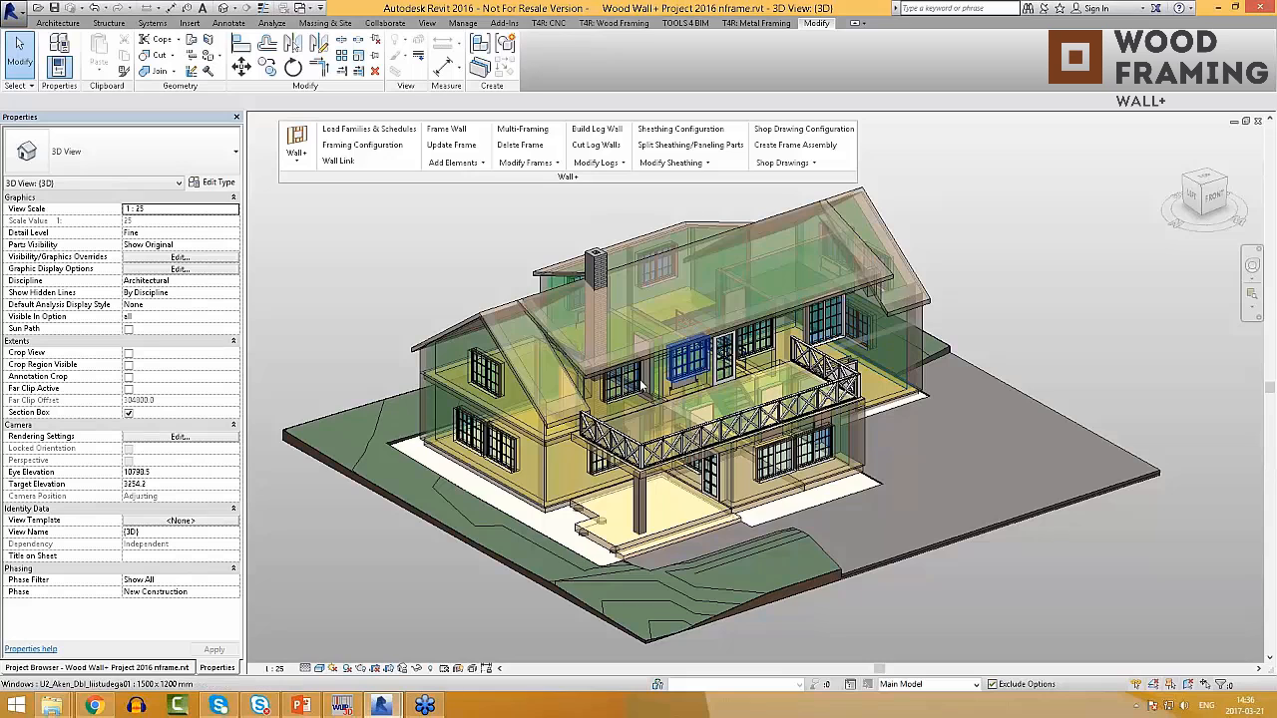
Step: Inspect the layer structure of the ground-floor exterior wall type ExtHor - SD28-HS22 (1 Level), leaving its assembly unedited
scroll(535, 504, "up", 3)
left_click(536, 504)
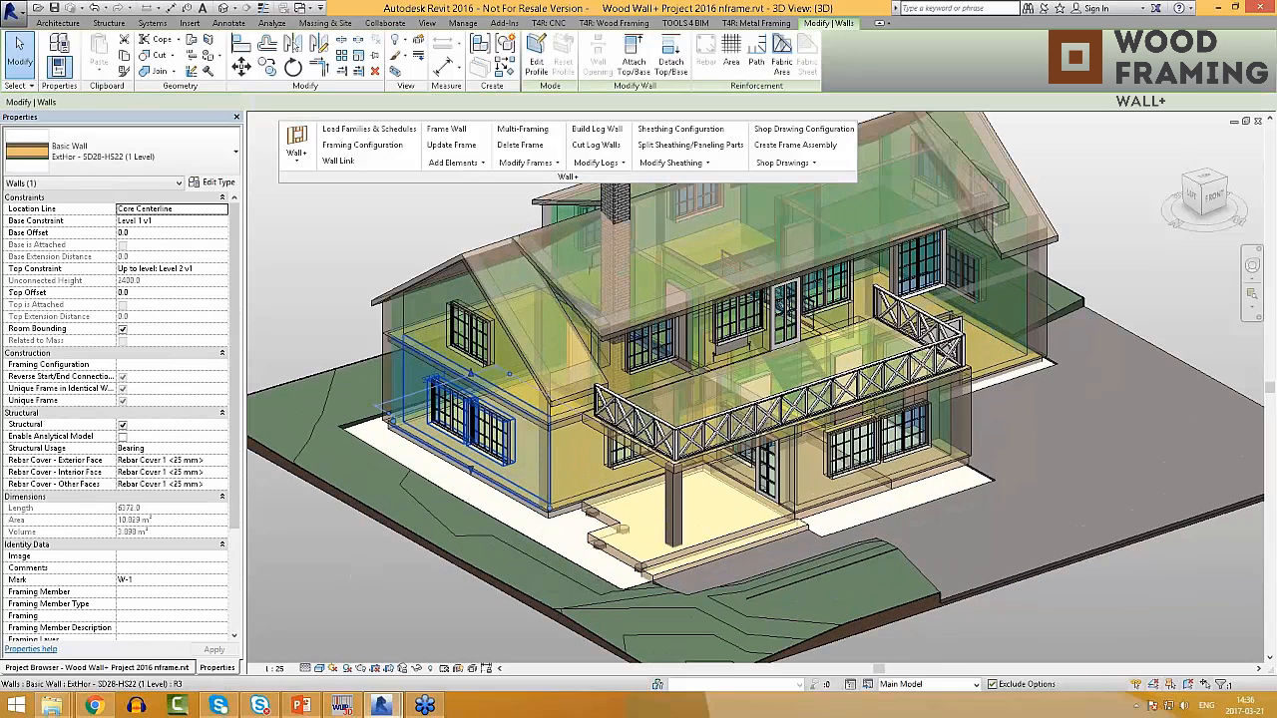
double_click(536, 503)
left_click(588, 220)
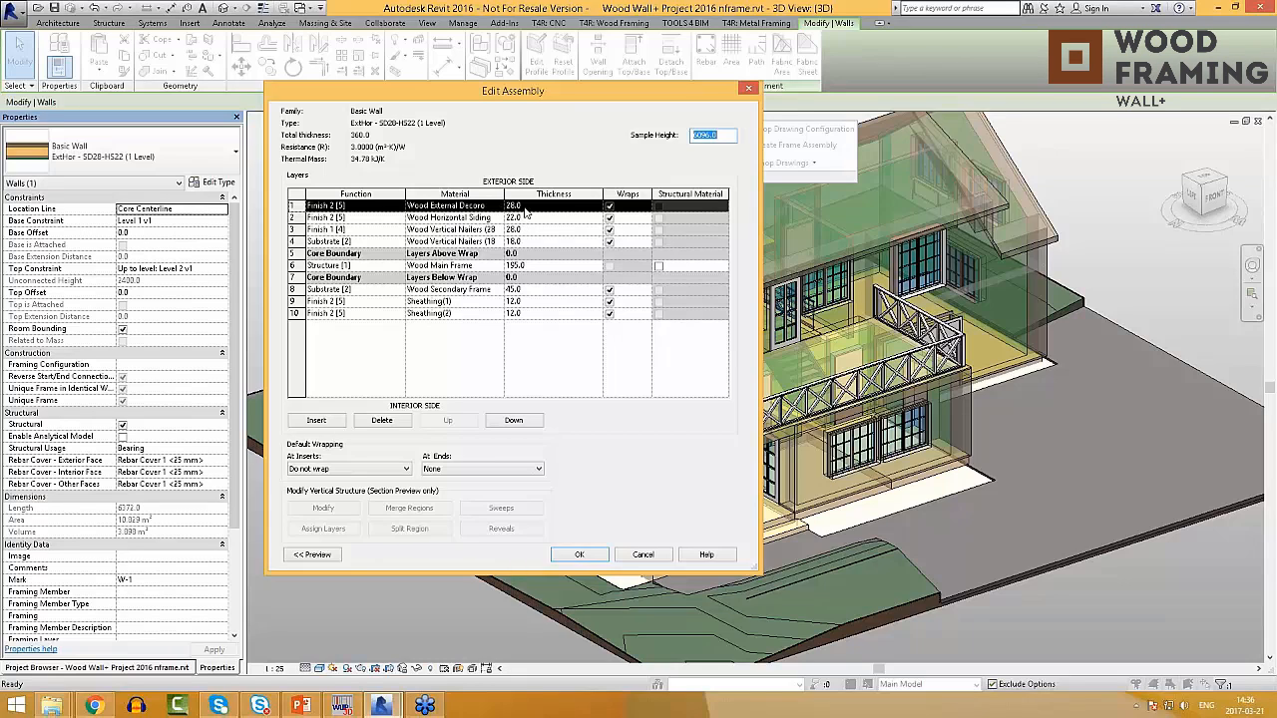
left_click(748, 89)
left_click(748, 91)
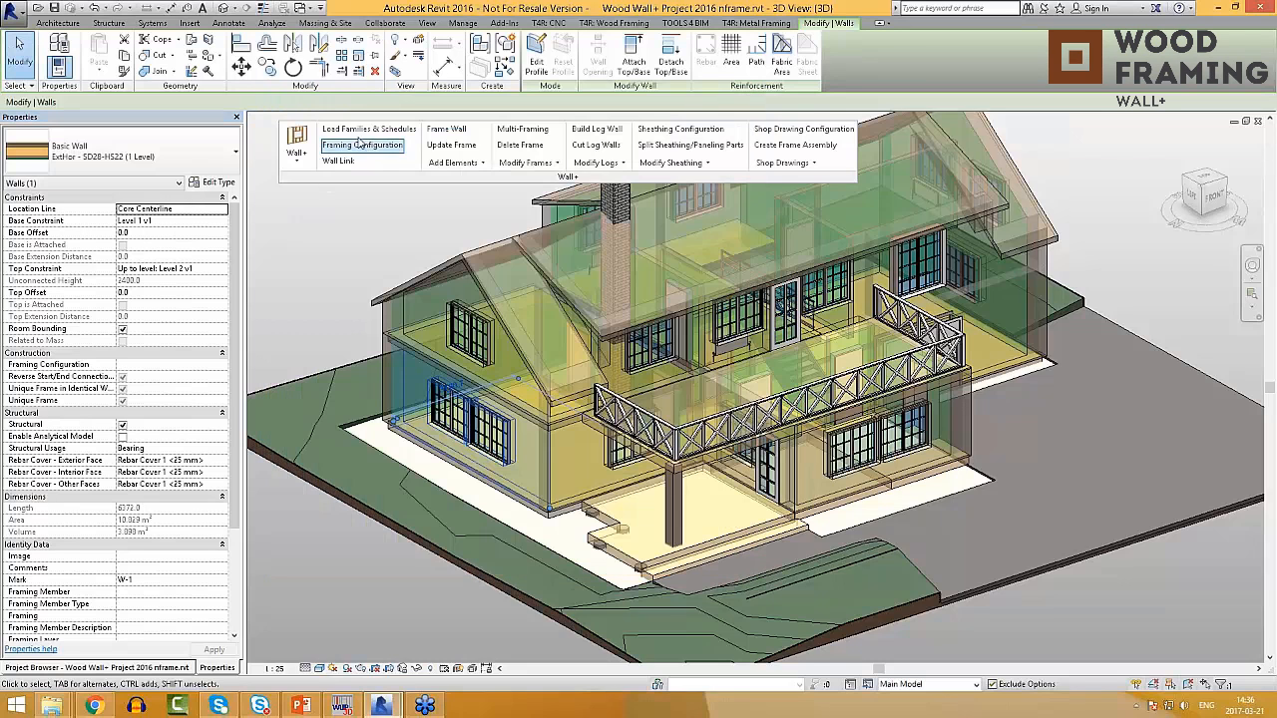
key("Escape")
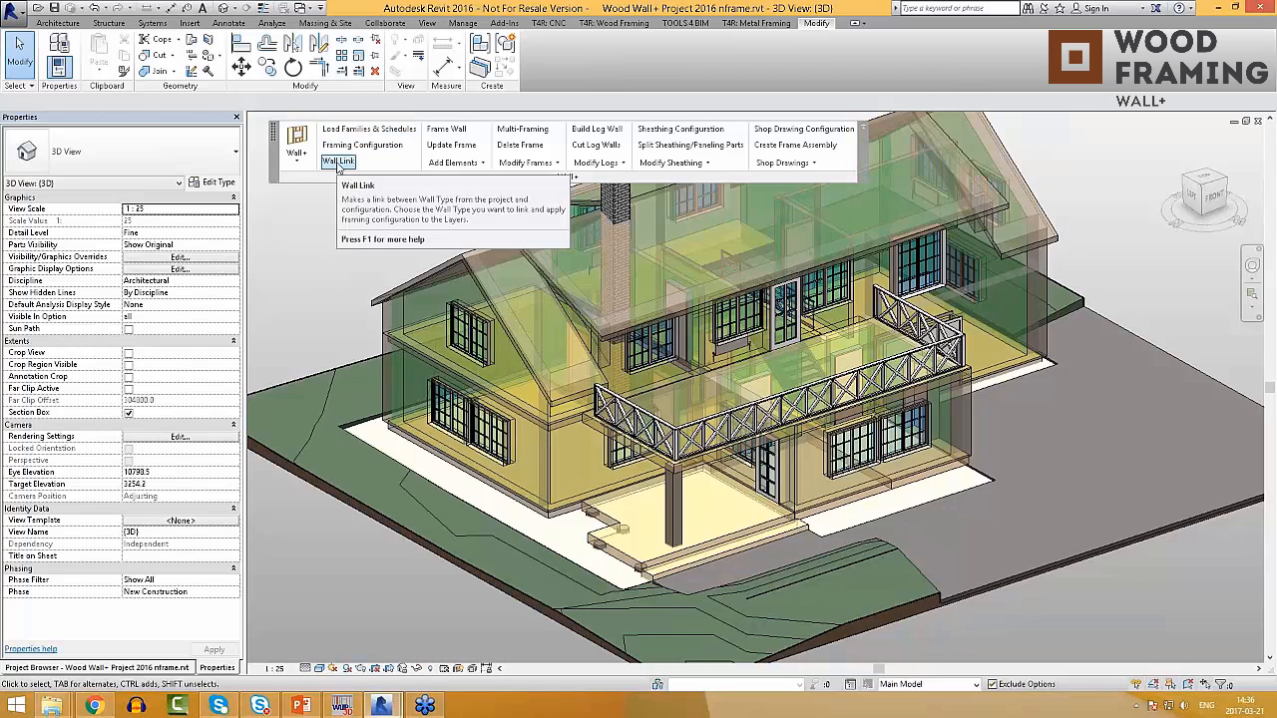
Step: Review in Wall Link the framing layers and siding configuration options assigned to the wall type ExtHor - SD28-HS22 (1 Level)
left_click(404, 427)
left_click(338, 160)
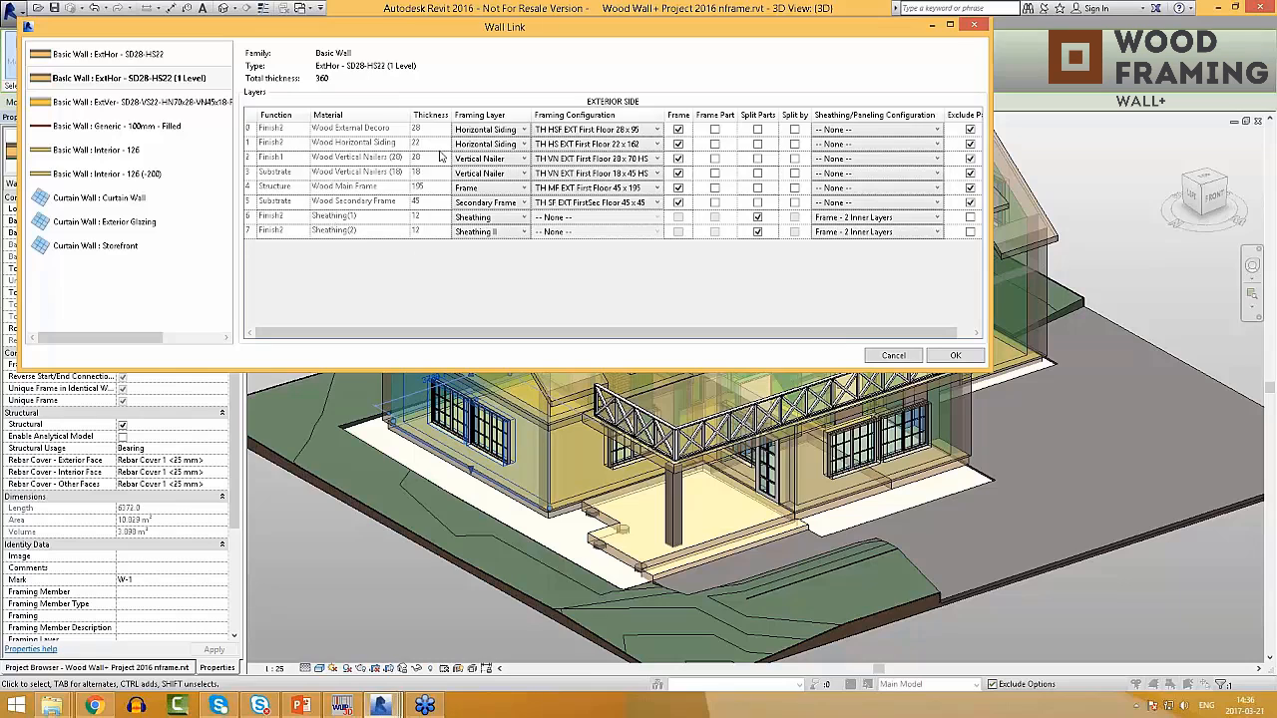
left_click(653, 134)
left_click(653, 134)
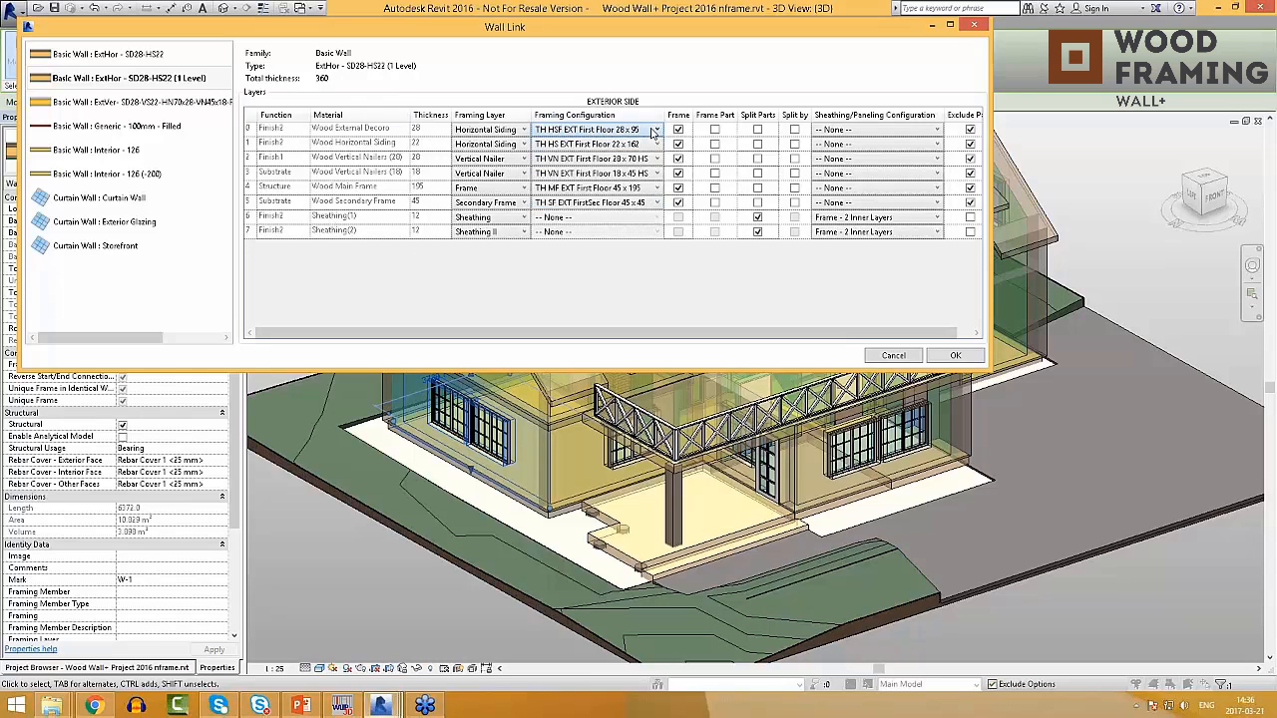
left_click(650, 146)
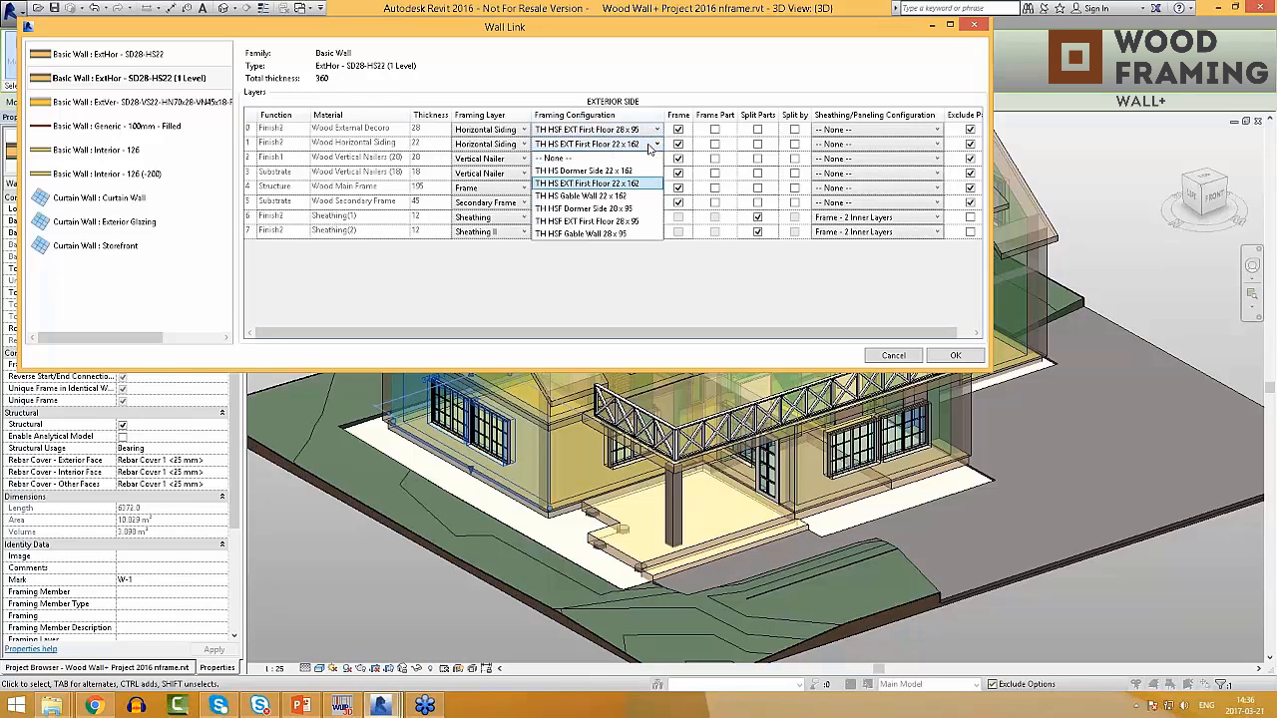
left_click(651, 147)
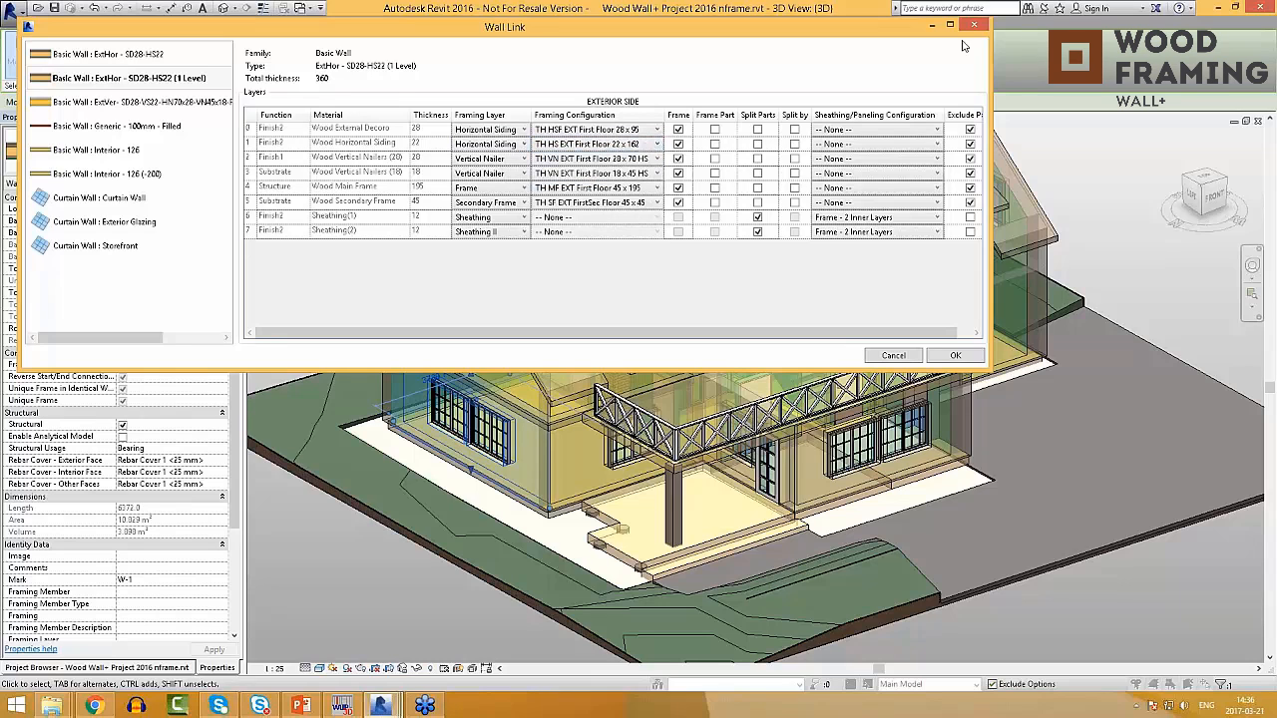
left_click(974, 26)
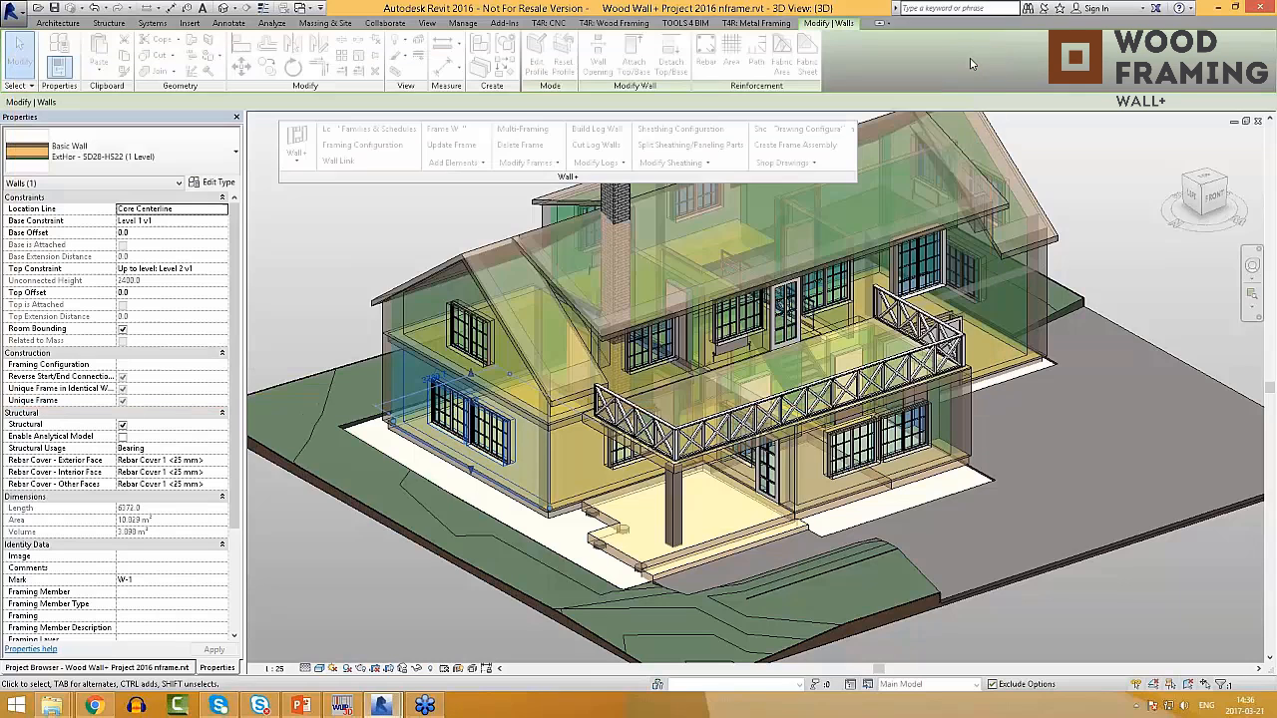
key("Escape")
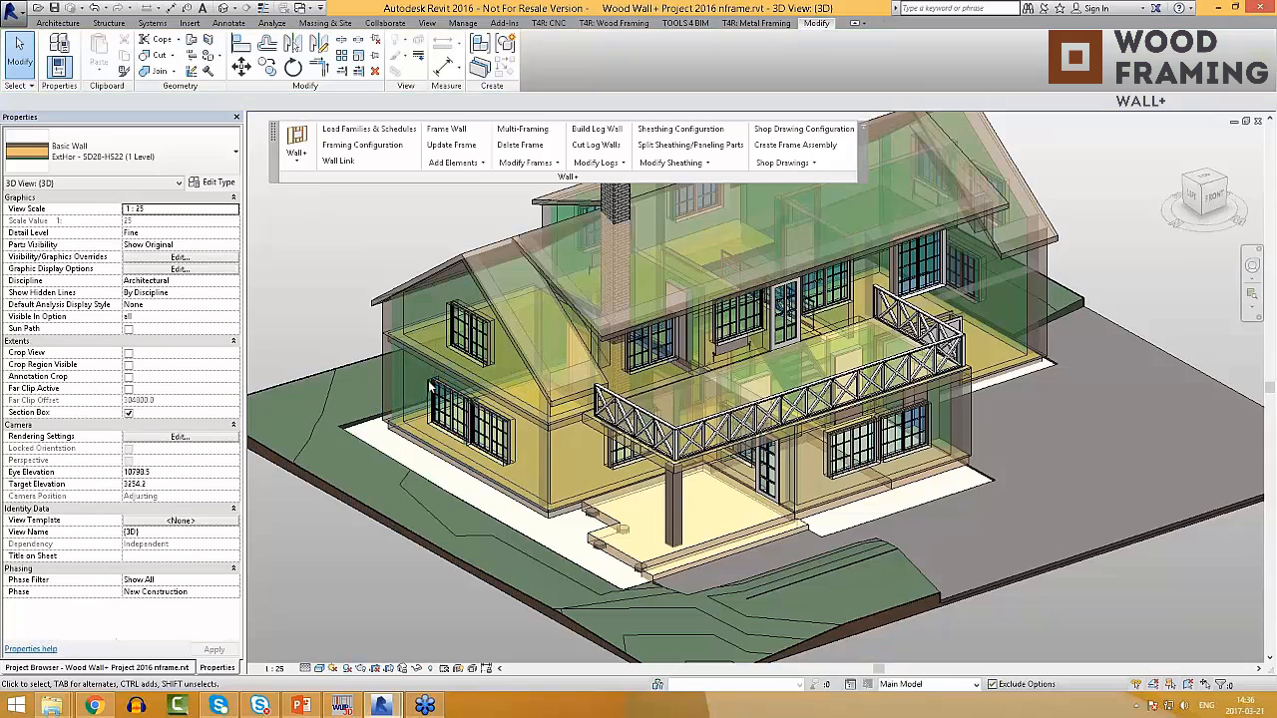
Step: Frame the two exterior ground-floor walls that meet at the garage corner using Frame Wall
left_click(541, 505)
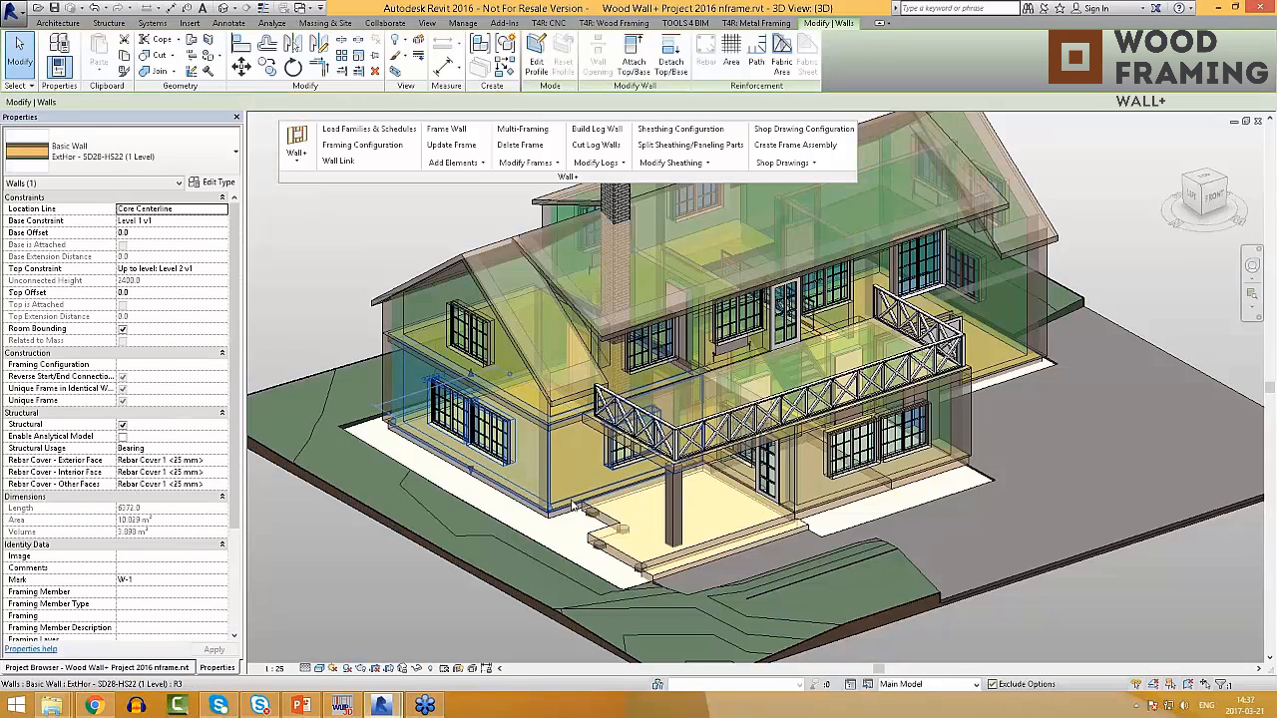
left_click(571, 505, "ctrl")
scroll(613, 464, "down", 2)
middle_click_drag(793, 465, 848, 464, "shift")
left_click(878, 567)
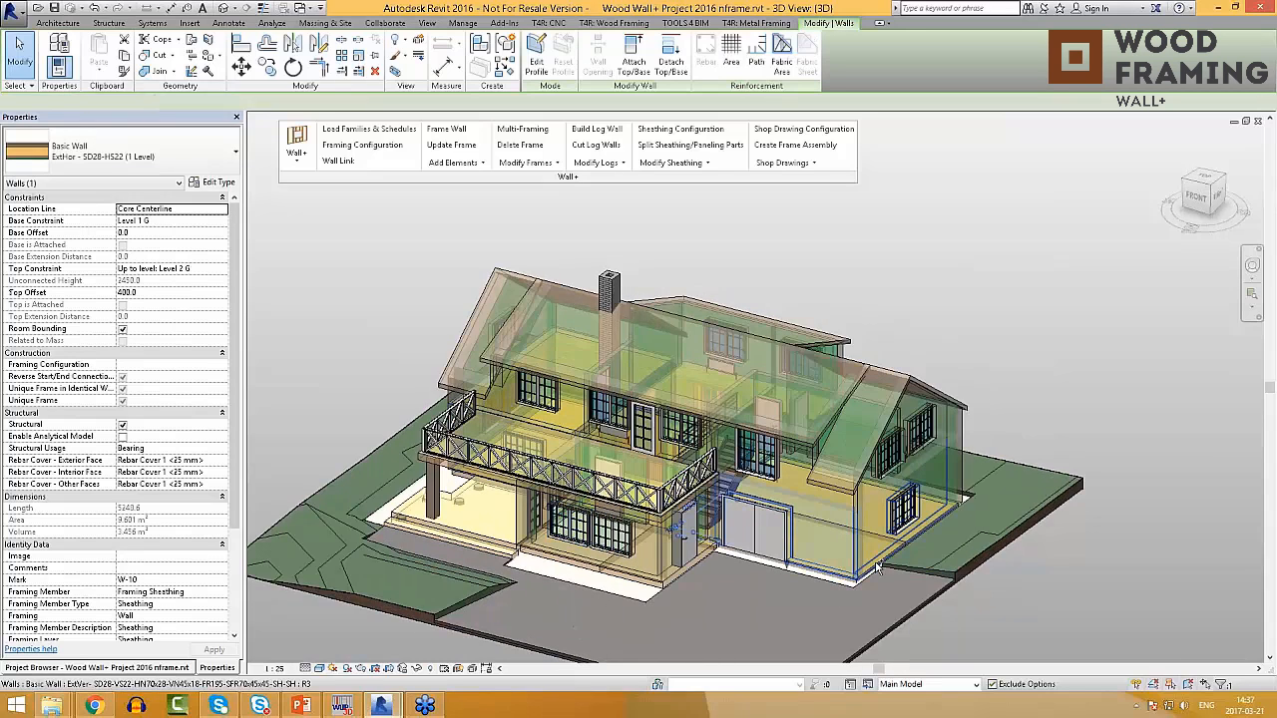
left_click(878, 566, "ctrl")
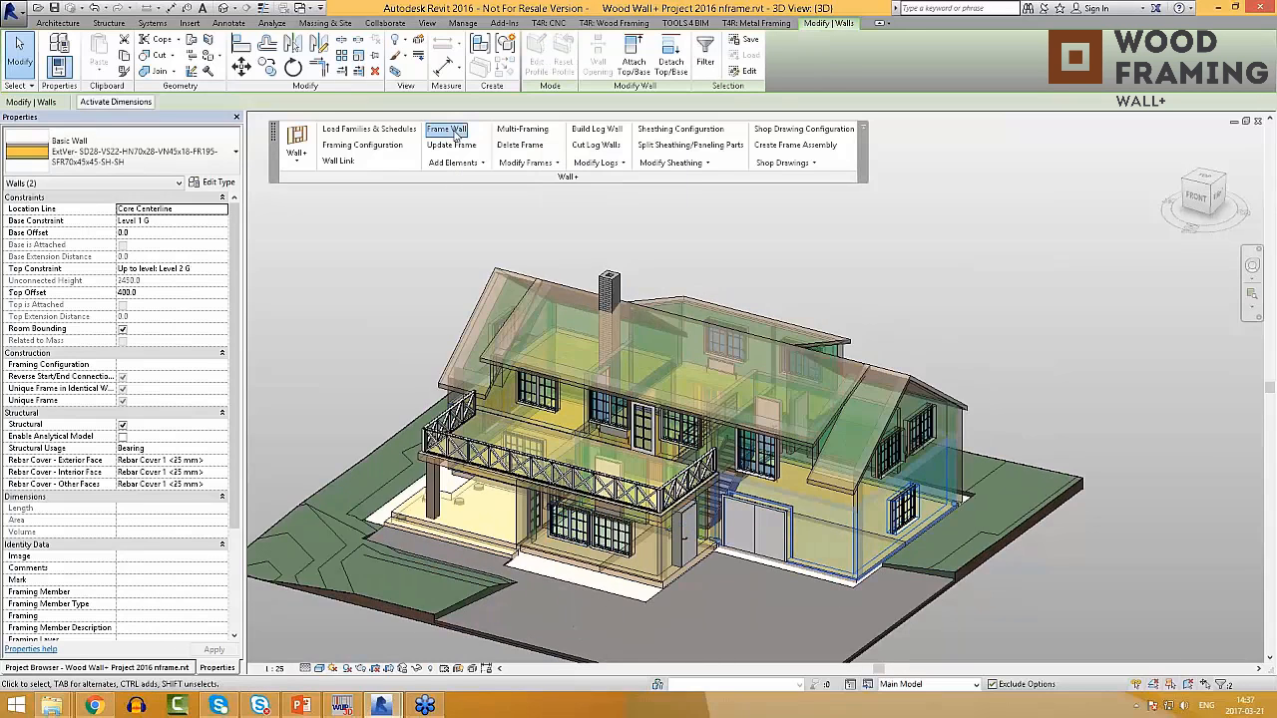
left_click(446, 130)
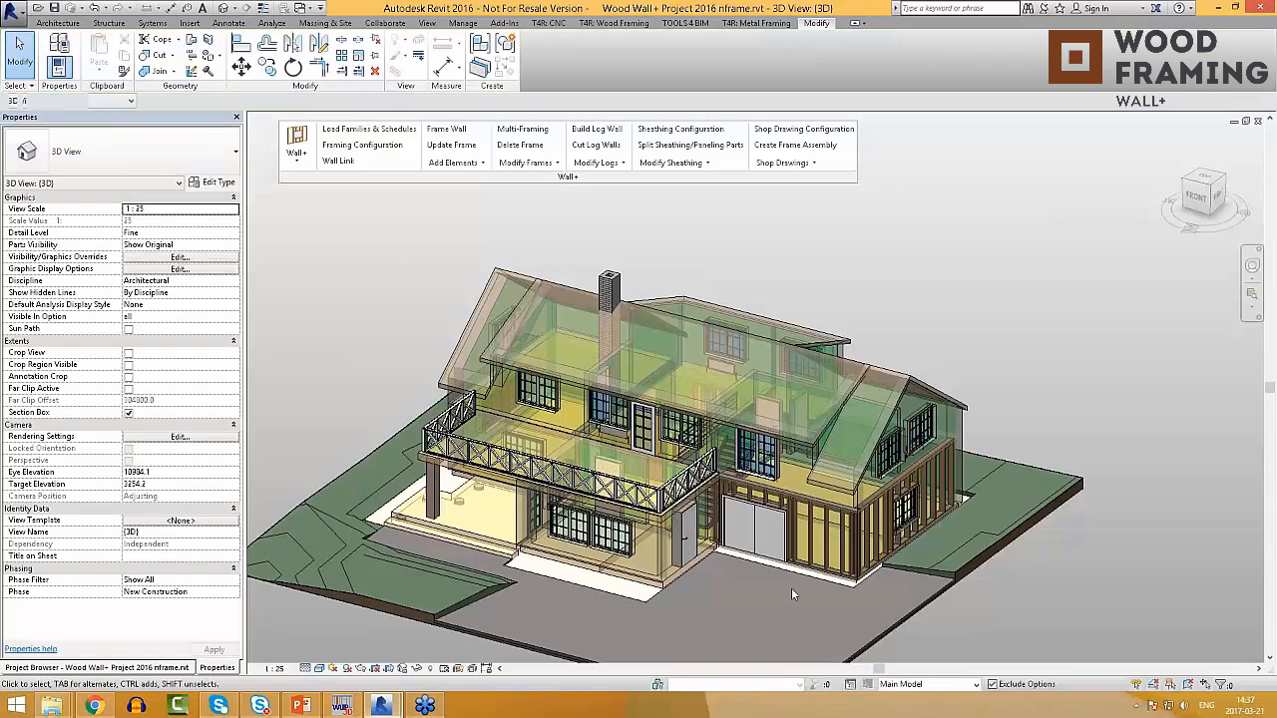
Step: Frame the two ExtHor - SD28-HS22 (1 Level) ground-floor walls meeting at the corner beside the terrace
scroll(890, 566, "up", 3)
scroll(745, 571, "down", 3)
middle_click_drag(744, 571, 651, 483, "shift")
left_click(574, 496)
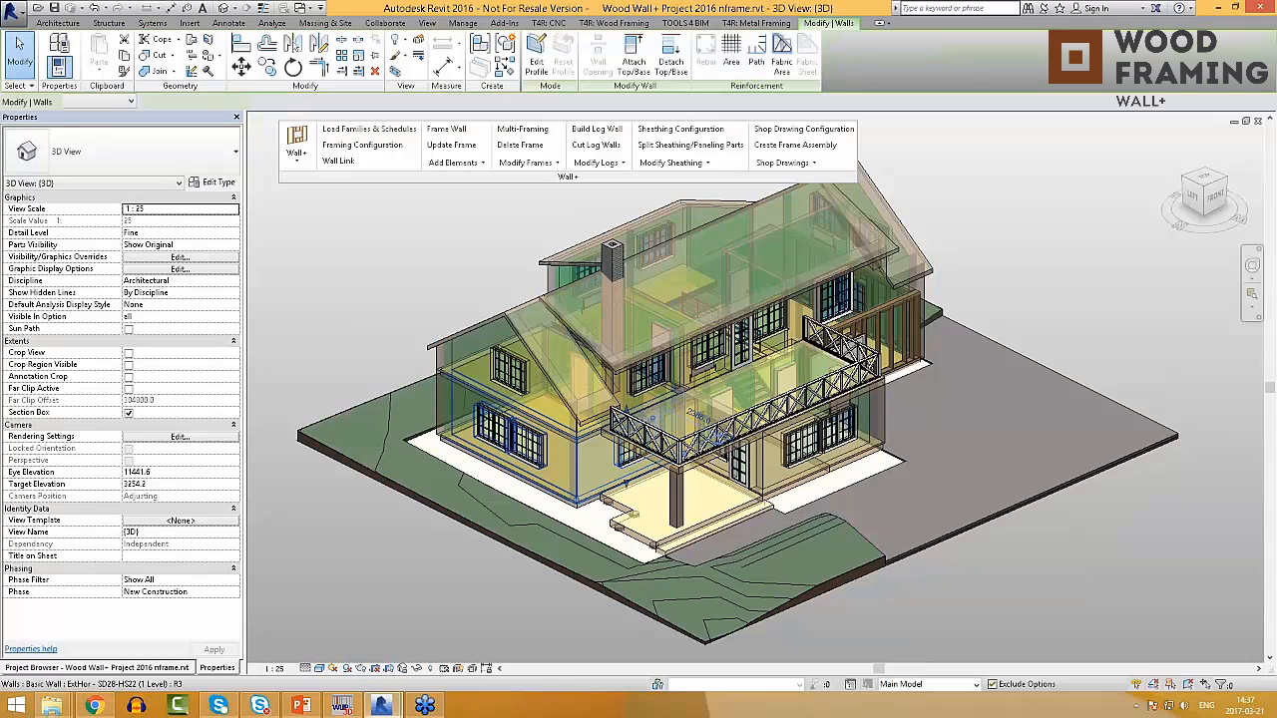
left_click(574, 495, "ctrl")
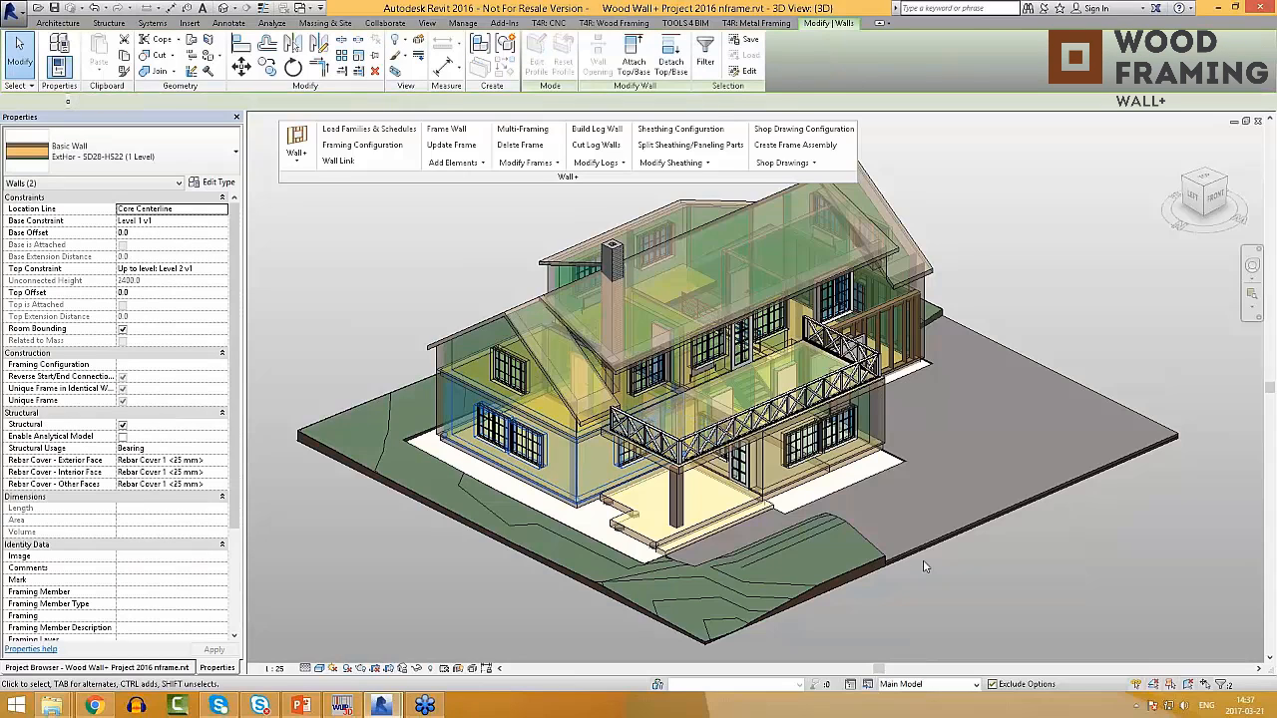
left_click(446, 129)
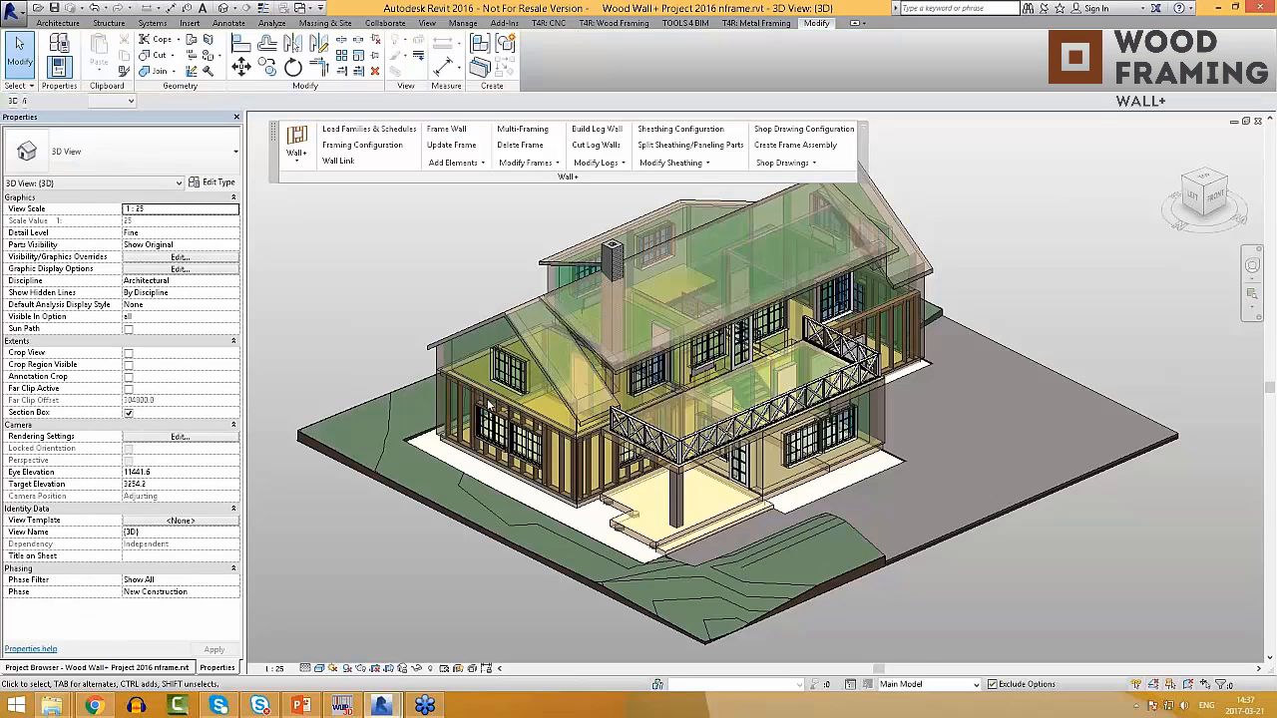
Step: Examine the generated framing around the windows and wall corners on both the terrace and garage sides of the house
scroll(575, 499, "up", 5)
scroll(576, 499, "up", 2)
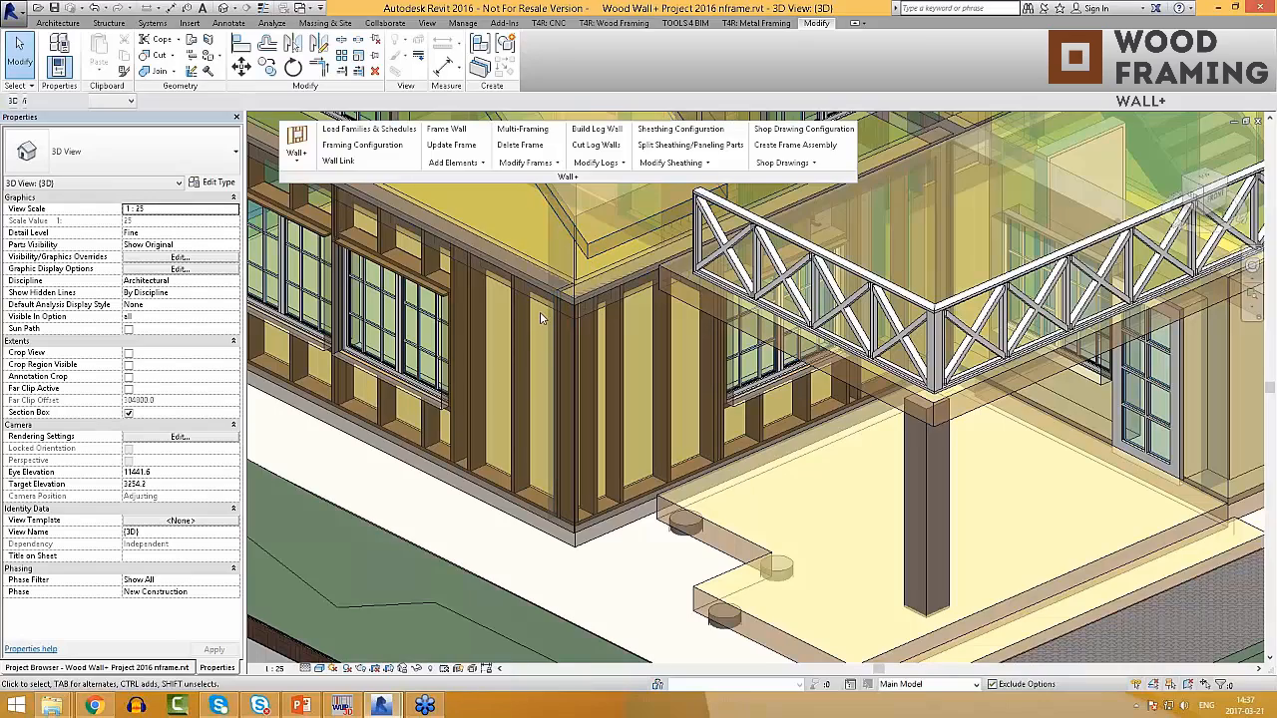
middle_click_drag(561, 328, 735, 442)
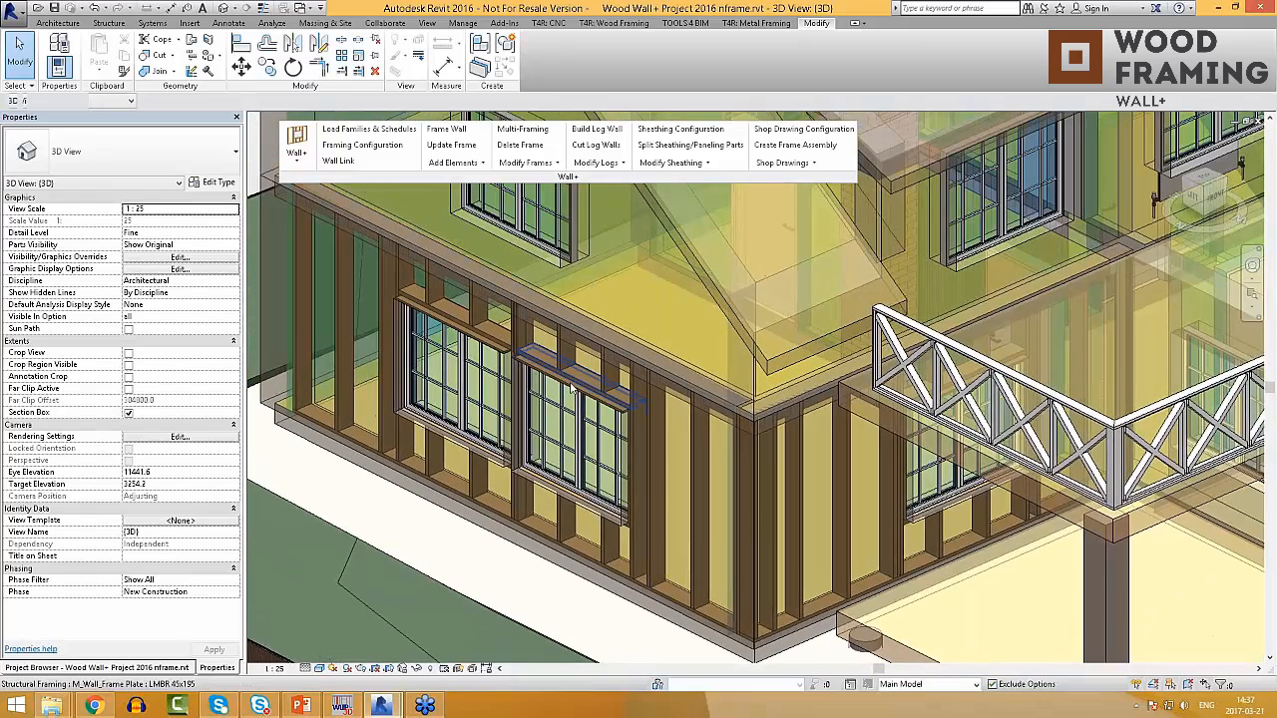
scroll(509, 349, "up", 1)
scroll(509, 350, "down", 5)
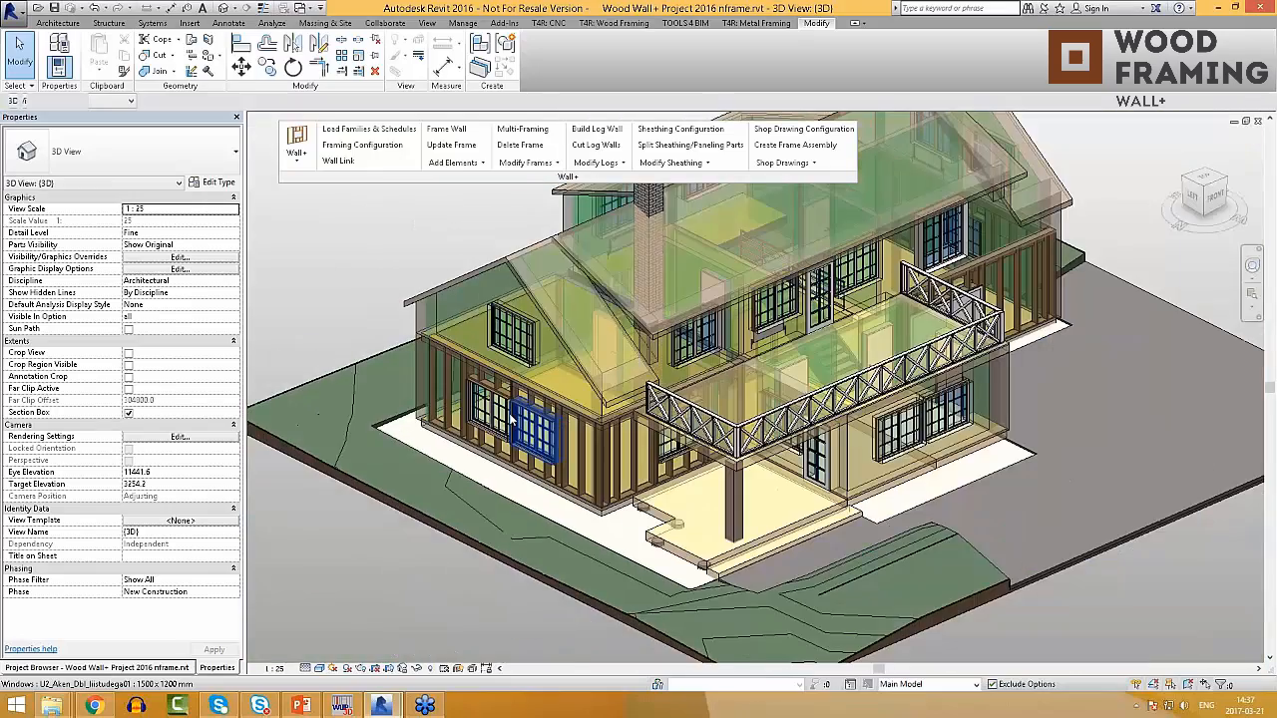
scroll(883, 434, "down", 2)
middle_click_drag(870, 434, 699, 445, "shift")
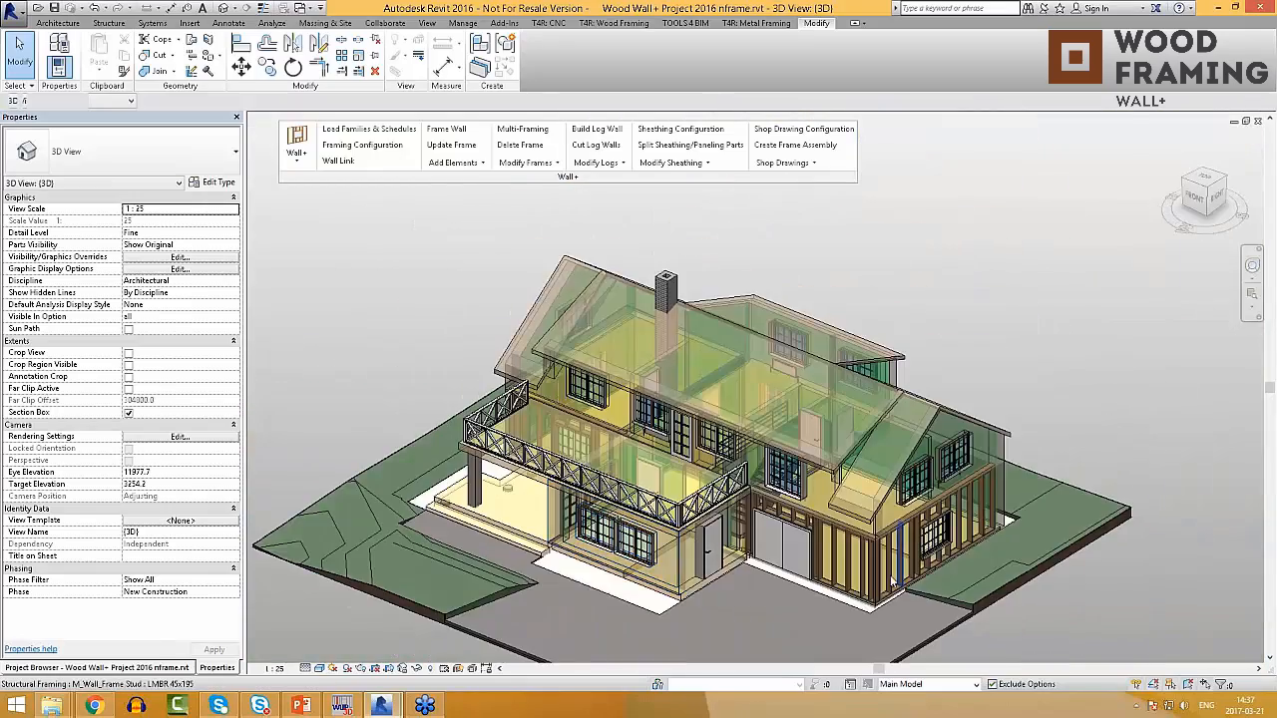
scroll(962, 484, "up", 3)
middle_click_drag(892, 576, 948, 544)
scroll(680, 544, "down", 4)
middle_click_drag(339, 241, 736, 329)
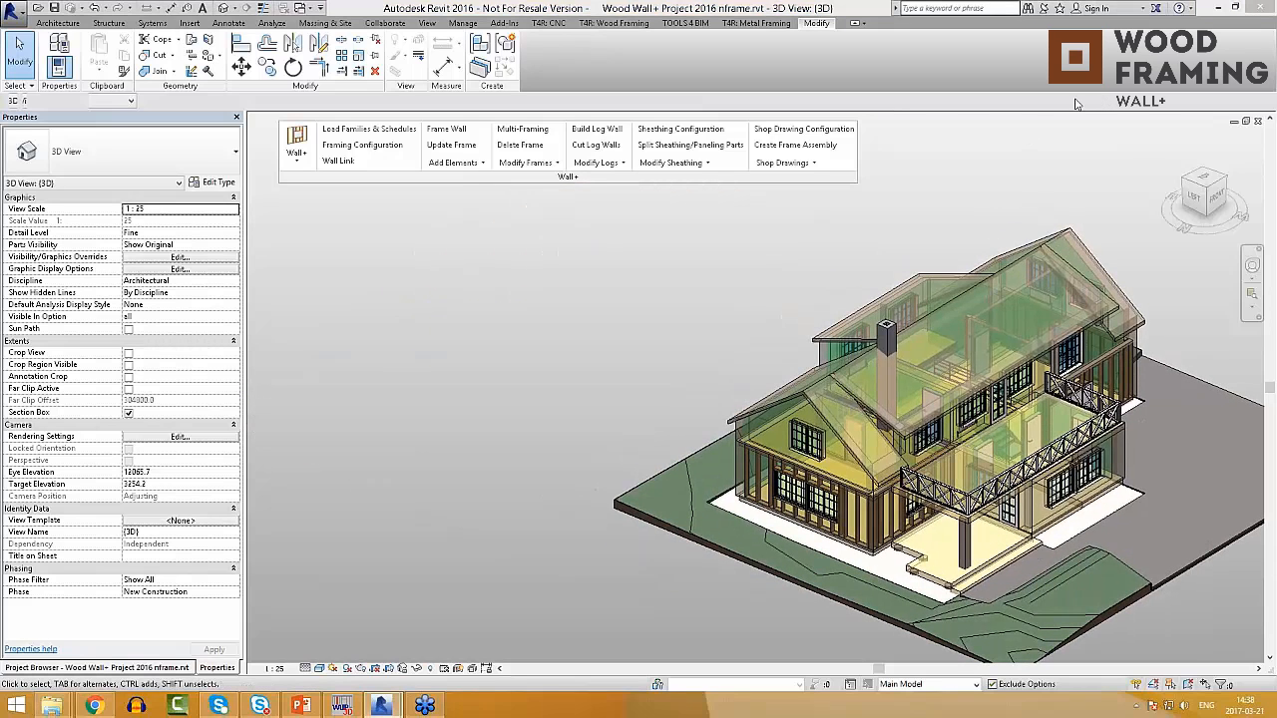
Step: Open the default framing parameters and review the available wood configuration types and the saved Frame configuration names
left_click(329, 152)
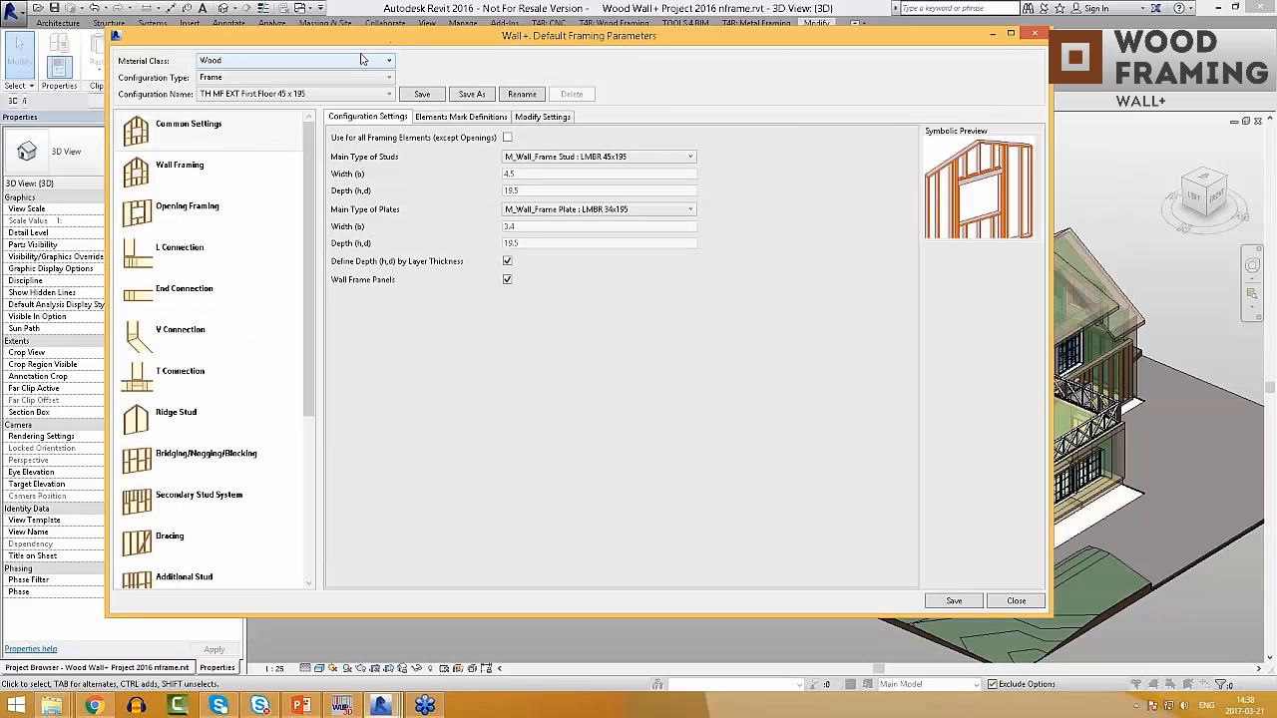
left_click(274, 80)
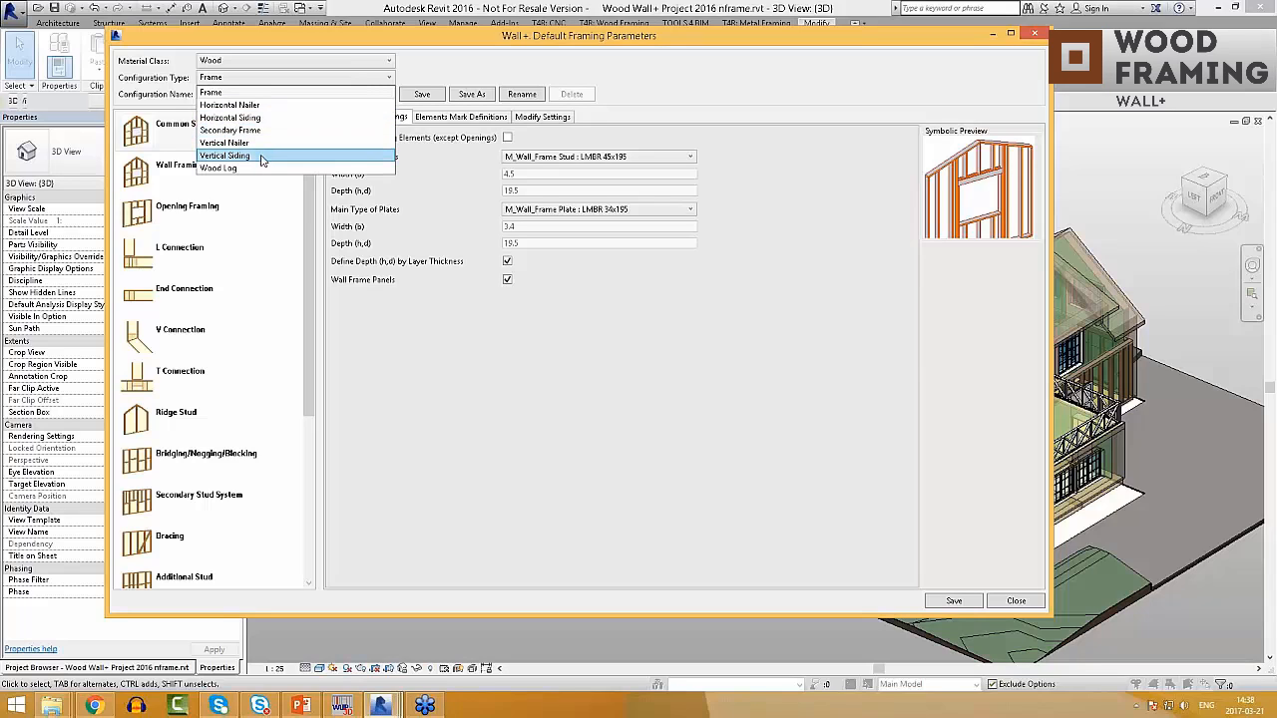
left_click(419, 326)
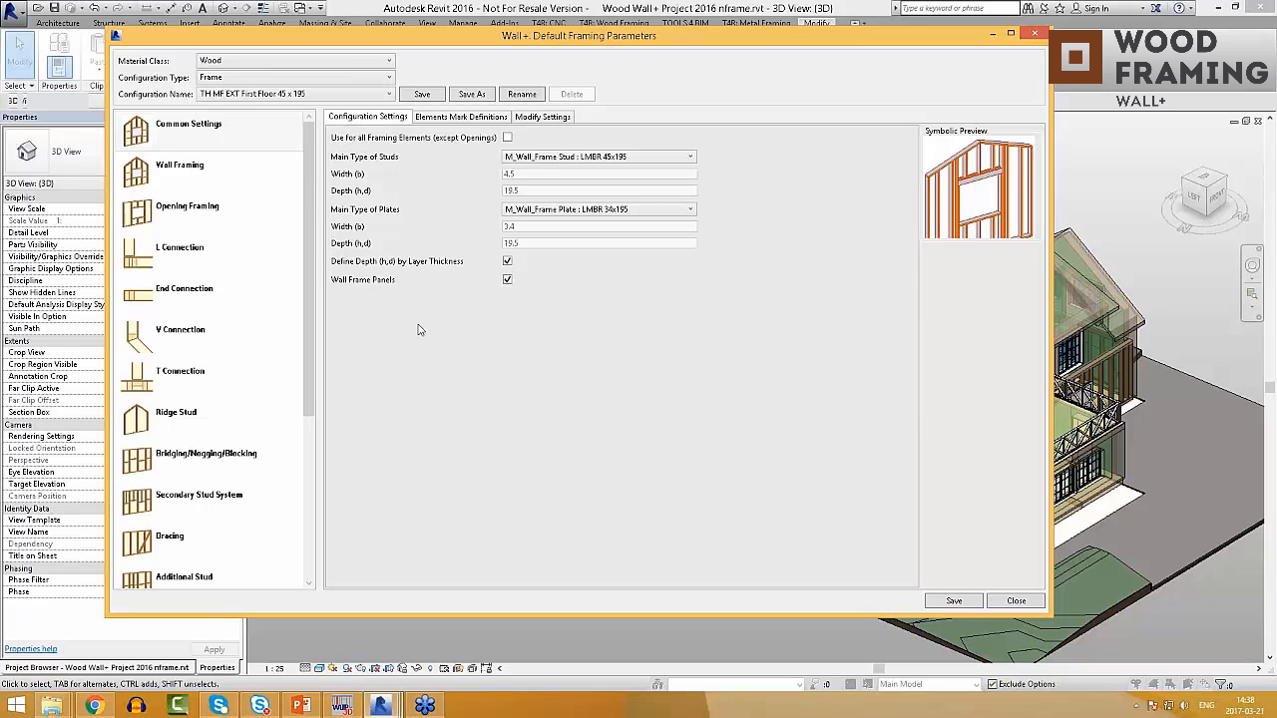
left_click(317, 98)
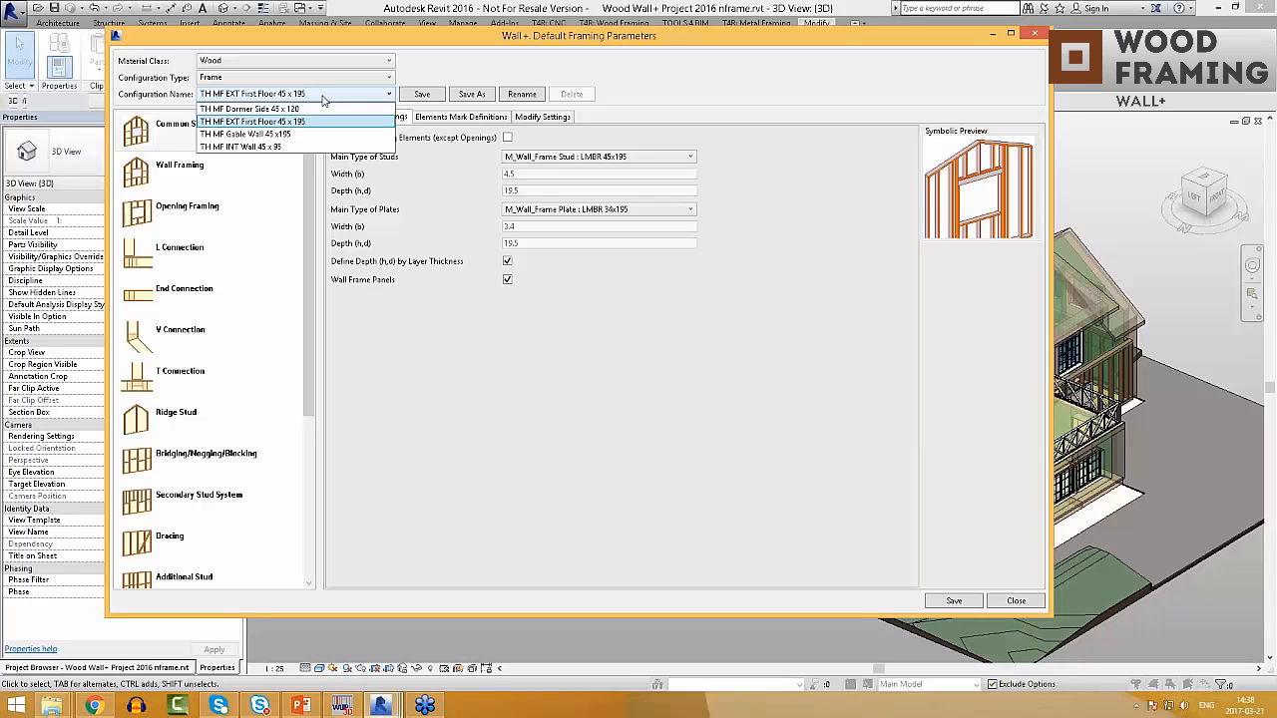
left_click(420, 340)
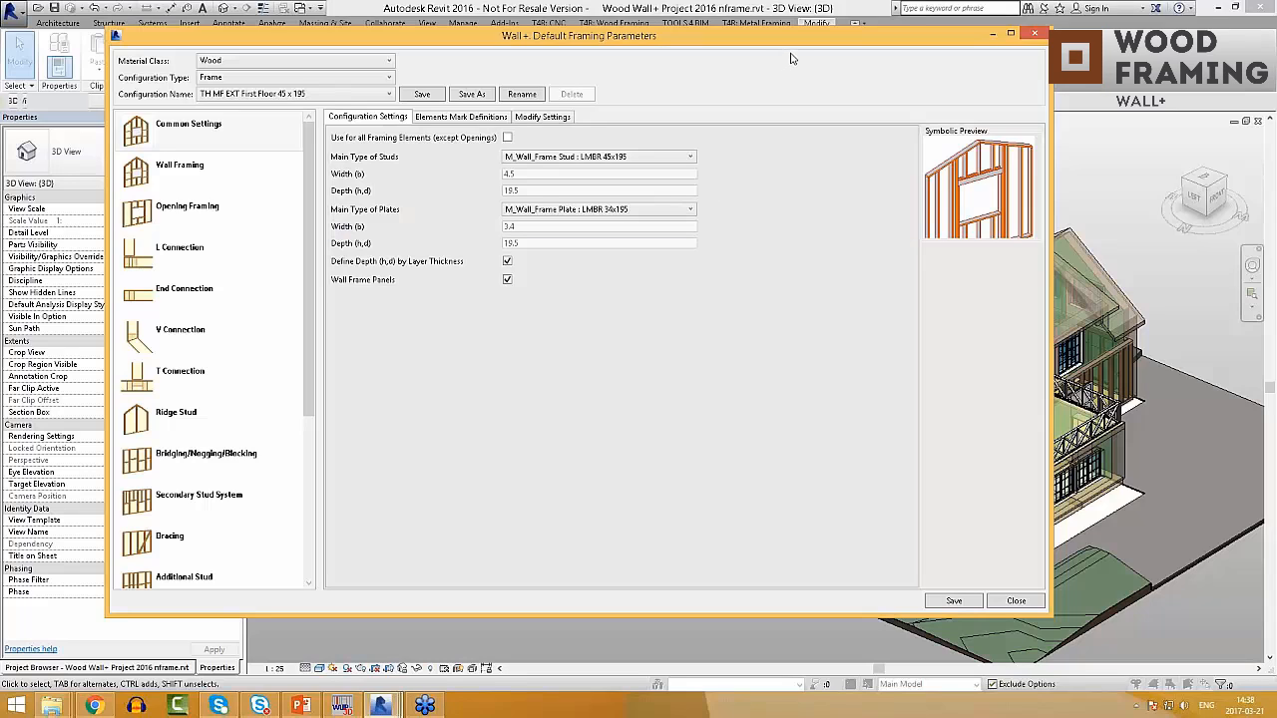
Step: Review the main plate types in the common frame settings, picking M_Wall_Frame Plate : LMBR 34x195
left_click(166, 126)
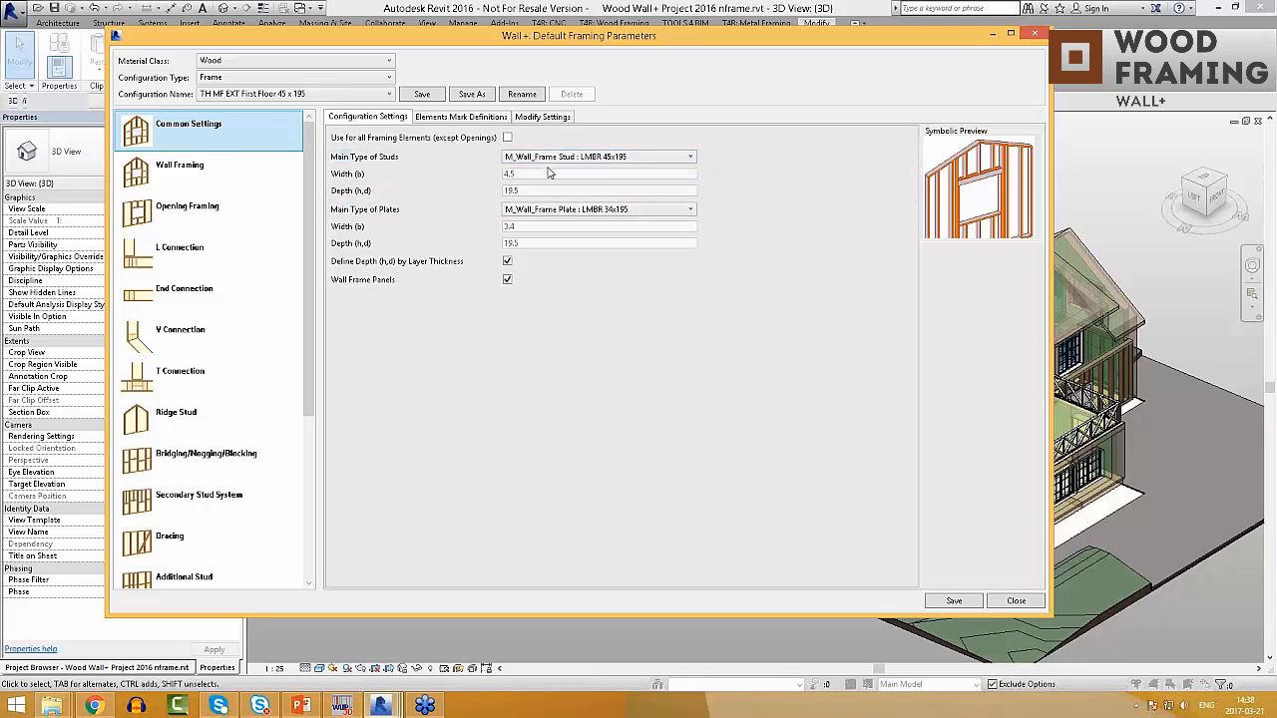
left_click(569, 211)
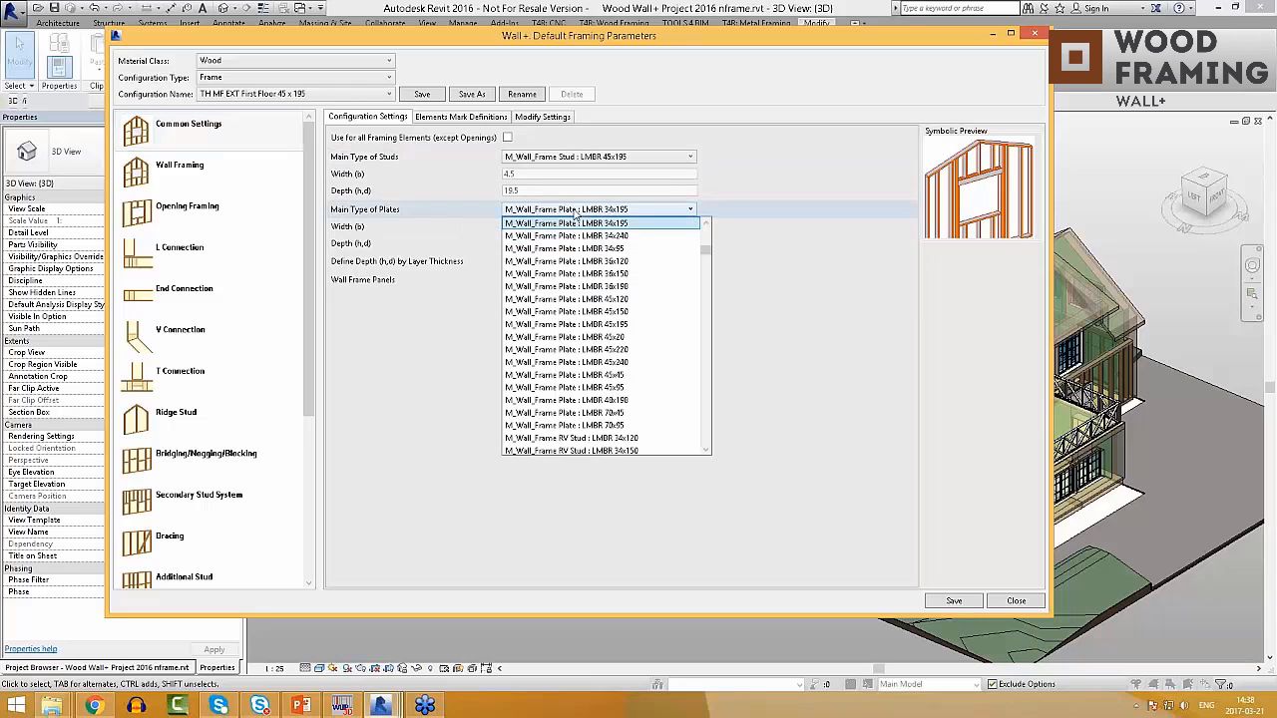
left_click(579, 223)
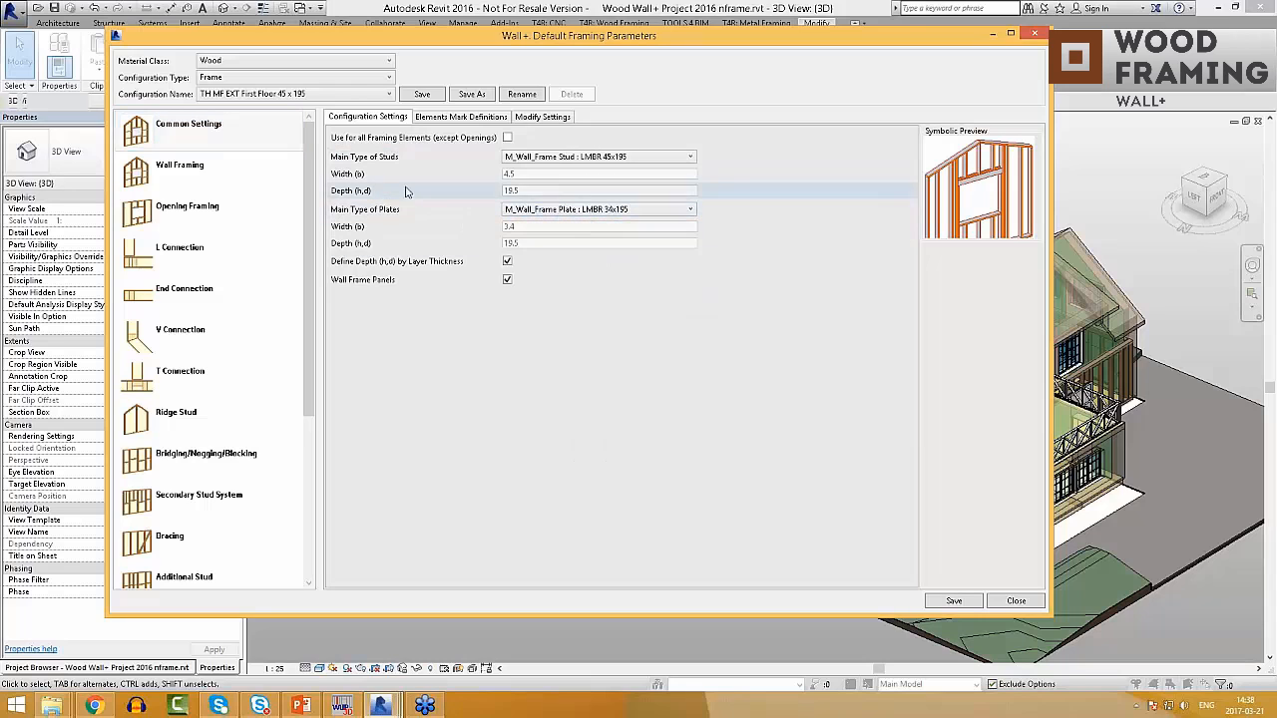
Step: Review the element mark definitions, checking the member, description, type and mark of the Trimmer and the type and mark of the Top Trimmer
left_click(474, 119)
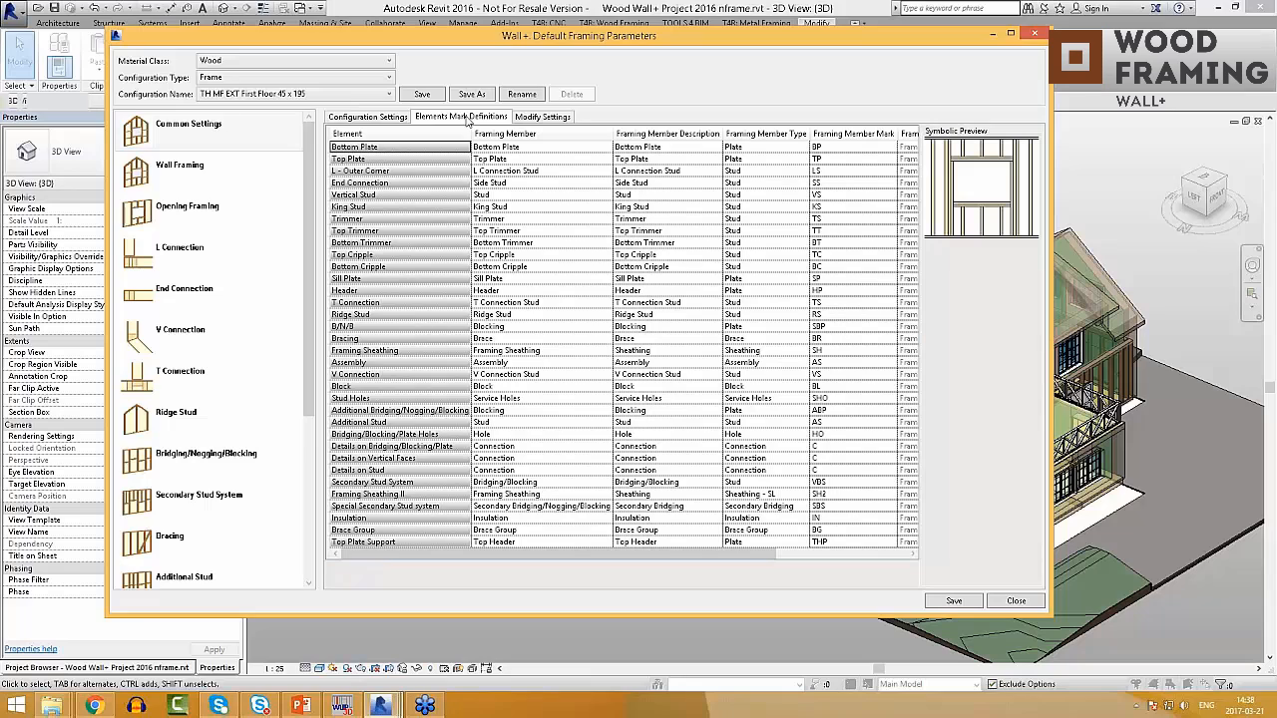
left_click(530, 218)
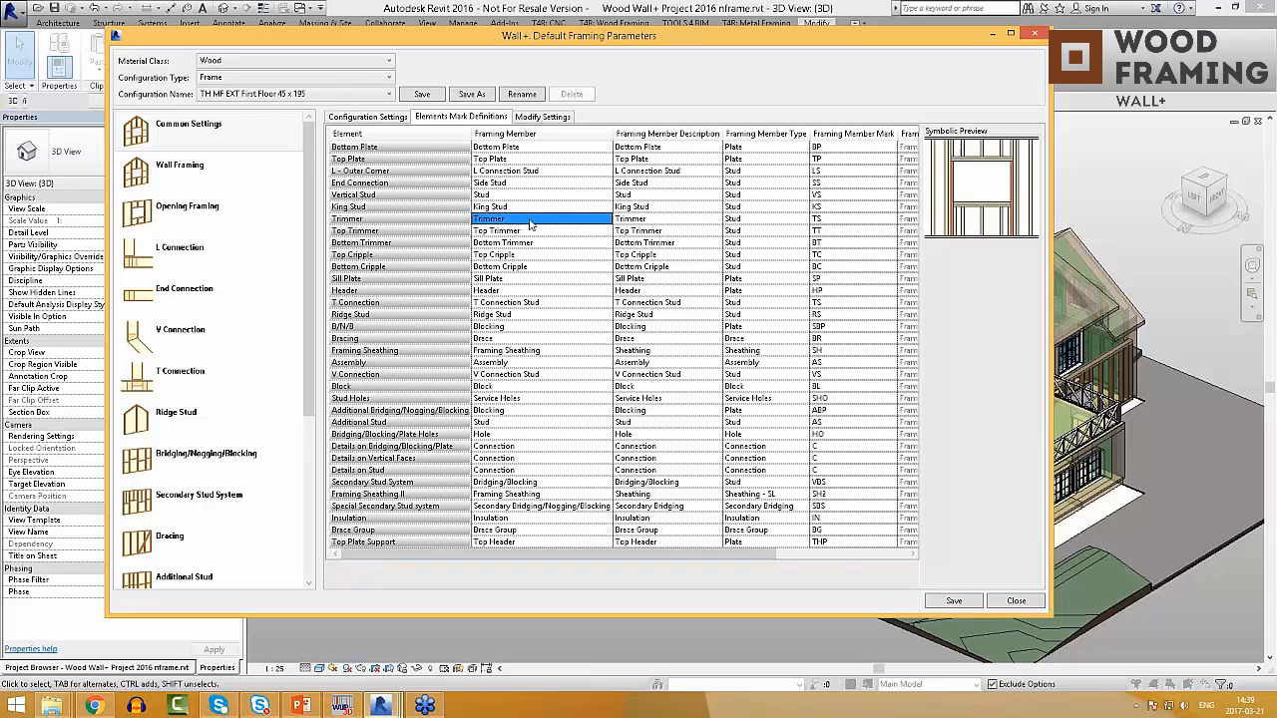
left_click(653, 221)
left_click(769, 221)
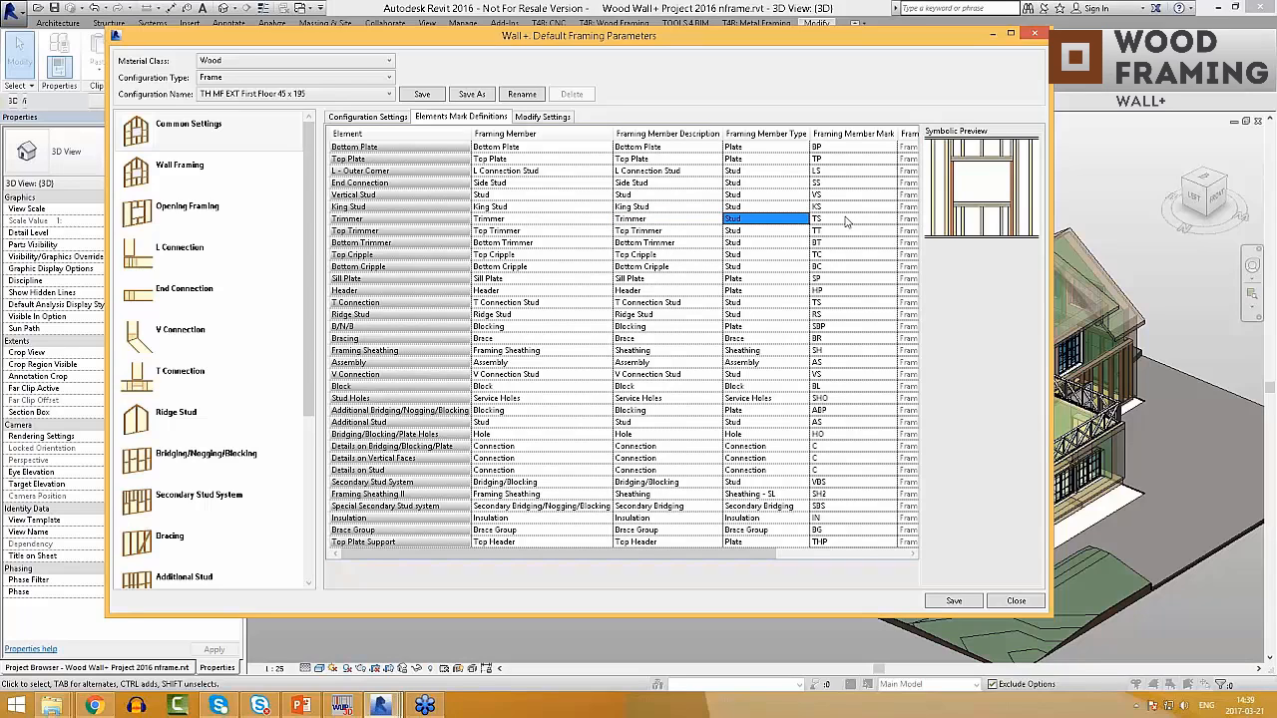
left_click(845, 220)
left_click(836, 232)
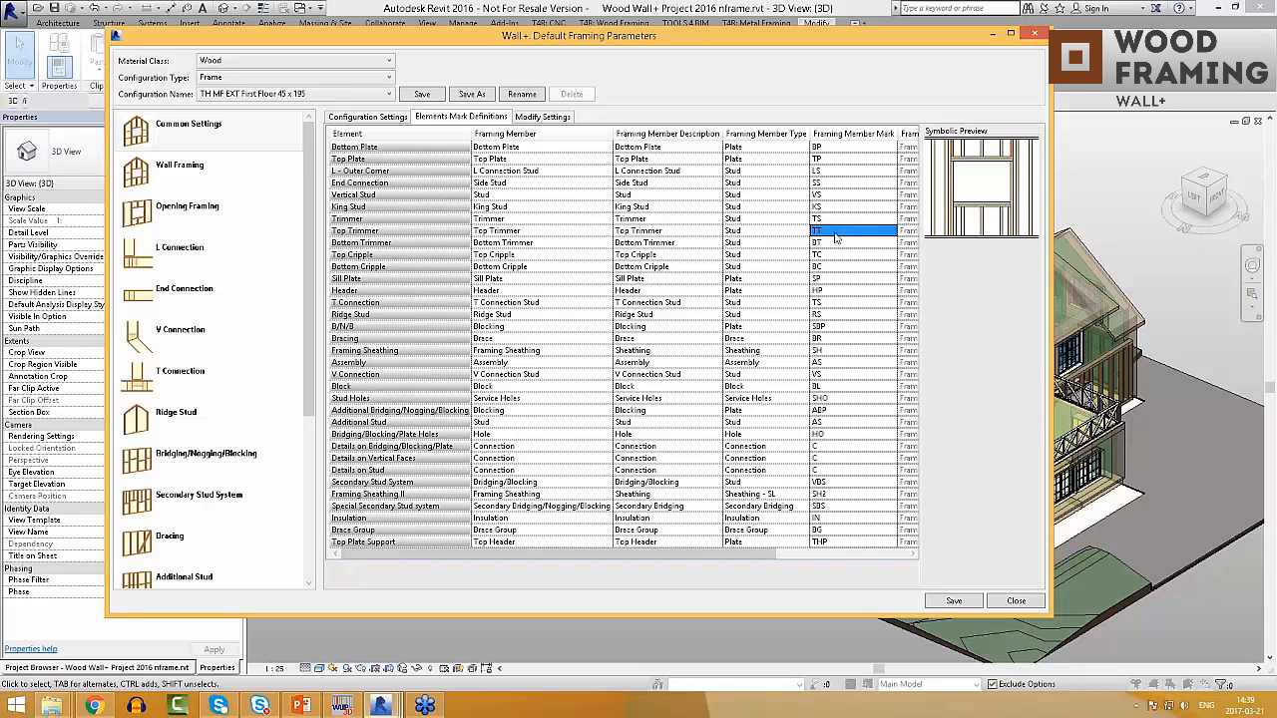
left_click(781, 234)
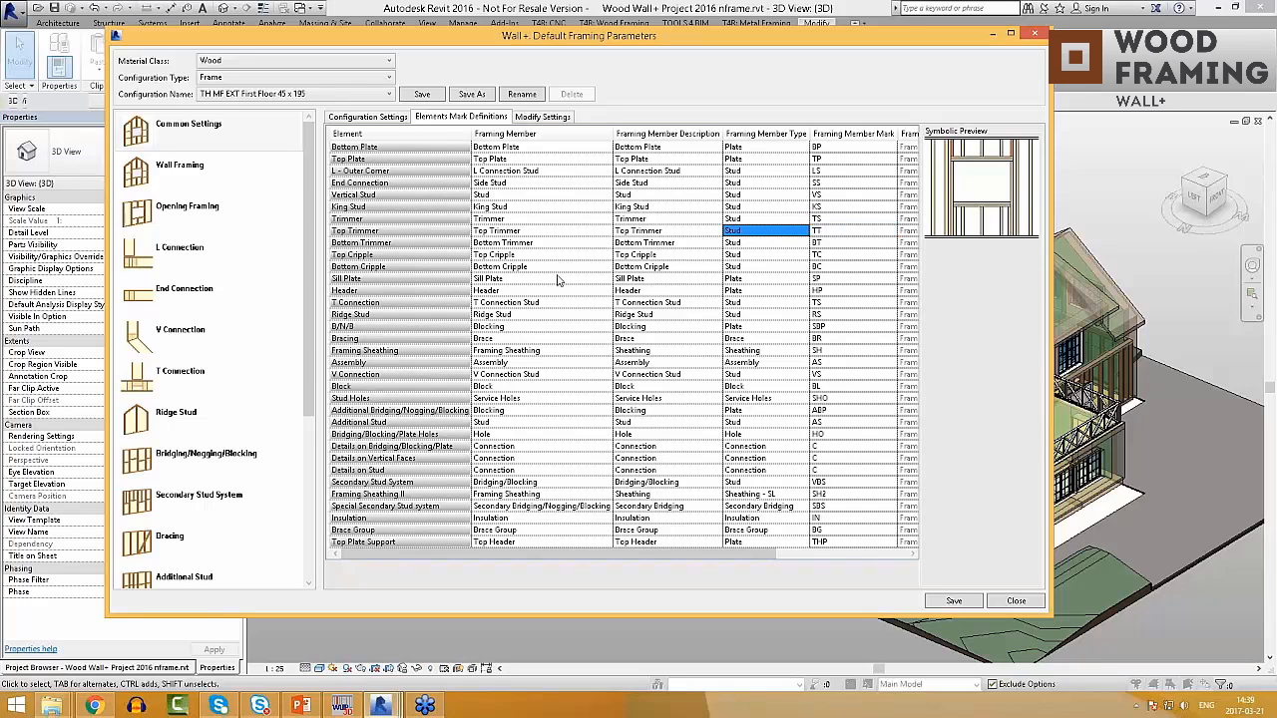
Step: Review the element mark definitions, checking the type and mark of B/N/B and the mark of the Ridge Stud
left_click(769, 325)
double_click(837, 328)
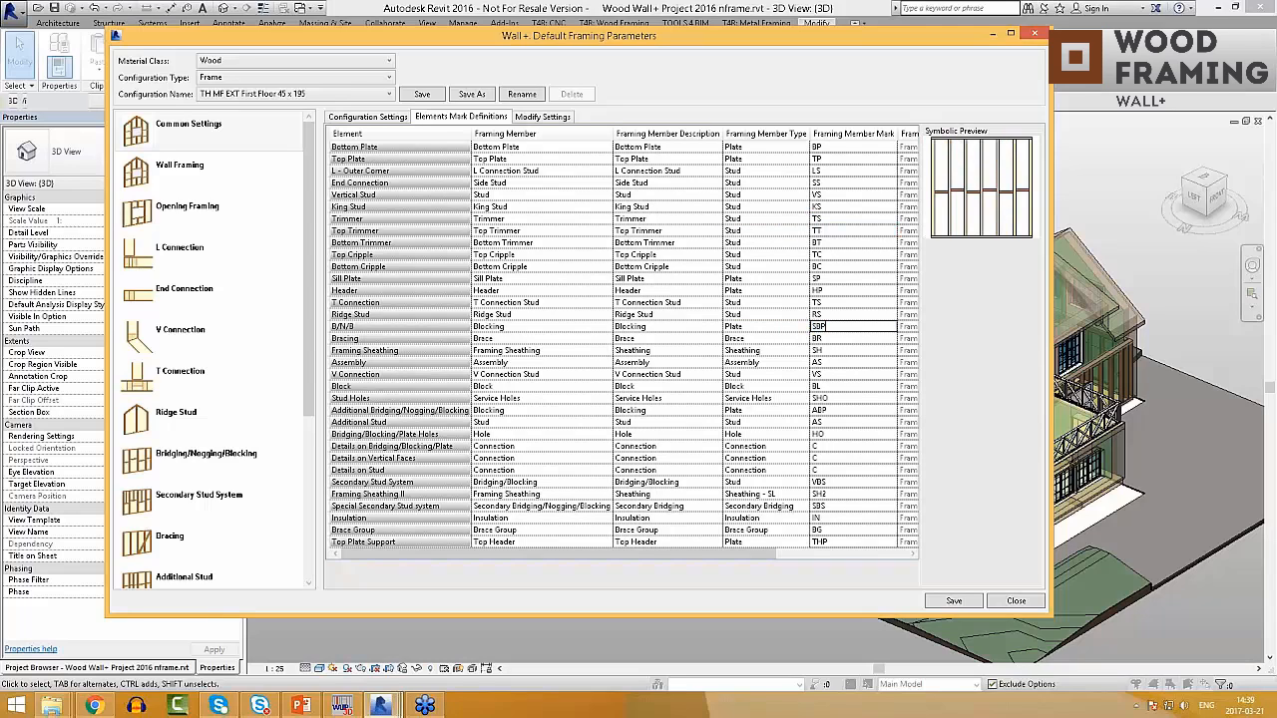
left_click(837, 315)
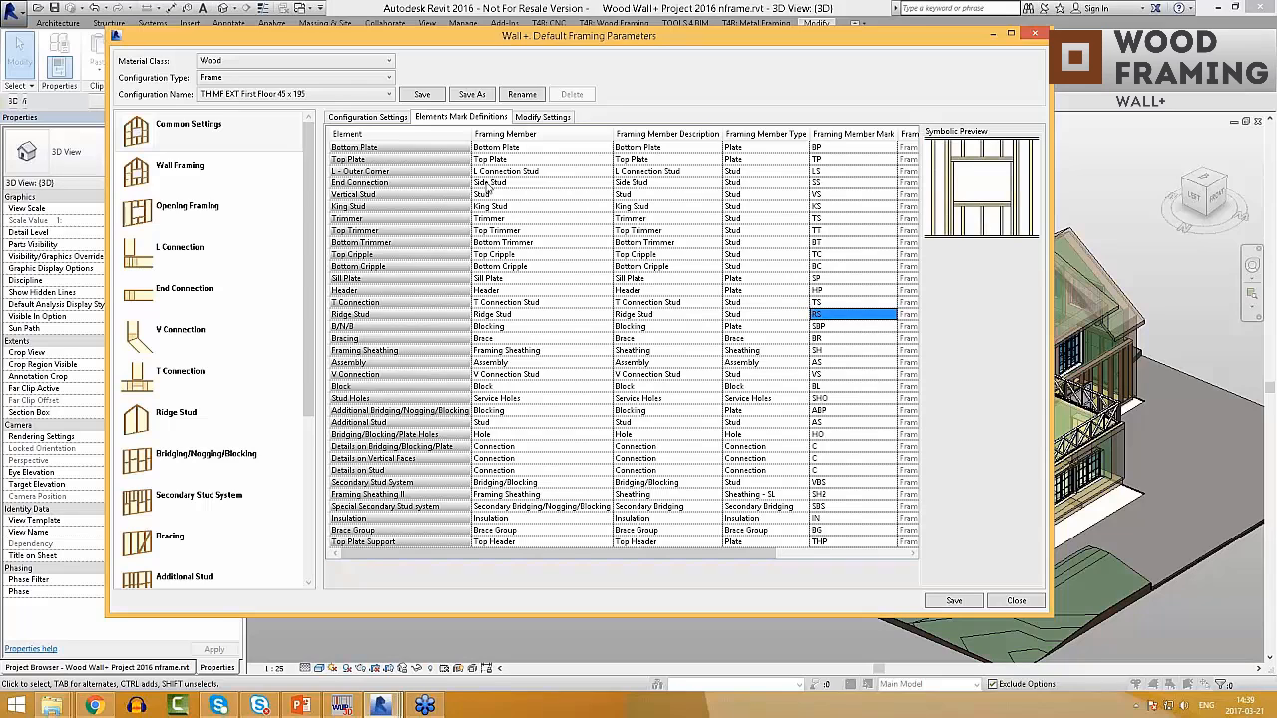
Step: Review the wall framing settings, covering vertical stud spacing, the top plate, the bottom plate and the framing offsets
left_click(229, 170)
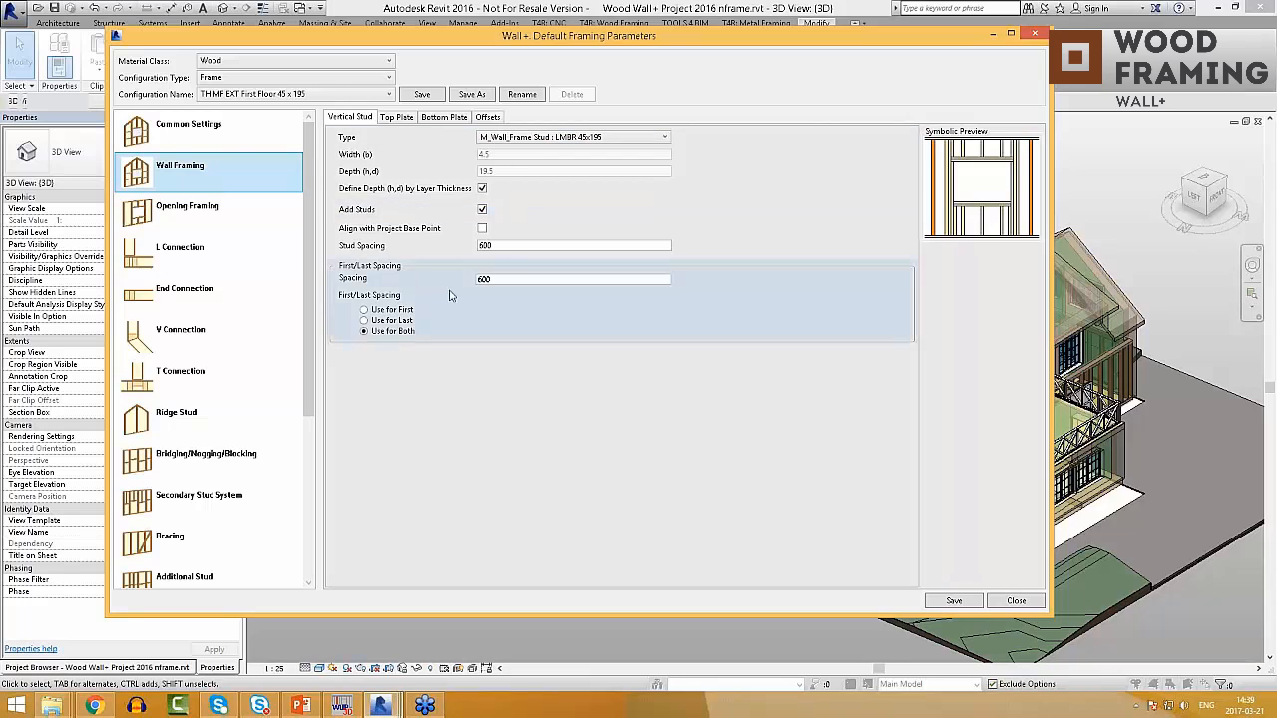
left_click(509, 245)
double_click(513, 247)
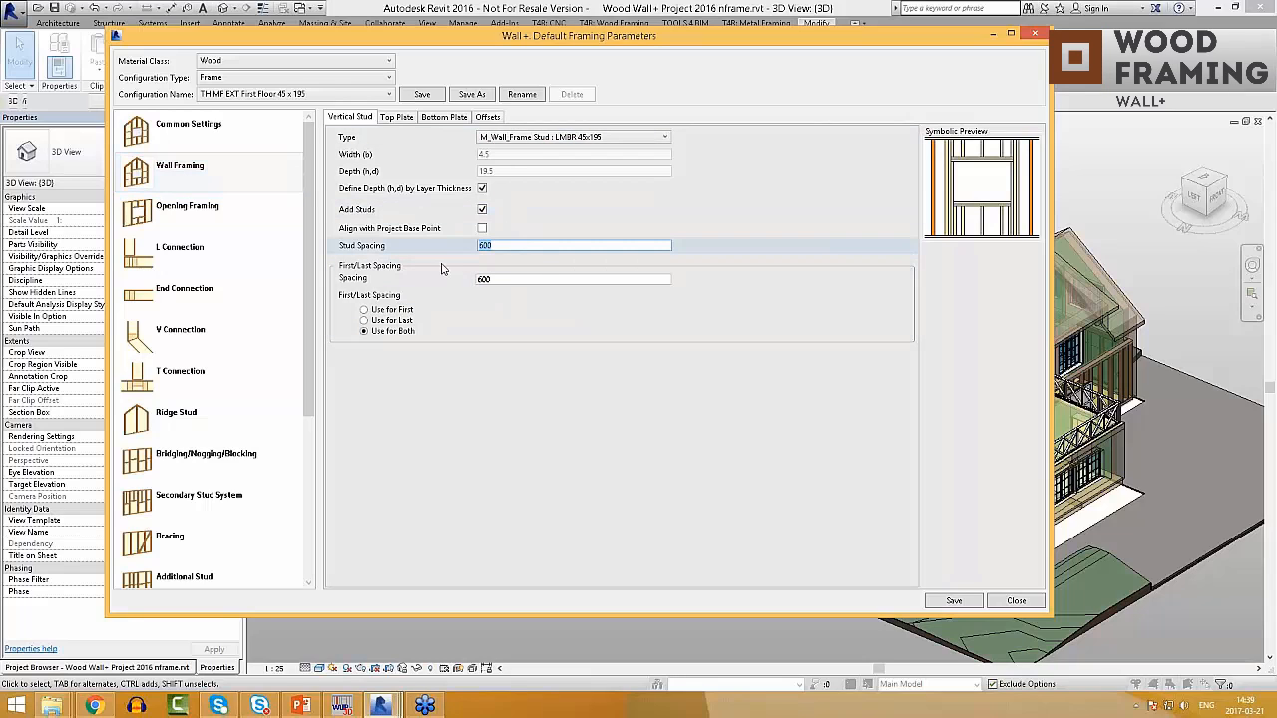
left_click(396, 118)
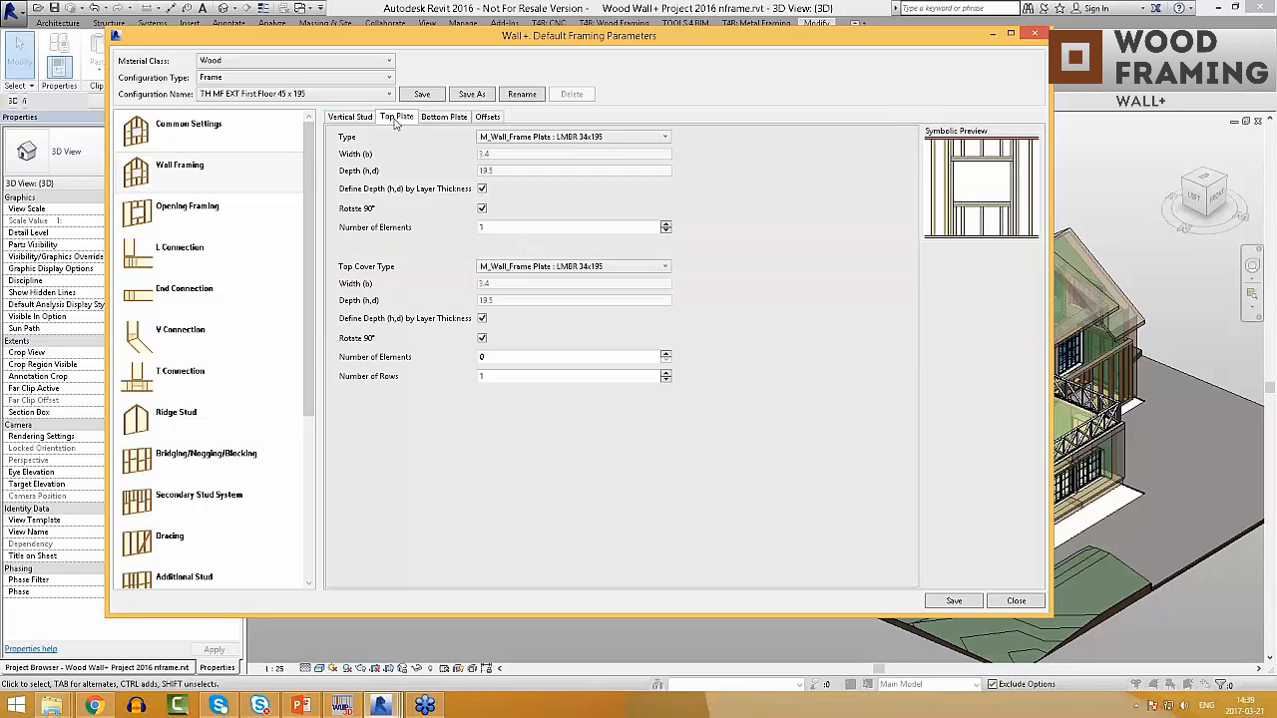
left_click(454, 119)
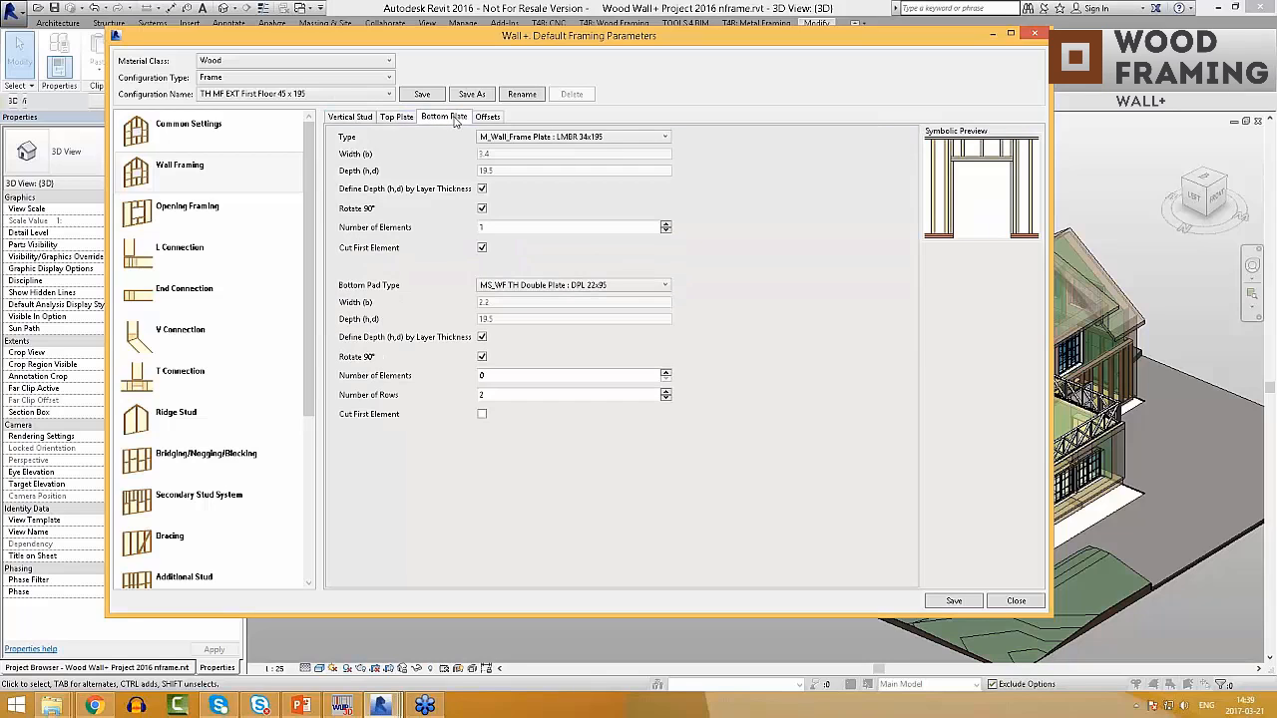
left_click(492, 118)
left_click(492, 119)
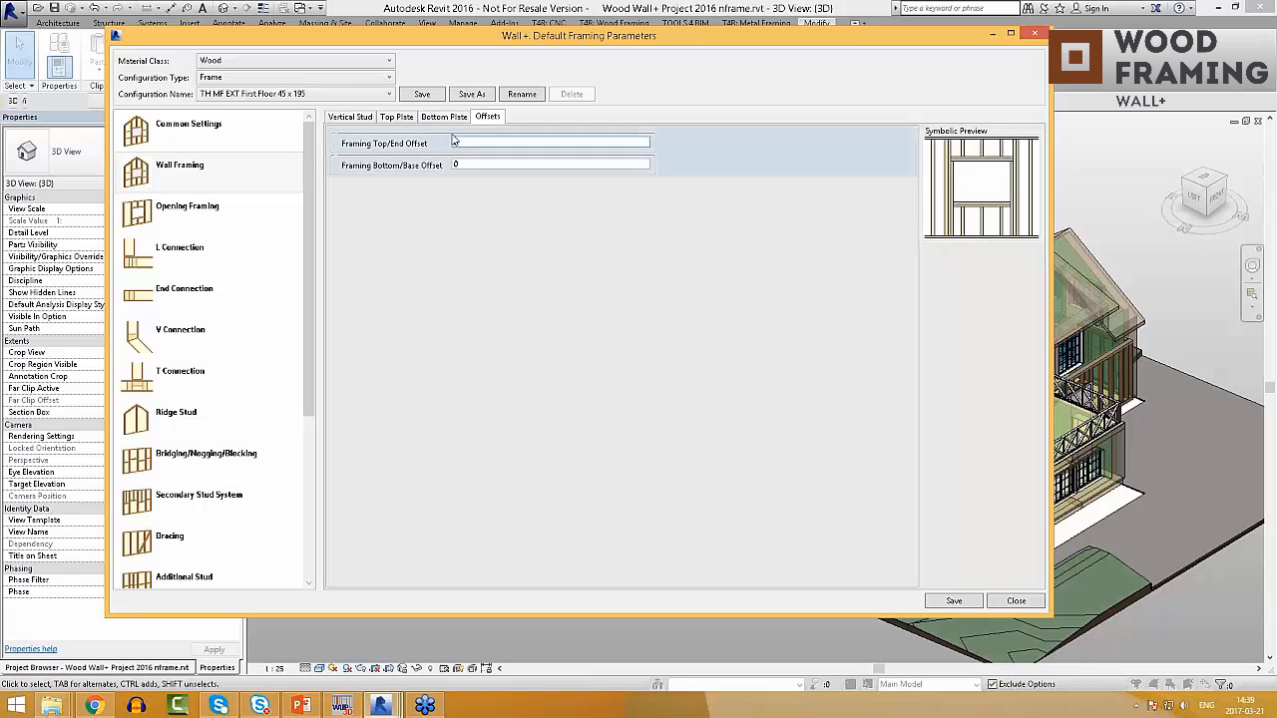
Step: Review the opening framing rules for windows, doors, openings and window-to-window joins by width in structural and non-structural walls
left_click(223, 218)
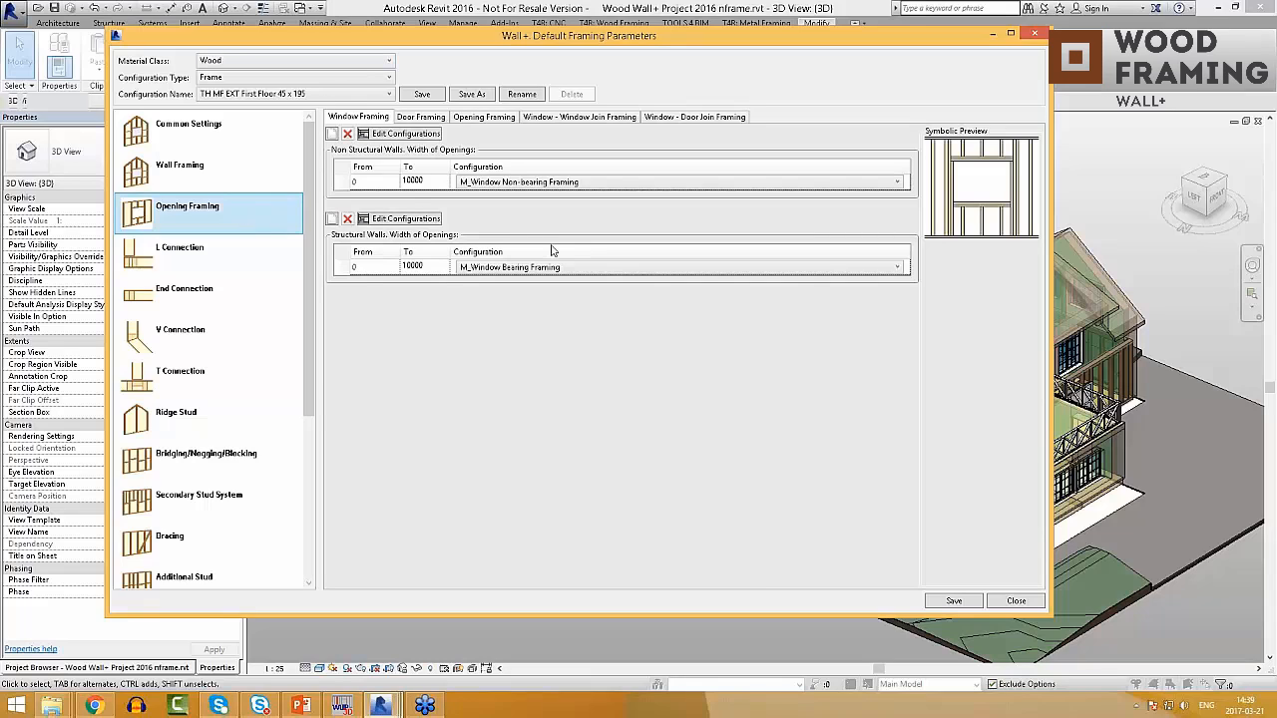
left_click(420, 117)
left_click(489, 118)
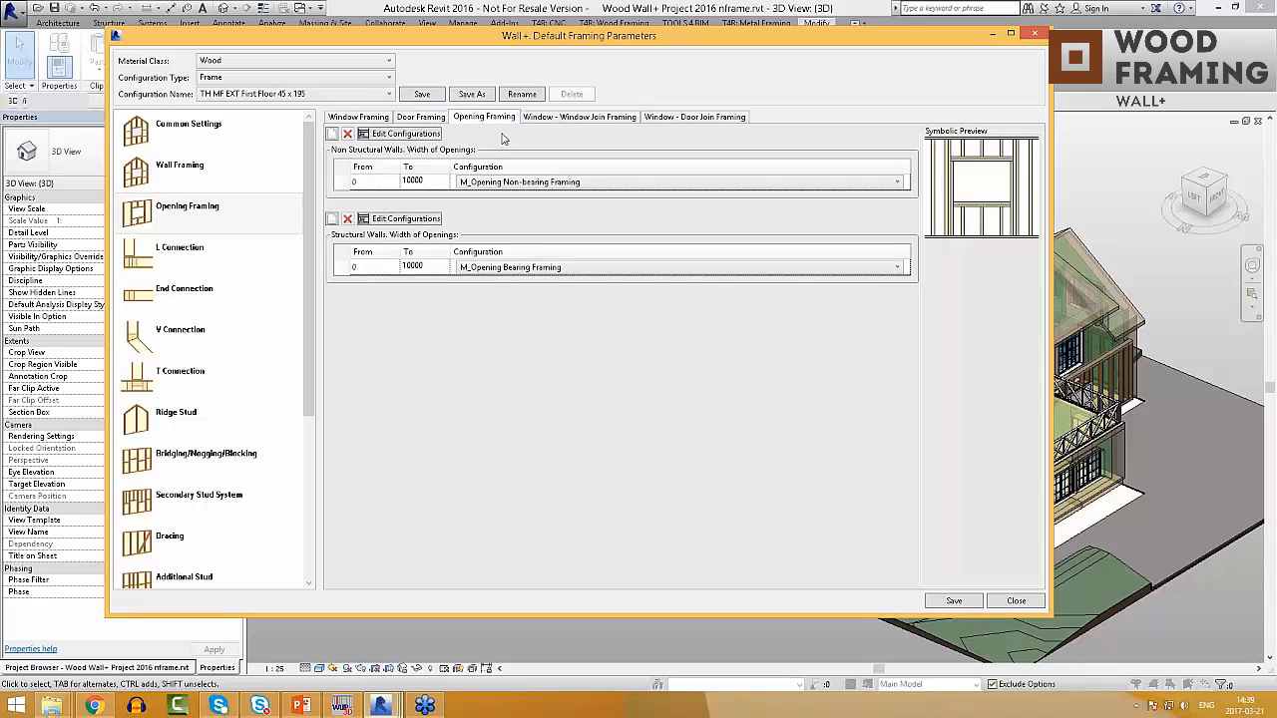
left_click(543, 120)
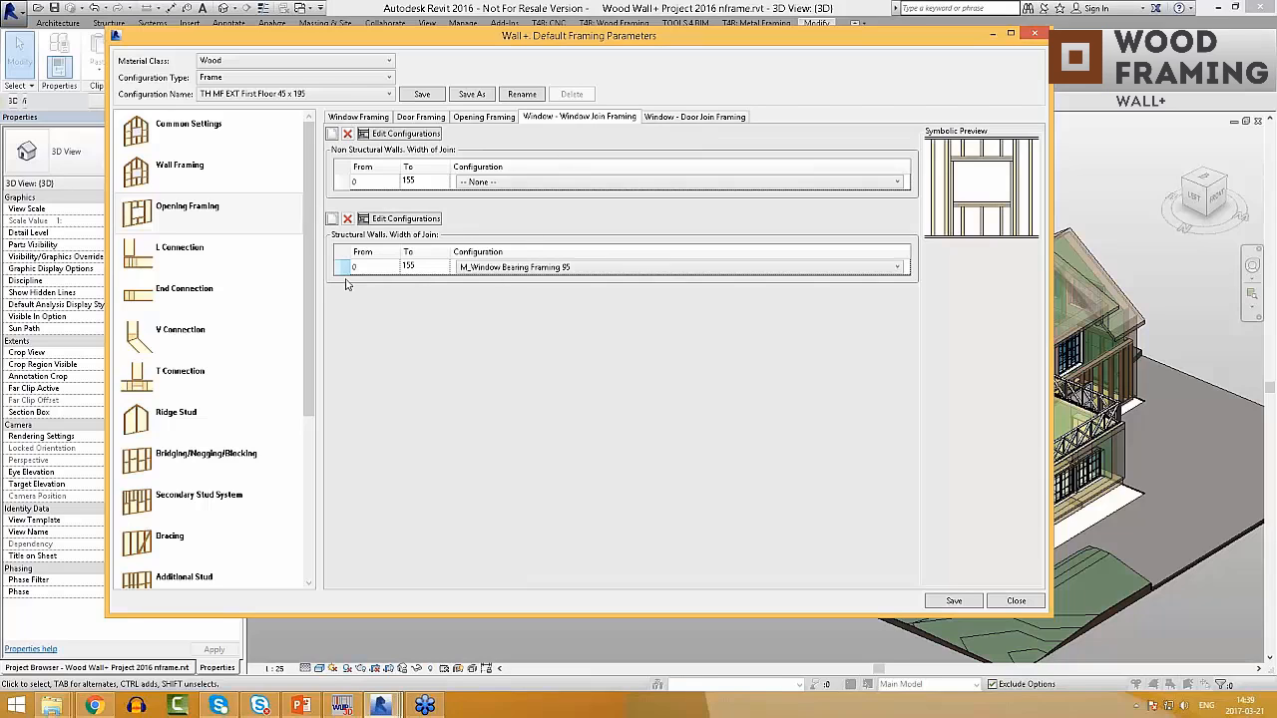
Step: Open the M_Window Bearing Framing configuration for window framing in structural walls and review its saved configurations and king stud settings
left_click(379, 119)
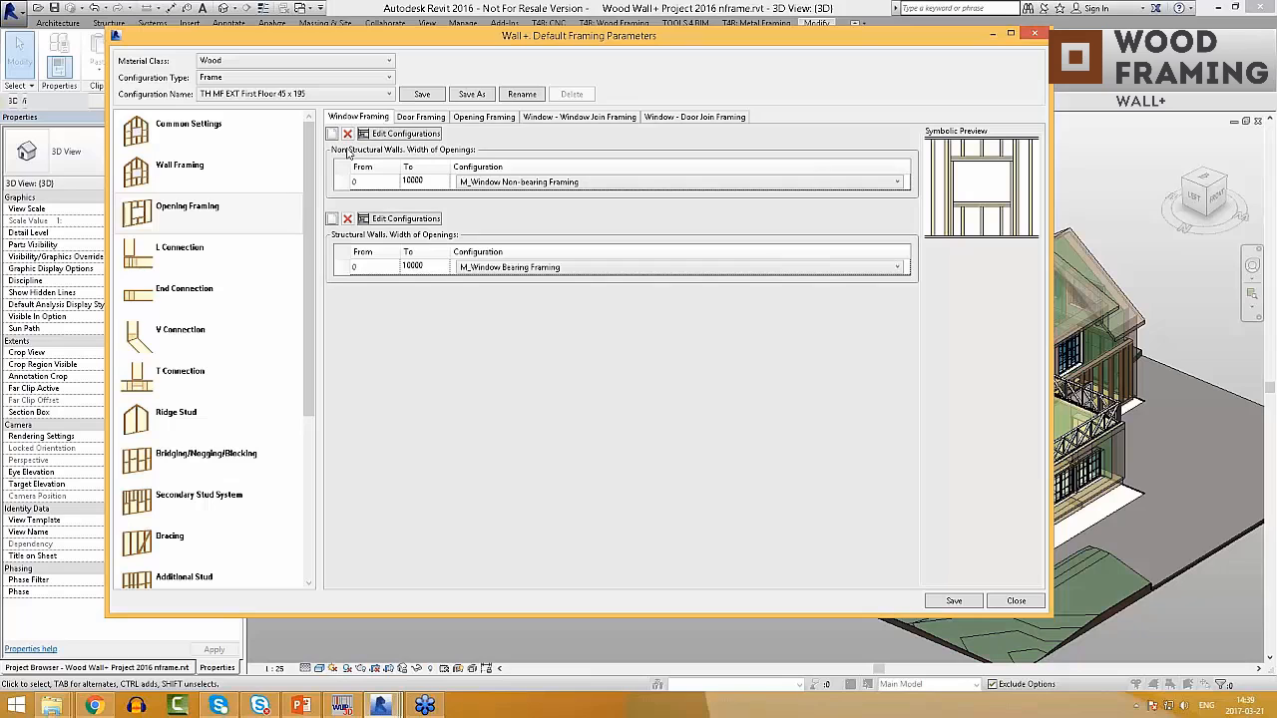
left_click(338, 269)
left_click(419, 223)
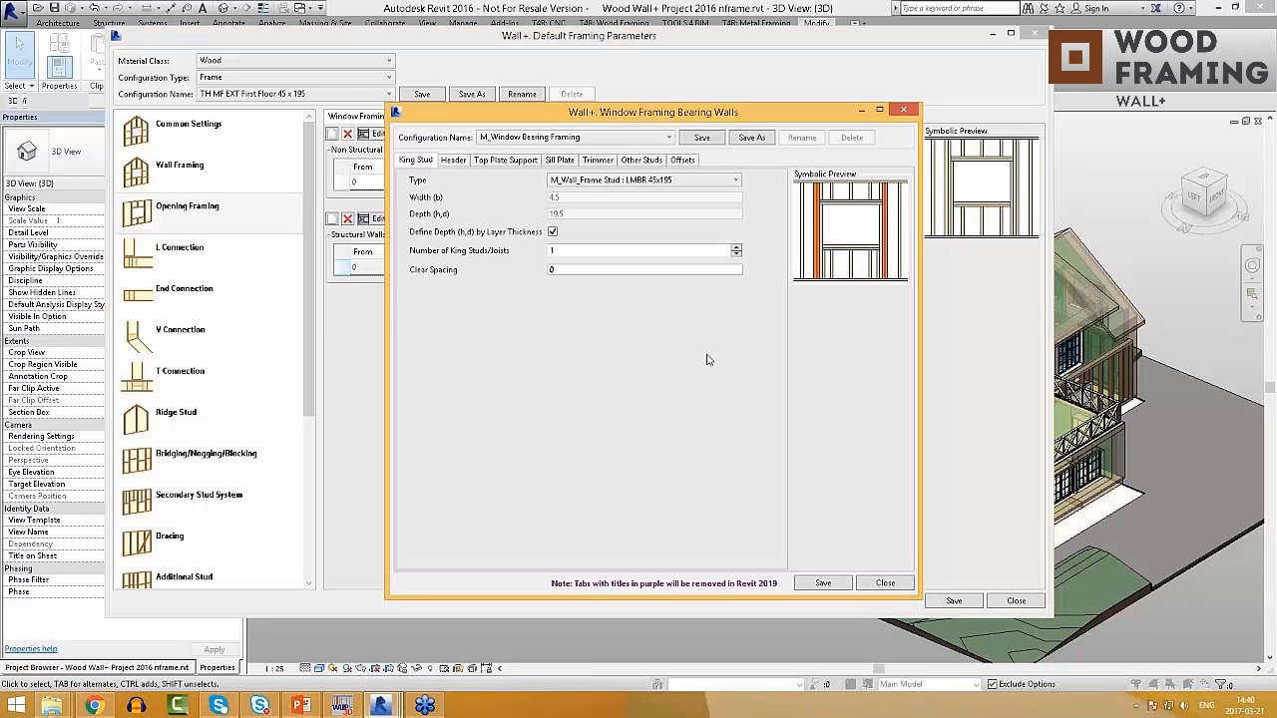
left_click_drag(609, 117, 517, 73)
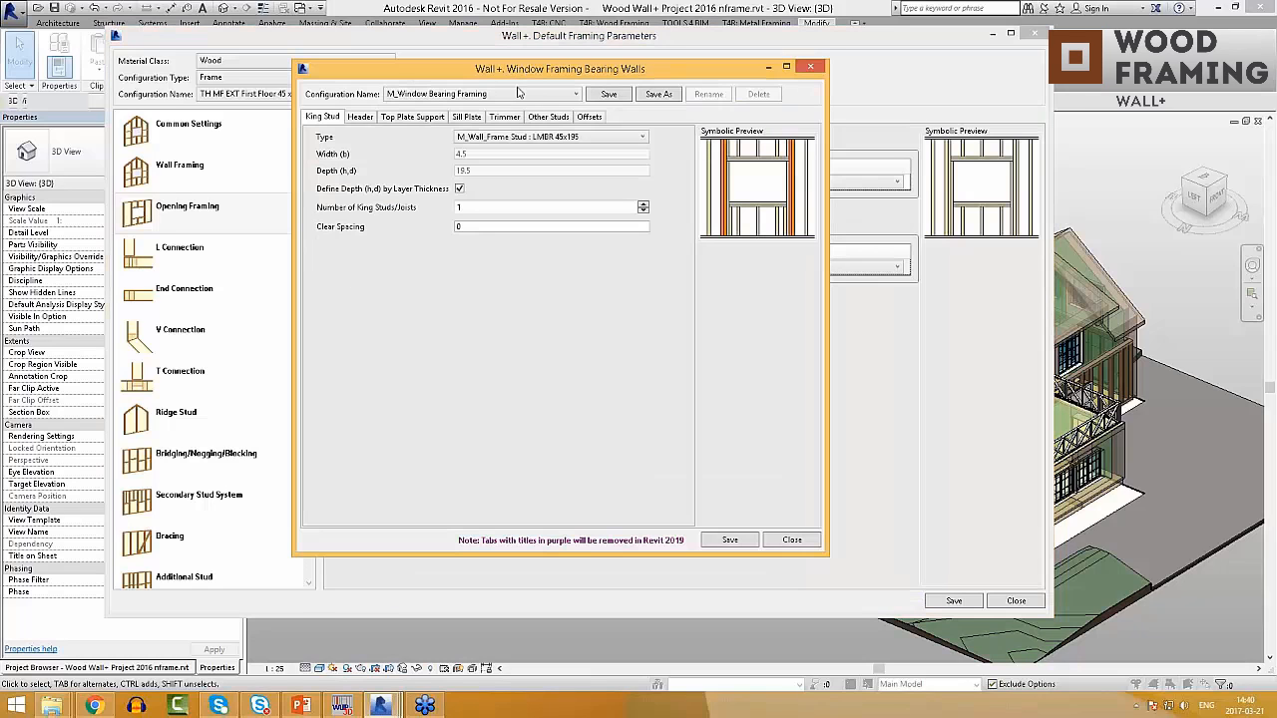
left_click(520, 94)
left_click(528, 97)
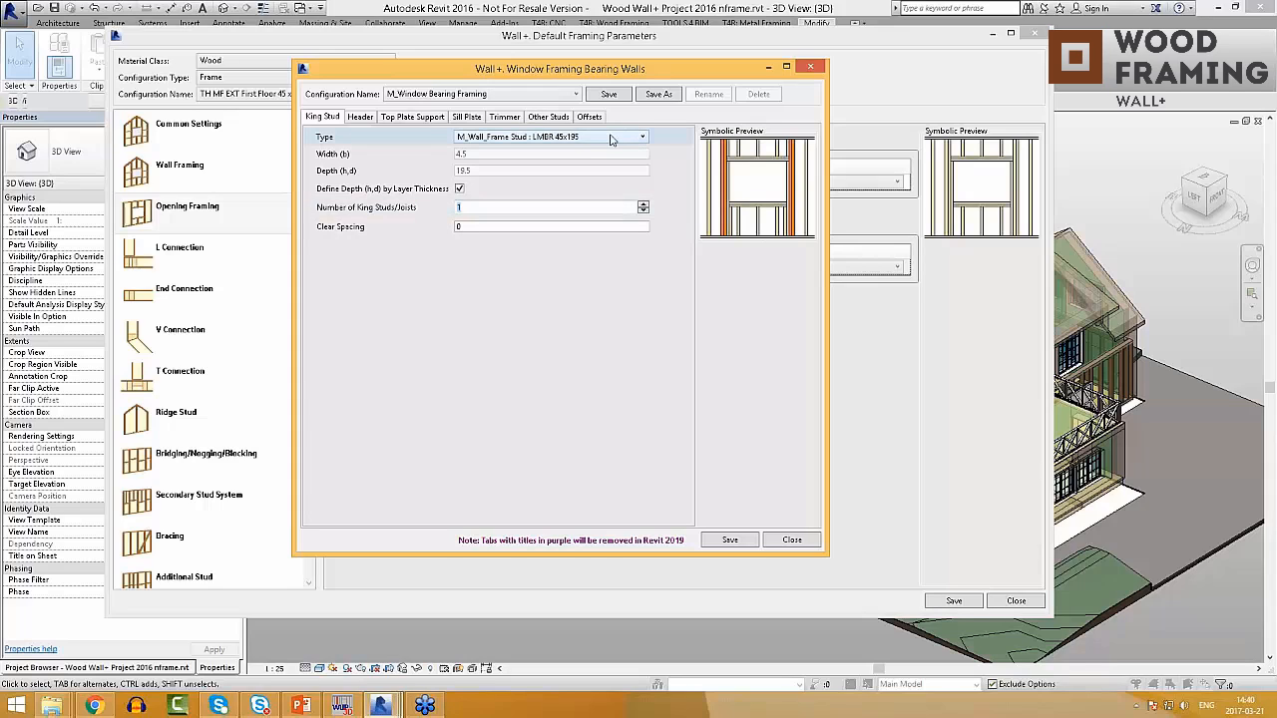
Step: Preview the window header types 1H2VS1H3Z, 3VS1H0V2H3Z and 3VS1H0V0H3Z in the bearing wall configuration
left_click(362, 116)
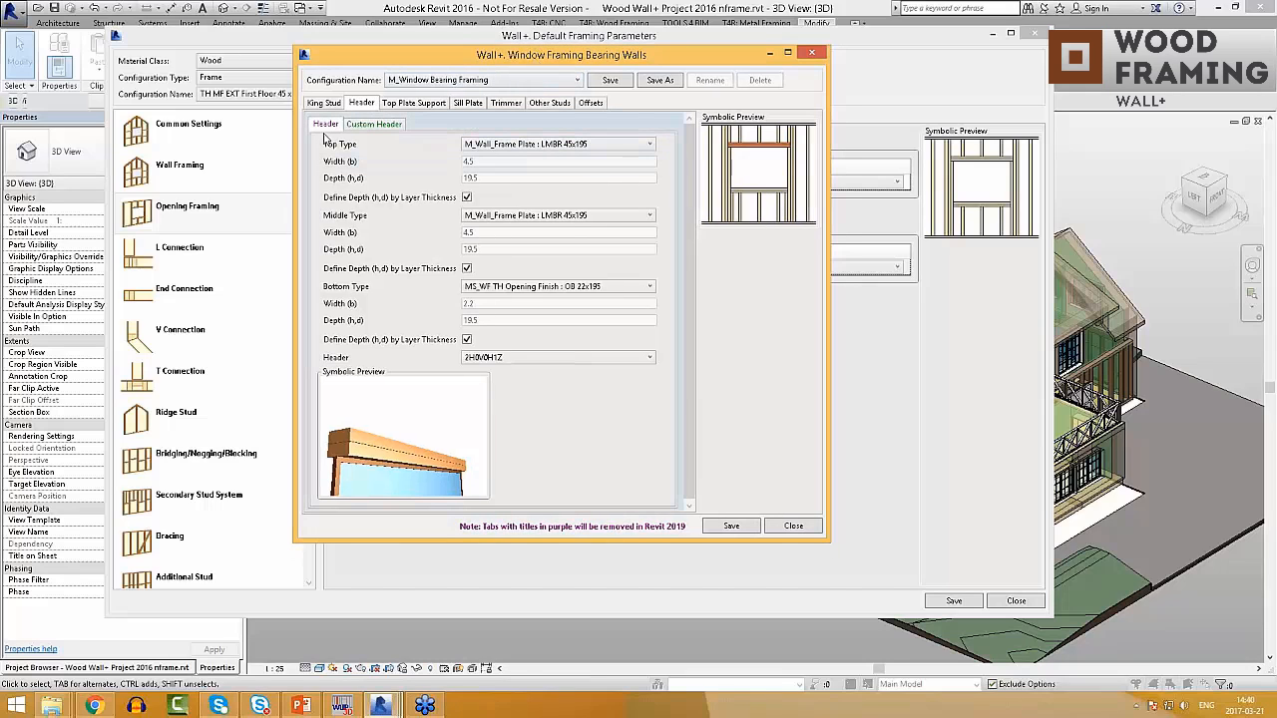
left_click(550, 358)
left_click(503, 397)
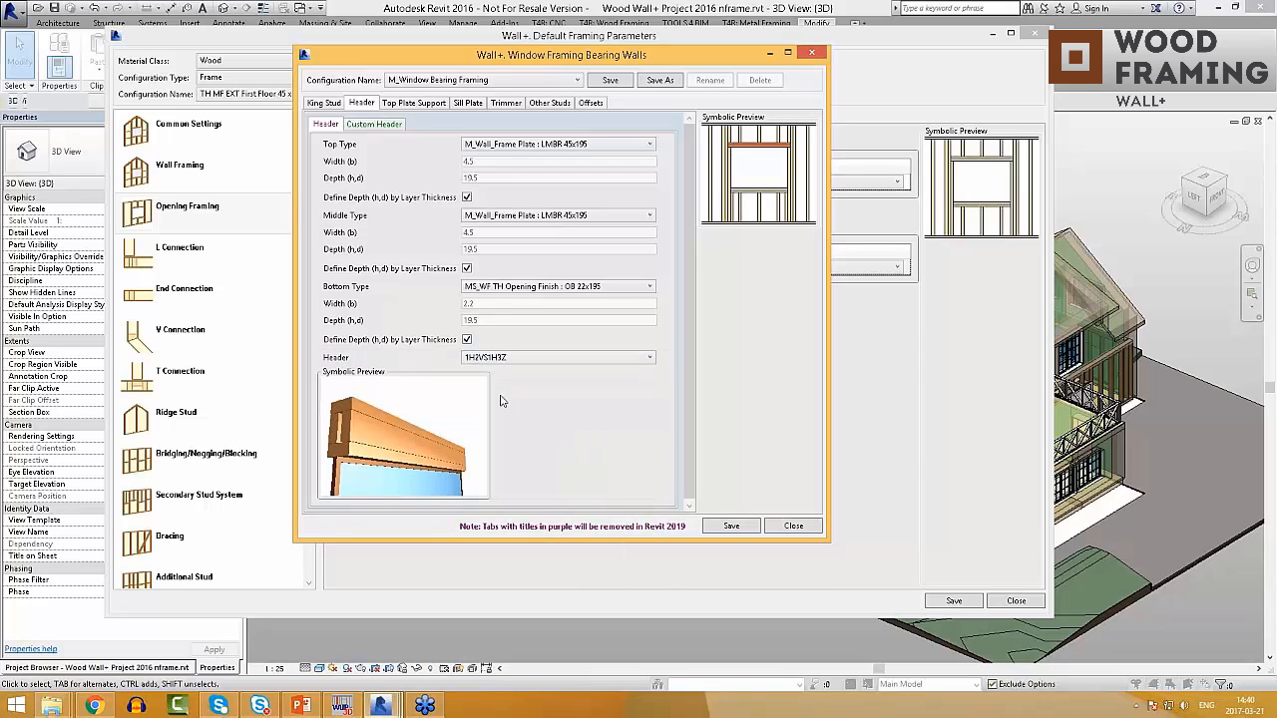
left_click(511, 359)
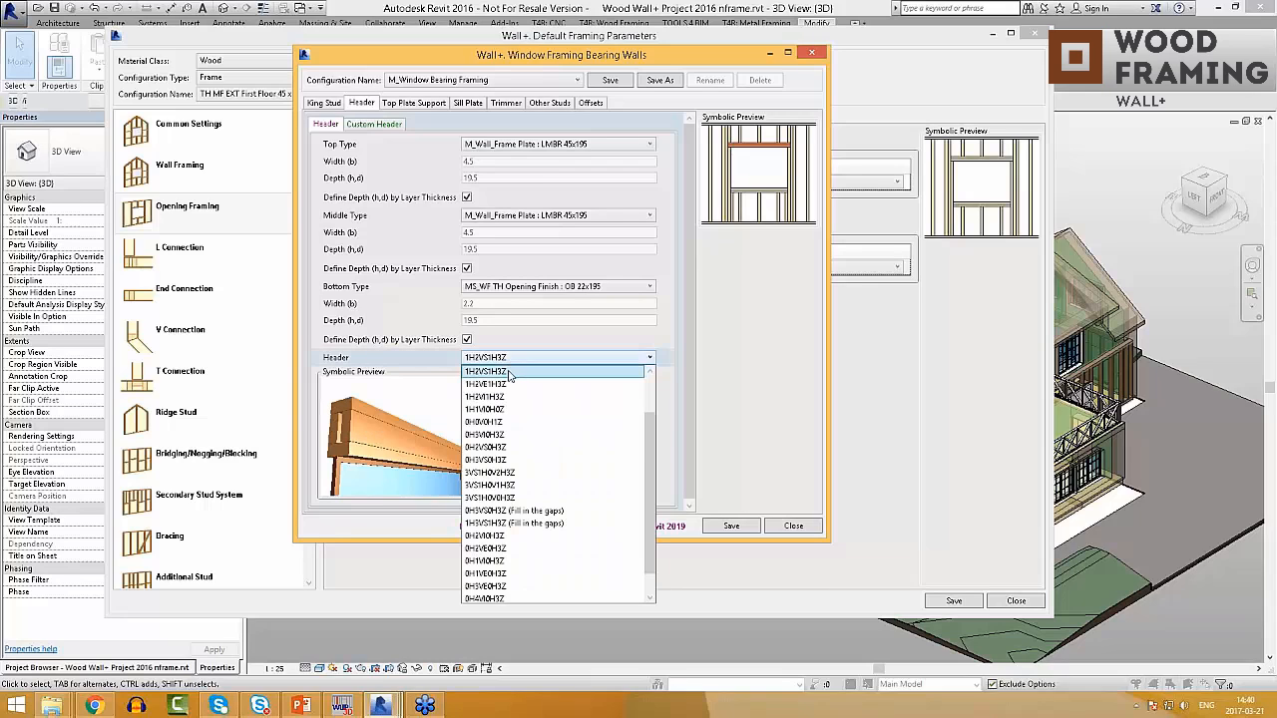
left_click(490, 478)
left_click(528, 359)
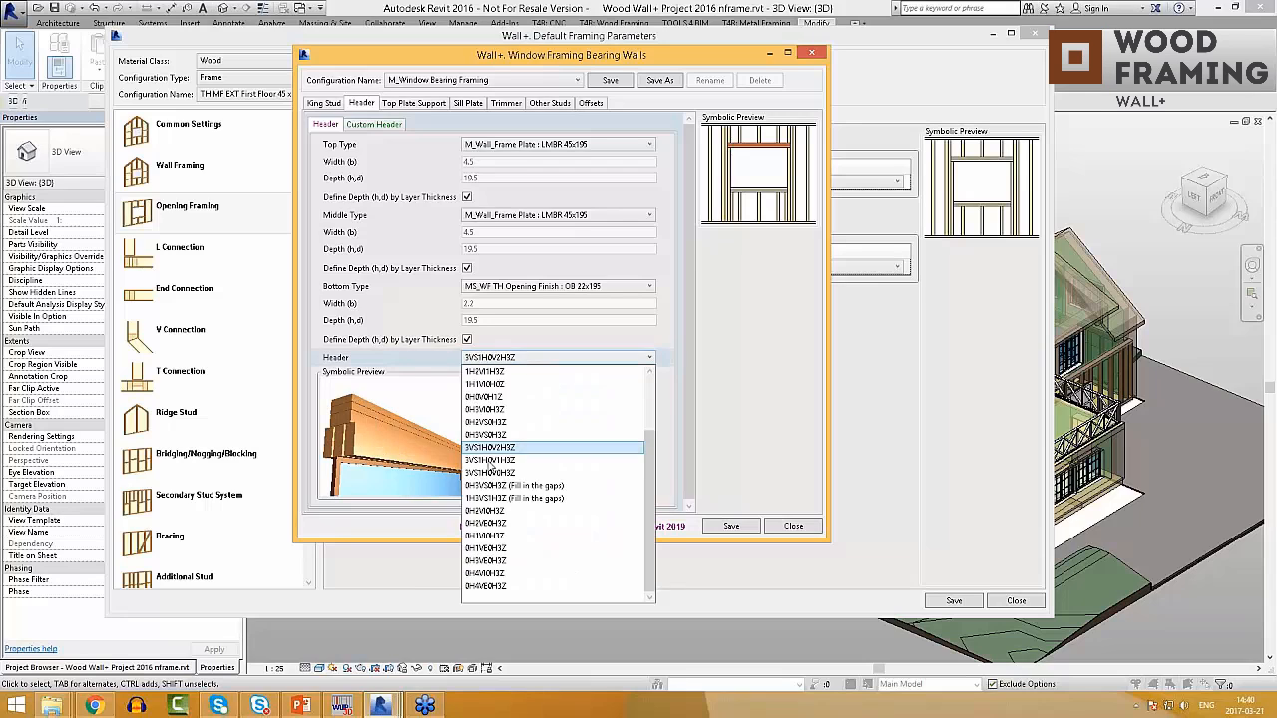
left_click(503, 396)
left_click(519, 357)
left_click(514, 458)
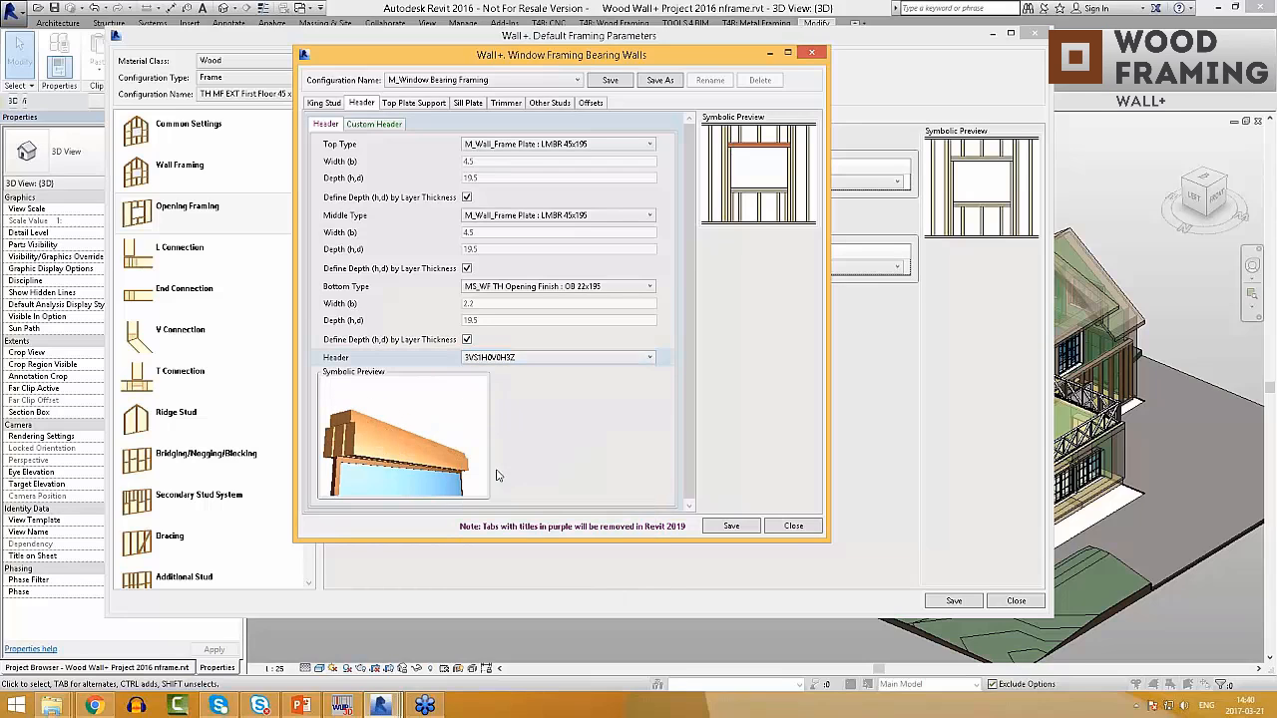
Step: Preview the two-member vertical window header types 0H2VI0H3Z and 0H2VE0H3Z
left_click(521, 359)
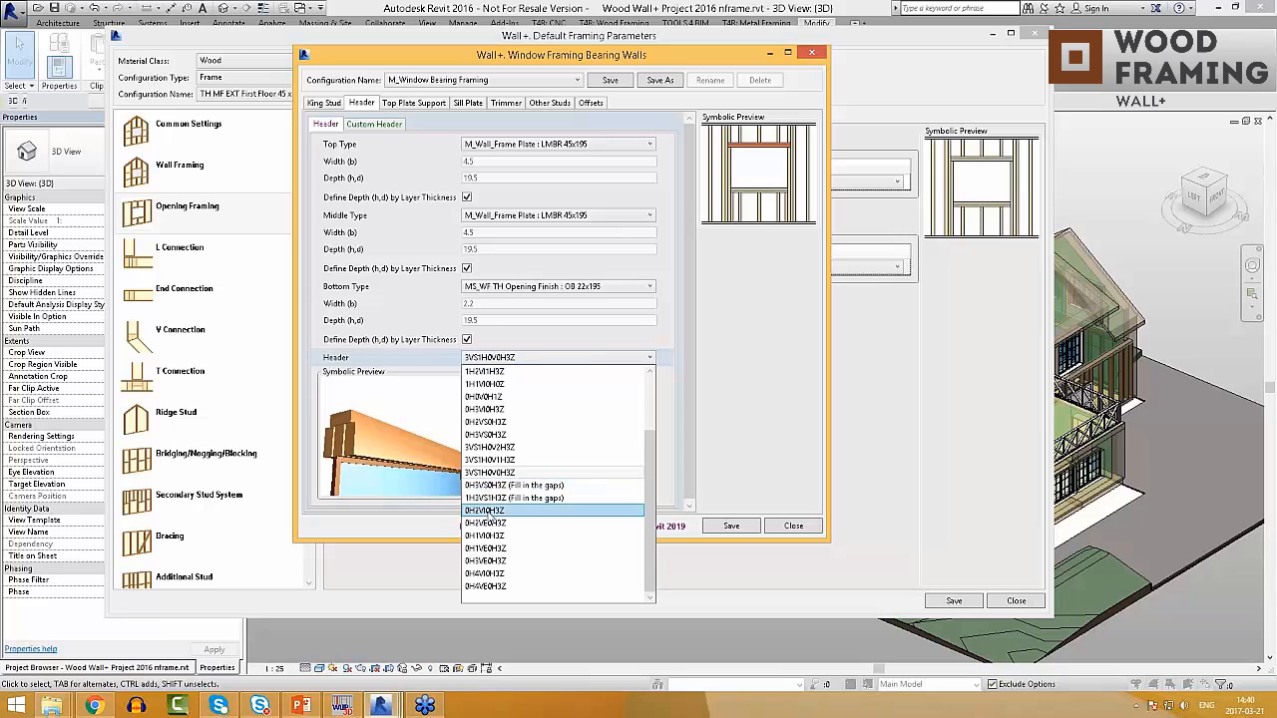
left_click(490, 515)
left_click(526, 359)
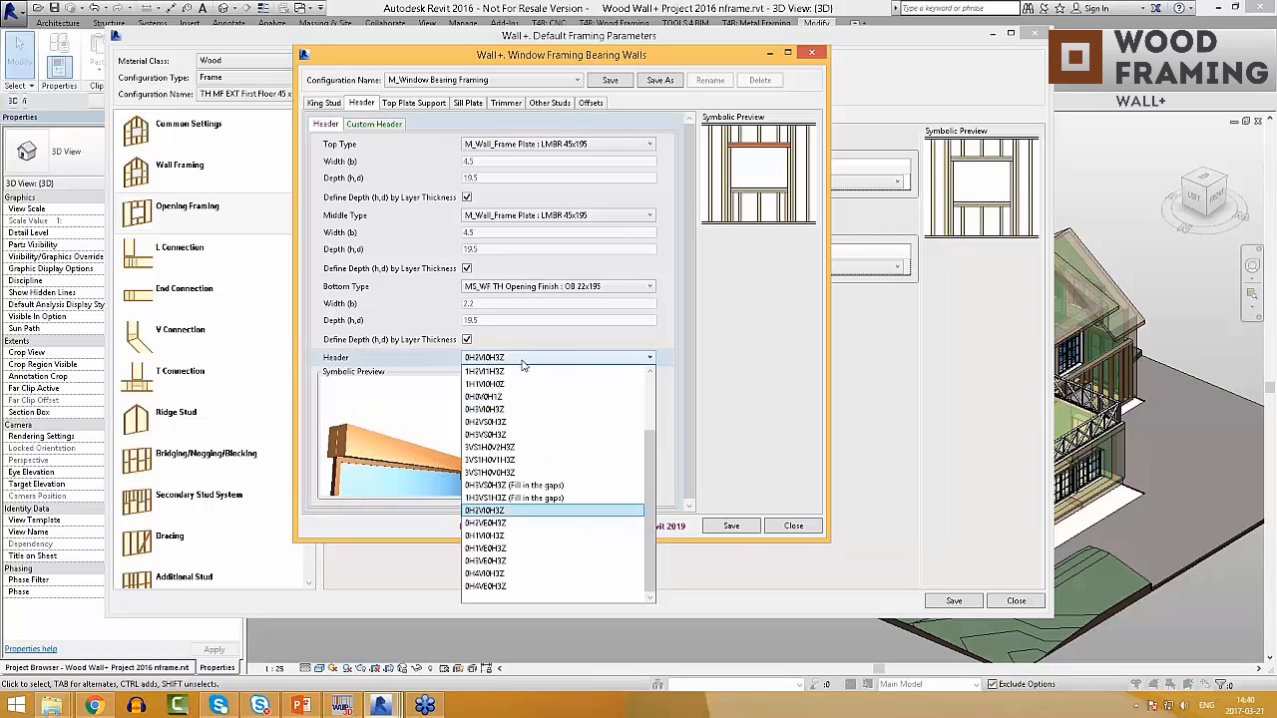
left_click(496, 523)
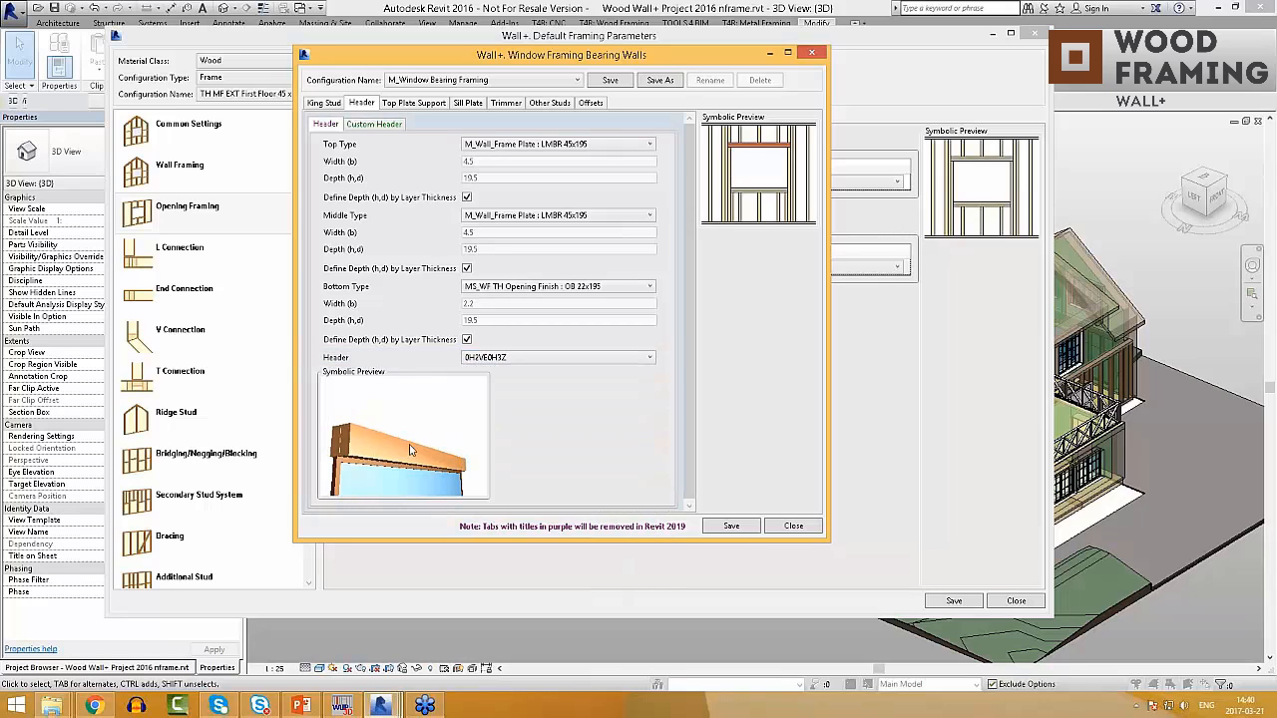
Step: Set the window header to Custom Header Type and open the custom header configuration
left_click(549, 362)
scroll(539, 373, "up", 2)
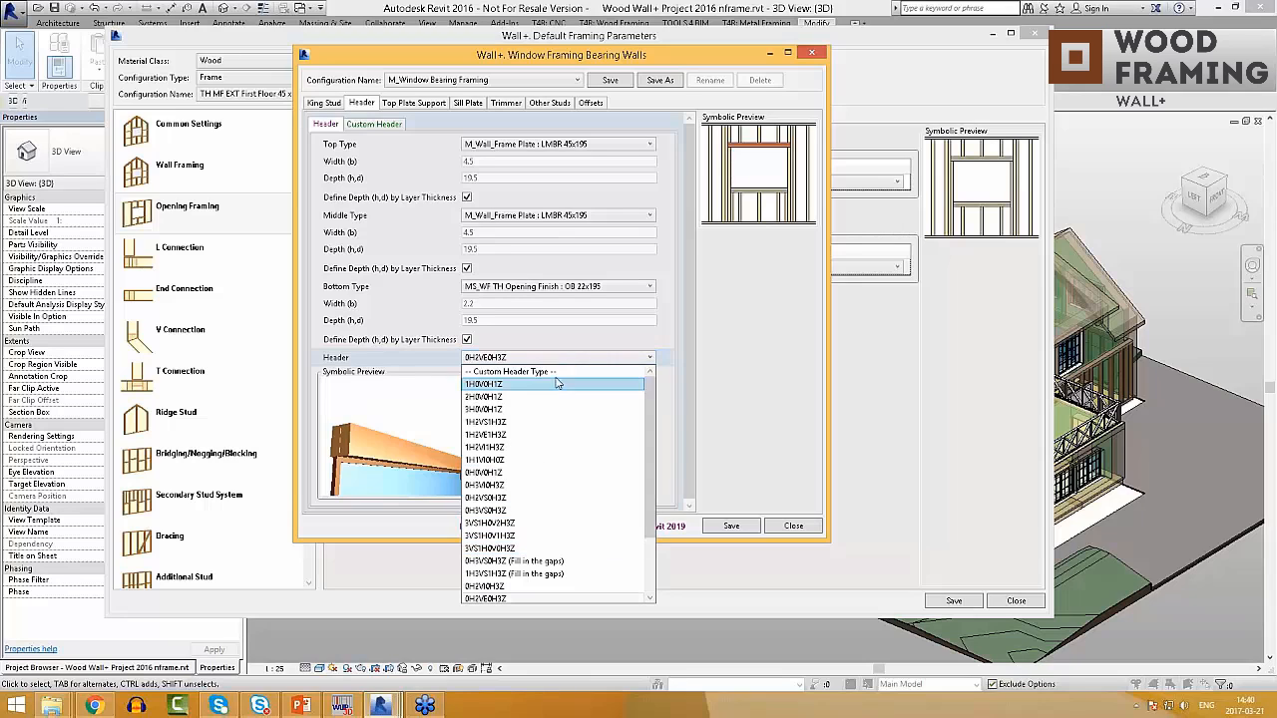
left_click(534, 372)
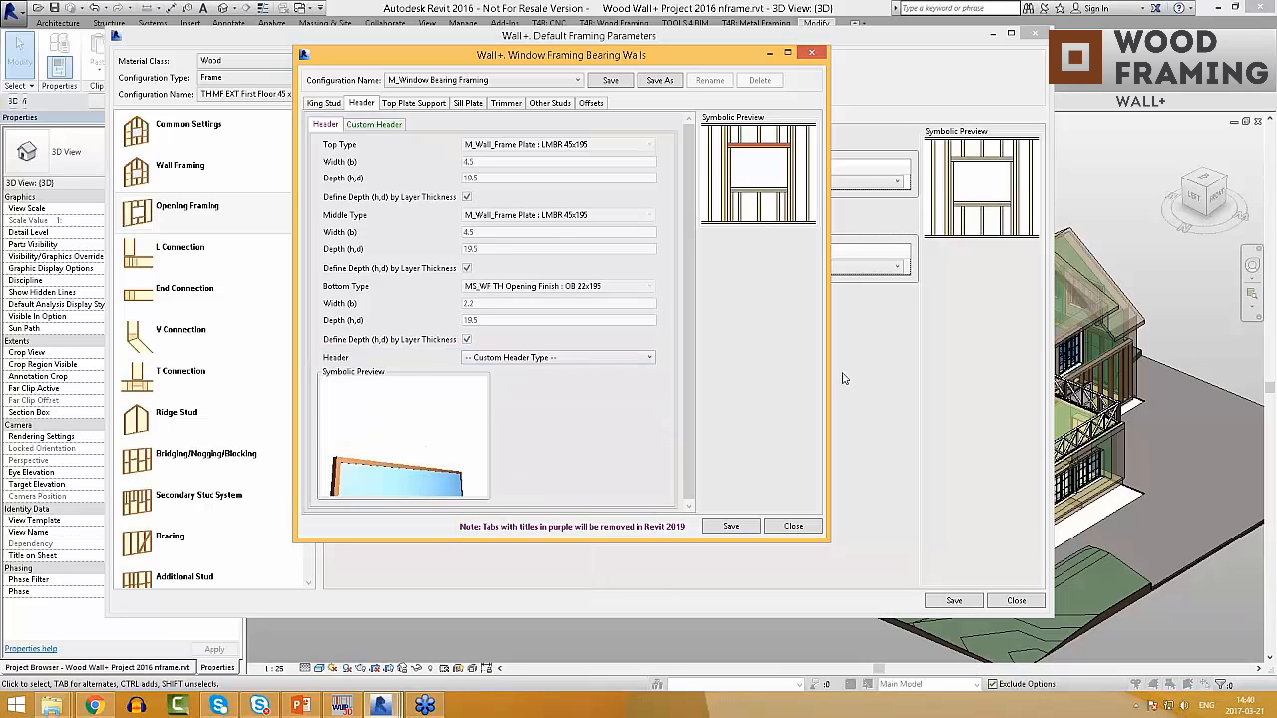
left_click(369, 125)
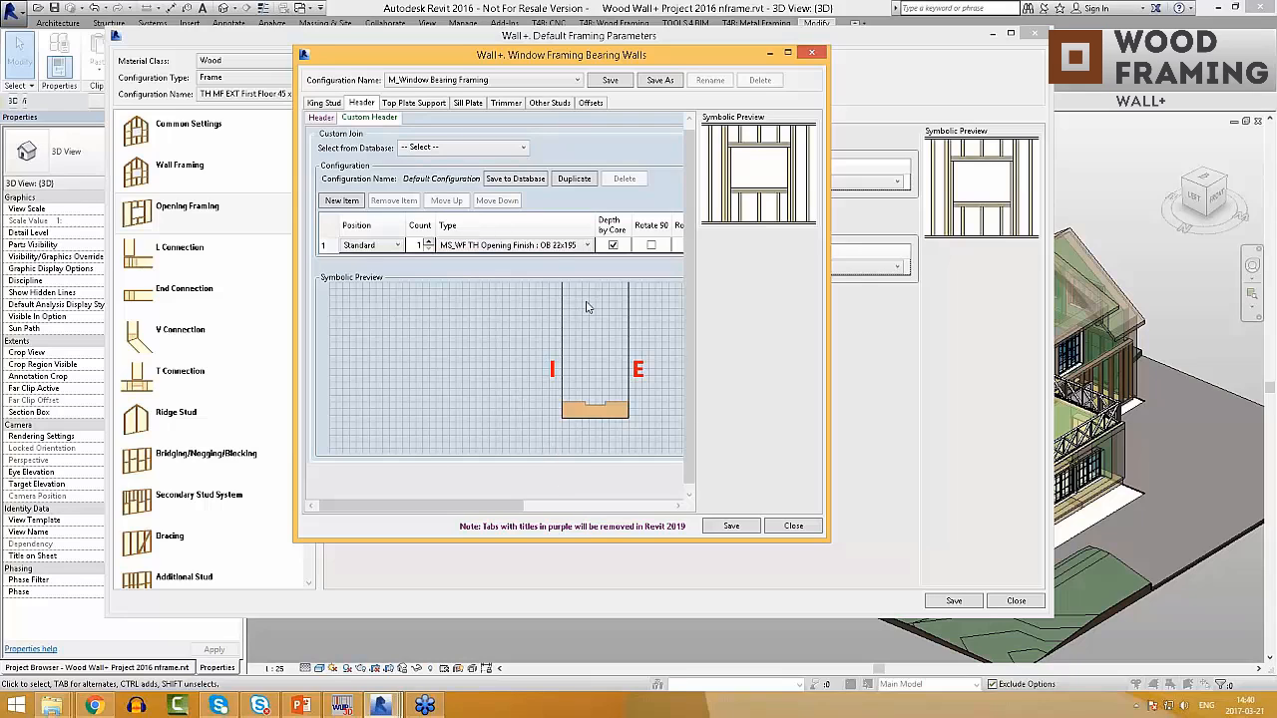
Step: Try the top plate support type 0H1VE0H3Z for the window framing, and set it to 0H3VE0H3Z
left_click(406, 103)
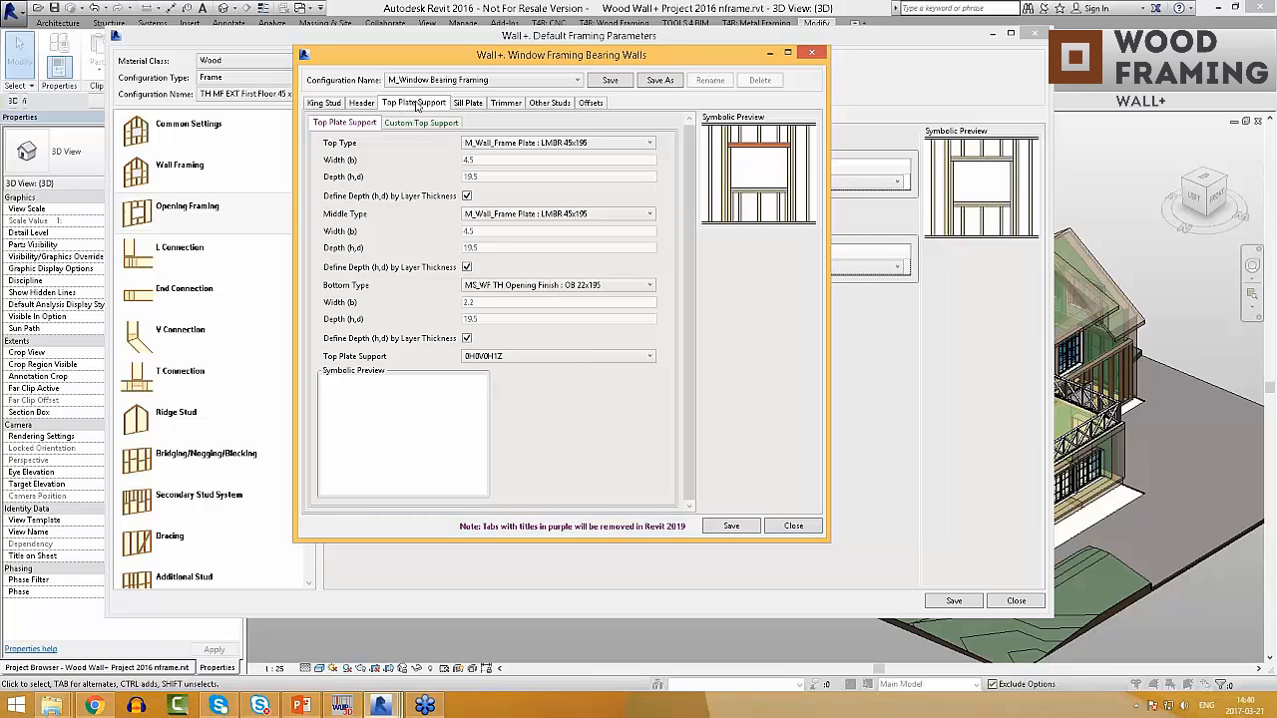
left_click(566, 358)
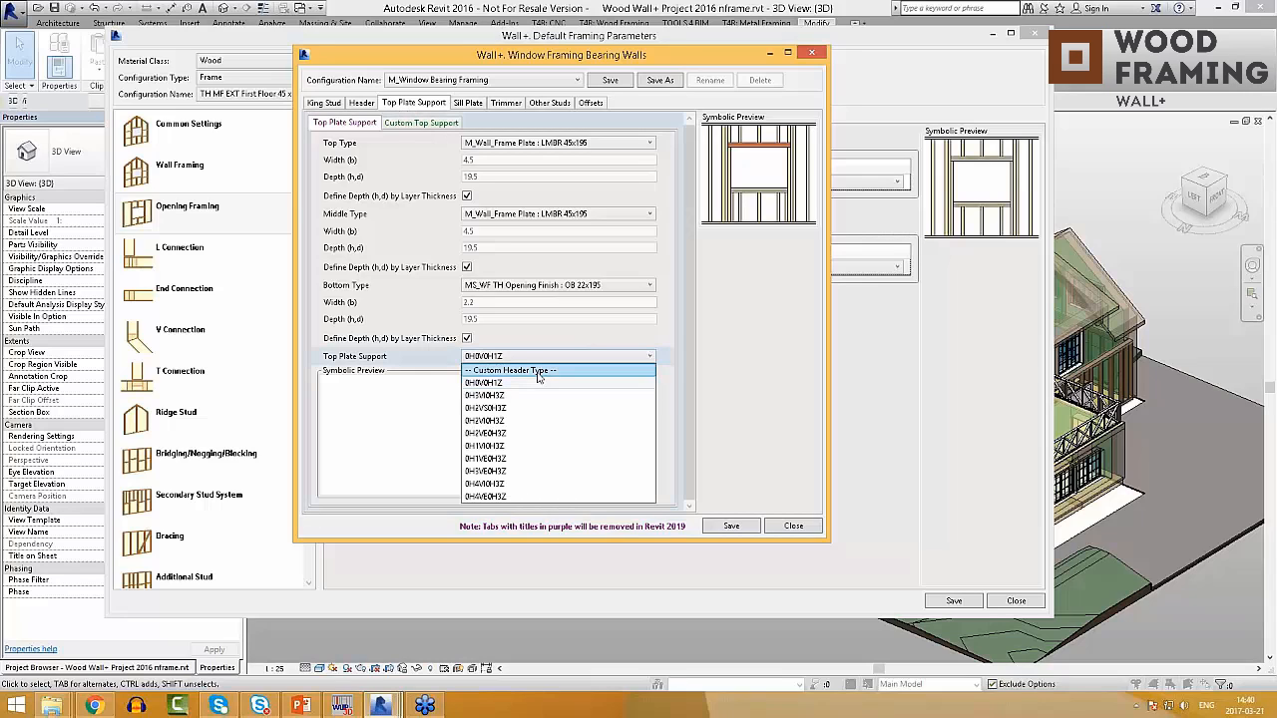
left_click(559, 382)
left_click(553, 356)
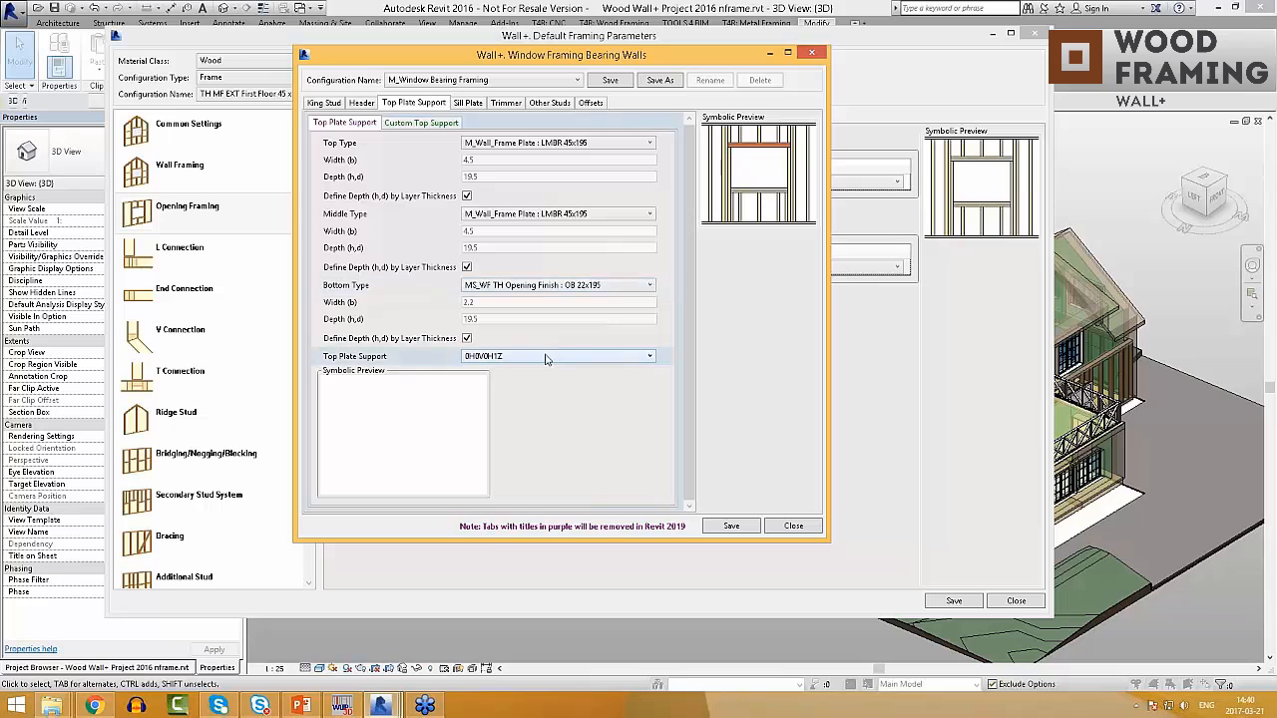
left_click(552, 357)
left_click(508, 461)
left_click(553, 356)
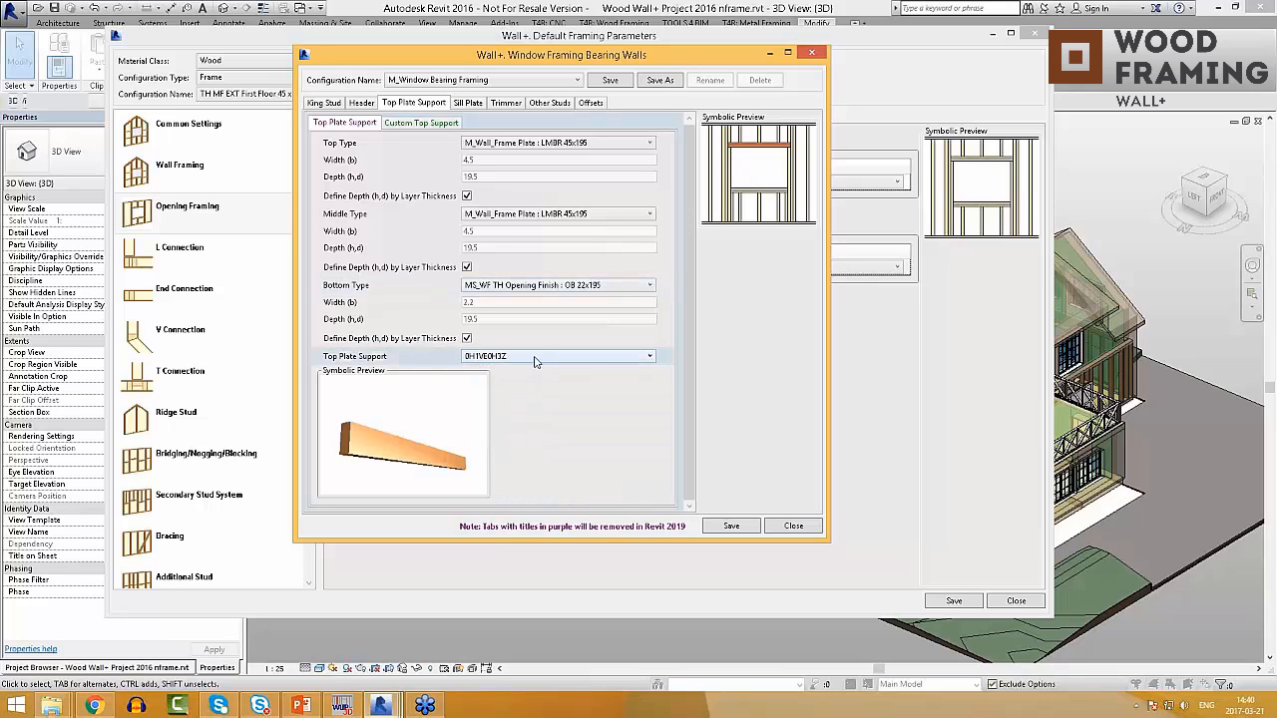
left_click(552, 356)
left_click(509, 473)
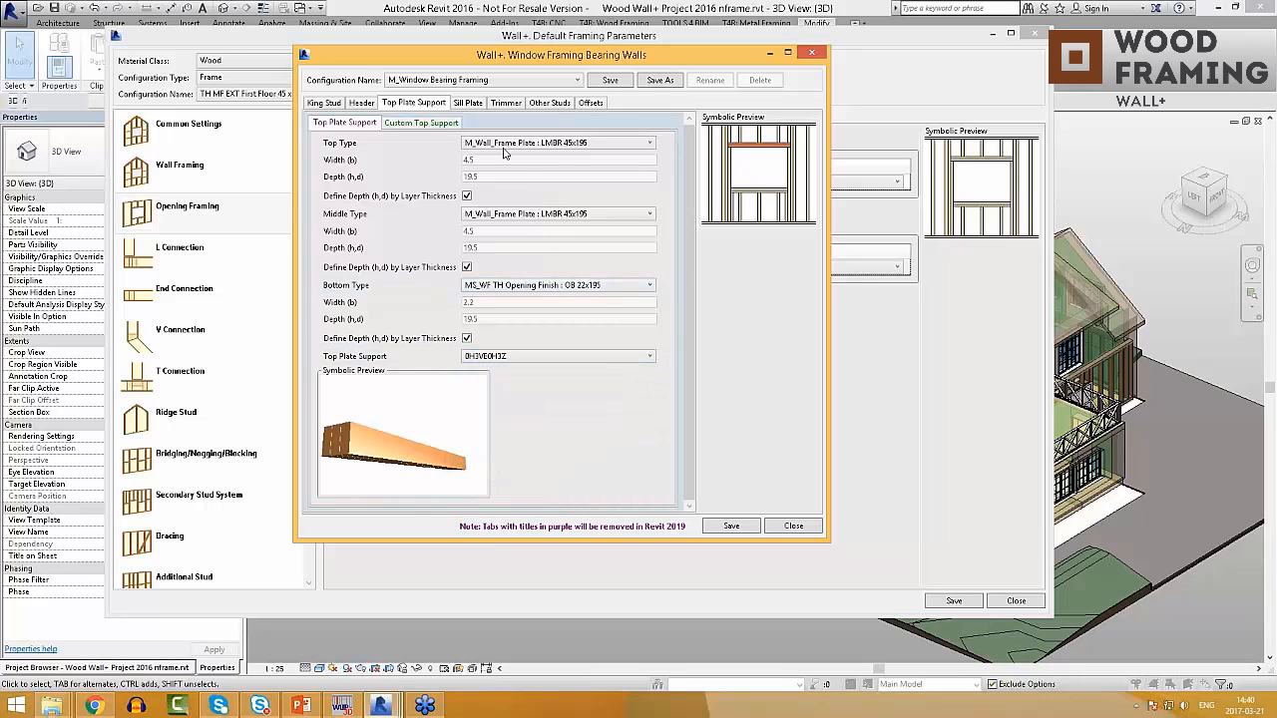
Step: Set the window sill plate type to 3H0V and review the other available sill types
left_click(468, 103)
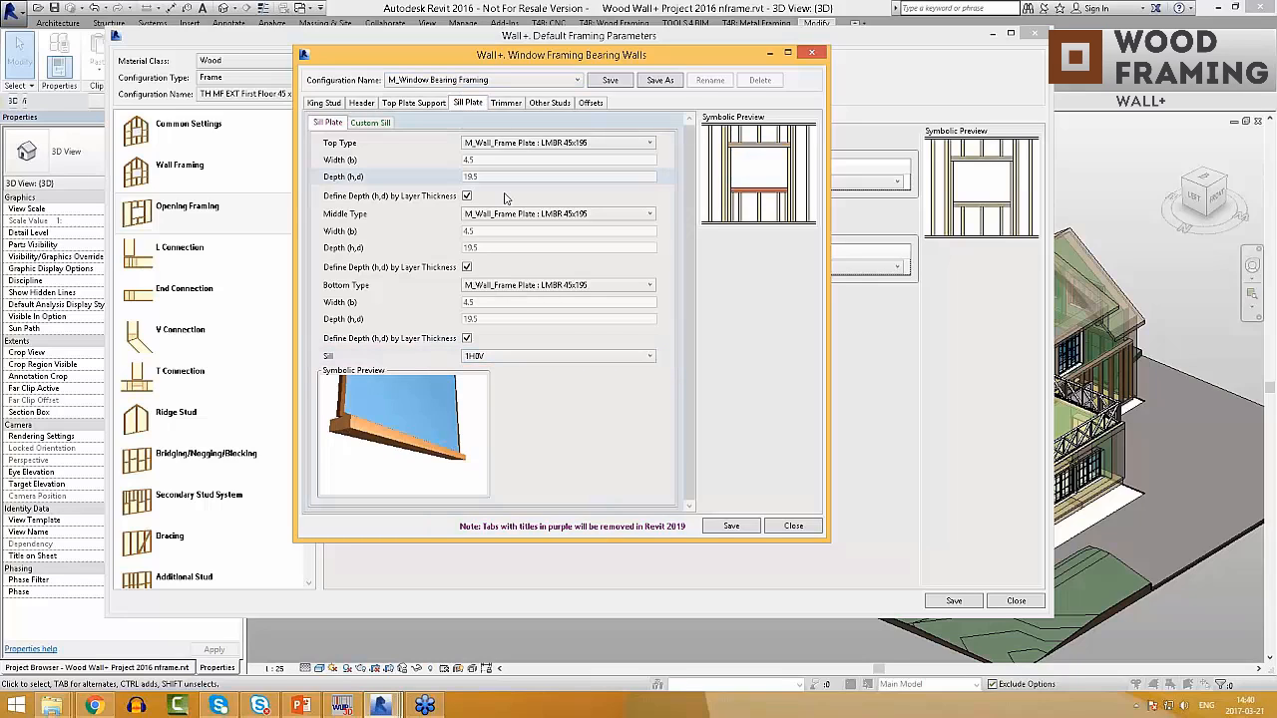
left_click(509, 360)
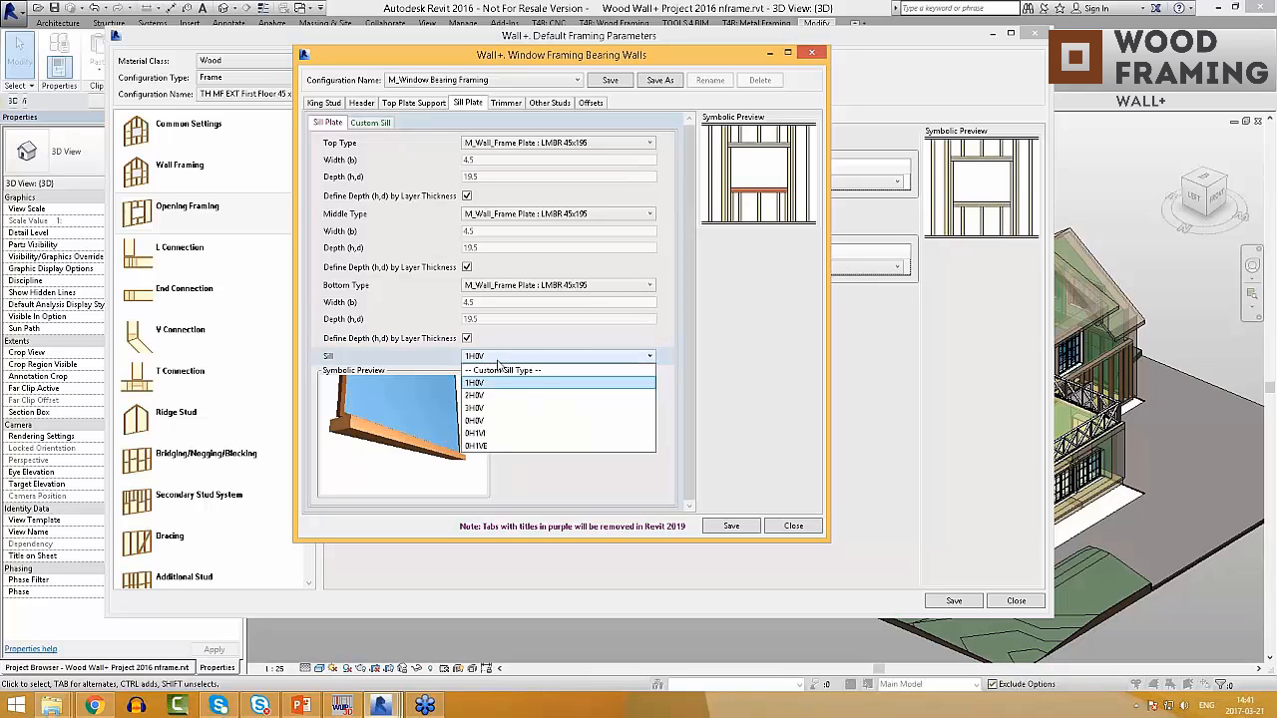
left_click(499, 409)
left_click(524, 359)
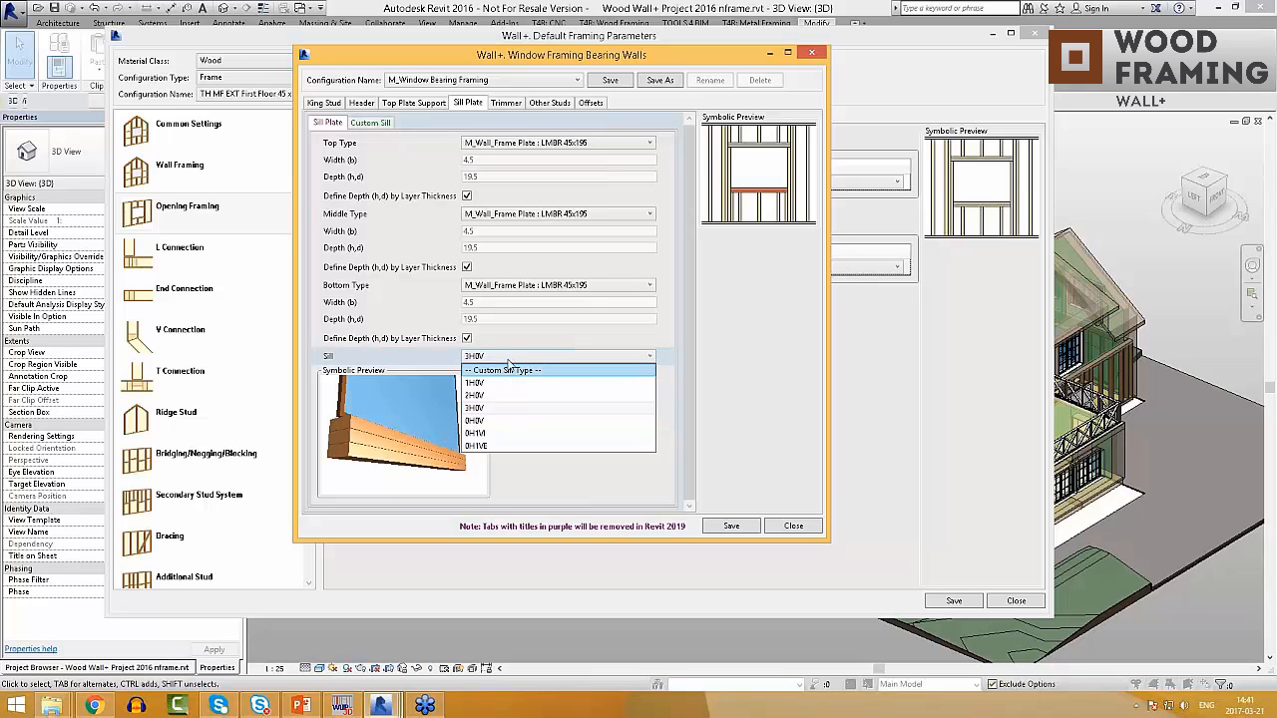
Step: Try the inner trimmer position Sill to Top Plate for the window framing, and set it back to Sill to Header
left_click(508, 105)
left_click(506, 104)
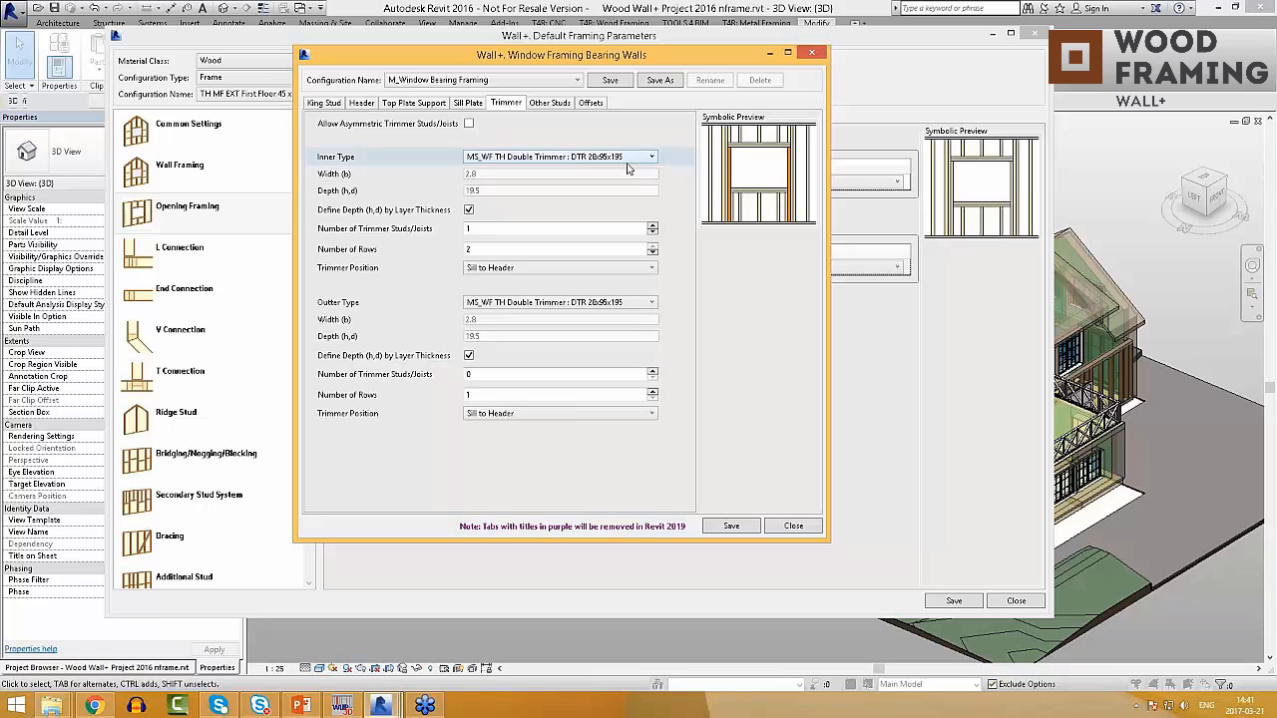
left_click(559, 267)
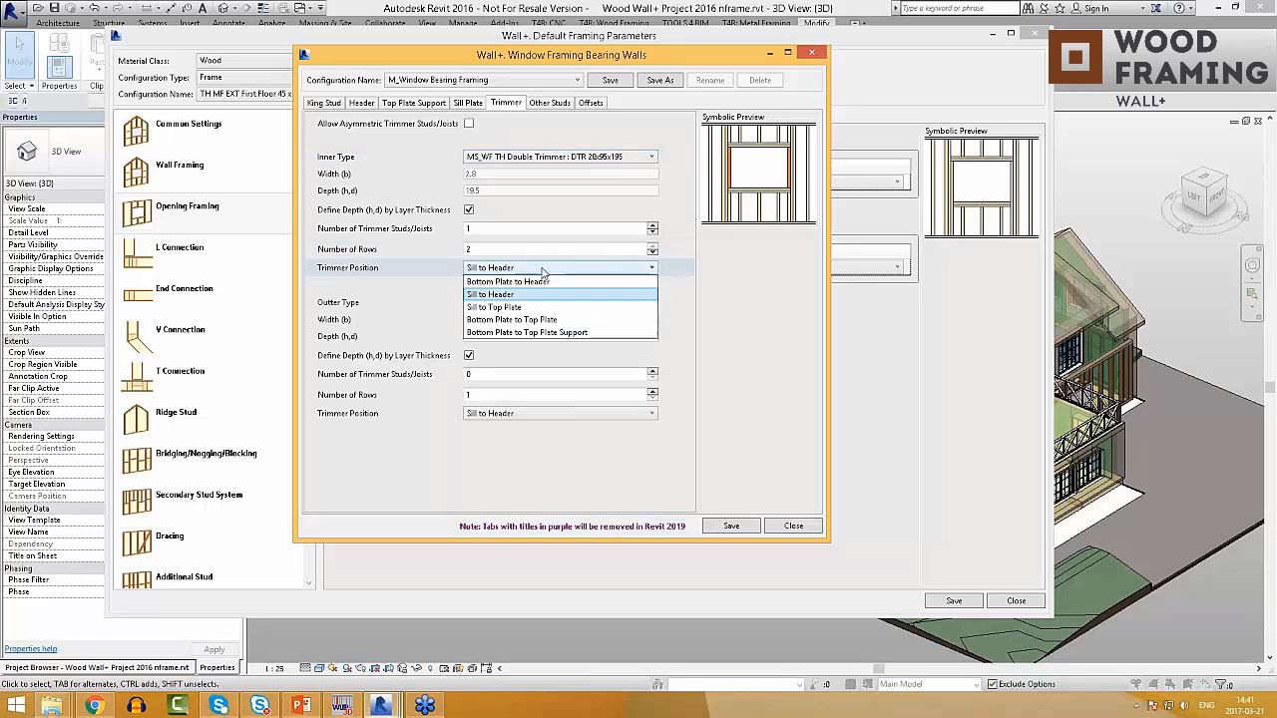
left_click(516, 309)
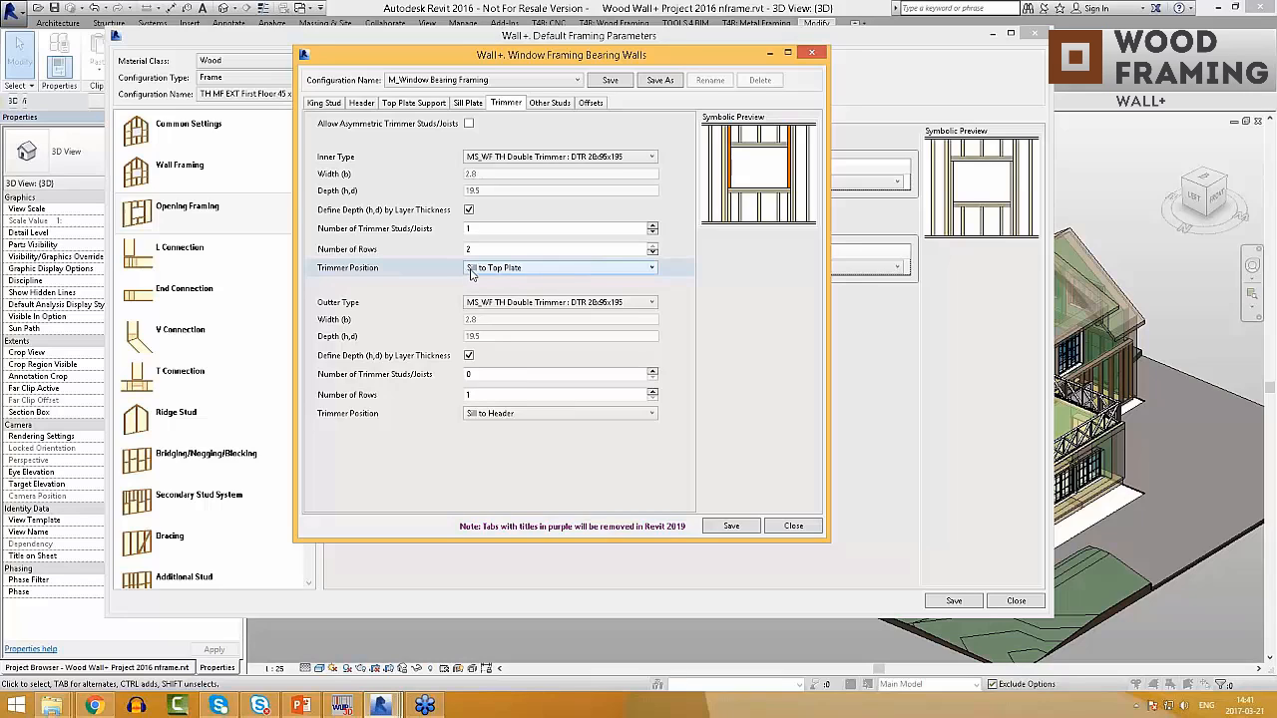
left_click(531, 269)
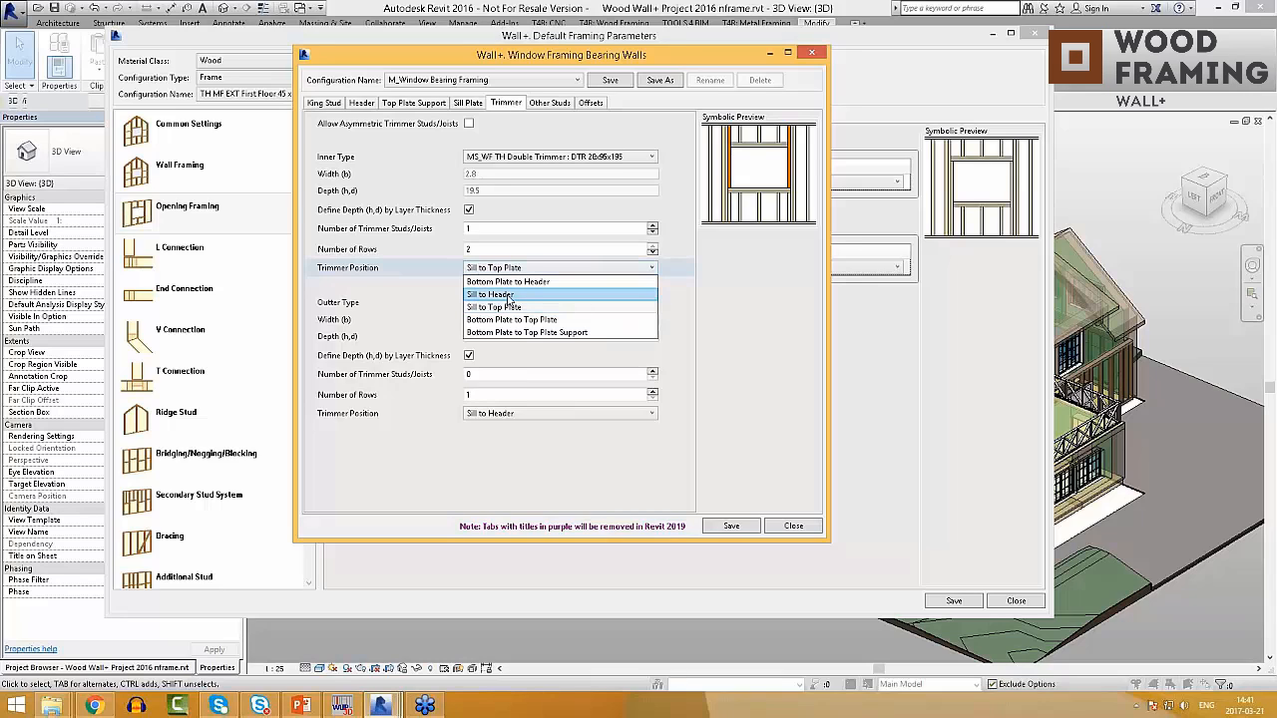
left_click(509, 296)
Step: Review the window framing's cripple stud spacing, opening offsets and available configurations, and close the window framing configuration
left_click(549, 102)
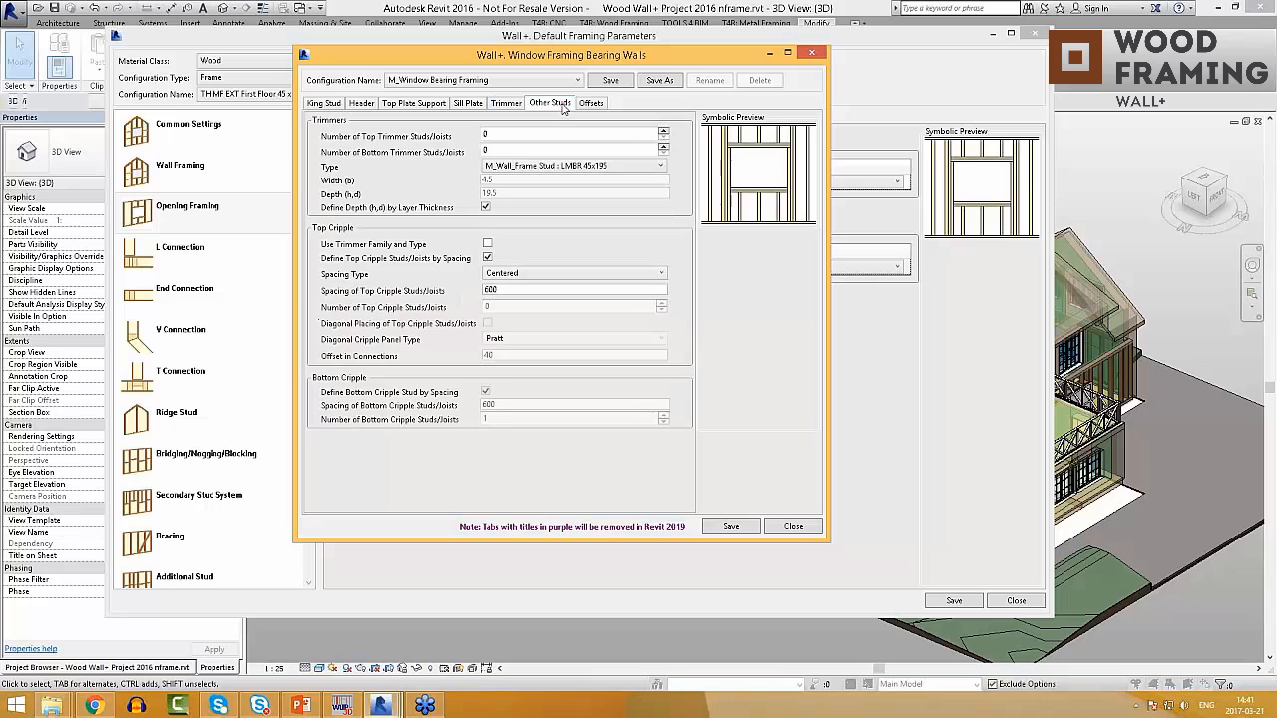
left_click(515, 289)
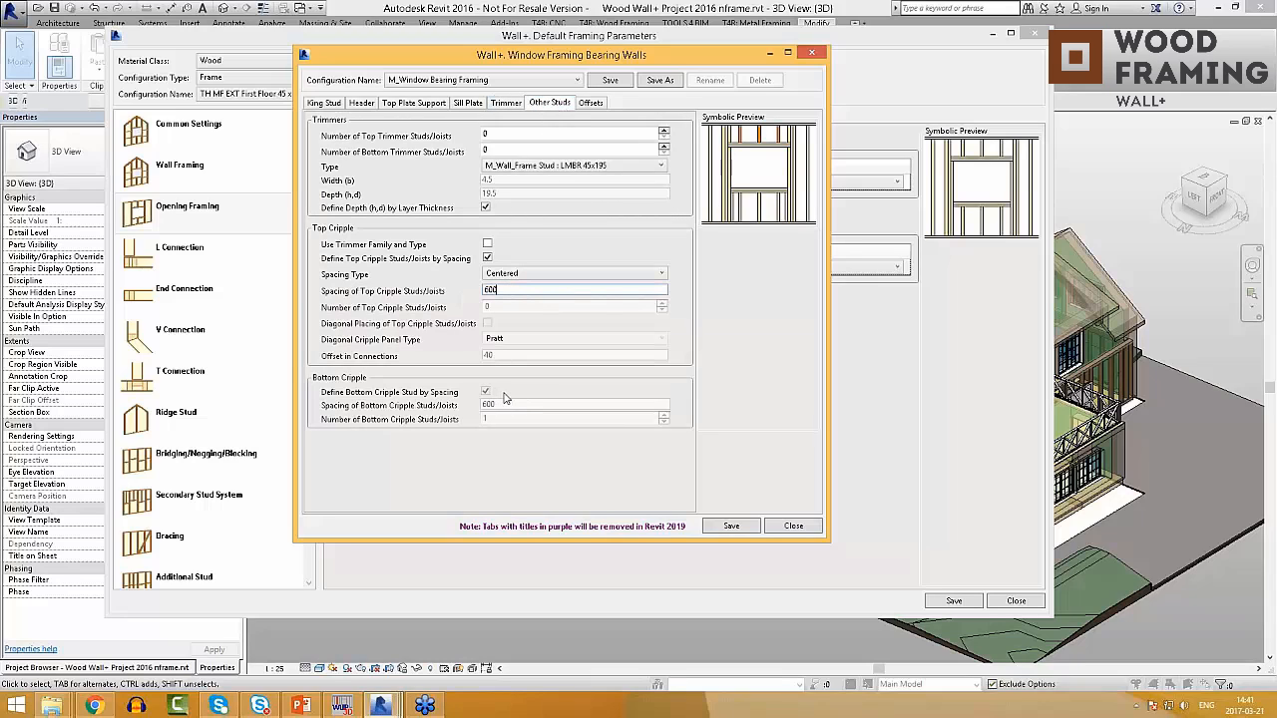
left_click(591, 105)
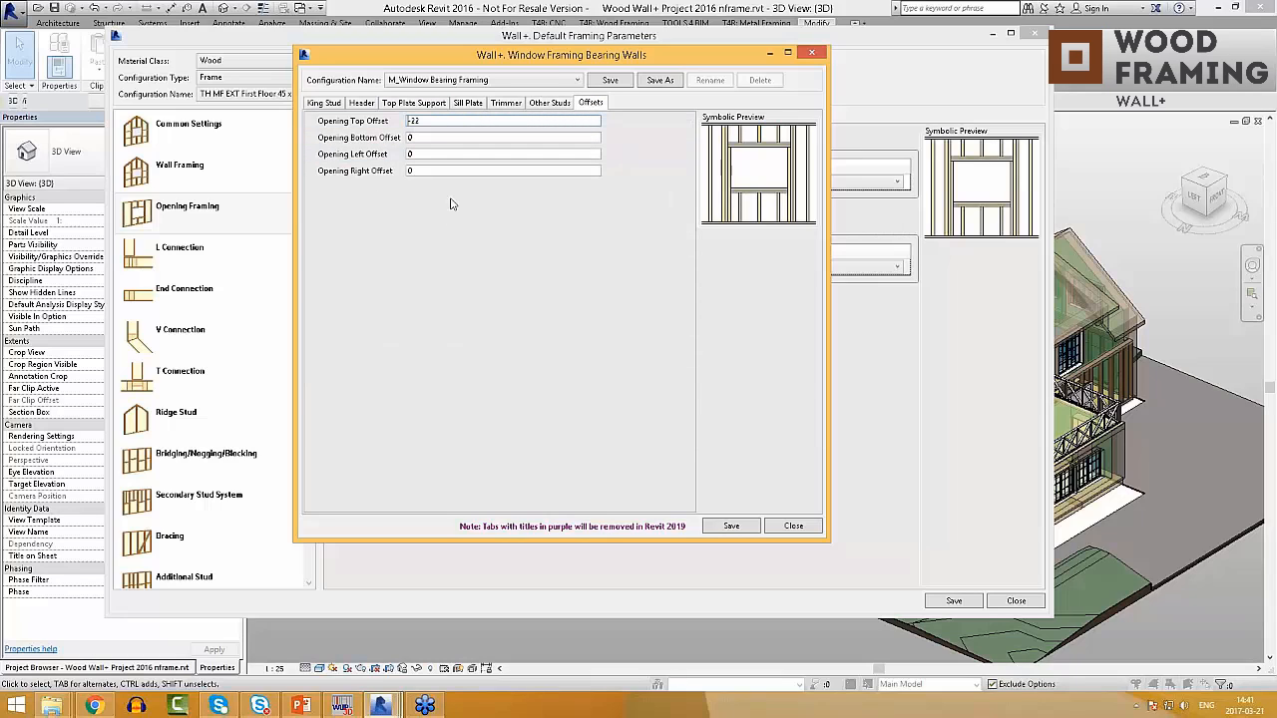
left_click(530, 83)
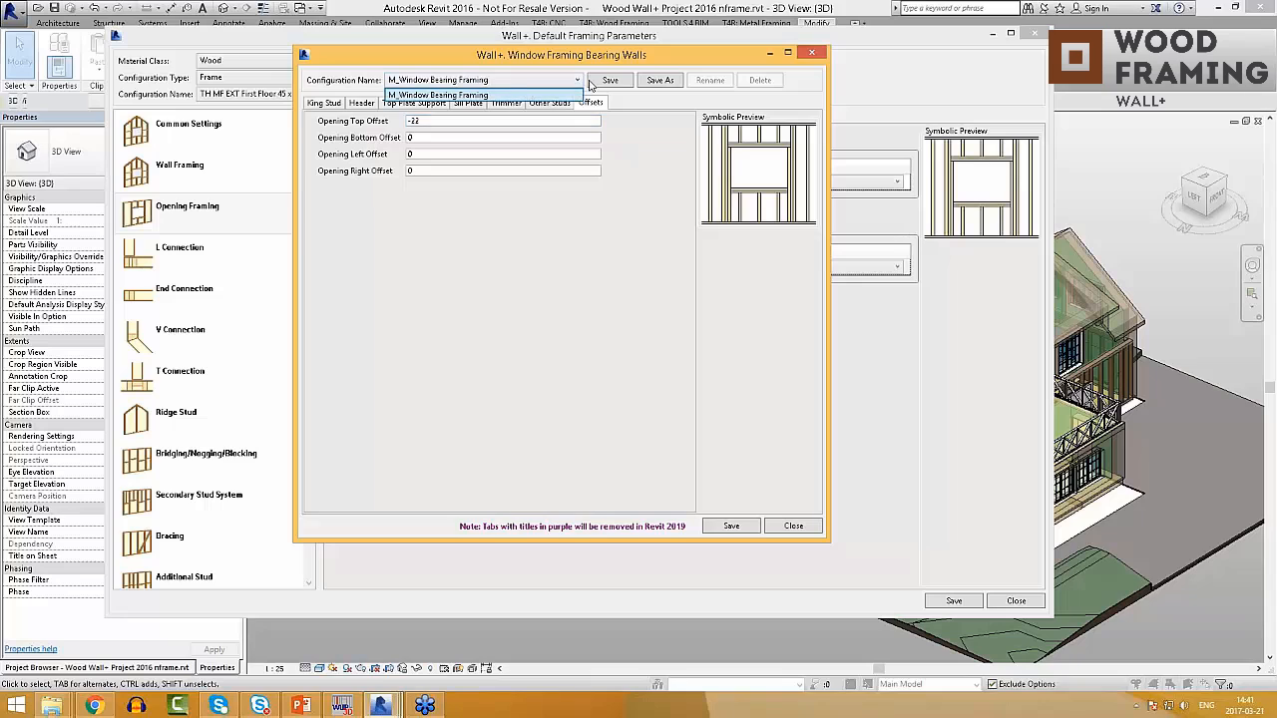
left_click(534, 85)
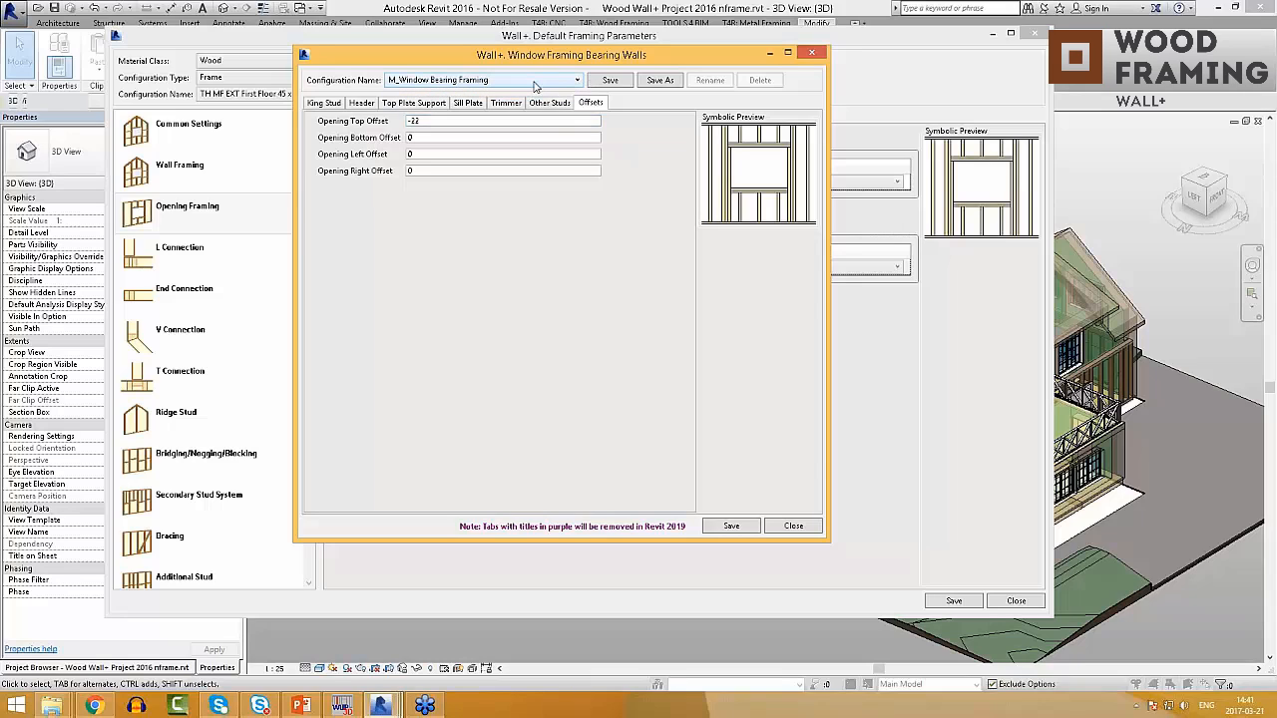
left_click(815, 52)
Step: Review the L connection's stud settings for the L - Inner Corner and L - Outer Corner
left_click(191, 261)
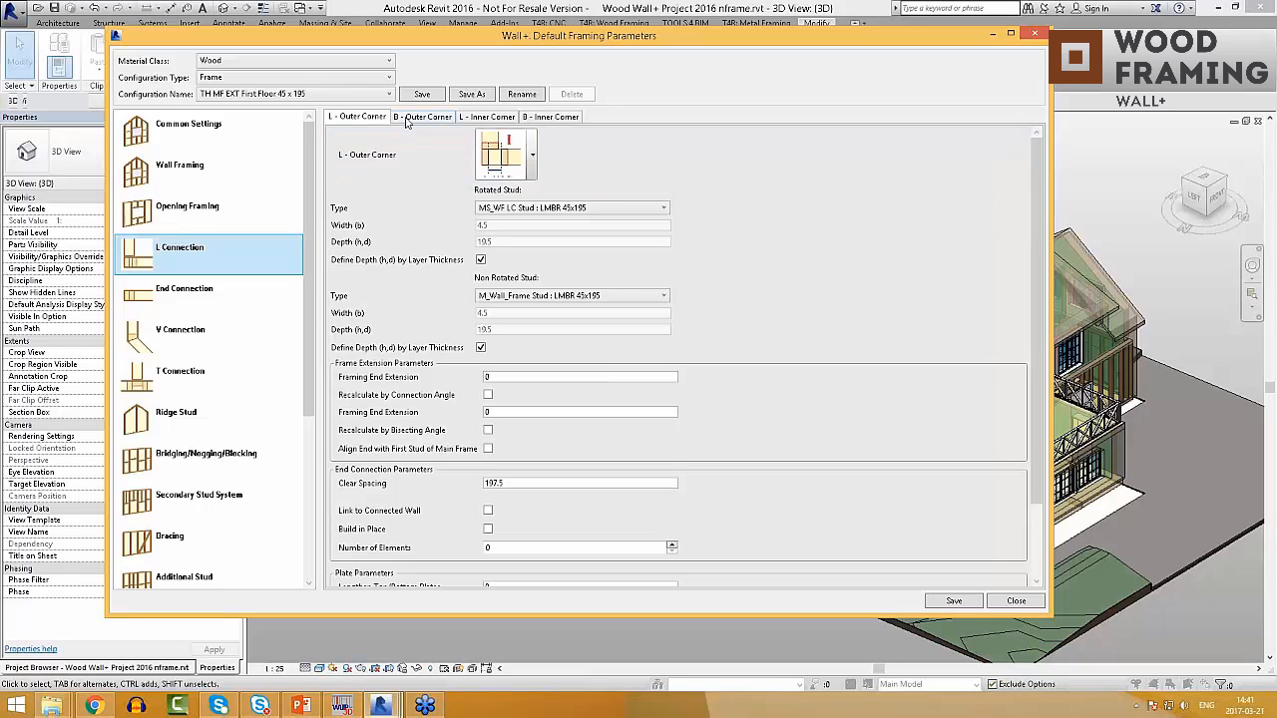
left_click(490, 120)
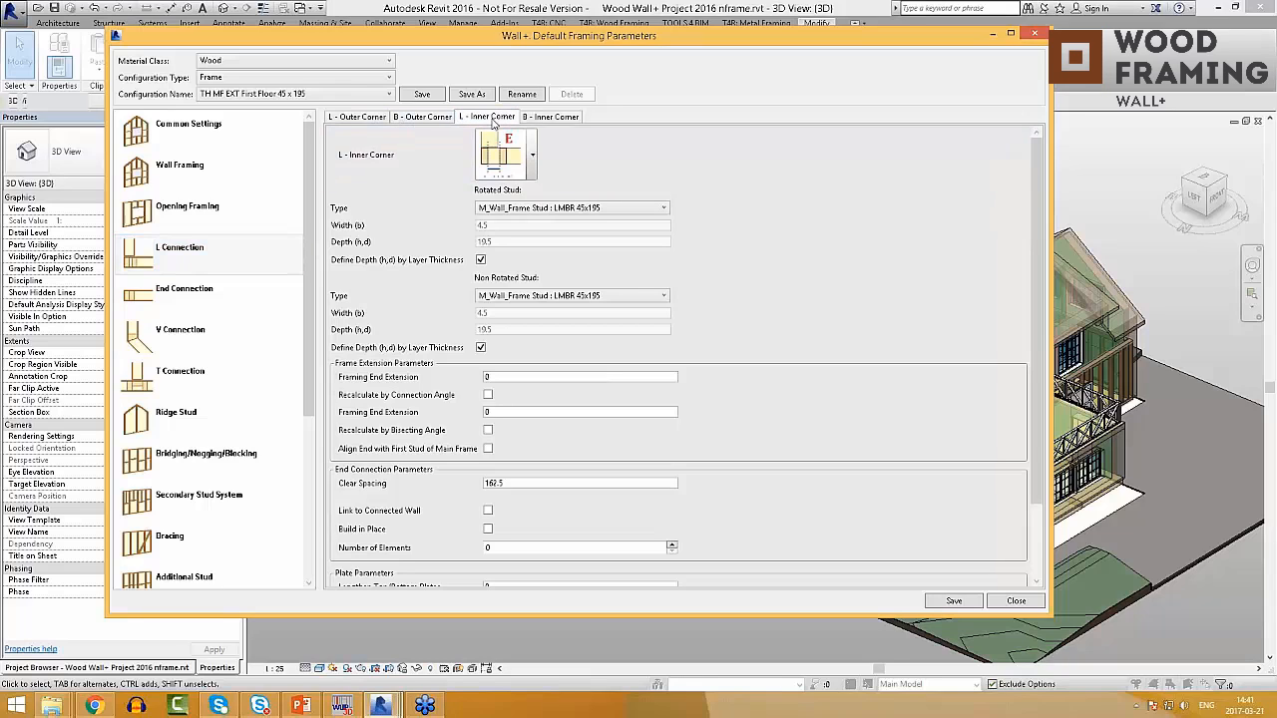
left_click(370, 118)
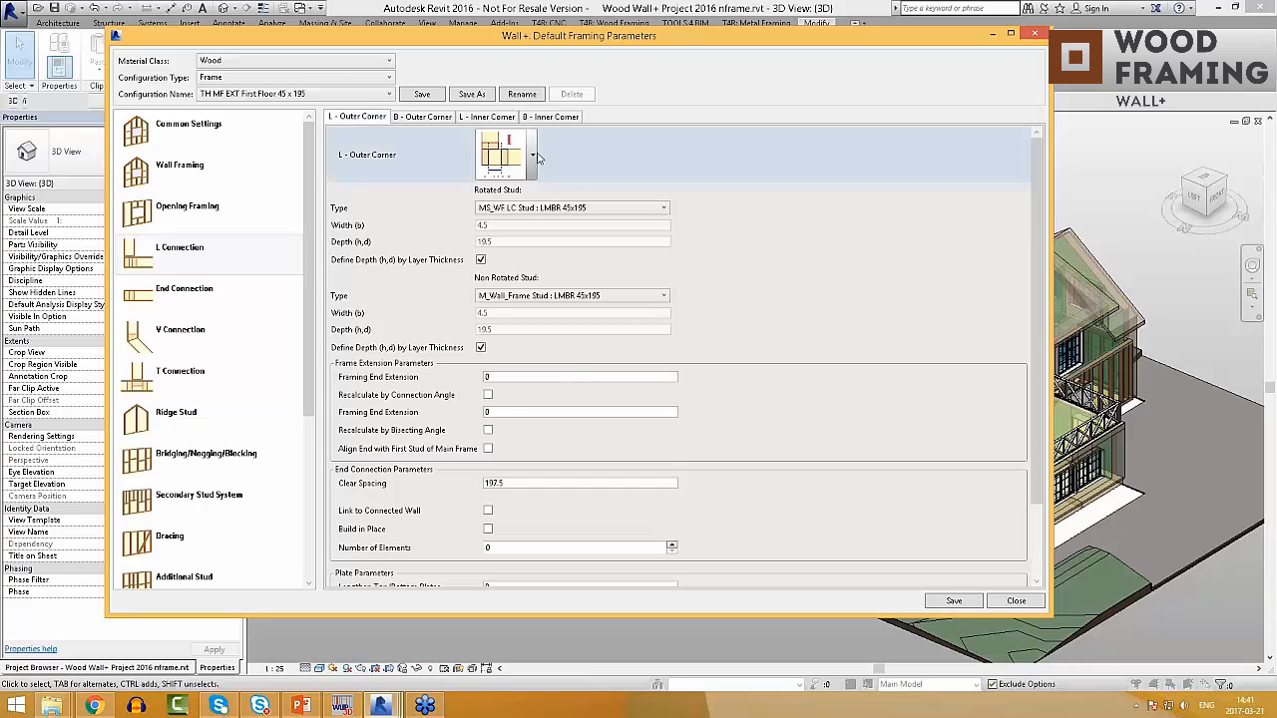
Step: Set the L - Outer Corner connection to Custom Join and examine its stud configuration and preview
left_click(533, 155)
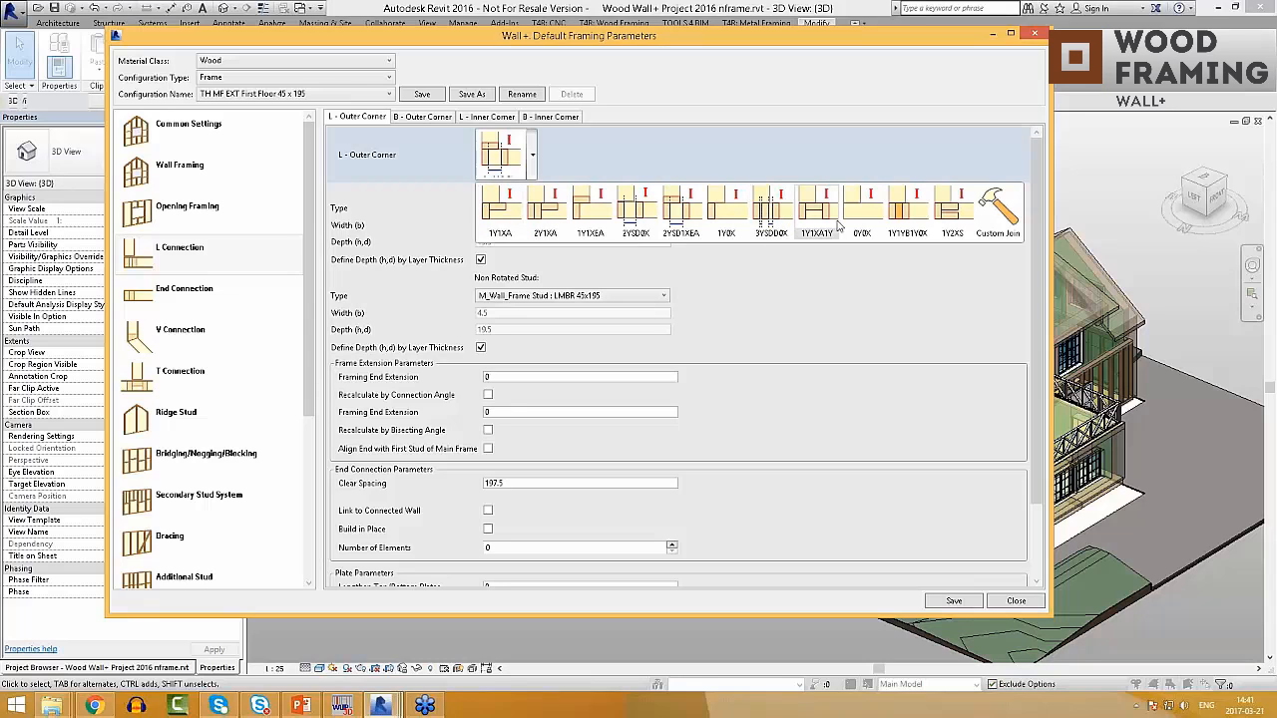
left_click(988, 211)
left_click(533, 153)
left_click(533, 155)
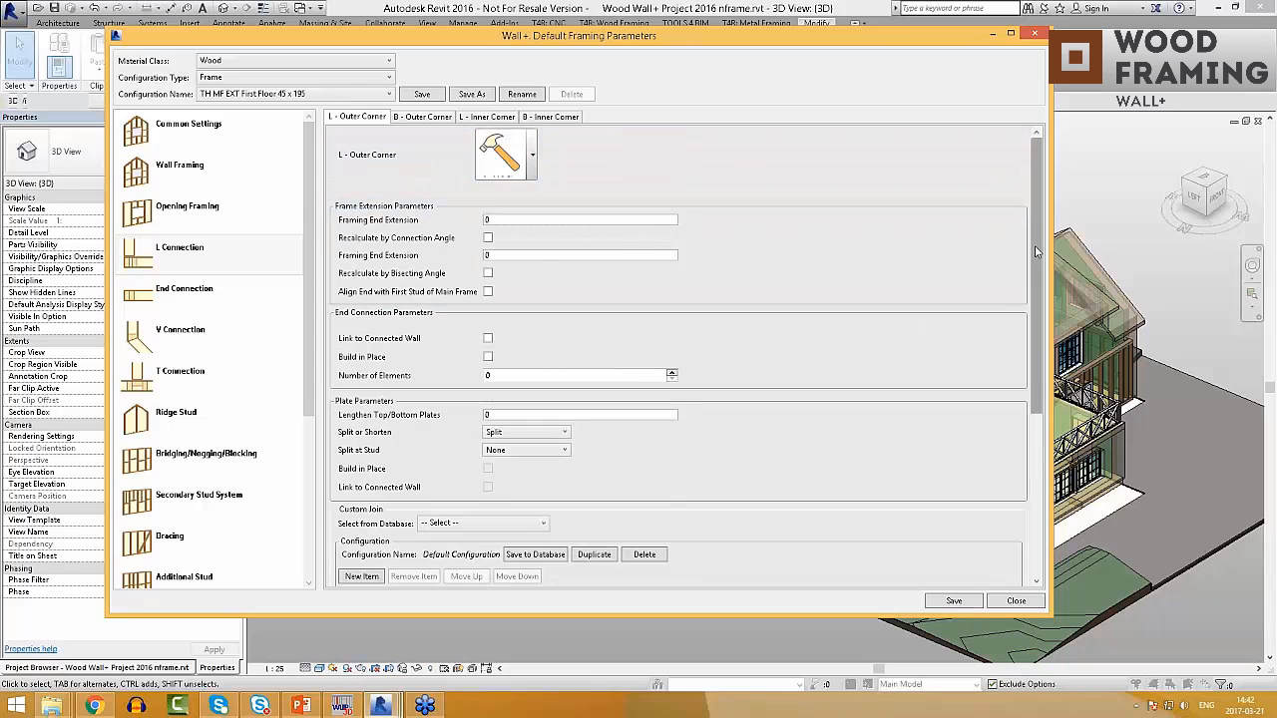
scroll(1025, 486, "down", 5)
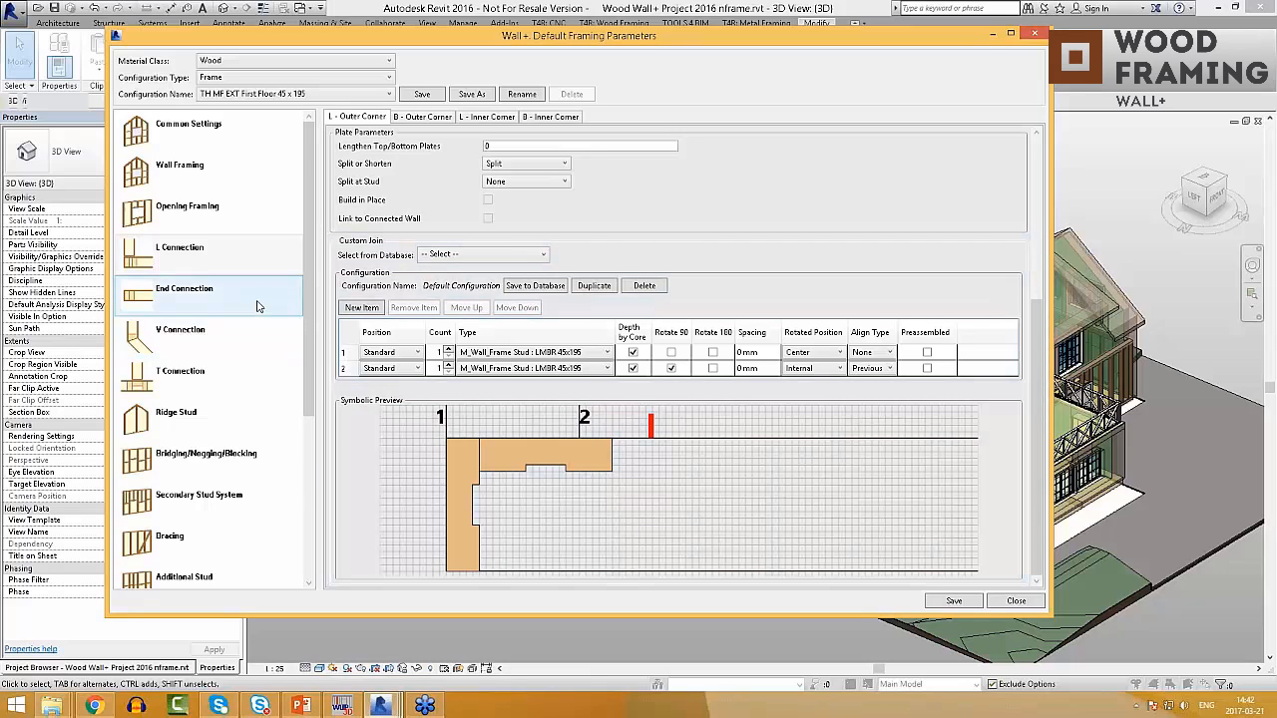
Step: Review the end connection settings for the wall's free start, free end and start connection
left_click(265, 300)
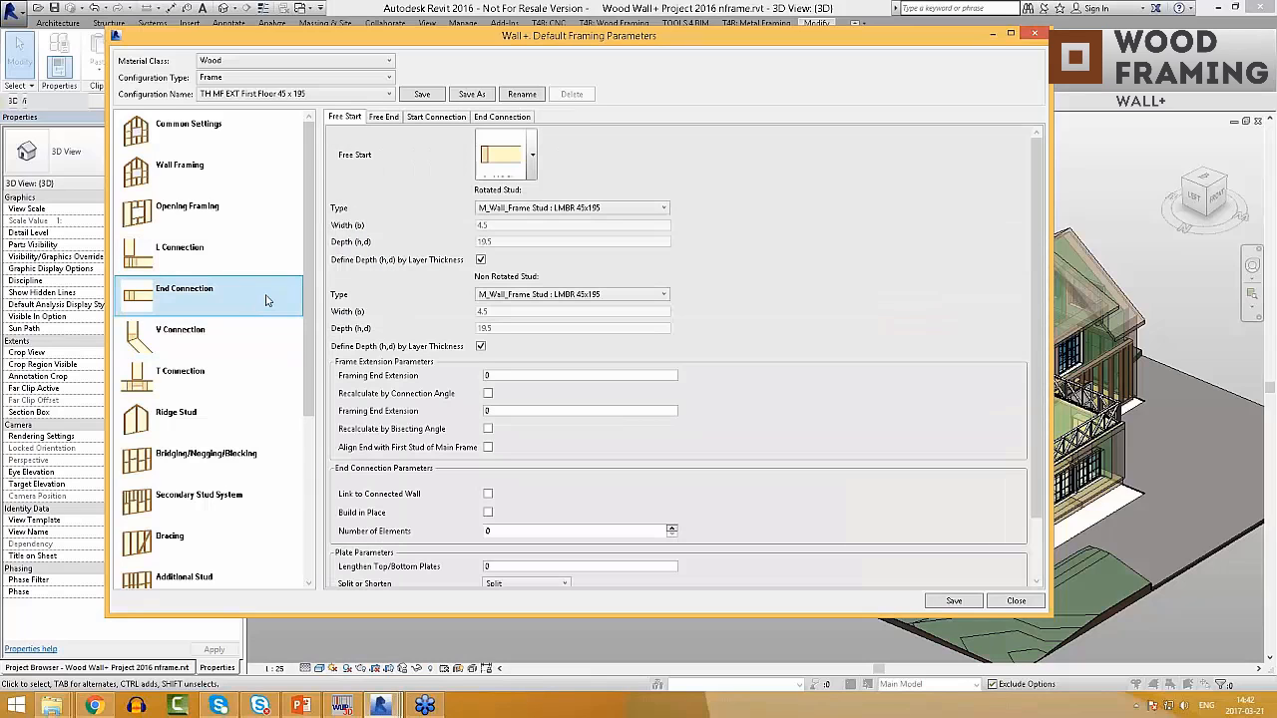
left_click(389, 118)
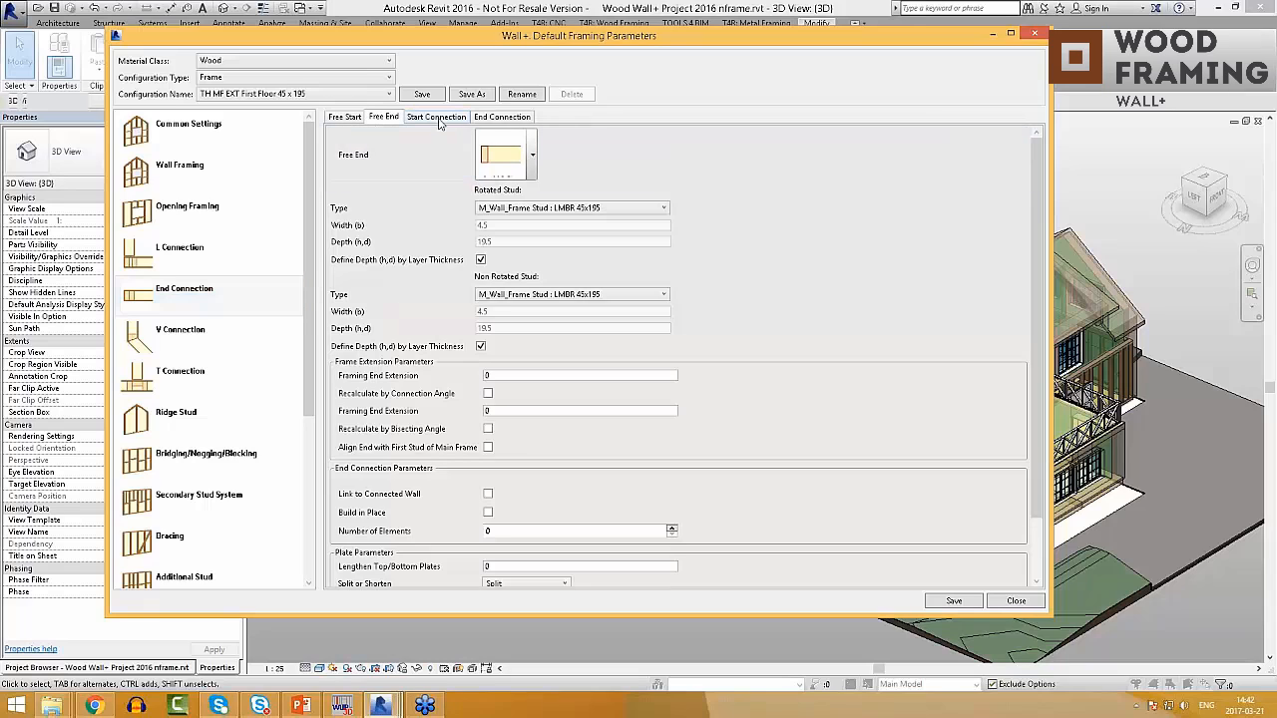
left_click(533, 156)
left_click(532, 157)
left_click(454, 117)
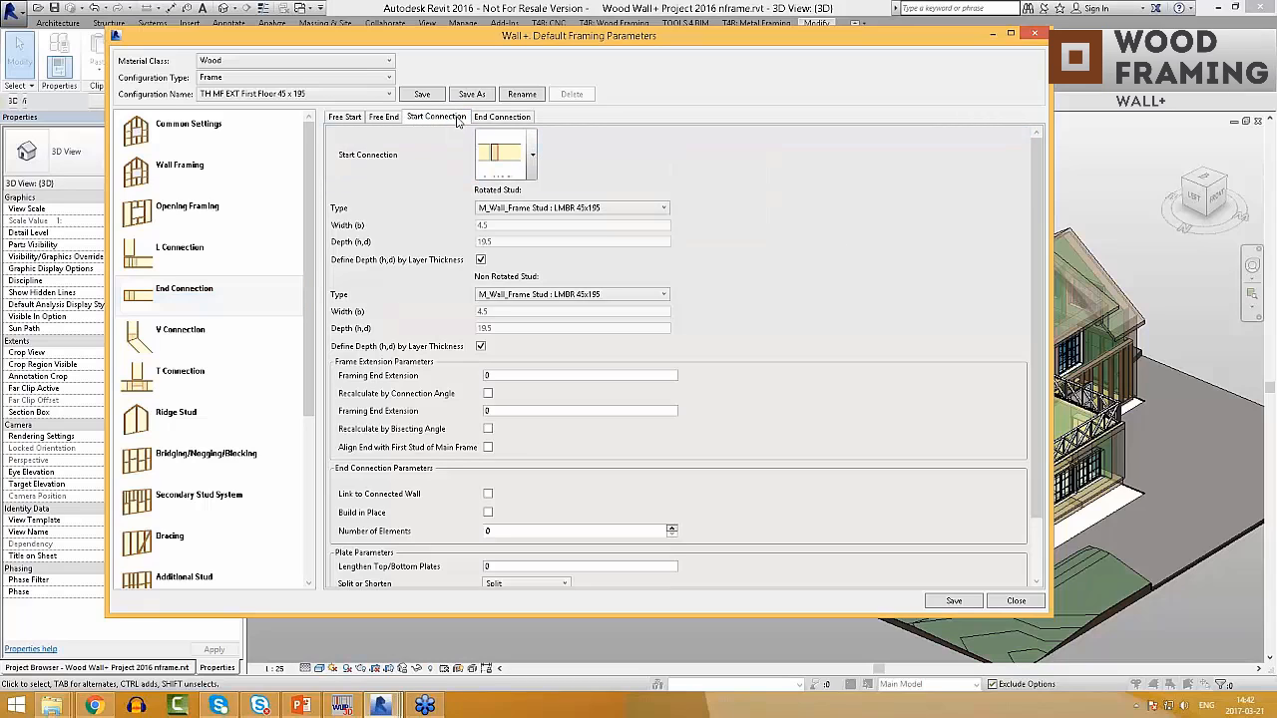
Step: Set the wall's end connection type to Custom Join
left_click(502, 117)
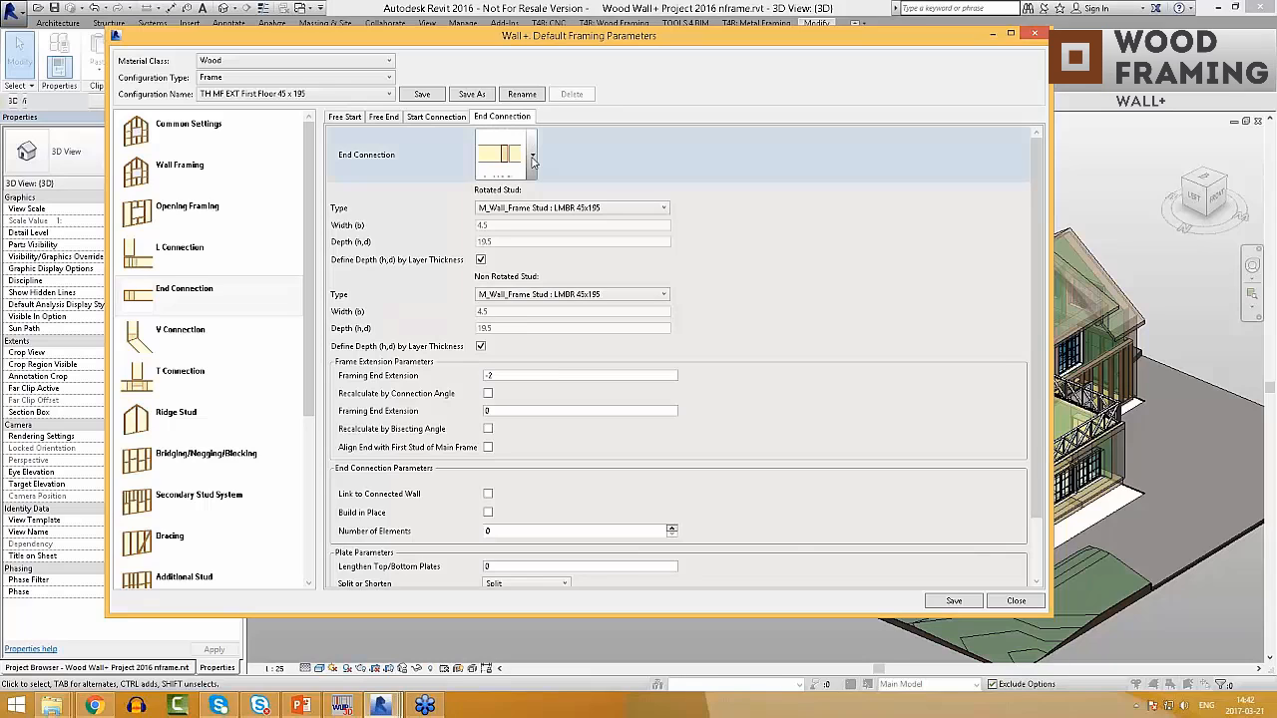
left_click(533, 156)
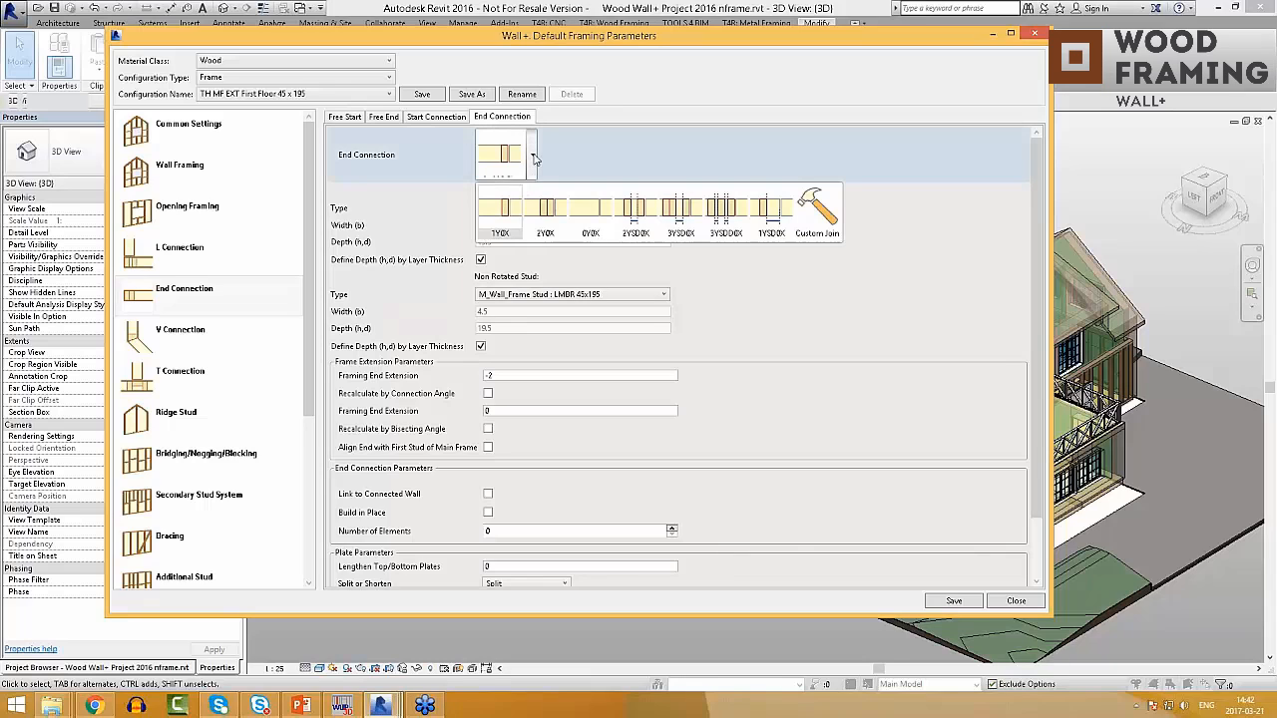
left_click(828, 222)
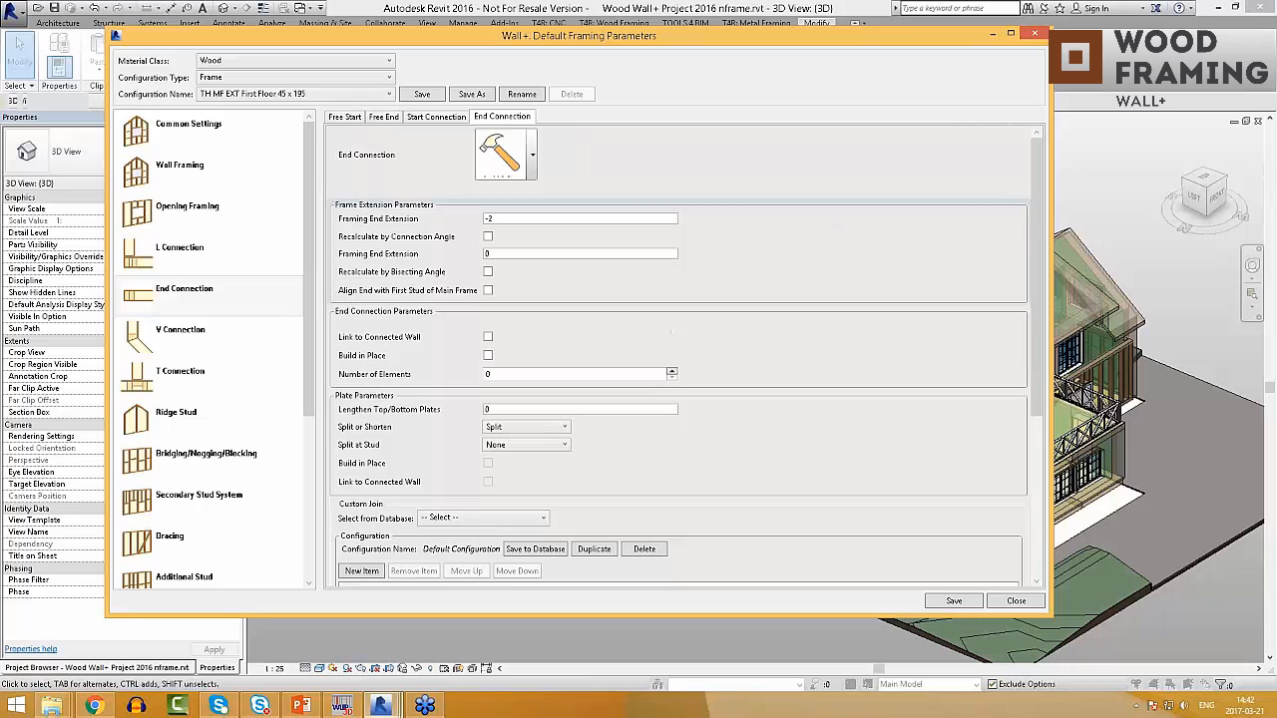
Step: Review the V connection settings, the available T connection types and the ridge stud option
left_click(180, 330)
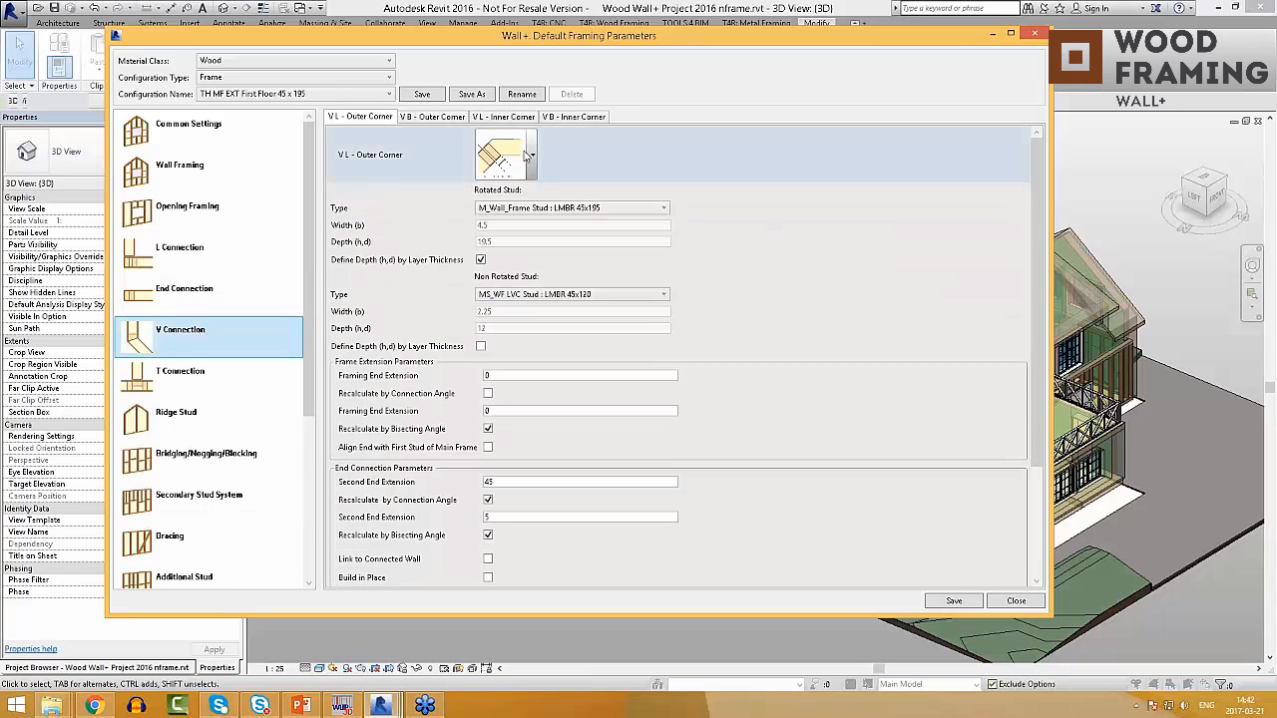
left_click(189, 374)
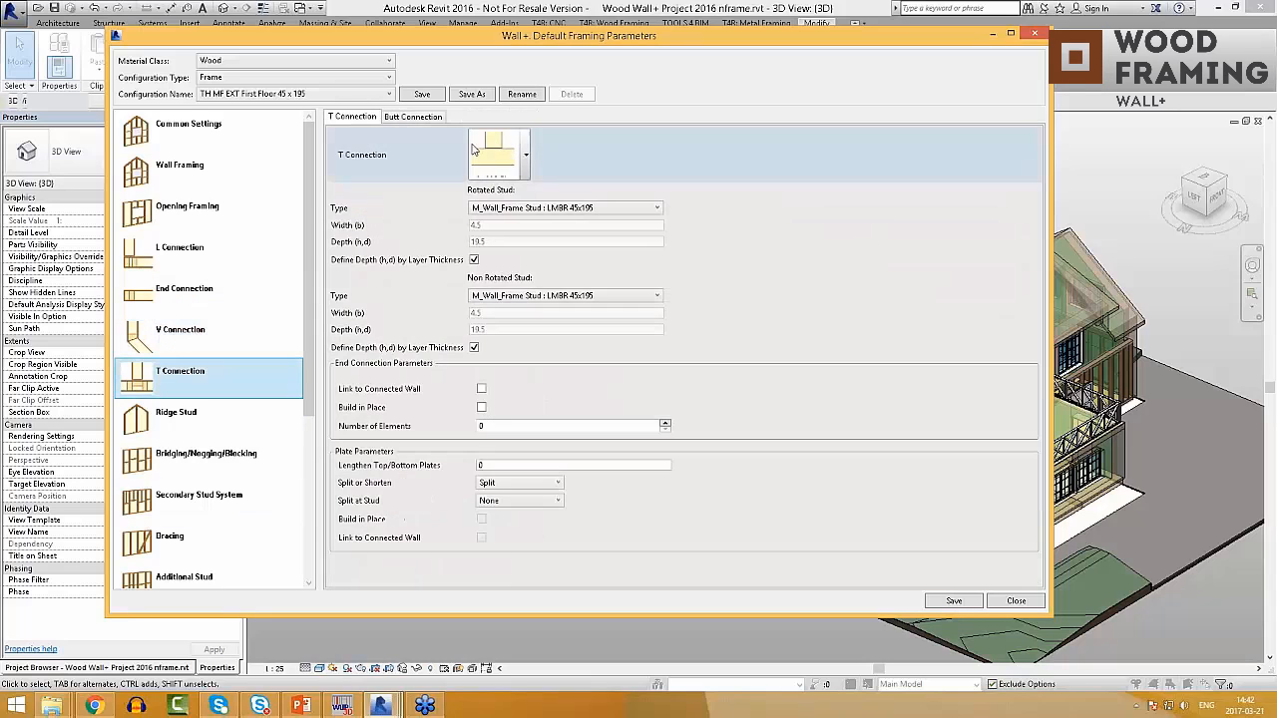
left_click(526, 158)
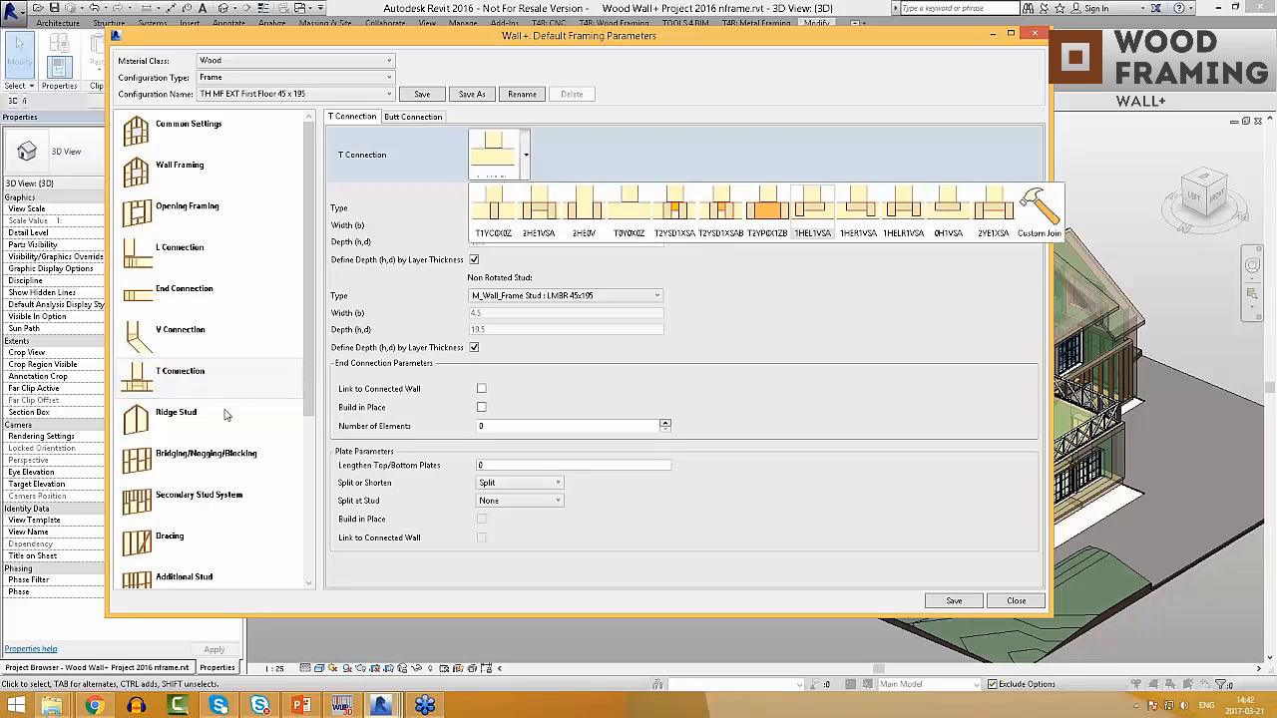
left_click(195, 424)
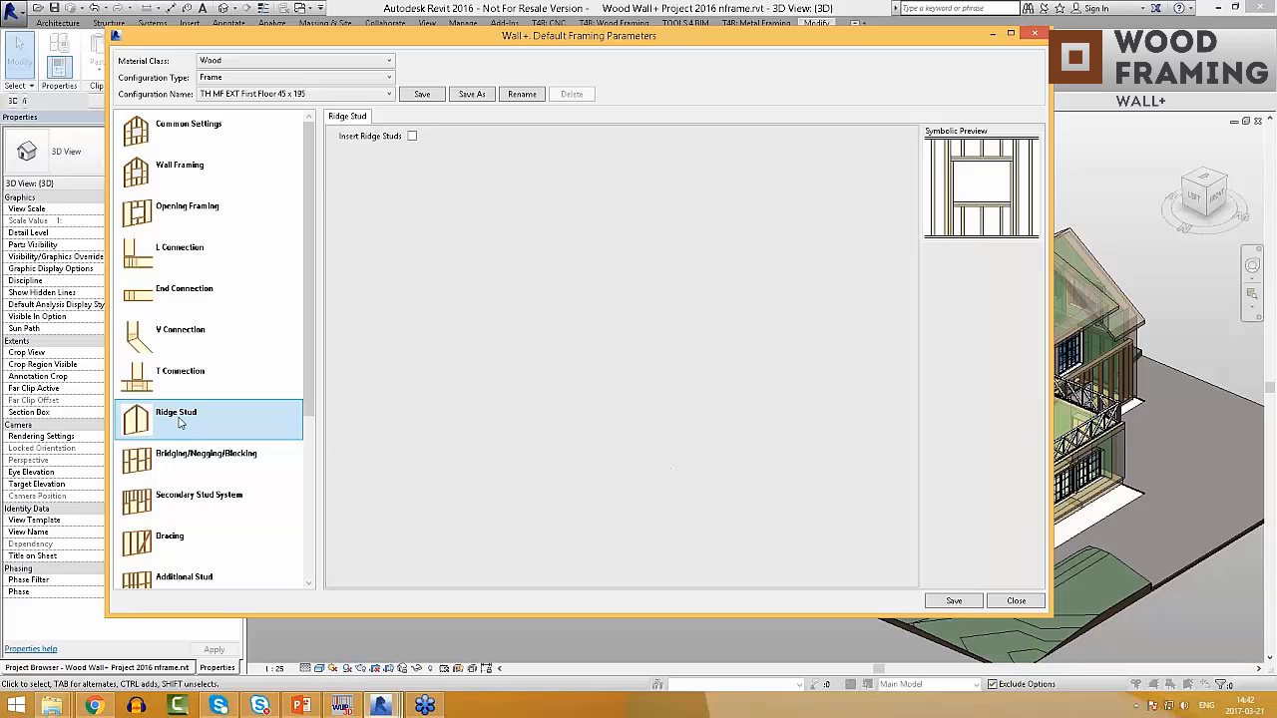
Step: Examine the B/N/B - II bridging settings, including offset from top, number of rows and the available placement limits
left_click(211, 469)
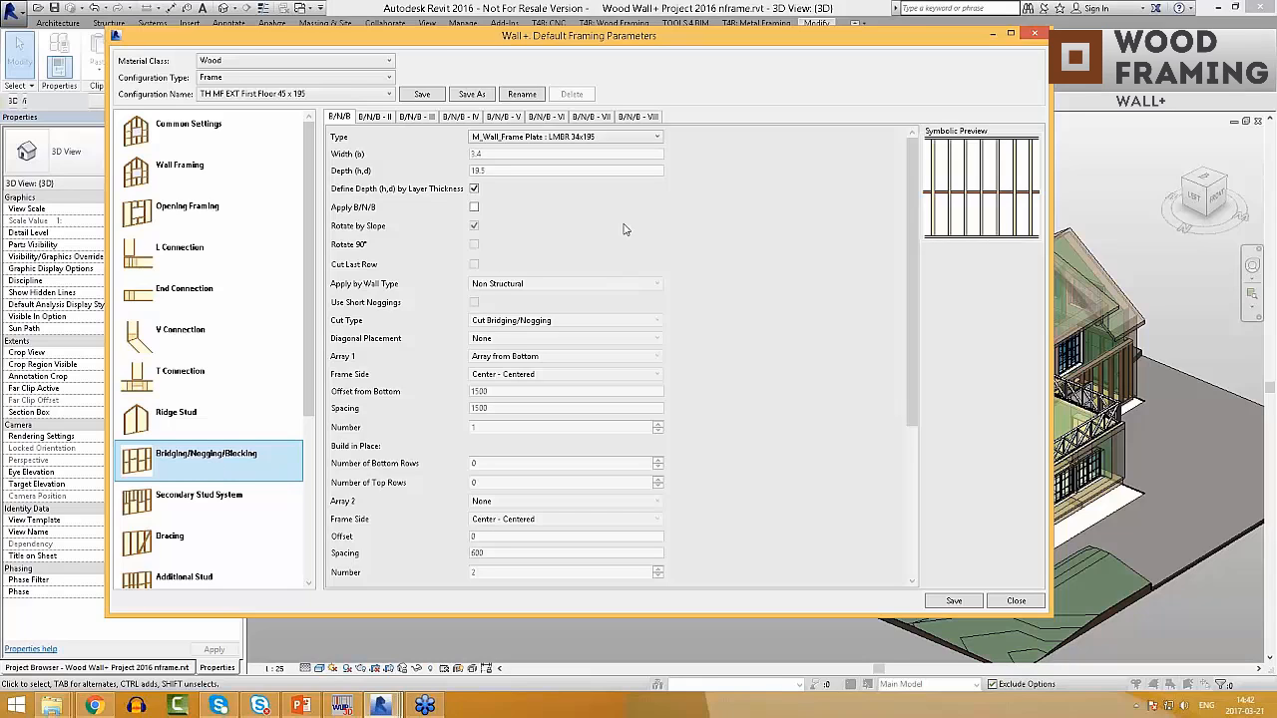
left_click(374, 117)
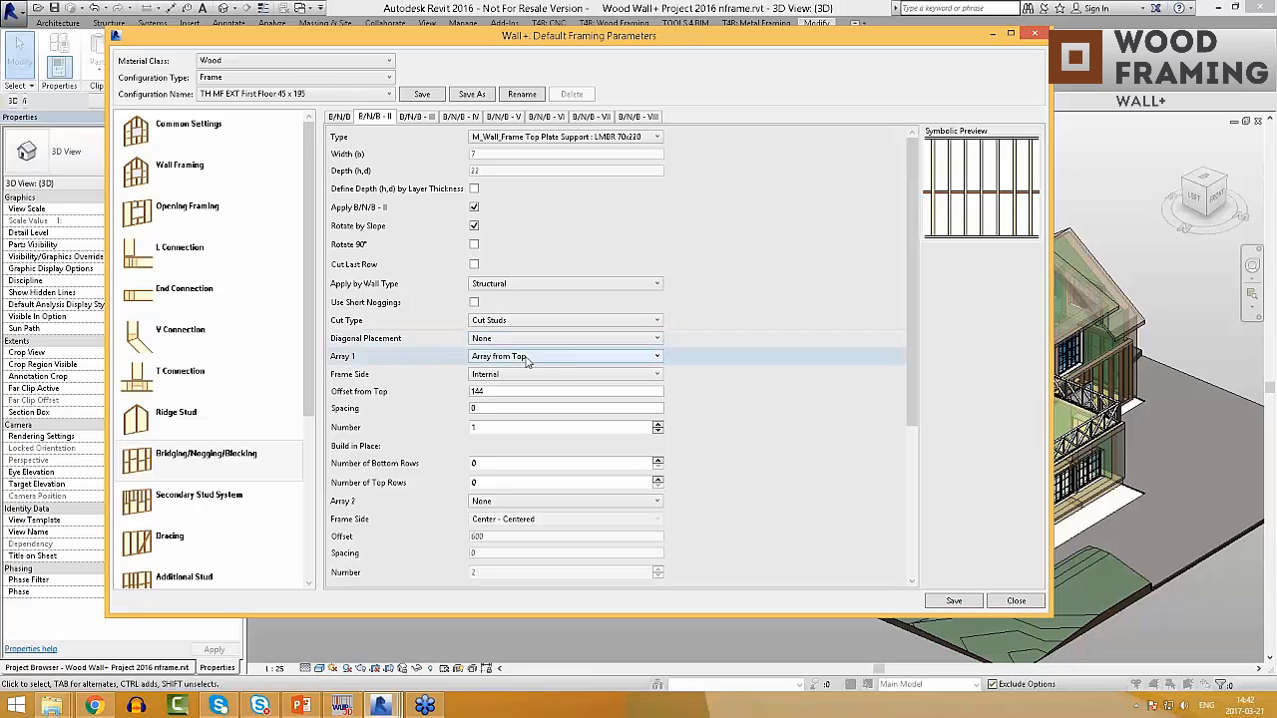
left_click(494, 391)
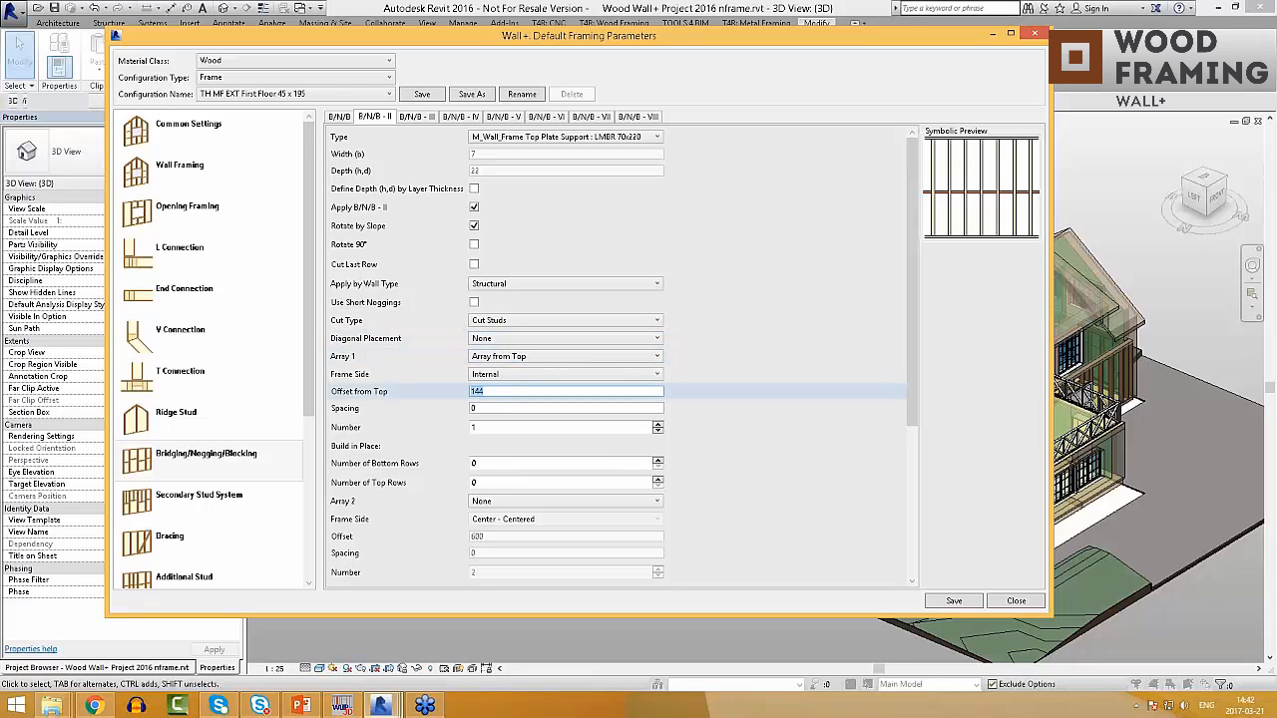
left_click_drag(501, 427, 383, 433)
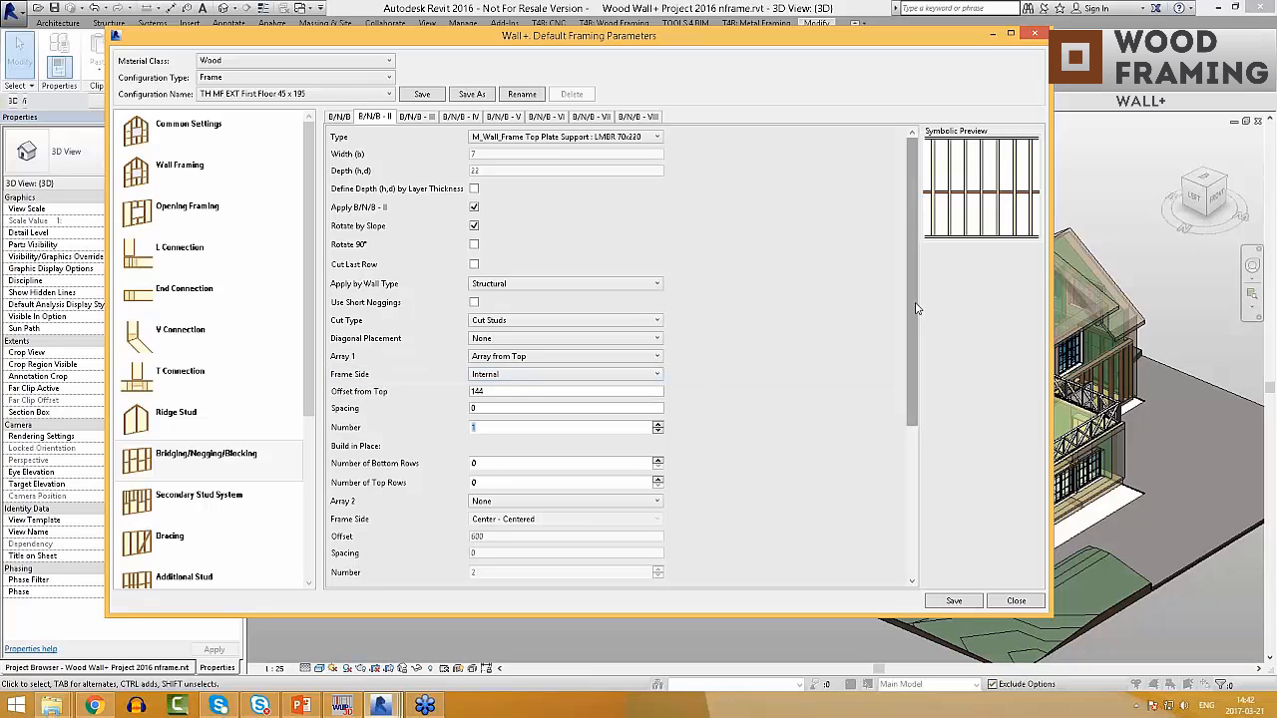
left_click_drag(916, 307, 925, 489)
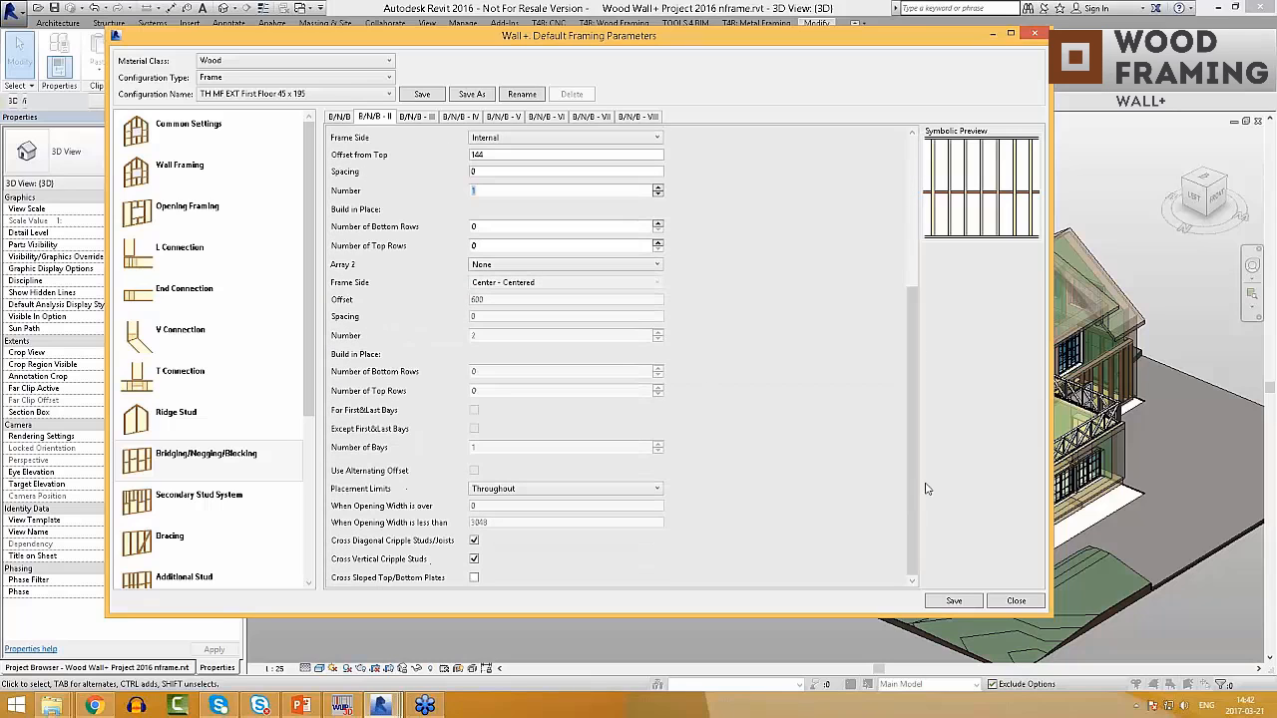
left_click(529, 490)
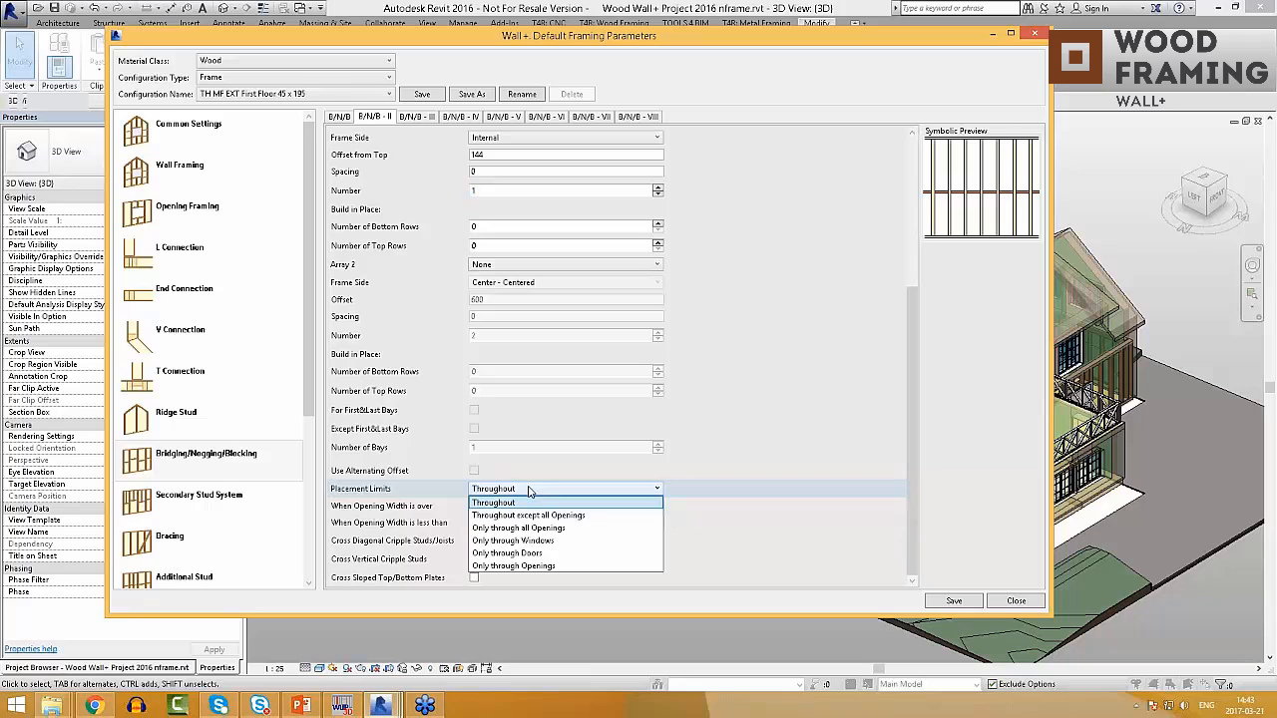
left_click(777, 546)
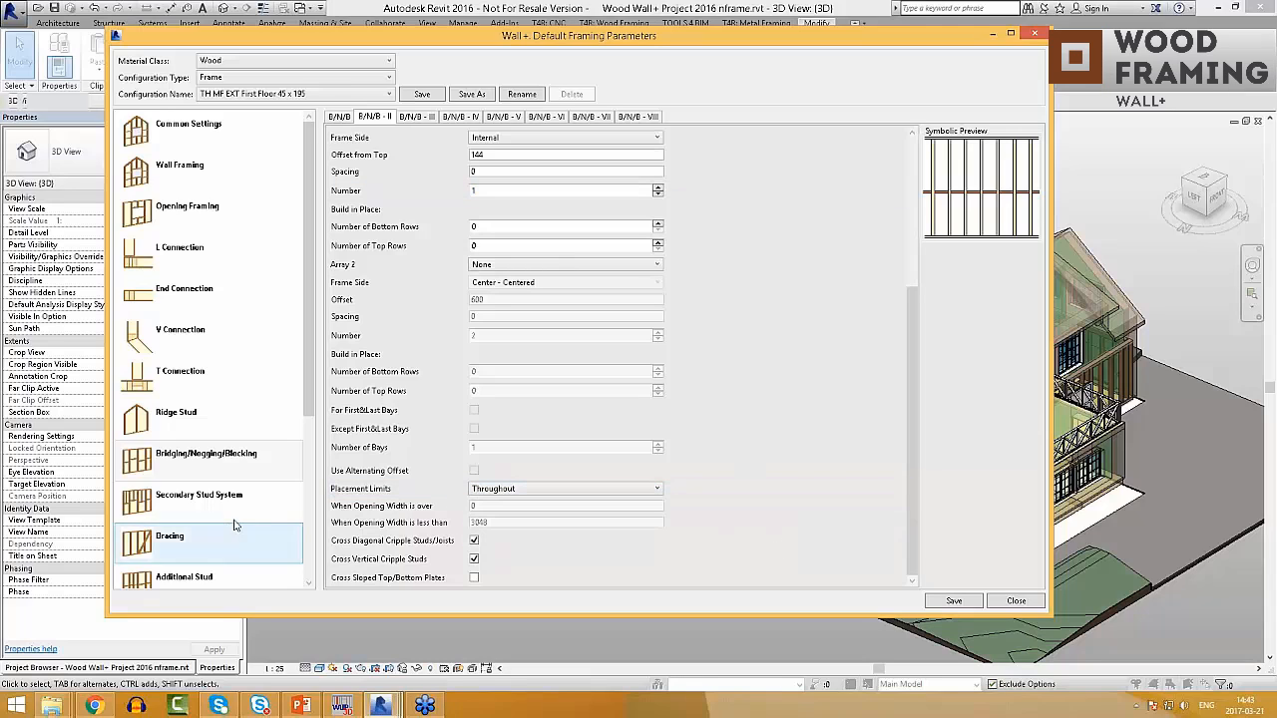
Step: Review the secondary stud system, bracing and additional stud settings
scroll(316, 331, "down", 2)
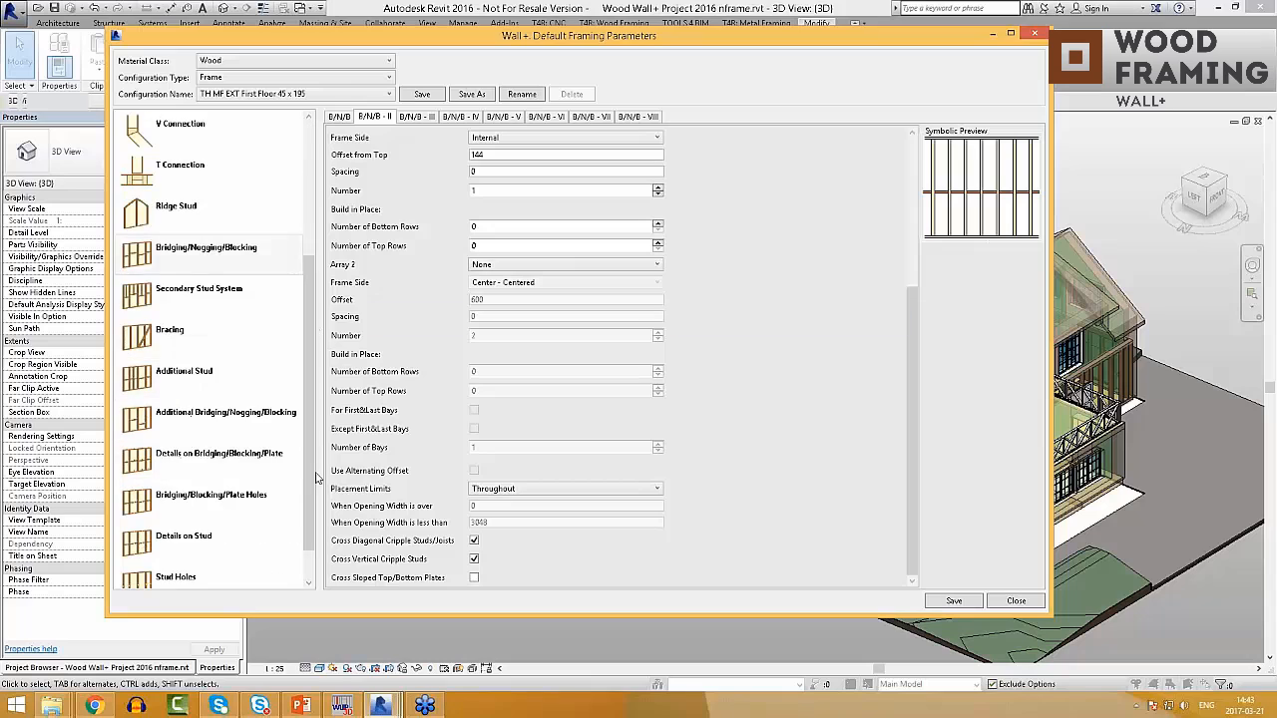
left_click(264, 296)
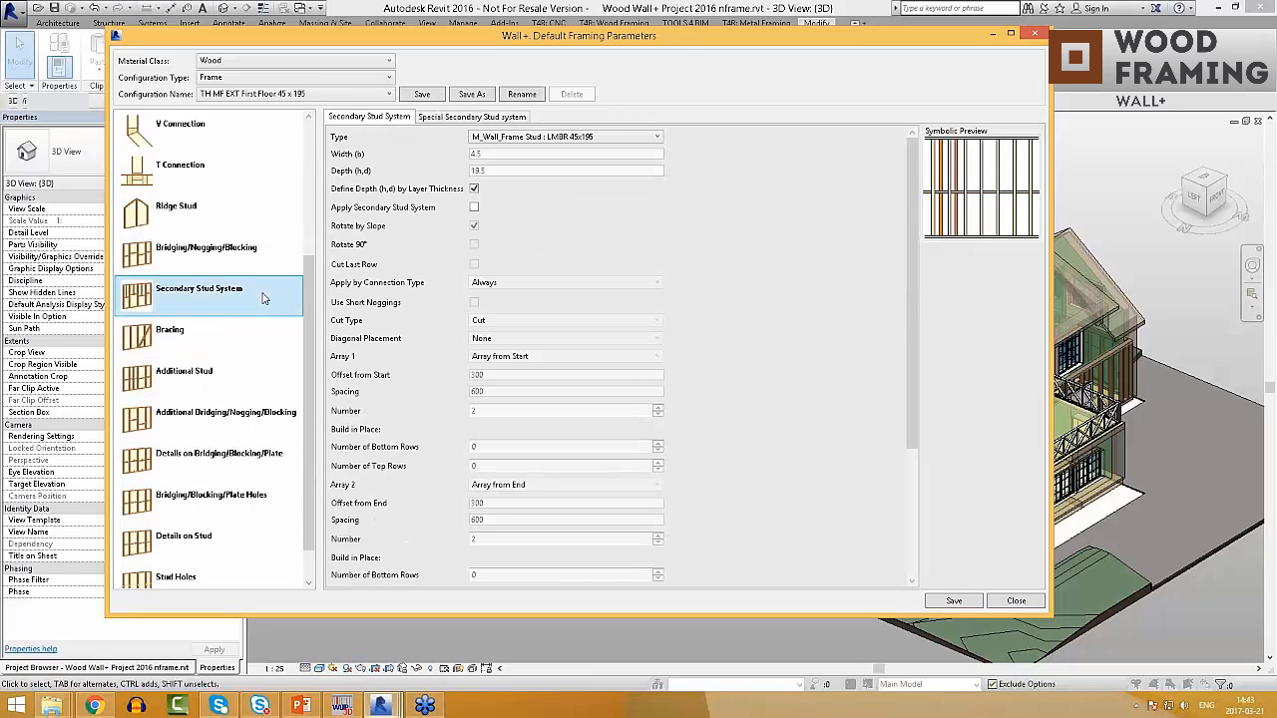
left_click(225, 331)
left_click(228, 381)
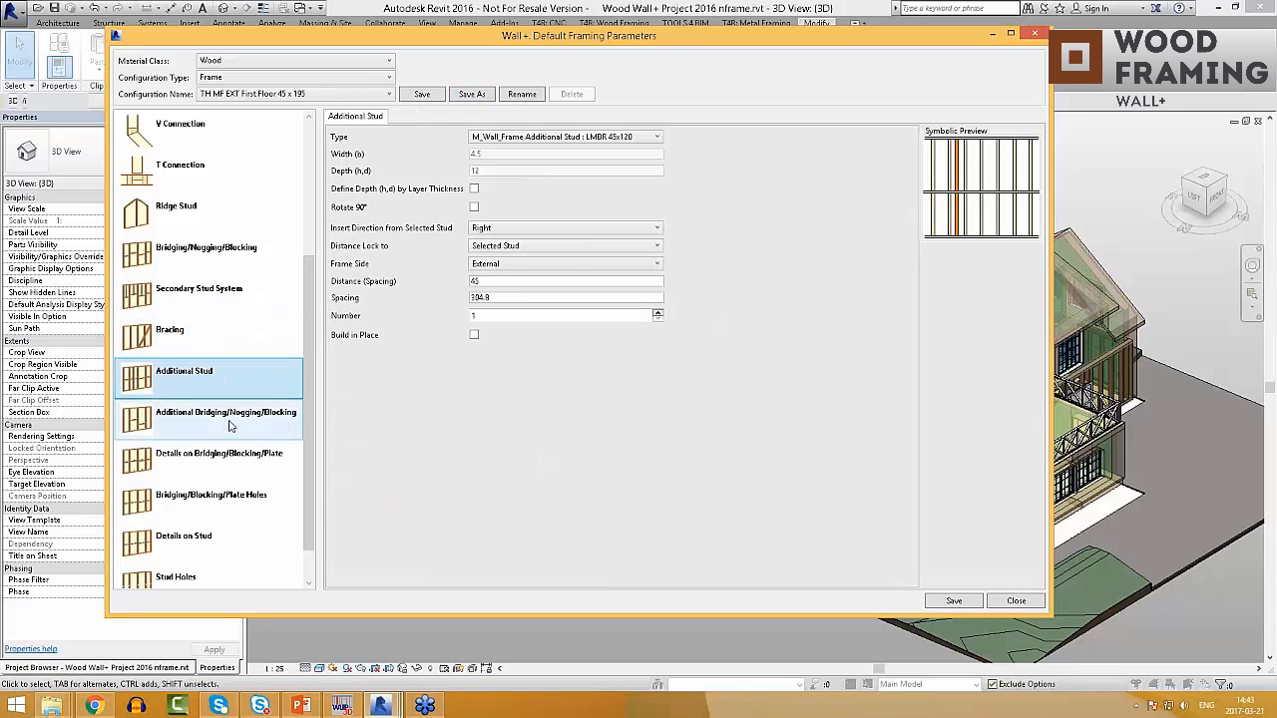
Step: Review the additional bridging settings, the details on bridging, blocking and plates, and the bridging, blocking and plate hole settings
left_click(229, 426)
left_click(232, 471)
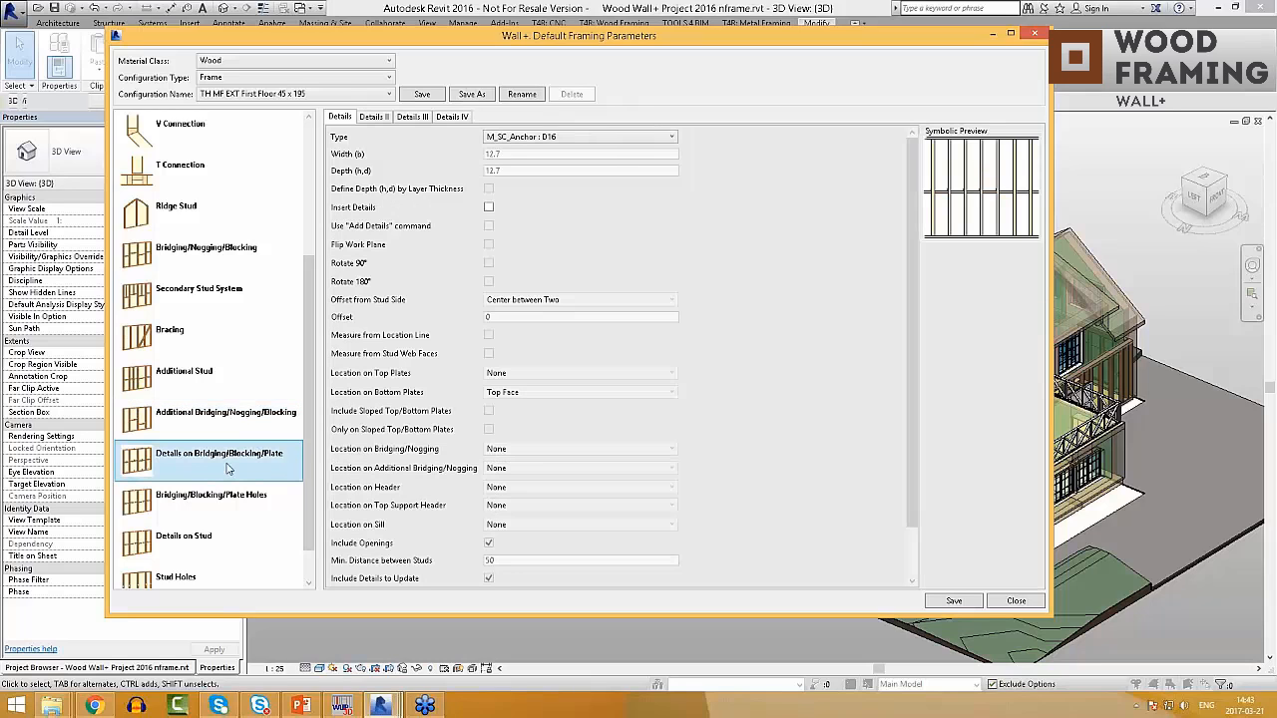
scroll(312, 491, "down", 1)
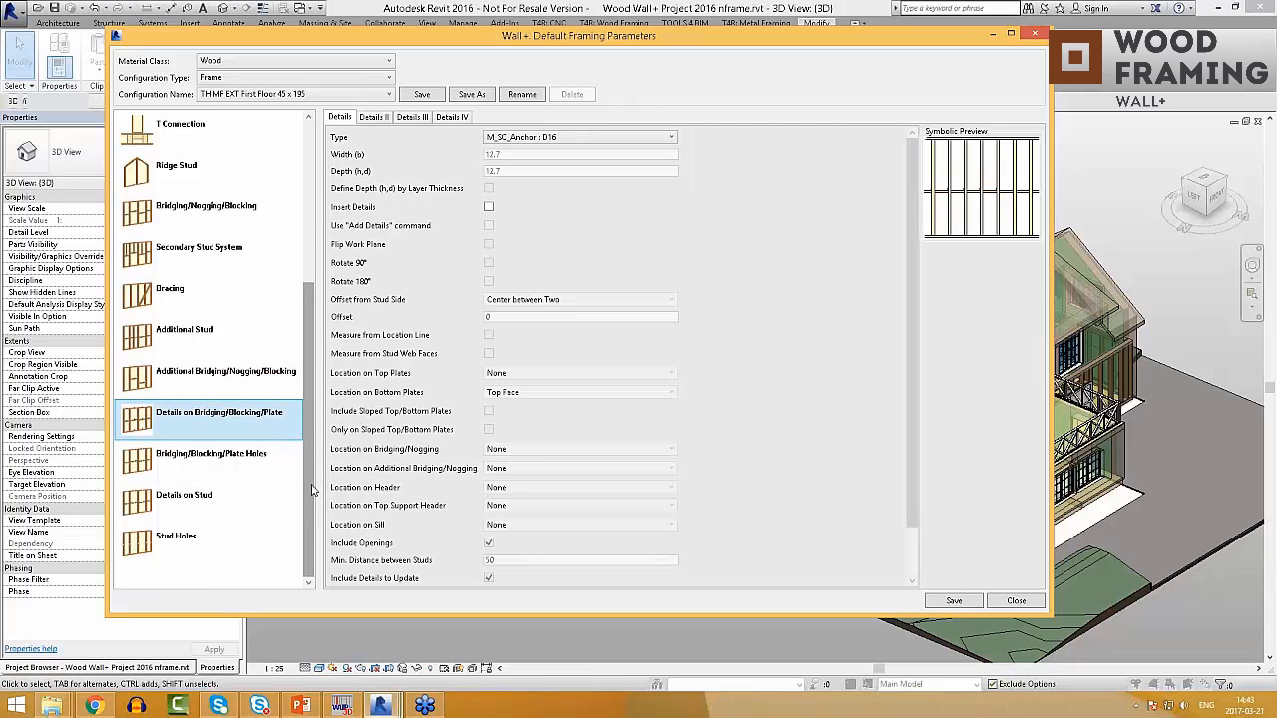
left_click(226, 461)
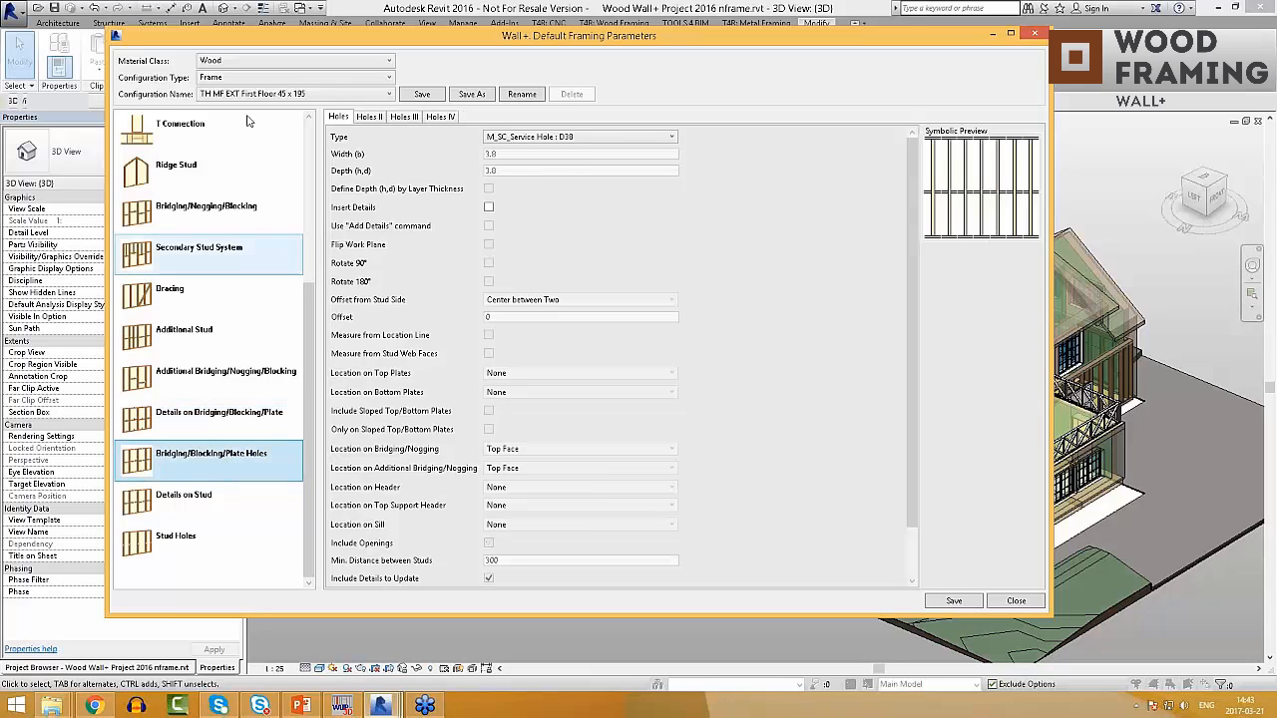
Step: Review the stud detail settings and the stud hole settings, and close the default framing parameters
left_click(195, 499)
left_click(377, 117)
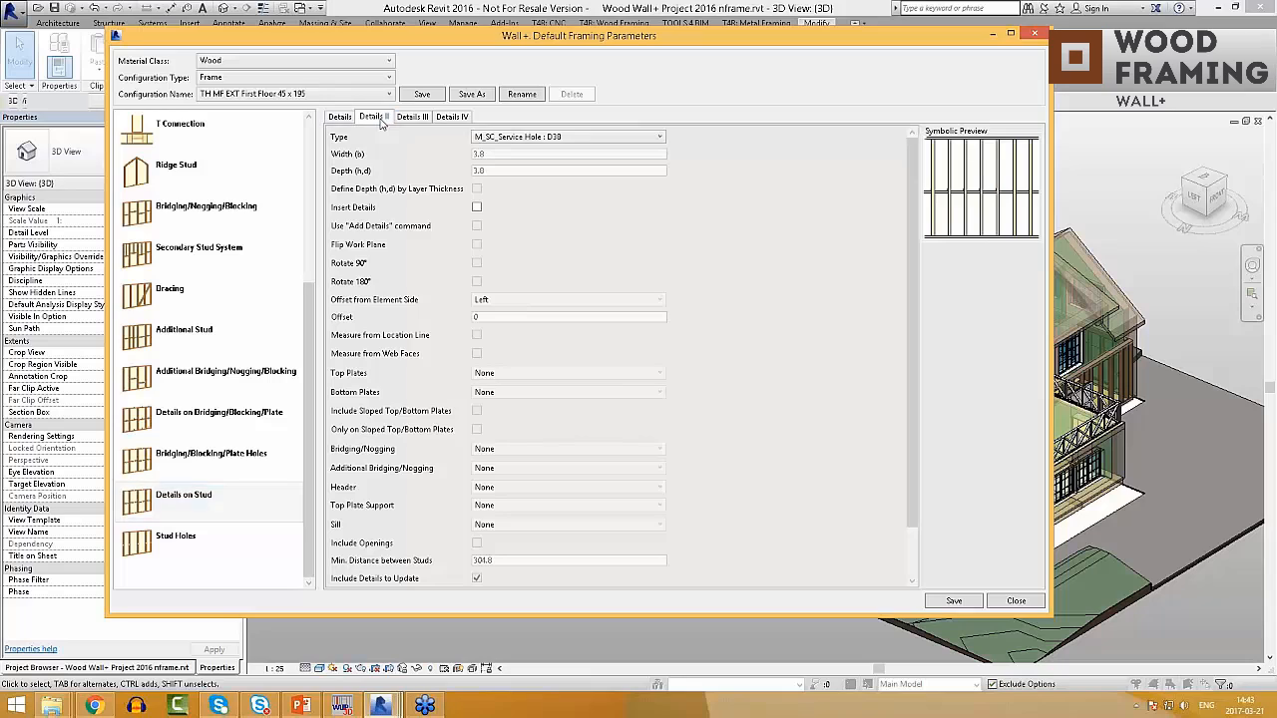
left_click(198, 548)
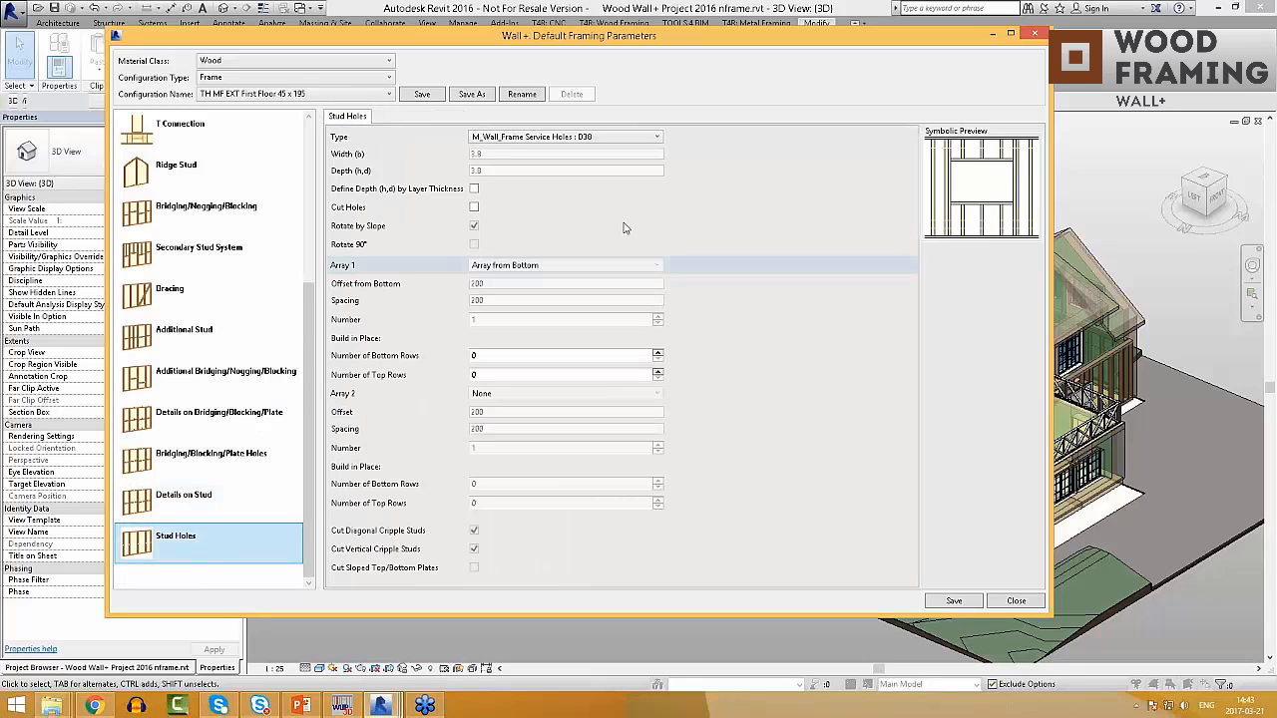
left_click_drag(310, 467, 312, 254)
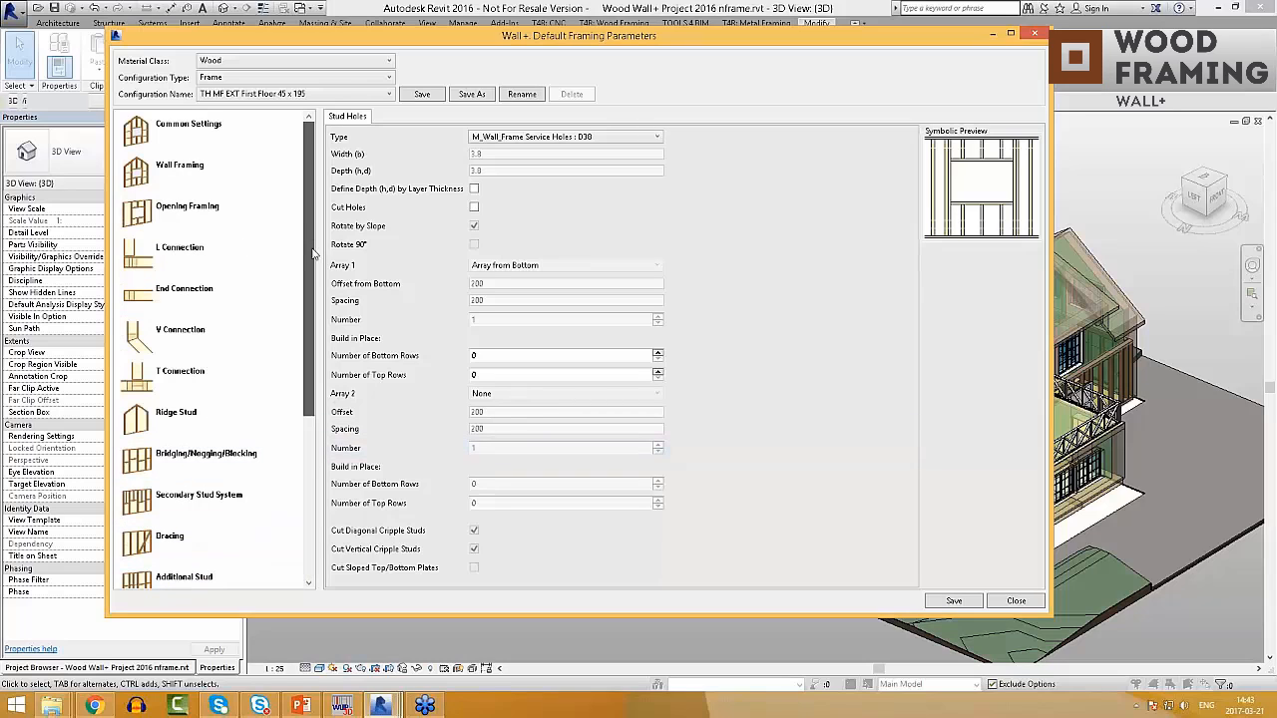
mouse_move(309, 347)
left_mouse_down()
mouse_move(309, 510)
mouse_move(310, 347)
left_mouse_up()
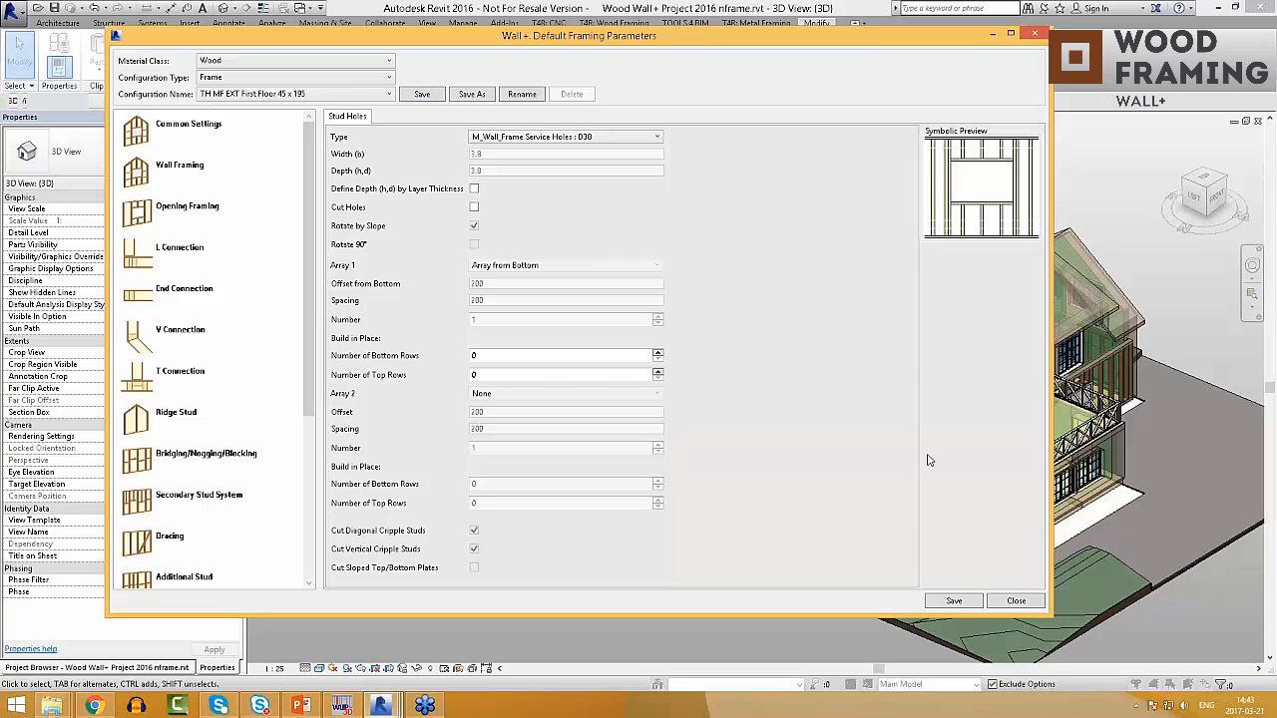
left_click(1028, 601)
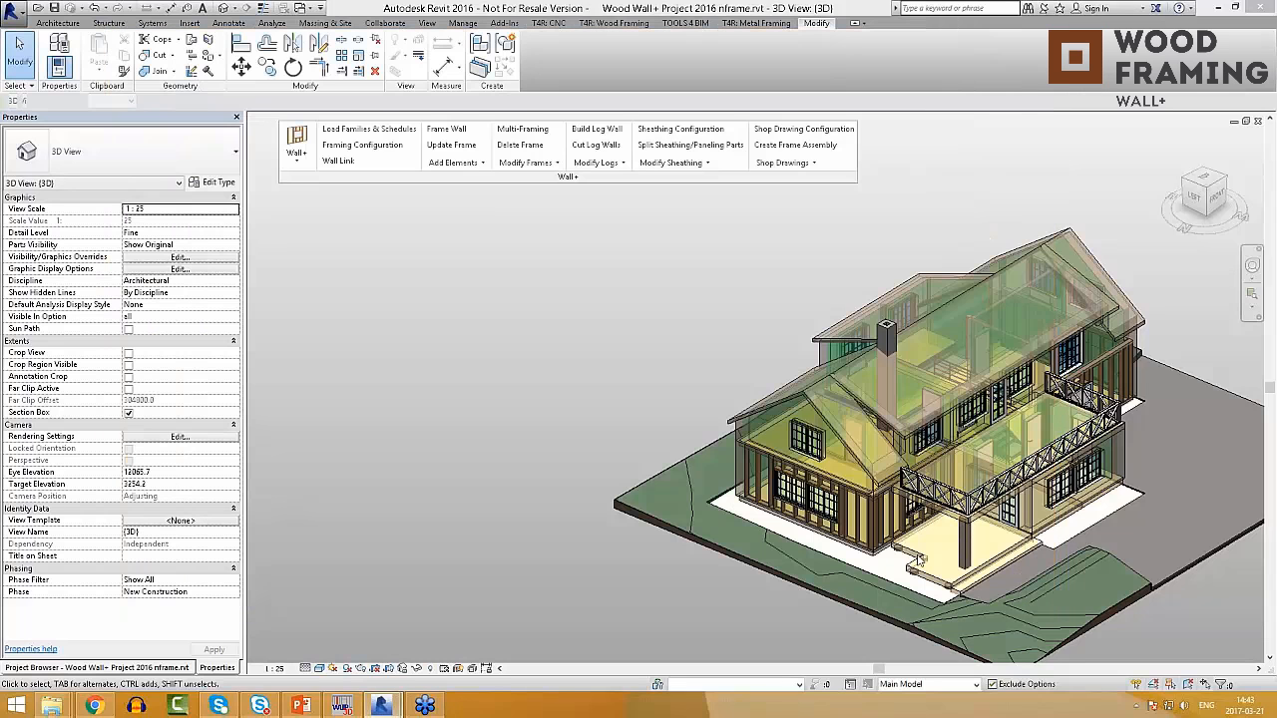
Step: Examine the Wall Link layer and framing configuration assignments for the framed two-window wall near the terrace
middle_click_drag(868, 540, 757, 488)
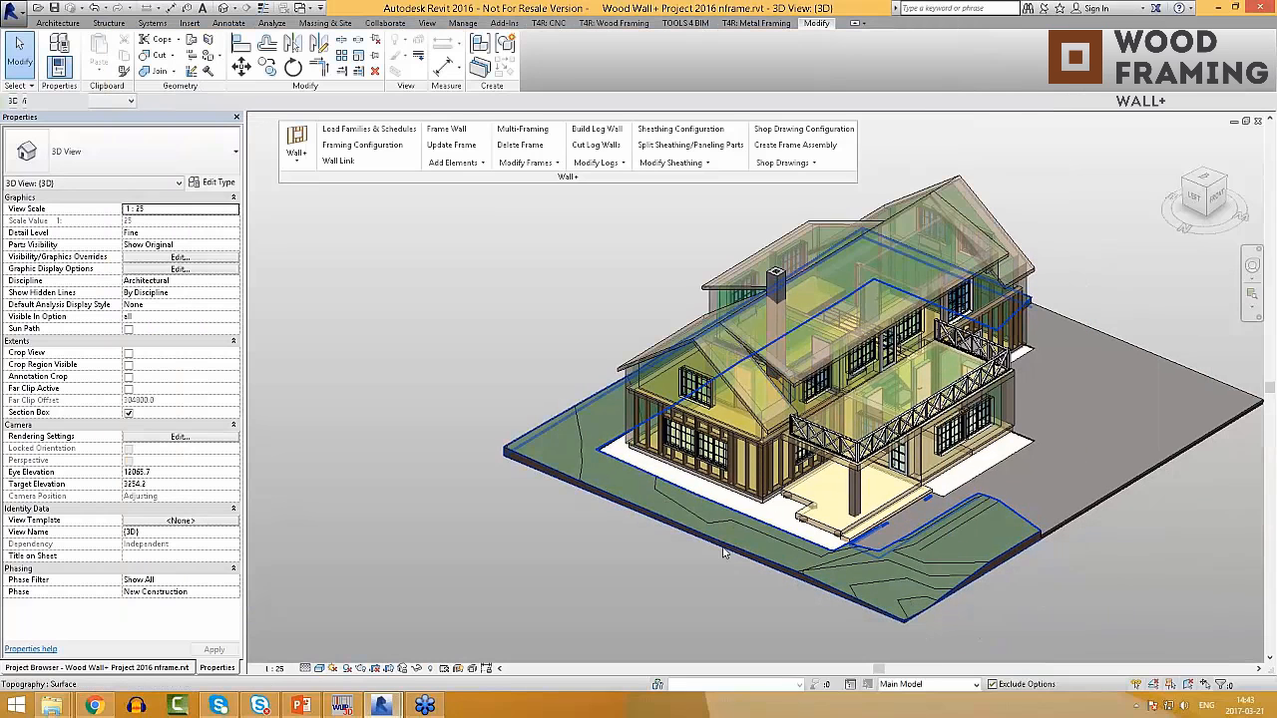
scroll(757, 487, "up", 4)
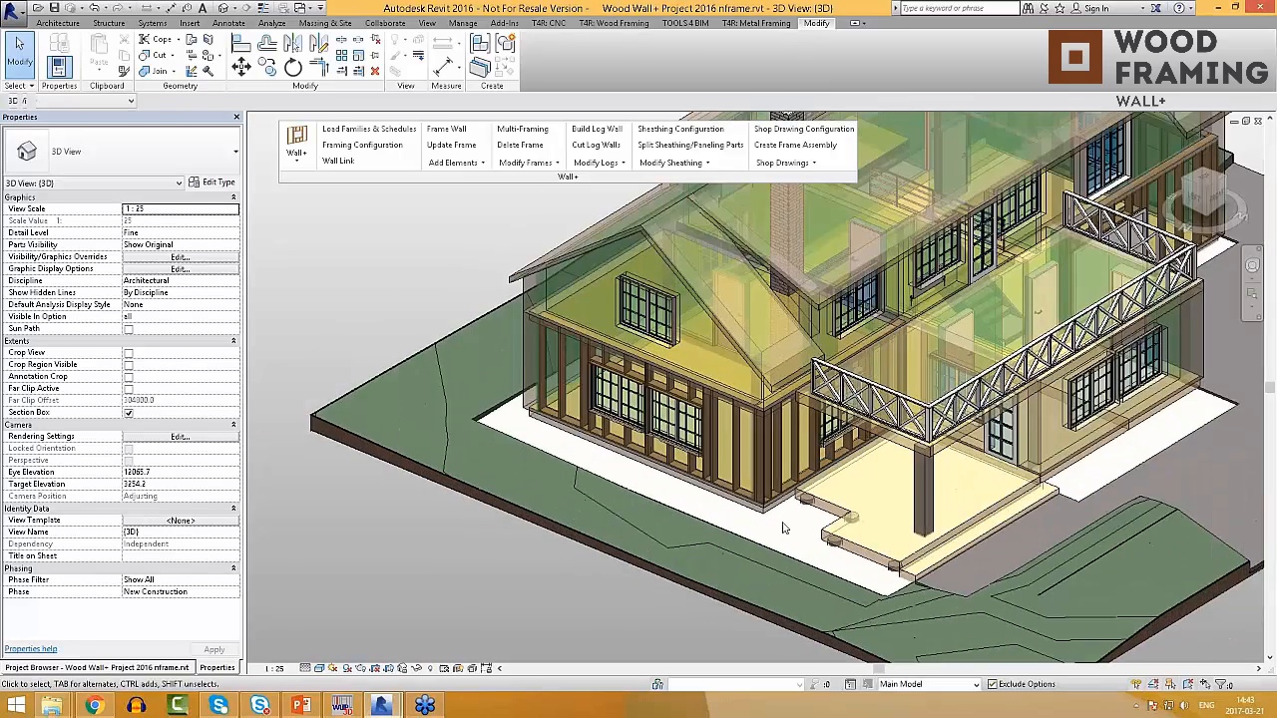
scroll(783, 526, "up", 1)
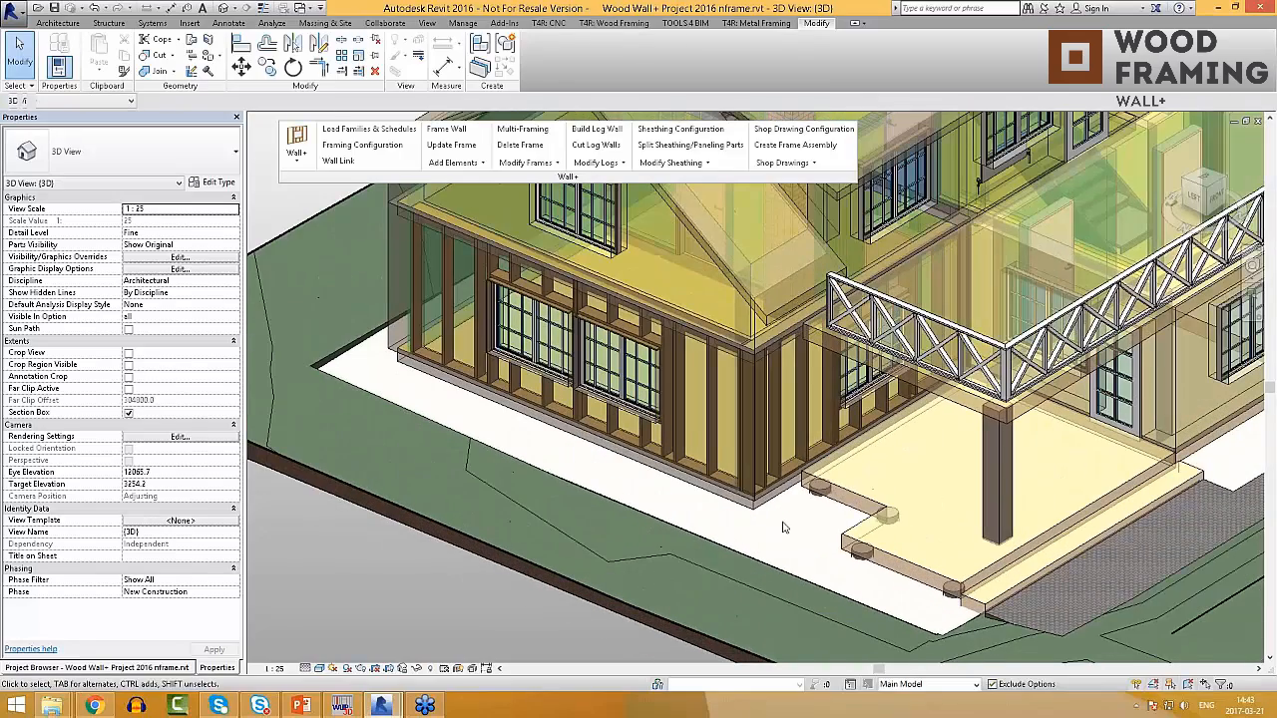
middle_click_drag(785, 524, 760, 539)
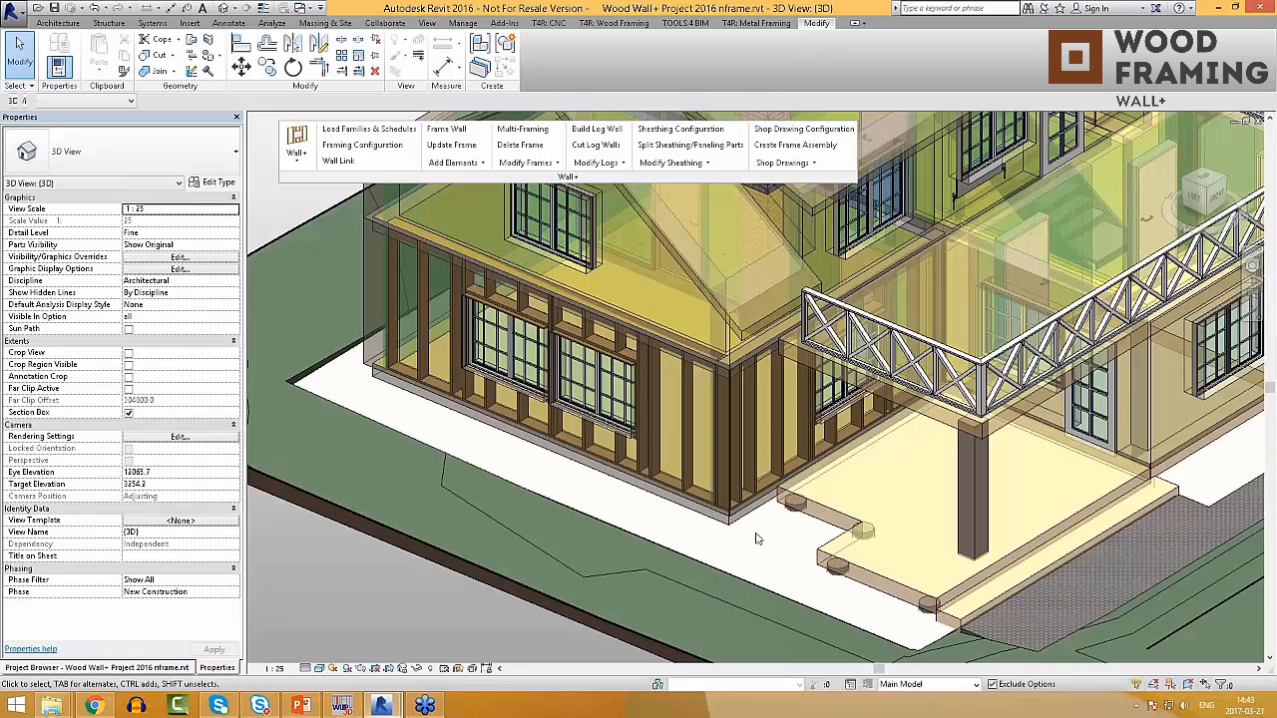
left_click(705, 505)
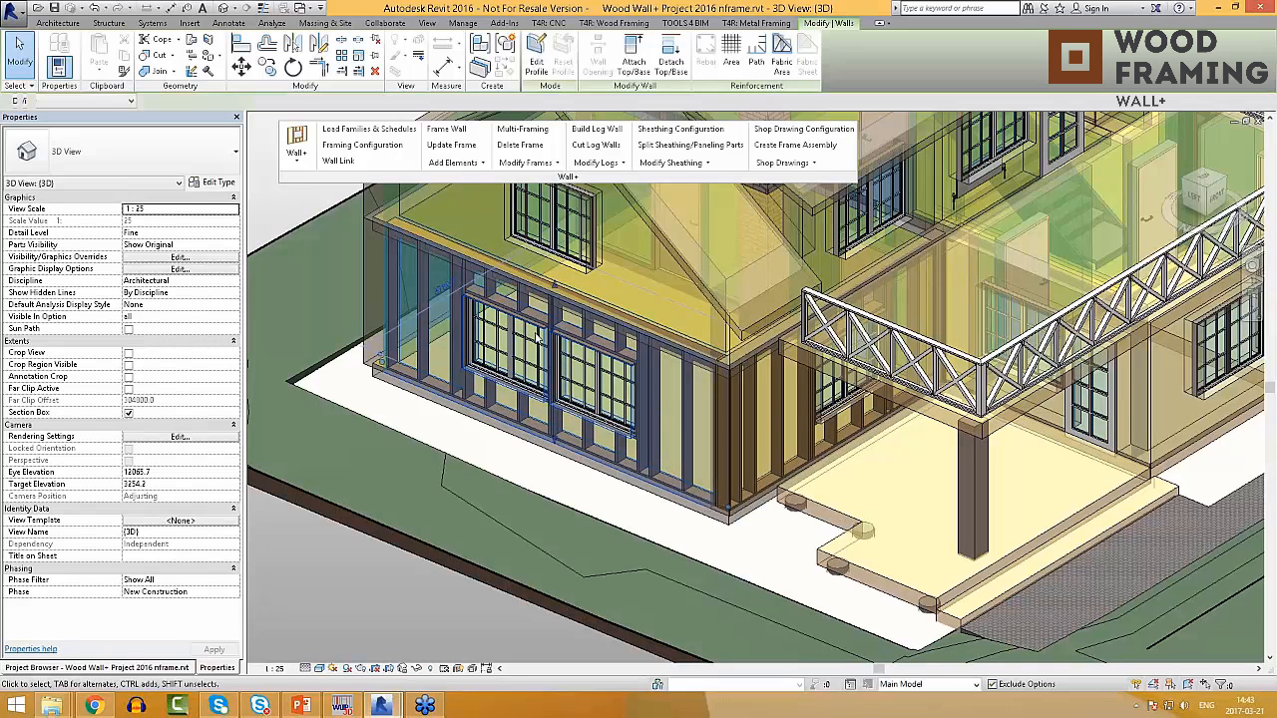
left_click(339, 161)
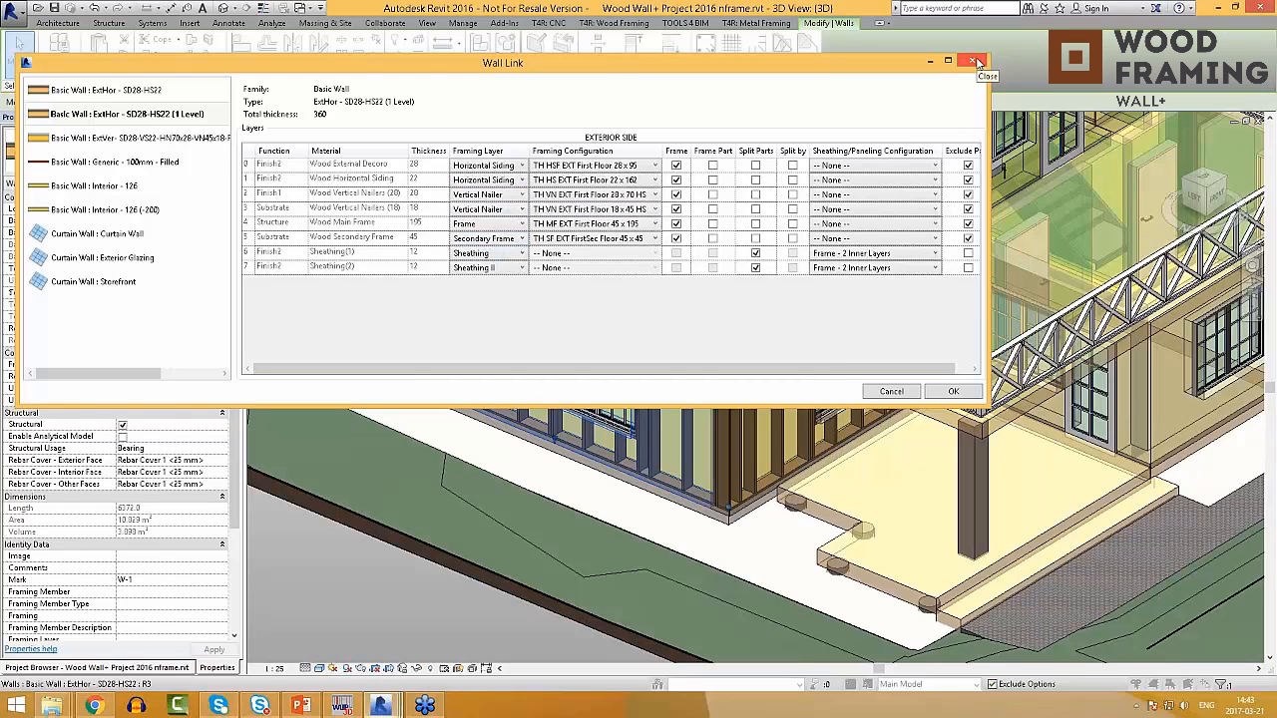
left_click(977, 62)
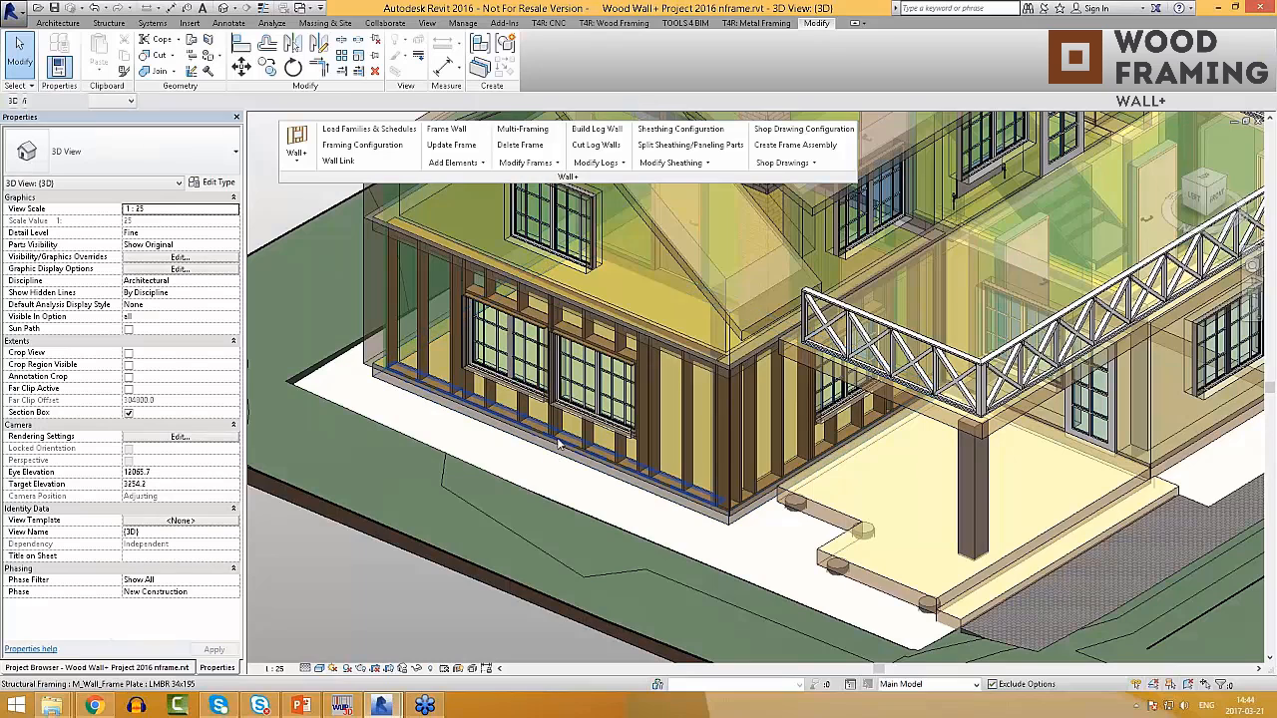
Step: Add a secondary frame to the four framed ground-floor walls, two at the terrace corner and two at the garage corner
left_click(564, 449)
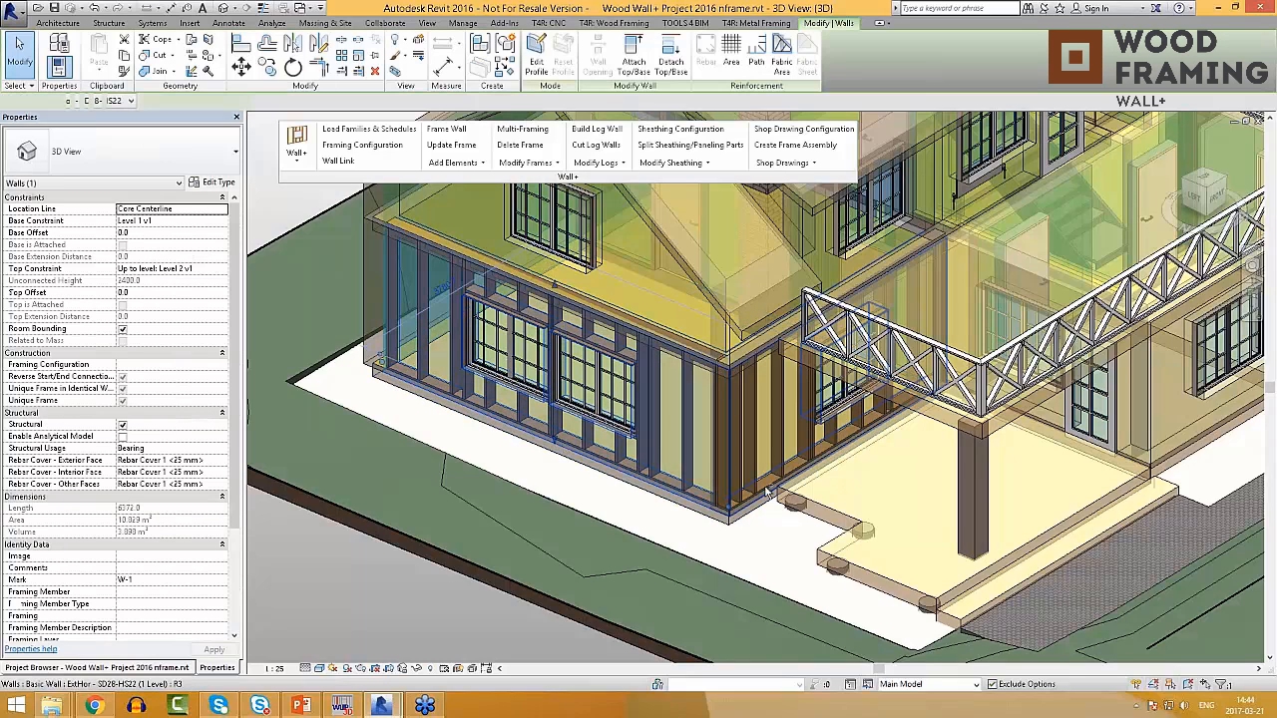
left_click(766, 493, "ctrl")
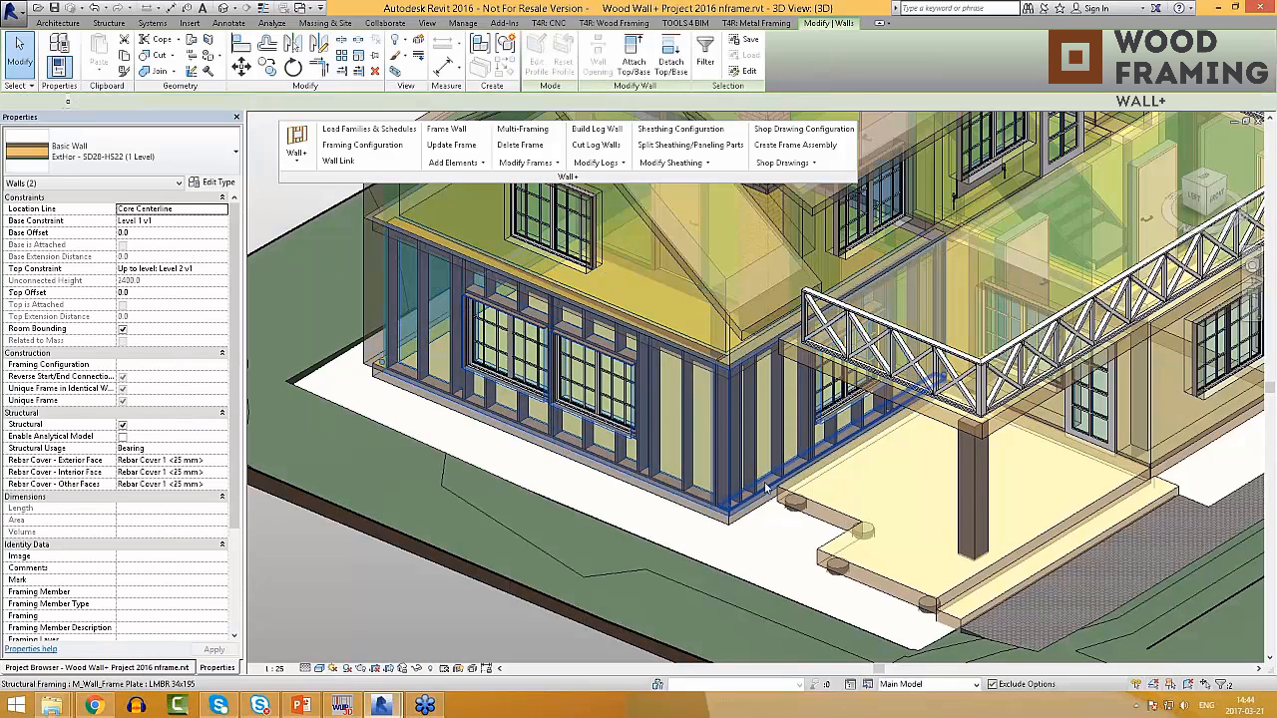
scroll(766, 493, "down", 6)
scroll(773, 481, "up", 6)
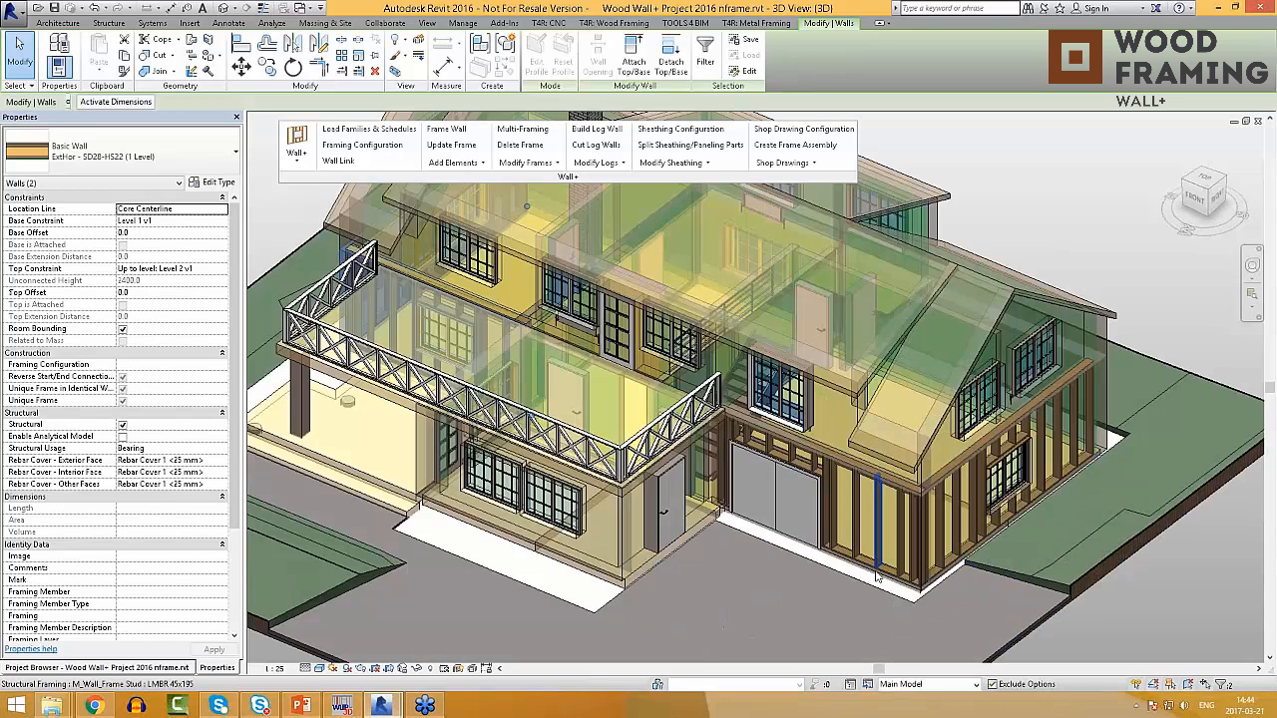
left_click(882, 577, "ctrl")
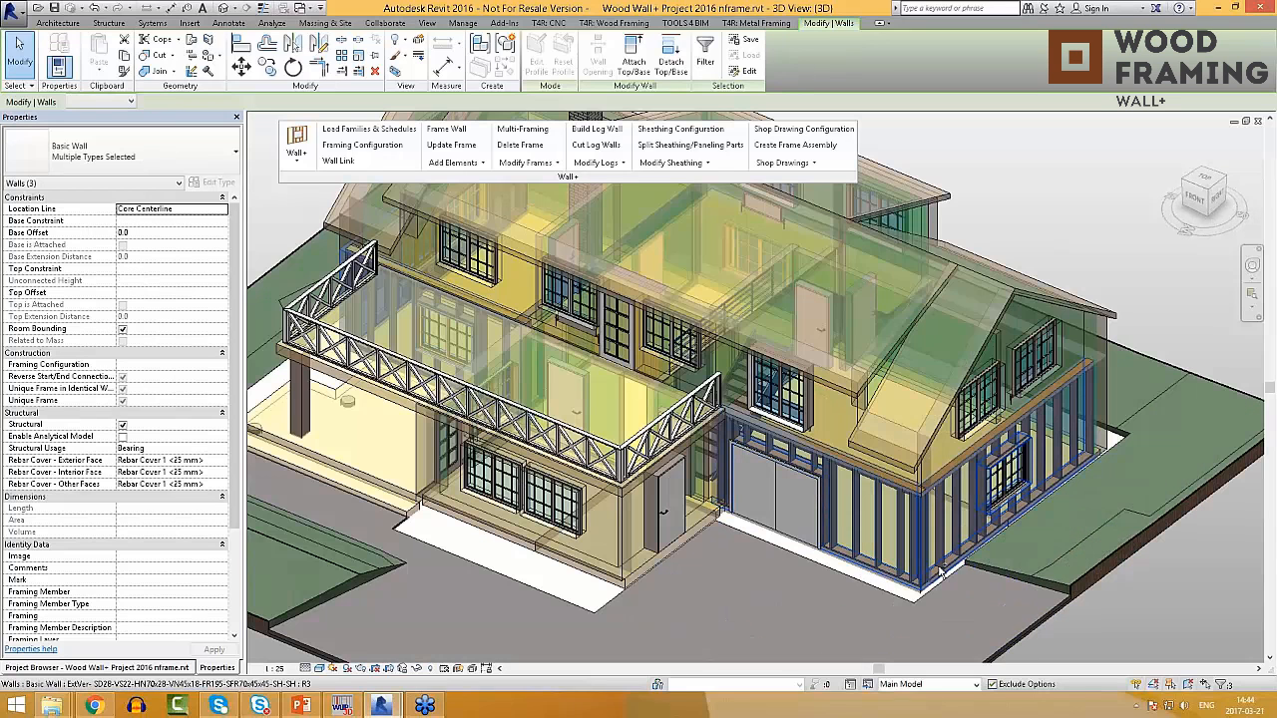
left_click(454, 164)
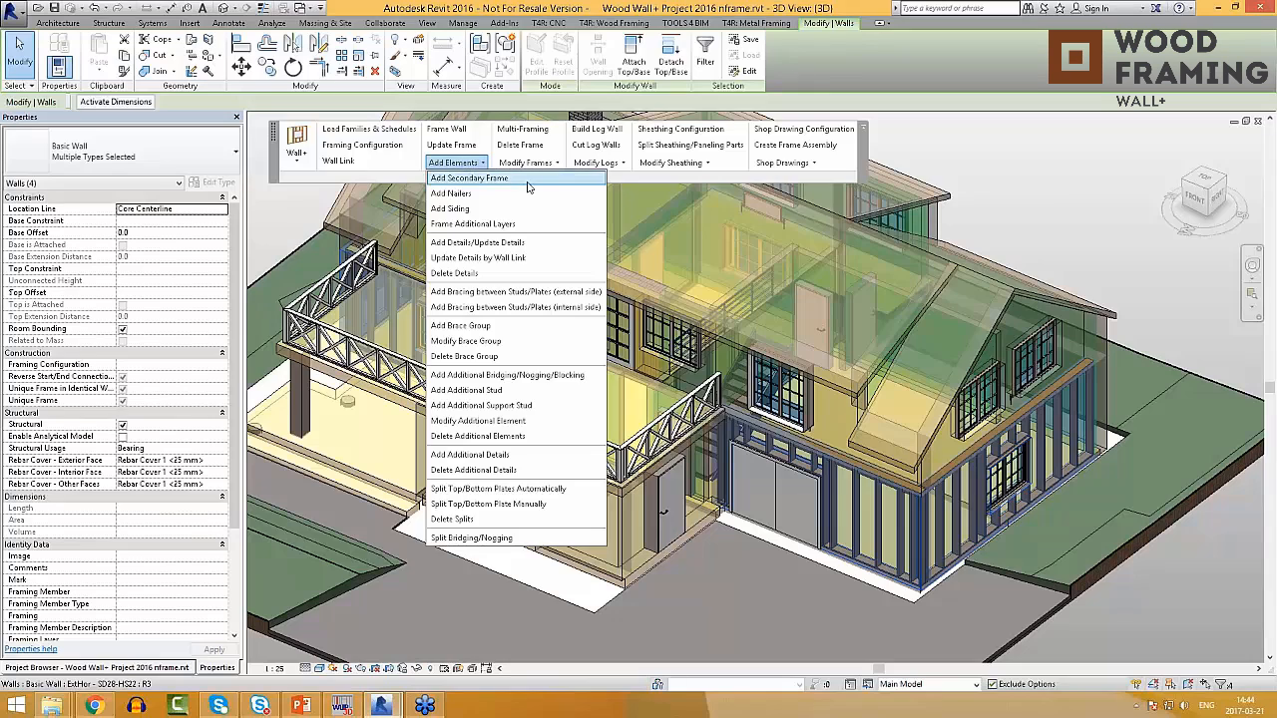
left_click(460, 176)
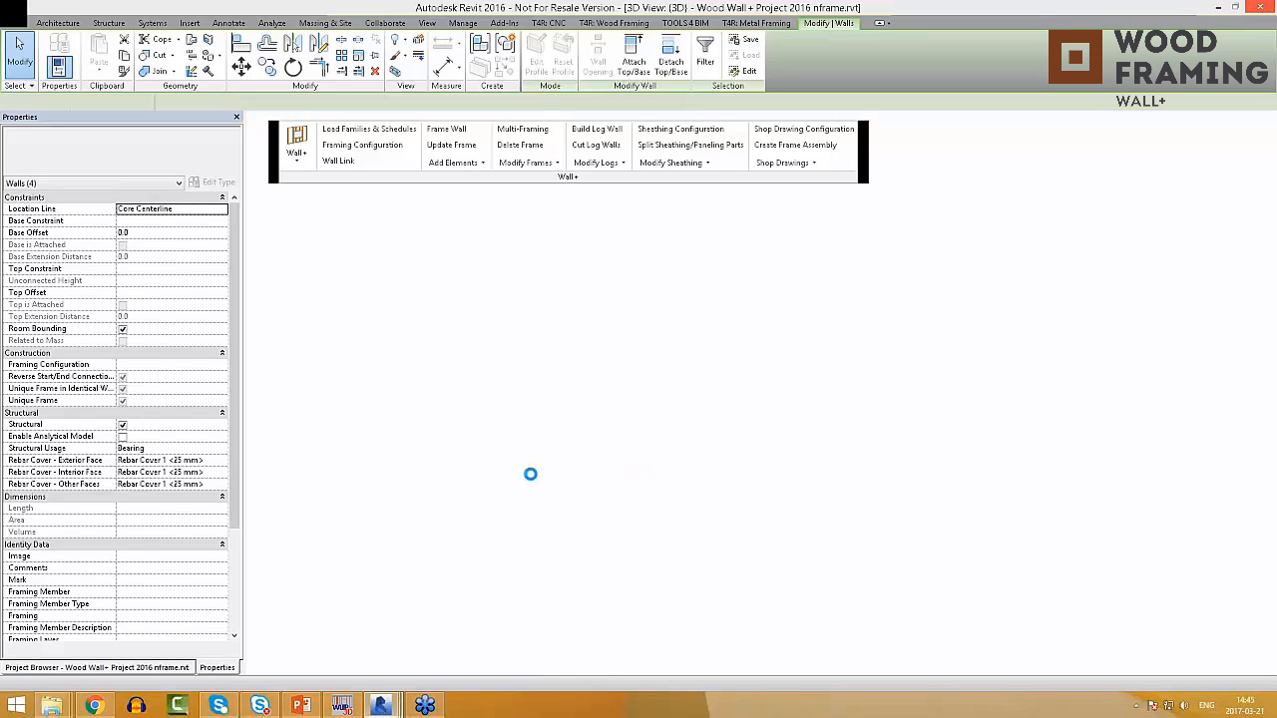
mouse_move(389, 708)
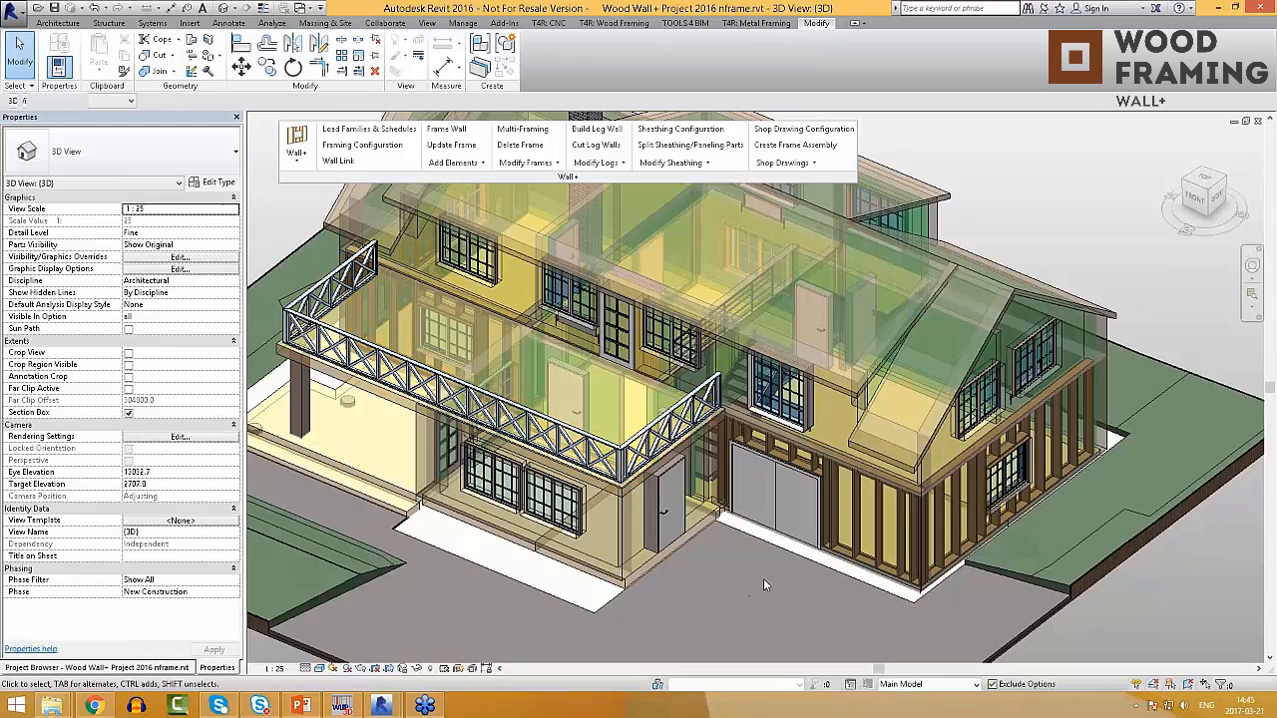
Step: Add nailers to the two framed walls at the terrace corner and the two at the garage corner
scroll(763, 584, "up", 4)
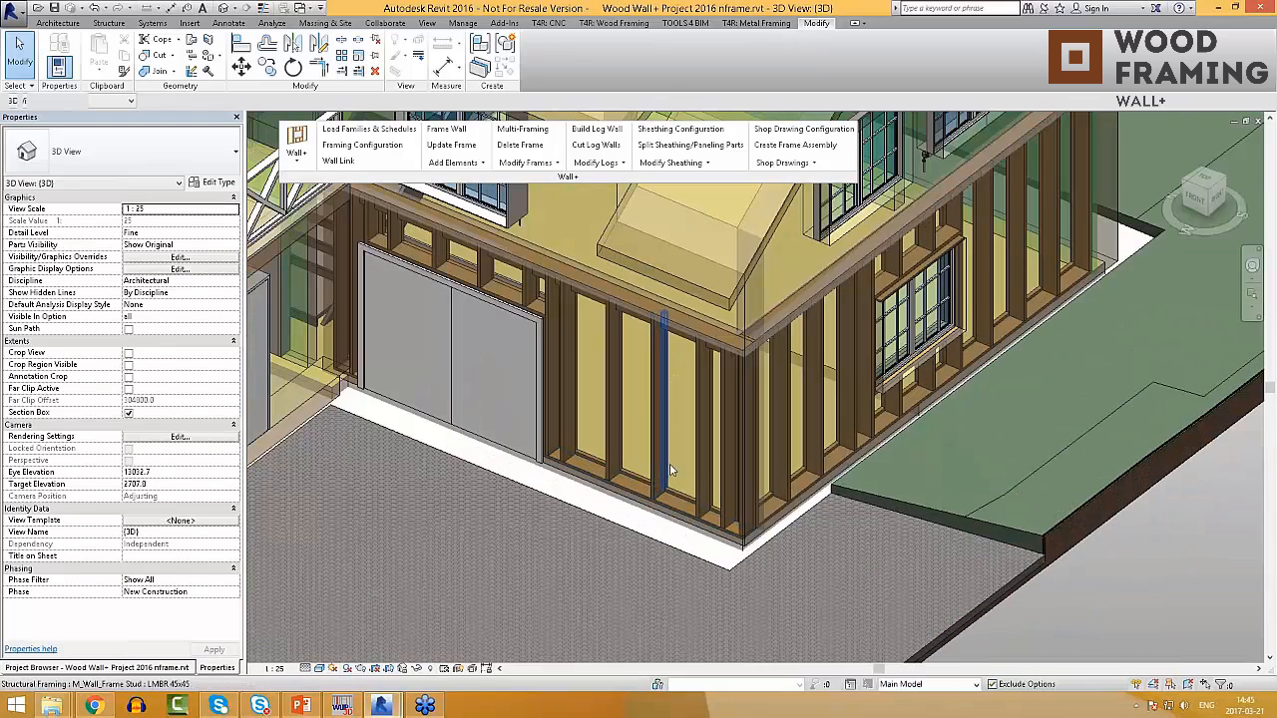
scroll(671, 469, "up", 2)
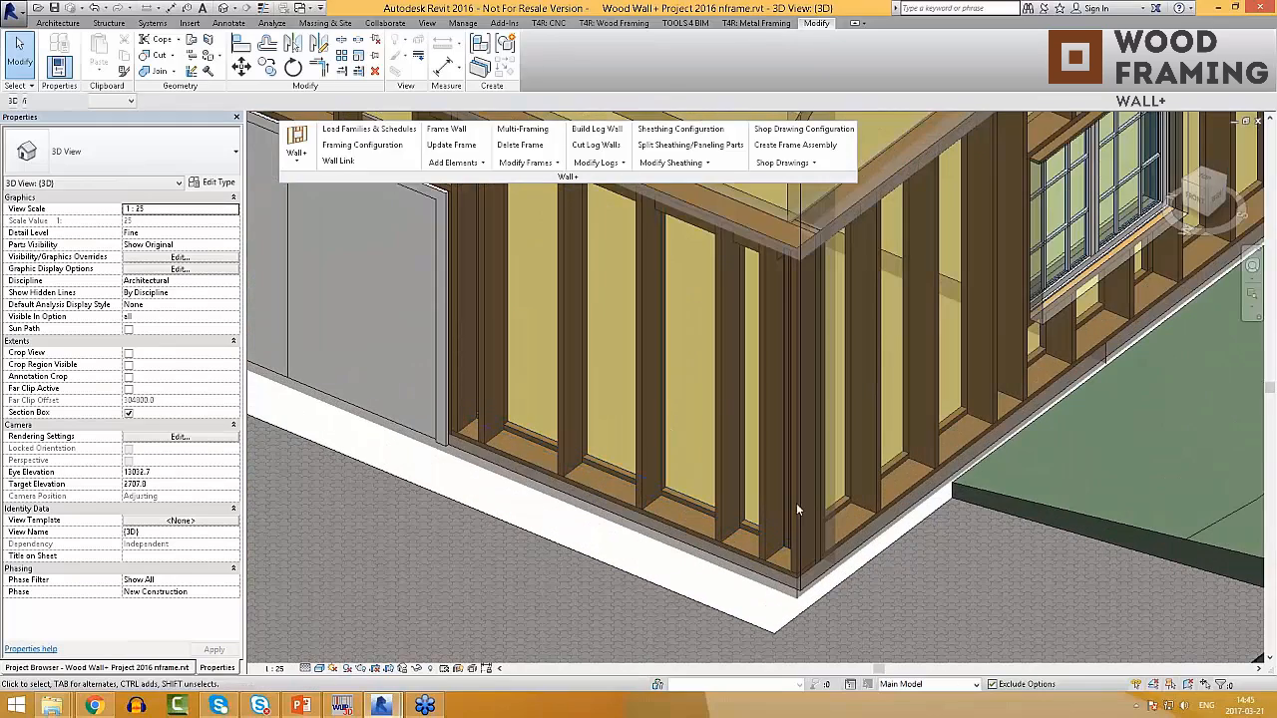
scroll(846, 484, "down", 5)
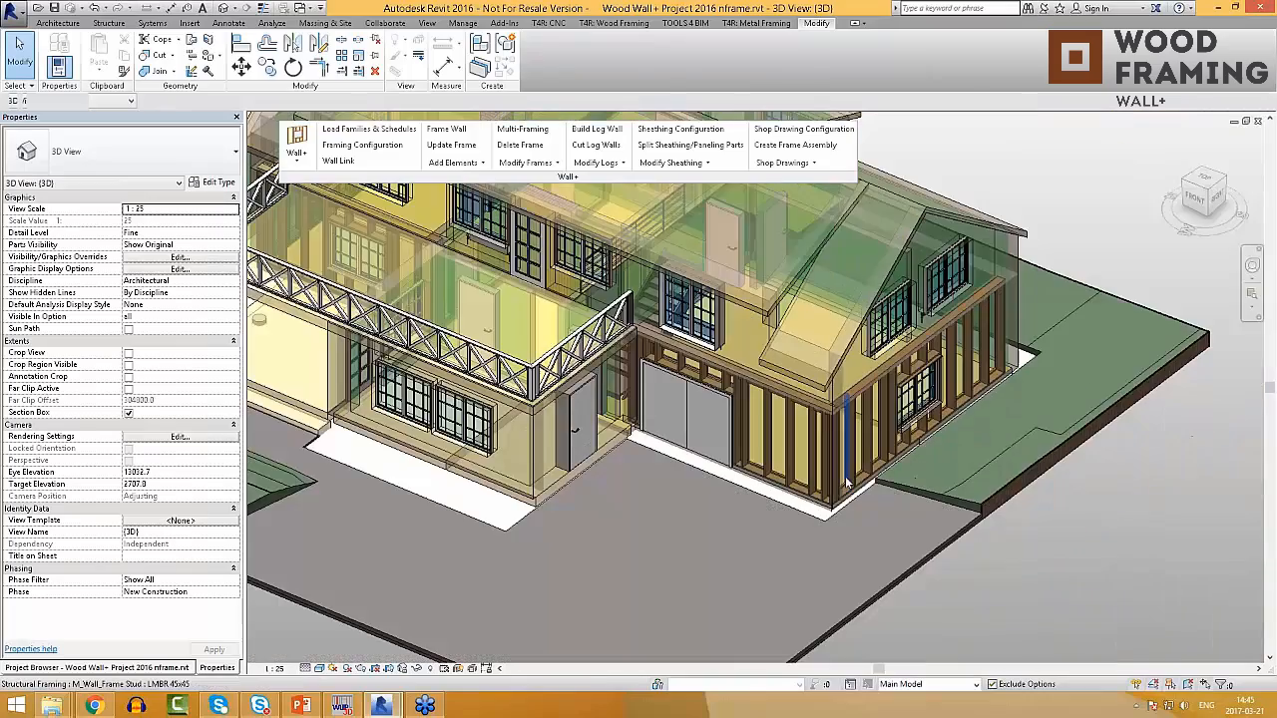
scroll(689, 439, "down", 2)
middle_click_drag(678, 449, 927, 502, "shift")
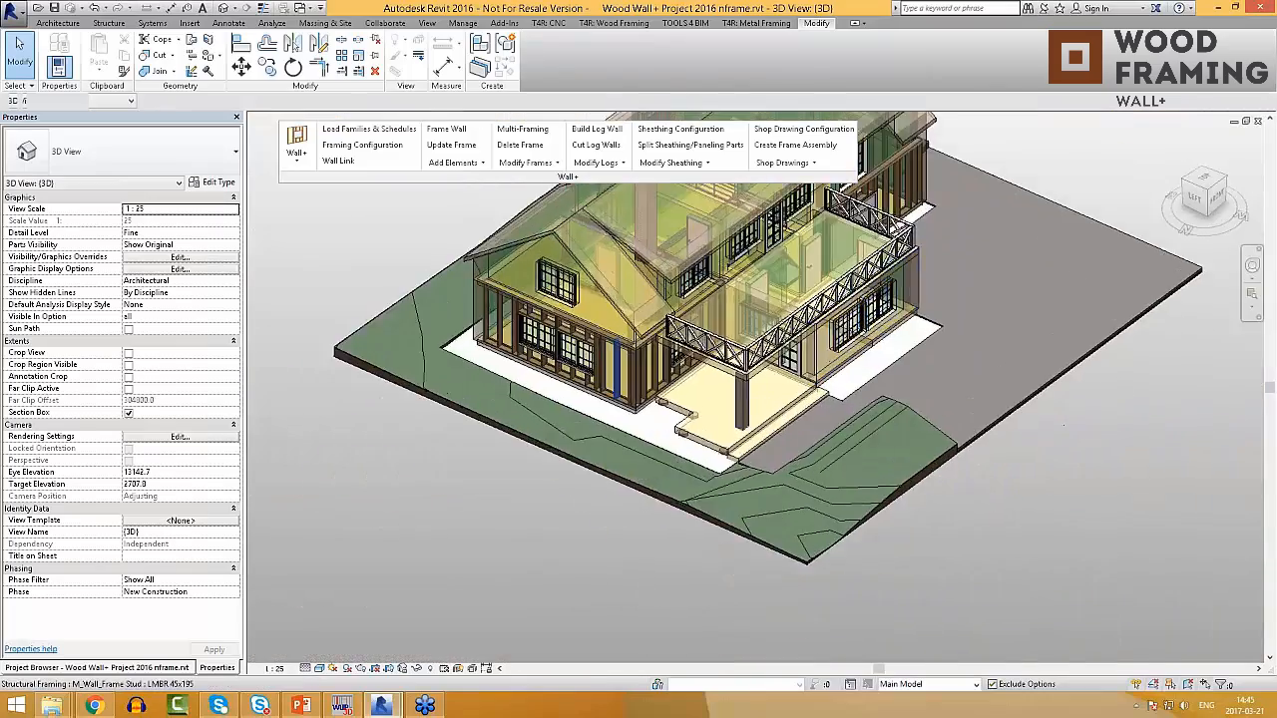
scroll(642, 475, "up", 5)
left_click(643, 477)
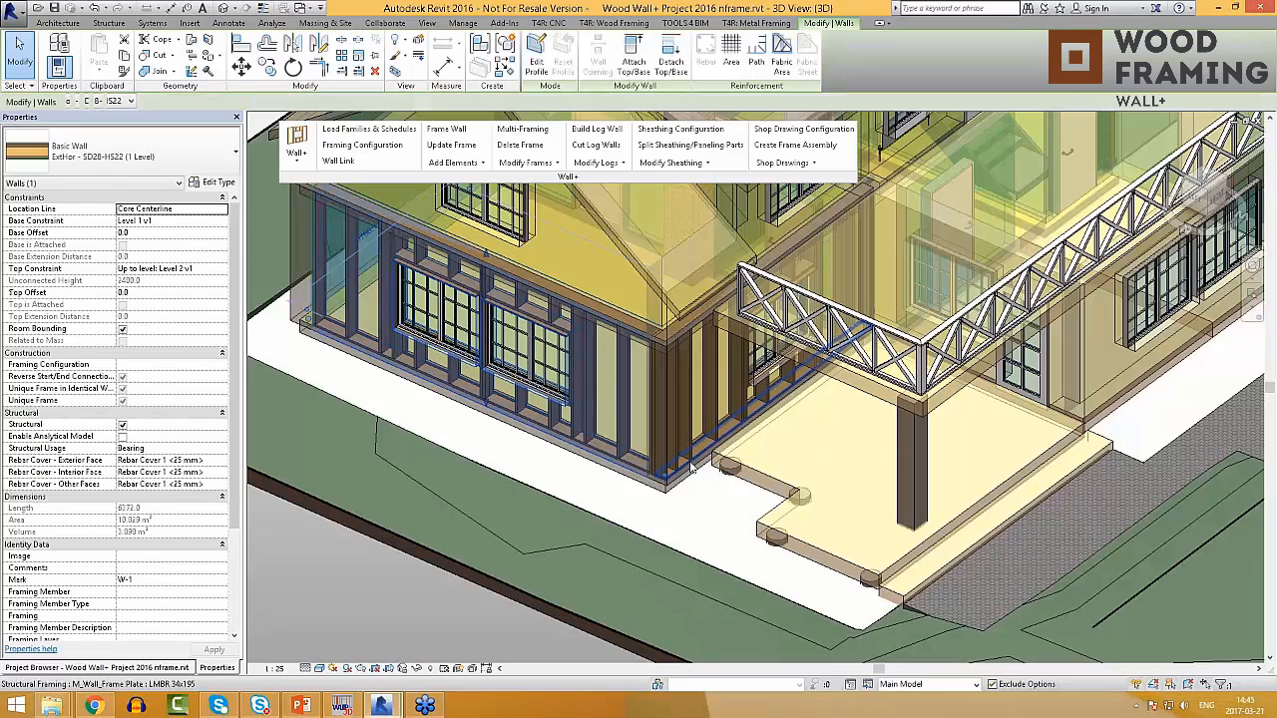
scroll(643, 477, "down", 5)
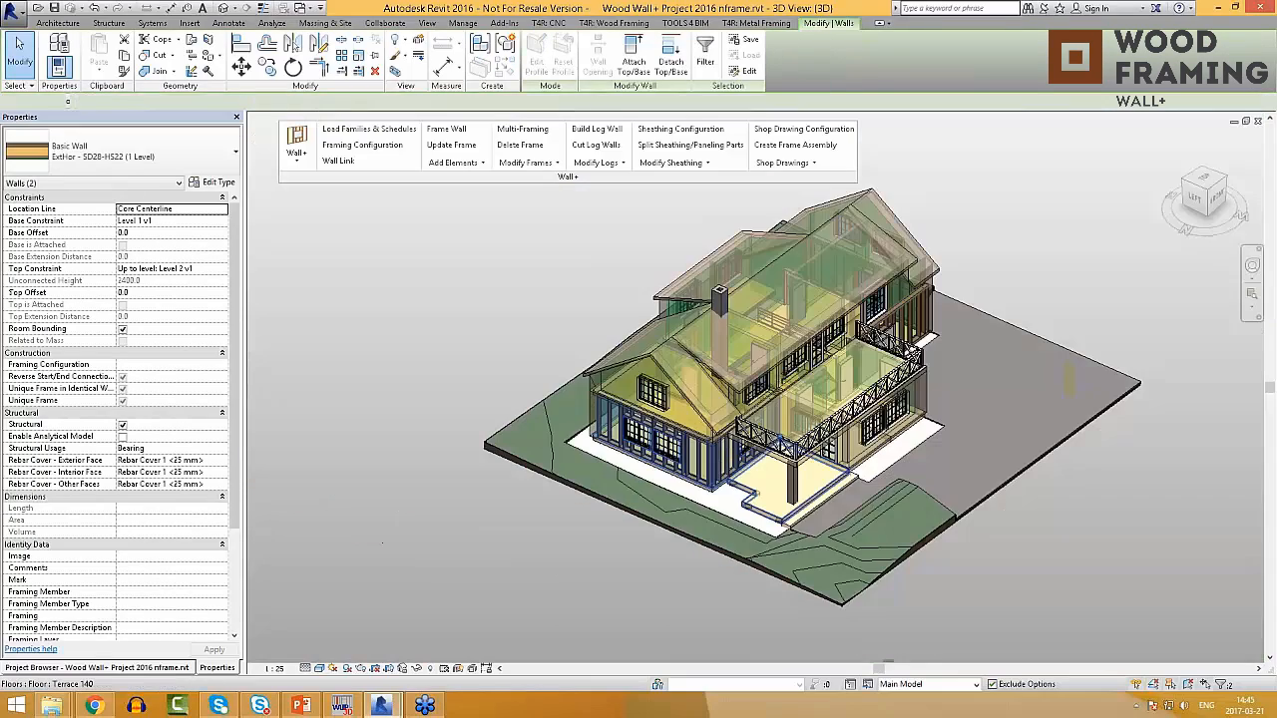
middle_click_drag(698, 519, 910, 564, "shift")
scroll(910, 563, "up", 5)
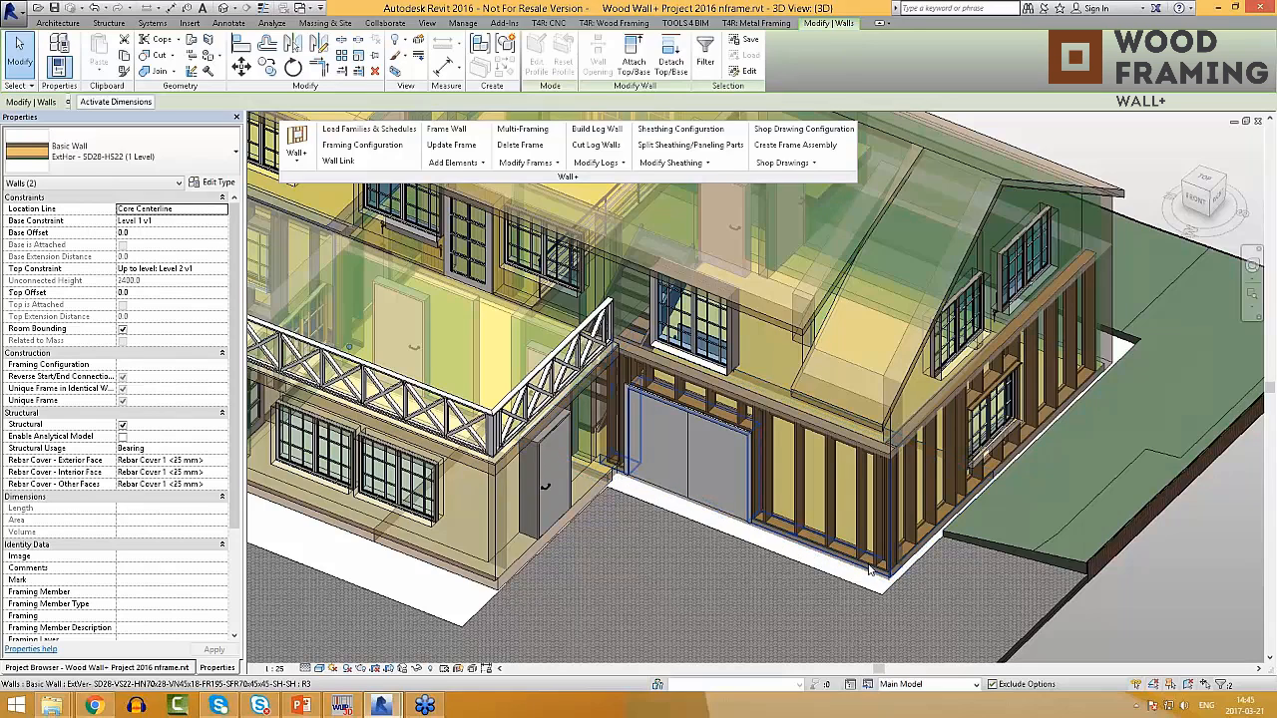
left_click(903, 559, "ctrl")
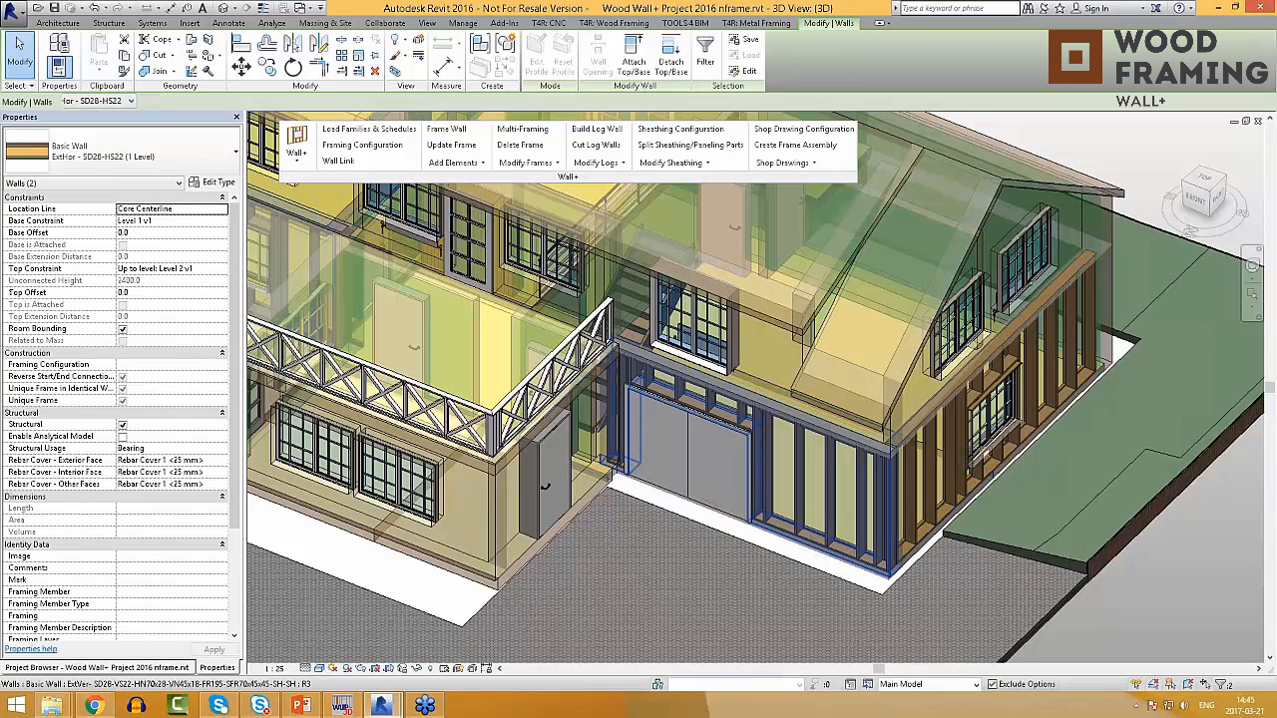
left_click(910, 559, "ctrl")
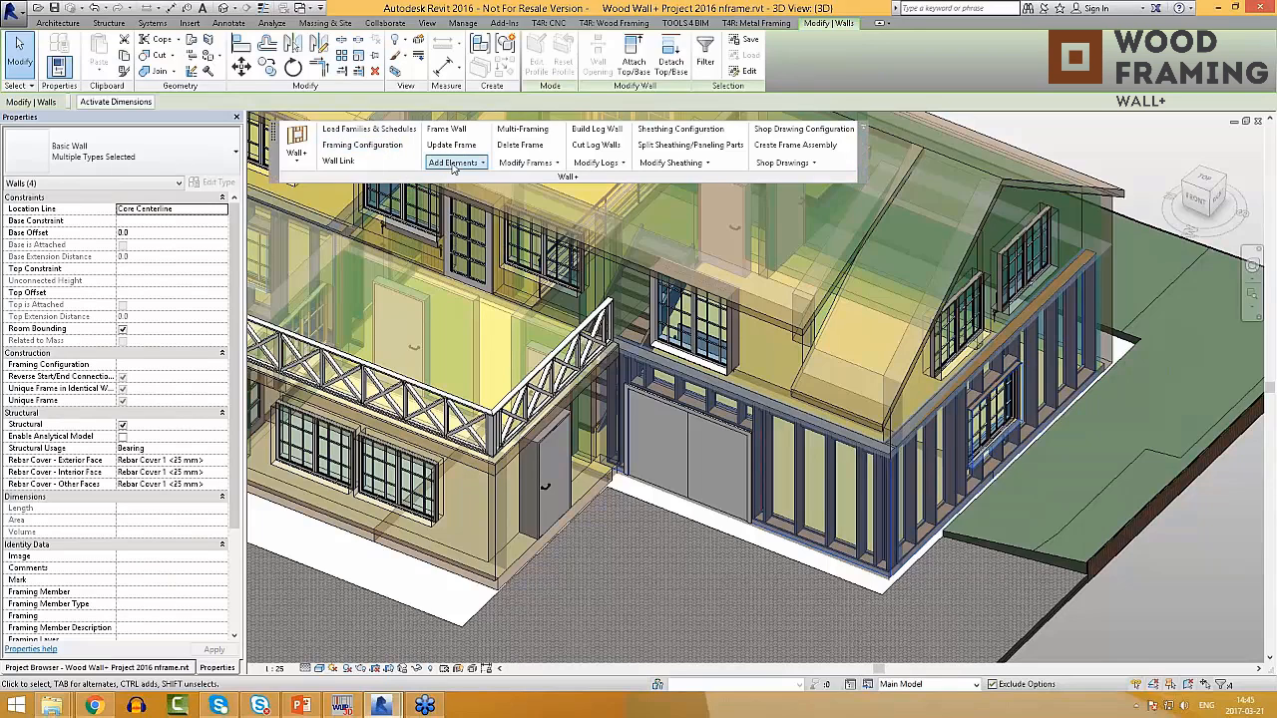
left_click(454, 163)
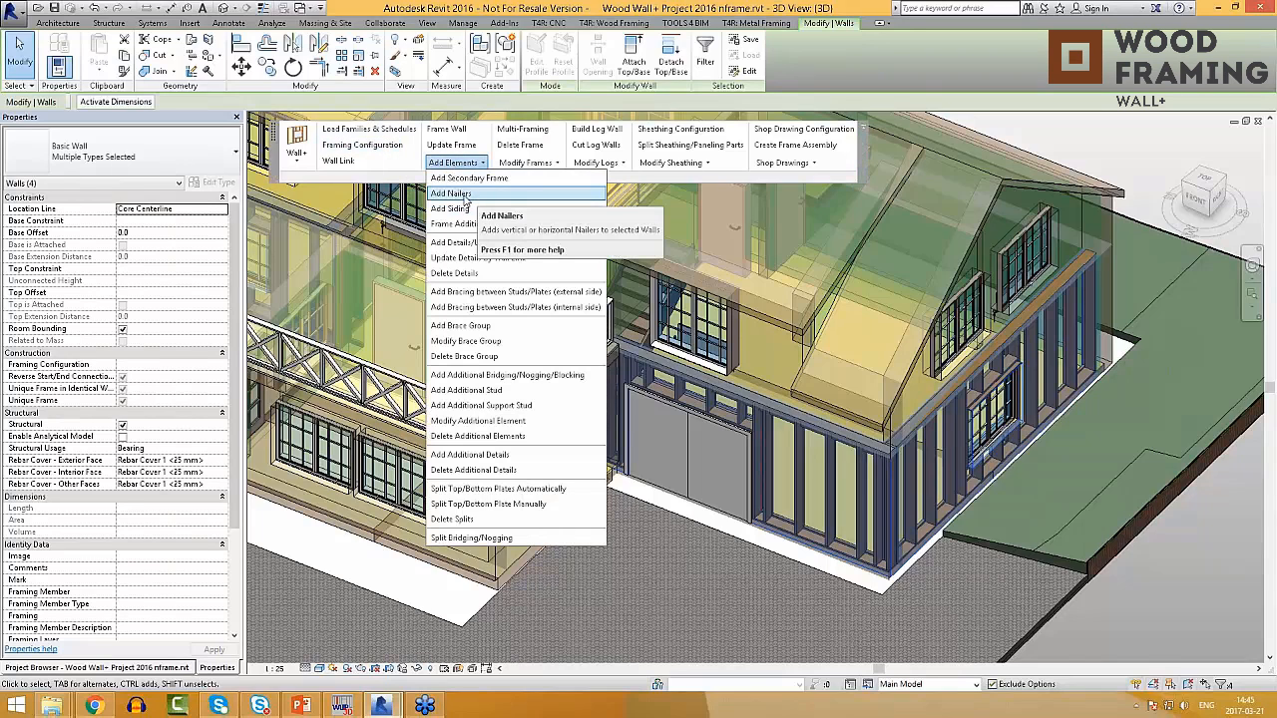
left_click(465, 196)
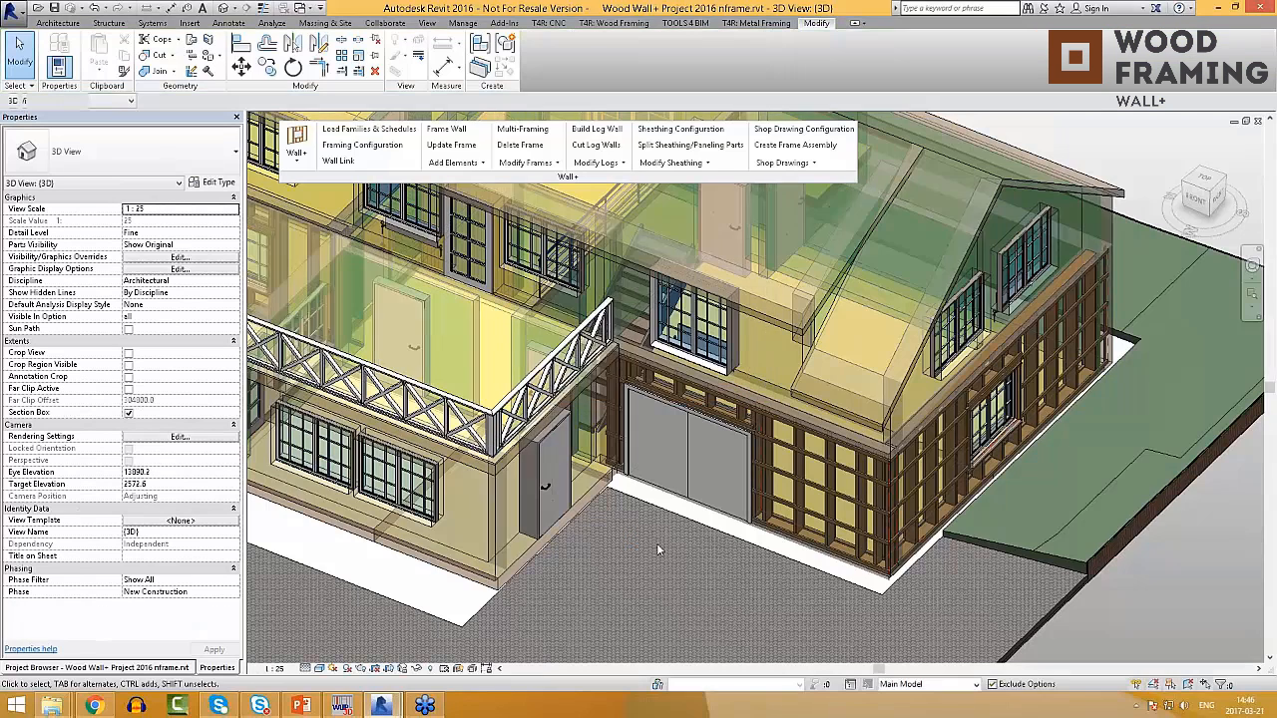
Step: Review the sheathing dimensions, layout, mark and L connection settings of the Frame - 2 Inner Layers sheathing configuration
middle_click_drag(656, 543, 958, 535, "shift")
middle_click_drag(639, 445, 453, 438, "shift")
scroll(449, 379, "up", 5)
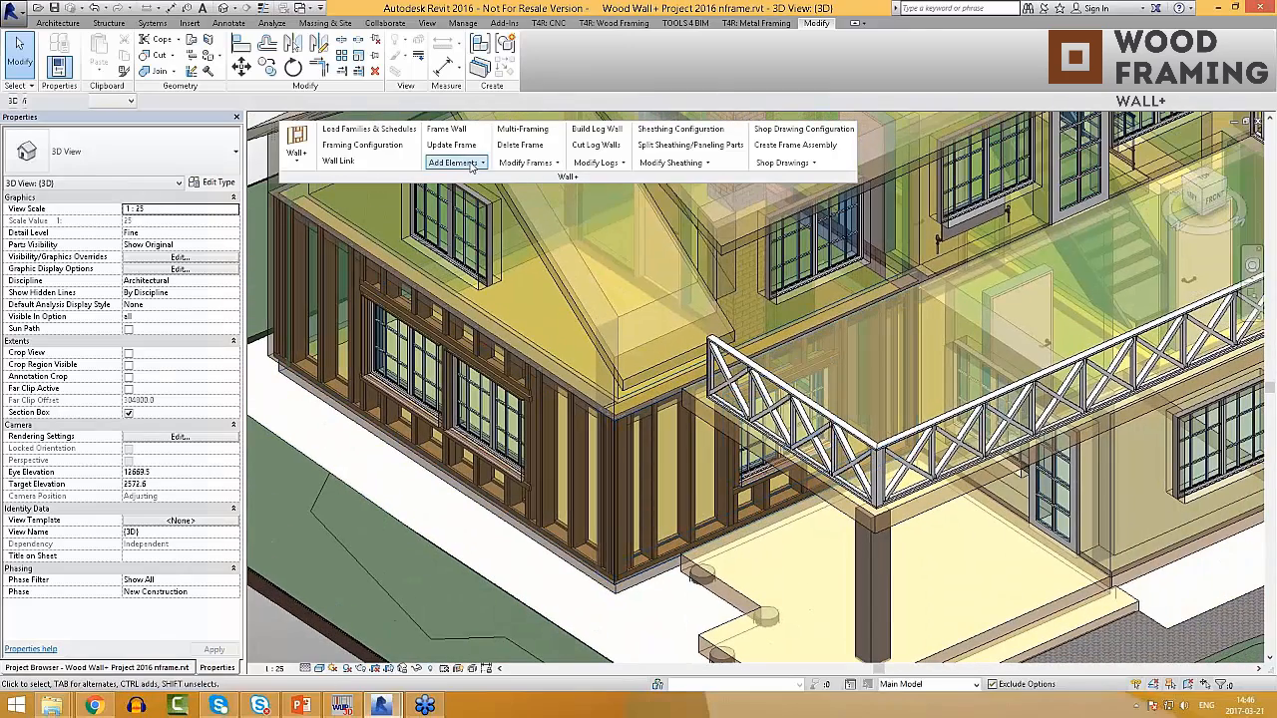
left_click(461, 163)
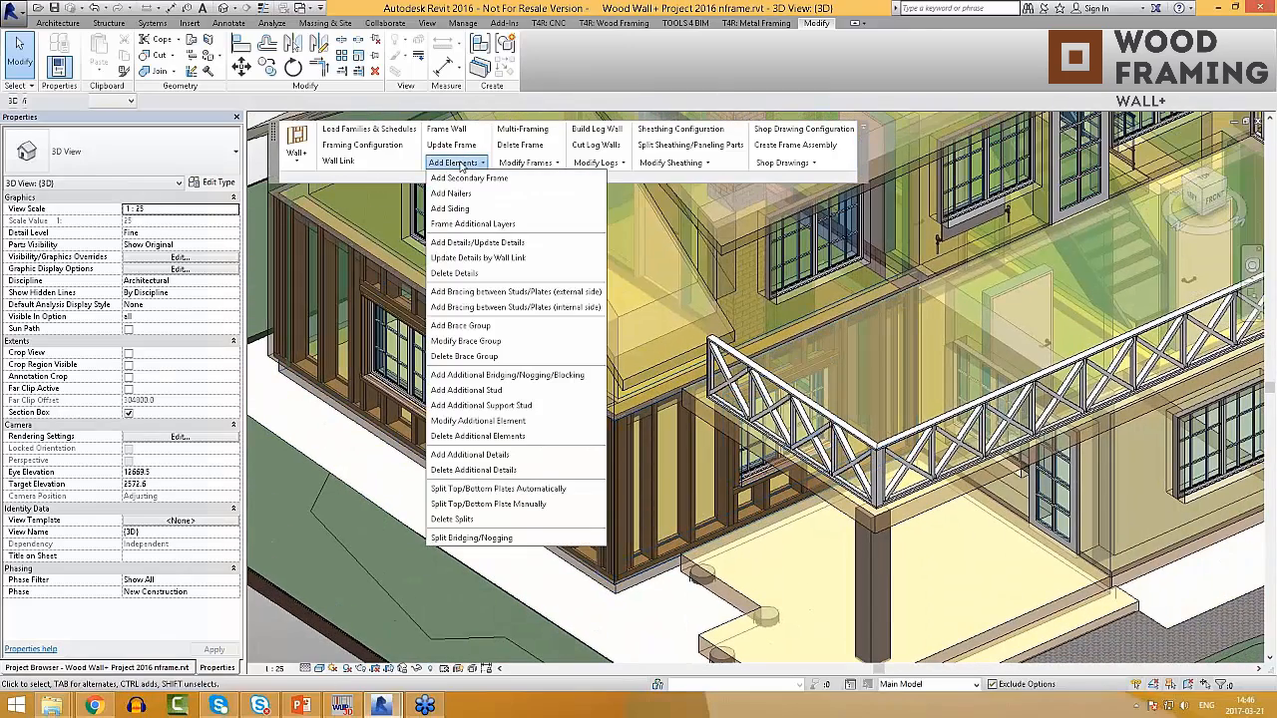
left_click(461, 164)
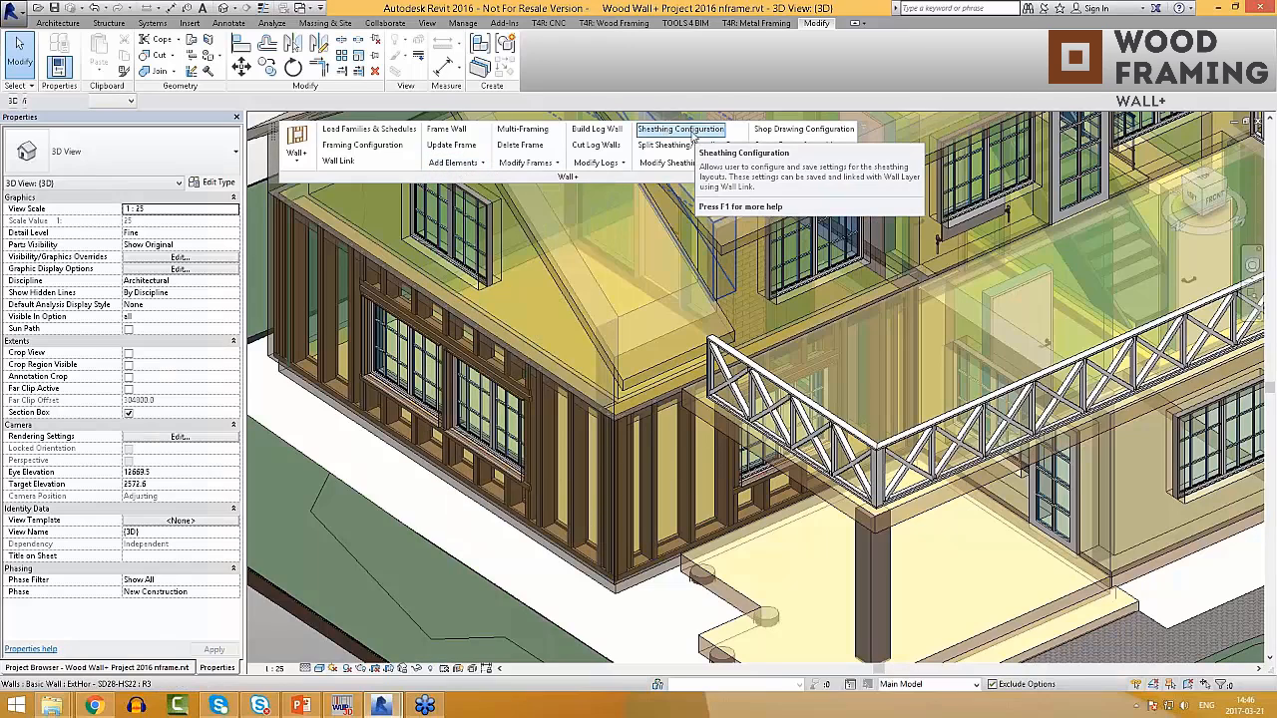
left_click(698, 132)
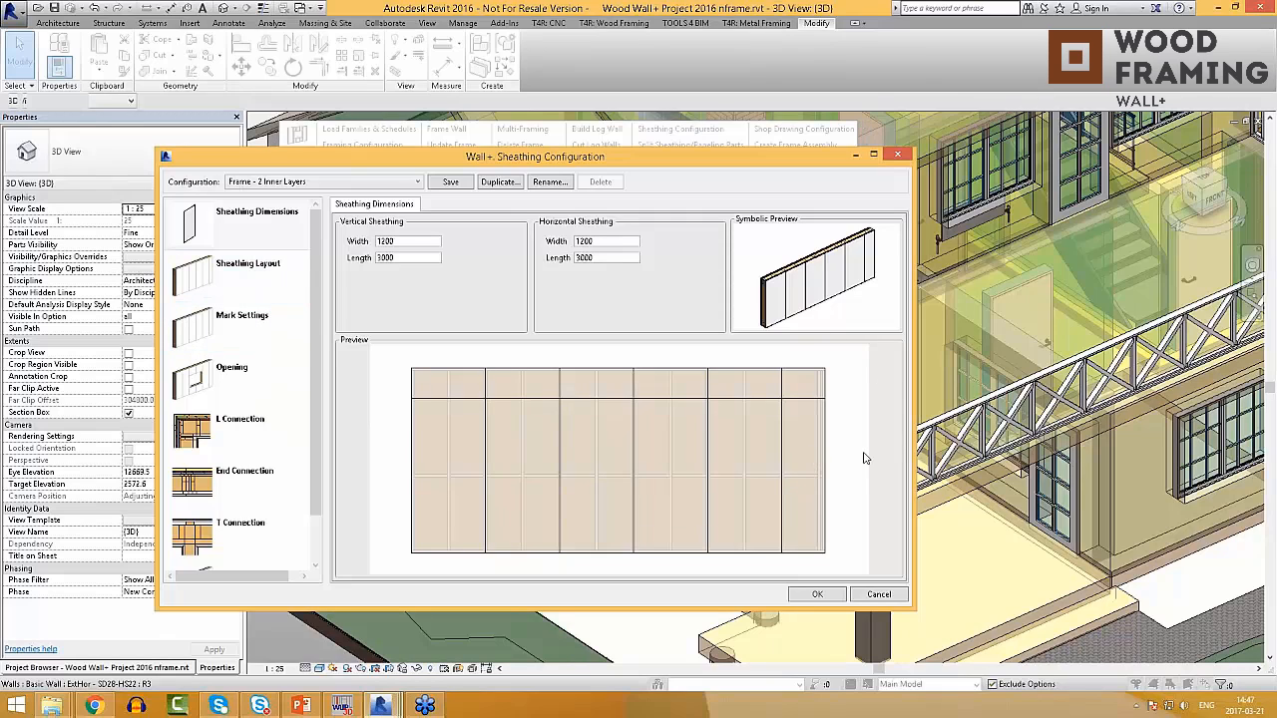
left_click(275, 271)
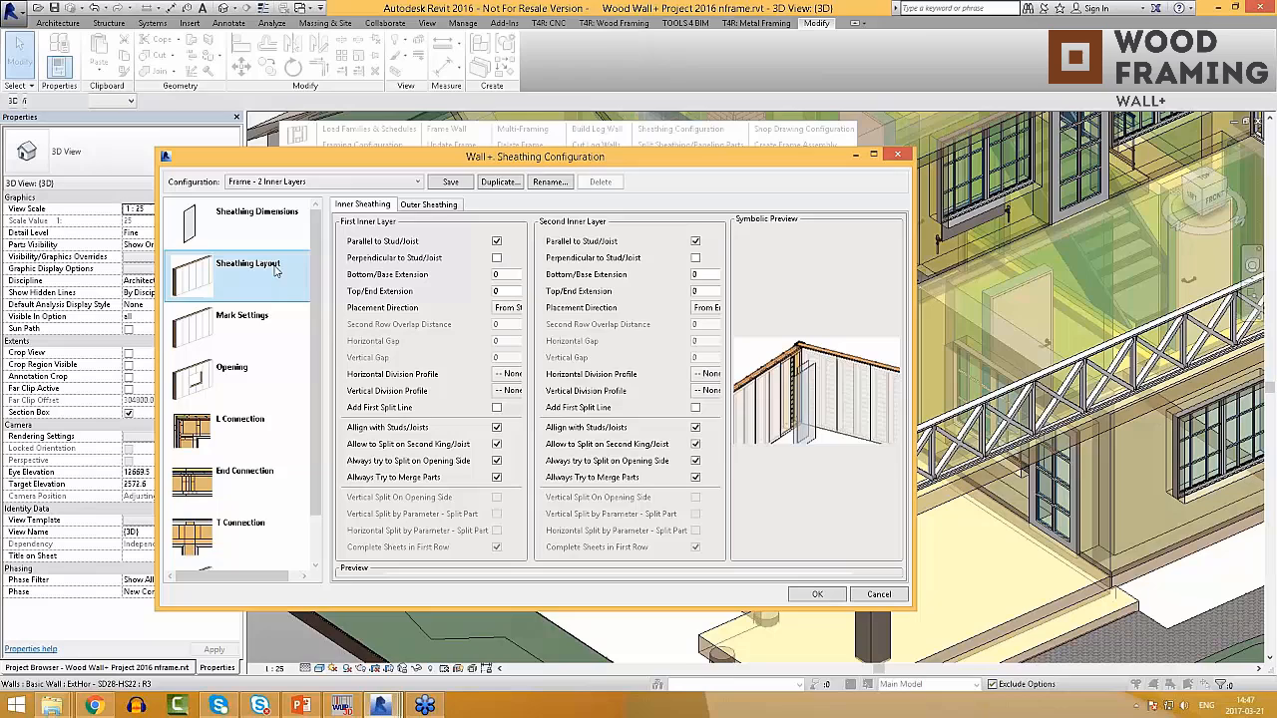
left_click(268, 329)
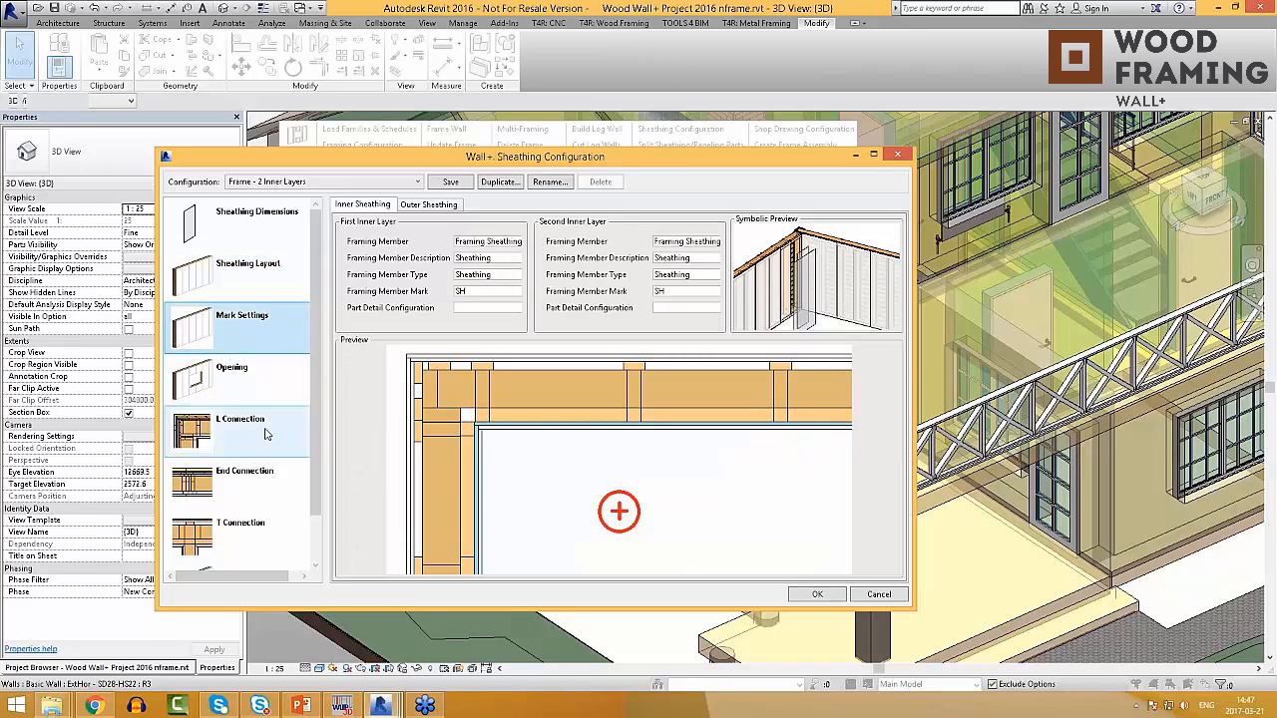
left_click(271, 427)
scroll(277, 432, "down", 1)
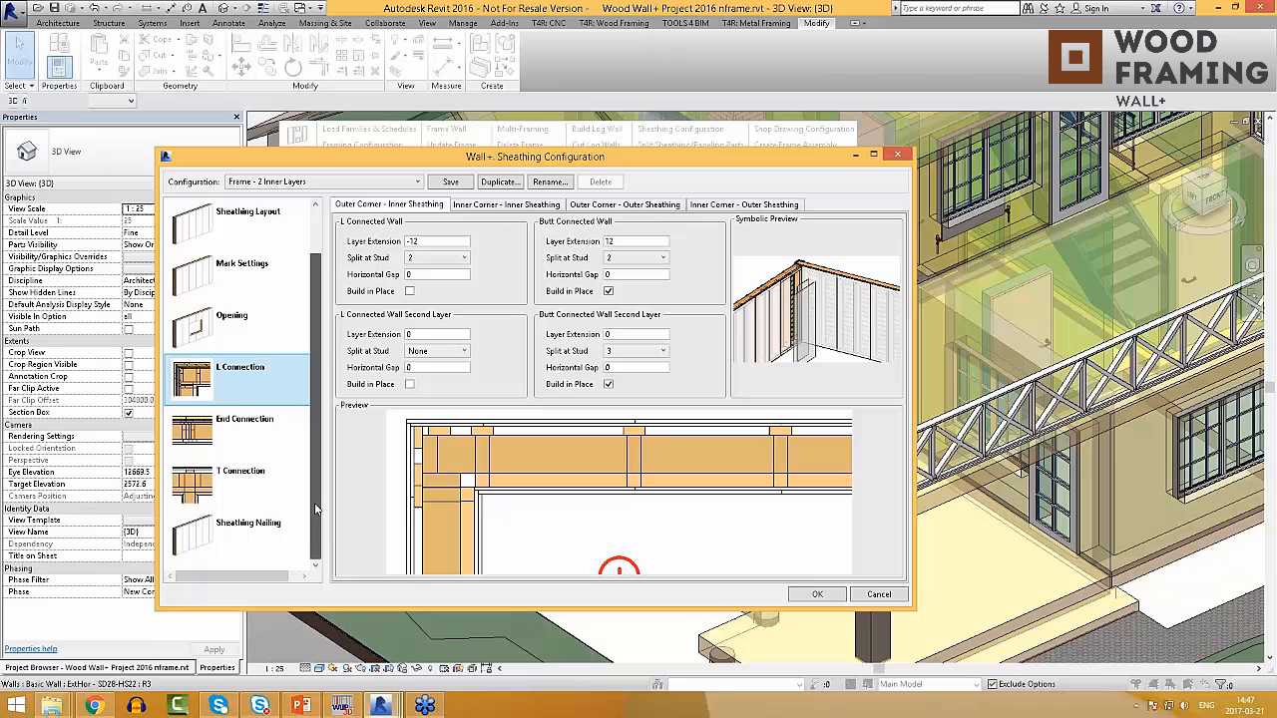
Step: Review the end connection, sheathing nailing and T connection settings, and close the sheathing configuration
left_click(274, 436)
left_click(269, 528)
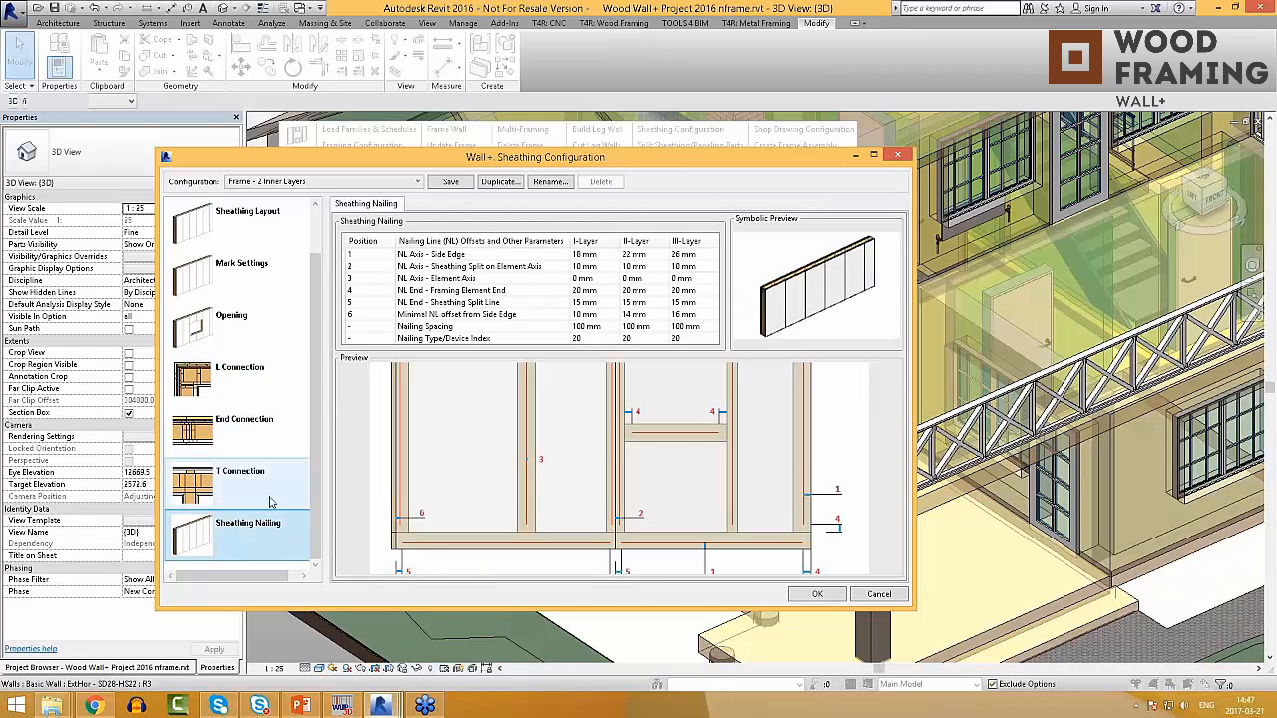
left_click(259, 477)
left_click(336, 183)
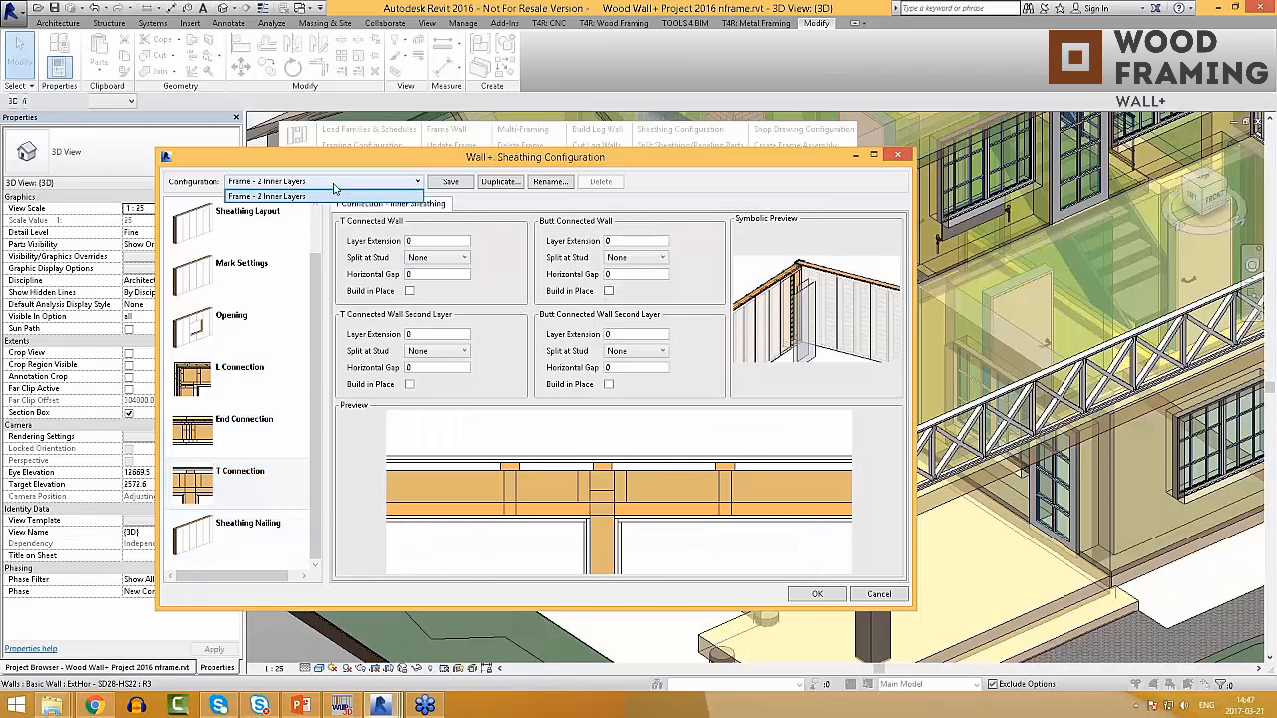
left_click(324, 187)
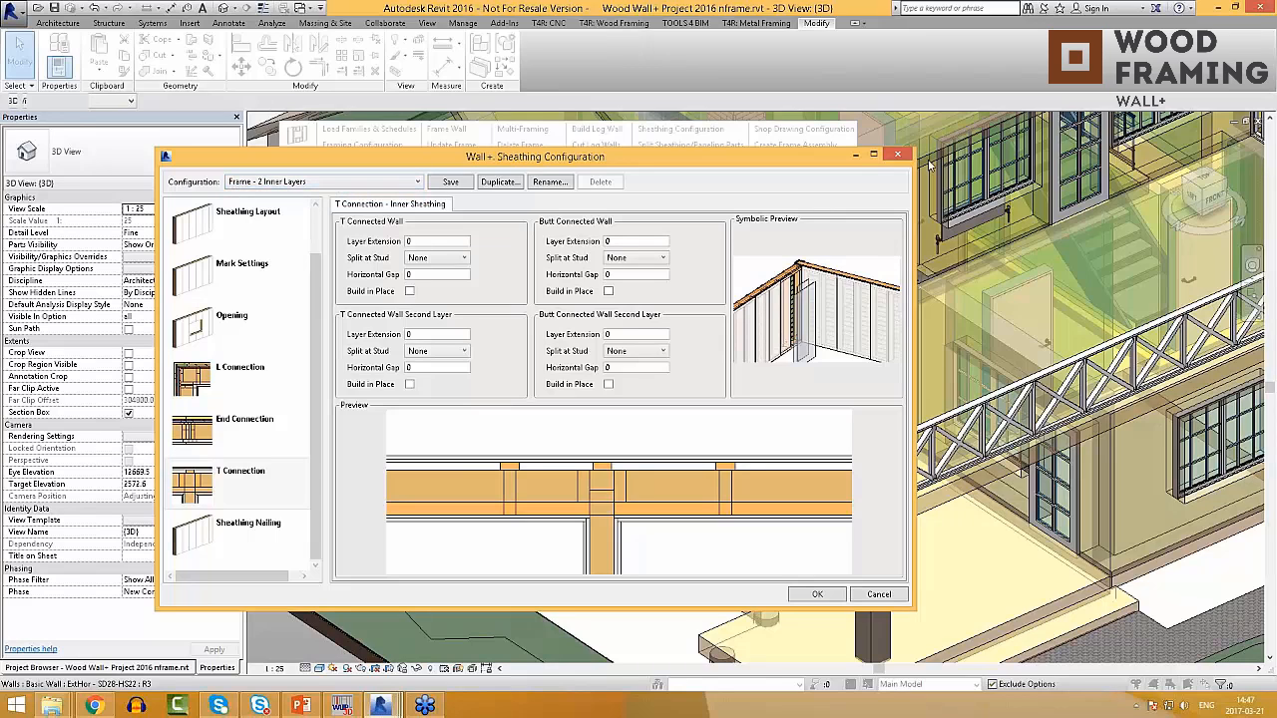
left_click(898, 155)
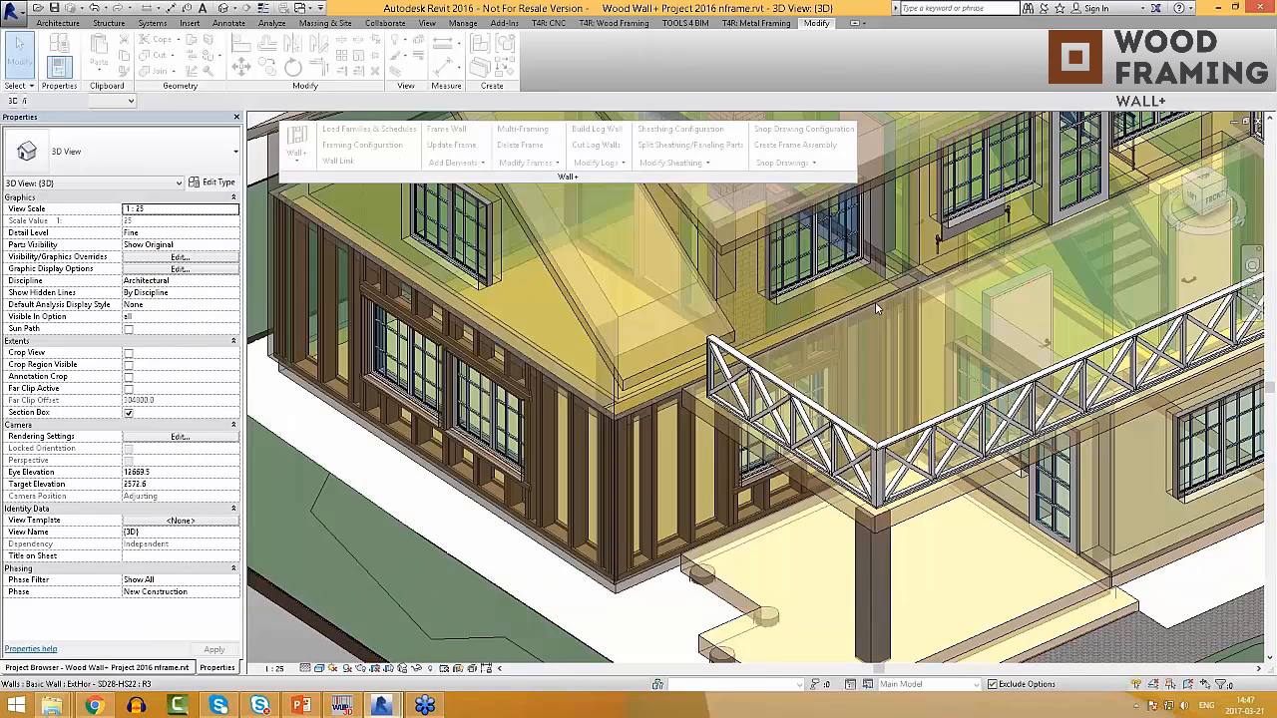
Step: Split the sheathing and paneling of the two framed walls at the terrace corner into parts
left_click(579, 560)
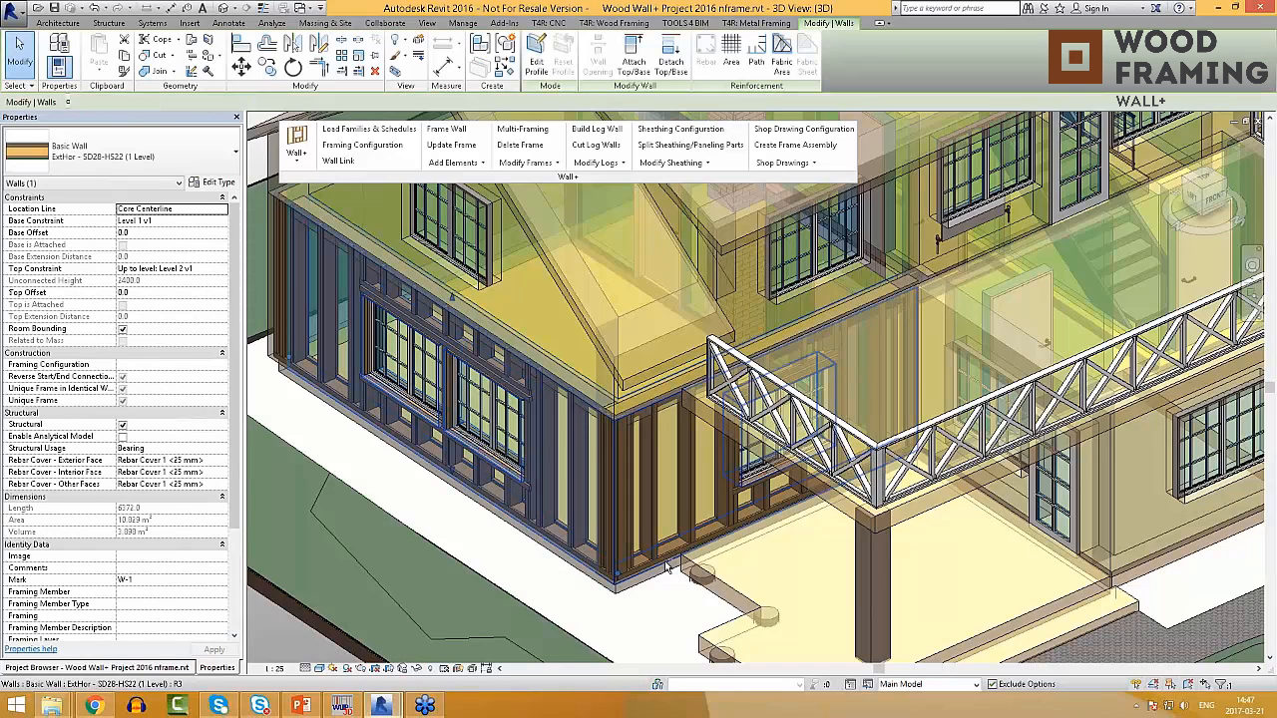
left_click(666, 566, "ctrl")
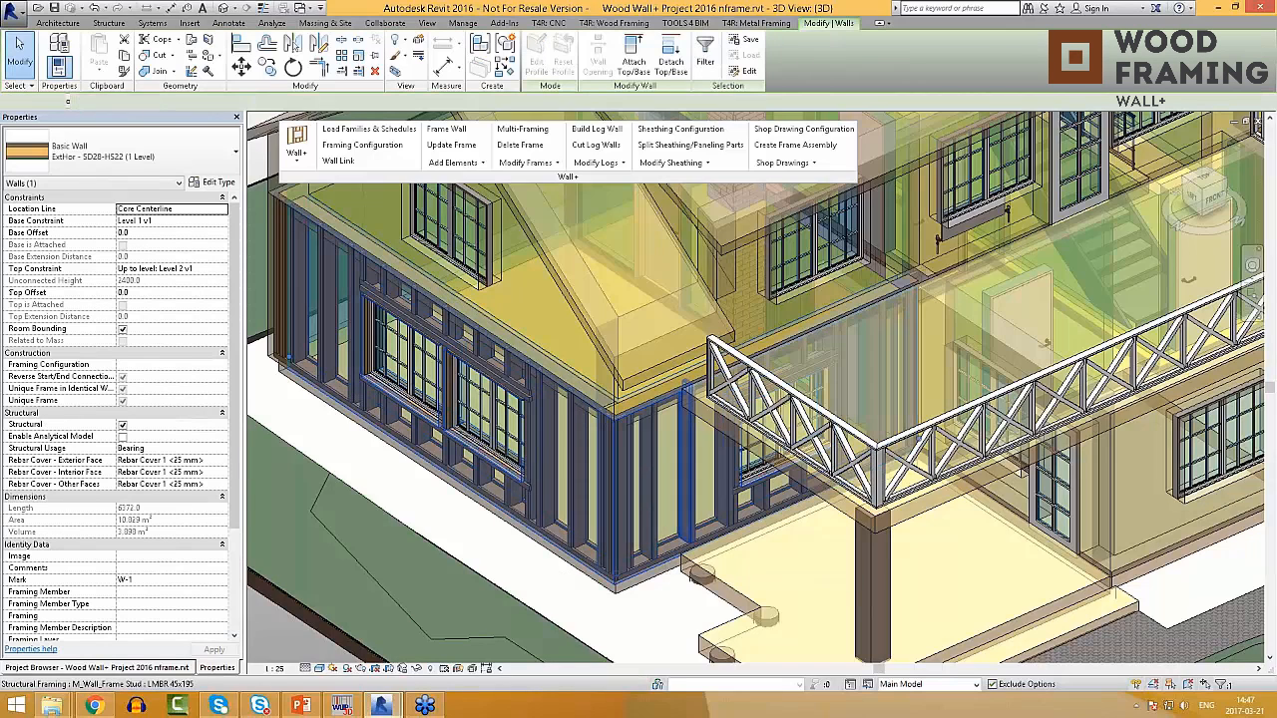
left_click(689, 145)
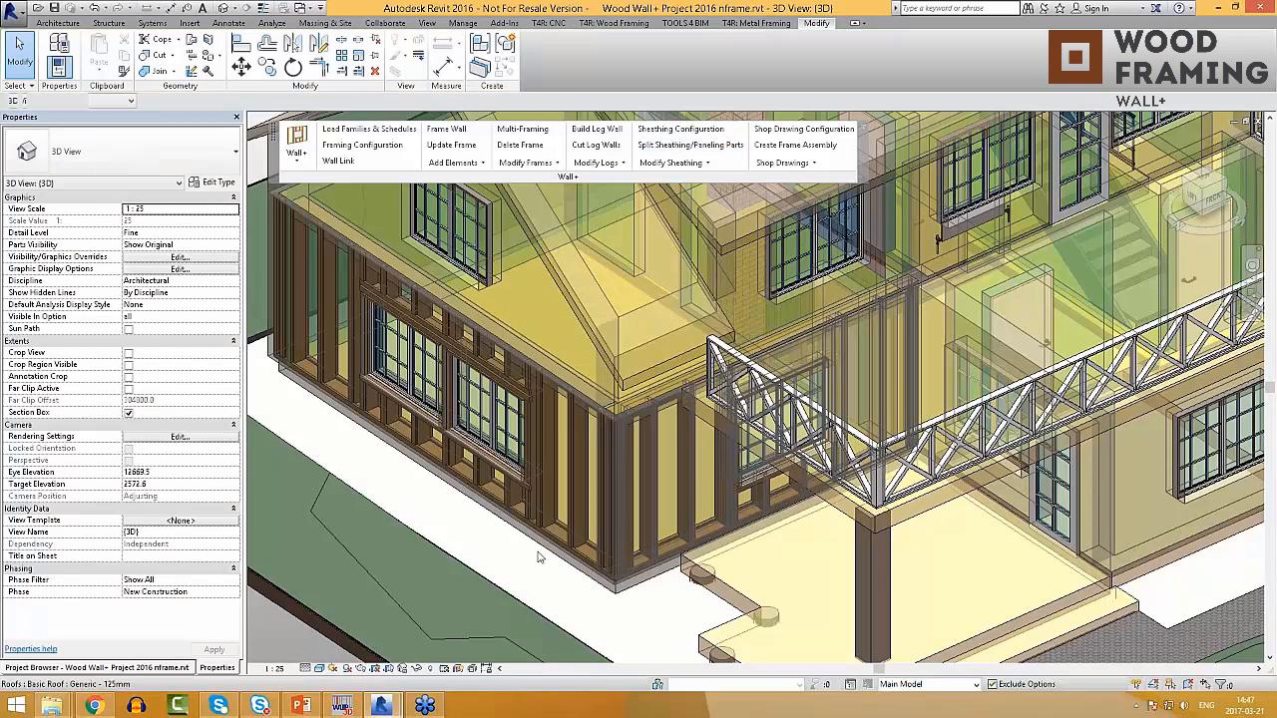
Step: Set the 3D view's parts visibility to Show Parts and examine the sheathing parts near the terrace corner of the two-window wall
left_click(150, 244)
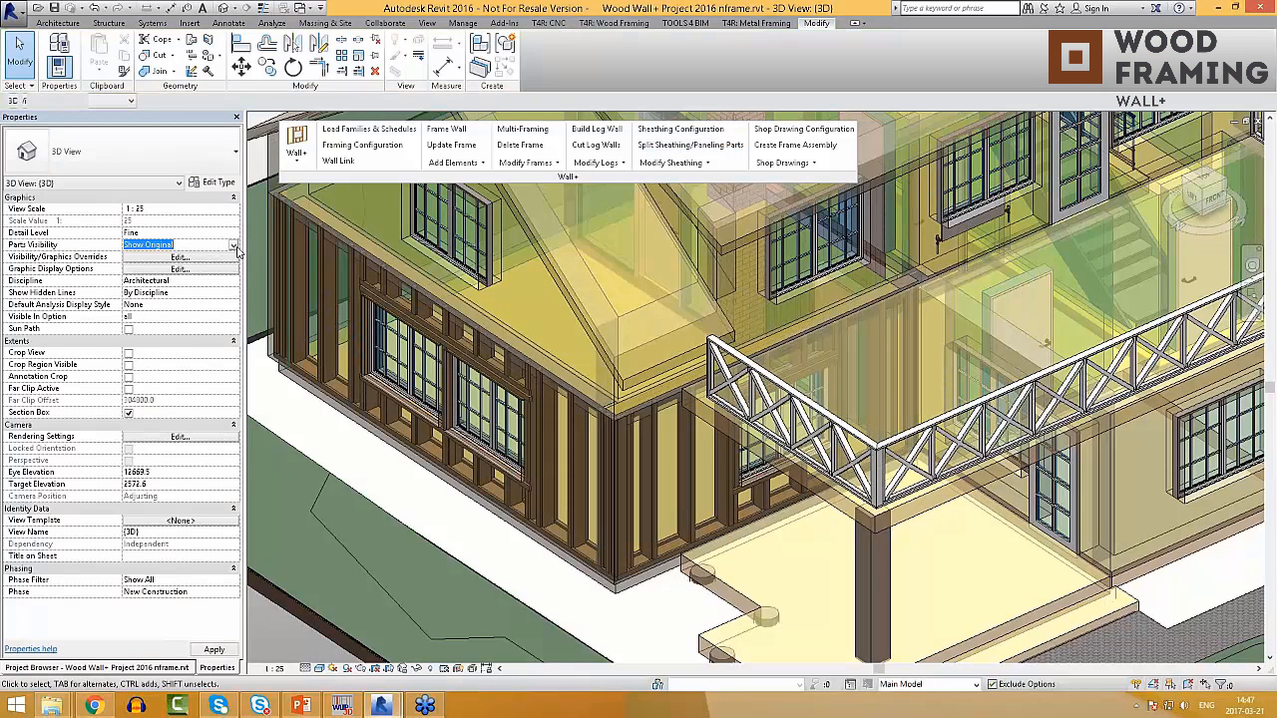
left_click(147, 246)
left_click(142, 257)
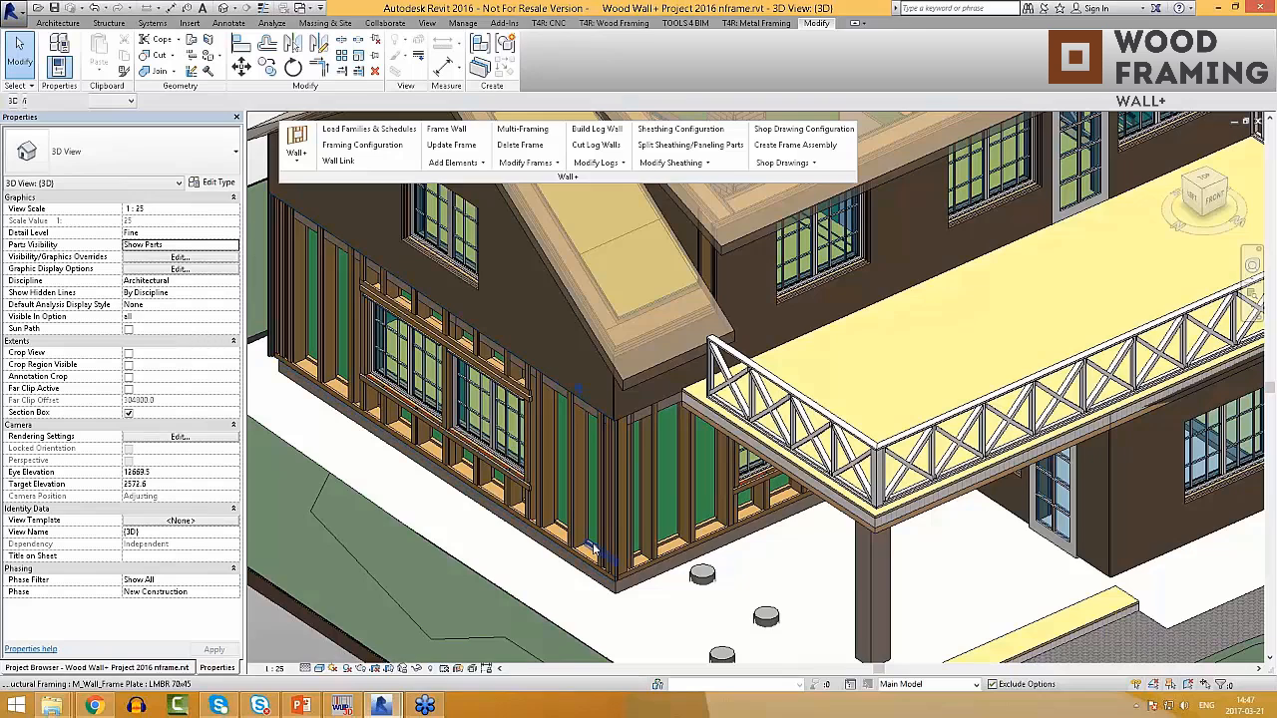
key("Tab")
key("Tab")
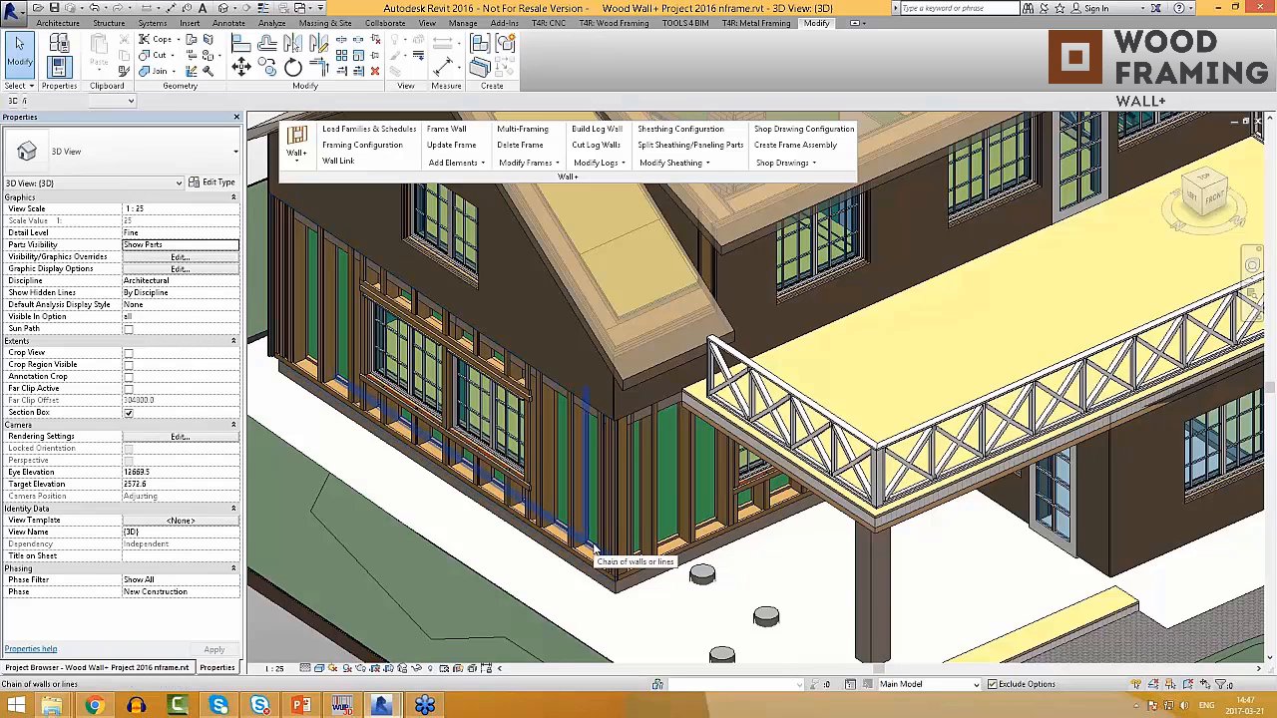
left_click(594, 547)
scroll(598, 554, "up", 1)
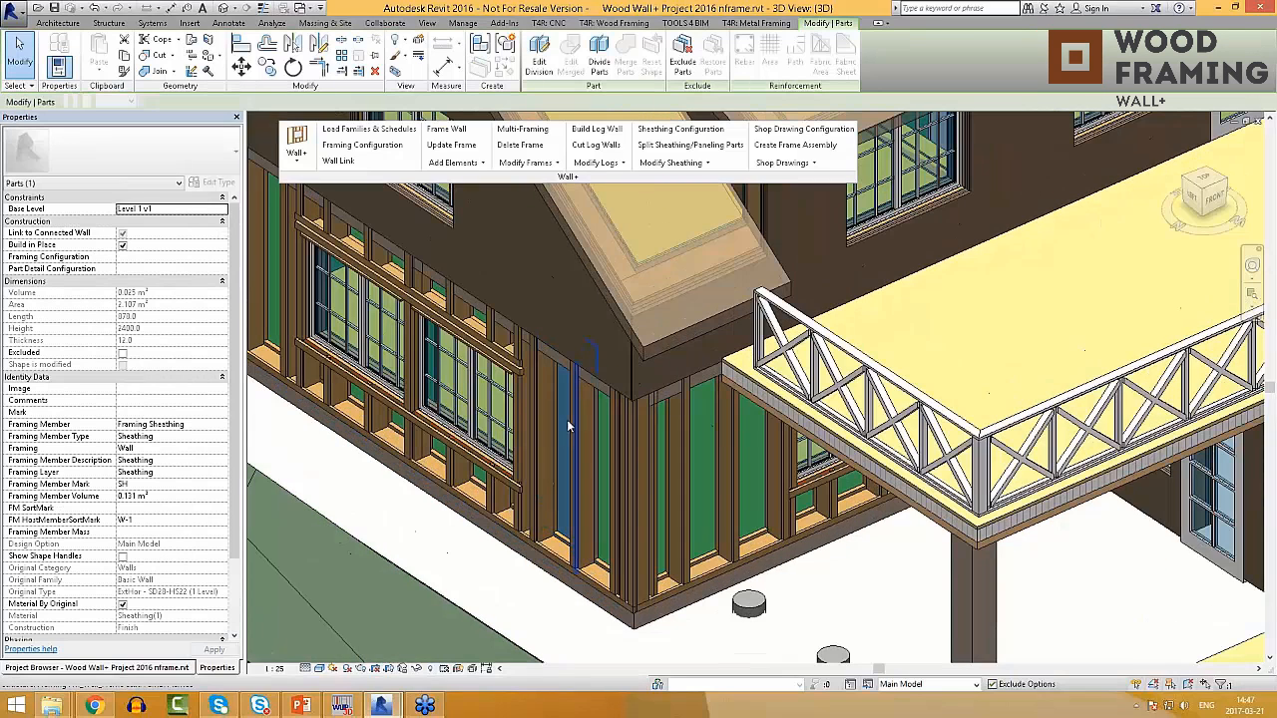
key("Tab")
key("Tab")
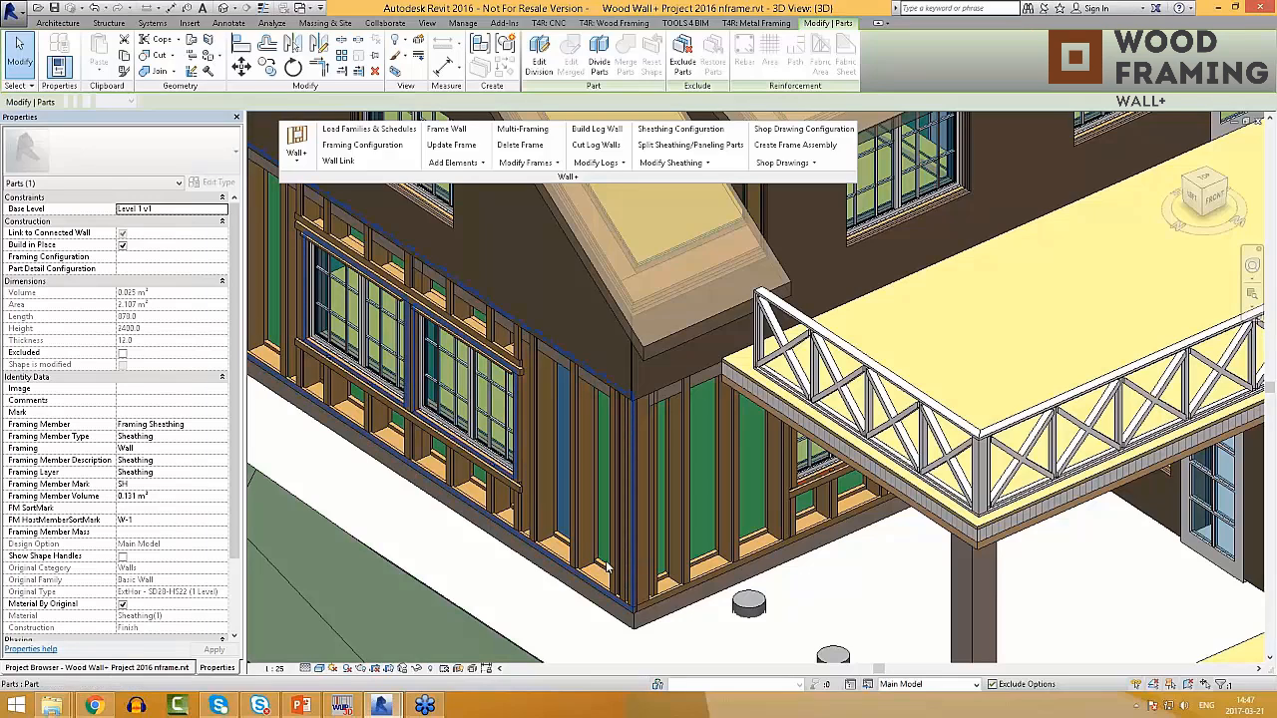
left_click(604, 567)
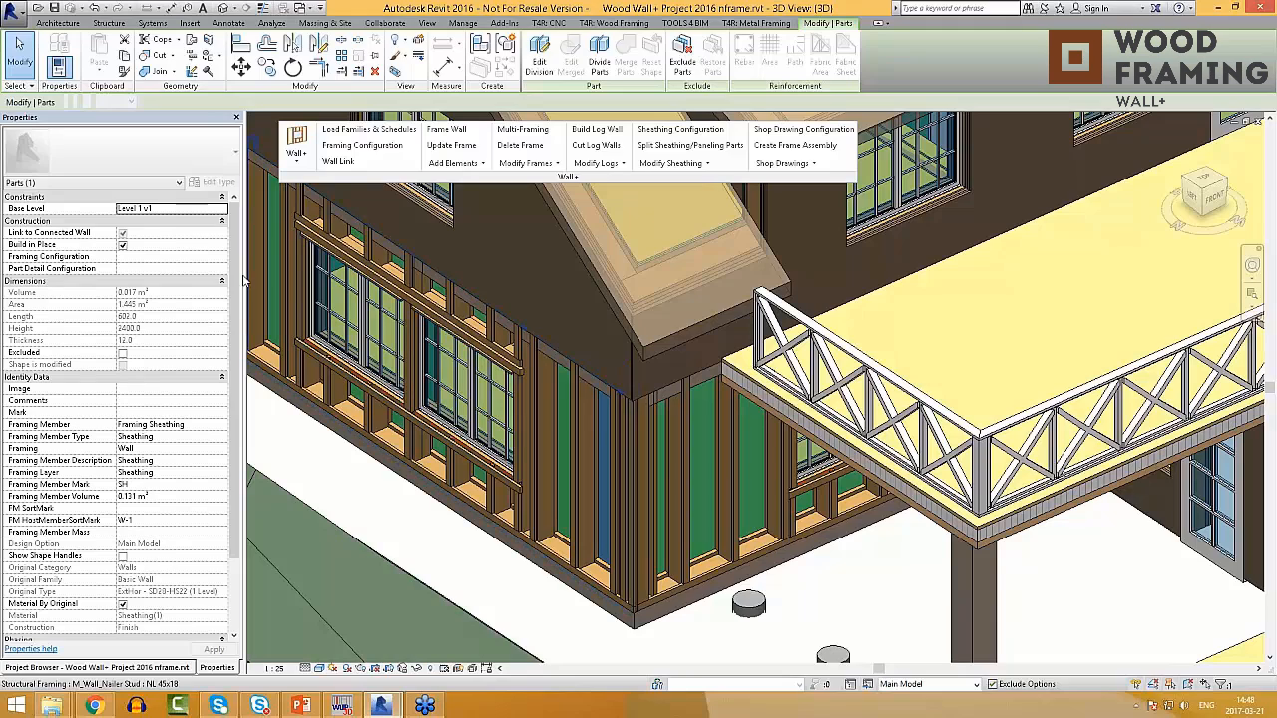
Step: Clear the part selection and set the 3D view's parts visibility to Show Original
key("Escape")
left_click(164, 245)
left_click(233, 245)
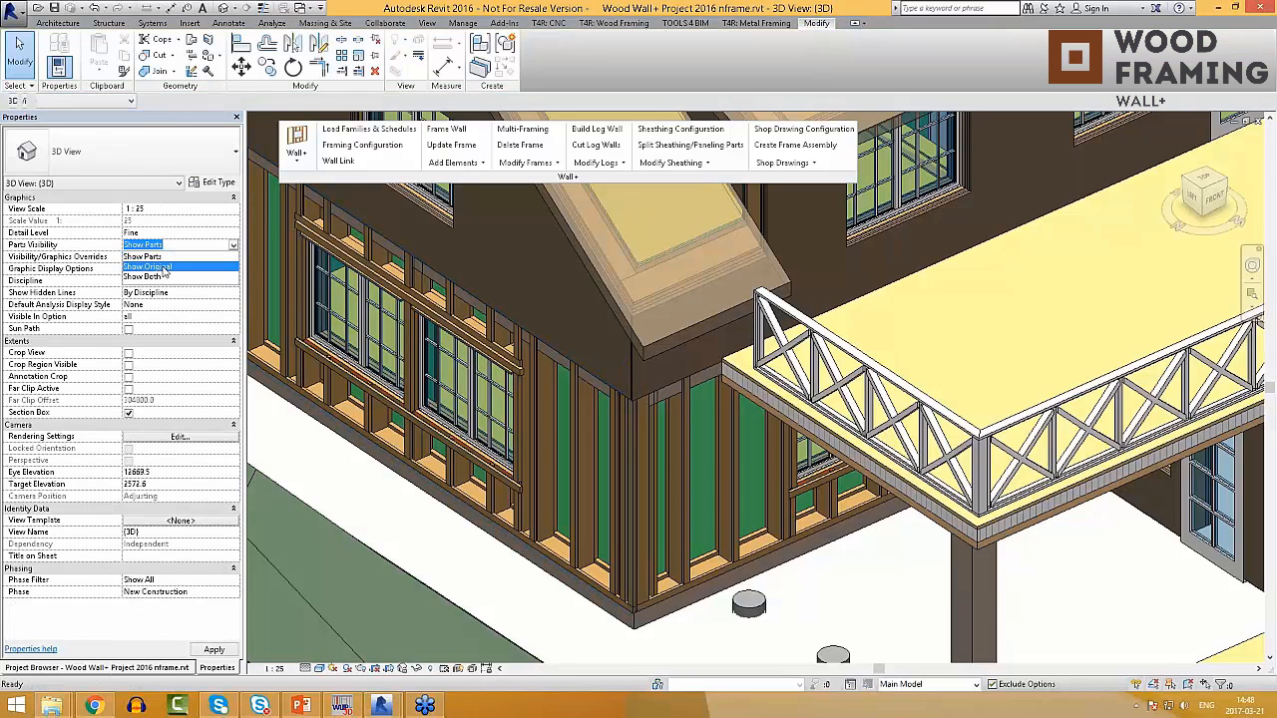
left_click(164, 270)
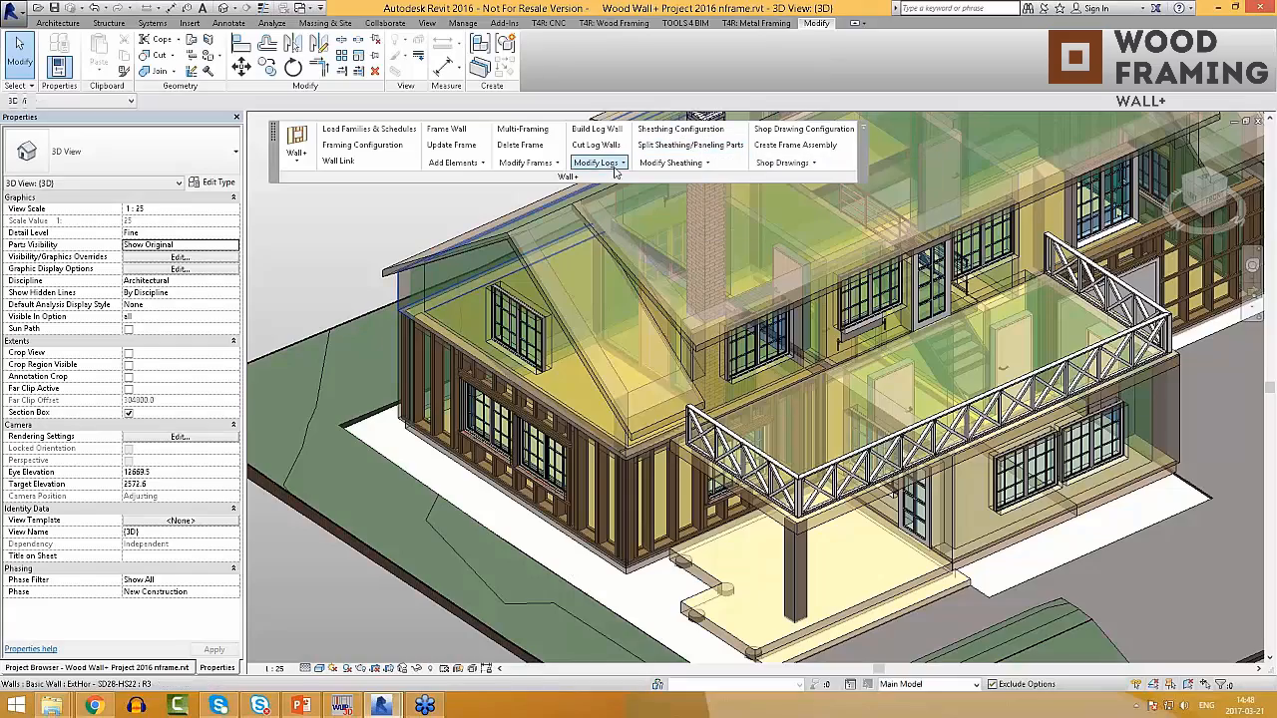
Step: Split the sheathing and paneling of the two framed walls at the garage corner into parts
scroll(818, 429, "down", 3)
middle_click_drag(856, 509, 655, 513, "shift")
middle_click_drag(832, 599, 663, 522)
scroll(663, 521, "up", 2)
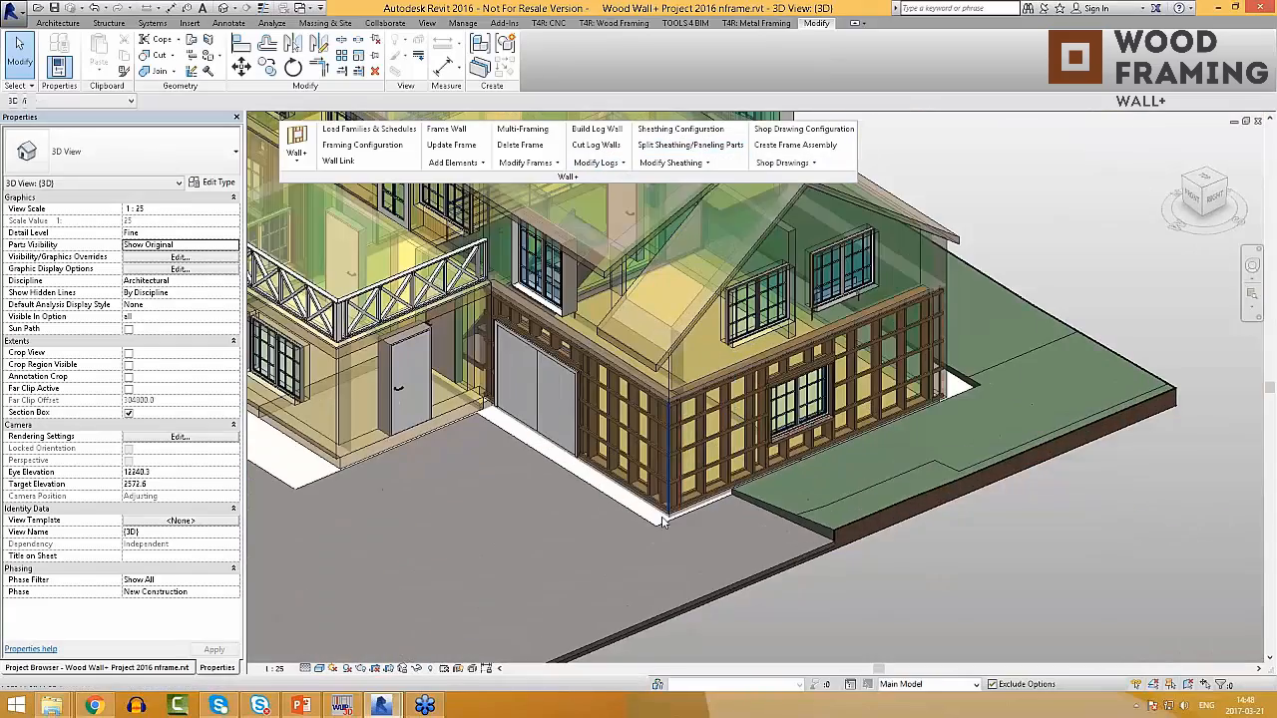
scroll(664, 522, "up", 1)
left_click(671, 493)
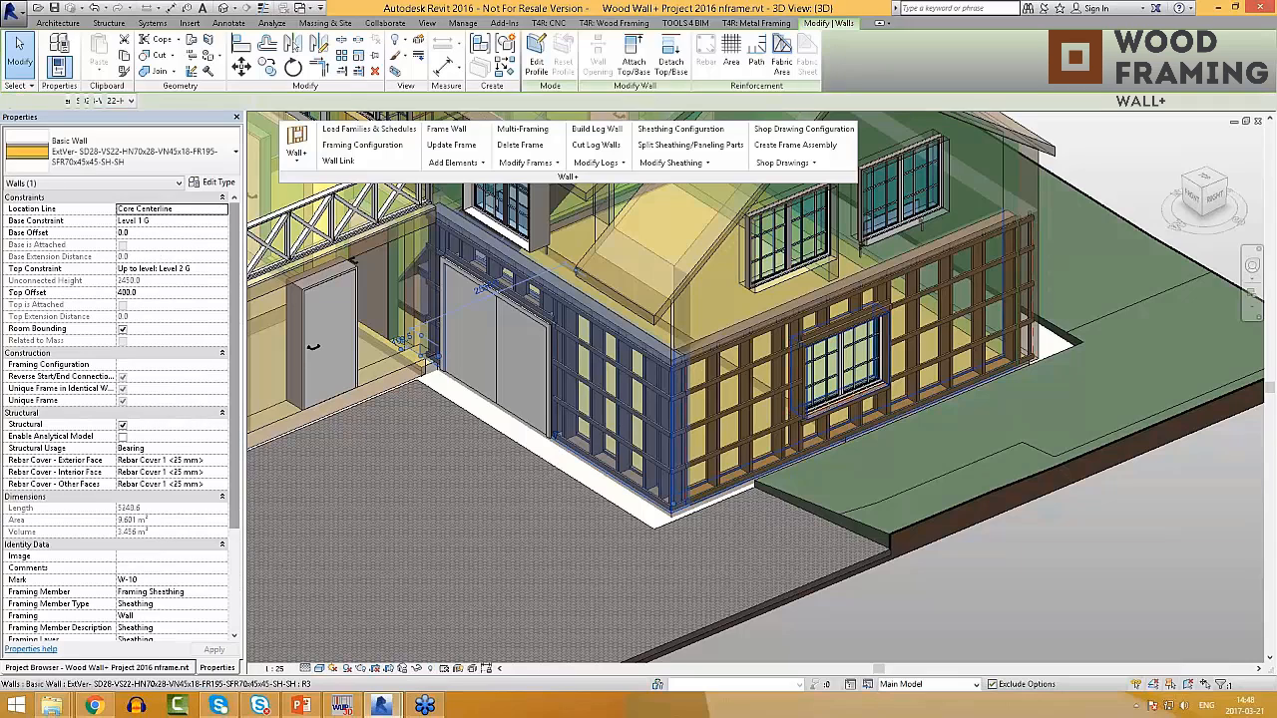
left_click(843, 415, "ctrl")
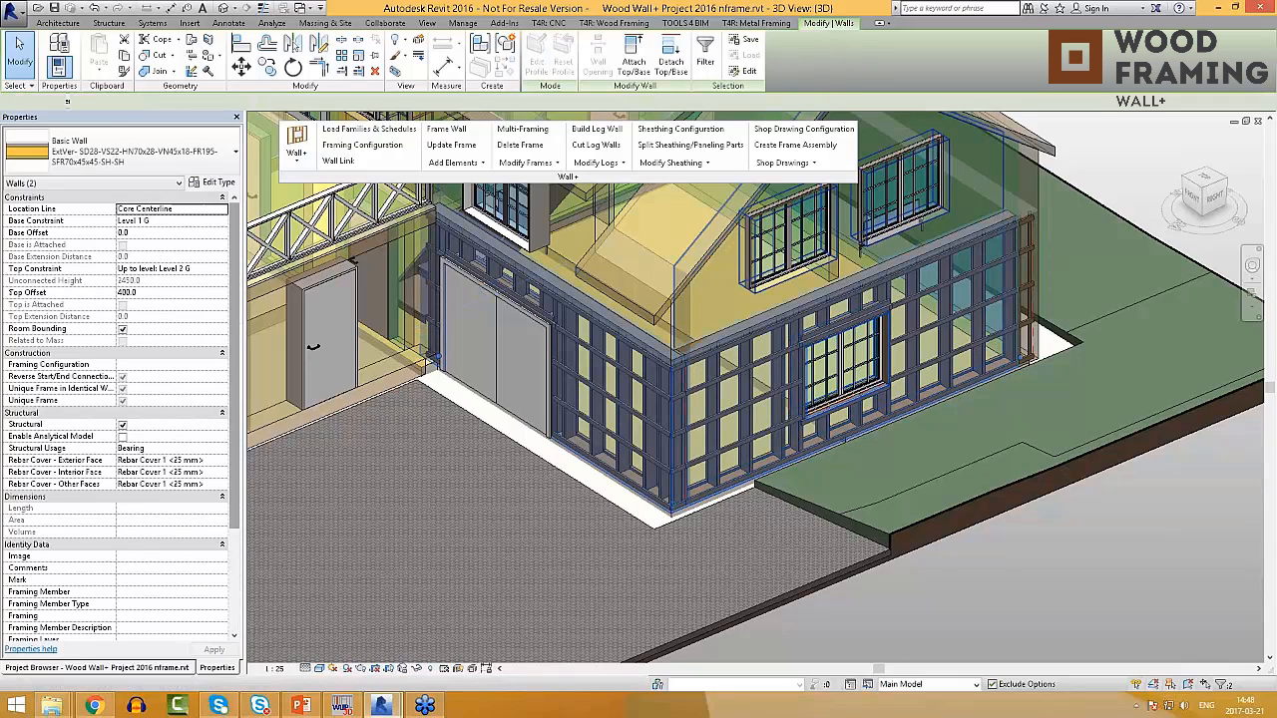
left_click(454, 162)
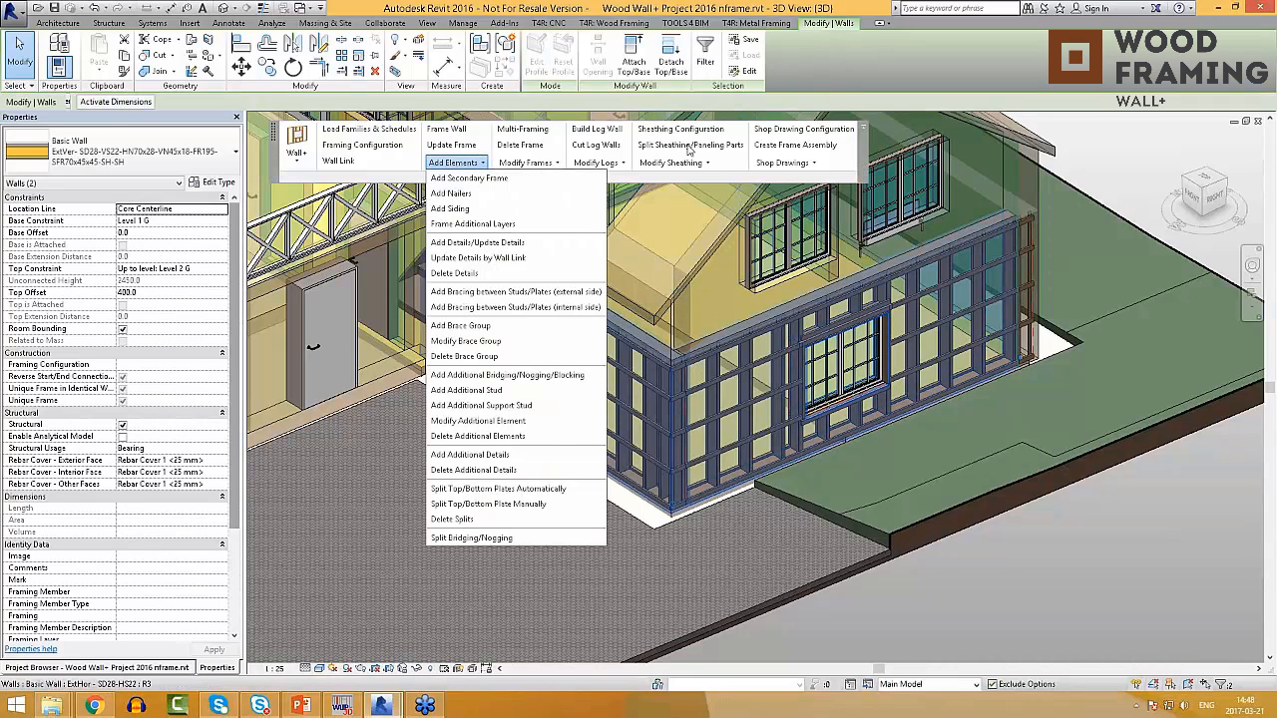
left_click(687, 150)
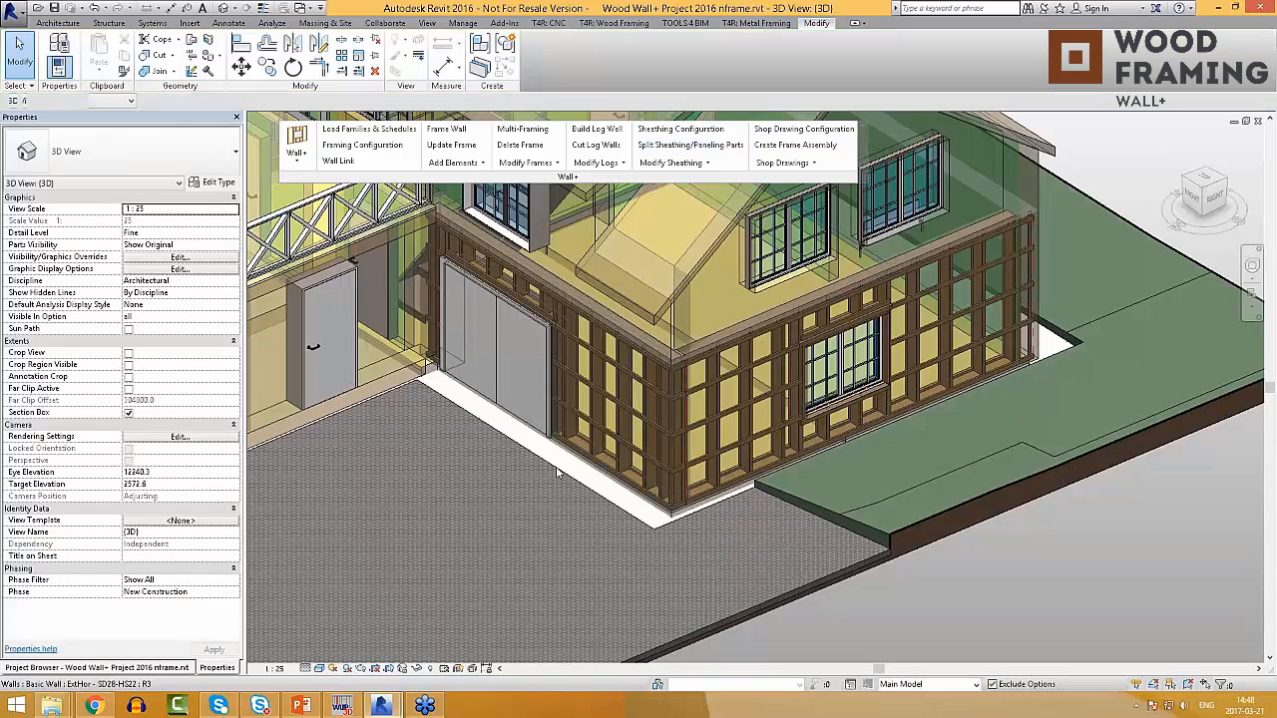
Step: Add siding to the two framed walls at the terrace corner
middle_click_drag(555, 465, 768, 639, "shift")
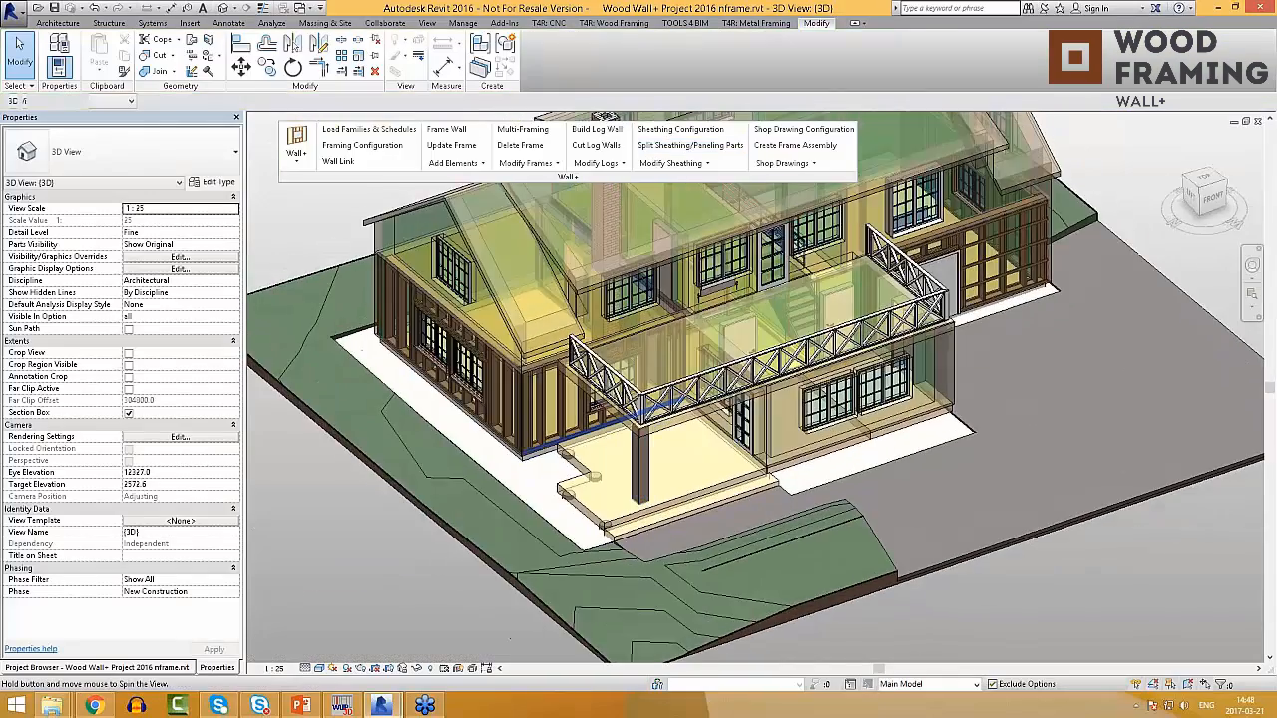
middle_click_drag(510, 639, 569, 624, "shift")
scroll(565, 399, "up", 2)
middle_click_drag(688, 511, 720, 561)
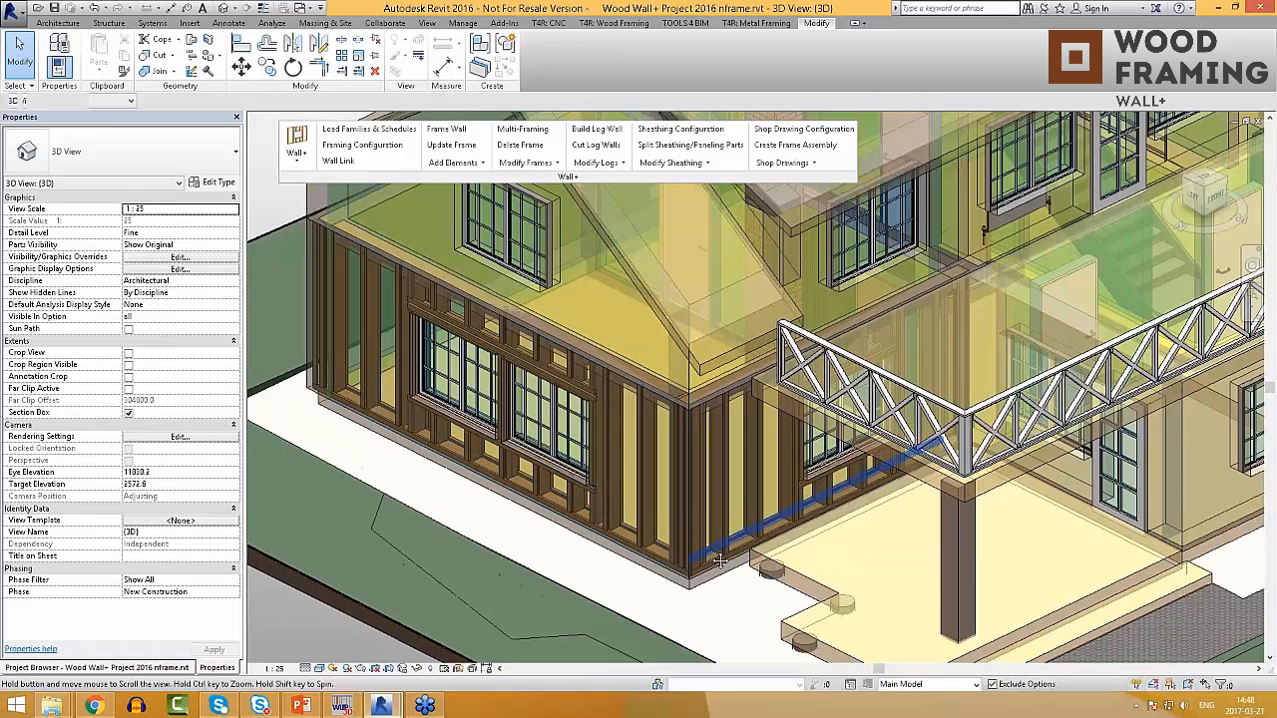
left_click(442, 165)
left_click(456, 207)
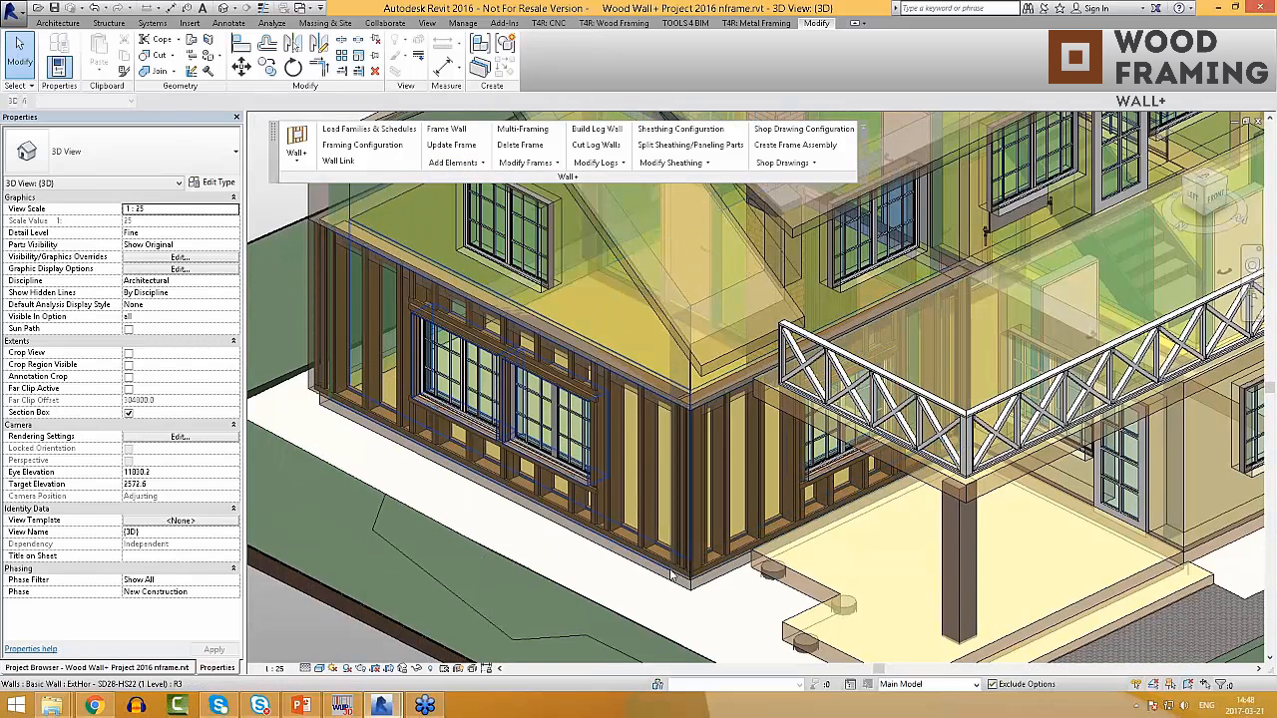
left_click(669, 572)
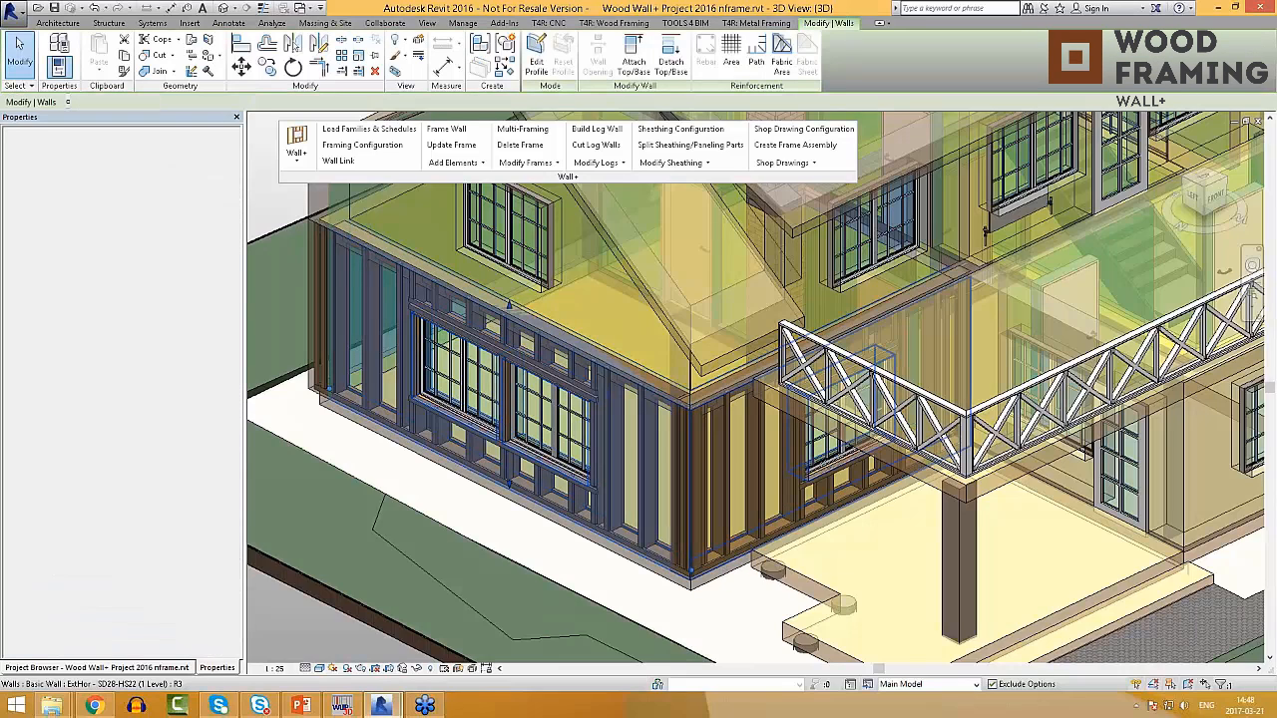
left_click(454, 163)
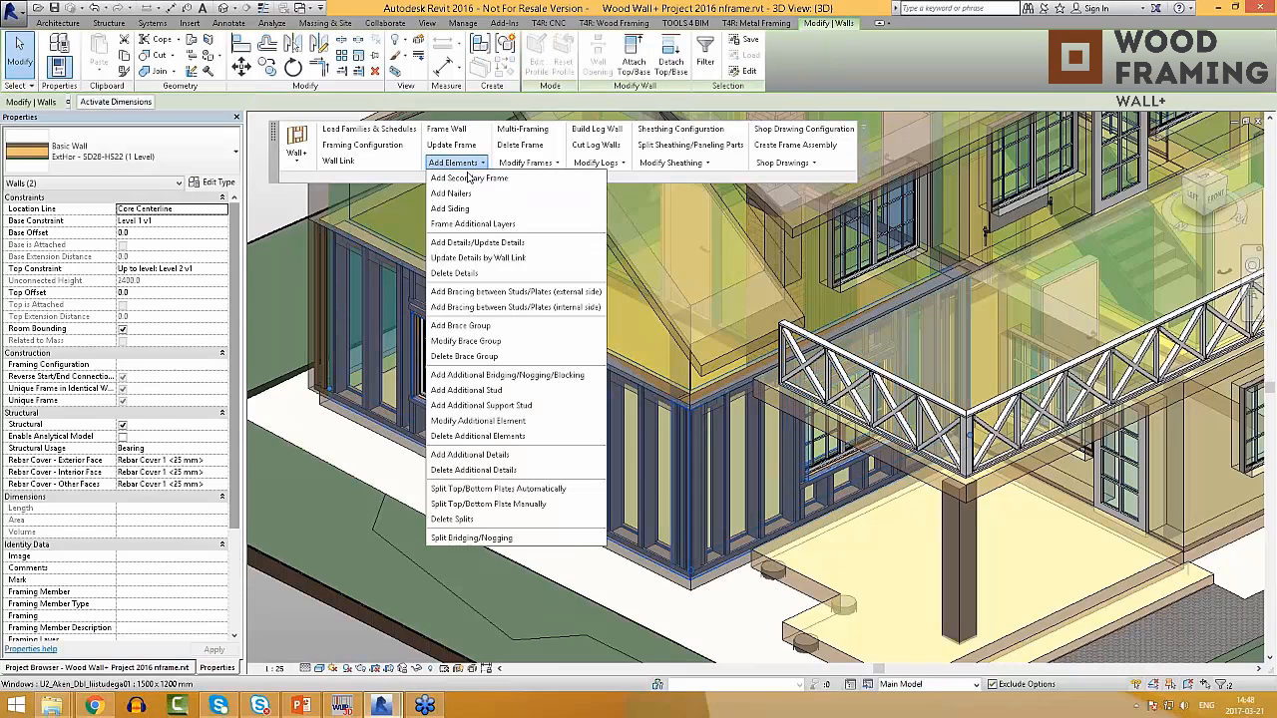
left_click(473, 209)
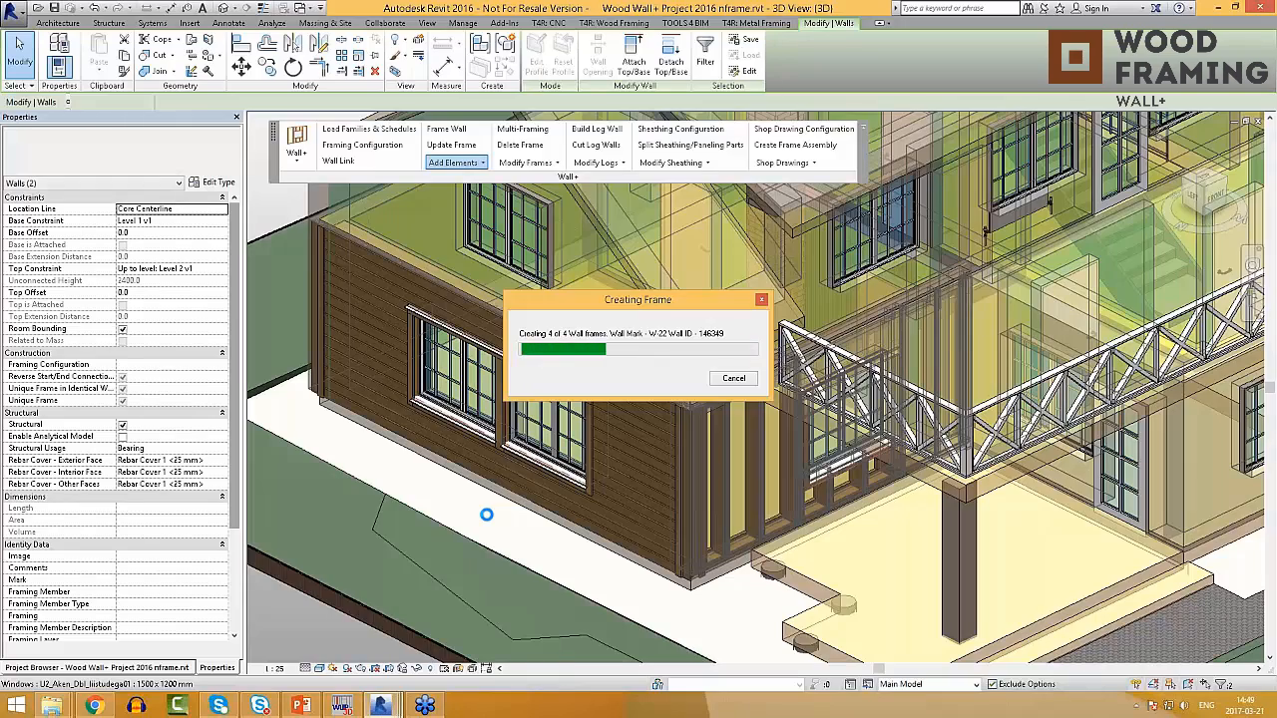
Step: Add siding to the two framed walls at the garage corner, deleting the instances that cannot be cut out of their host
scroll(484, 517, "down", 5)
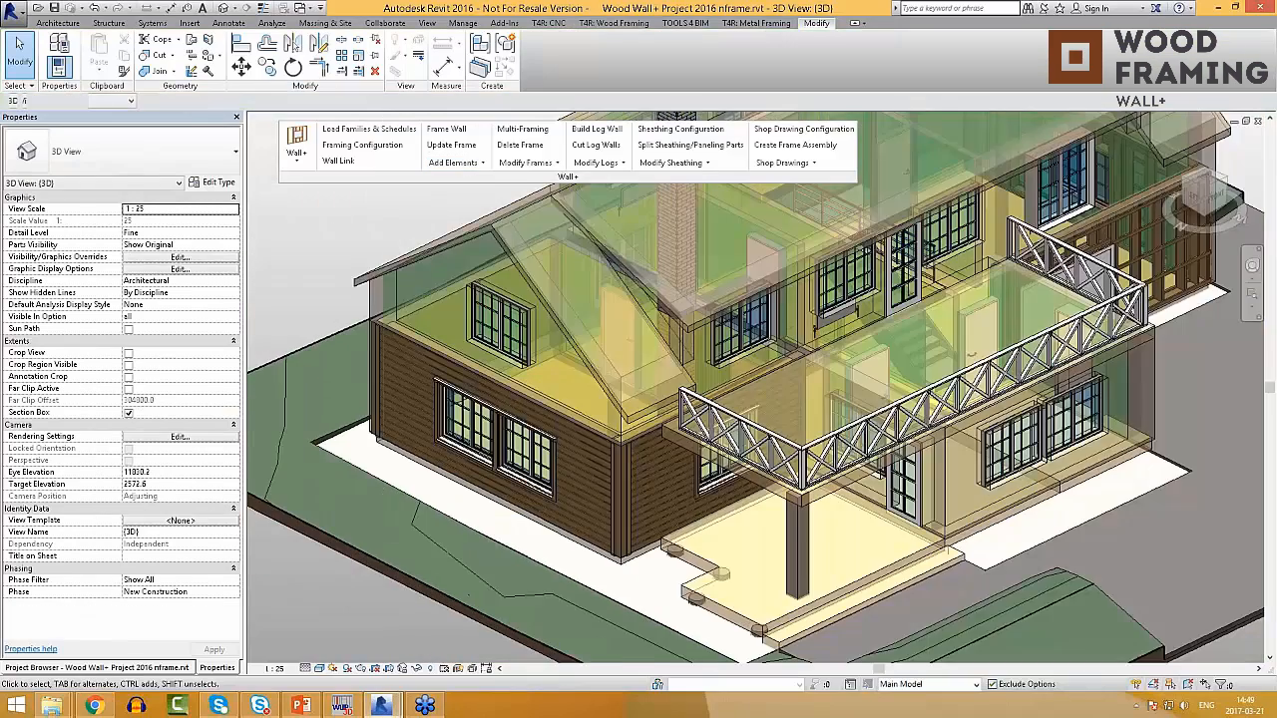
scroll(560, 569, "up", 6)
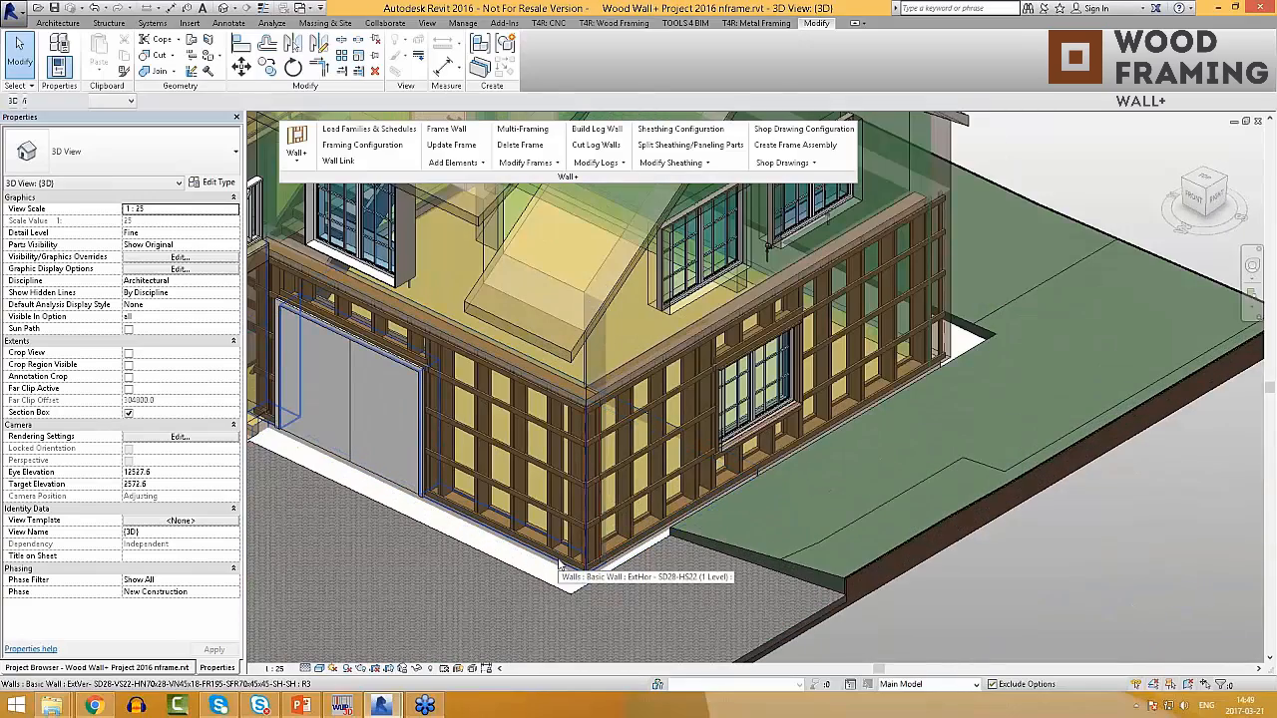
left_click(571, 566)
left_click(698, 389, "ctrl")
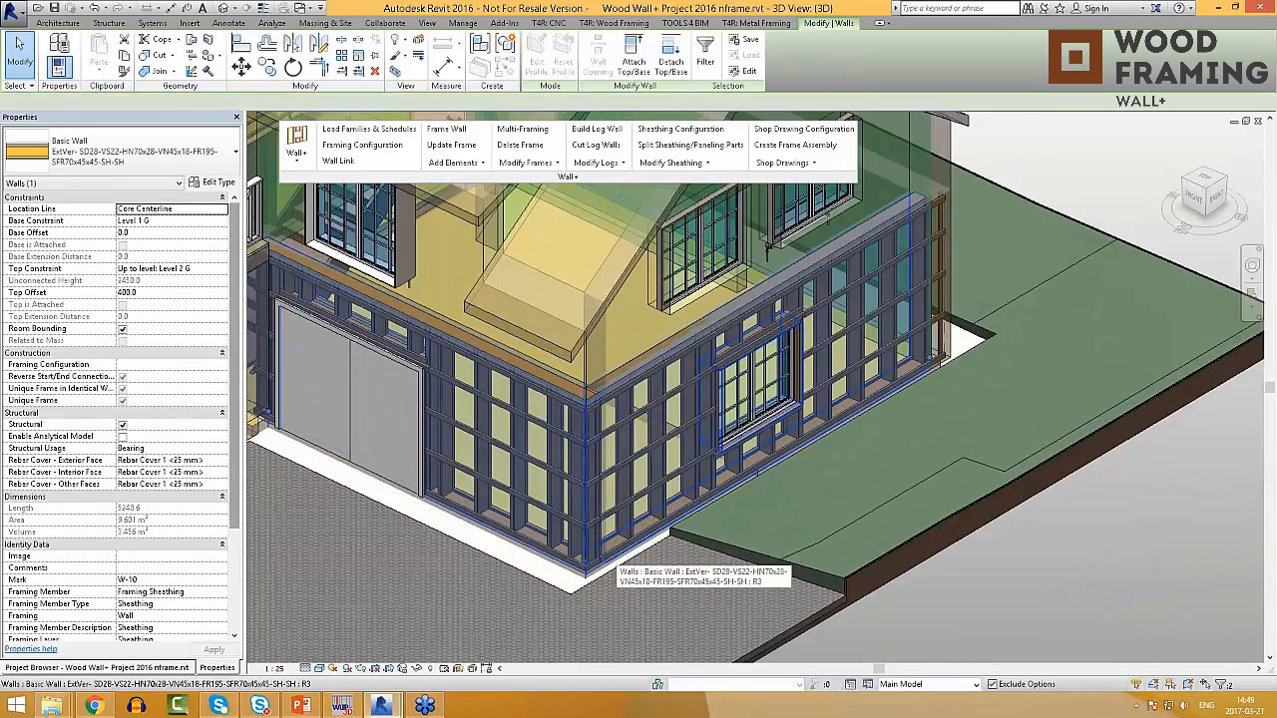
left_click(454, 162)
left_click(459, 178)
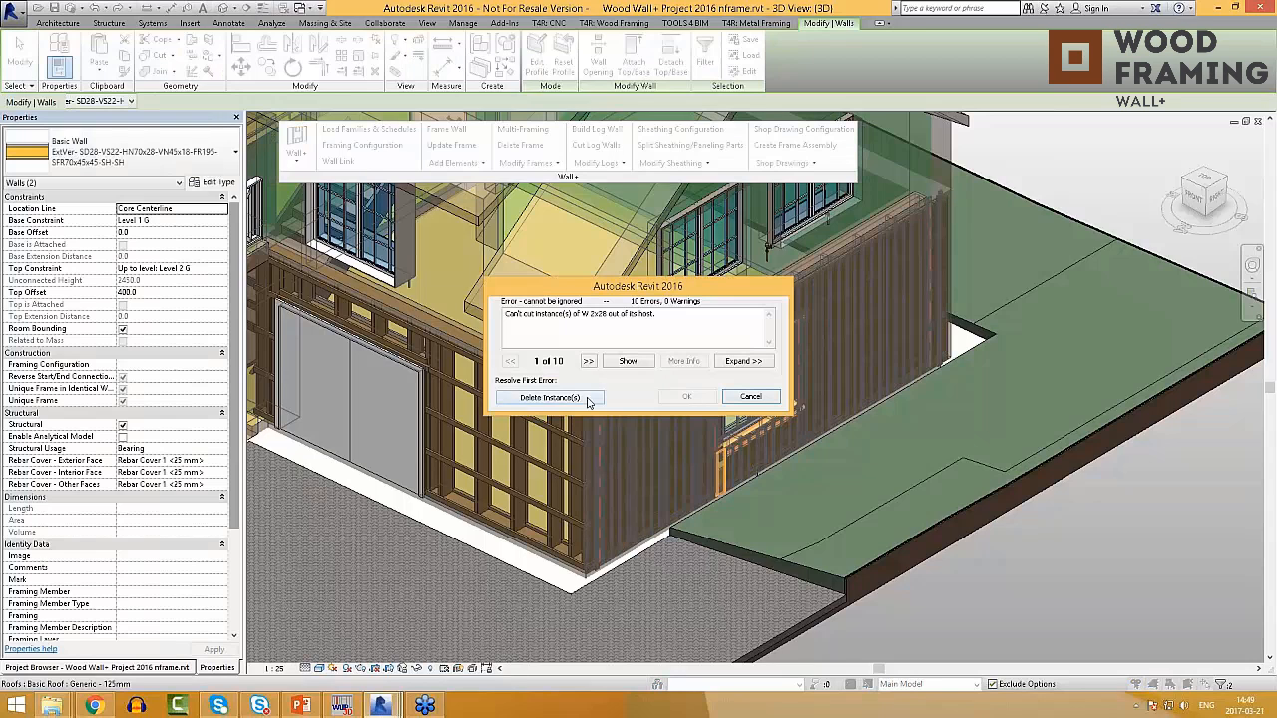
left_click(550, 397)
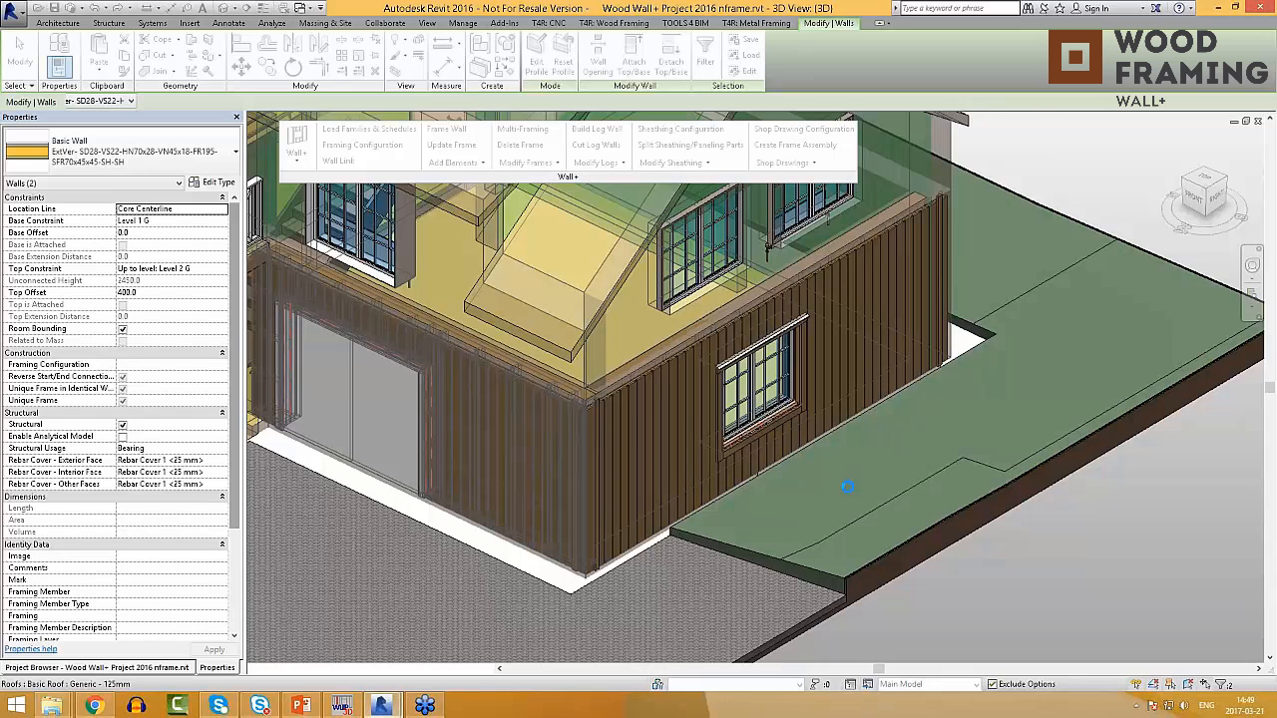
Step: Examine the siding on the garage corner walls and the terrace corner walls from both sides of the house
scroll(684, 603, "down", 3)
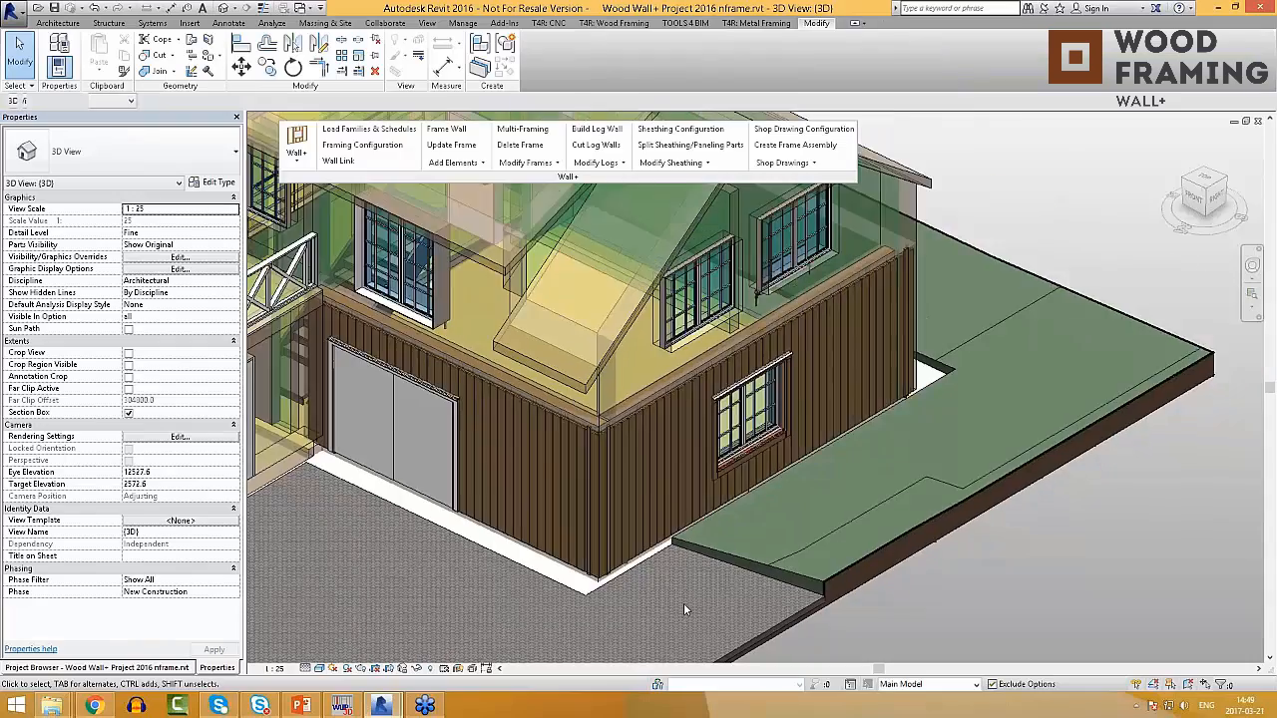
middle_click_drag(685, 607, 644, 635, "shift")
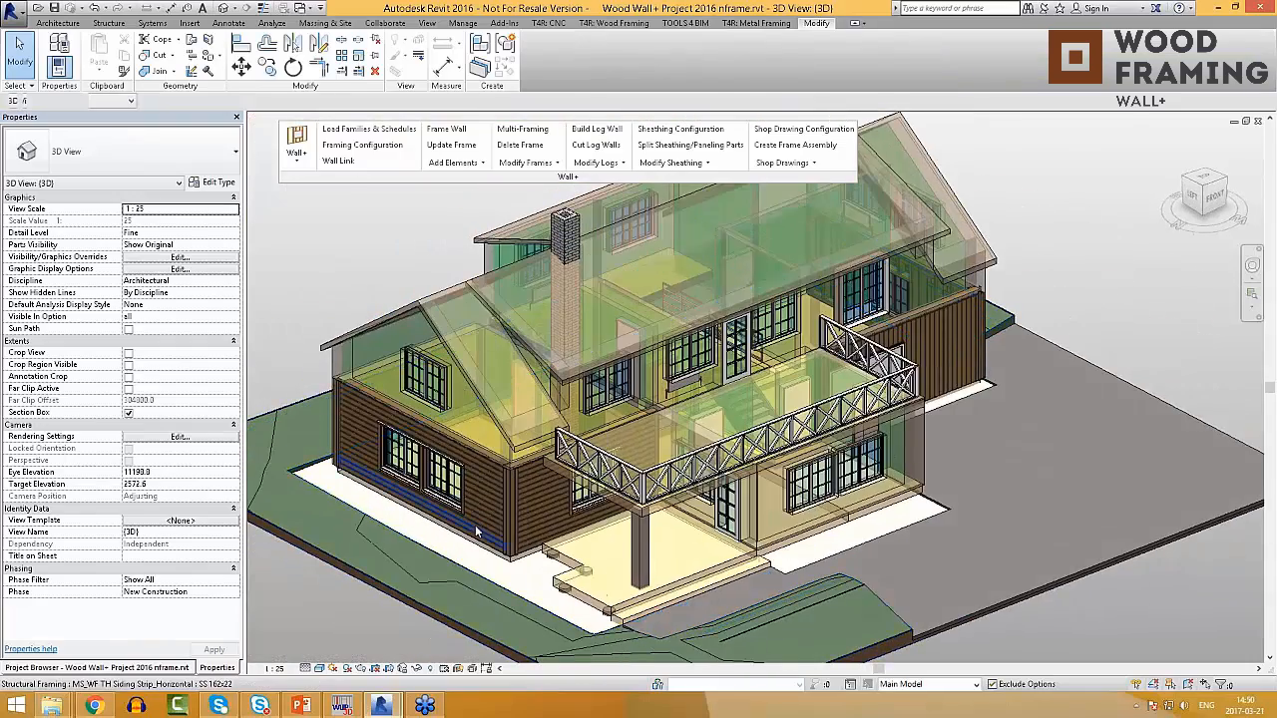
scroll(476, 529, "up", 2)
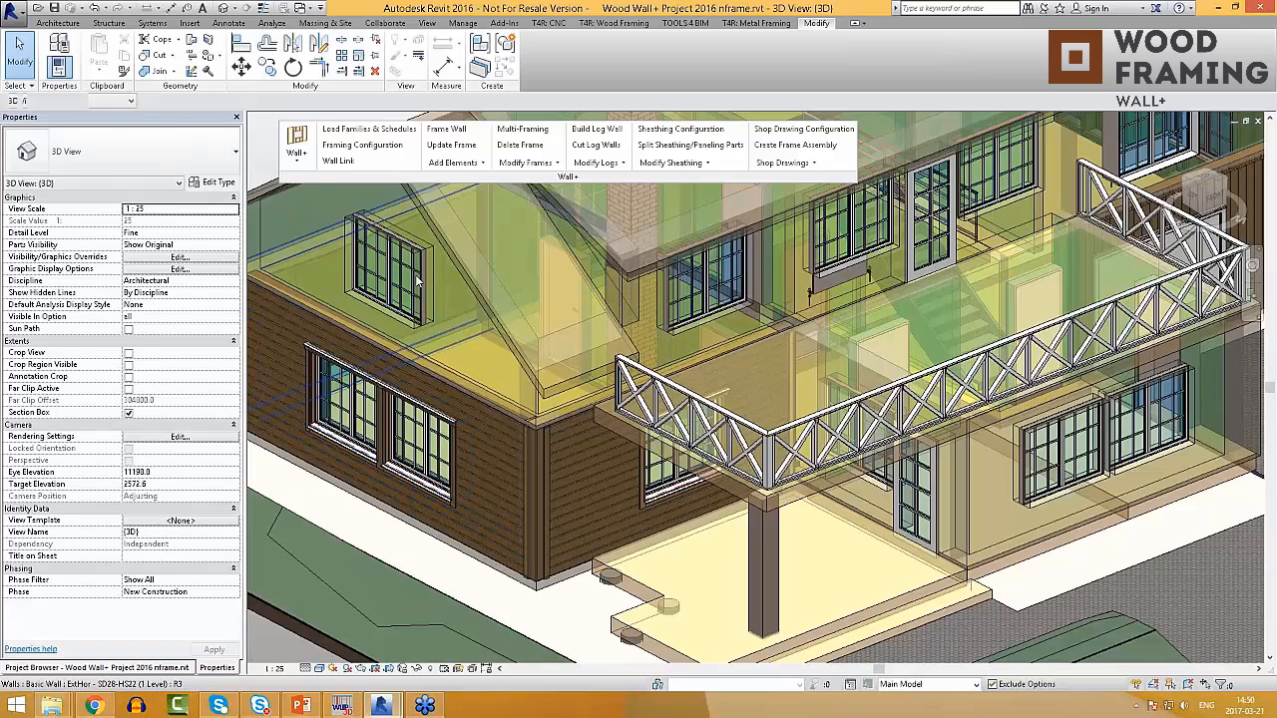
scroll(589, 314, "down", 2)
middle_click_drag(593, 310, 584, 530)
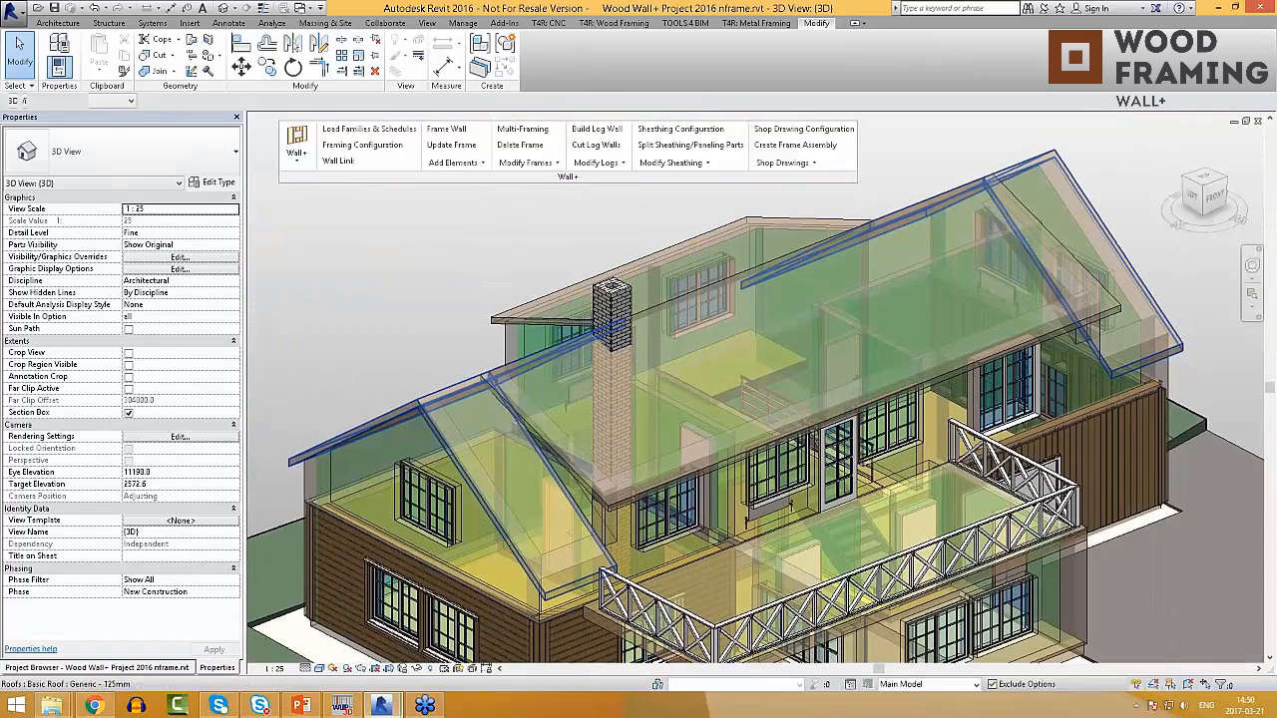
middle_click_drag(536, 420, 638, 514)
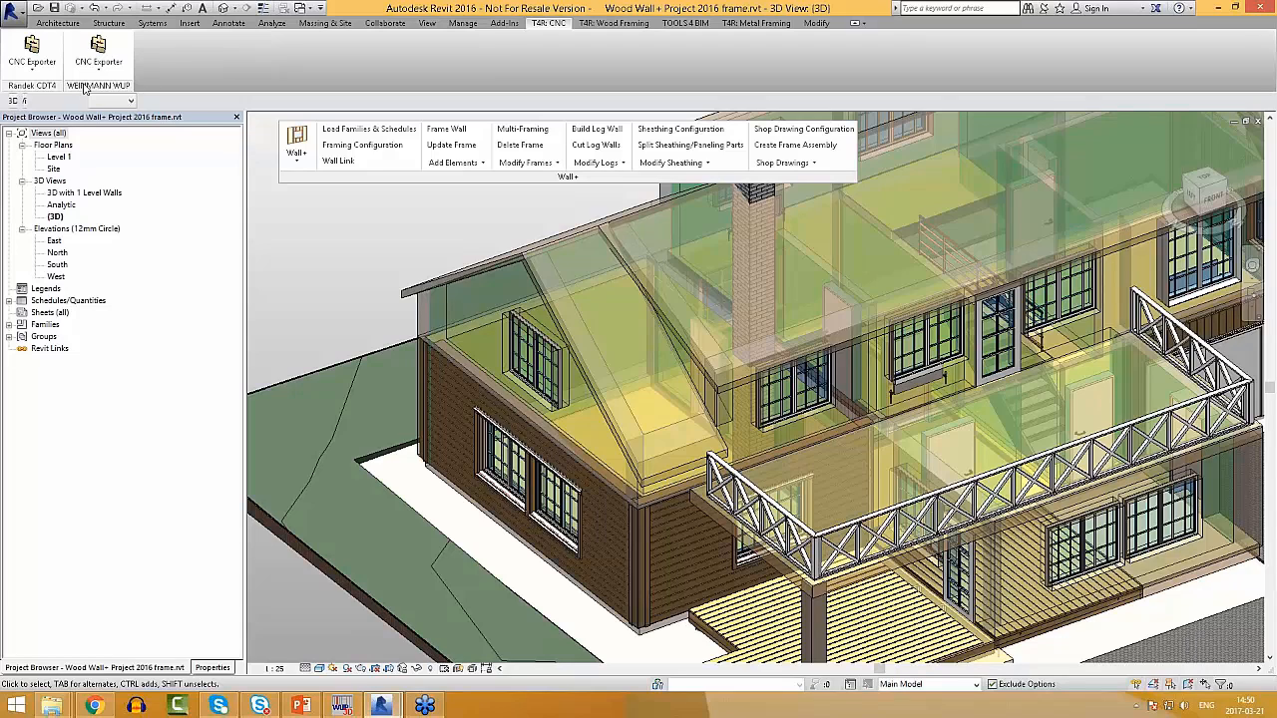
Step: Float the WEINMANN WUP exporter panel over the 3D view and review its Export Setup, keeping the export frame at All Layers
left_click_drag(86, 89, 300, 245)
left_click(308, 232)
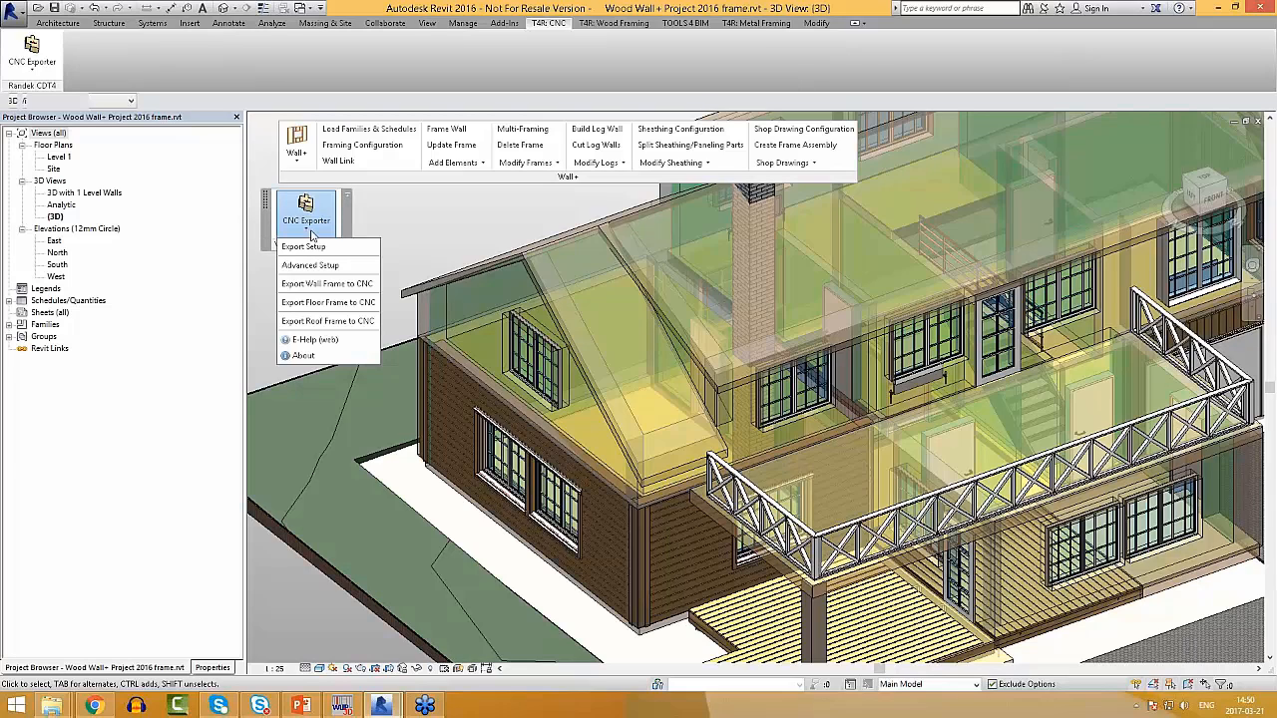
left_click(303, 246)
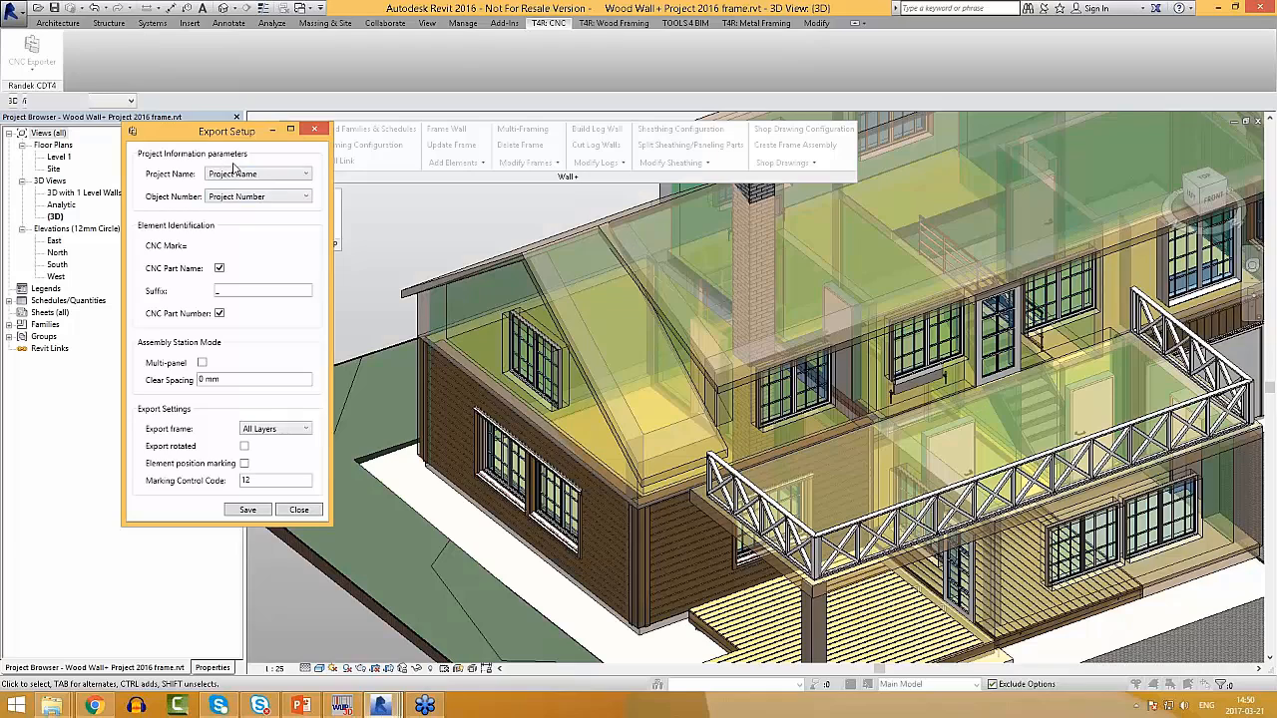
mouse_move(245, 216)
left_click(288, 430)
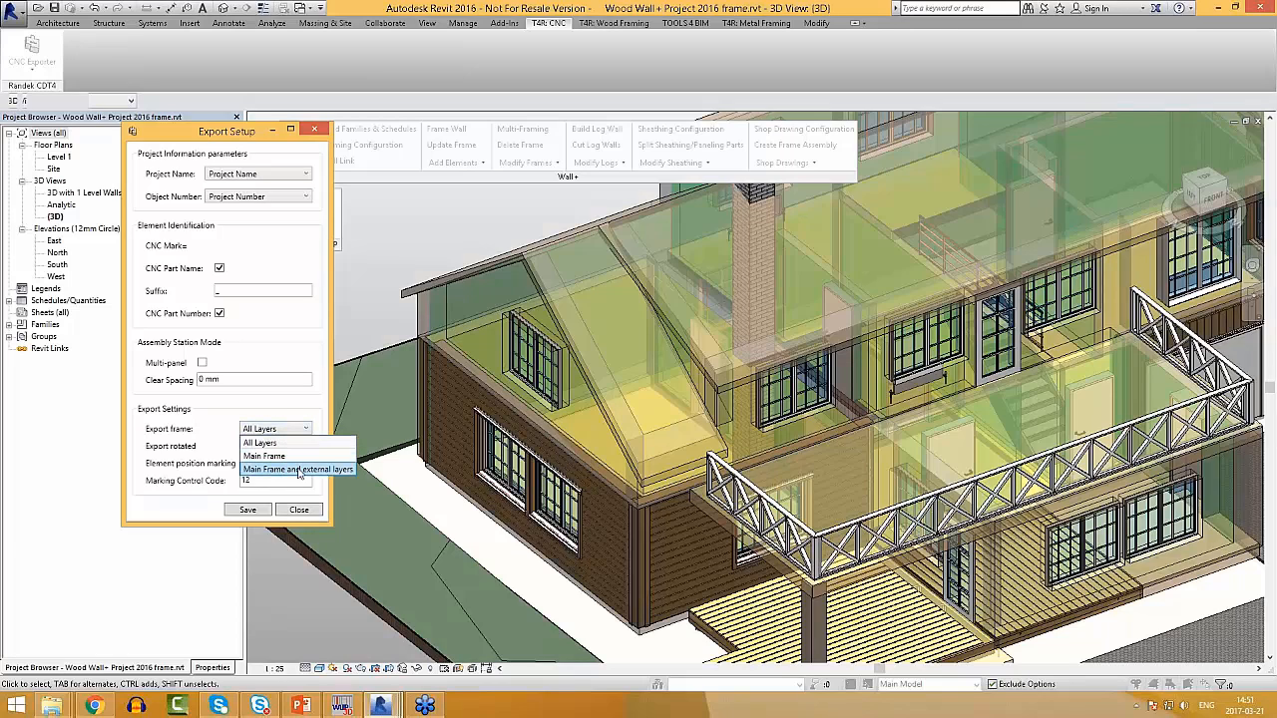
left_click(267, 443)
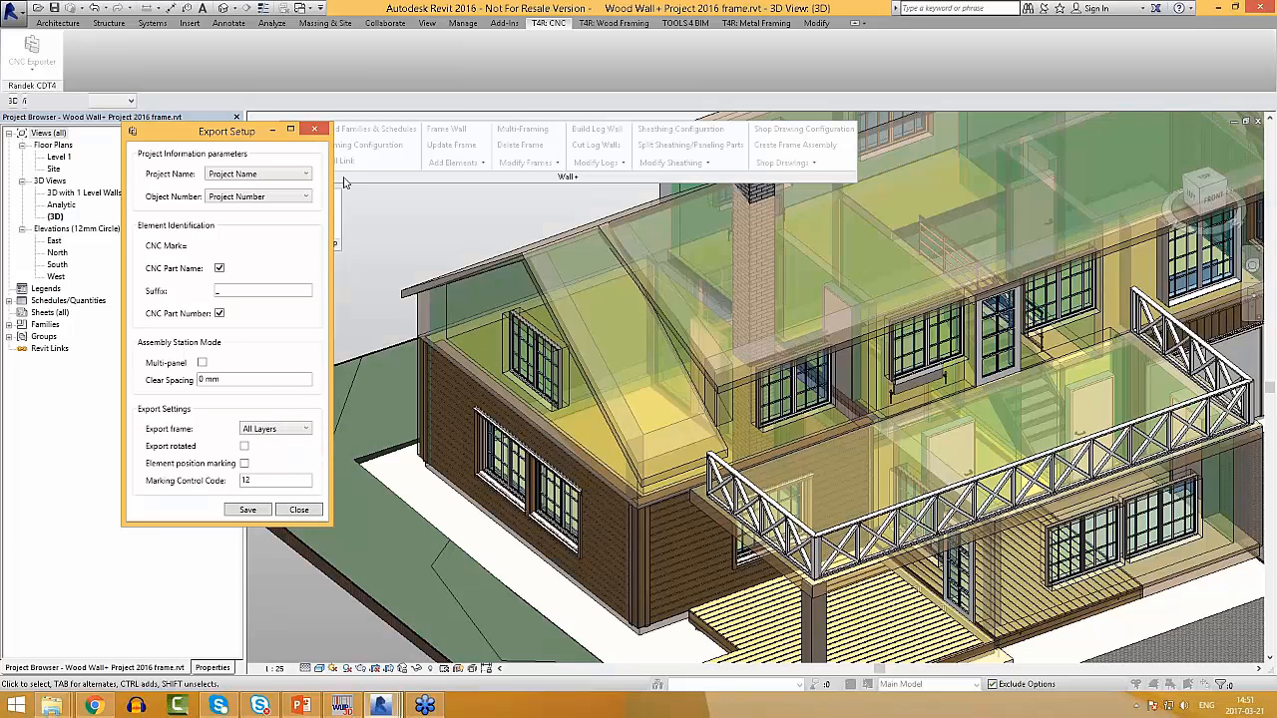
left_click(298, 509)
Step: Review the element identification, membrane nailing and sheathing nailing settings in the WEINMANN WUP exporter's Advanced Setup
left_click(304, 225)
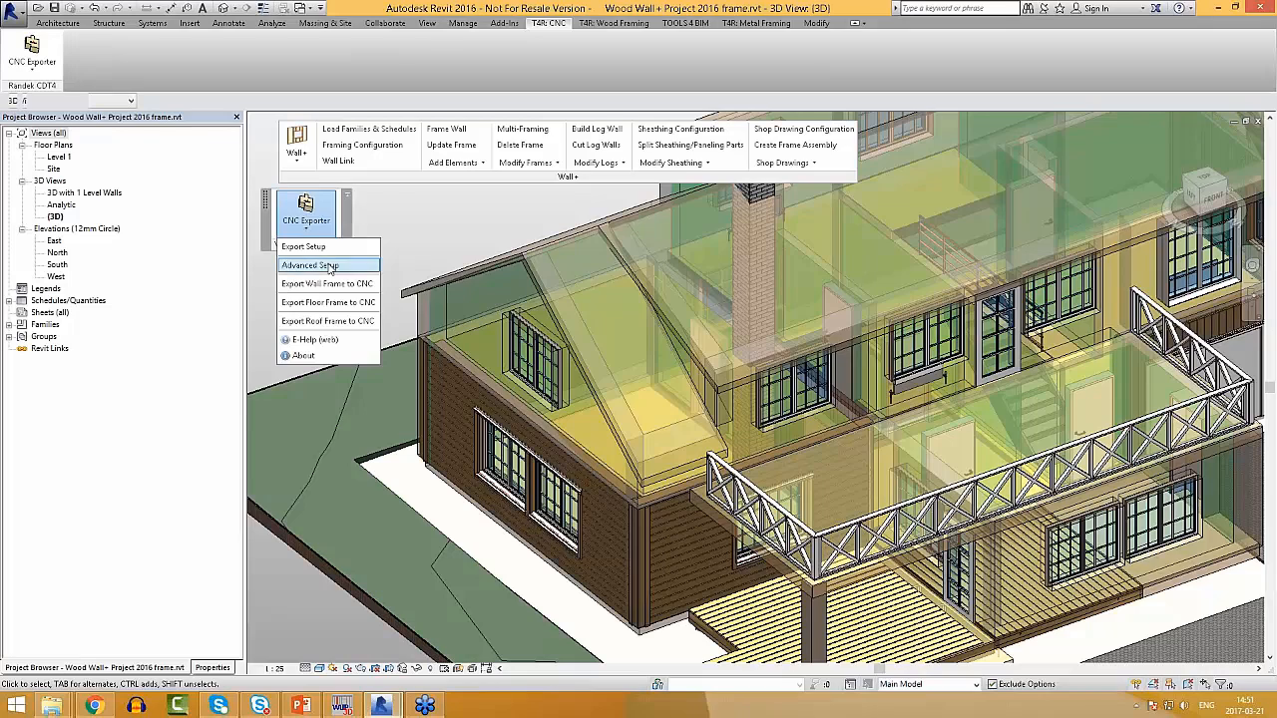
left_click(309, 265)
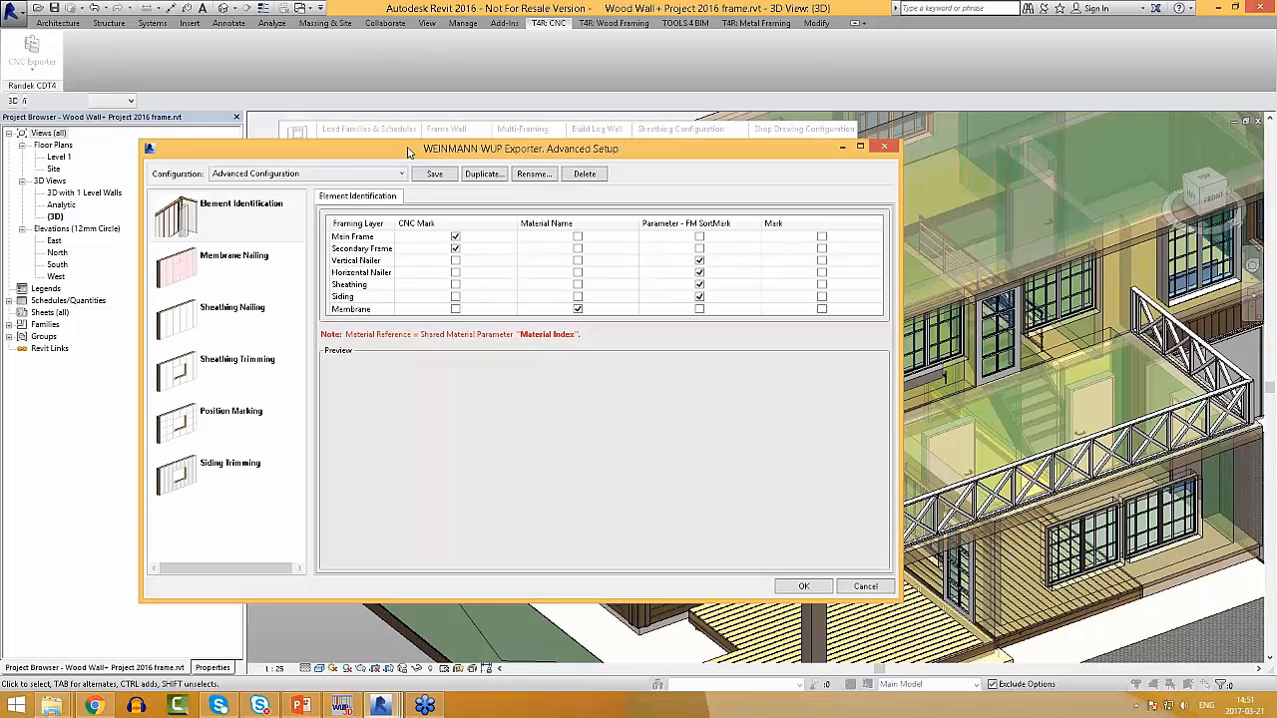
left_click_drag(408, 152, 404, 150)
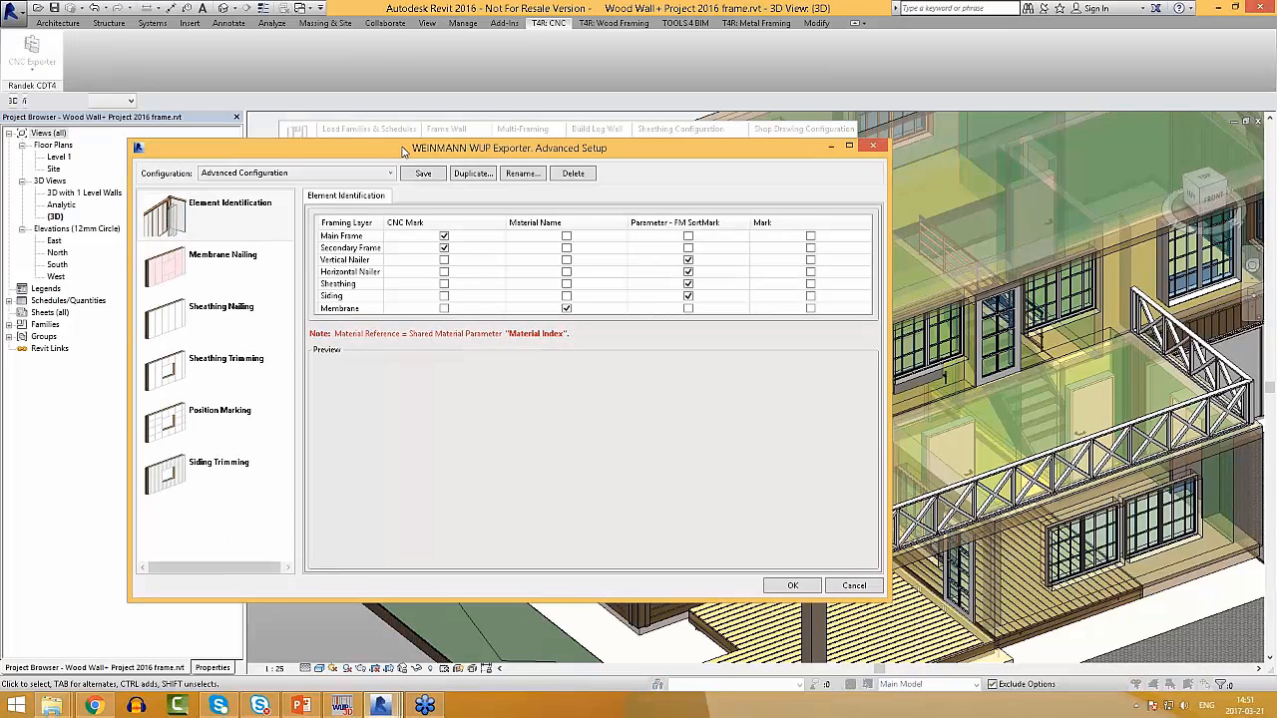
left_click(224, 213)
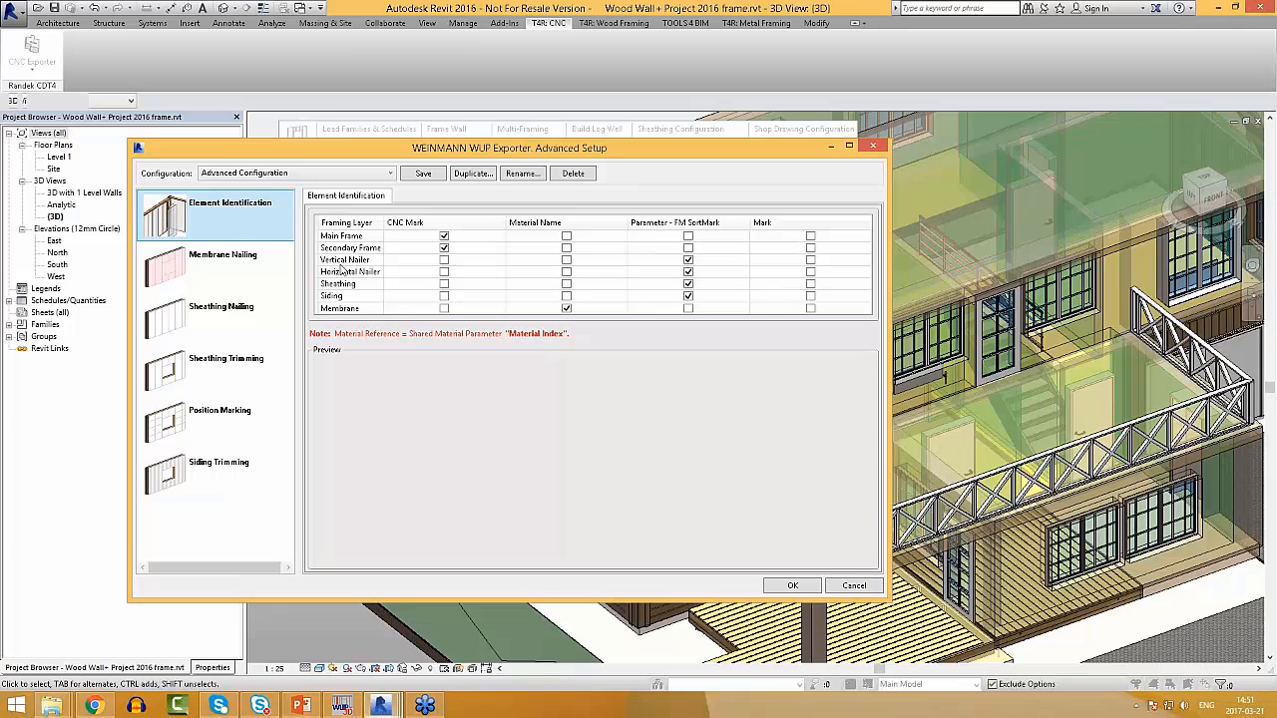
left_click(212, 264)
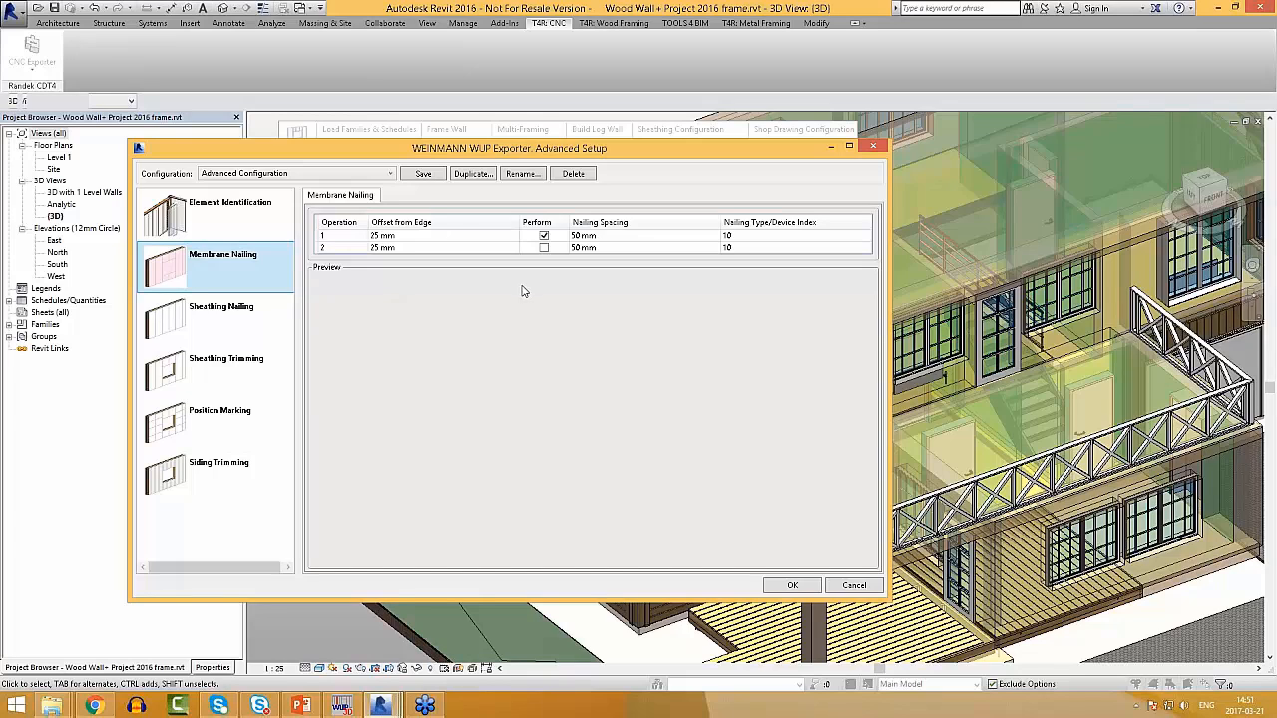
left_click(239, 319)
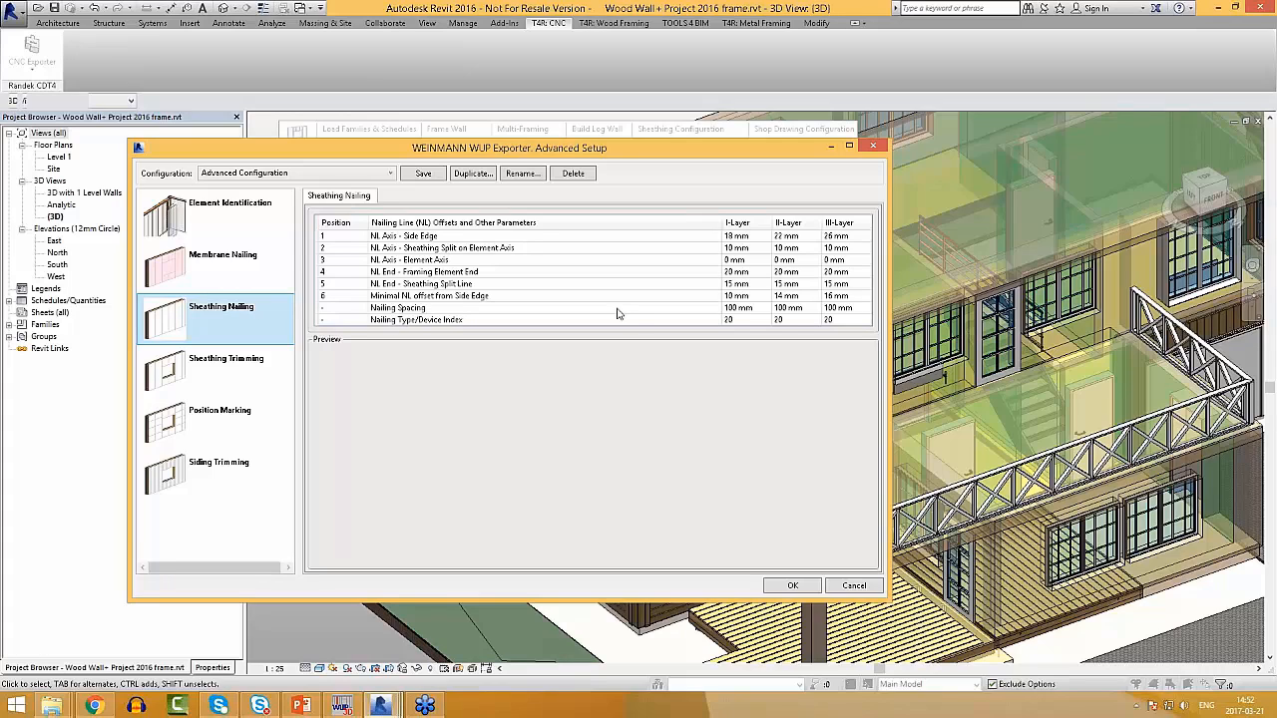
left_click(239, 268)
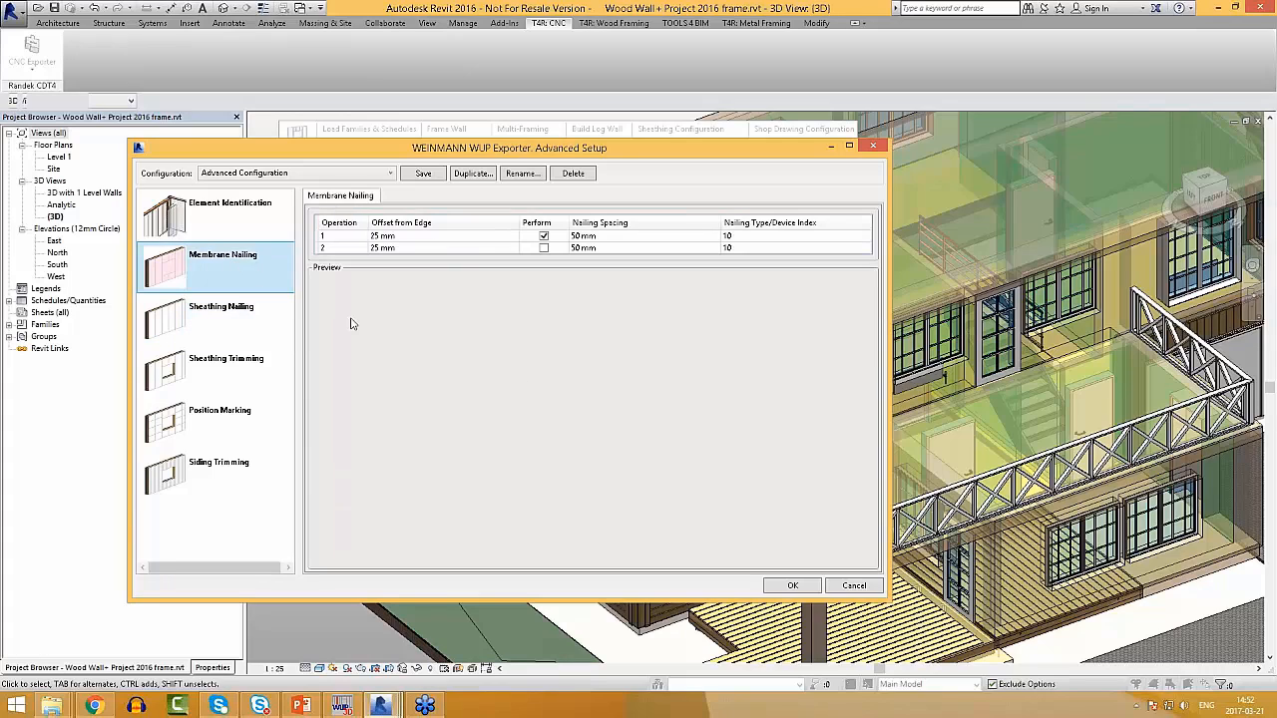
left_click(213, 319)
left_click_drag(700, 148, 700, 127)
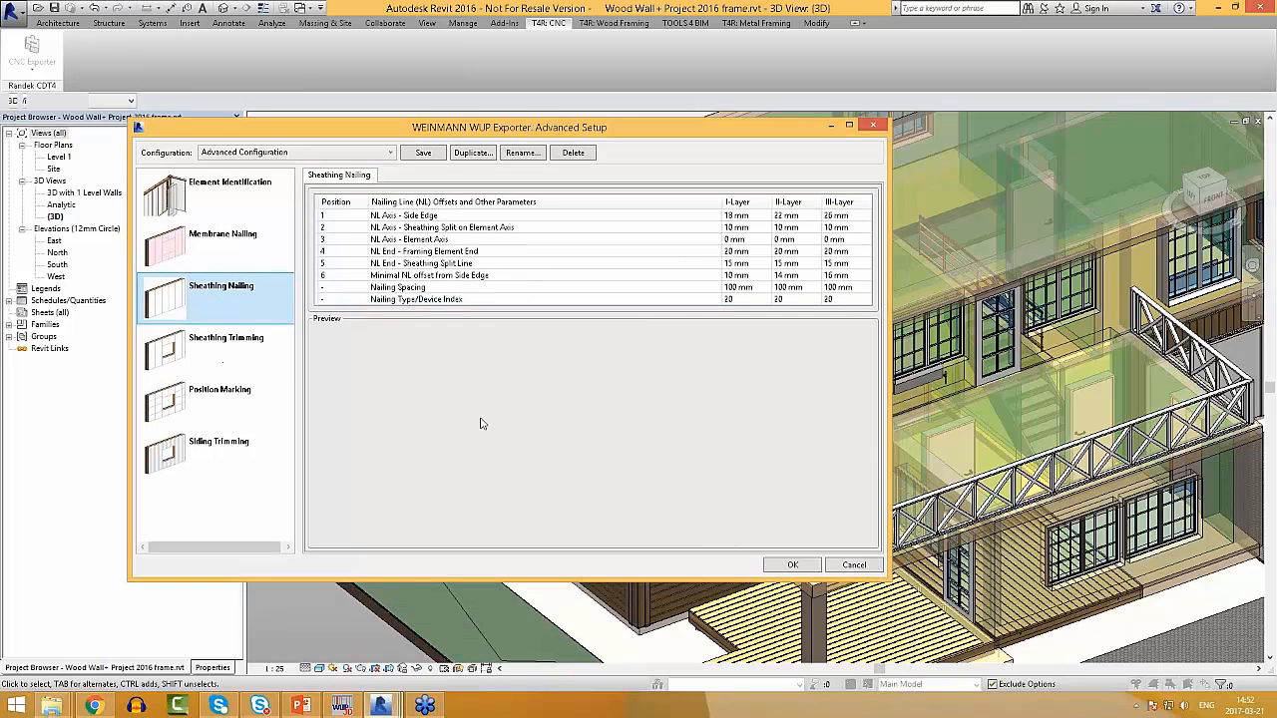
left_click(873, 126)
Step: Reopen the exporter's Advanced Setup and go through its nailing, sheathing trimming, position marking and siding trimming settings, closing it without changes
left_click(327, 235)
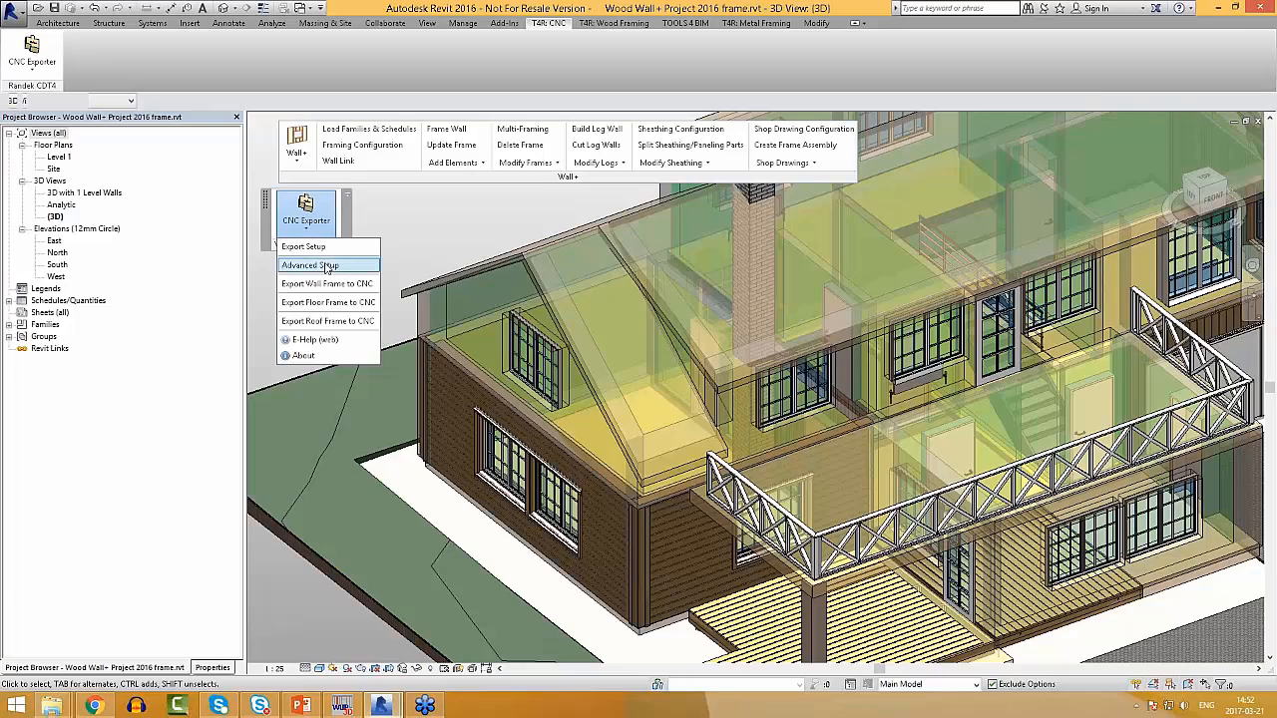
left_click(328, 269)
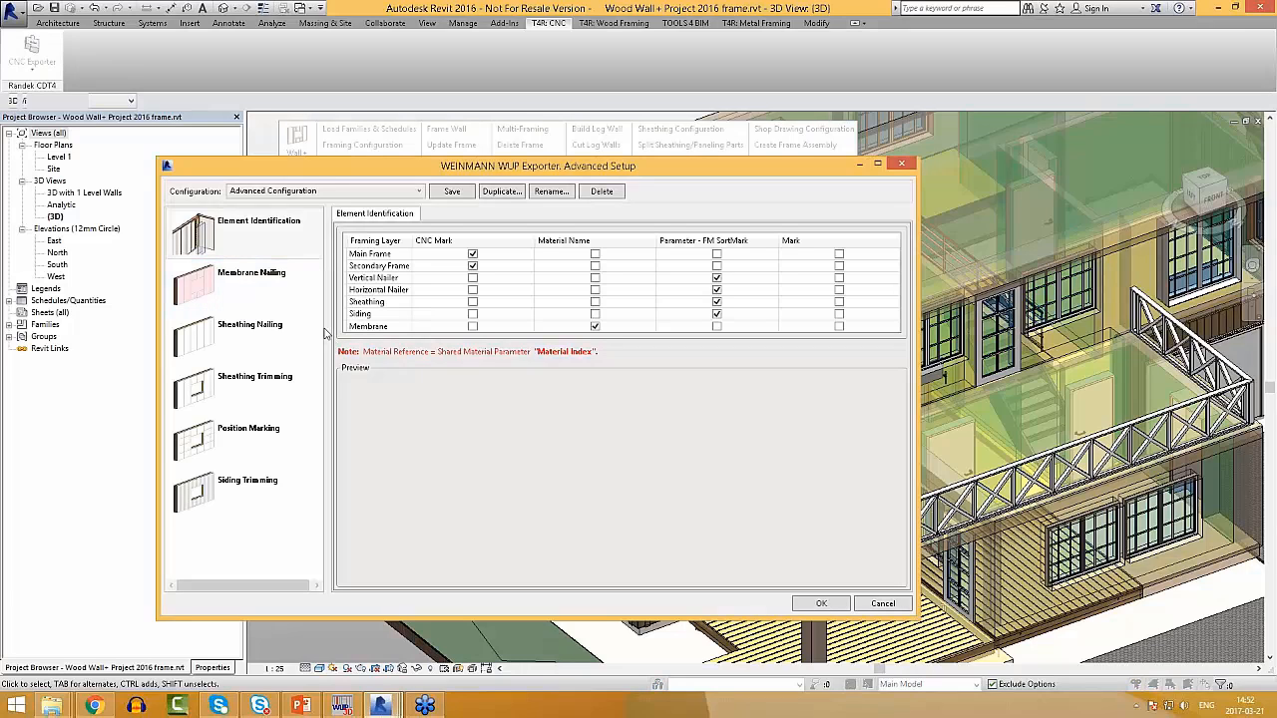
left_click(237, 288)
left_click(244, 341)
left_click(250, 395)
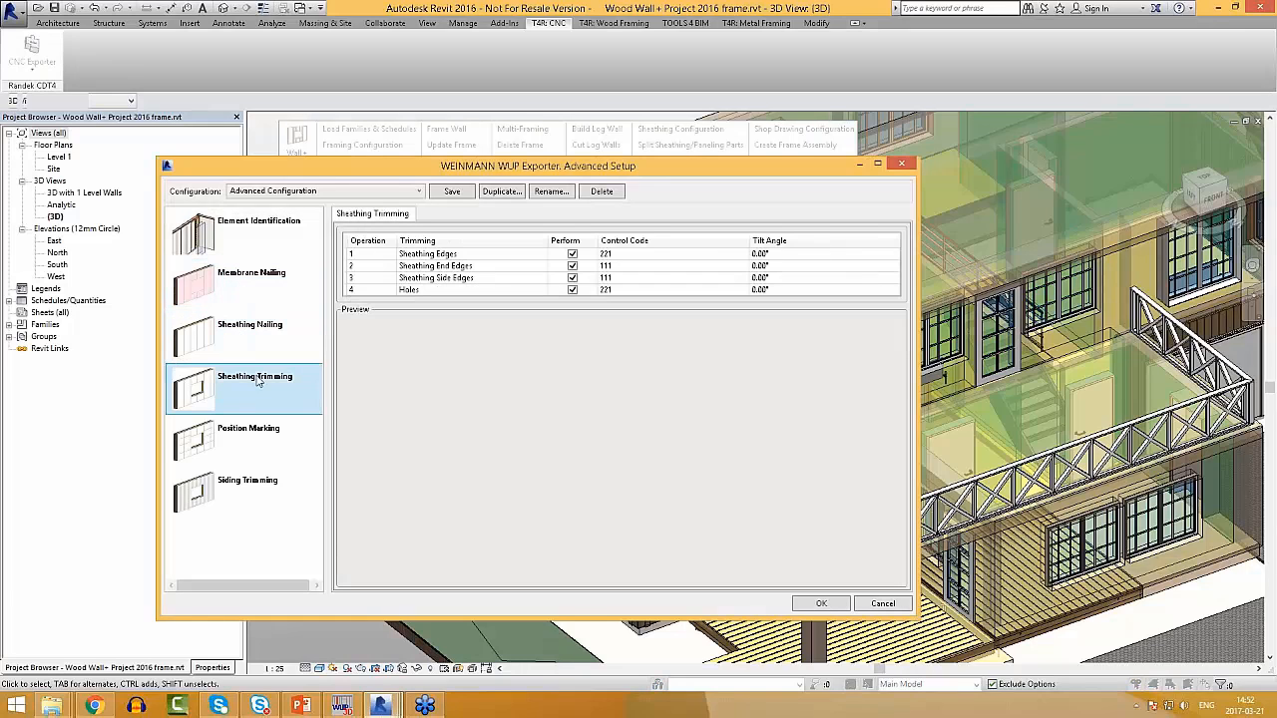
left_click(249, 444)
left_click(243, 485)
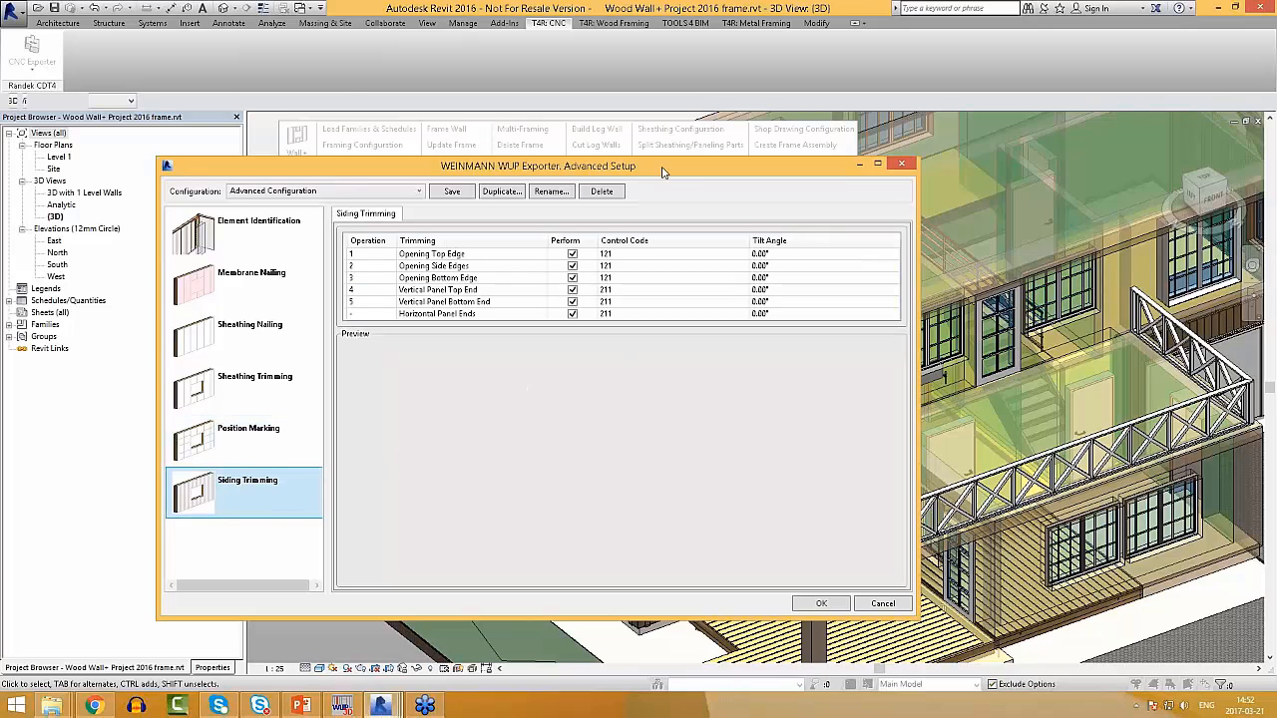
left_click_drag(699, 160, 688, 127)
left_click(902, 123)
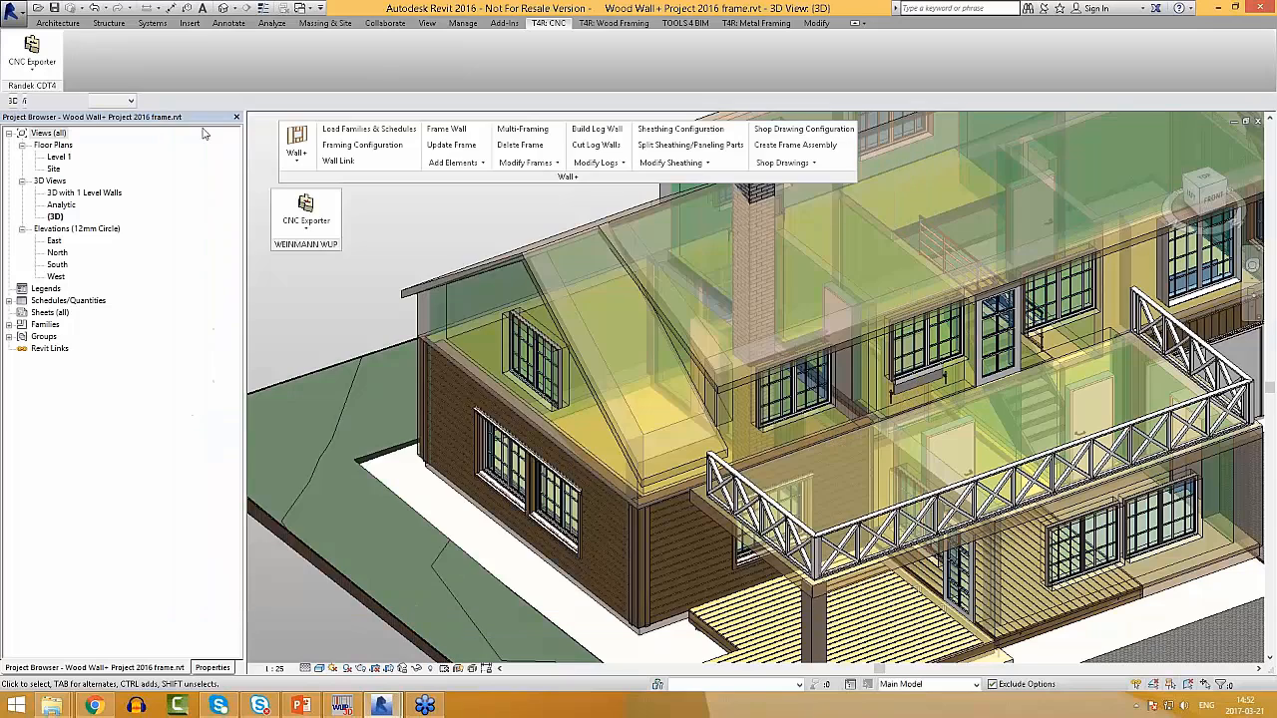
left_click(311, 229)
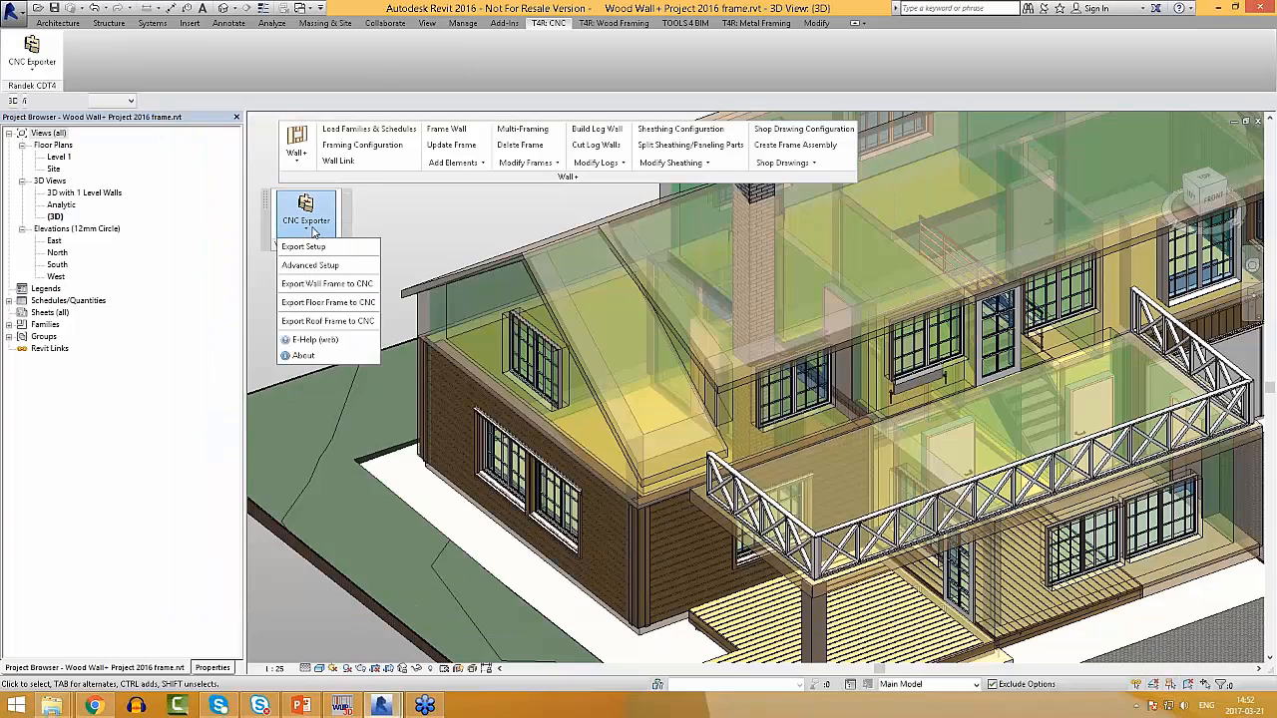
left_click(329, 284)
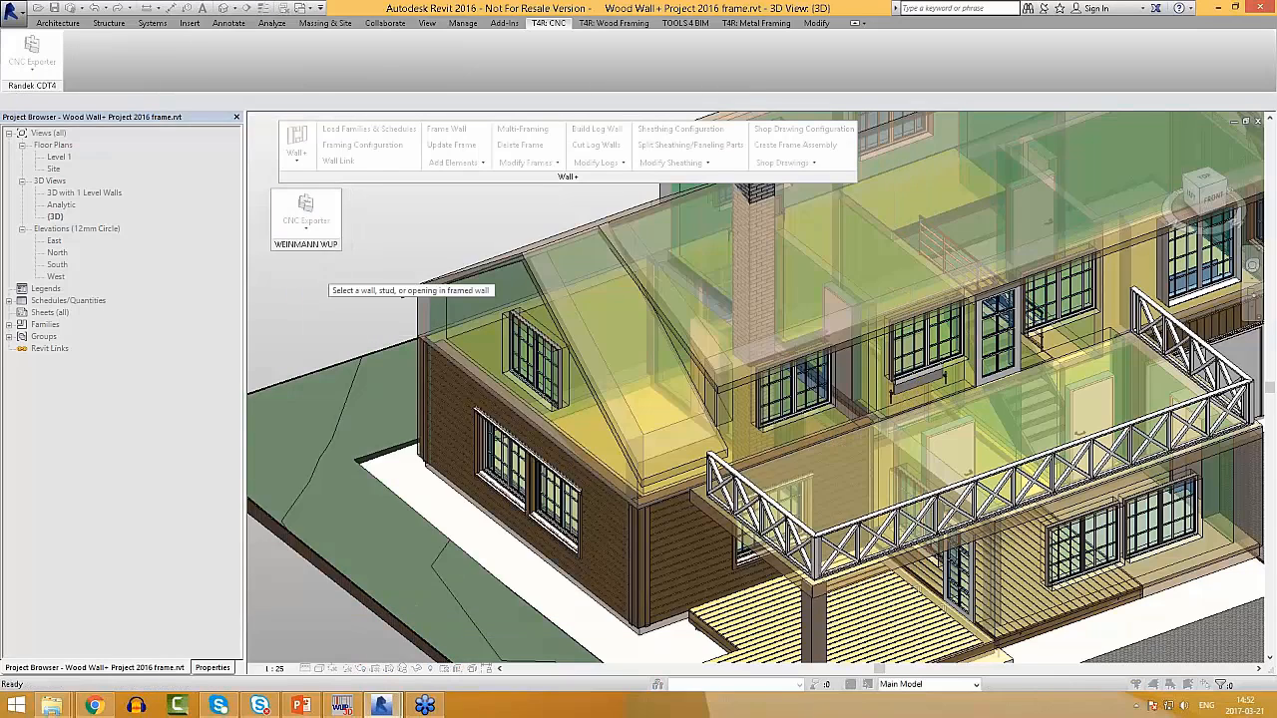
key("Escape")
Step: Review the element identification, membrane nailing and sheathing nailing settings of Advanced Configuration in the WEINMANN WUP exporter again
left_click(307, 228)
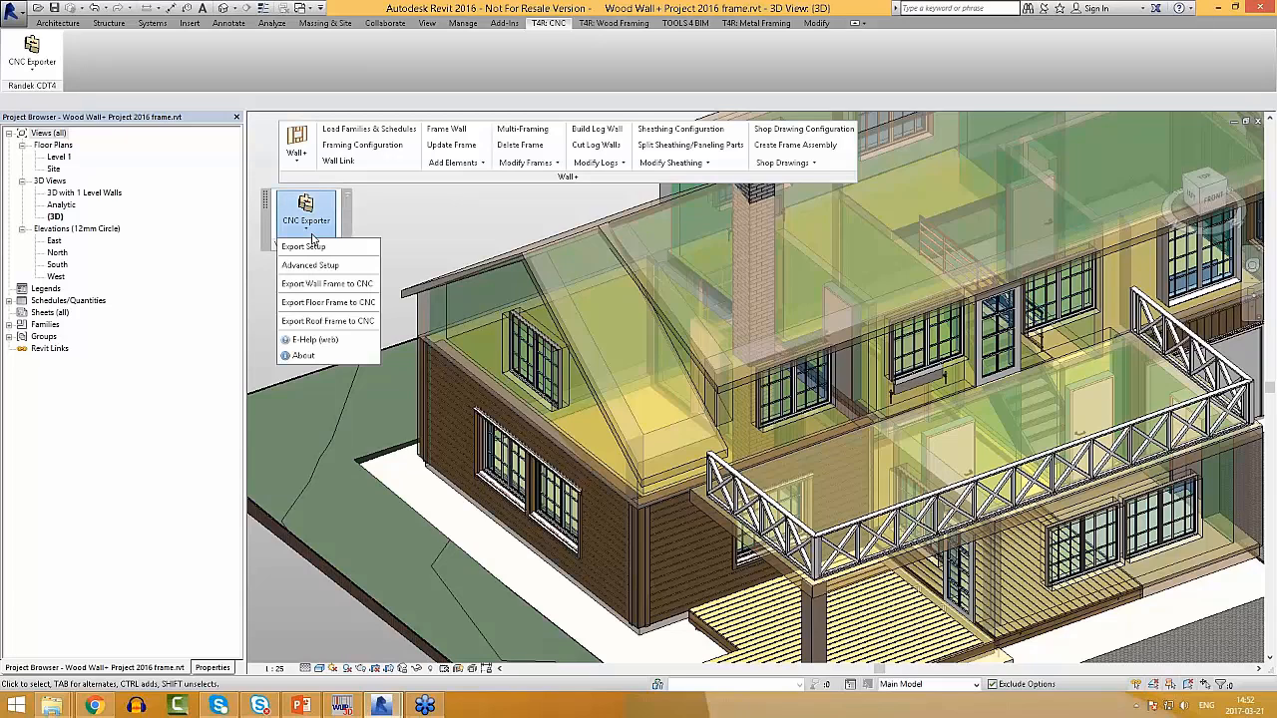
left_click(328, 266)
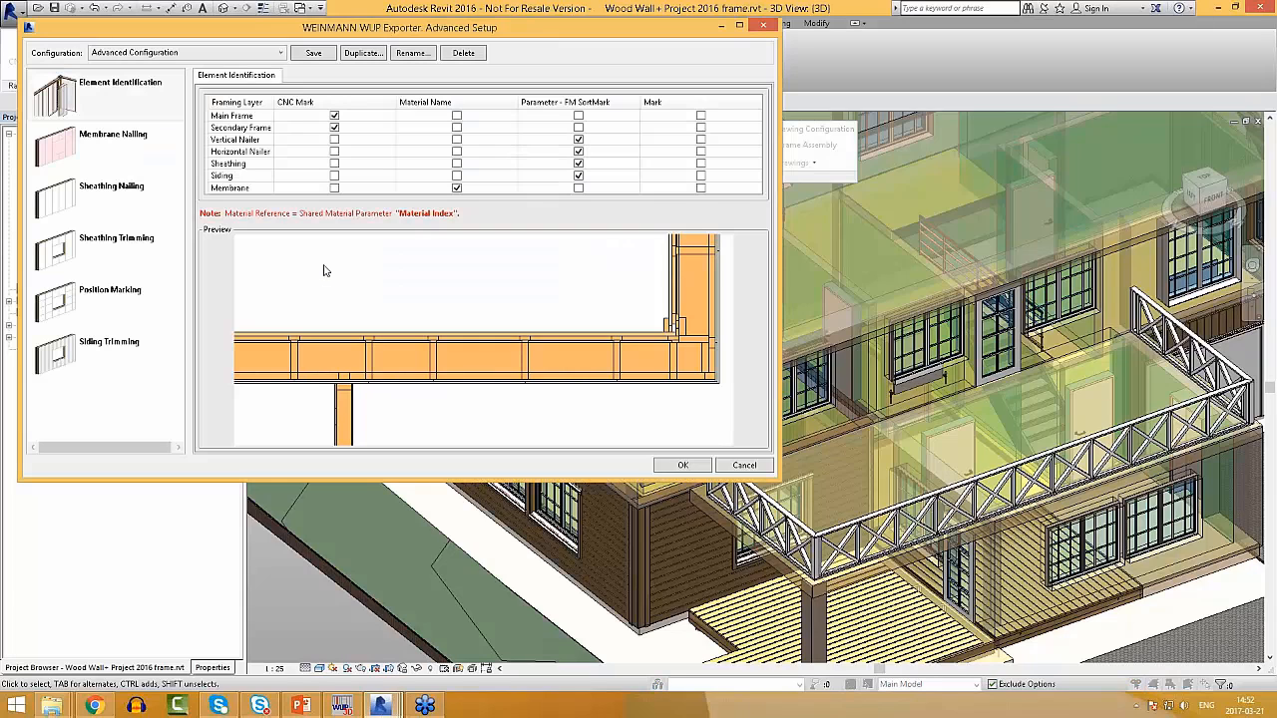
left_click(138, 134)
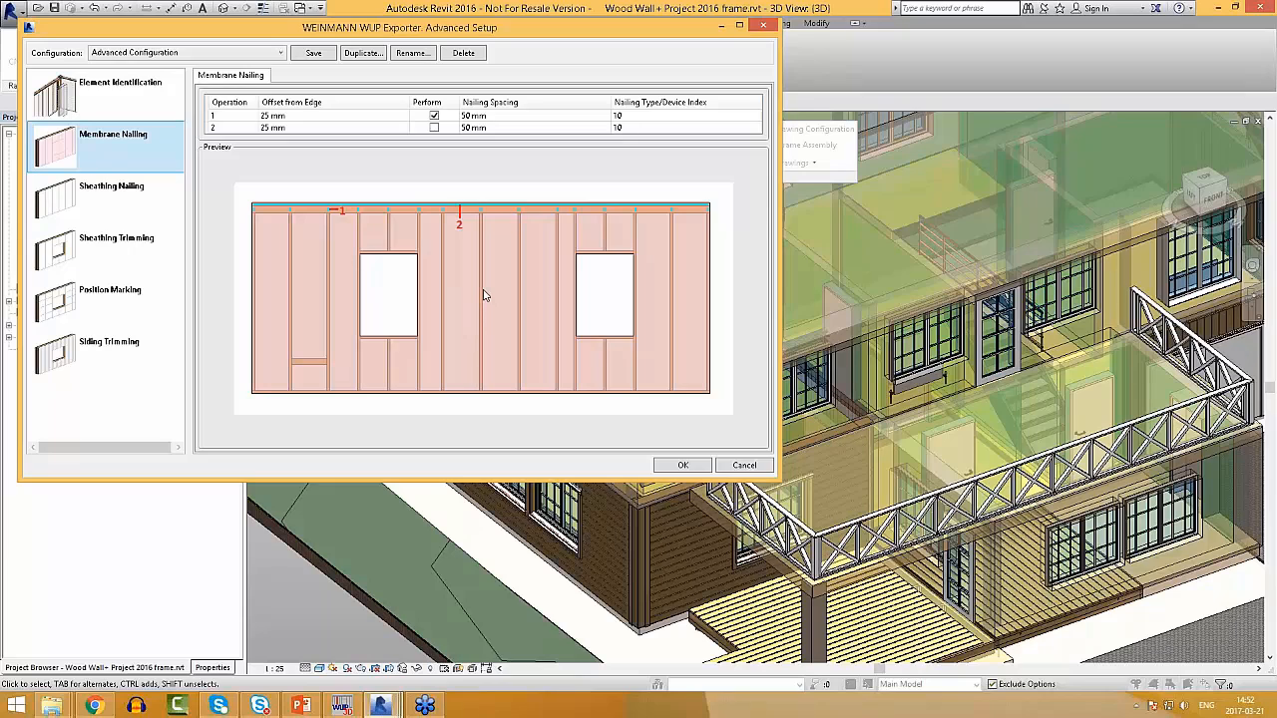
left_click(115, 201)
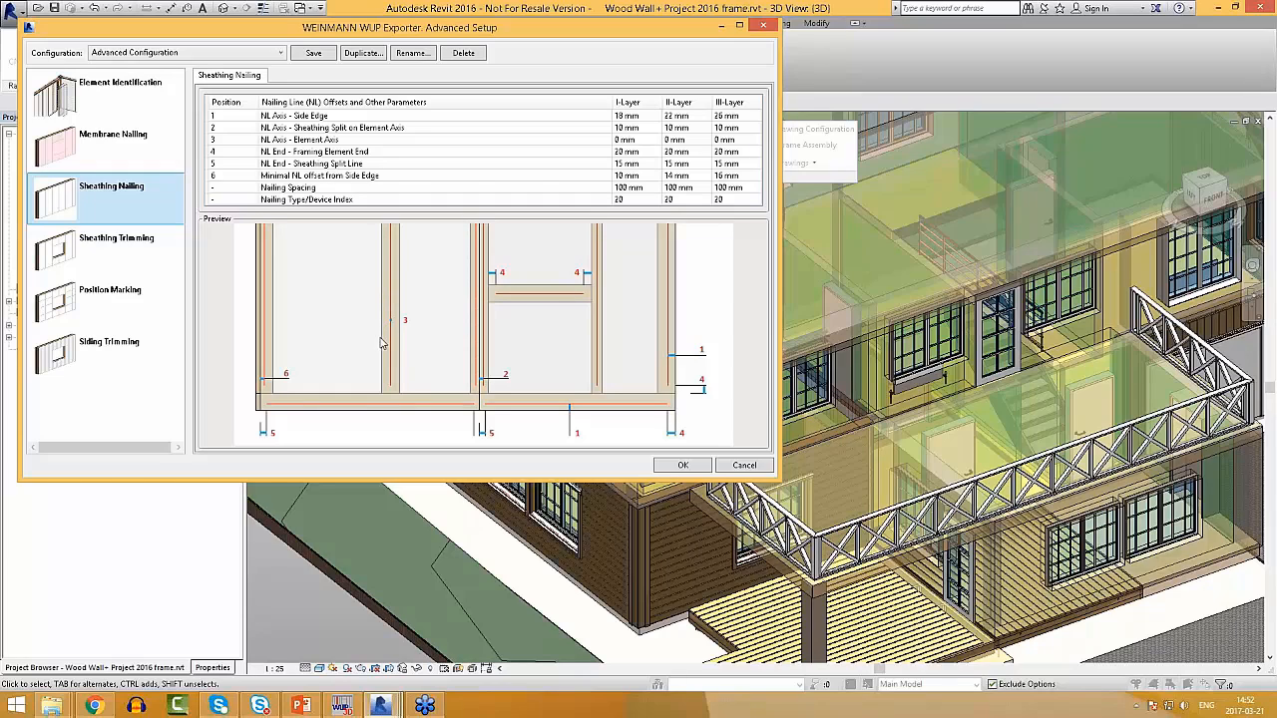
Step: Review the exporter's sheathing trimming, position marking and siding trimming settings, keep Advanced Configuration selected, and close the setup
left_click(148, 252)
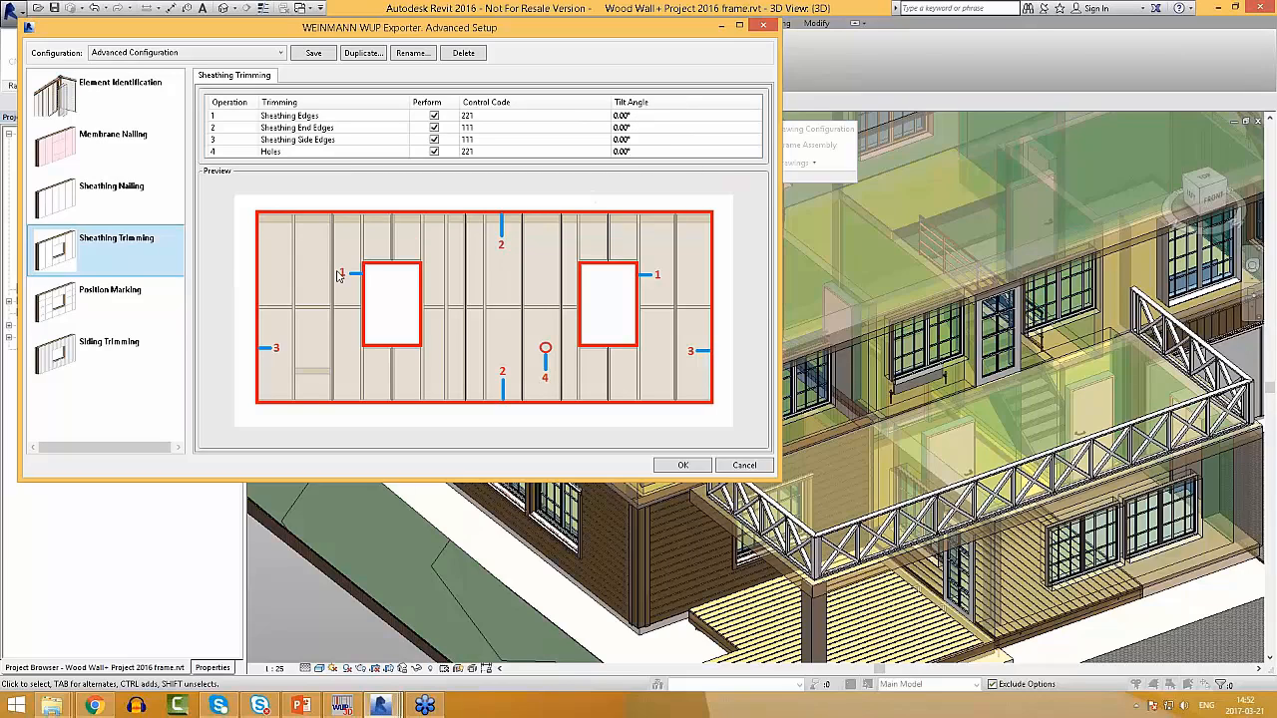
left_click(139, 303)
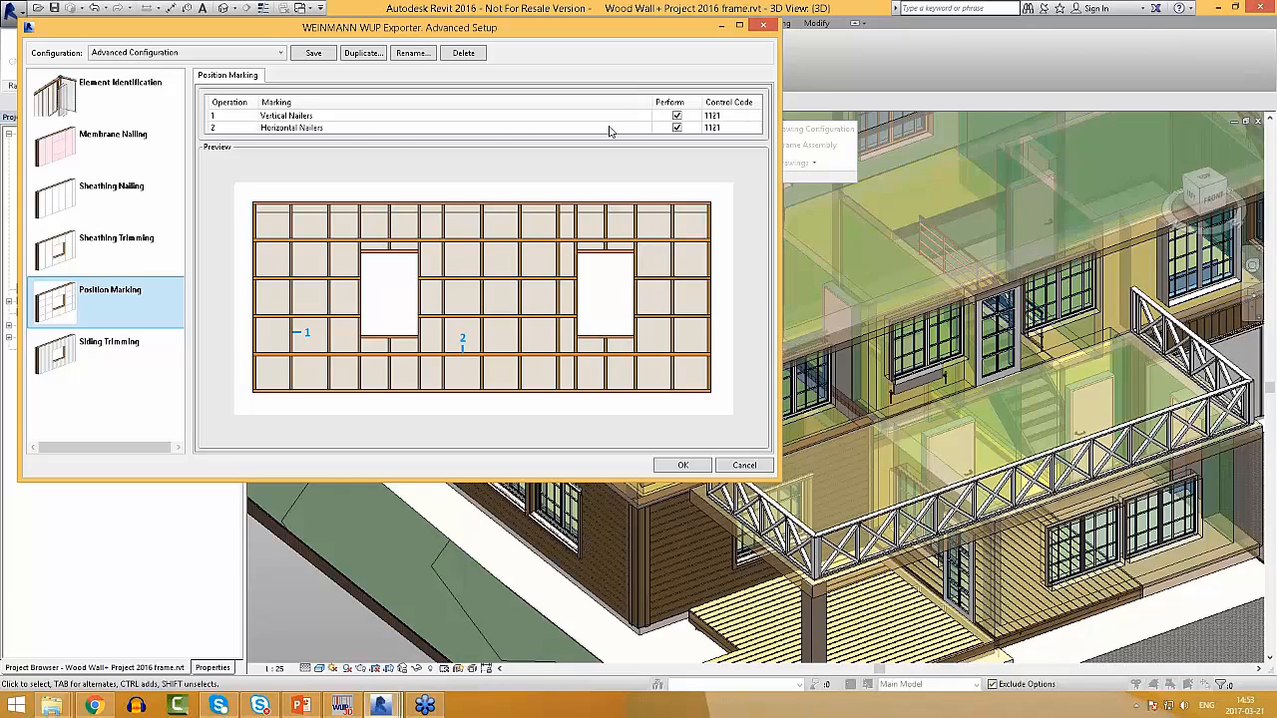
left_click(144, 357)
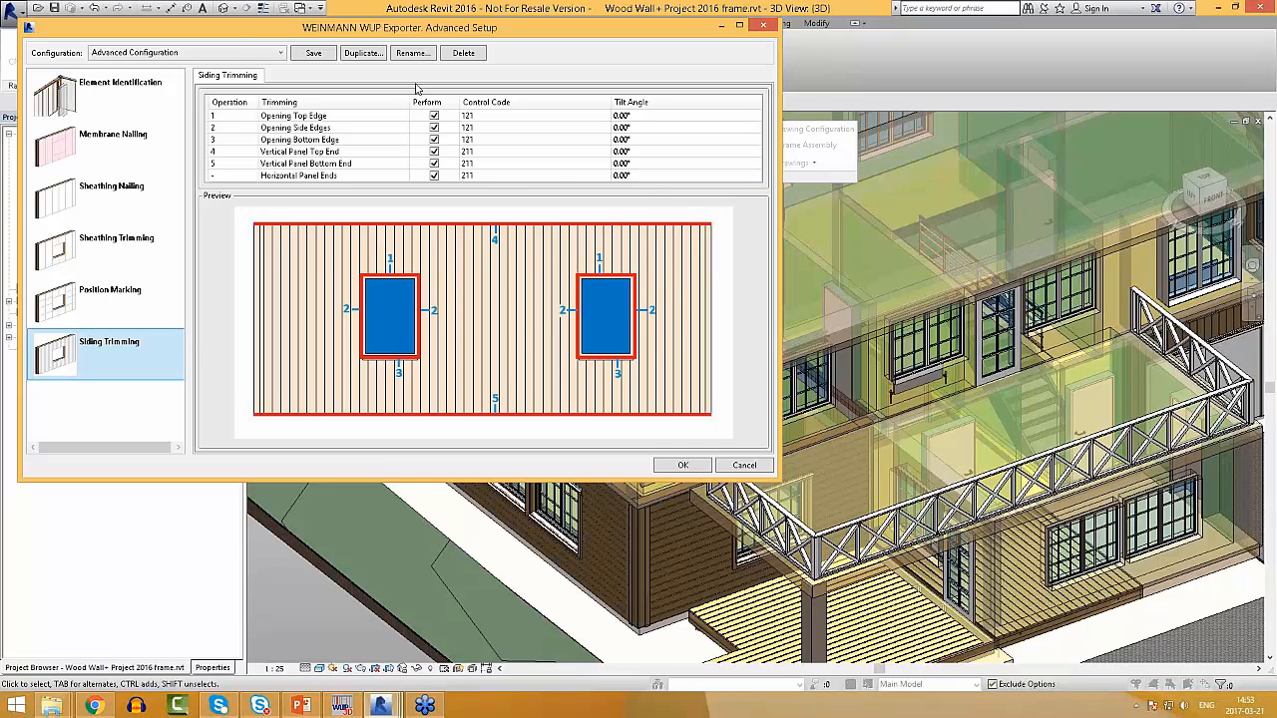
left_click(244, 56)
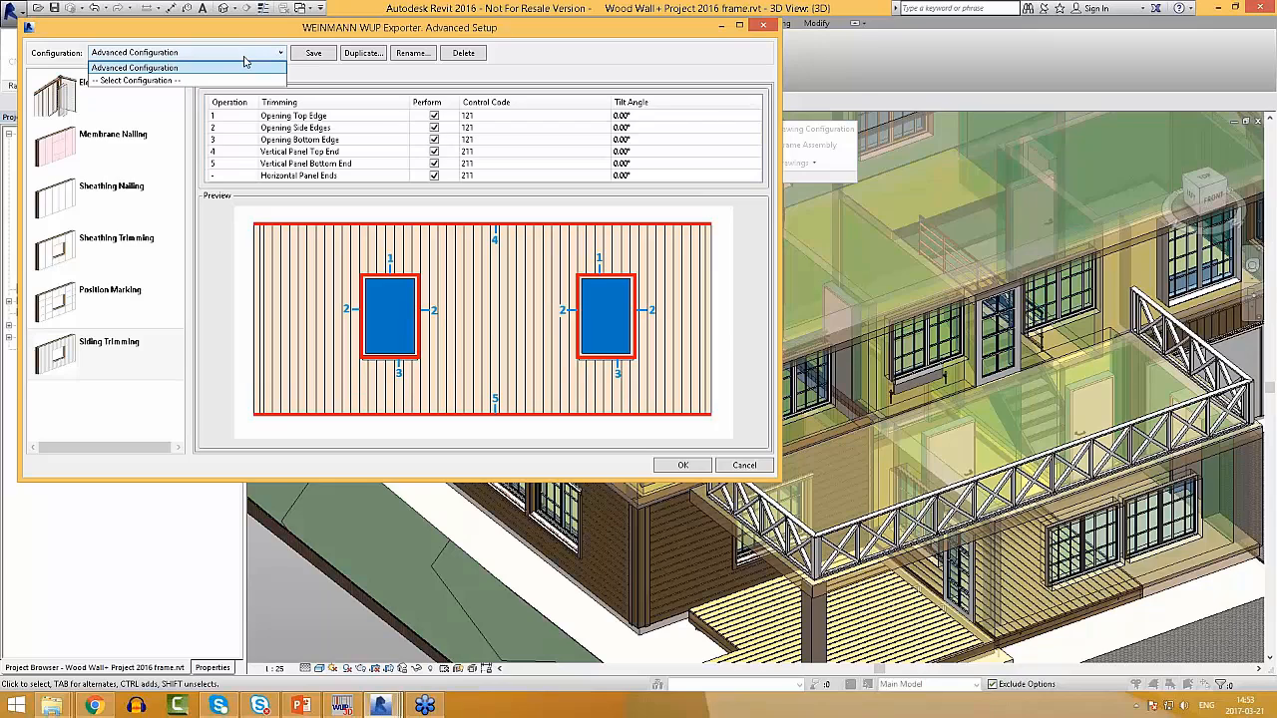
left_click(245, 67)
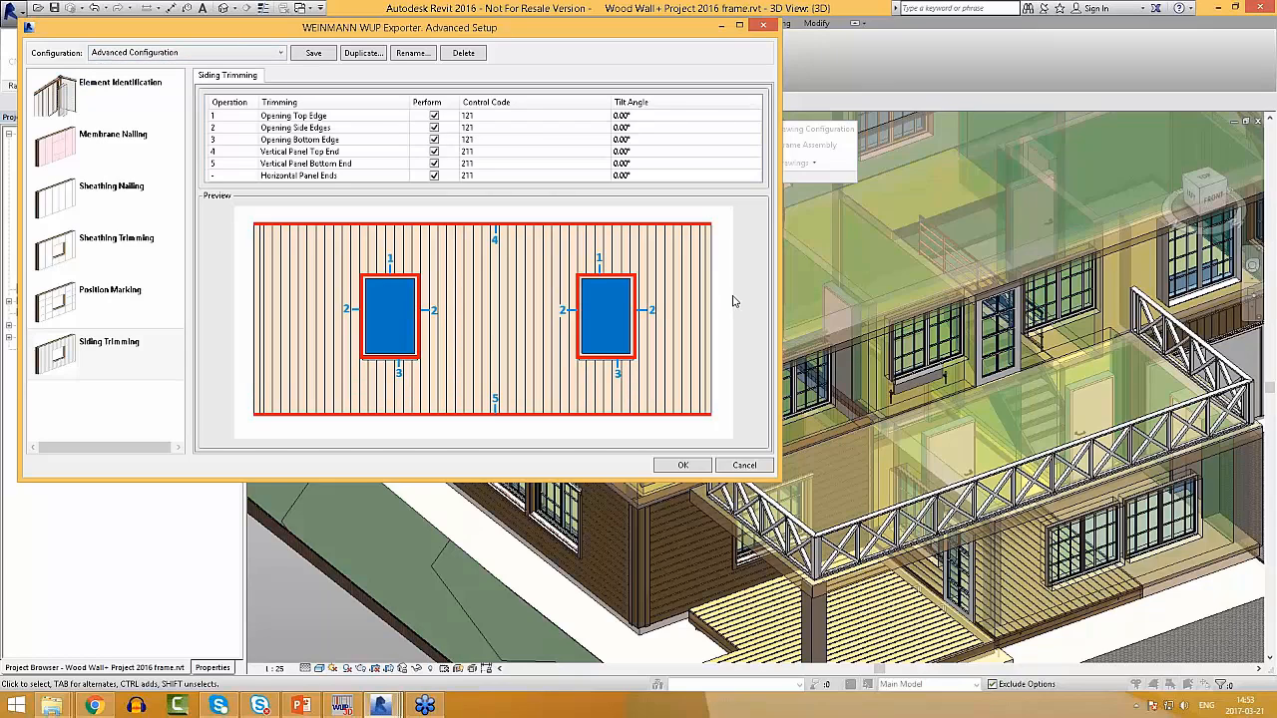
left_click(764, 28)
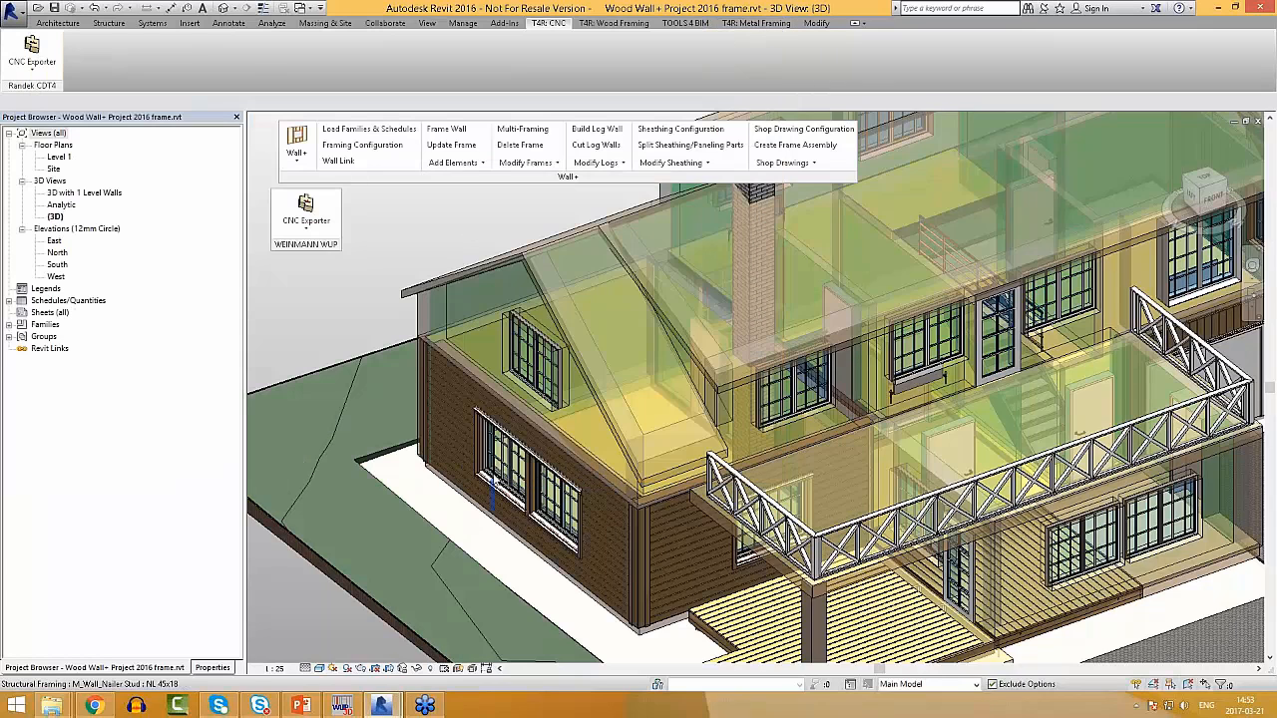
Step: Export the frame of the garage wall with the double window to CNC with the WEINMANN WUP exporter
left_click(452, 448)
left_click(316, 228)
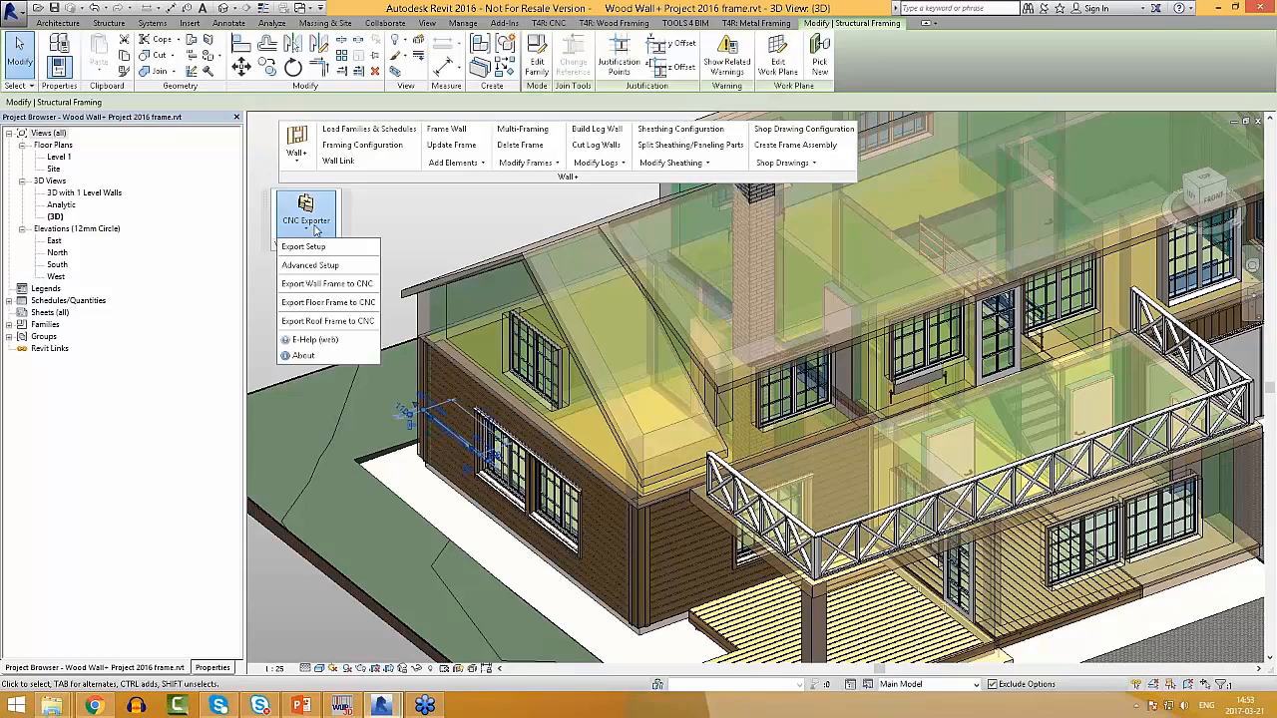
left_click(345, 286)
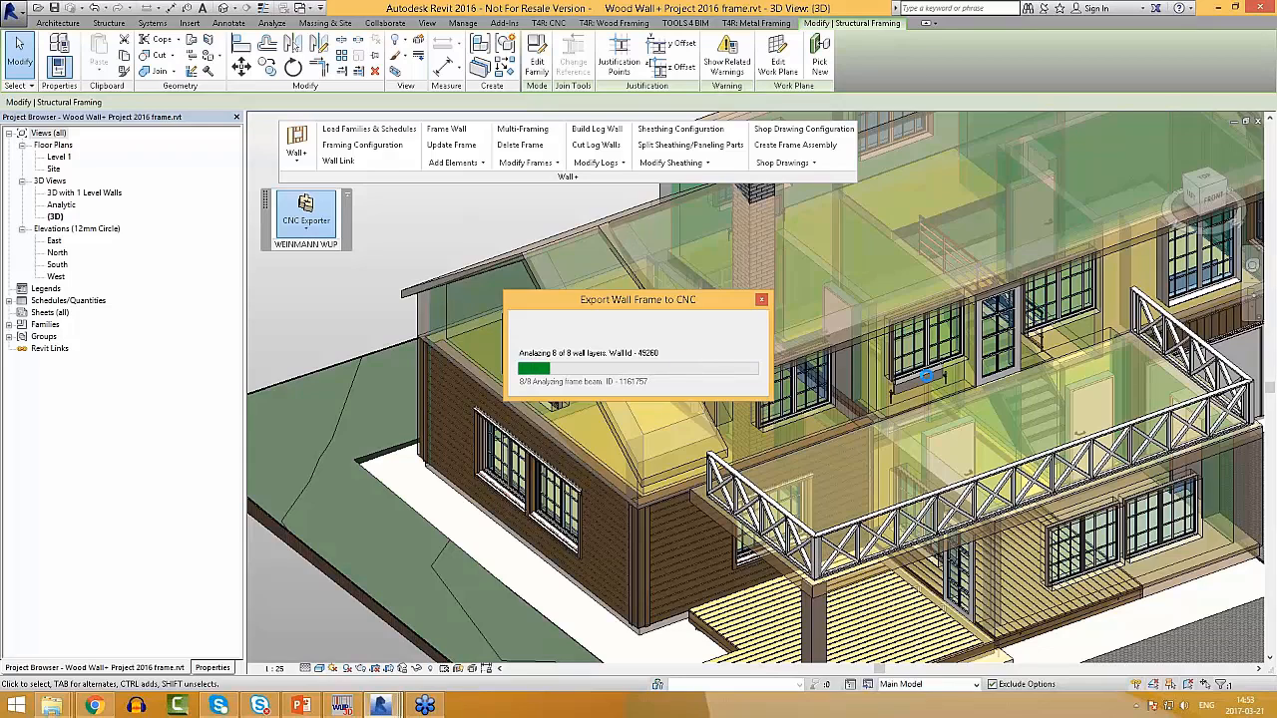
left_click(769, 451)
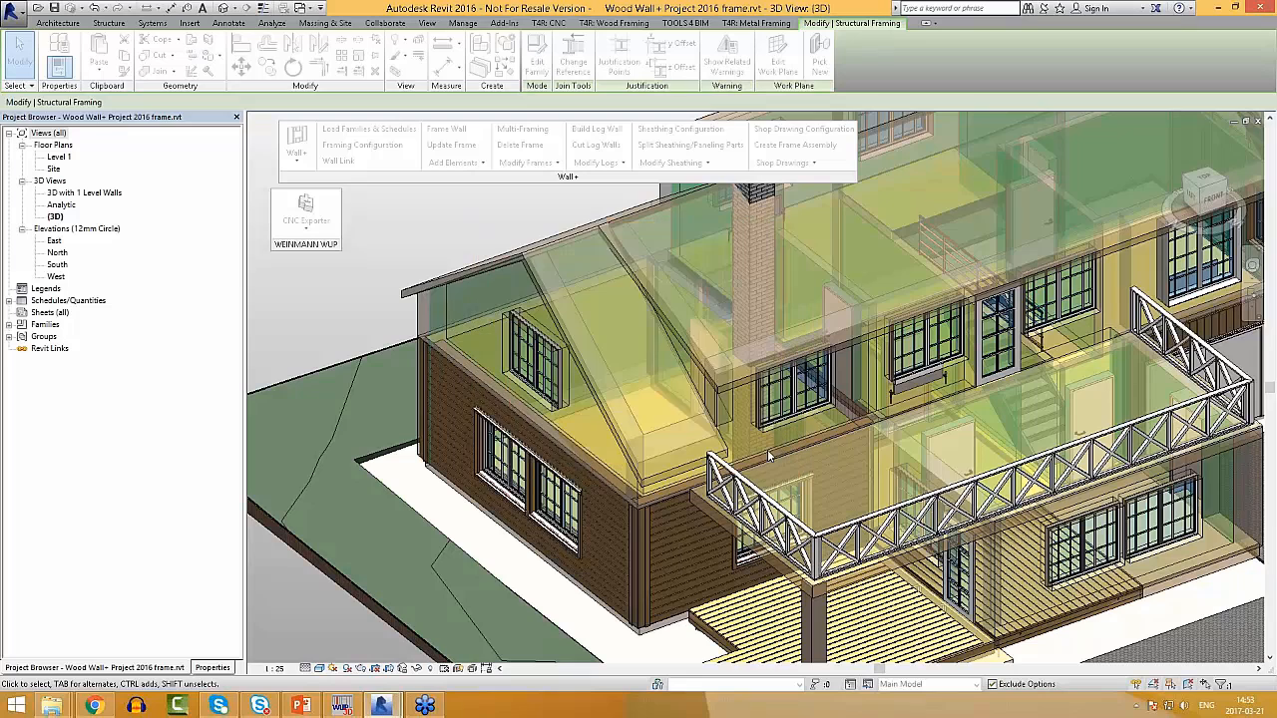
Step: Open the new wall export folder inside 03.21 in File Explorer and open W-1.wup in WuPView
mouse_move(62, 709)
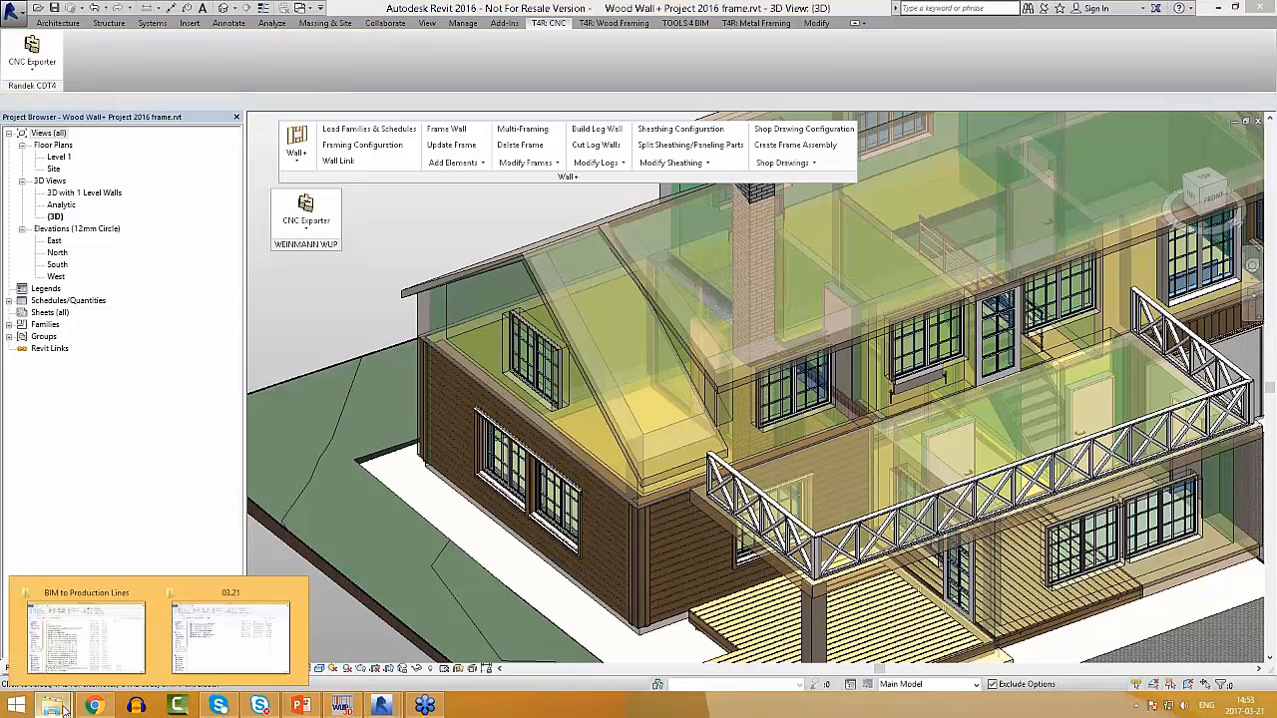
left_click(231, 638)
double_click(464, 170)
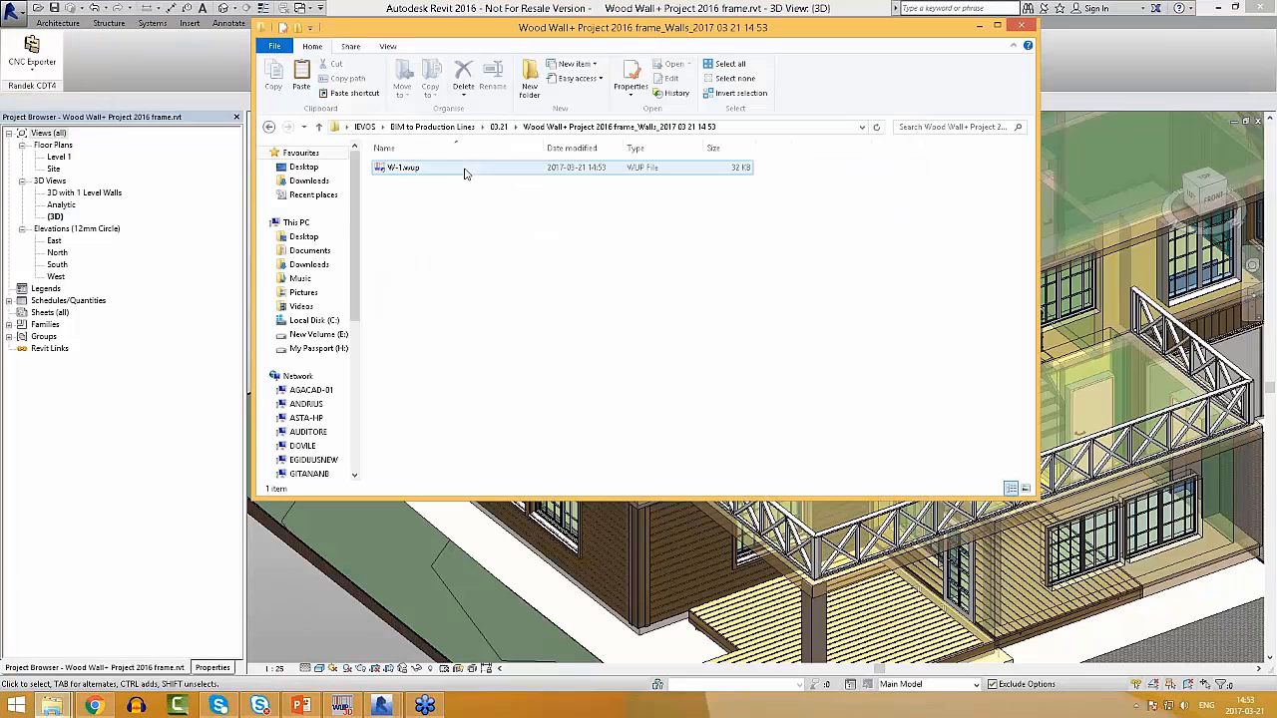
double_click(464, 169)
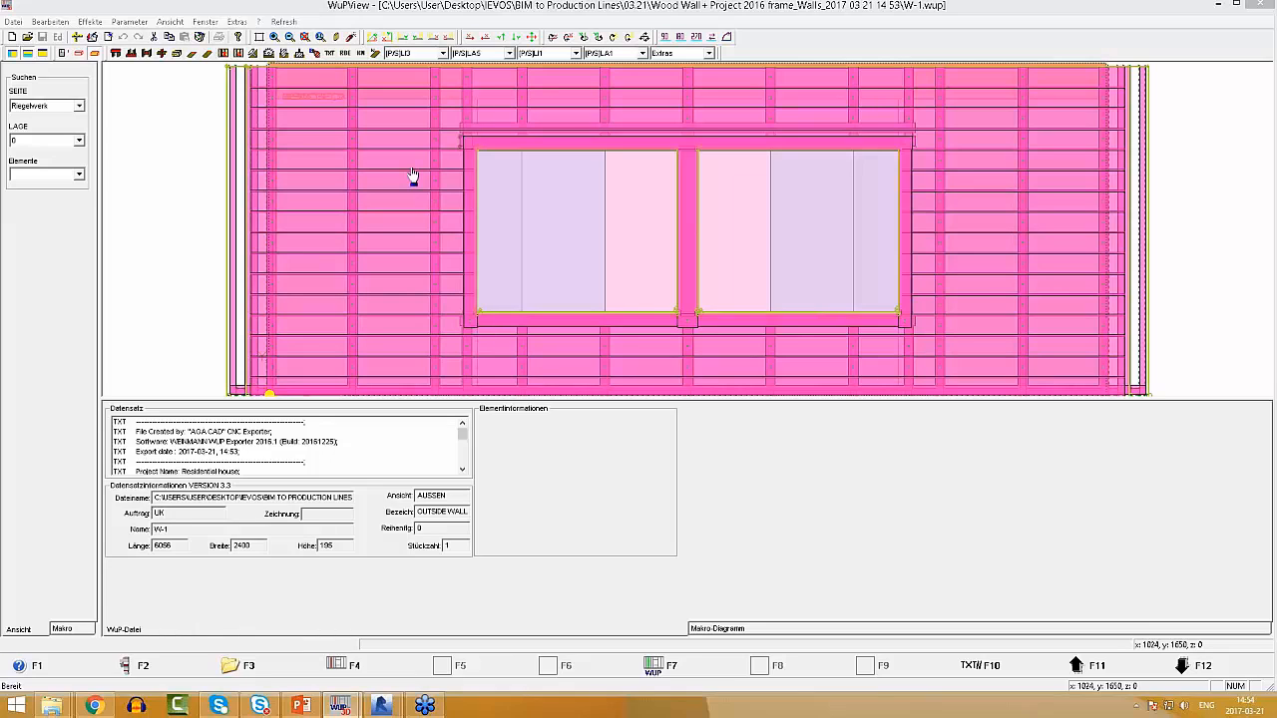
Step: Inspect the element data of two exterior siding boards beside the window in the W-1 wall
scroll(424, 186, "up", 1)
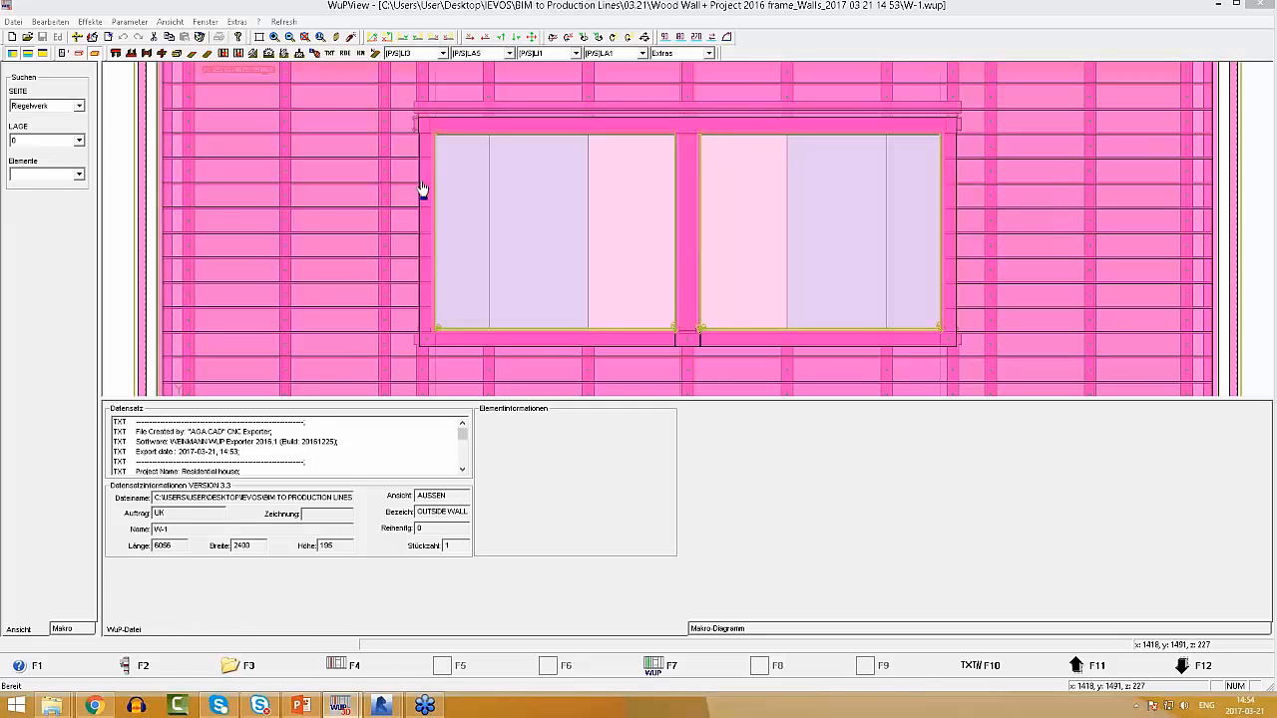
scroll(423, 189, "down", 2)
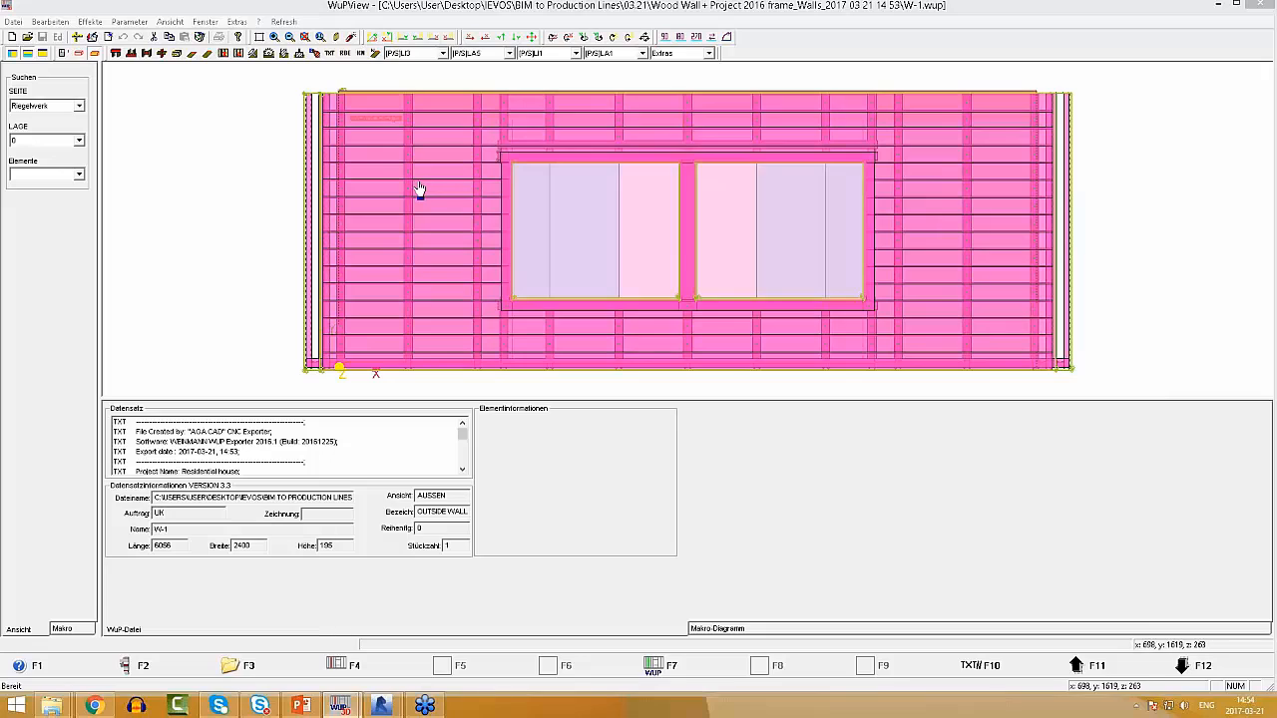
left_click(436, 246)
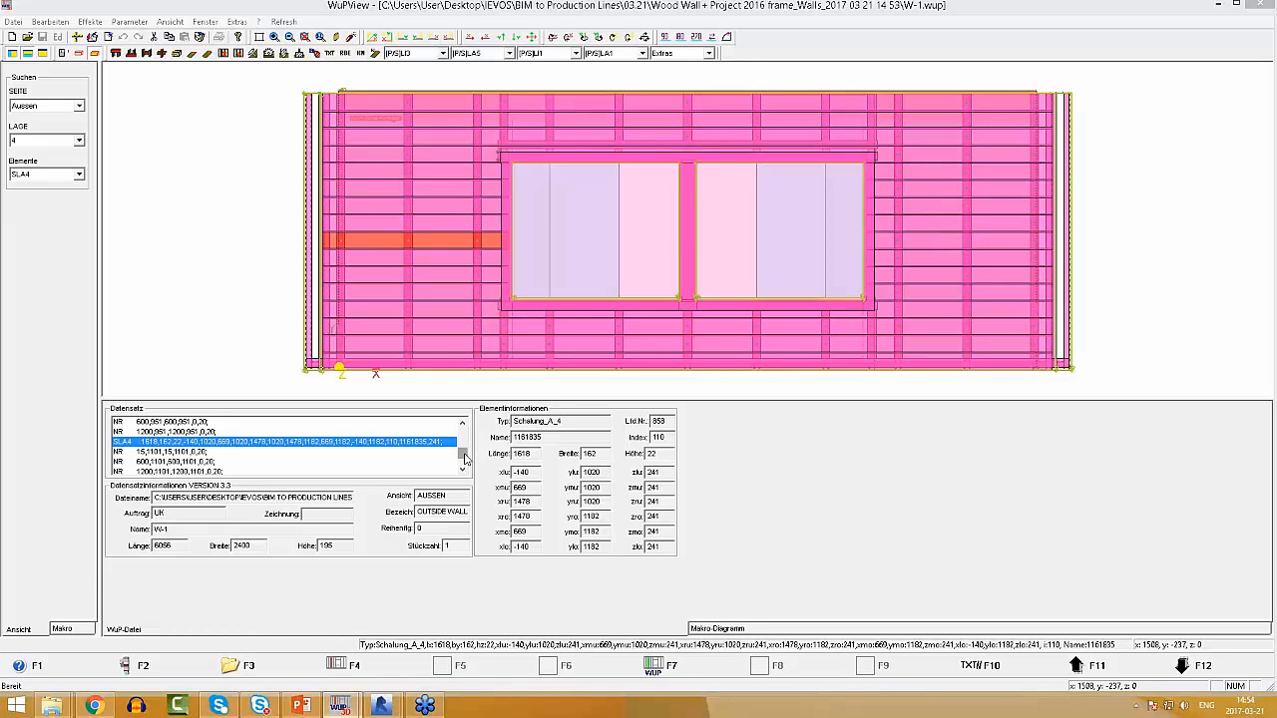
left_click(442, 279)
Step: Rotate the wall about its Y axis to the interior side and inspect several sheathing panels there
left_click(617, 36)
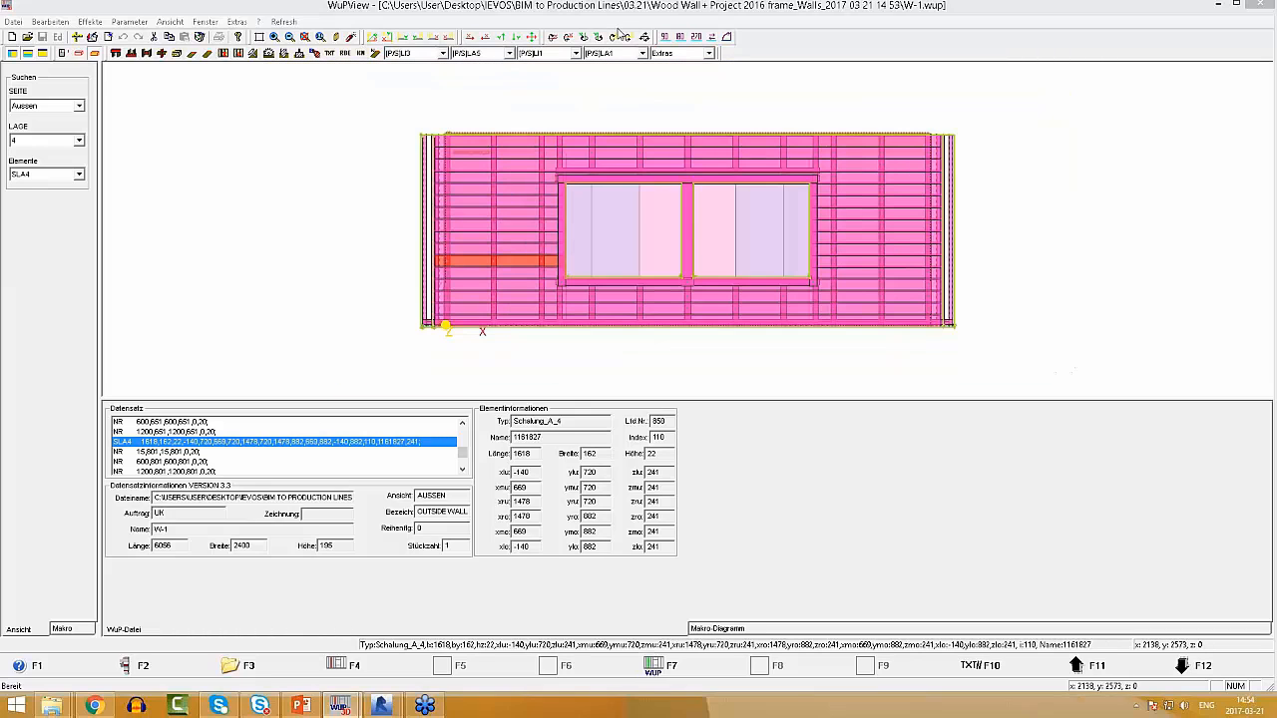
left_click(599, 36)
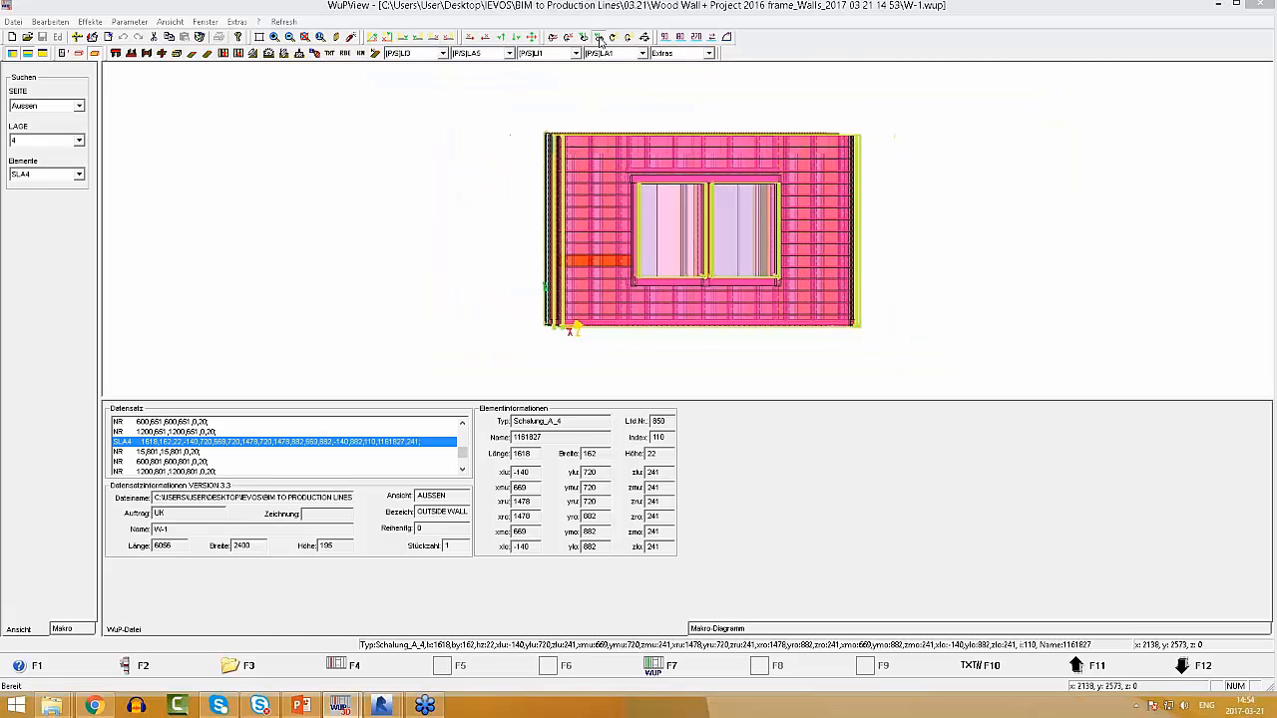
left_click(599, 38)
left_click(599, 38)
left_click(599, 38)
left_click(599, 38)
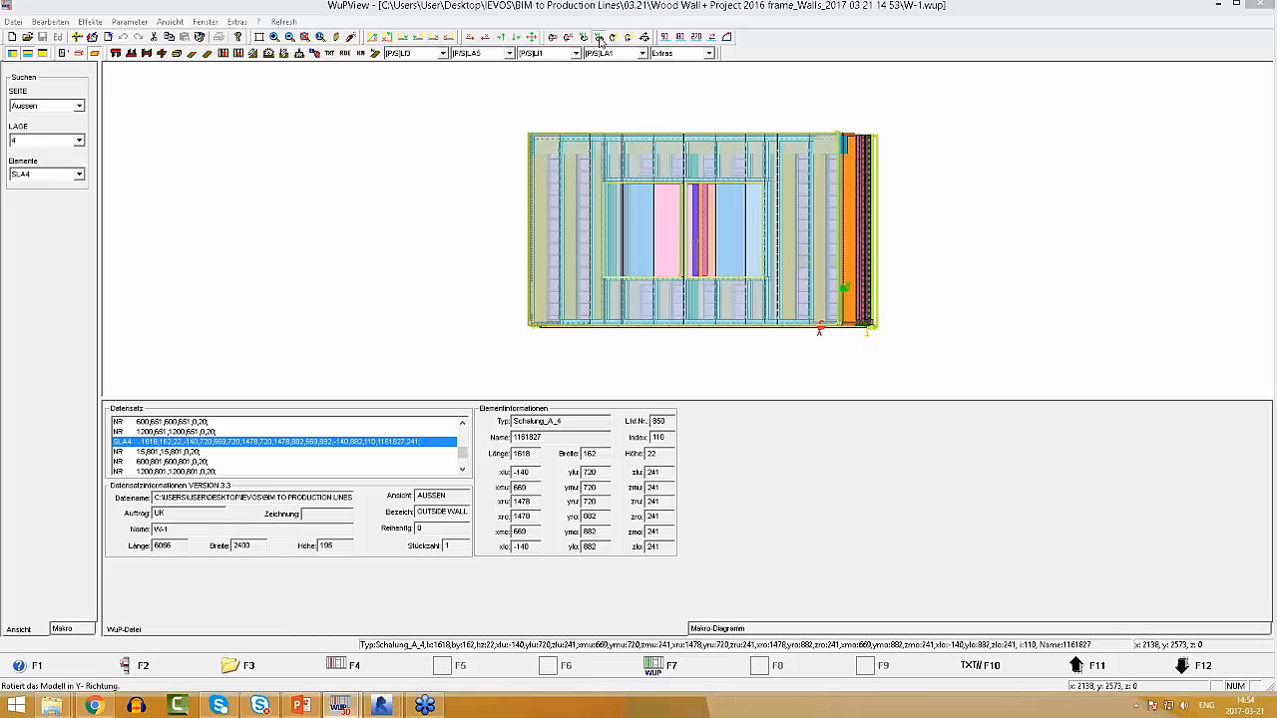
left_click(599, 38)
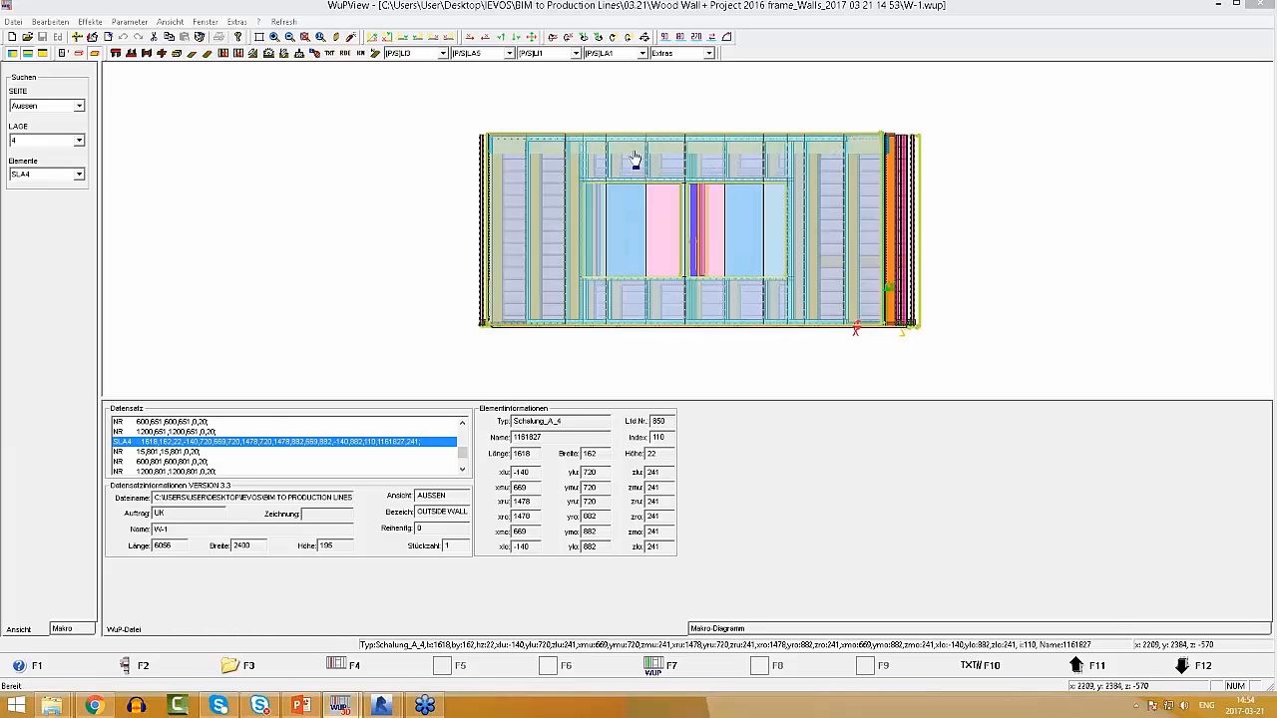
scroll(629, 152, "up", 1)
left_click(591, 140)
left_click(527, 144)
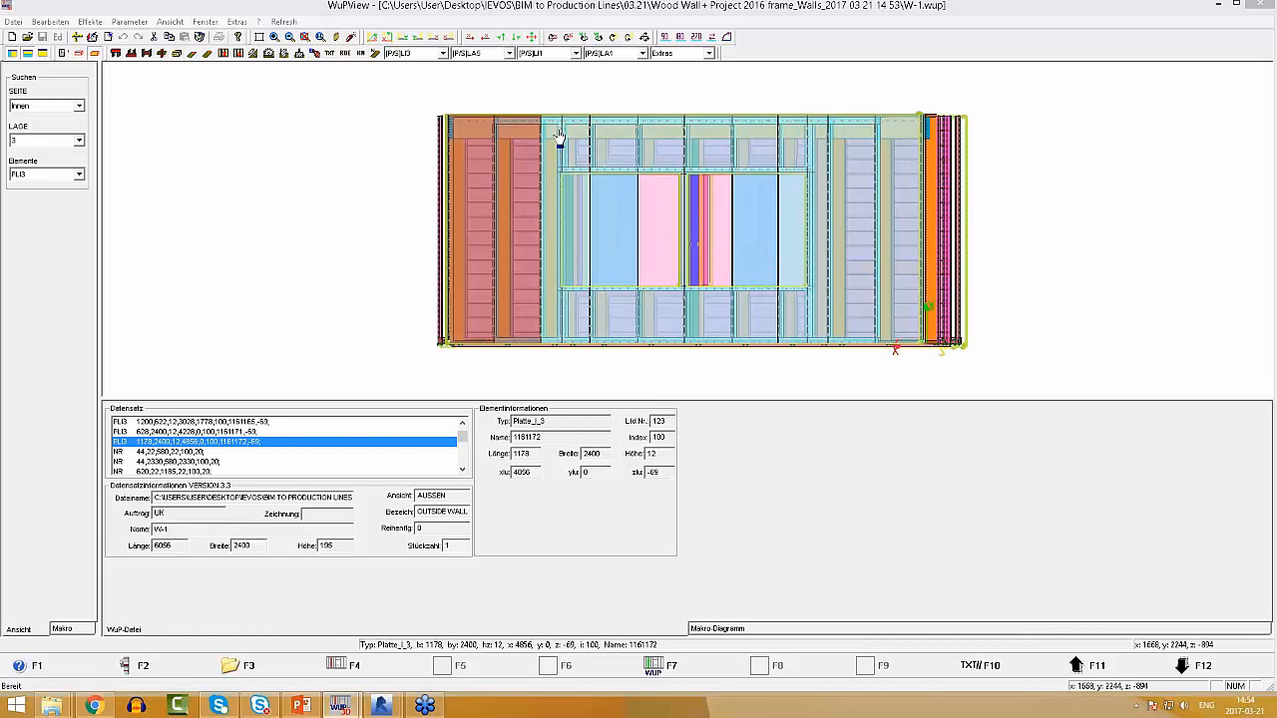
left_click(556, 136)
left_click(844, 252)
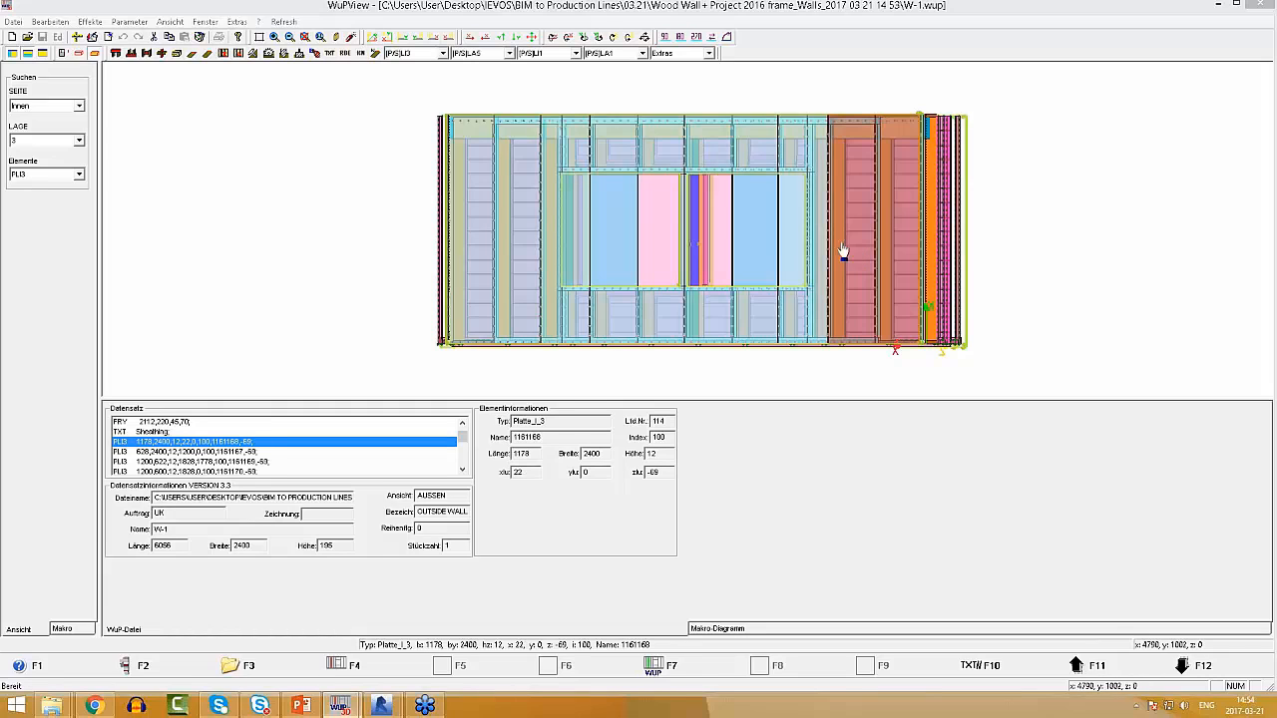
Step: Hide all inner and outer layers of the wall with the Keine [P/S]LI and Keine [P/S]LA options, and select the window module
left_click(443, 53)
left_click(409, 66)
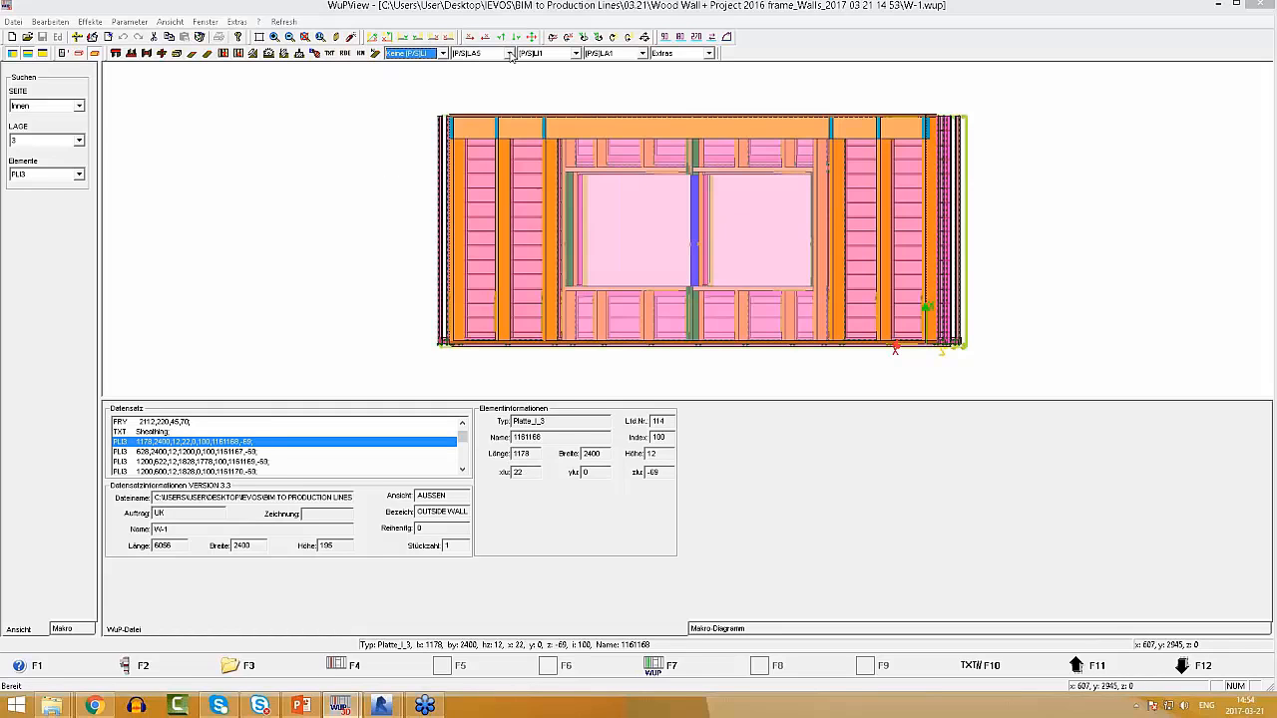
left_click(508, 53)
left_click(464, 66)
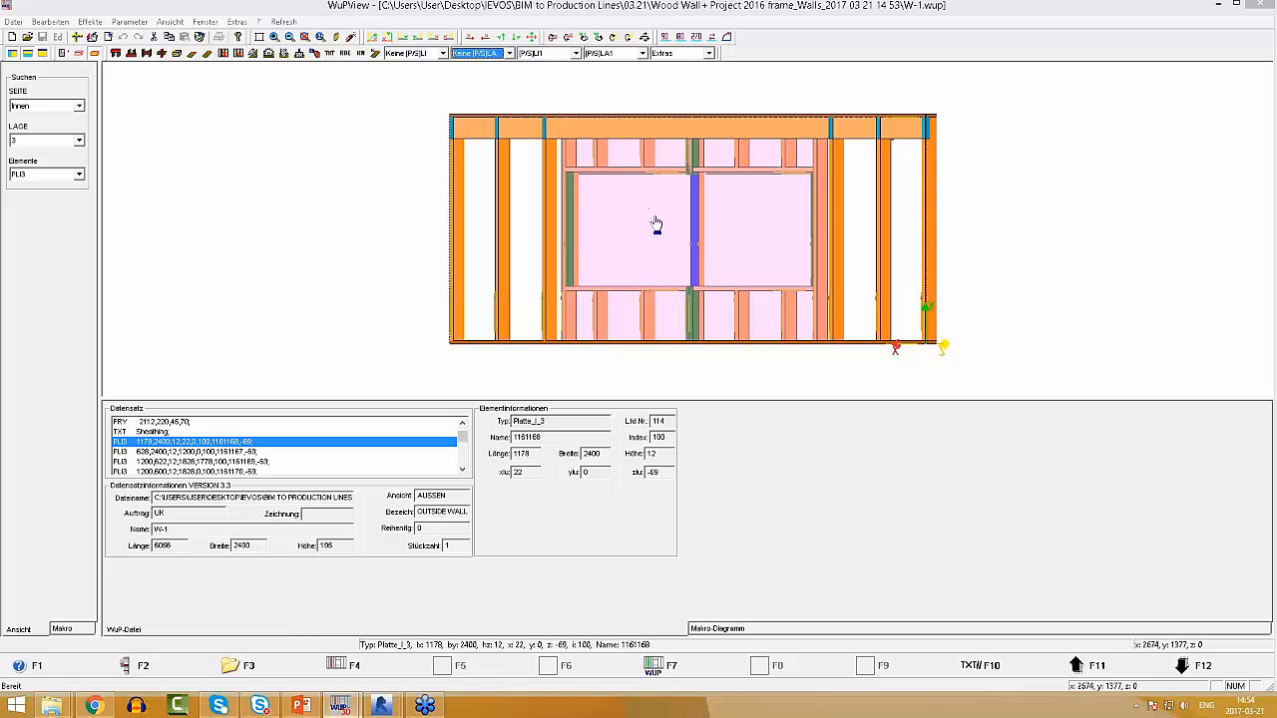
left_click(599, 37)
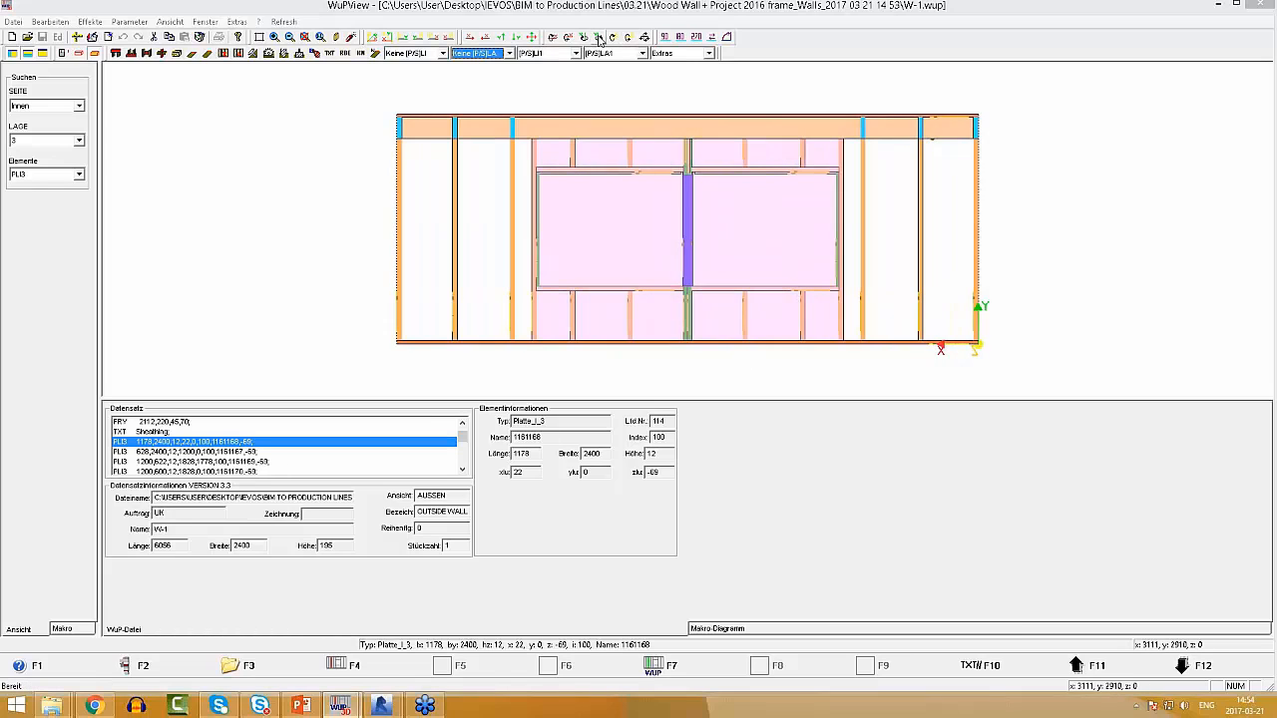
left_click(598, 346)
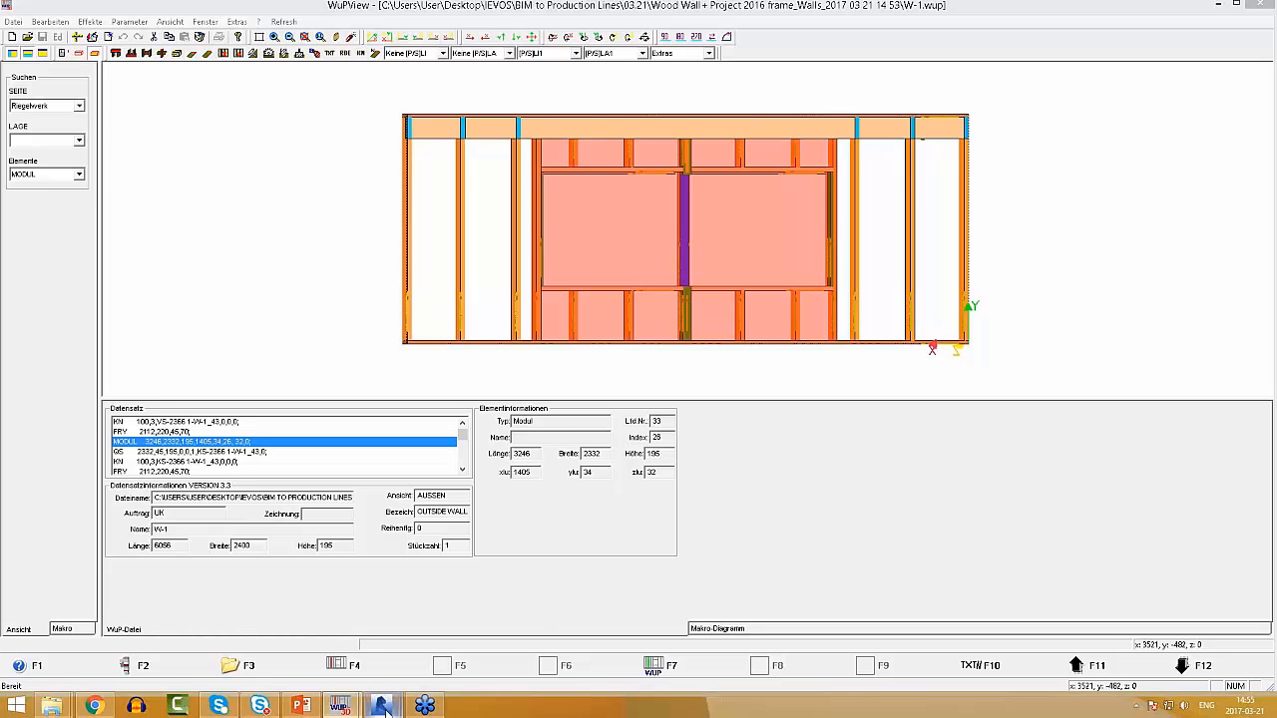
Step: Switch back to the house project in Revit and float the Floor+ panel over the 3D view below the Wall+ panel
mouse_move(380, 705)
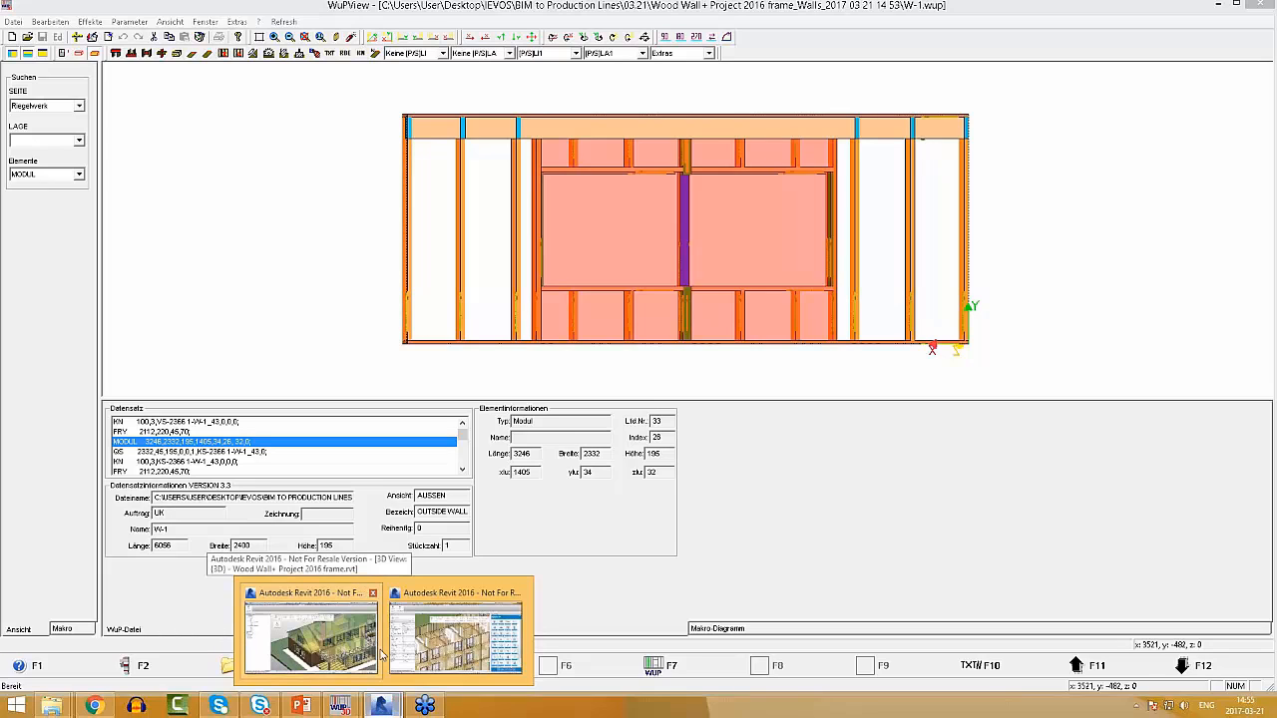
left_click(454, 643)
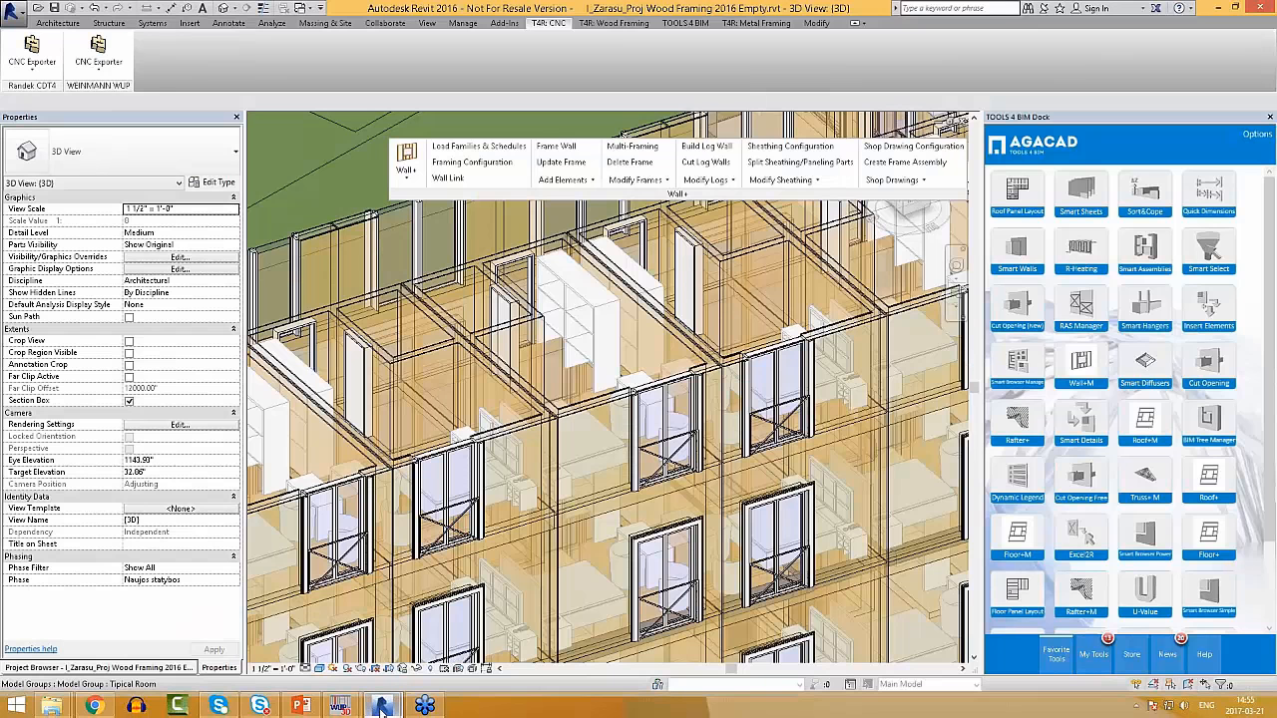
left_click(339, 664)
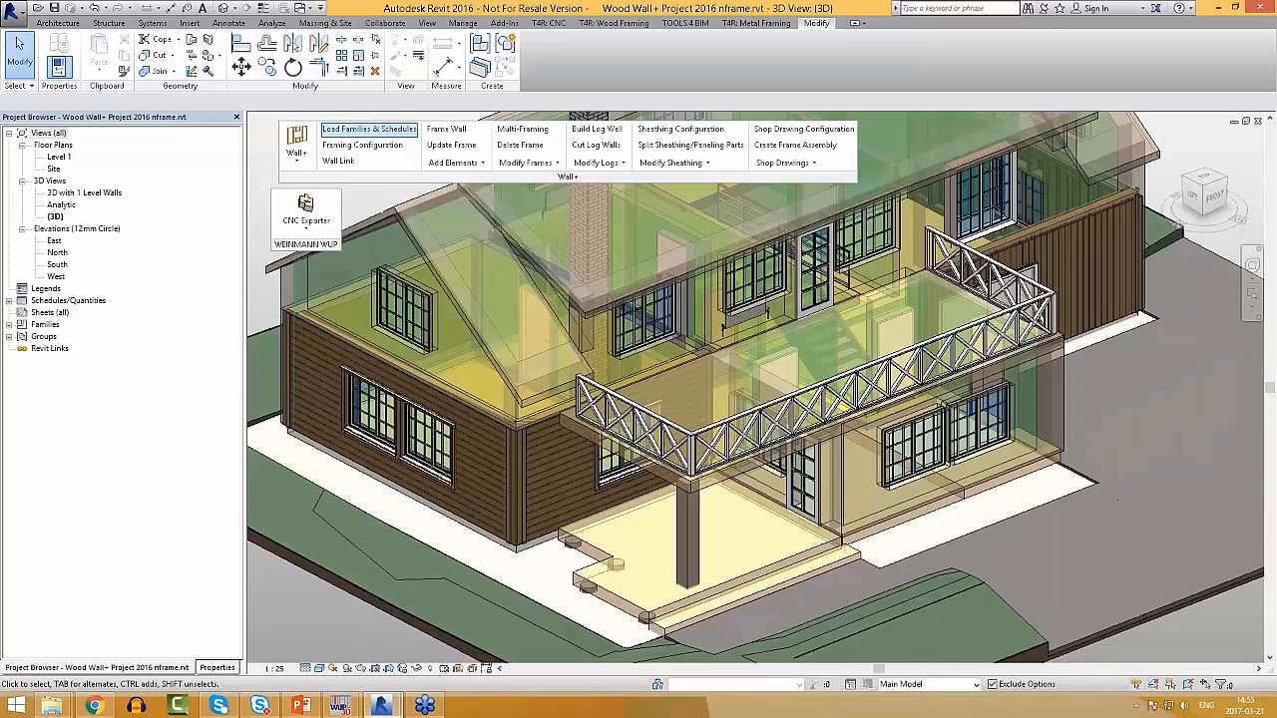
middle_click_drag(565, 463, 555, 409)
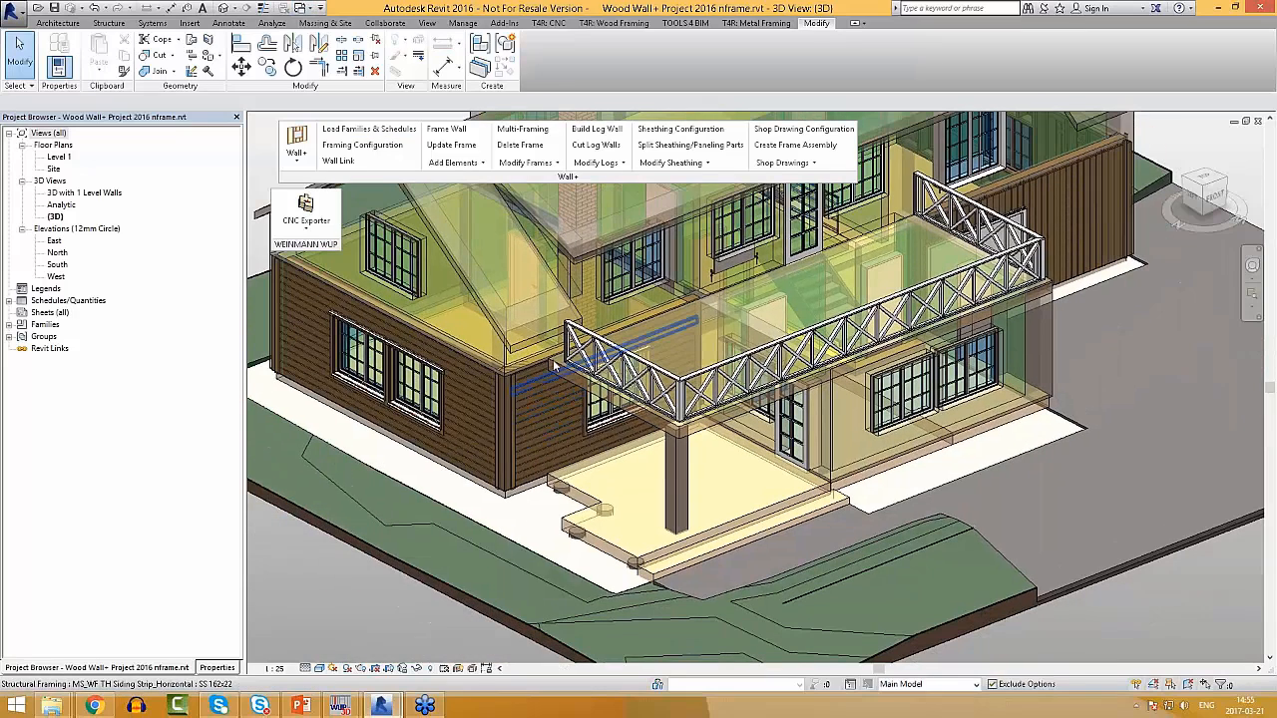
left_click(621, 22)
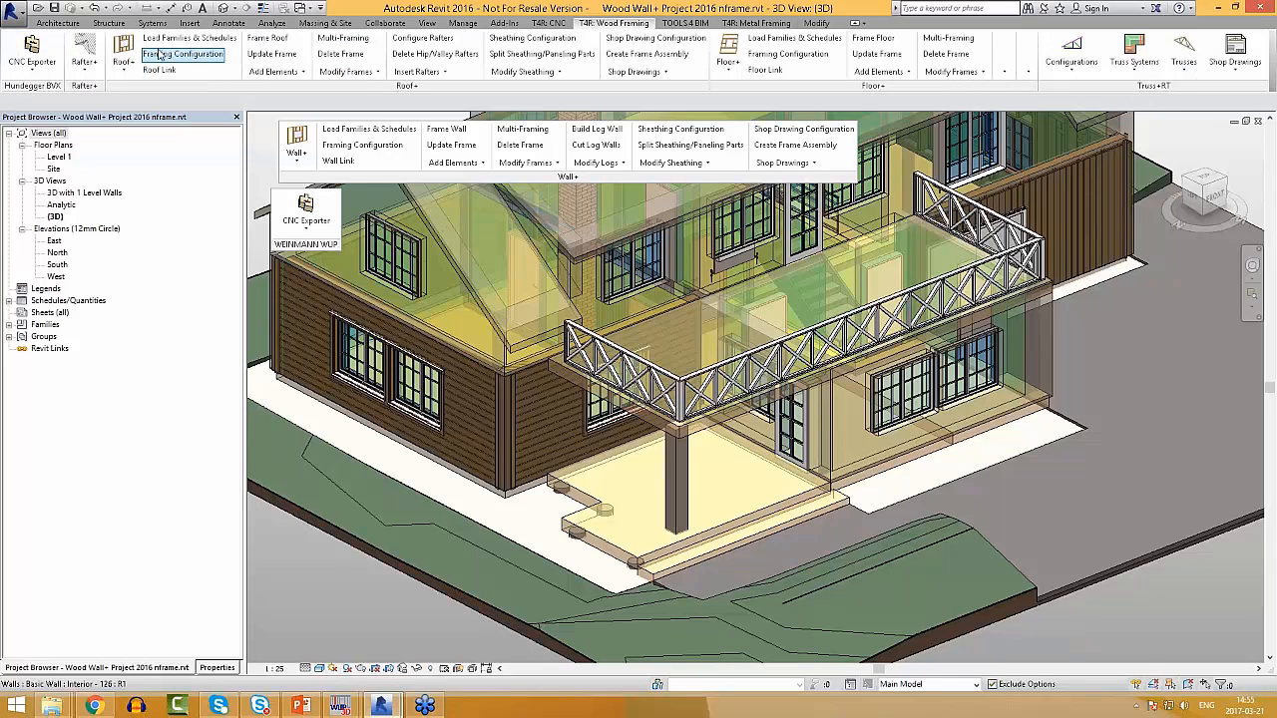
left_click_drag(868, 86, 469, 249)
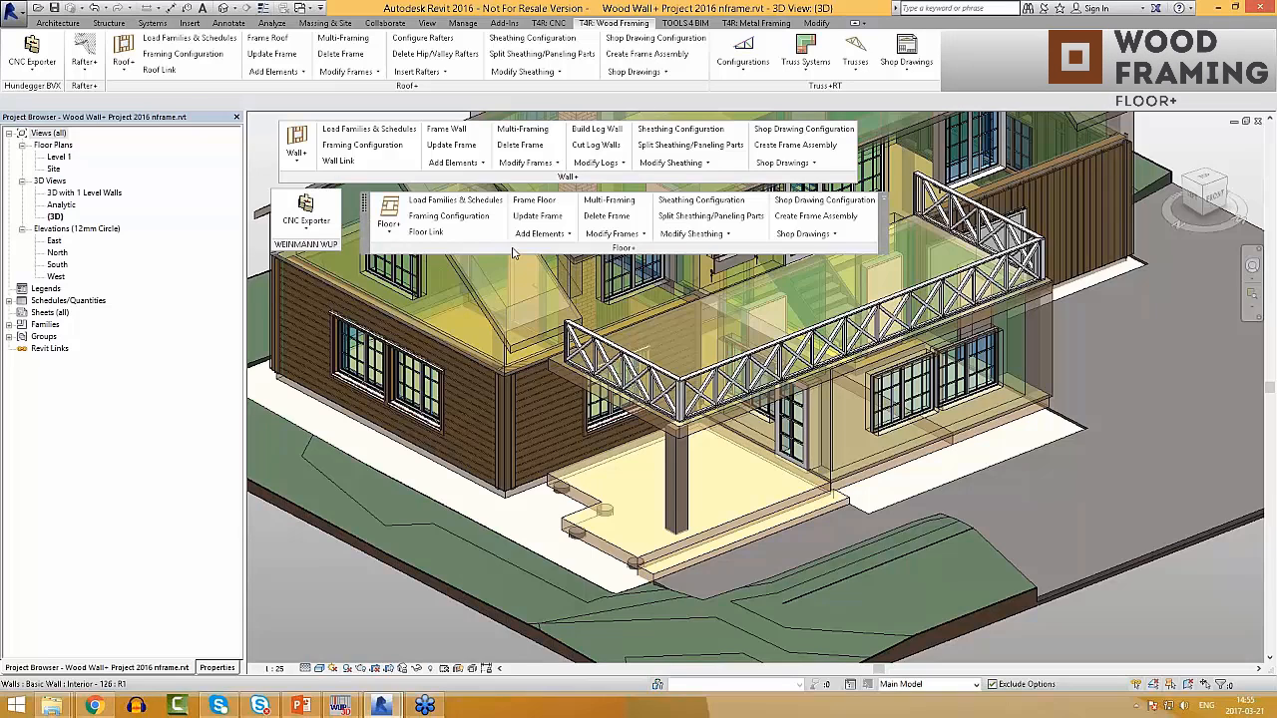
Step: Check the Floor Link layer settings of the Terrace 140 floor by the entrance and generate its wood frame with Frame Floor
left_click(612, 552)
left_click(426, 232)
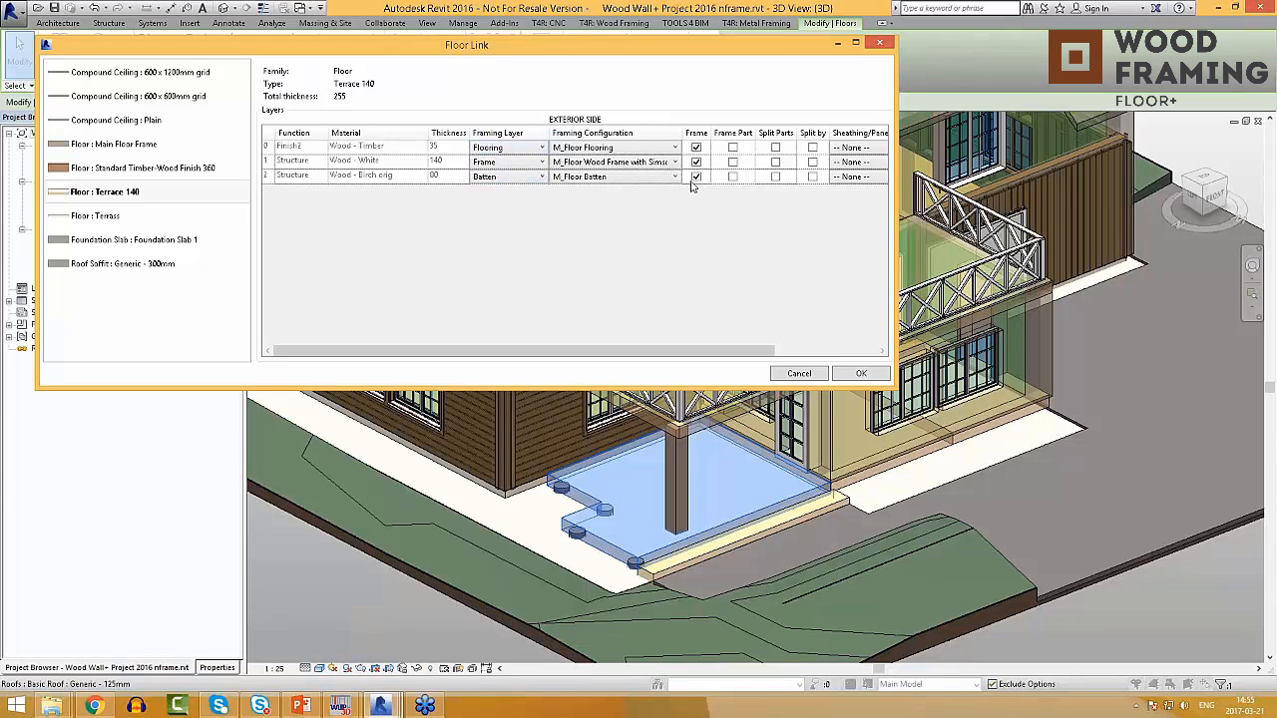
left_click(880, 46)
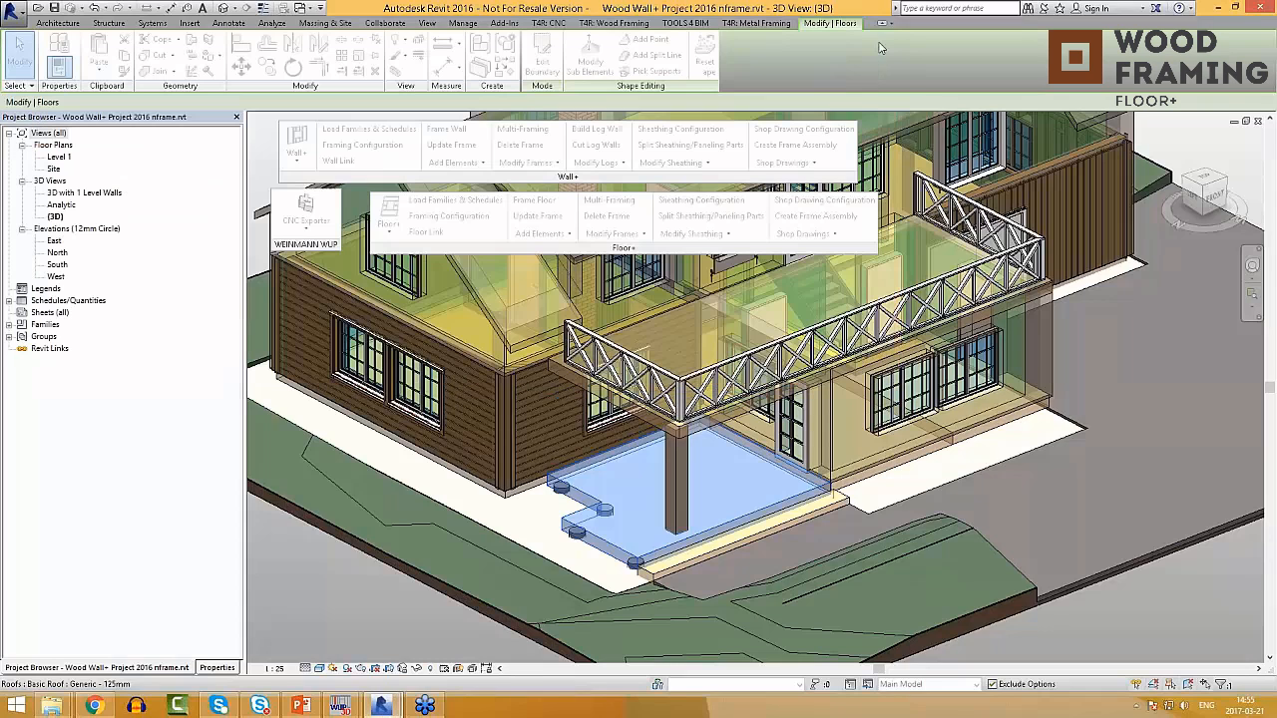
left_click(543, 199)
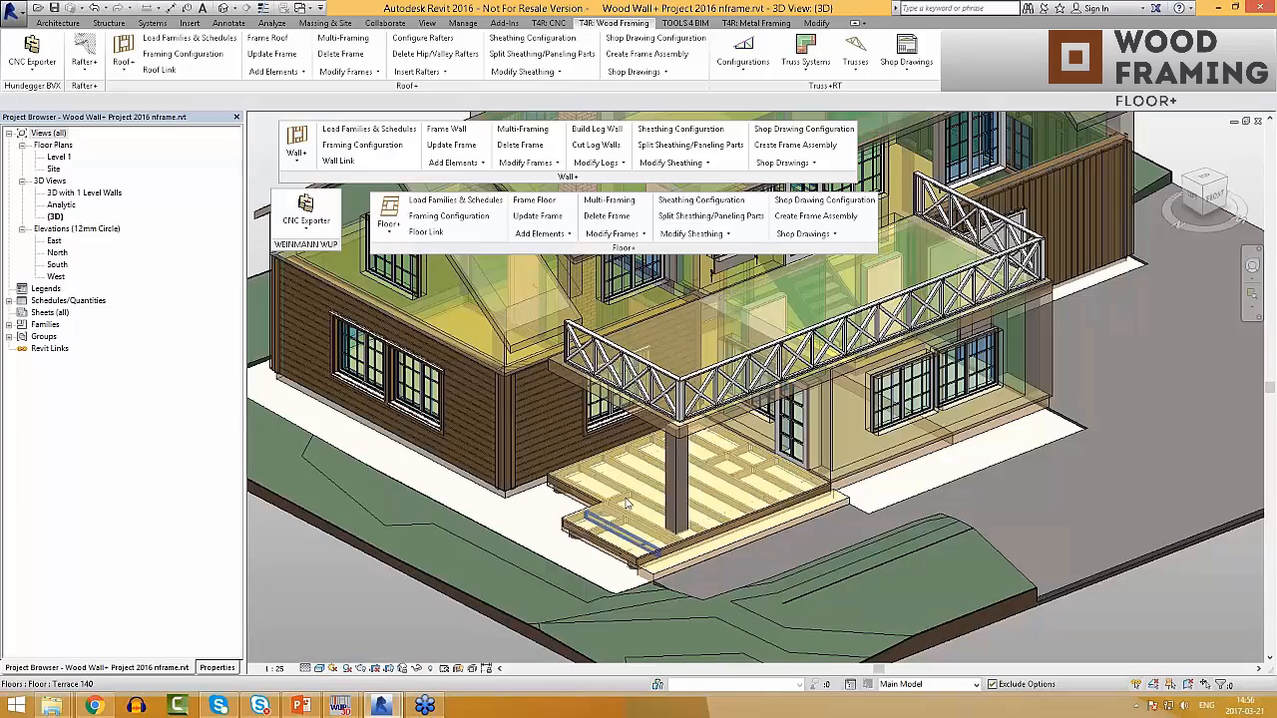
Step: Examine the terrace floor frame up close, checking the joists, the short blocking pieces and their connections
scroll(620, 487, "up", 4)
scroll(583, 431, "up", 2)
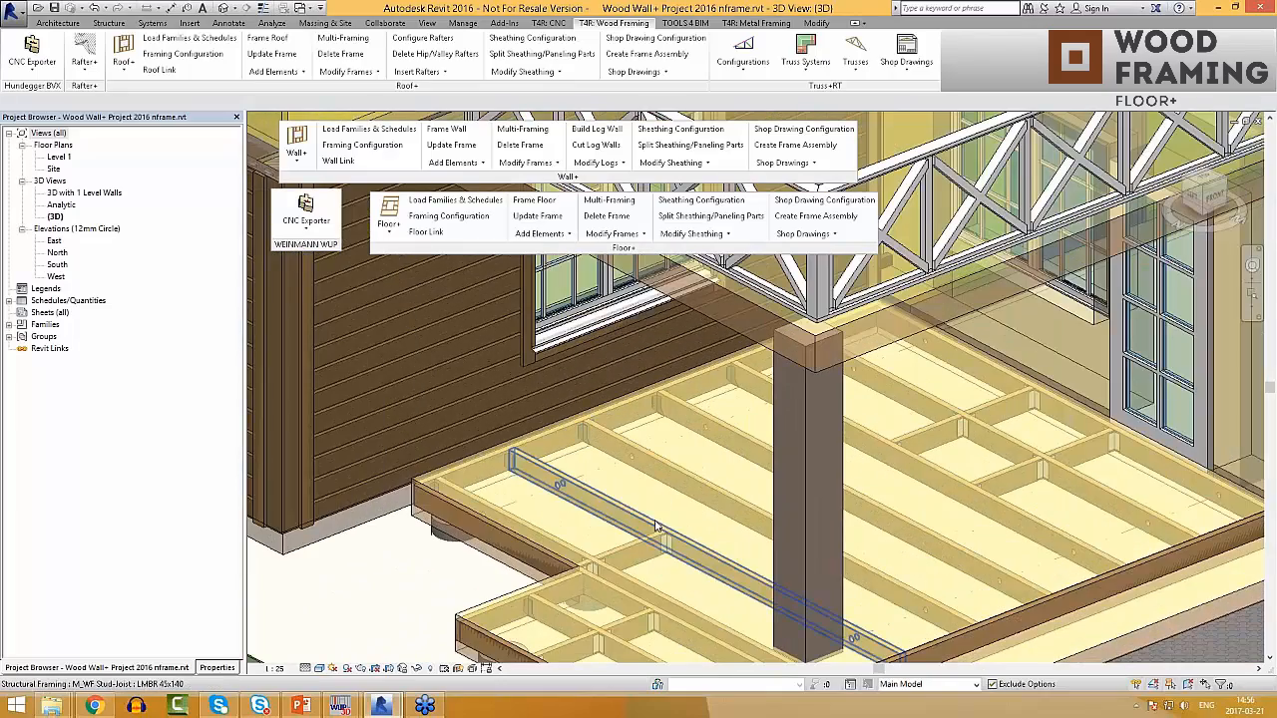
scroll(669, 439, "up", 3)
scroll(652, 436, "up", 3)
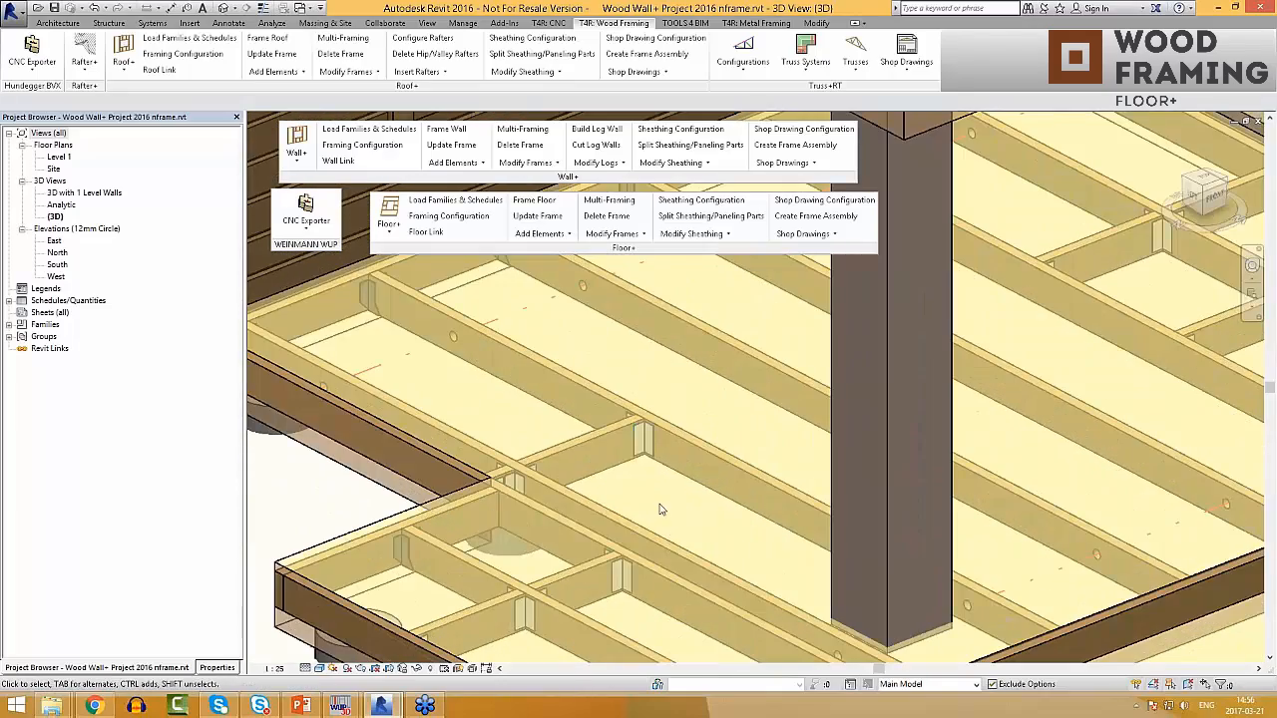
left_click(651, 445)
key("Escape")
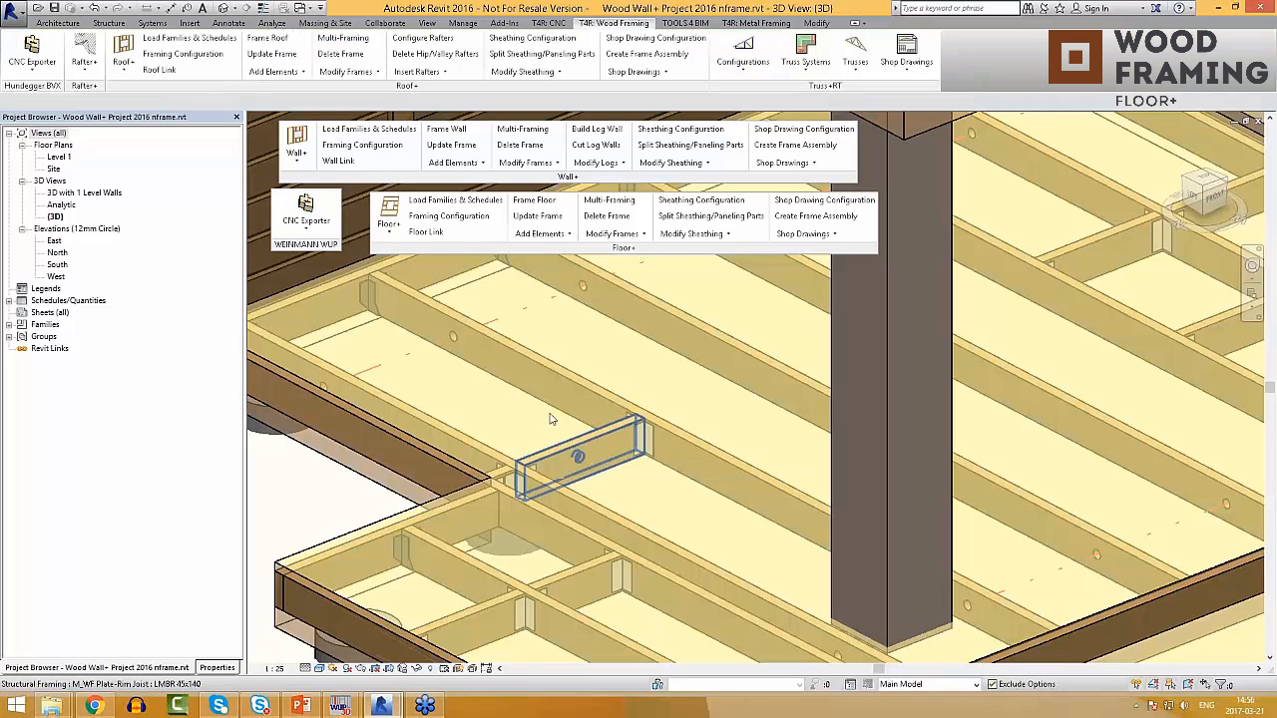
left_click(409, 356)
key("Escape")
scroll(545, 453, "down", 3)
scroll(545, 453, "down", 5)
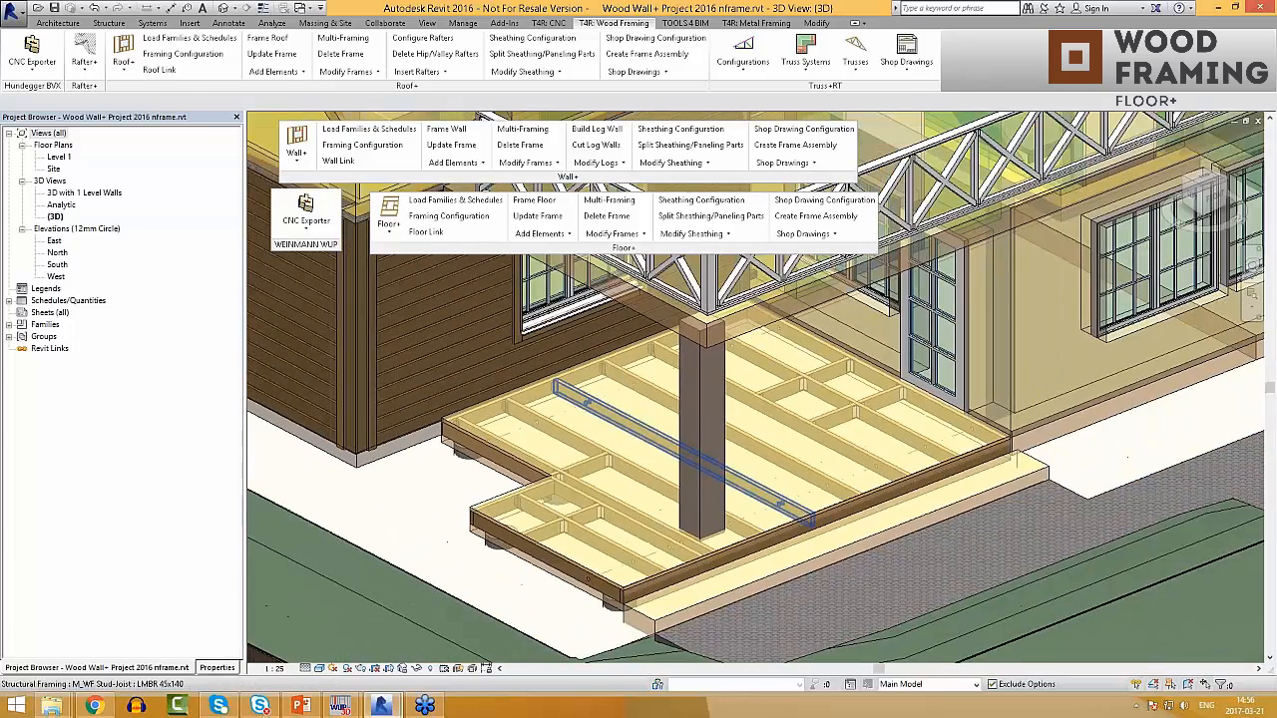
Step: Add the batten layer beneath the terrace floor frame with Frame Additional Layers
middle_click_drag(627, 420, 595, 378)
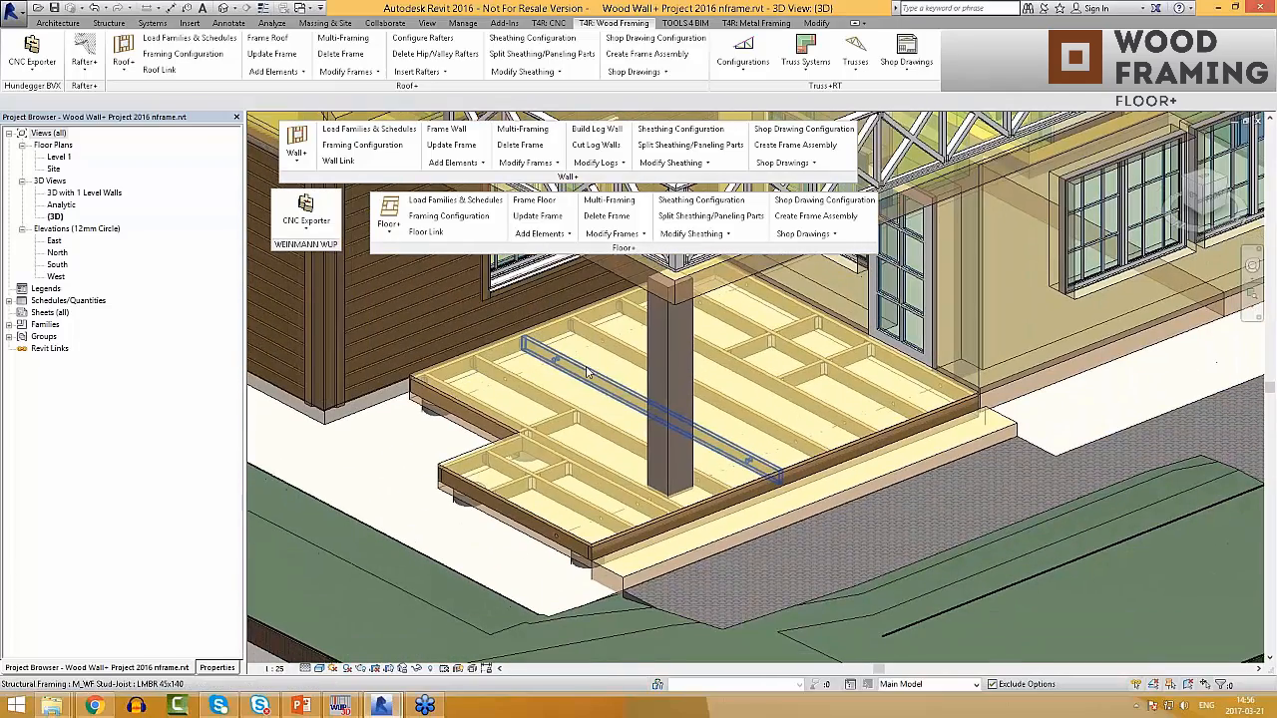
left_click(540, 234)
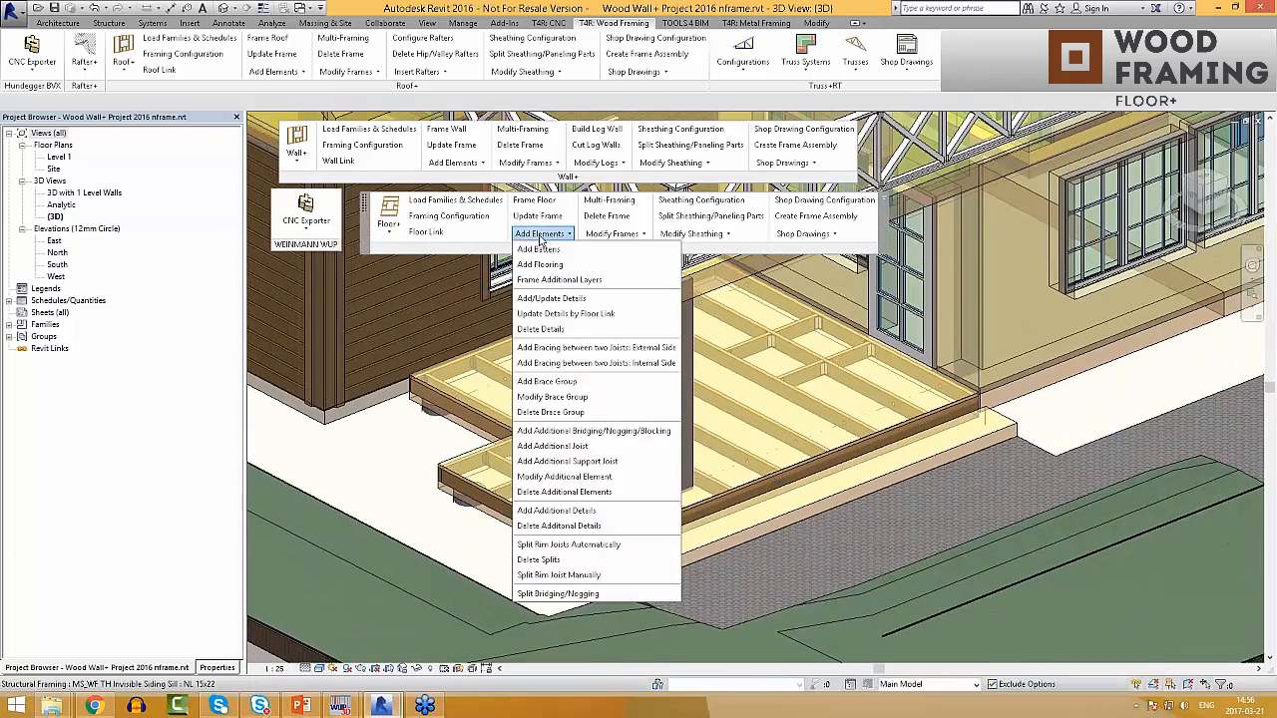
left_click(548, 281)
left_click(726, 486)
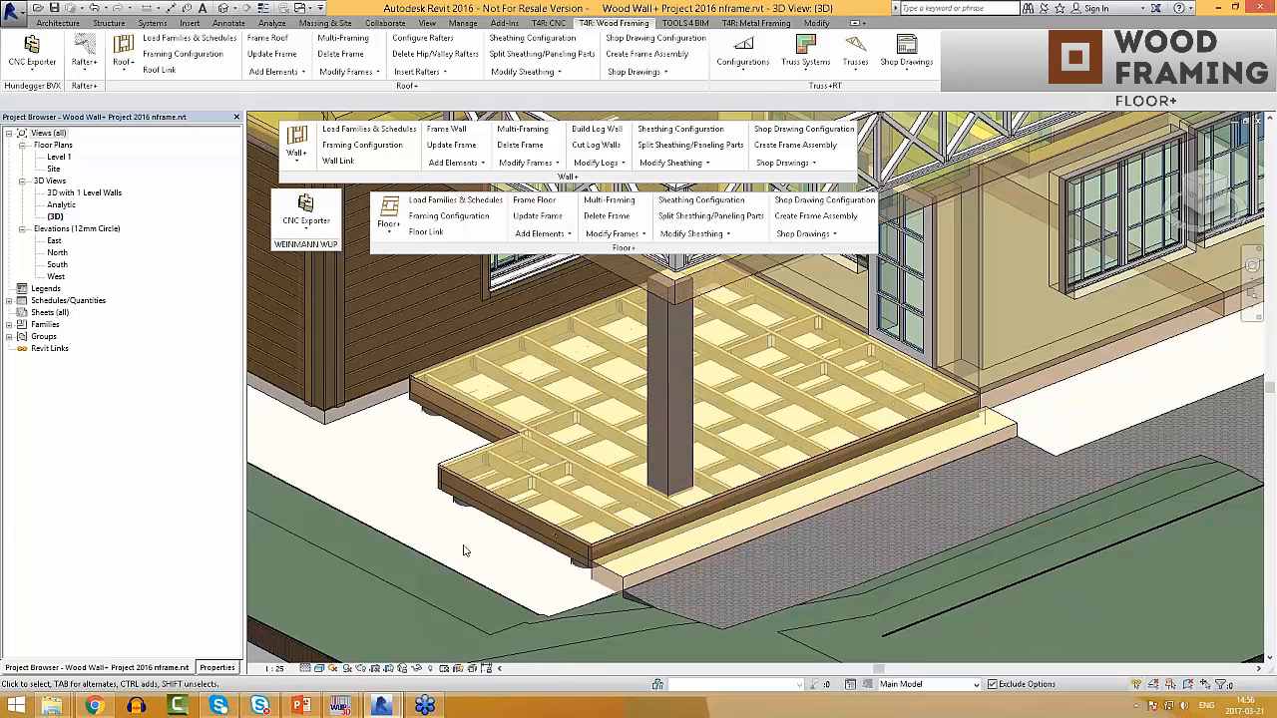
Step: Select a joist of the terrace frame and add the flooring boards on top with Add Flooring
left_click(599, 425)
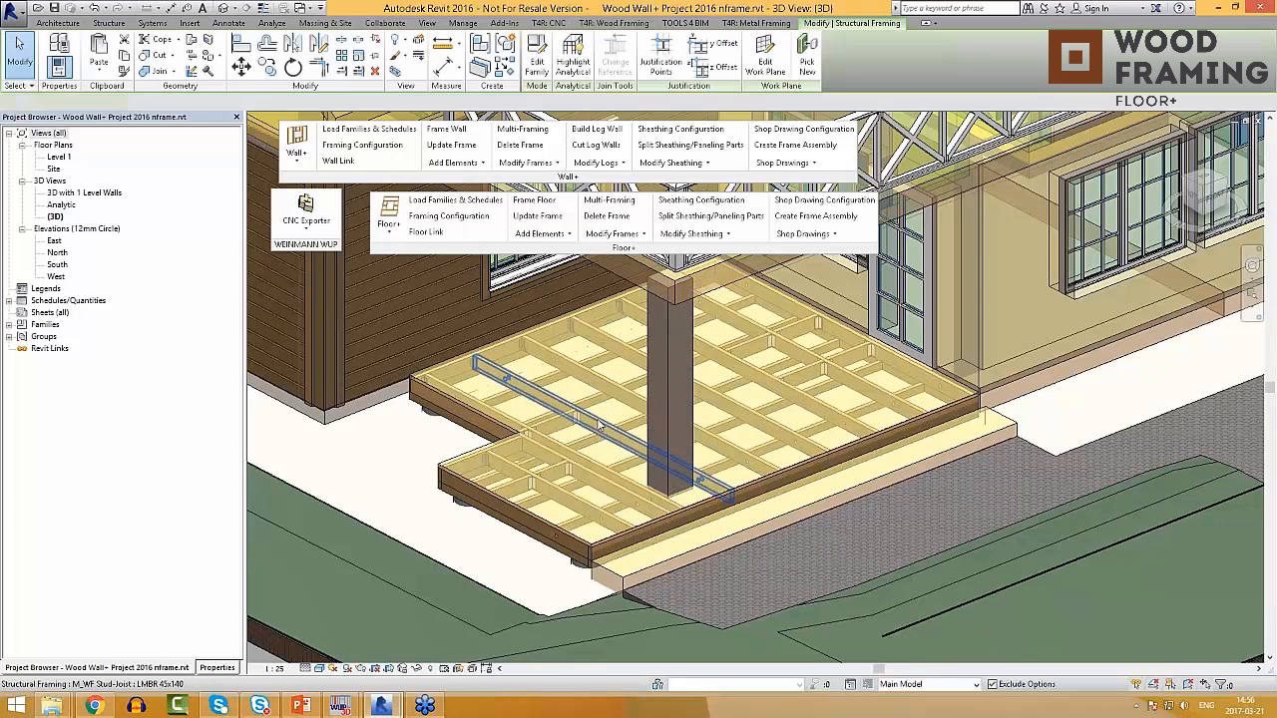
left_click(540, 234)
left_click(560, 266)
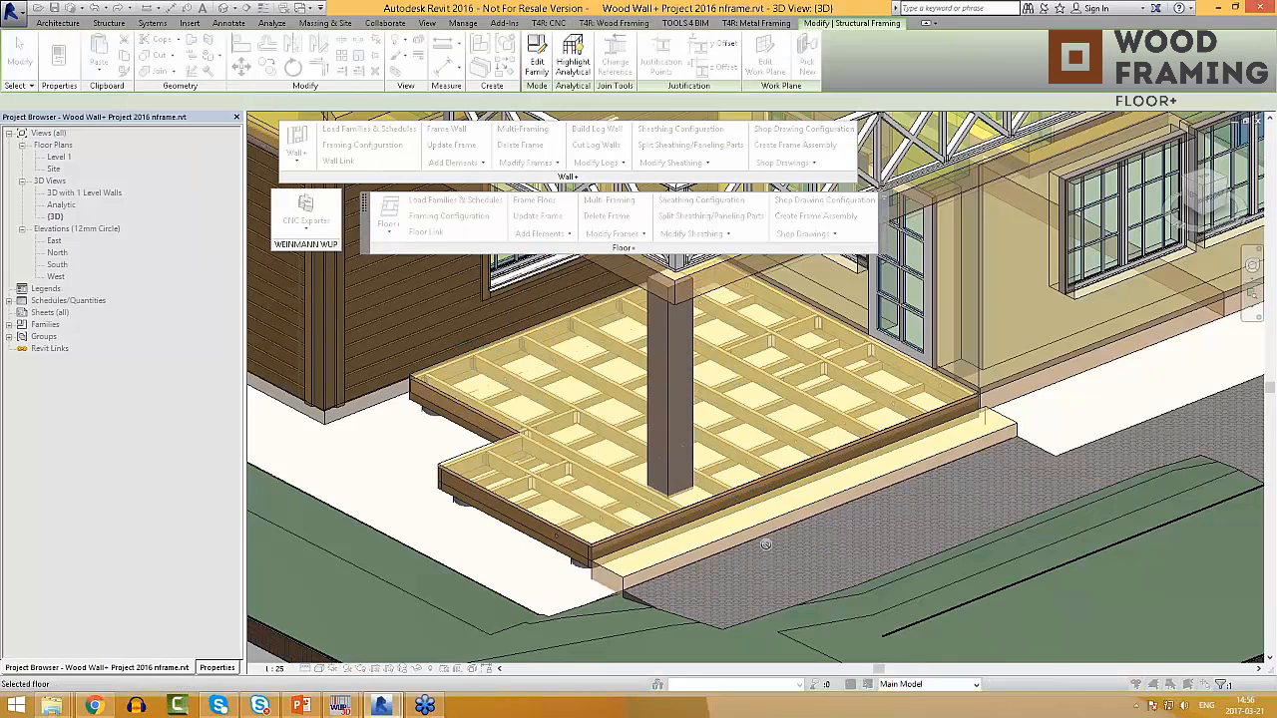
left_click(751, 465)
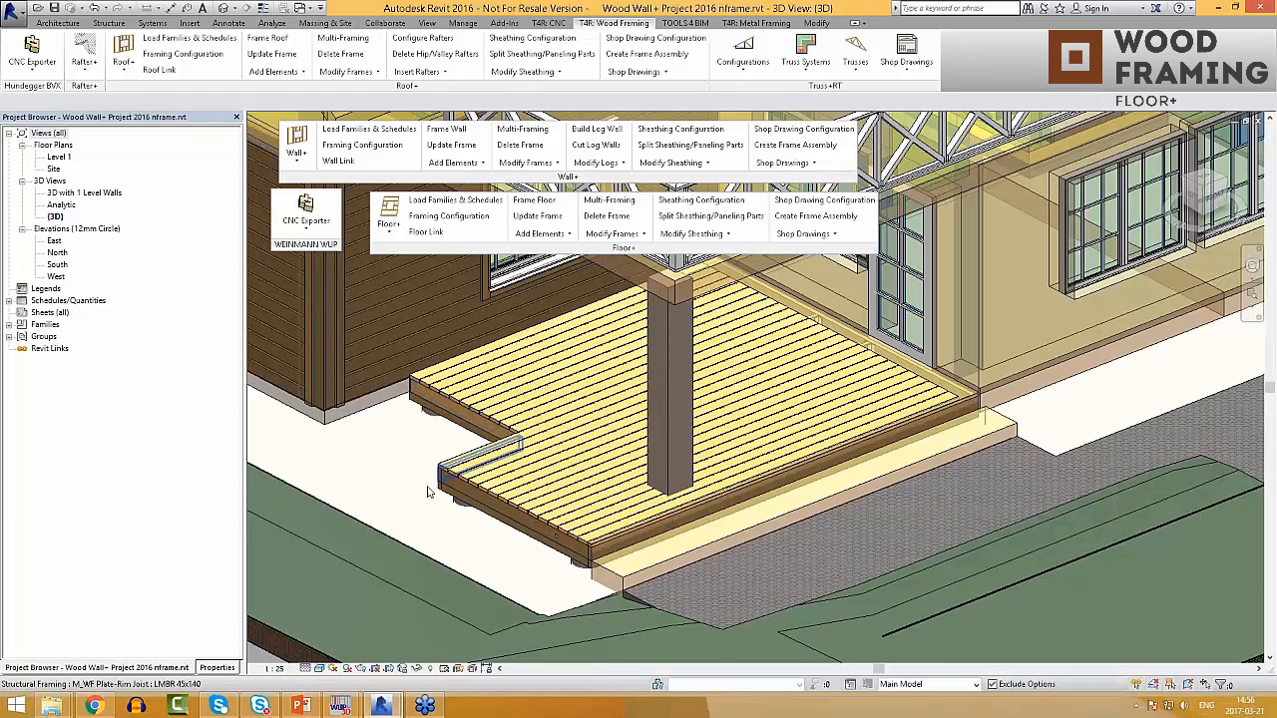
Step: Return the floating Wall+ panel to the ribbon and move the Floor+ and WEINMANN WUP panels up, clear of the terrace
scroll(772, 219, "down", 1)
left_click_drag(794, 176, 987, 76)
left_click_drag(732, 248, 741, 173)
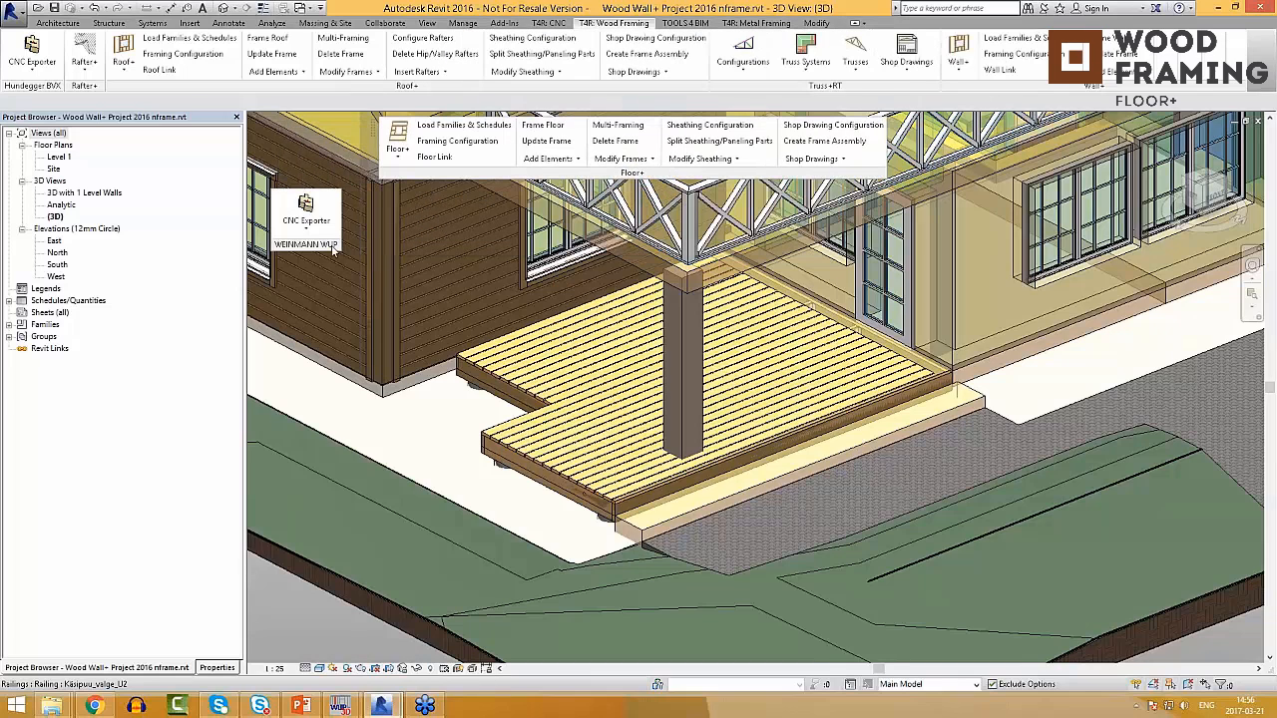
left_click_drag(329, 246, 328, 178)
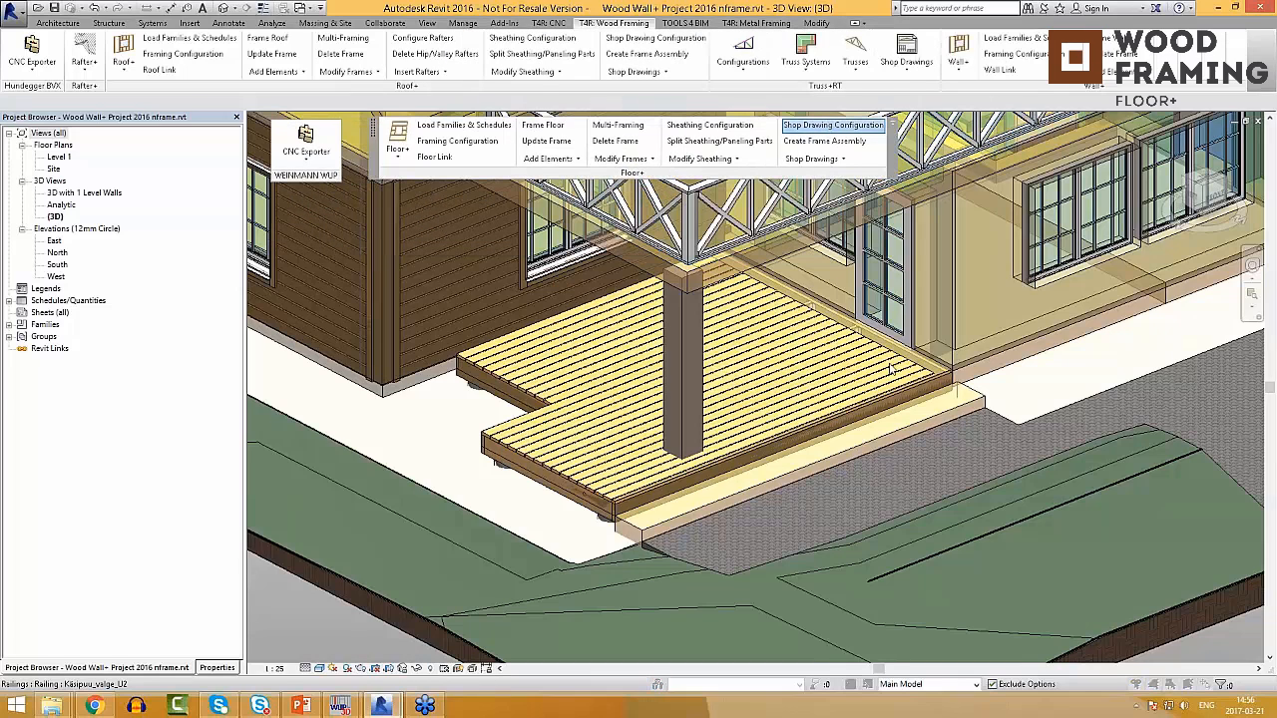
Step: Review the assembly views, schedules and sheets of the Floor+ shop drawing Example Configuration and choose the A1 metric titleblock for the sheet
left_click(833, 125)
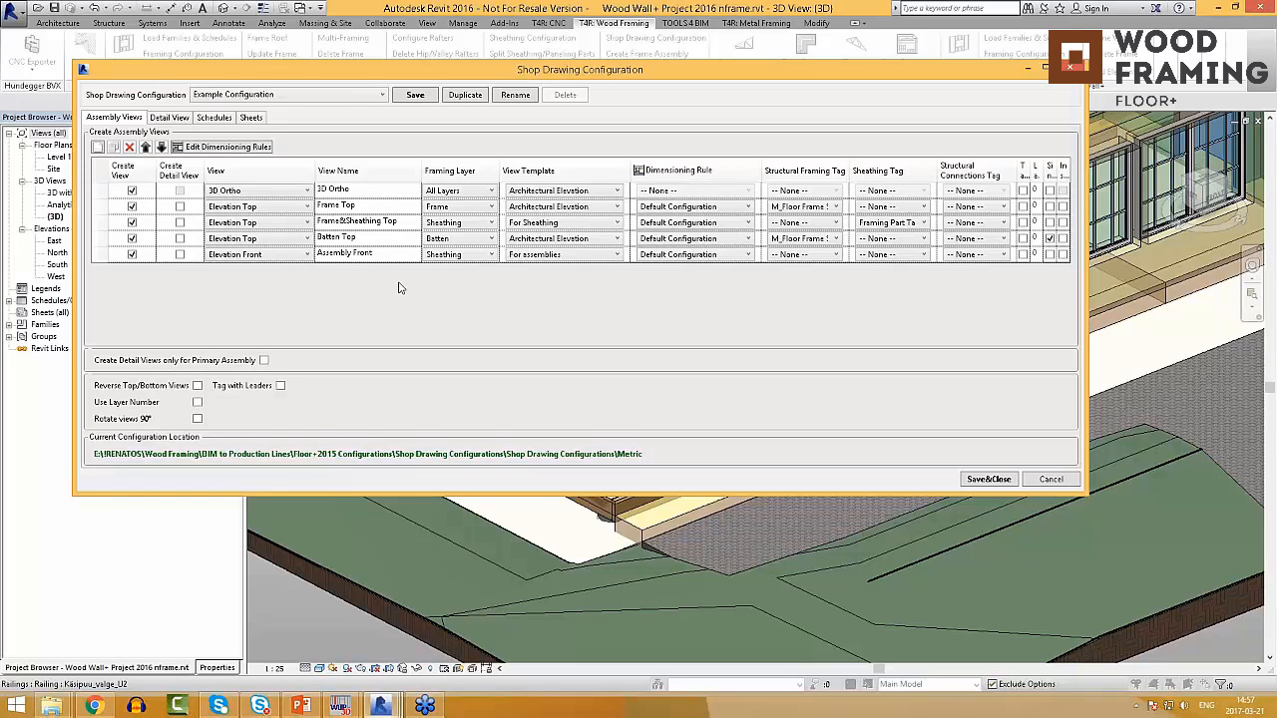
left_click(214, 117)
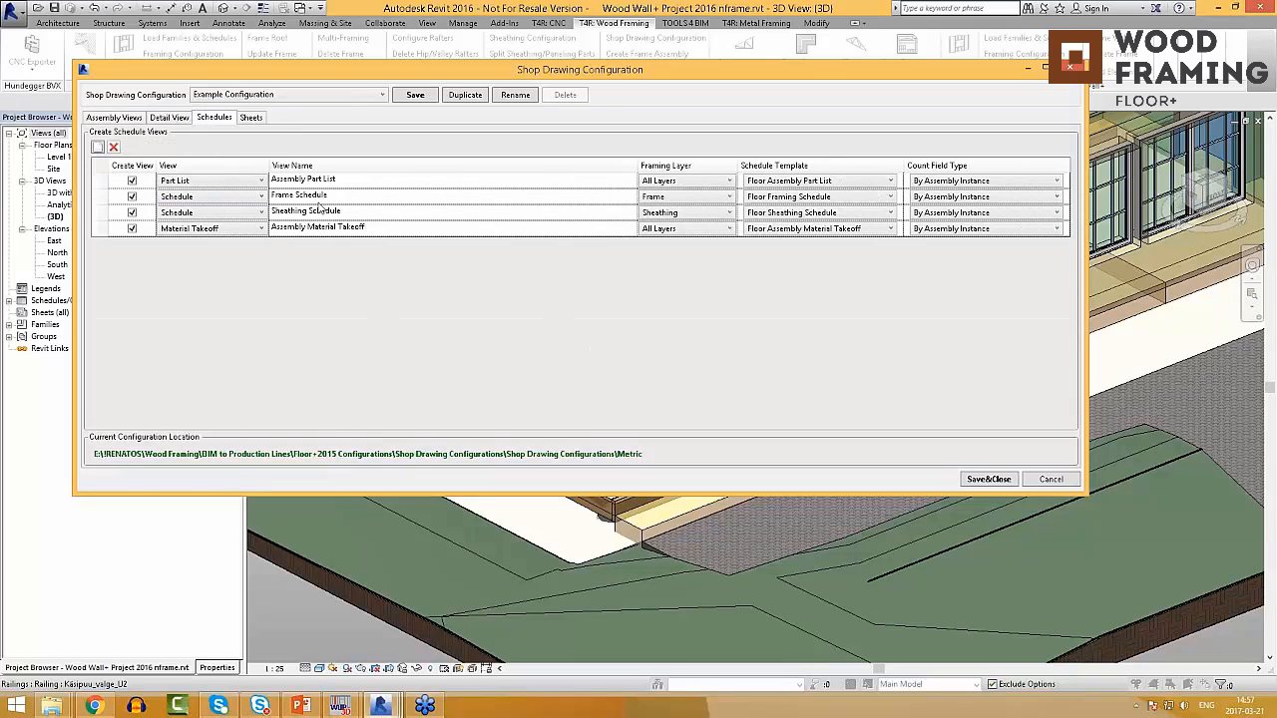
left_click(251, 118)
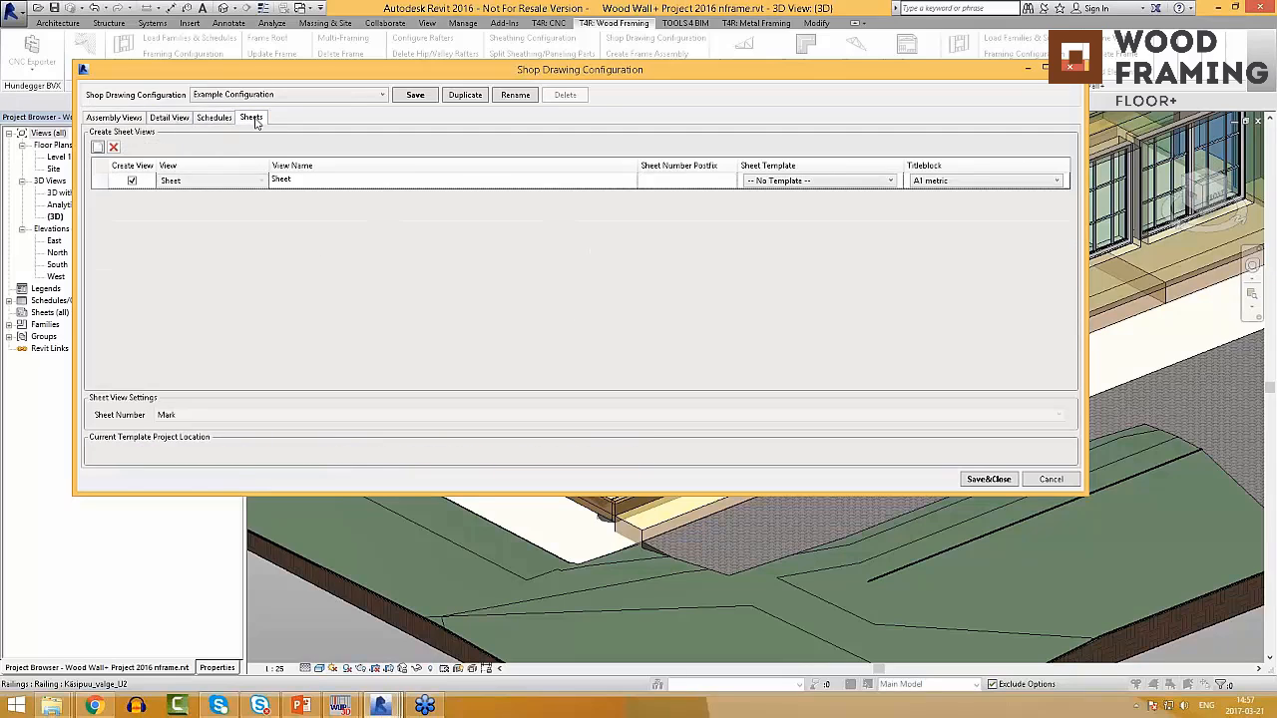
left_click(958, 181)
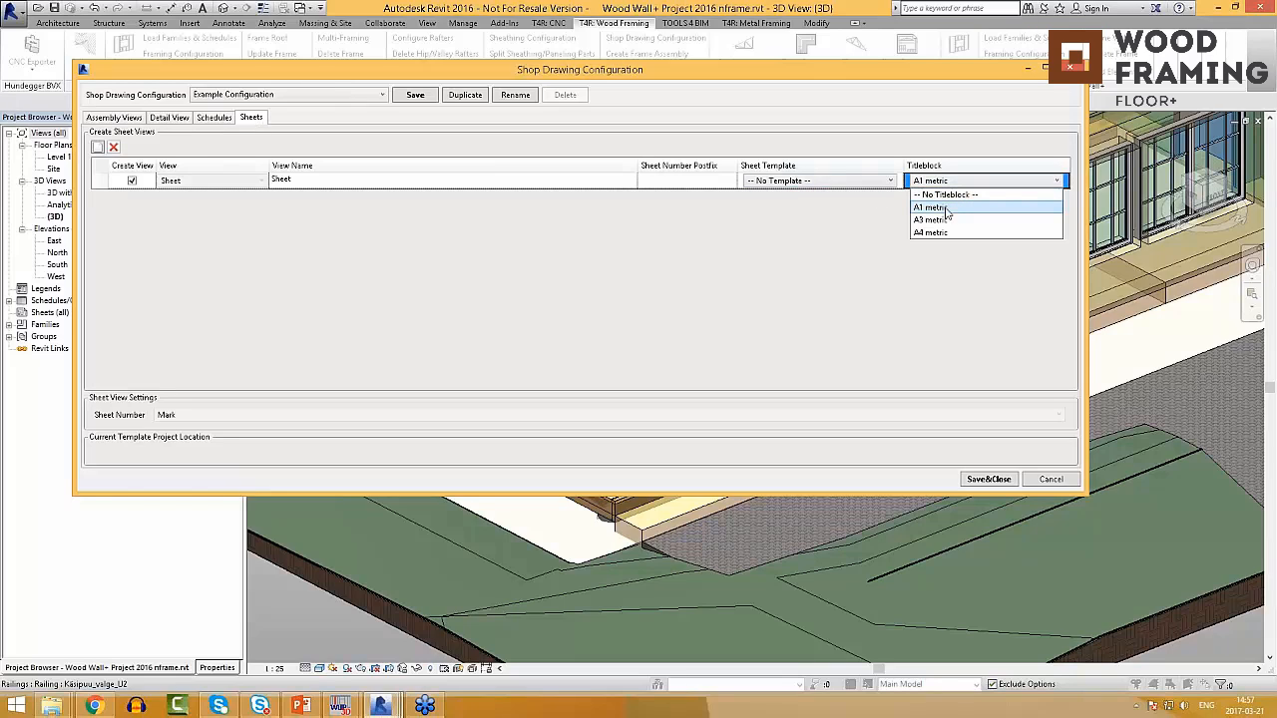
left_click(945, 209)
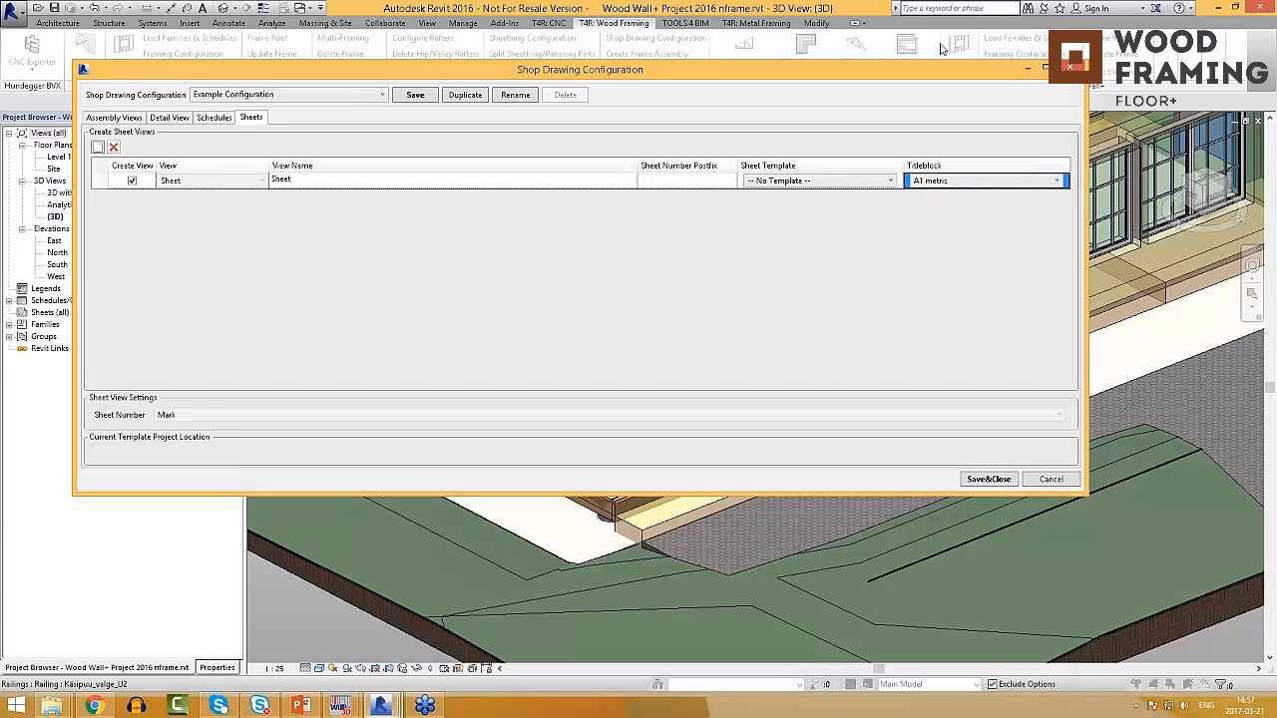
left_click_drag(956, 74, 934, 72)
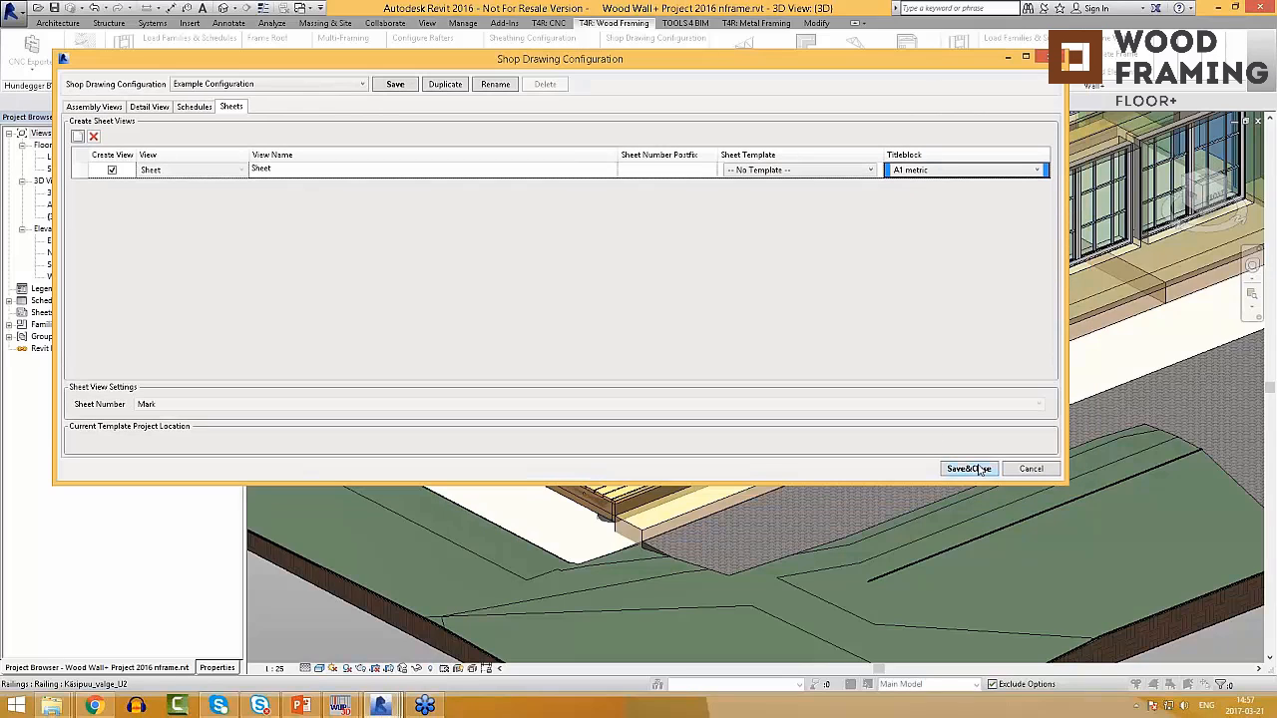
Step: Choose Example Configuration as the shop drawing configuration, then save it and close the settings
left_click(344, 88)
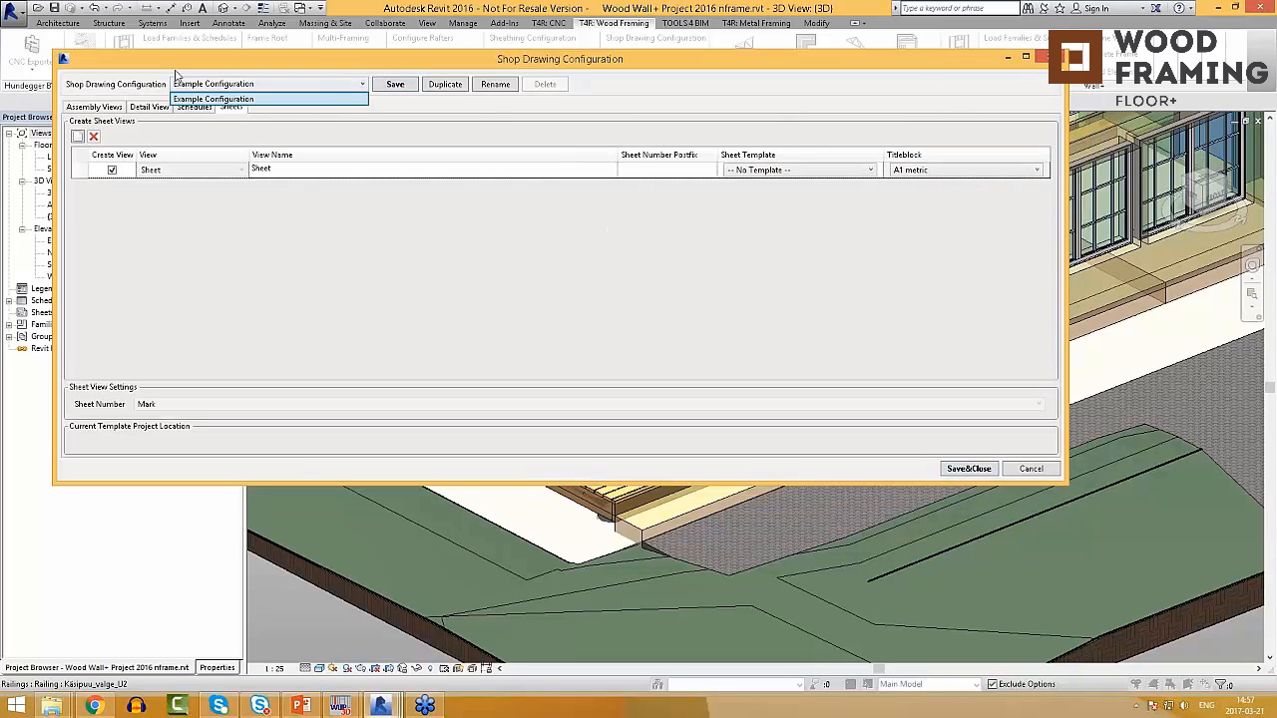
left_click(231, 104)
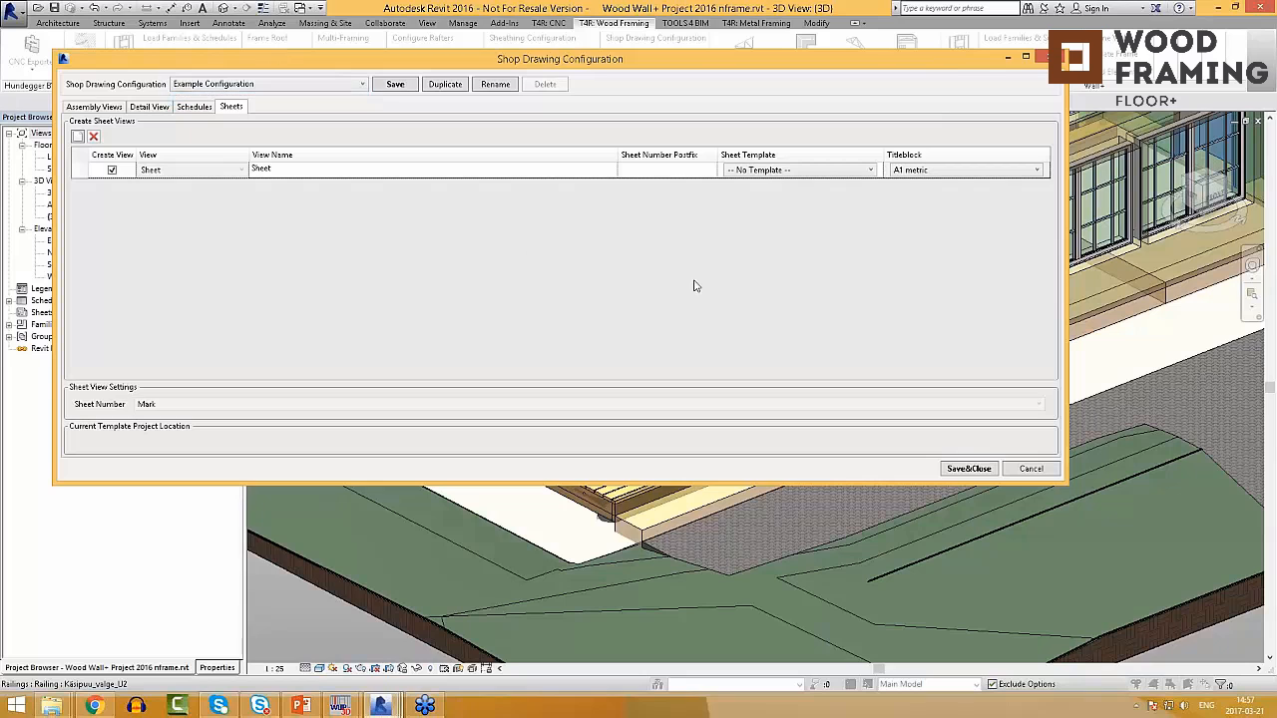
left_click(983, 474)
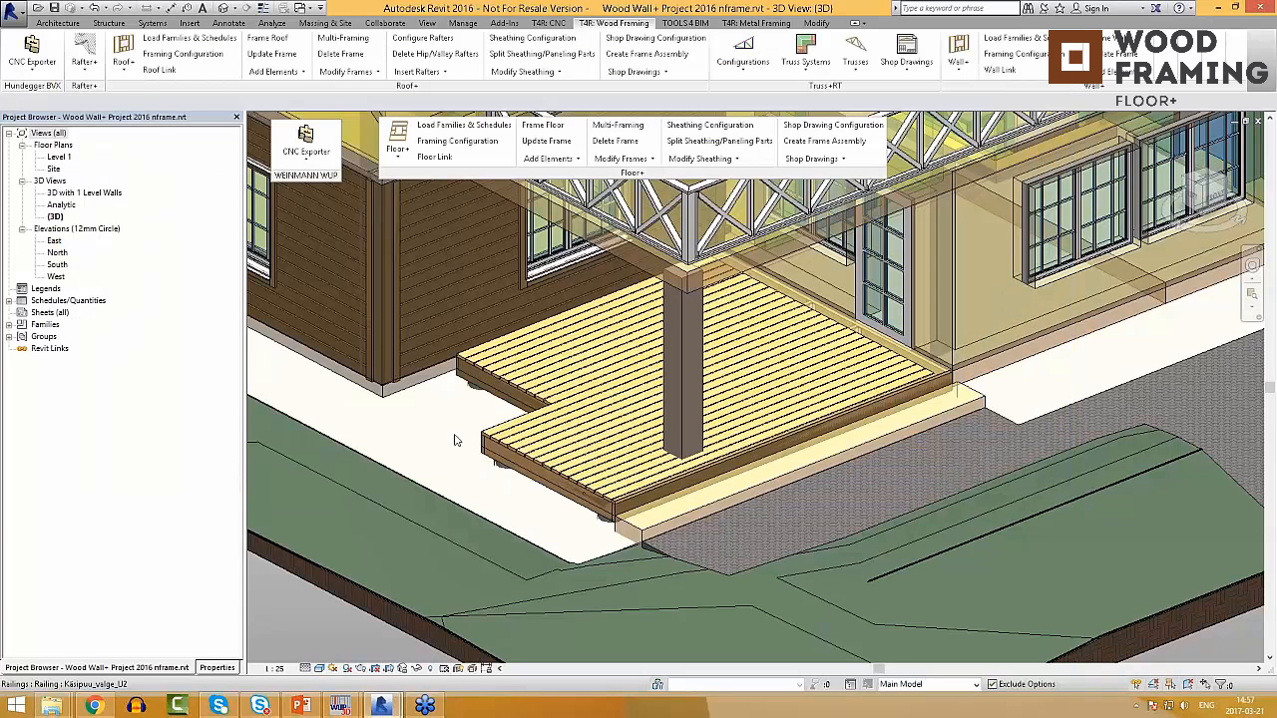
Step: Create a frame assembly from the terrace floor frame and open the assembly's 3D Ortho view
left_click(798, 215)
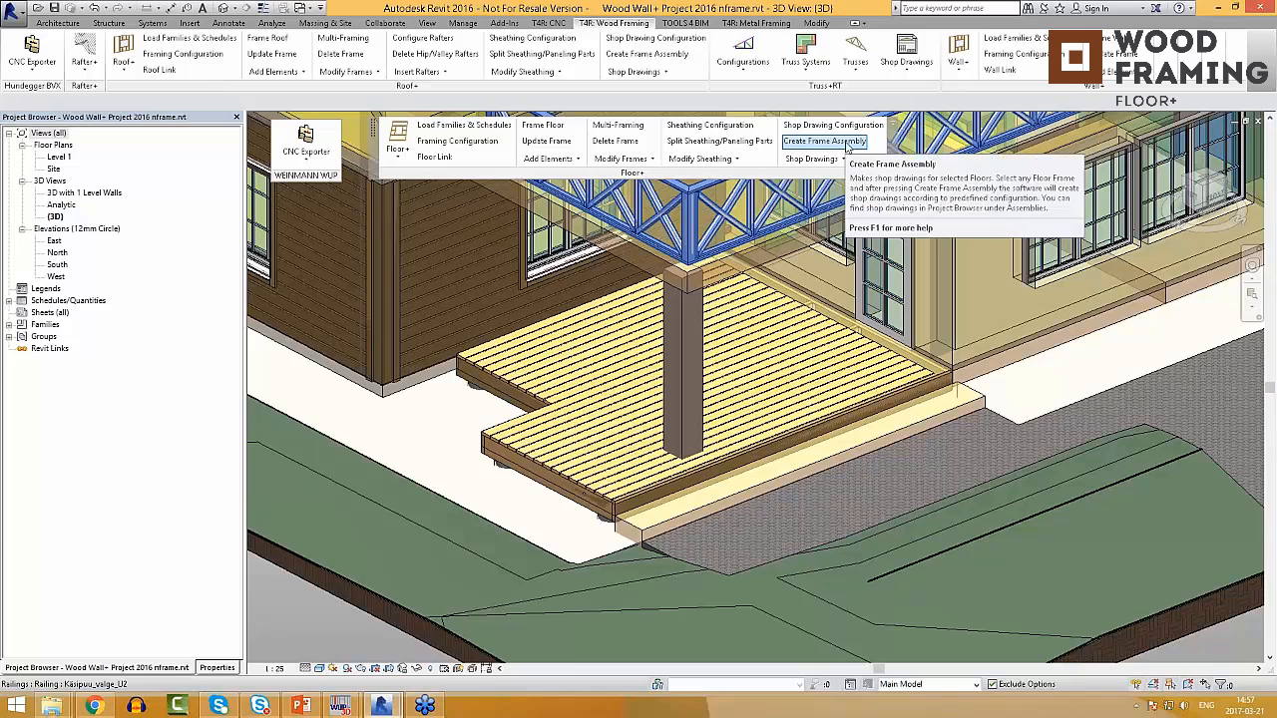
left_click(848, 147)
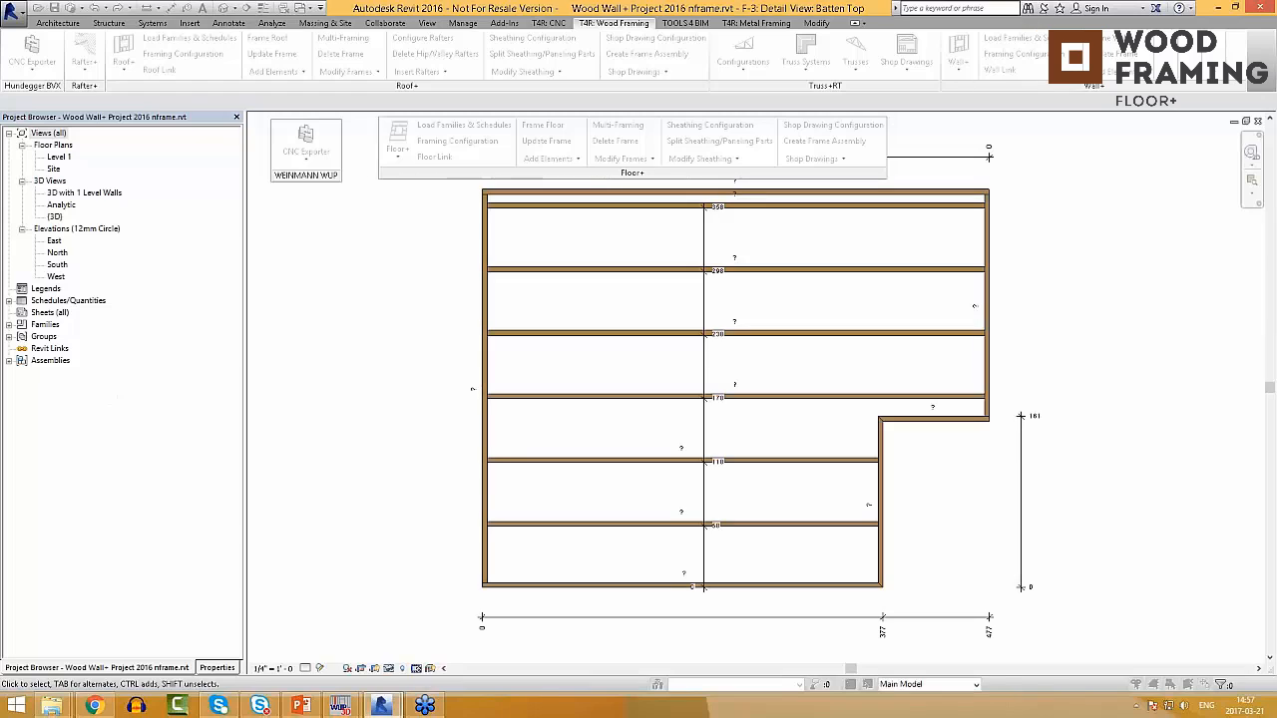
left_click(10, 361)
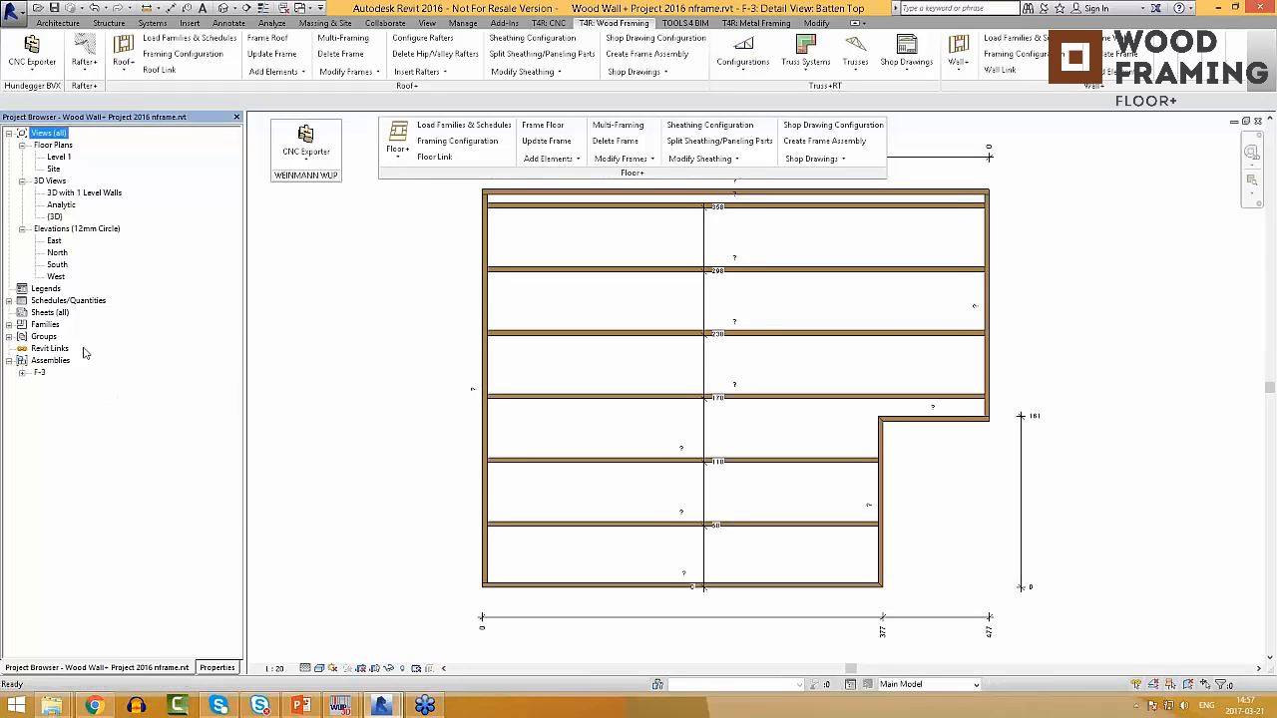
left_click(22, 373)
double_click(98, 384)
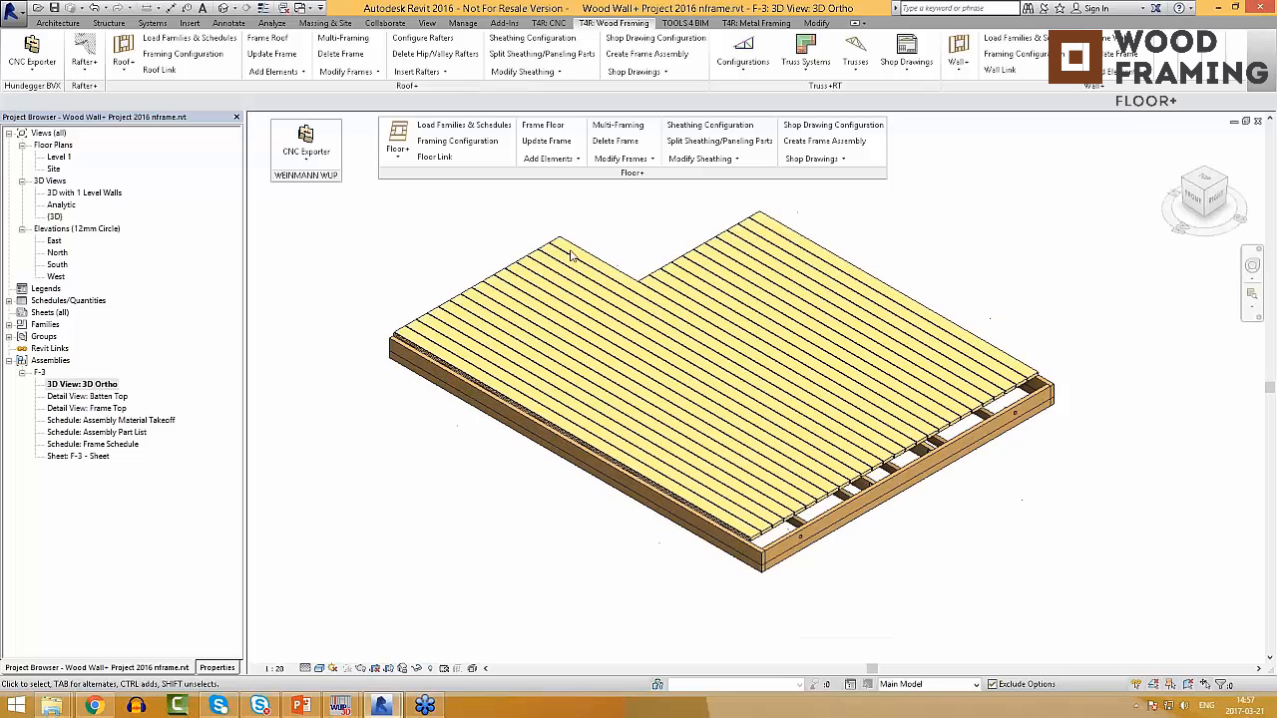
Step: Open assembly F-3's Batten Top detail view and sort the structural framing by mark to number the members
double_click(106, 397)
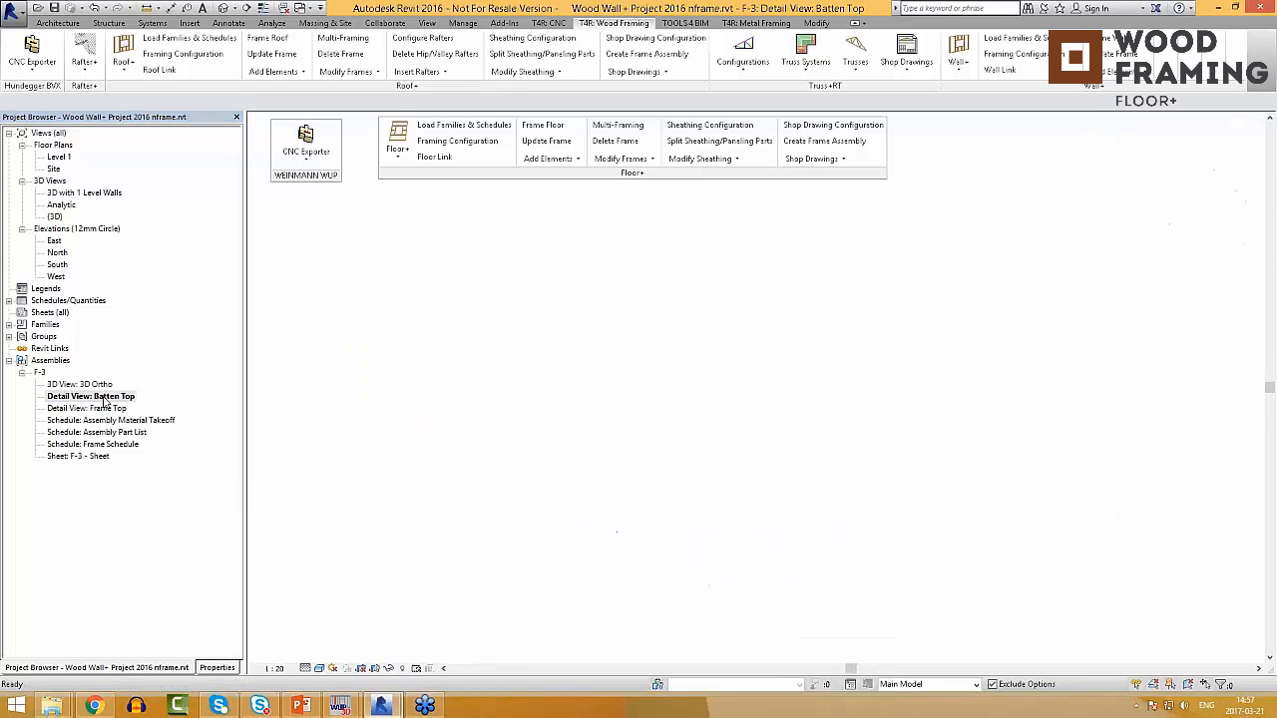
scroll(944, 416, "up", 1)
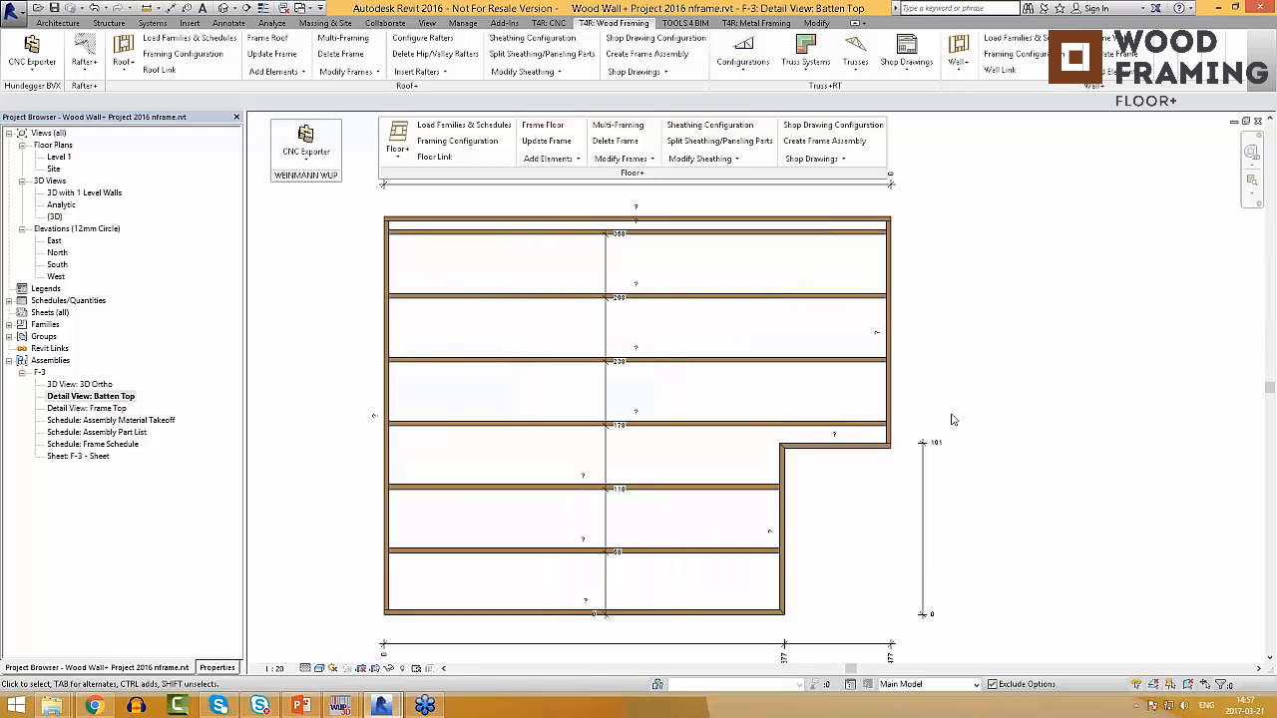
scroll(656, 265, "up", 2)
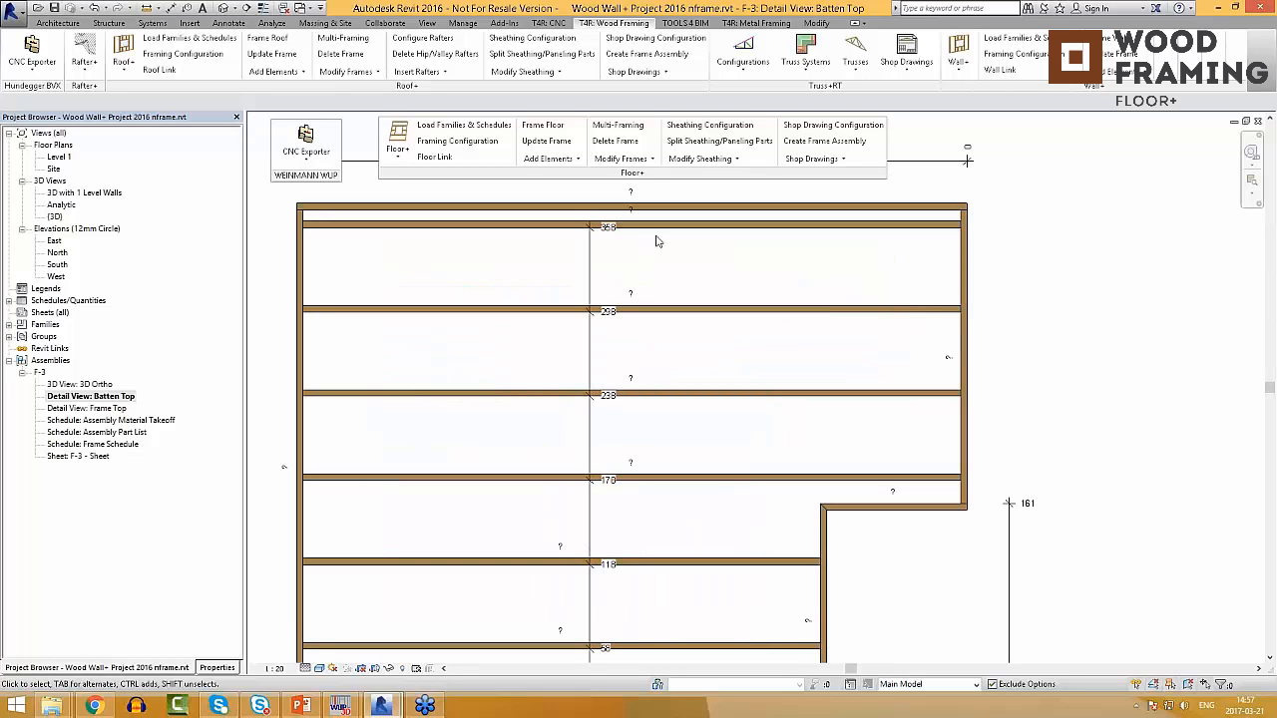
left_click(814, 159)
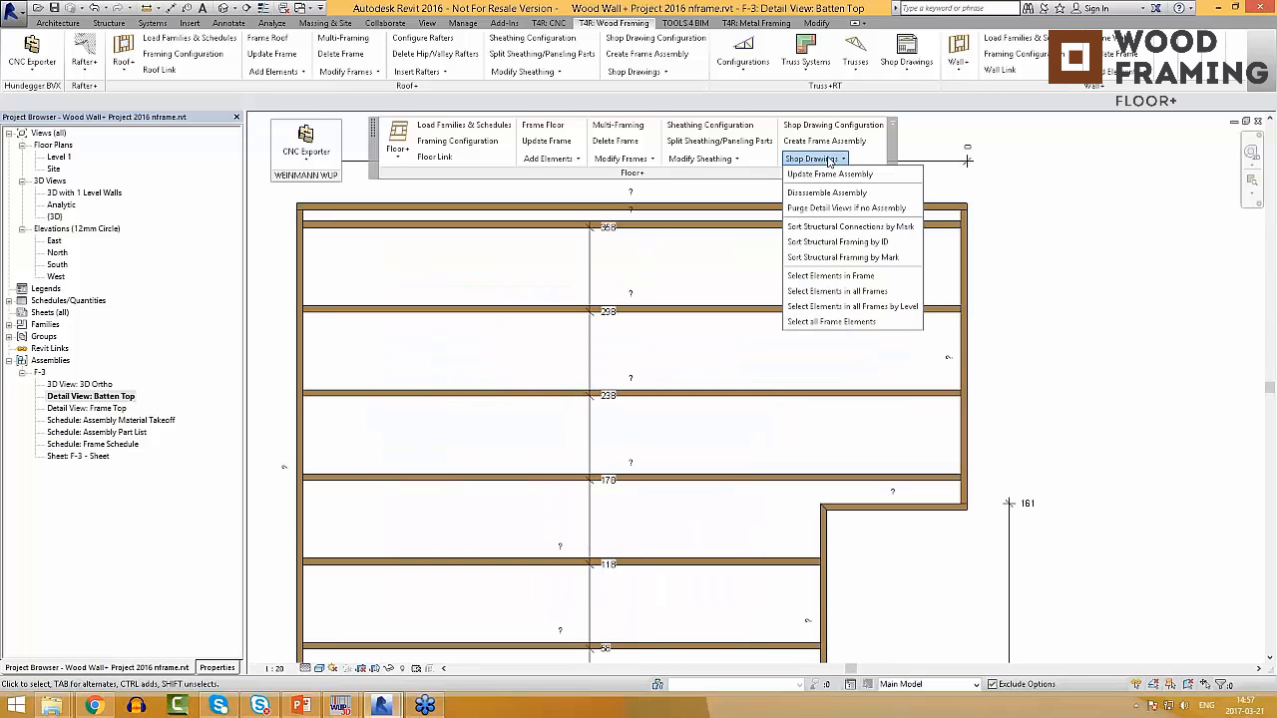
left_click(892, 257)
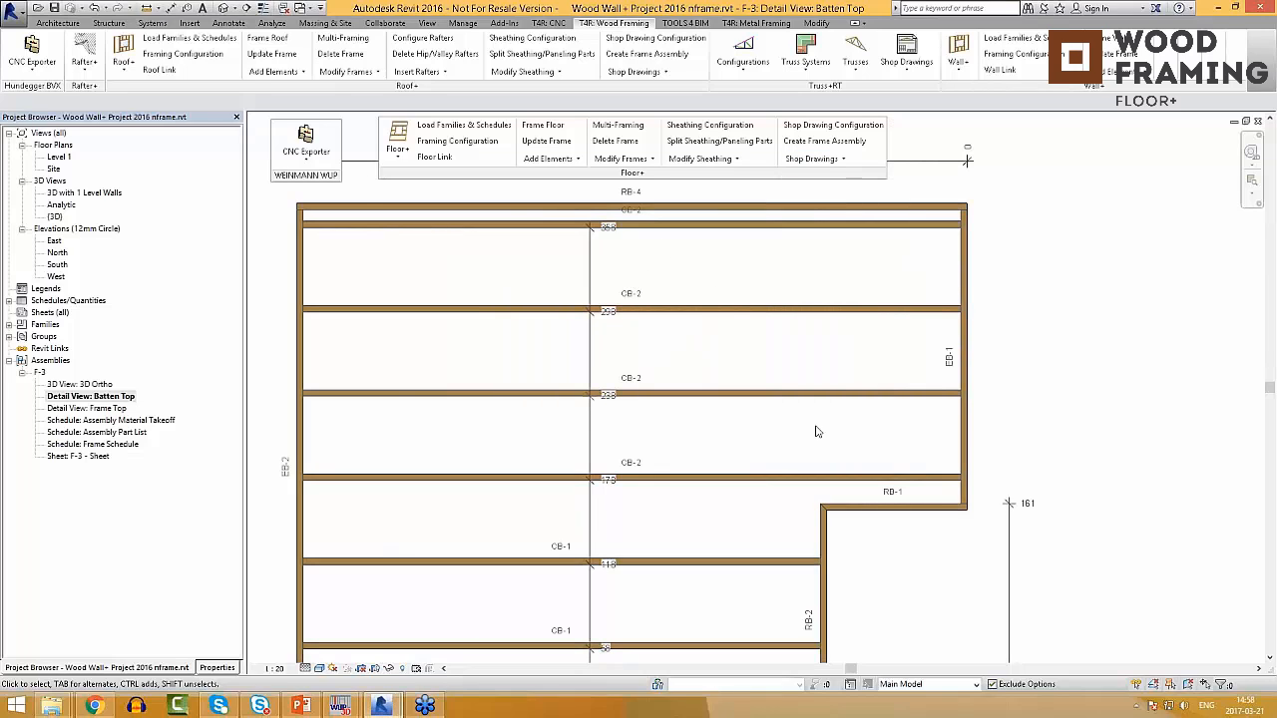
scroll(995, 414, "down", 1)
middle_click_drag(995, 413, 969, 357)
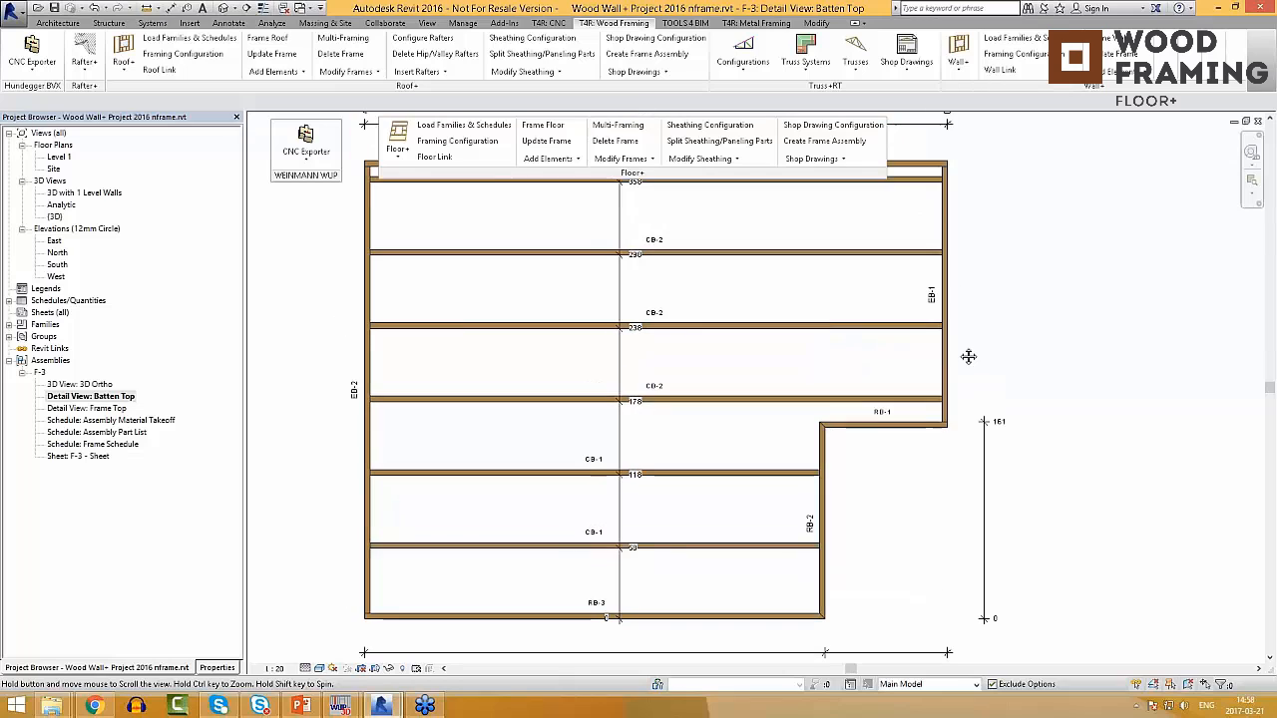
middle_click_drag(519, 384, 544, 530)
middle_click_drag(794, 483, 686, 351)
scroll(598, 539, "down", 1)
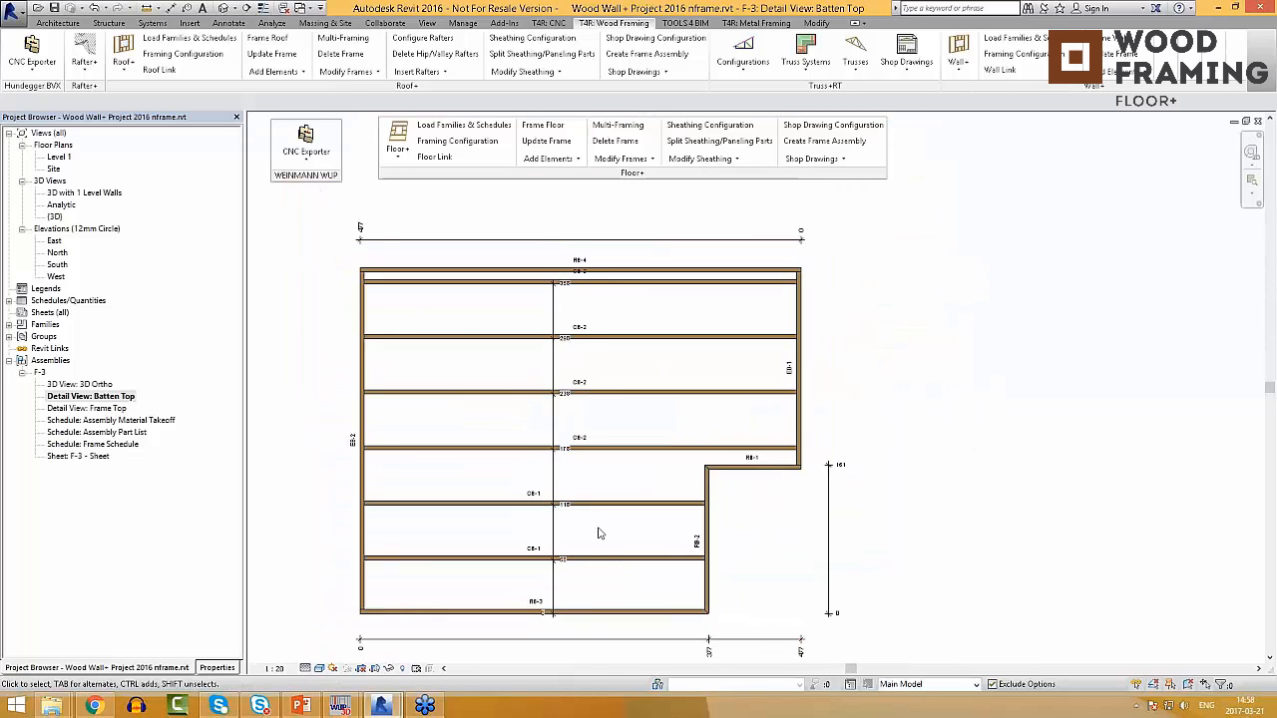
middle_click_drag(599, 528, 693, 500)
Step: Open the Frame Top detail view and examine the joist marks and dimensions
double_click(105, 409)
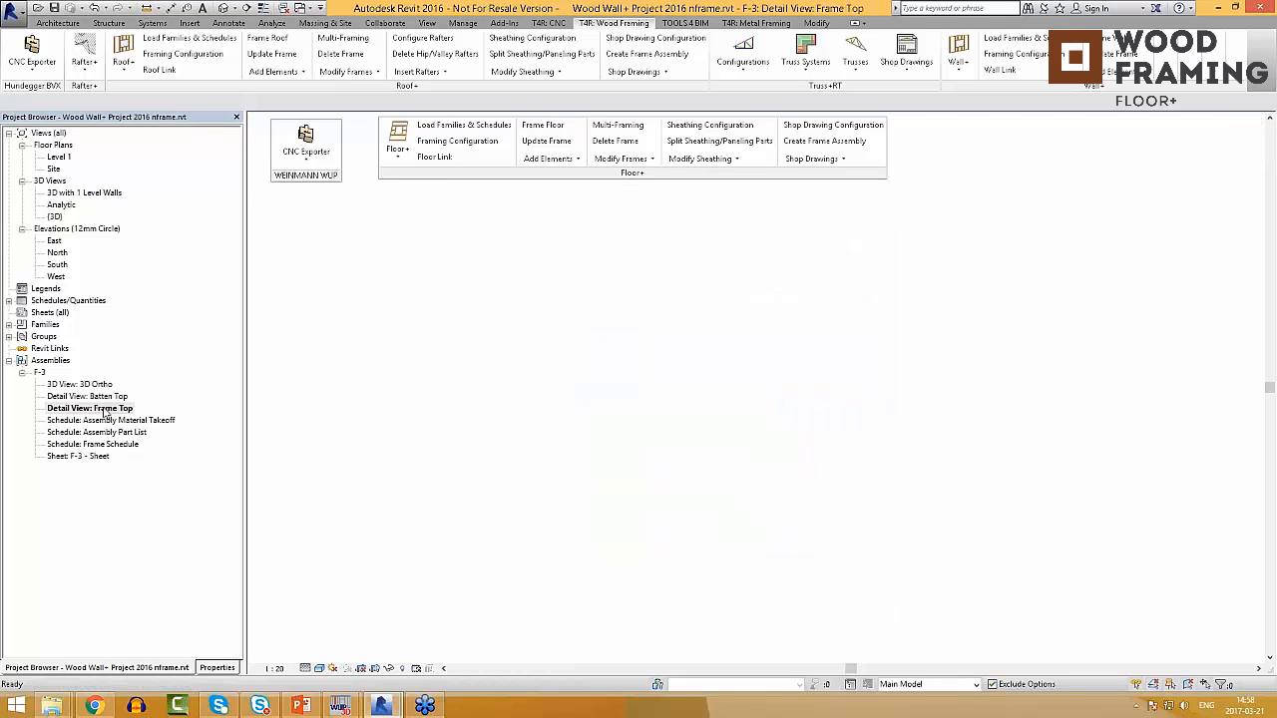
scroll(796, 434, "up", 4)
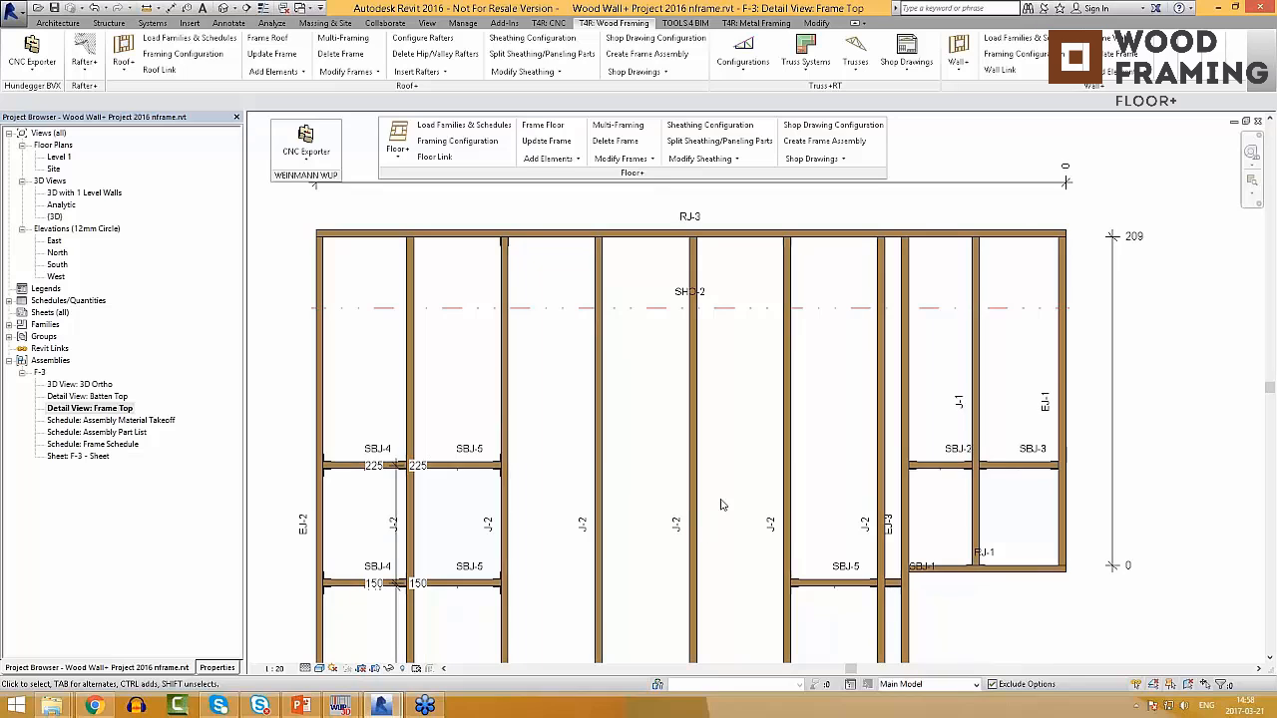
scroll(689, 193, "up", 1)
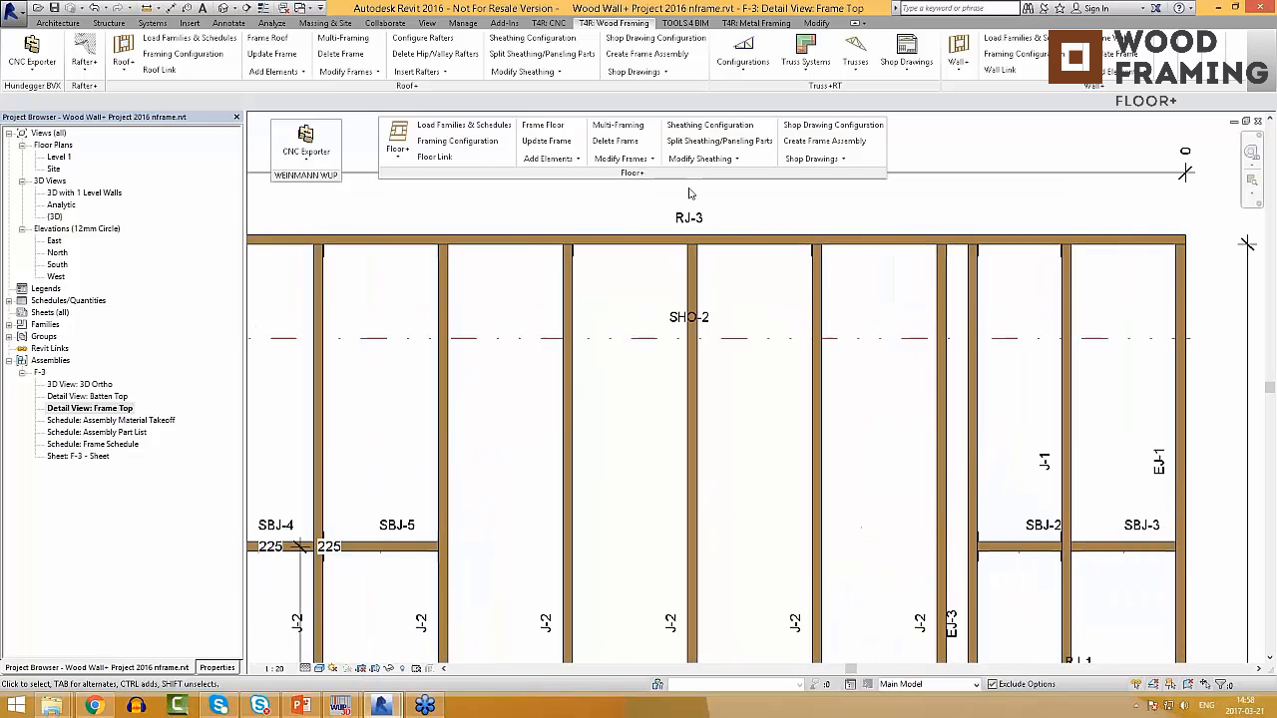
scroll(657, 242, "down", 3)
scroll(735, 350, "up", 1)
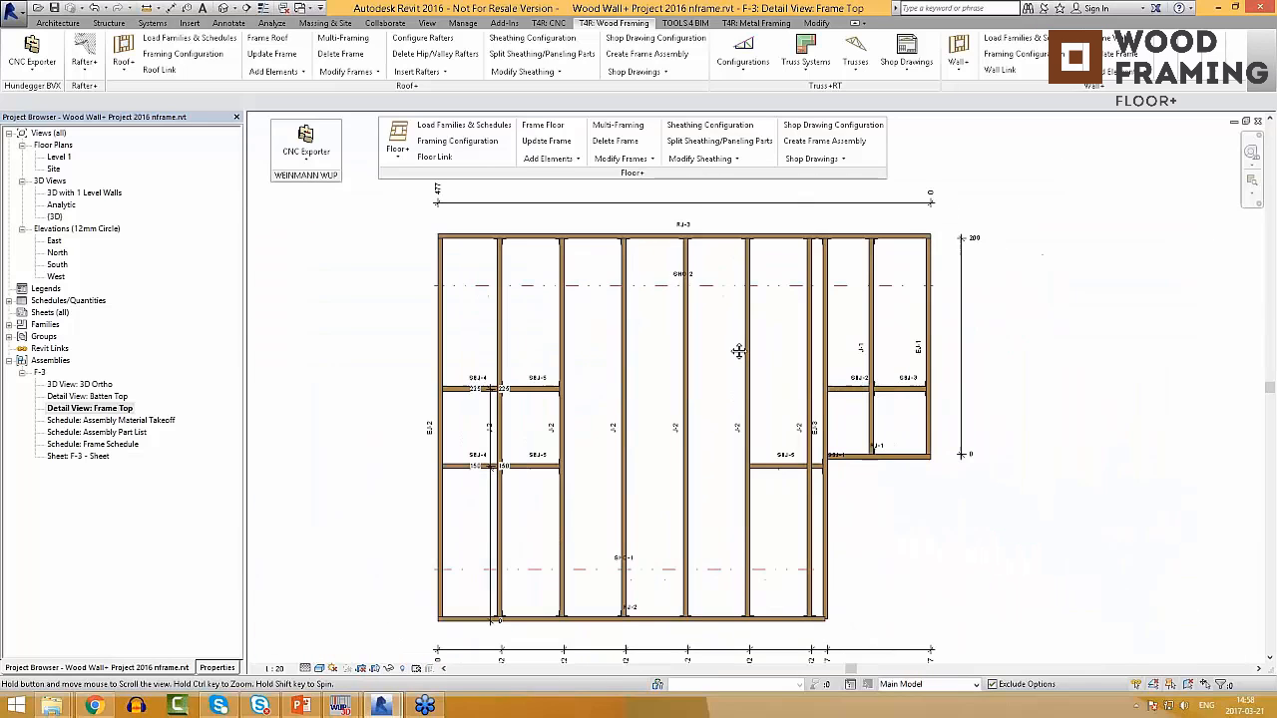
Step: Review assembly F-3's schedules: Assembly Material Takeoff, Assembly Part List and Frame Schedule
double_click(160, 420)
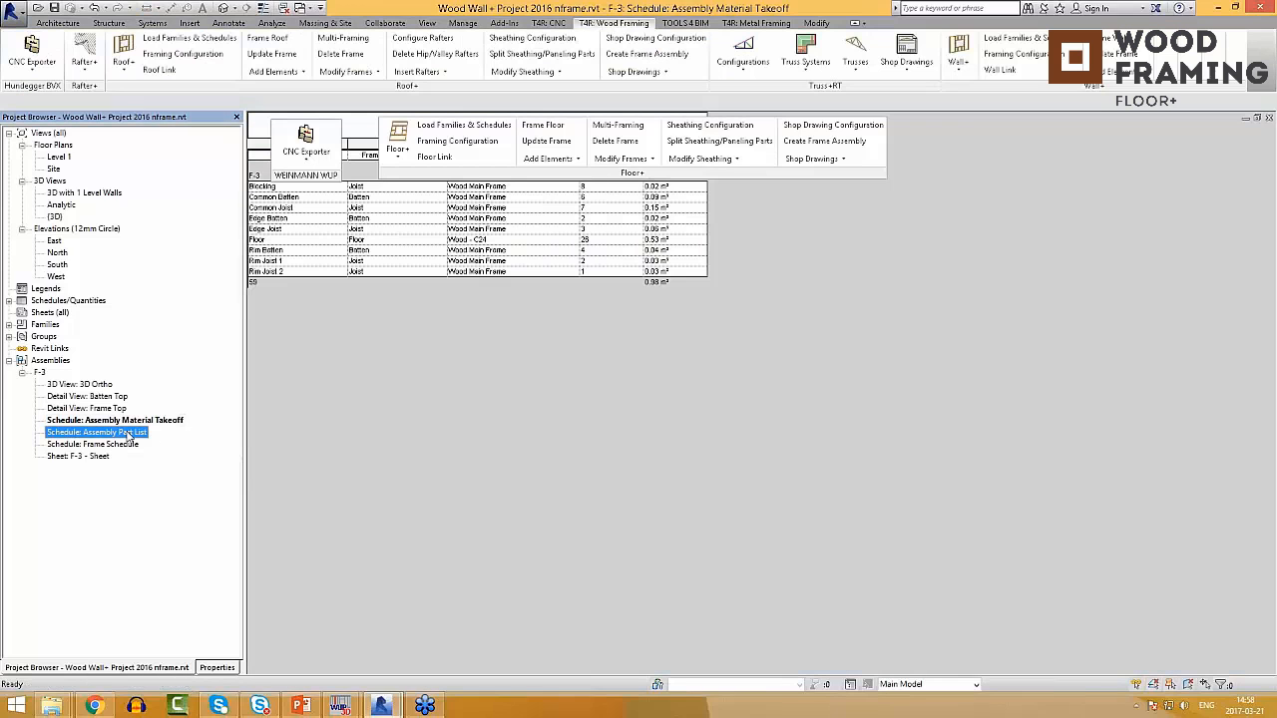
double_click(130, 435)
left_click_drag(784, 197, 728, 170)
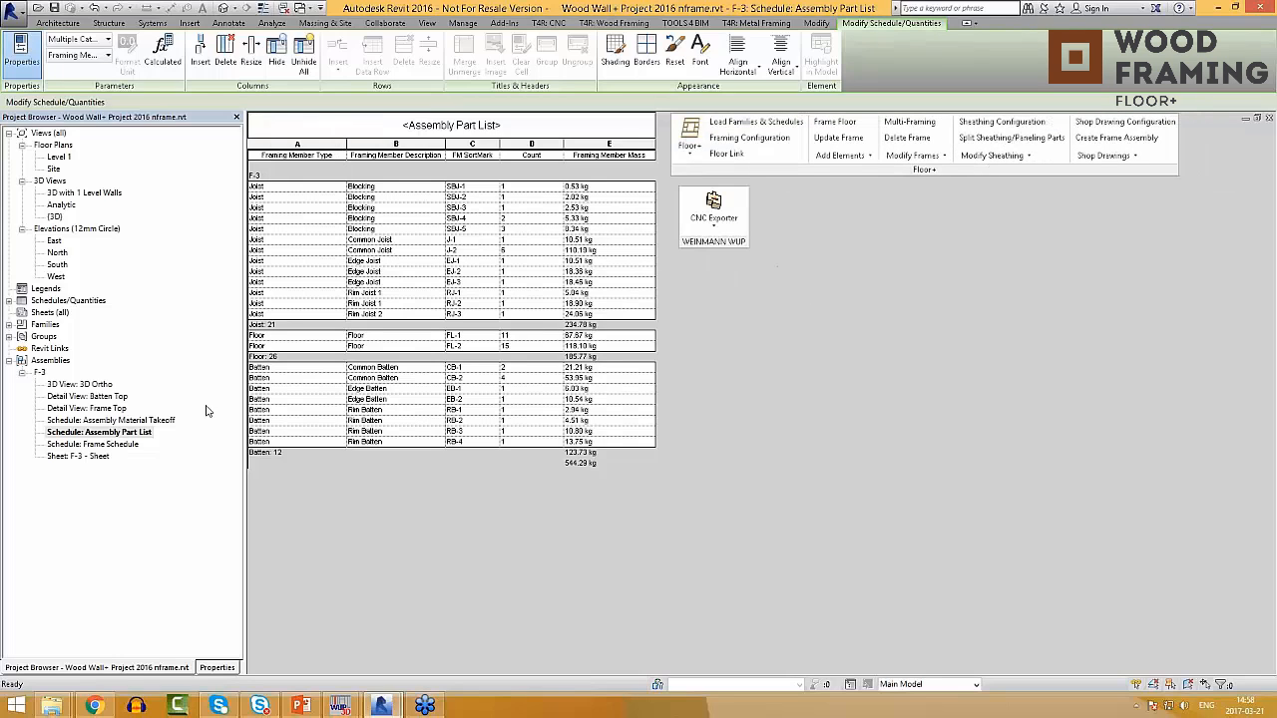
double_click(120, 445)
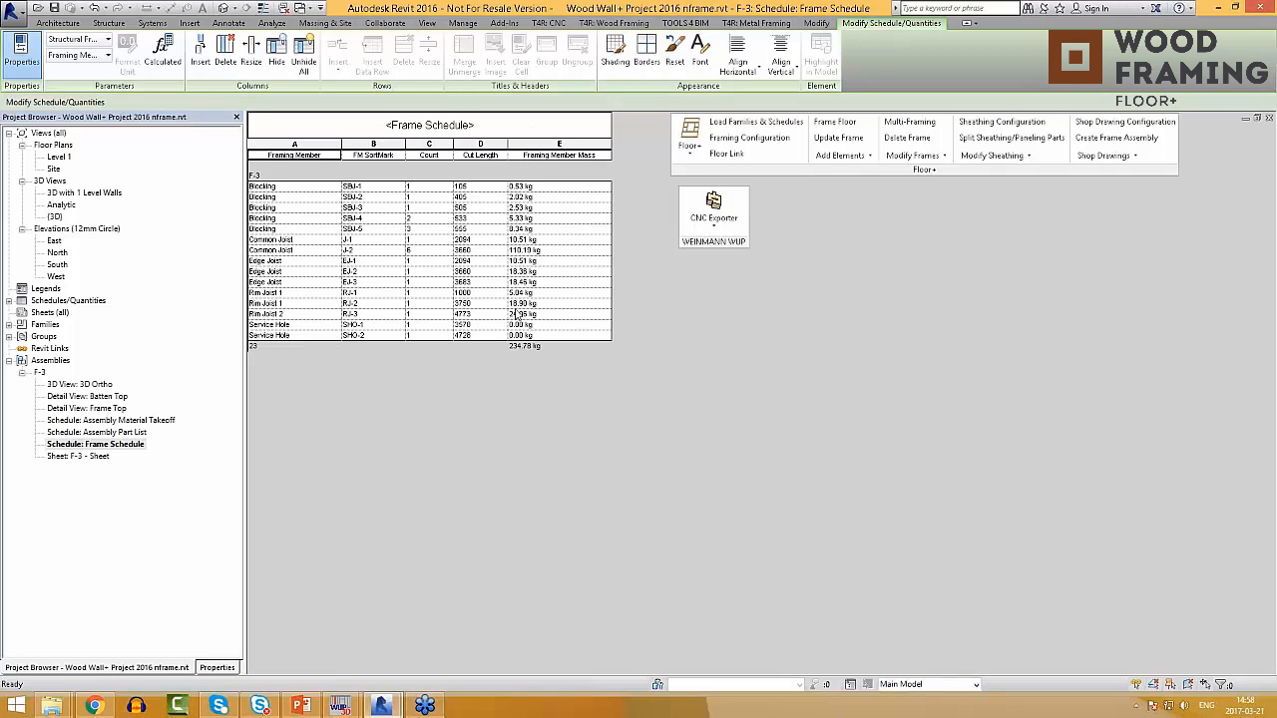
Step: Open the F-3 sheet and place the 3D Ortho view in its upper-left area
double_click(92, 456)
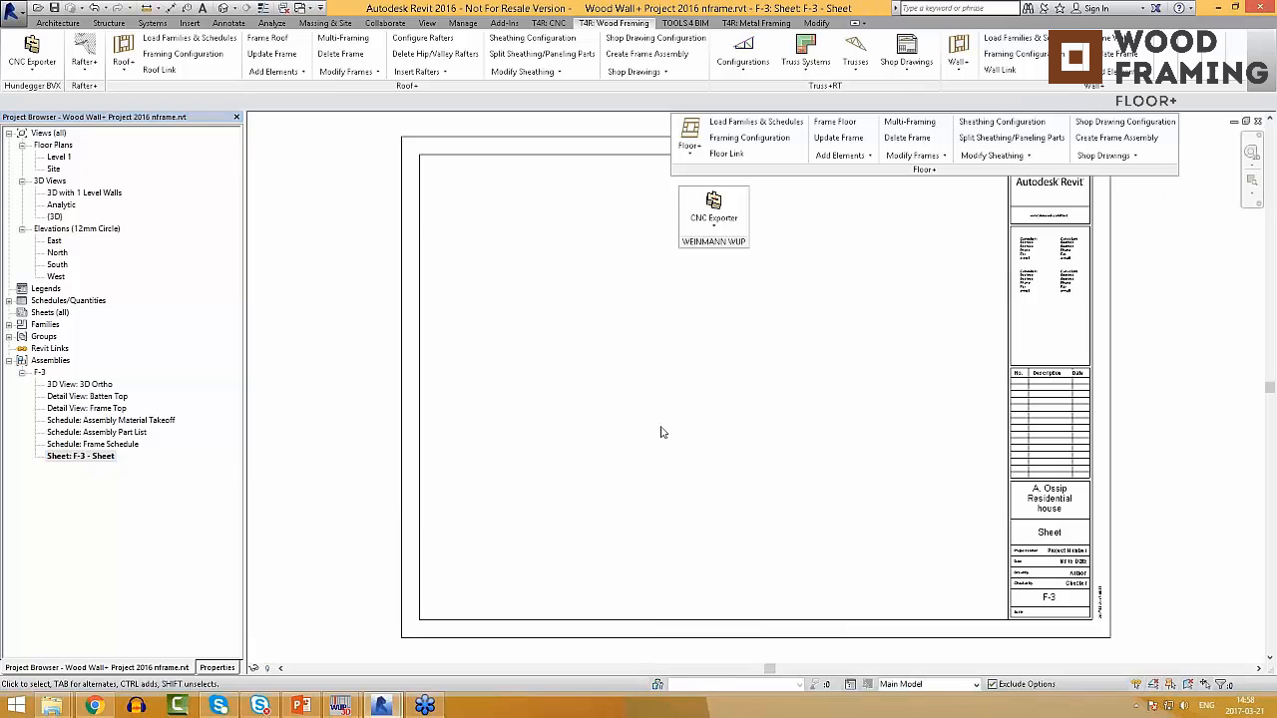
scroll(678, 408, "down", 2)
middle_click_drag(679, 408, 533, 493)
scroll(446, 256, "up", 1)
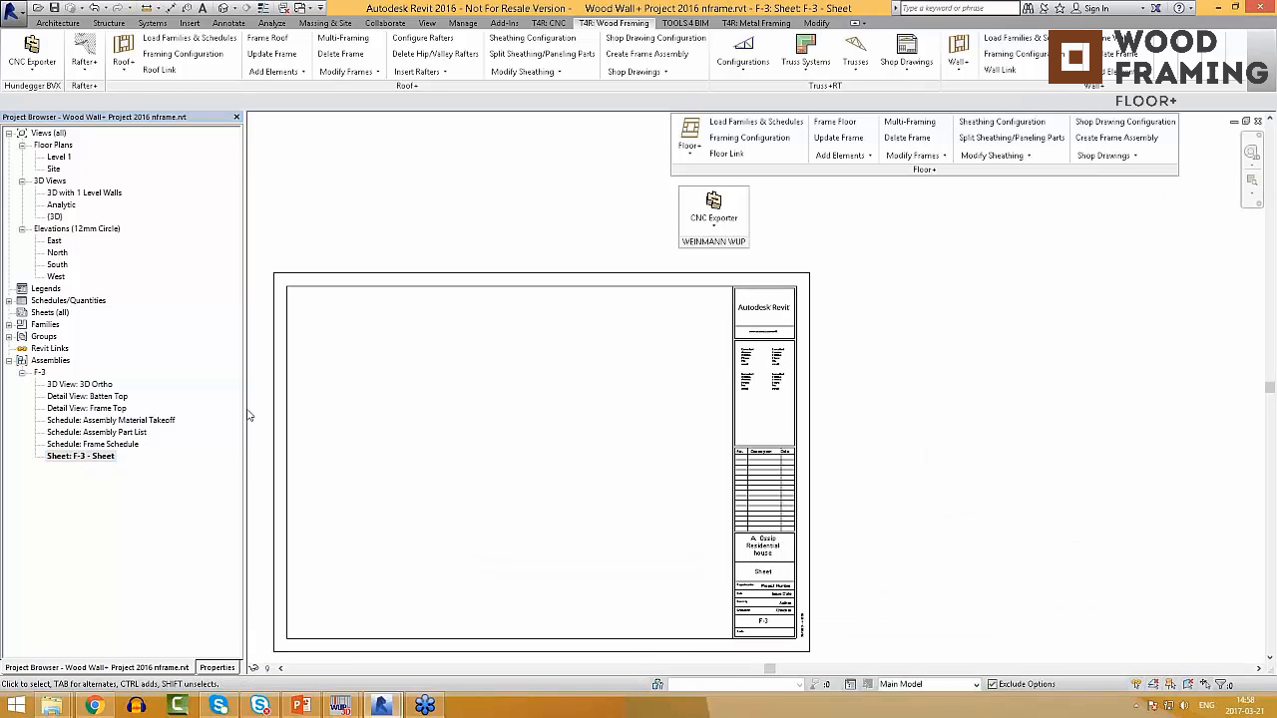
left_click(69, 389)
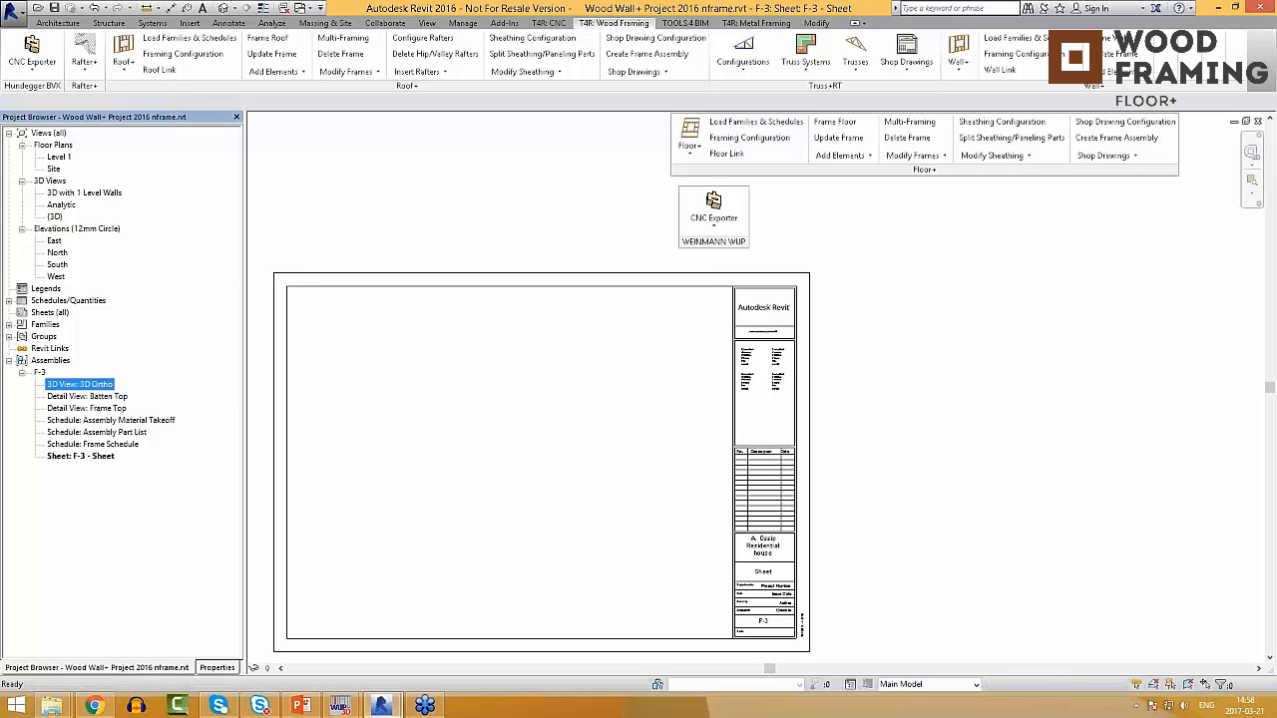
left_click_drag(80, 384, 422, 365)
left_click(396, 368)
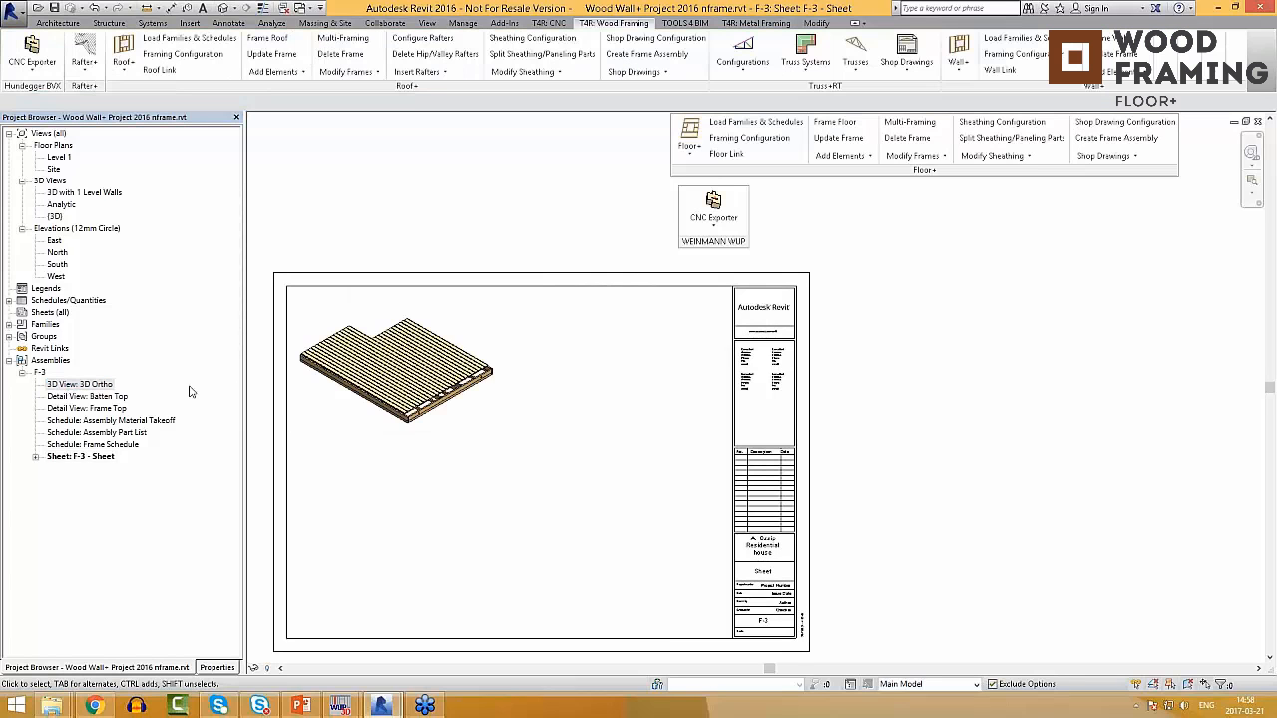
Step: Place the Frame Top detail view beside the 3D view on the sheet, with Batten Top aligned directly below it
left_click(119, 397)
left_click_drag(99, 412, 562, 370)
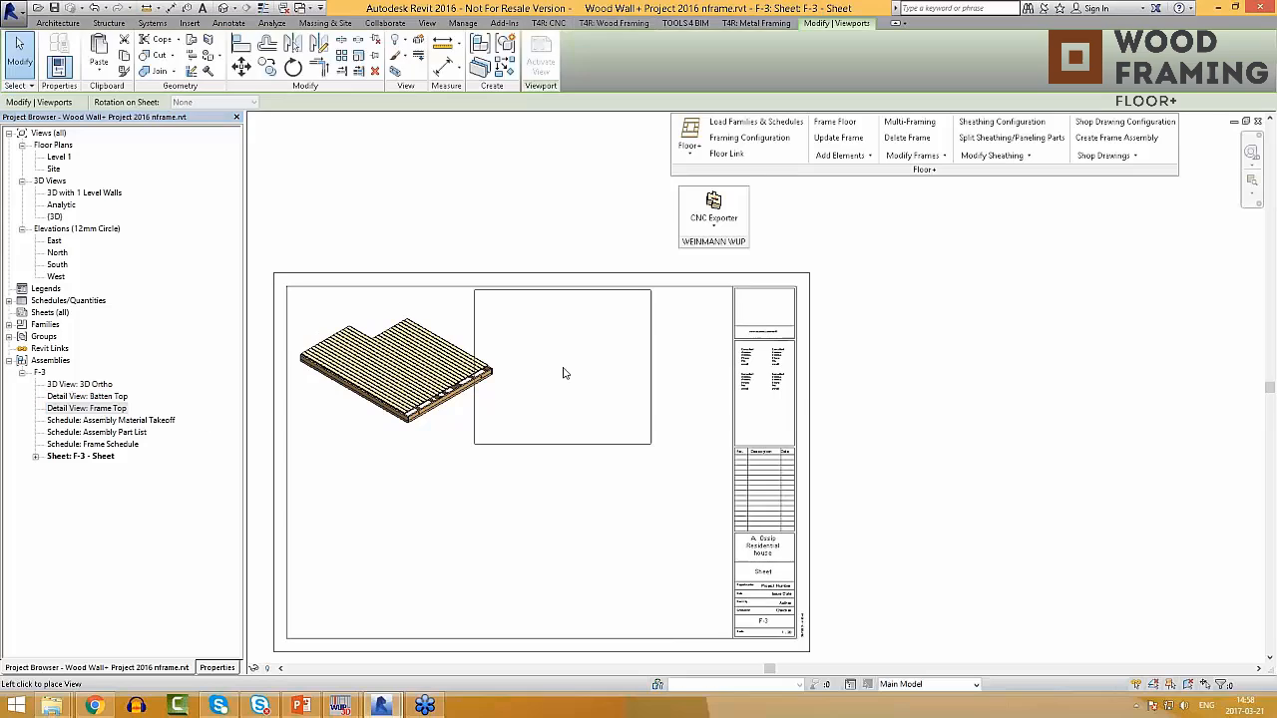
left_click(625, 382)
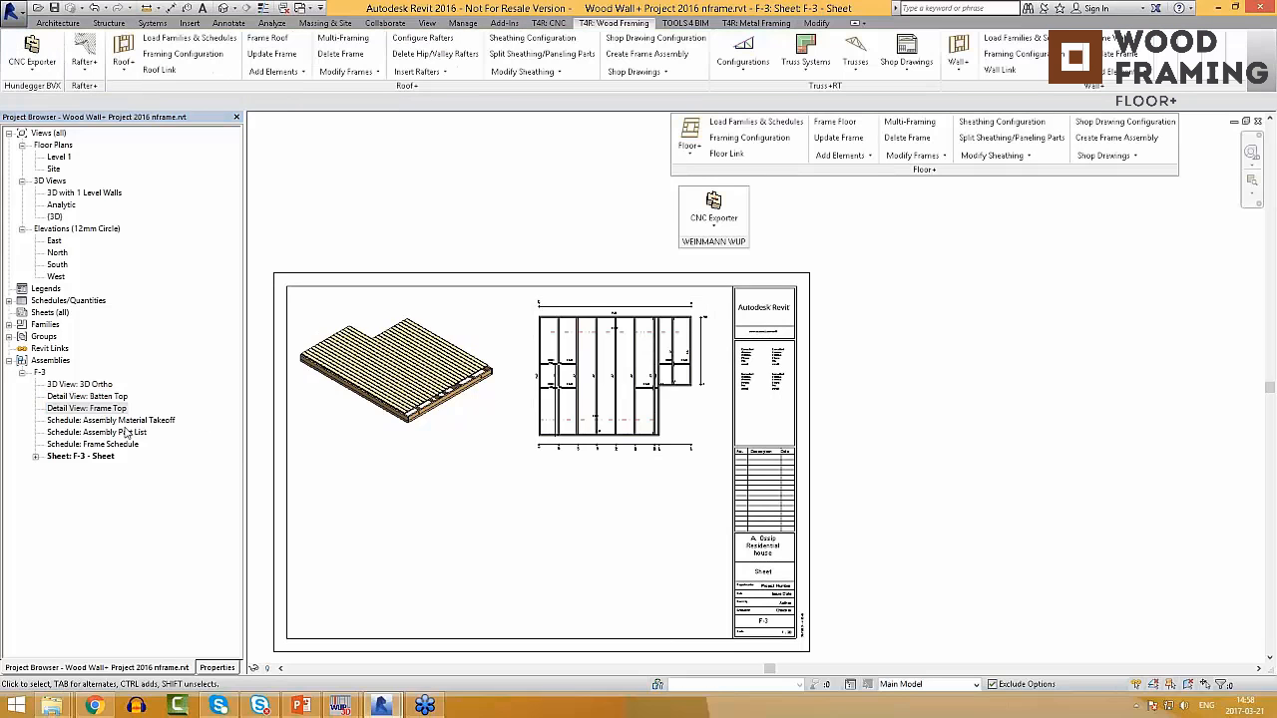
left_click_drag(99, 397, 617, 546)
left_click(616, 545)
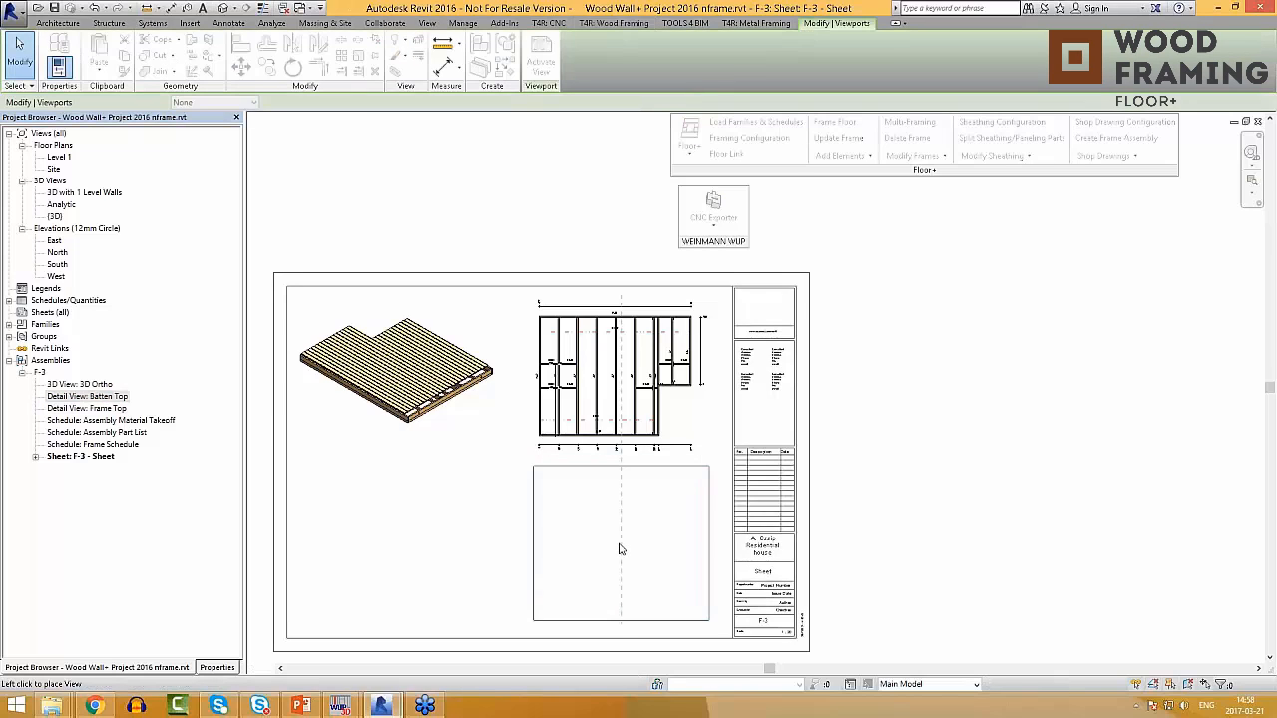
Step: Try placing the Assembly Part List schedule below the 3D view on the sheet
left_click(105, 433)
left_click_drag(99, 439, 356, 516)
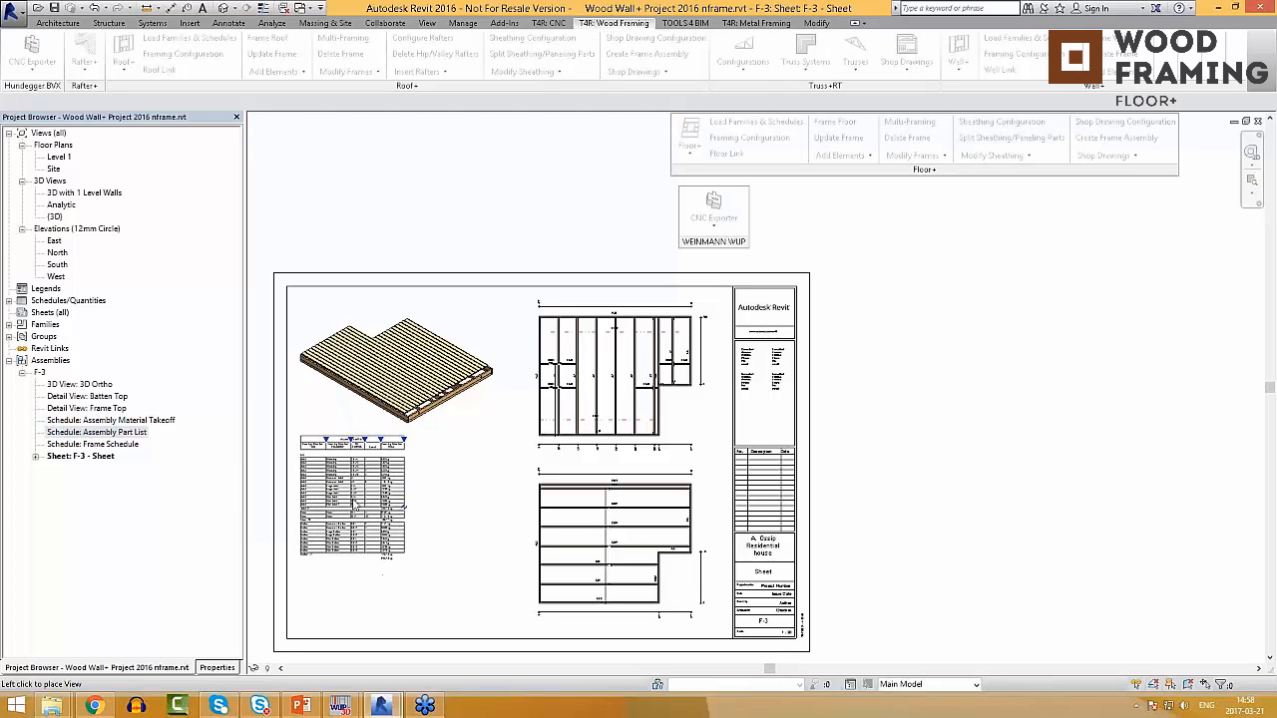
left_click(347, 503)
key("Delete")
Step: Place the Assembly Material Takeoff below the 3D view on the sheet, with the Frame Schedule directly beneath it
left_click_drag(163, 422, 389, 471)
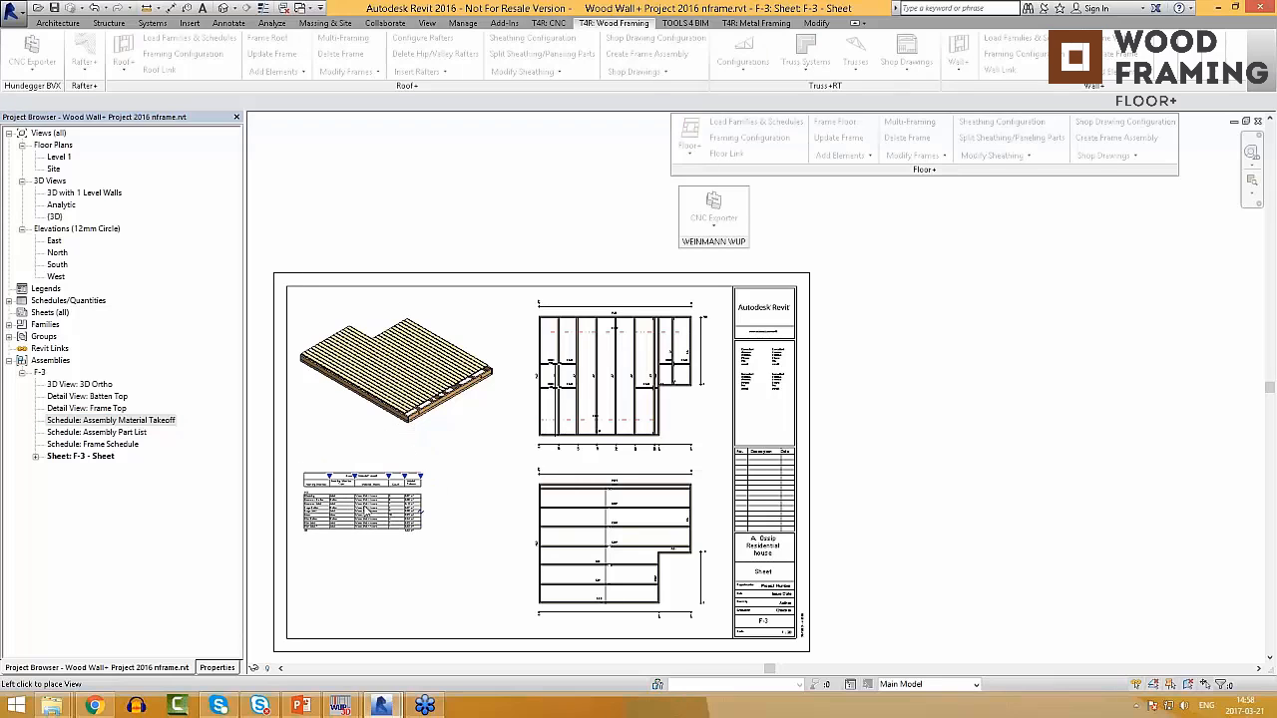
left_click(367, 483)
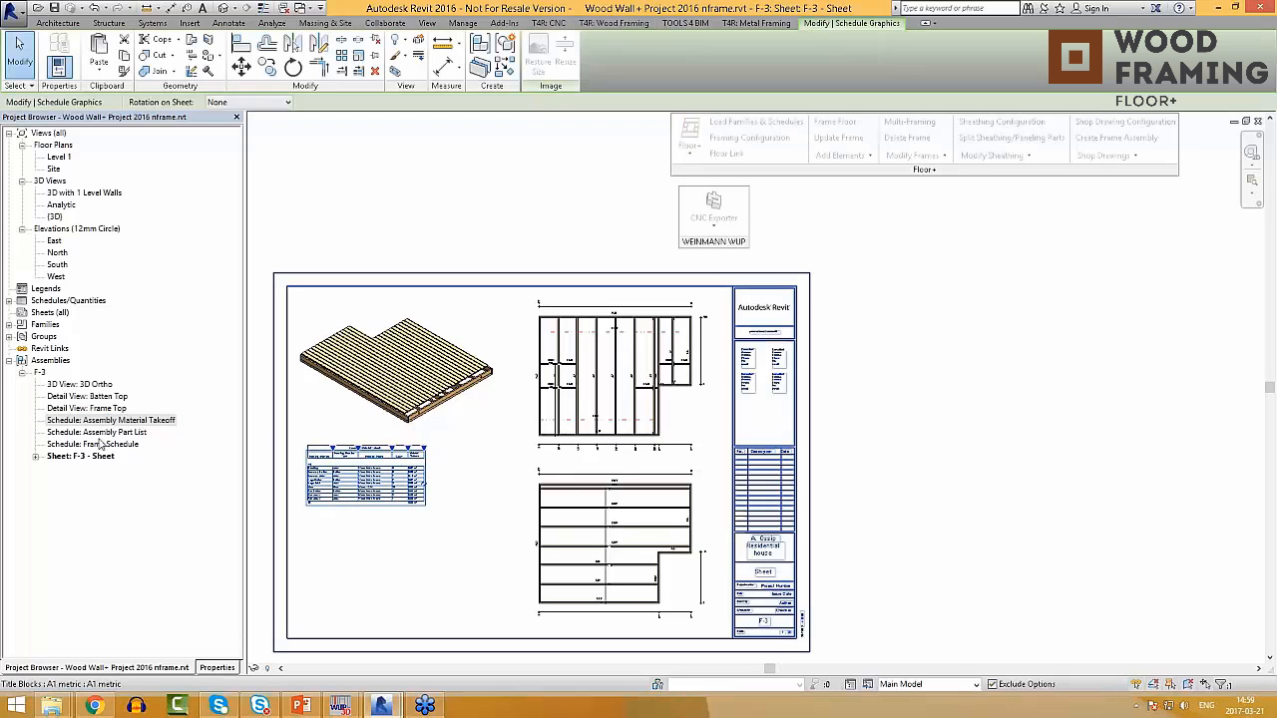
left_click(466, 567)
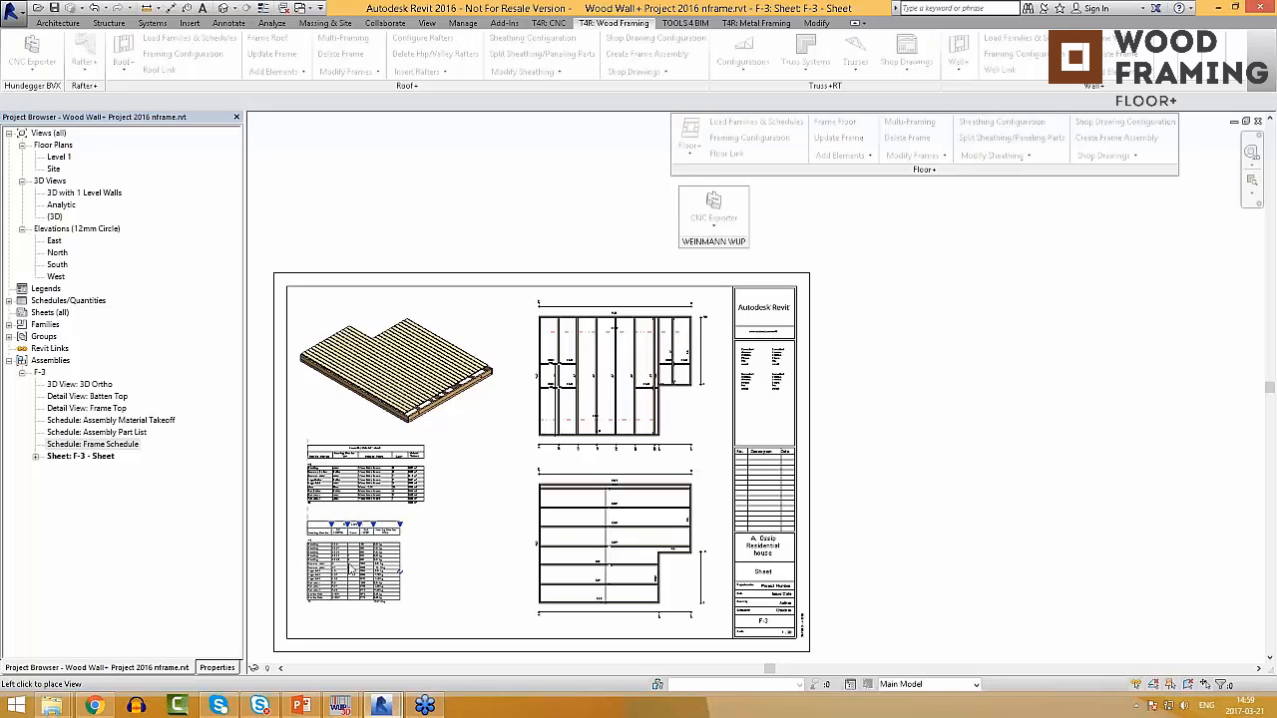
left_click(354, 563)
left_click(431, 562)
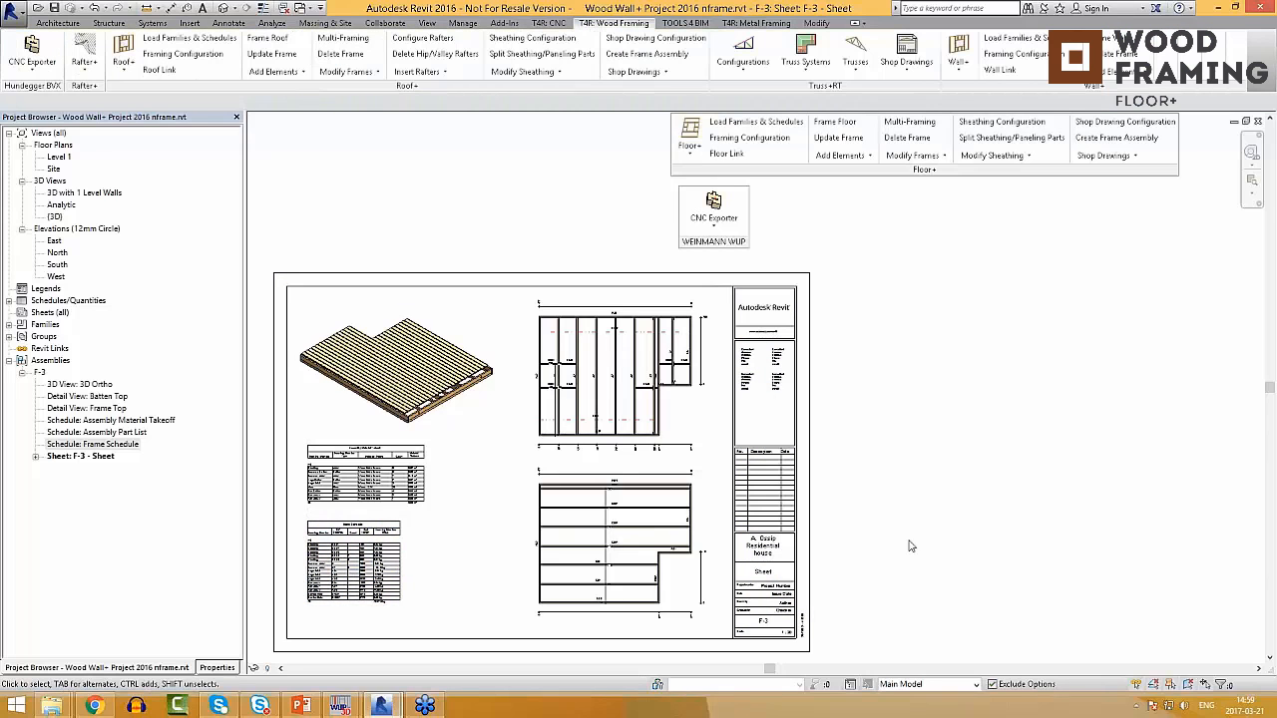
Step: Set F-3 - Sheet as the sheet template in the shop drawing configuration, save it, and dismiss the project save reminder
scroll(873, 521, "down", 1)
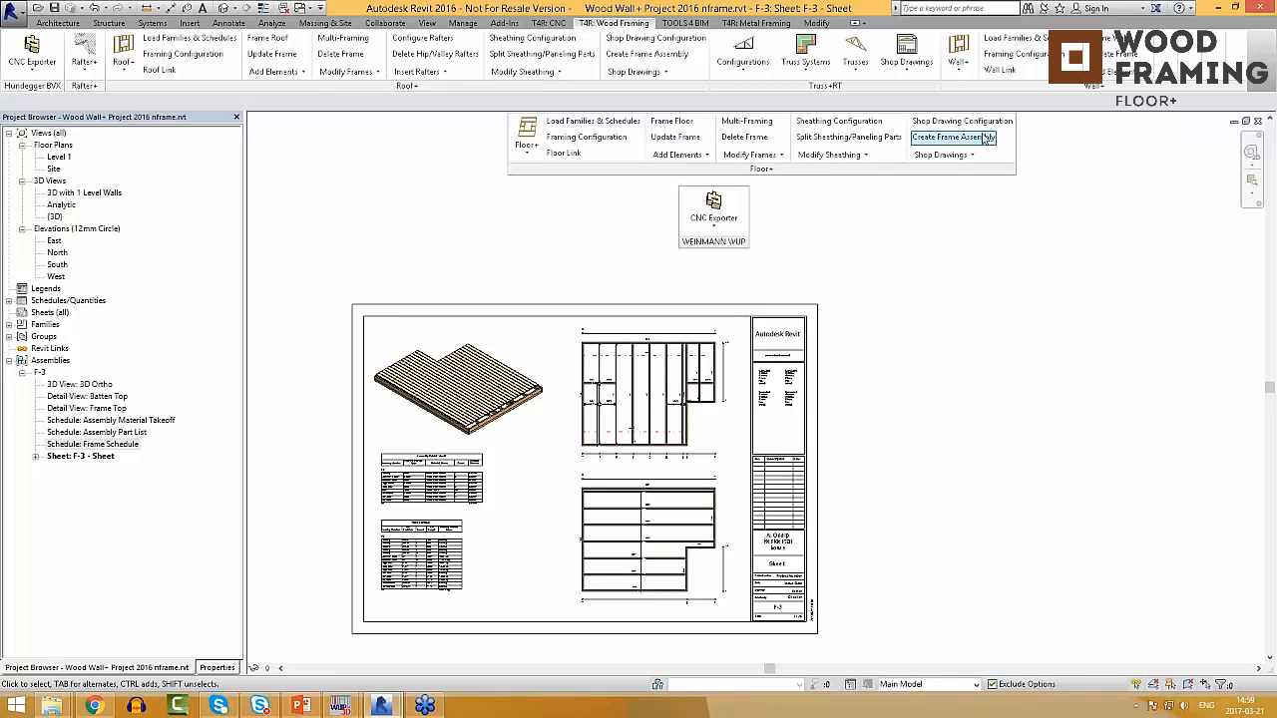
left_click(963, 123)
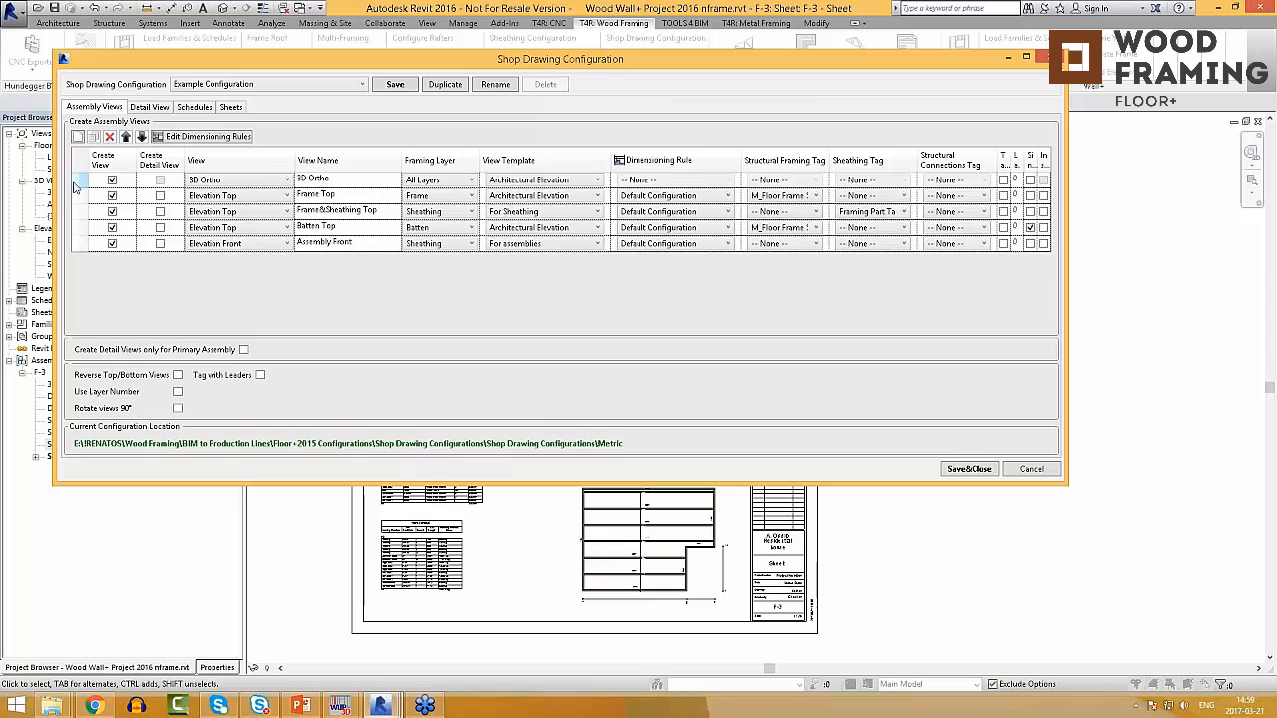
left_click_drag(57, 189, 306, 198)
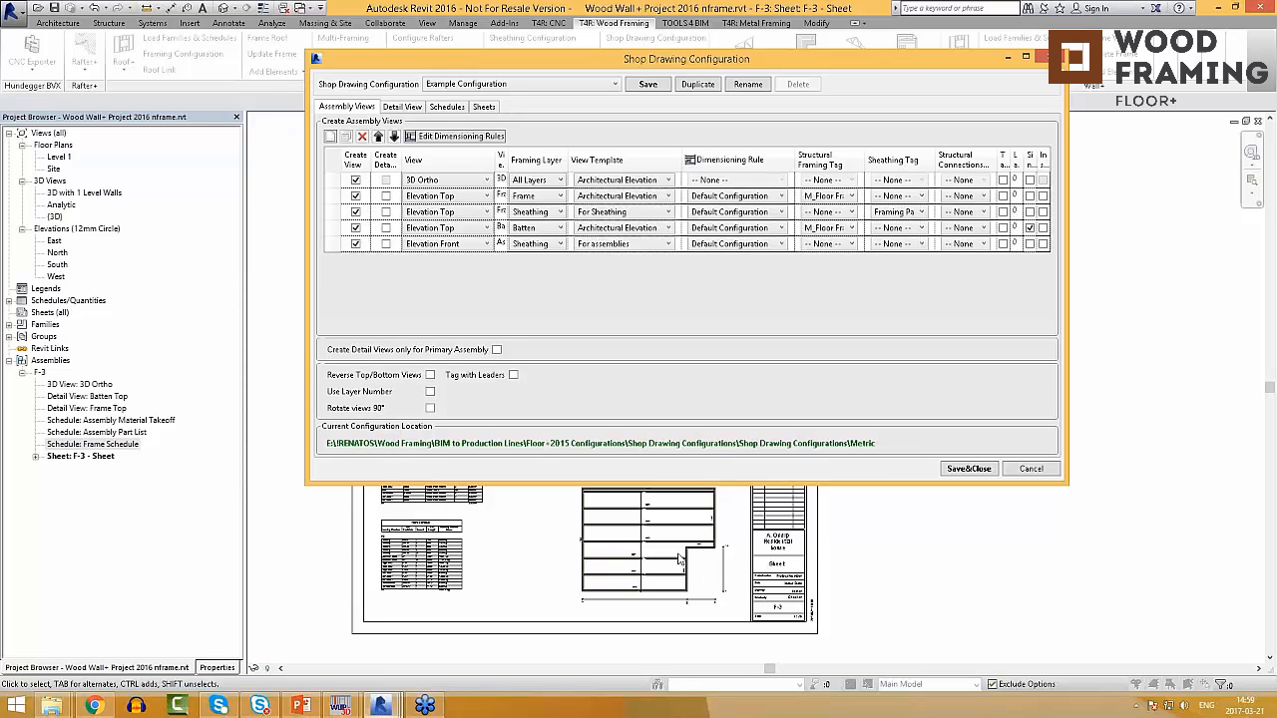
left_click(483, 106)
left_click(766, 172)
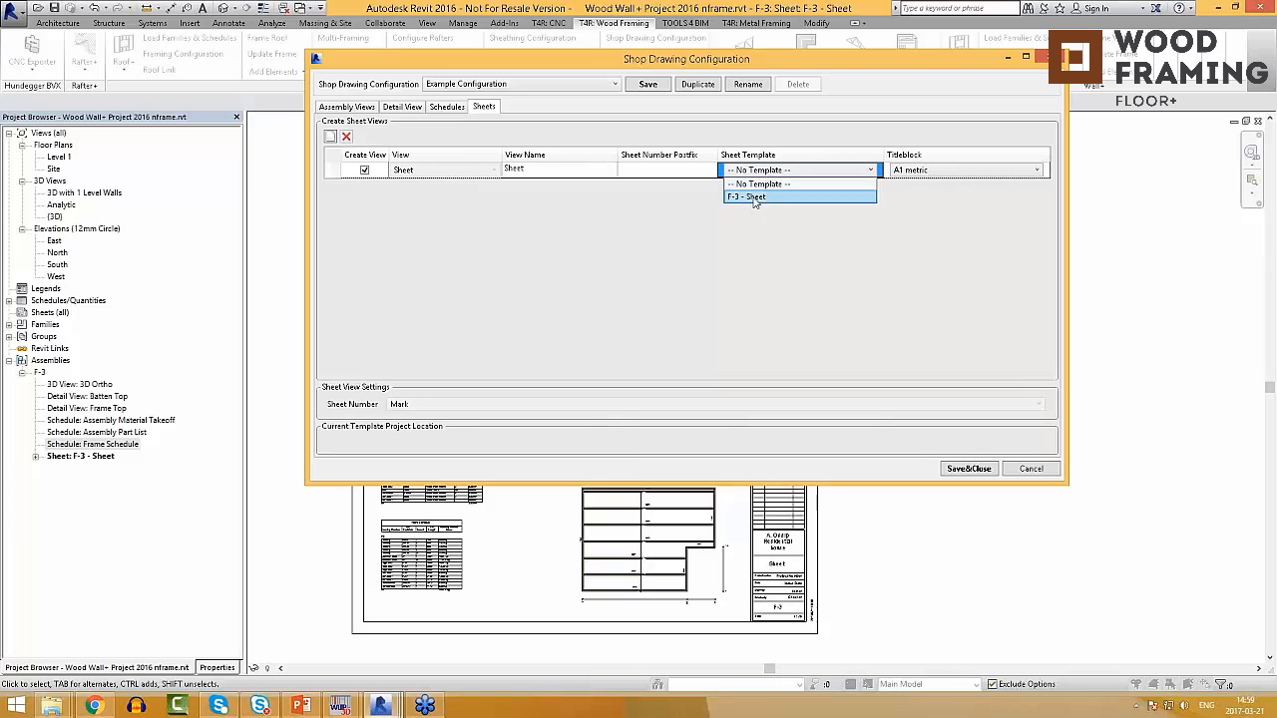
left_click(755, 200)
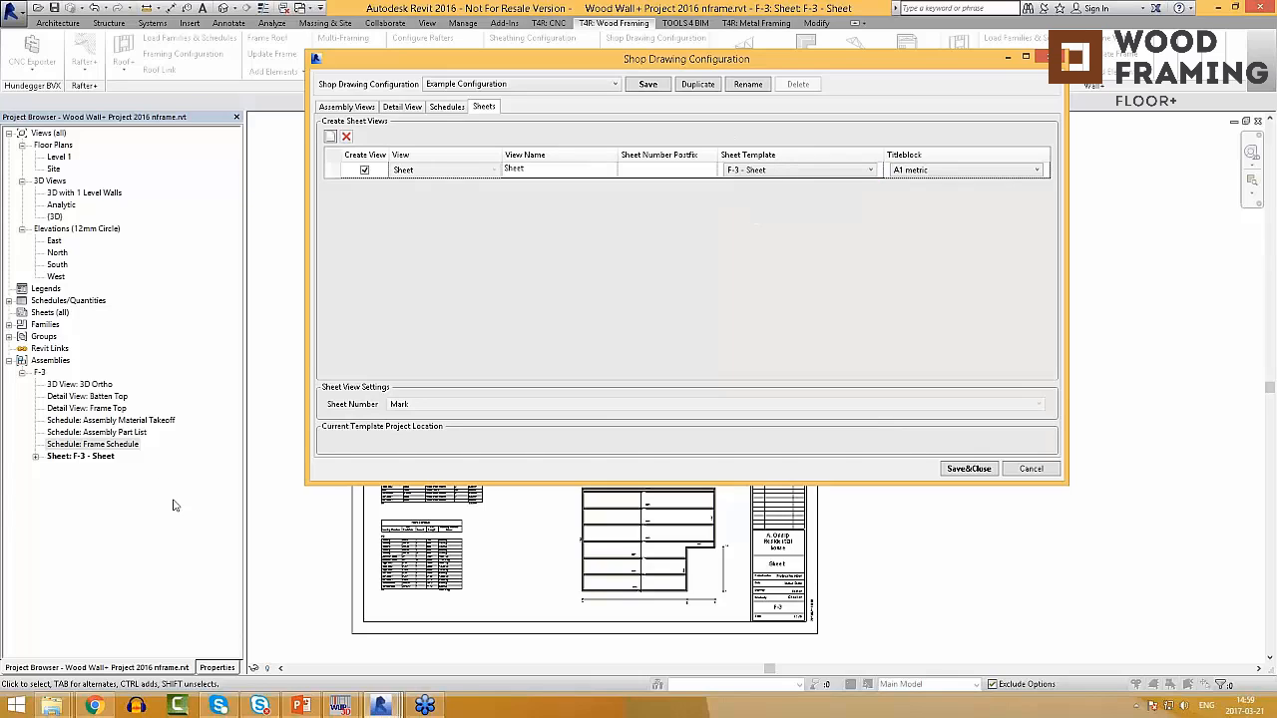
left_click(968, 469)
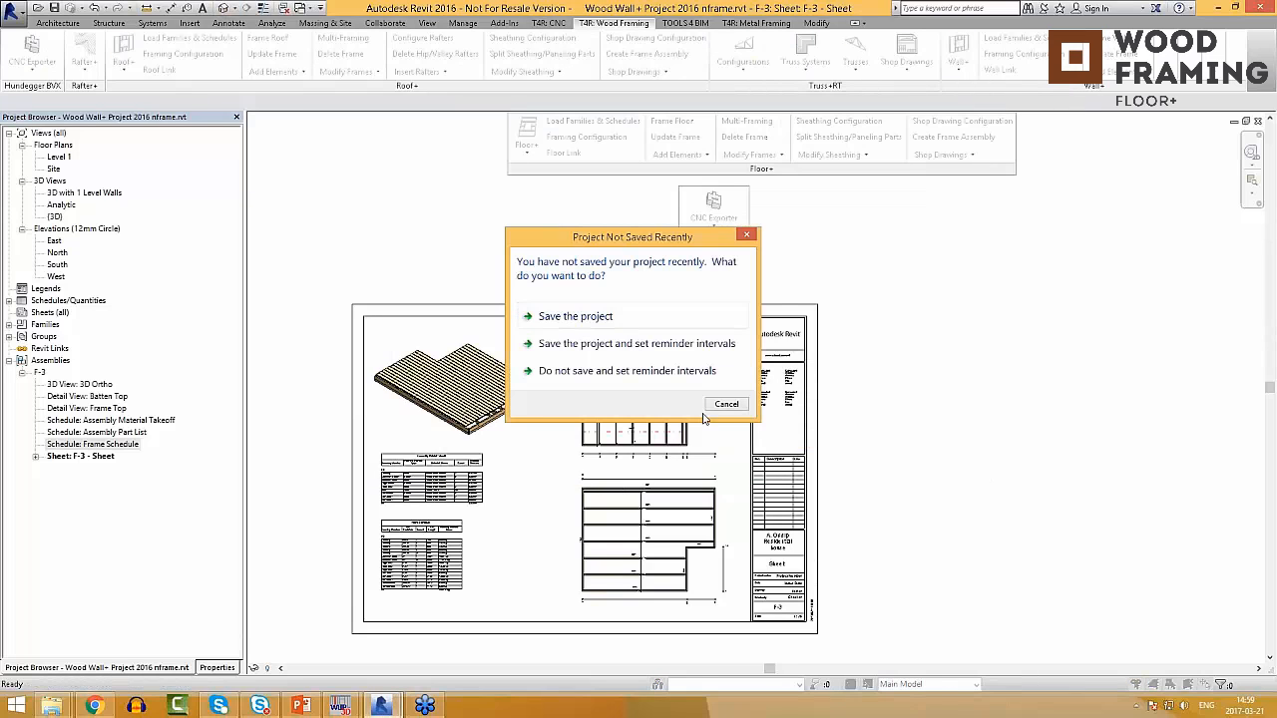
left_click(719, 405)
Step: Generate the wood frame for the indoor floor next to the terrace in the 3D view
scroll(611, 576, "up", 5)
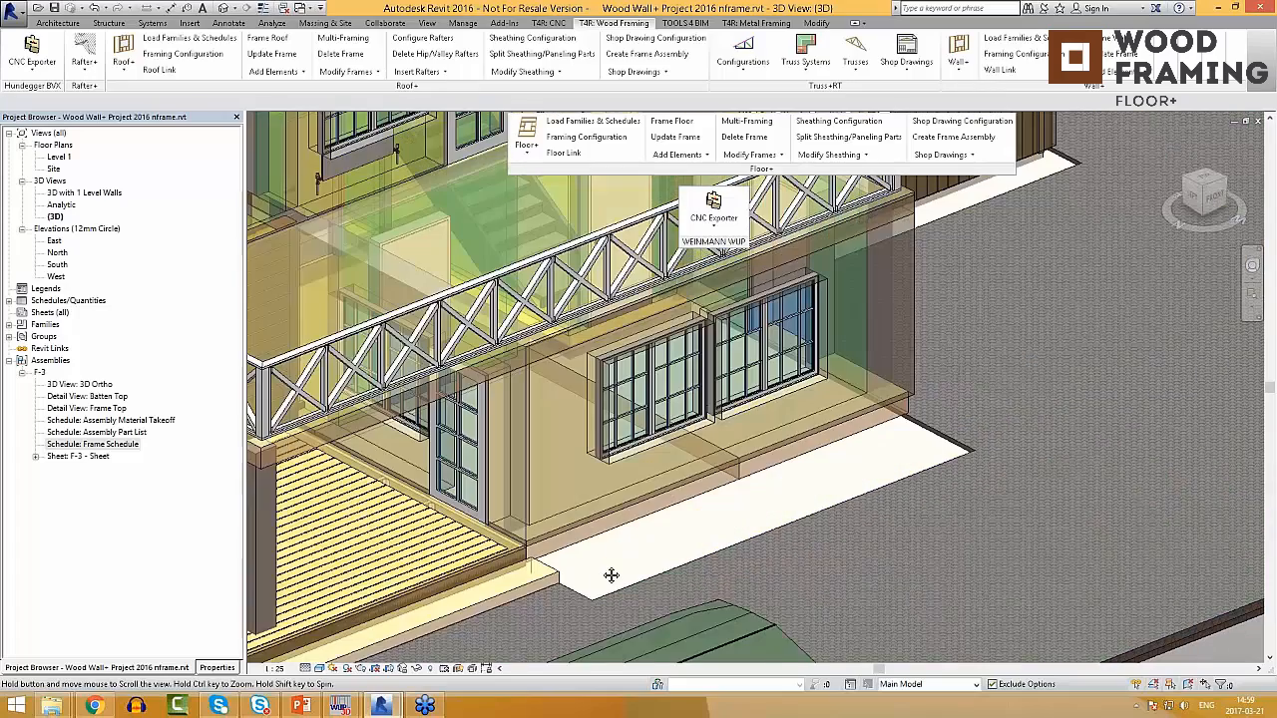
scroll(612, 575, "up", 1)
left_click(611, 529)
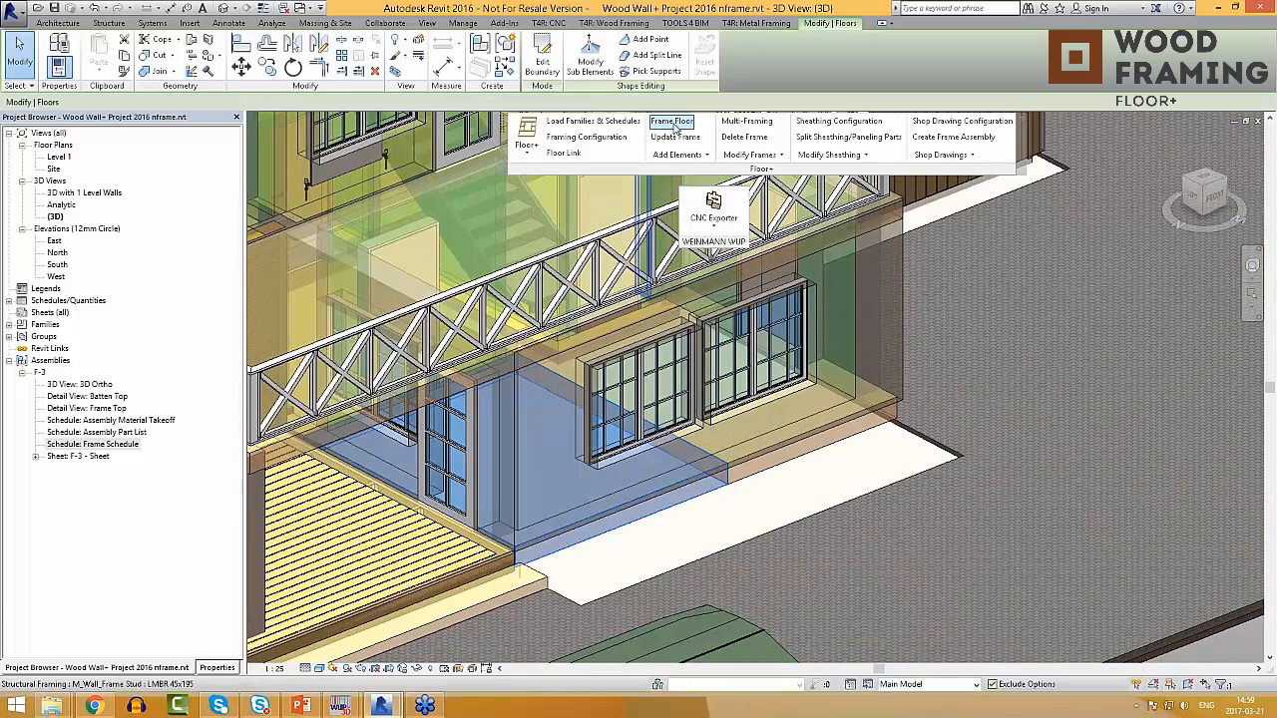
left_click(673, 122)
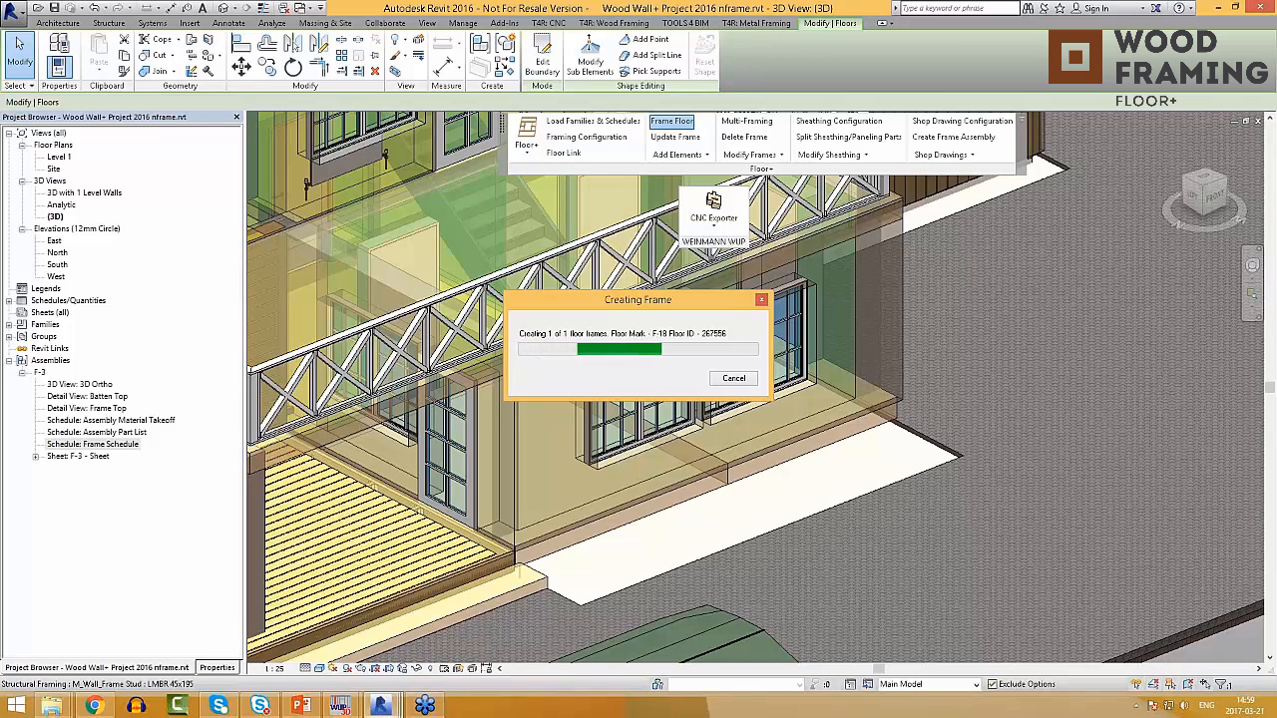
Step: Add battens, flooring and details to the newly framed floor beside the terrace
left_click(674, 156)
left_click(668, 167)
left_click(606, 519)
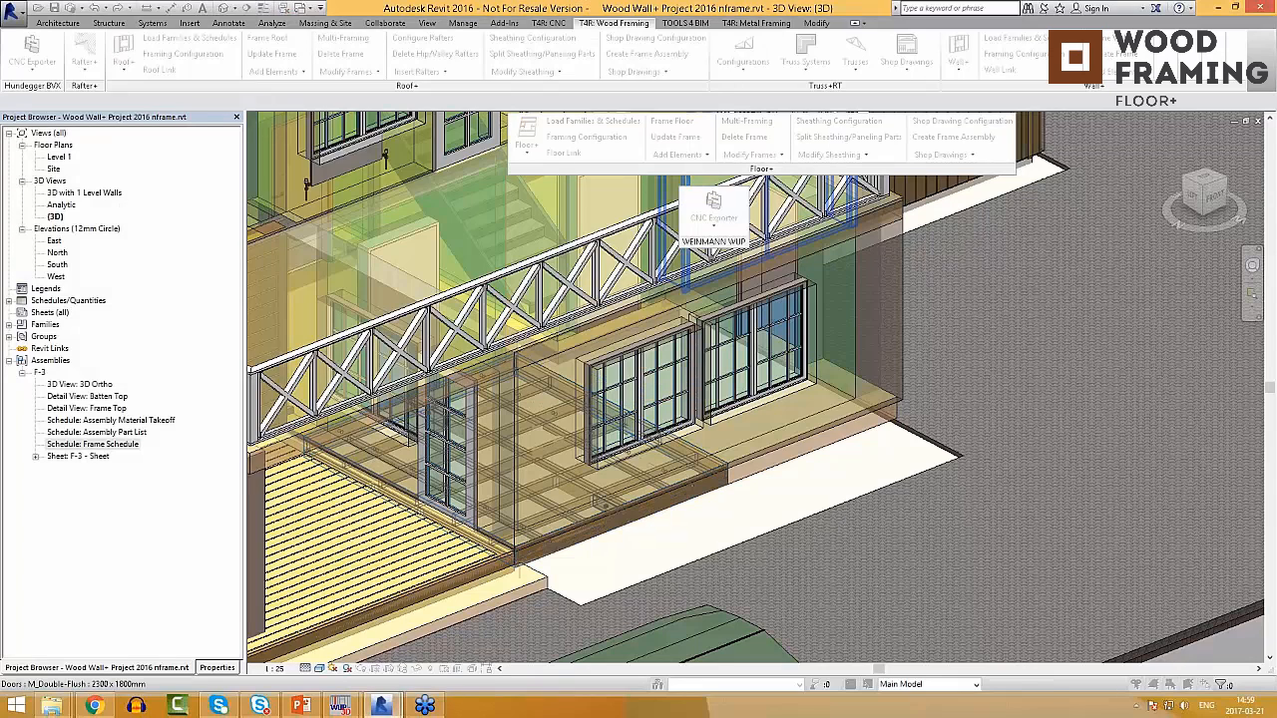
left_click(679, 155)
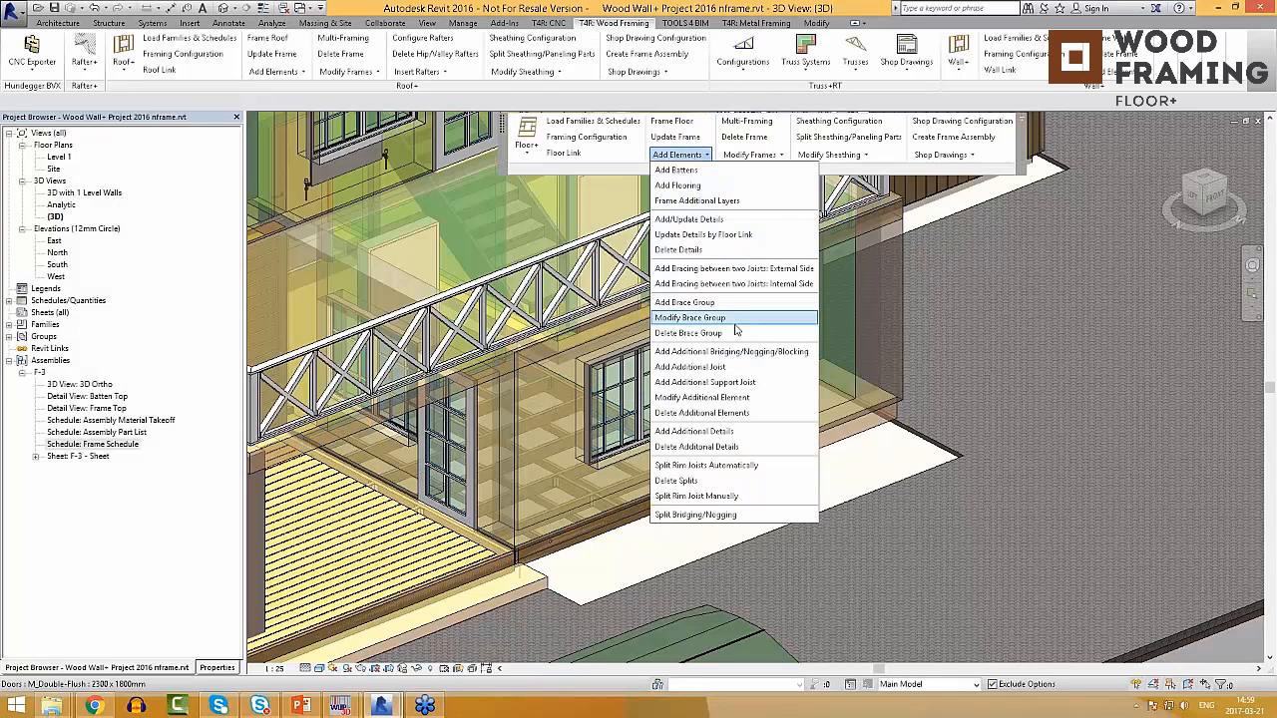
left_click(699, 218)
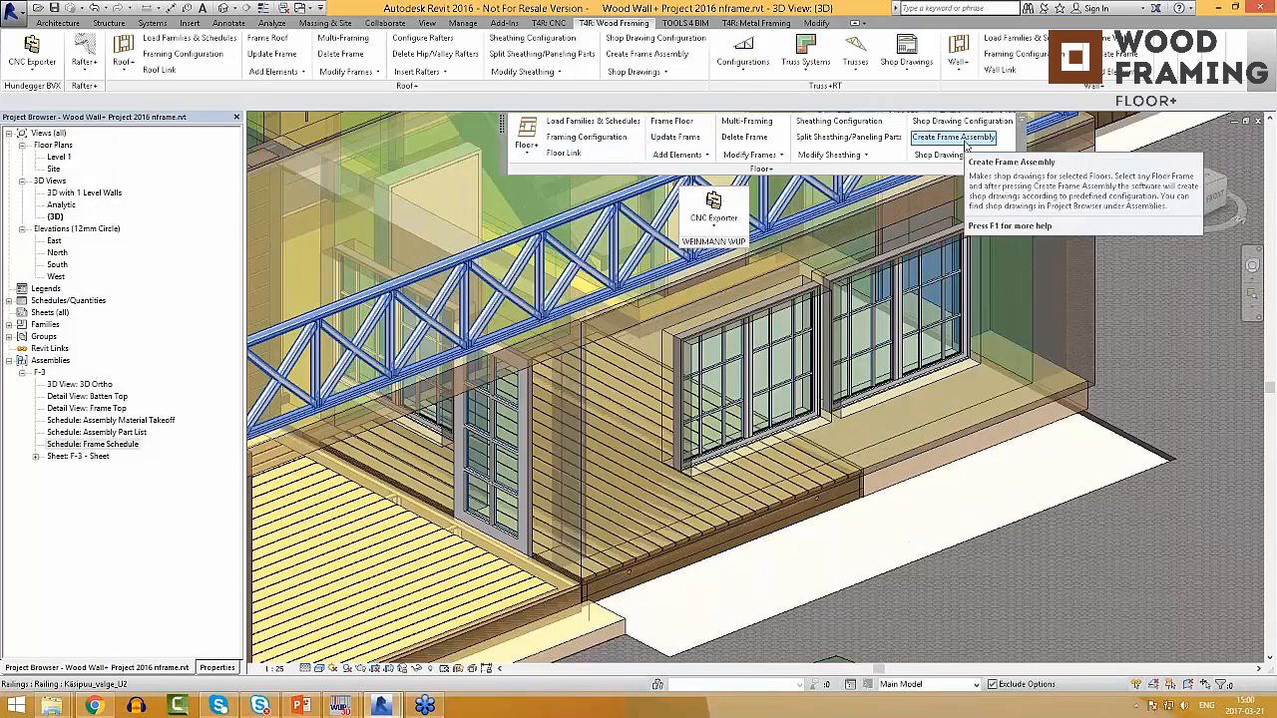
Step: Create a frame assembly with shop drawings for the newly framed floor beside the terrace
left_click(964, 144)
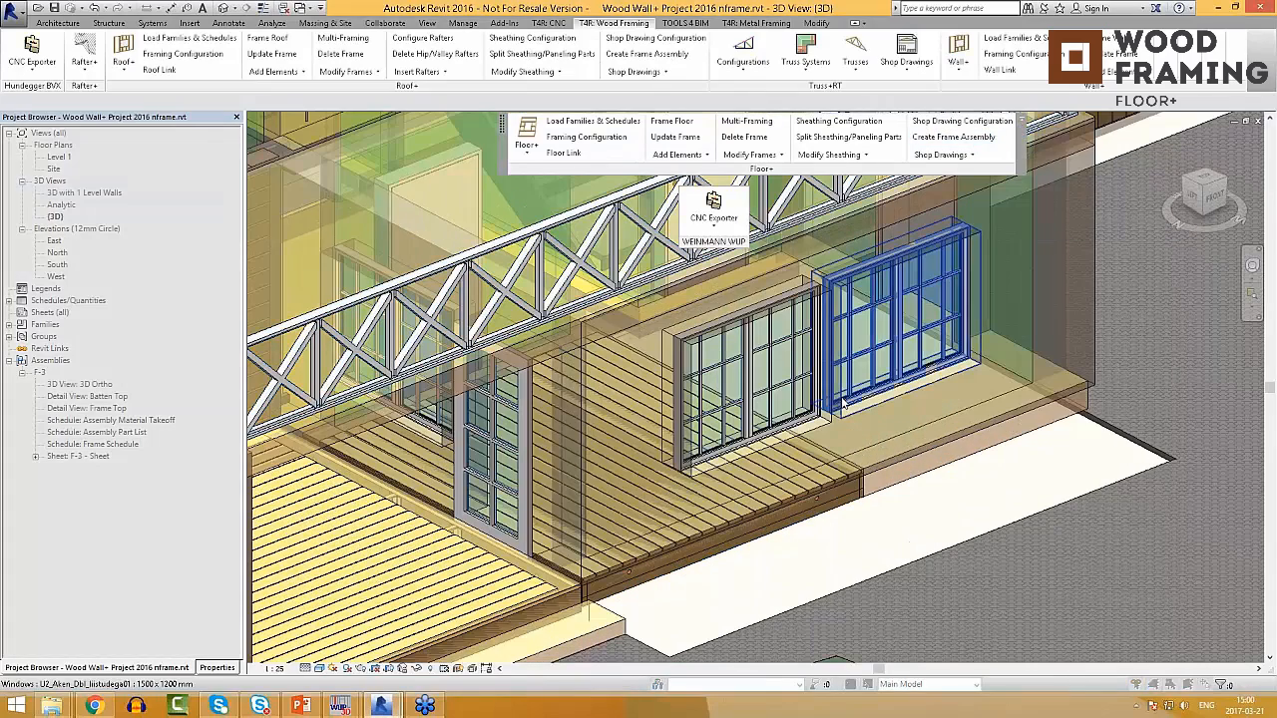
left_click(773, 499)
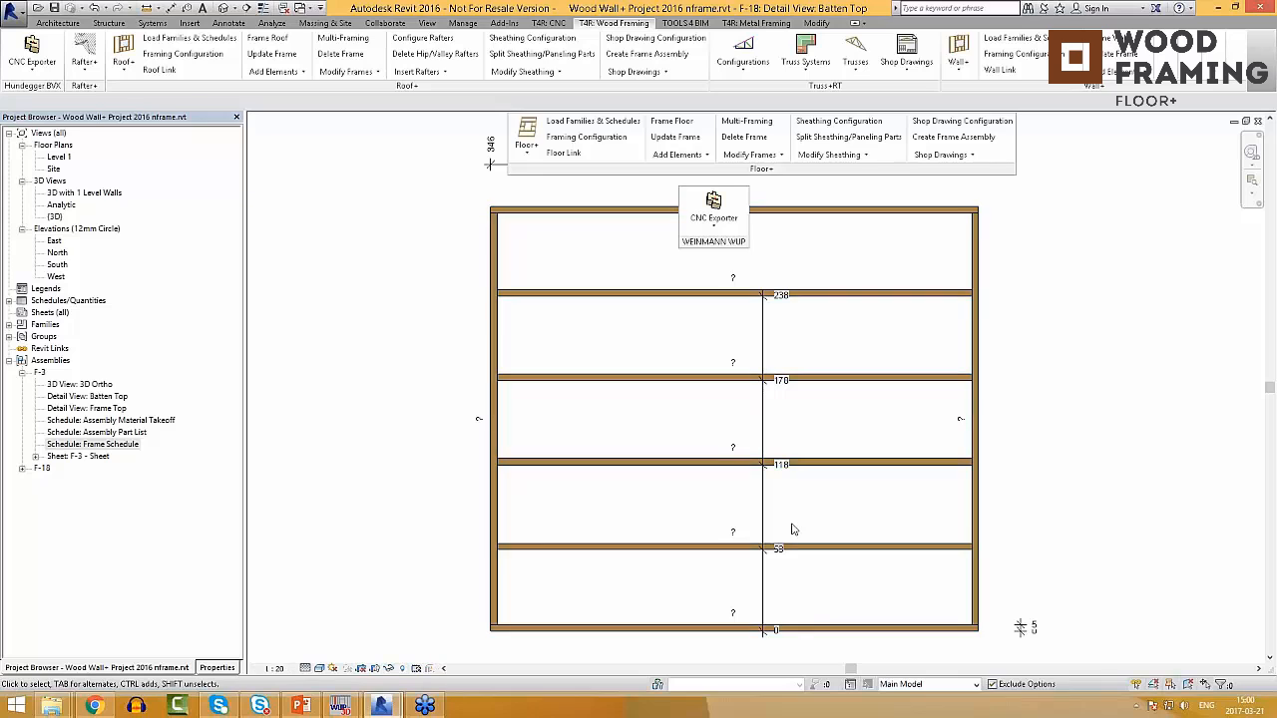
scroll(796, 511, "down", 1)
middle_click_drag(812, 514, 761, 521)
scroll(760, 521, "up", 1)
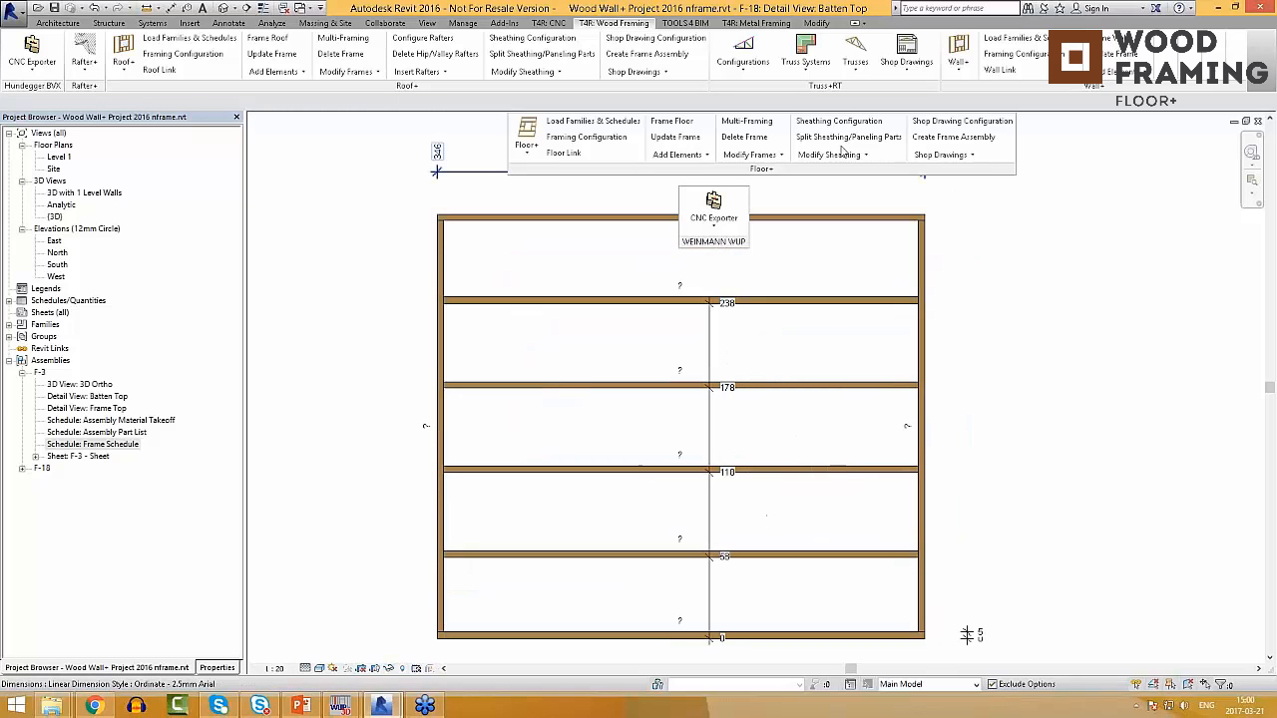
Step: Sort the structural framing by mark to number the members of the F-18 assembly
left_click(961, 157)
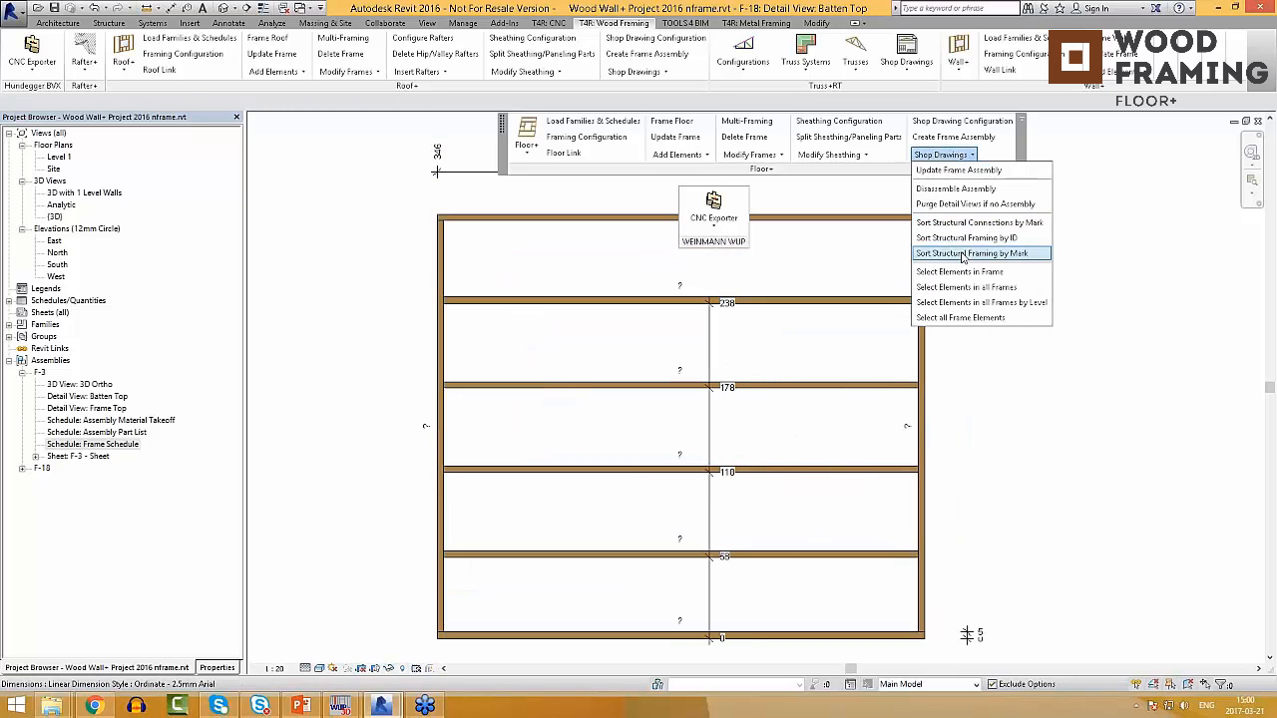
left_click(1016, 255)
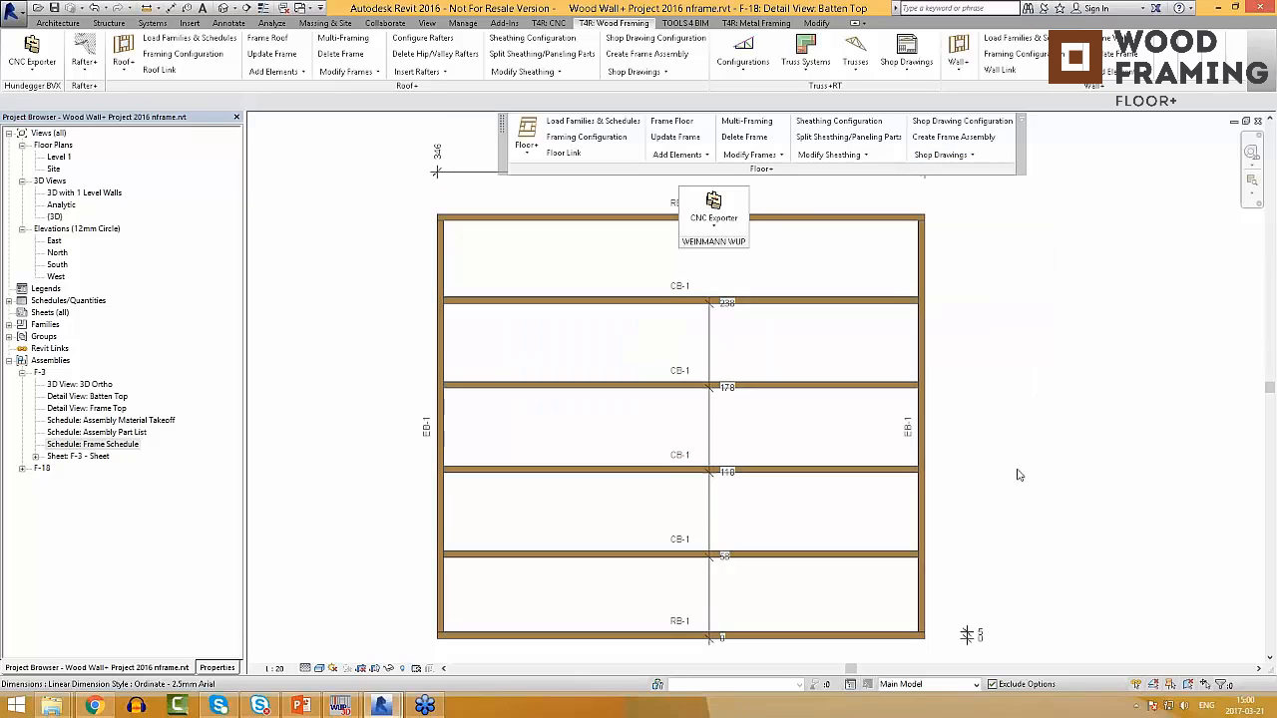
scroll(1034, 373, "down", 1)
middle_click_drag(955, 406, 721, 439)
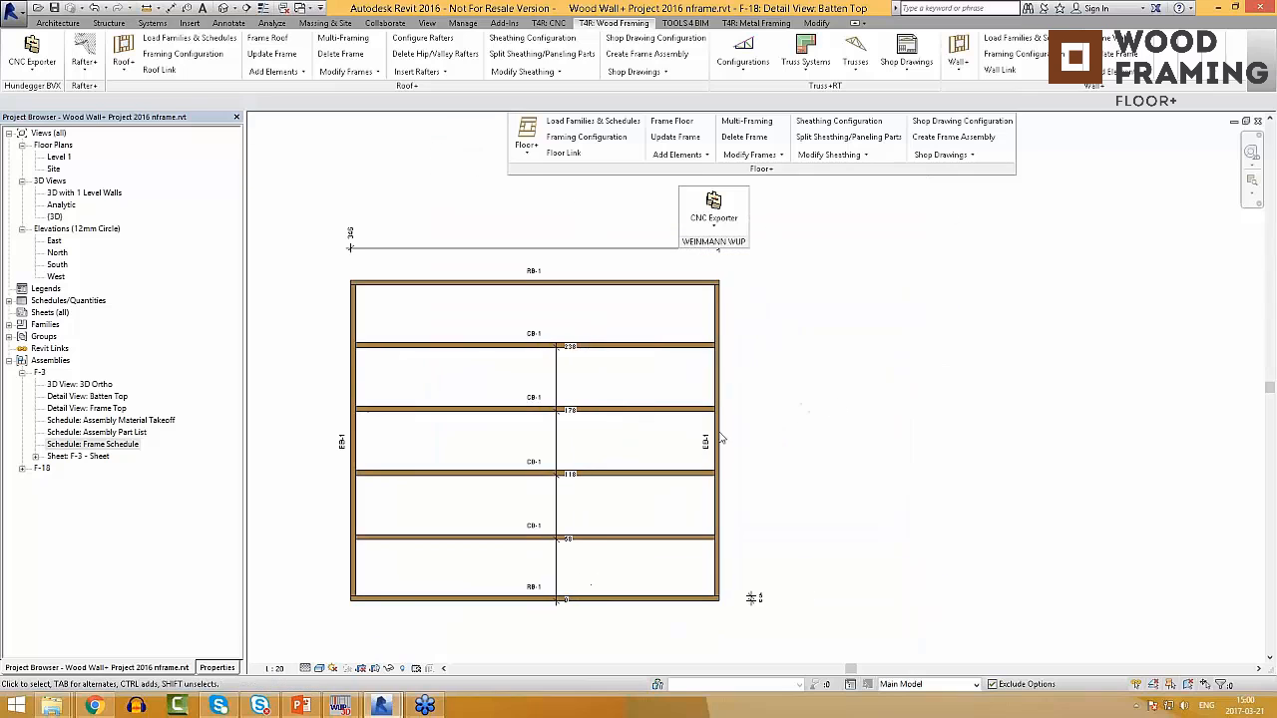
Step: Examine the F-18 assembly's 3D Ortho, Batten Top and Frame Top views, its Assembly Material Takeoff and its sheet
left_click(23, 471)
double_click(82, 479)
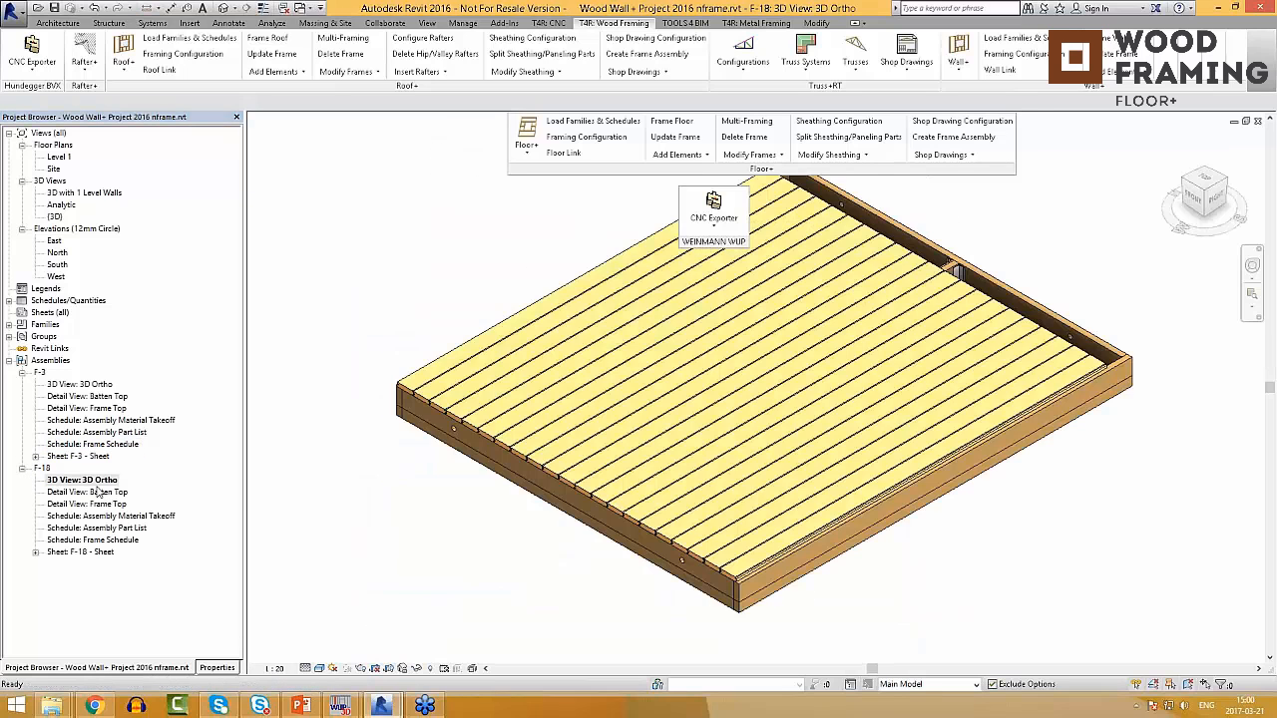
double_click(101, 492)
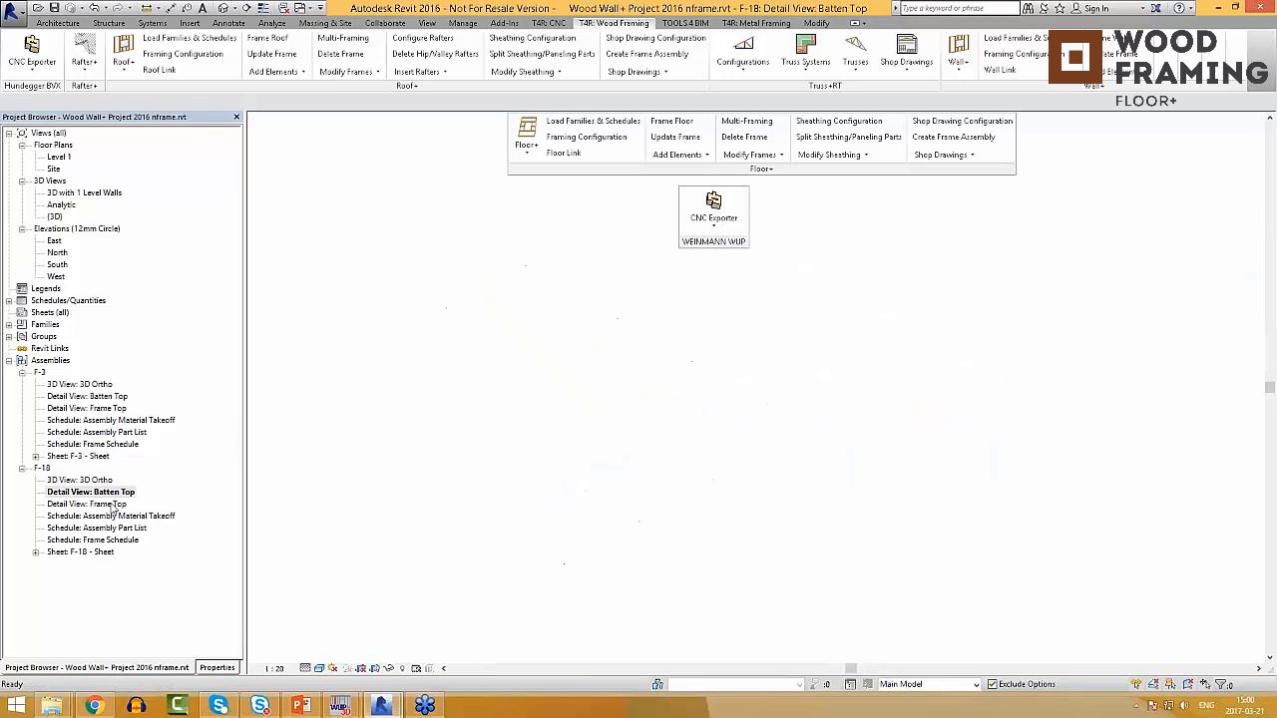
double_click(109, 504)
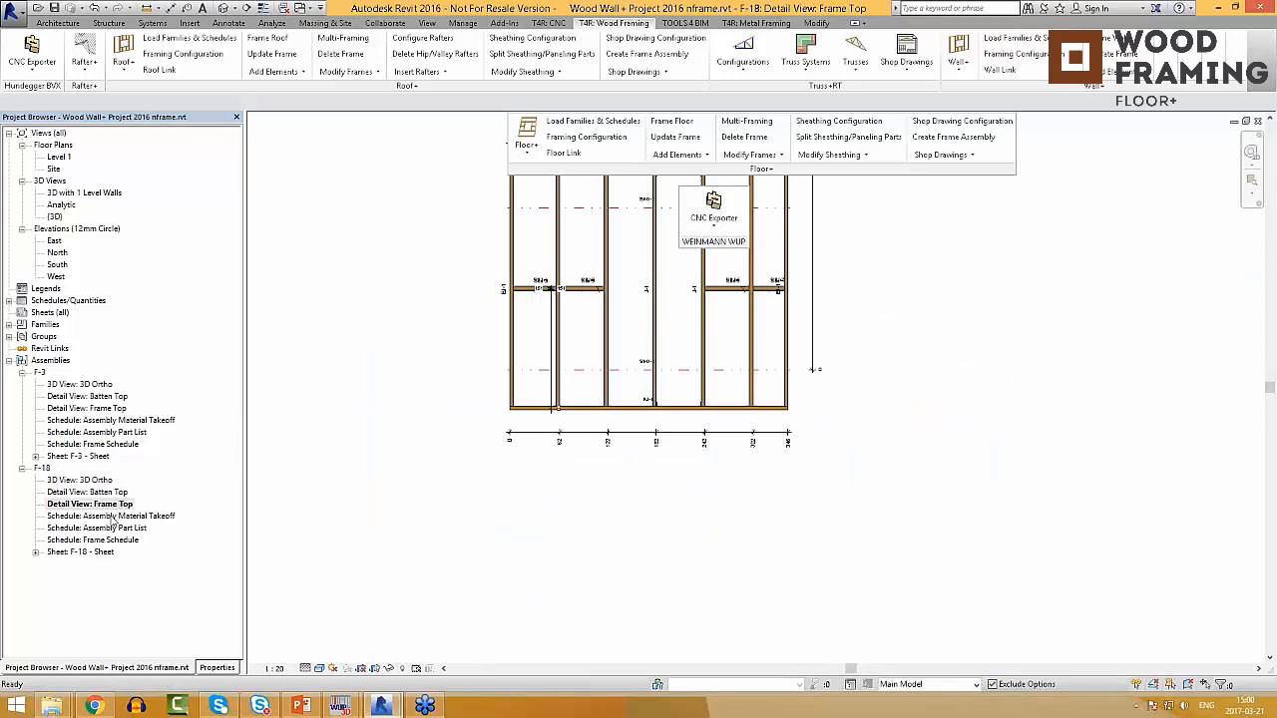
double_click(122, 516)
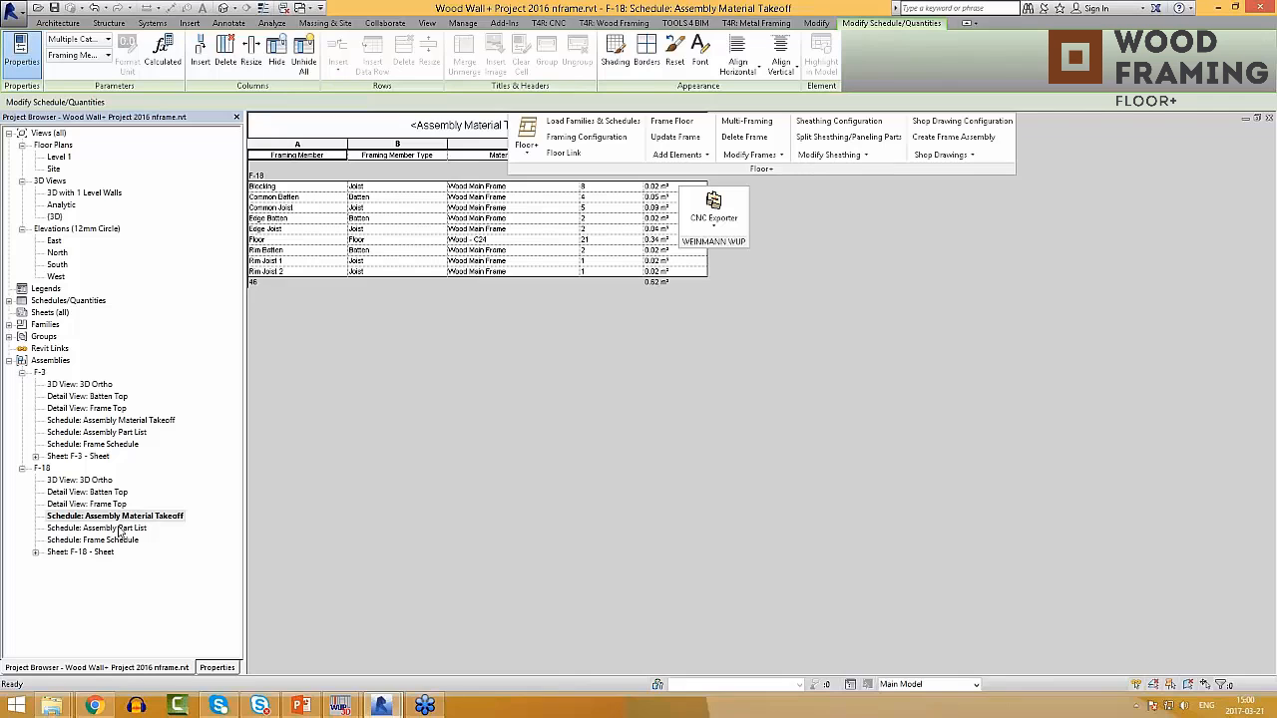
left_click_drag(551, 166, 724, 164)
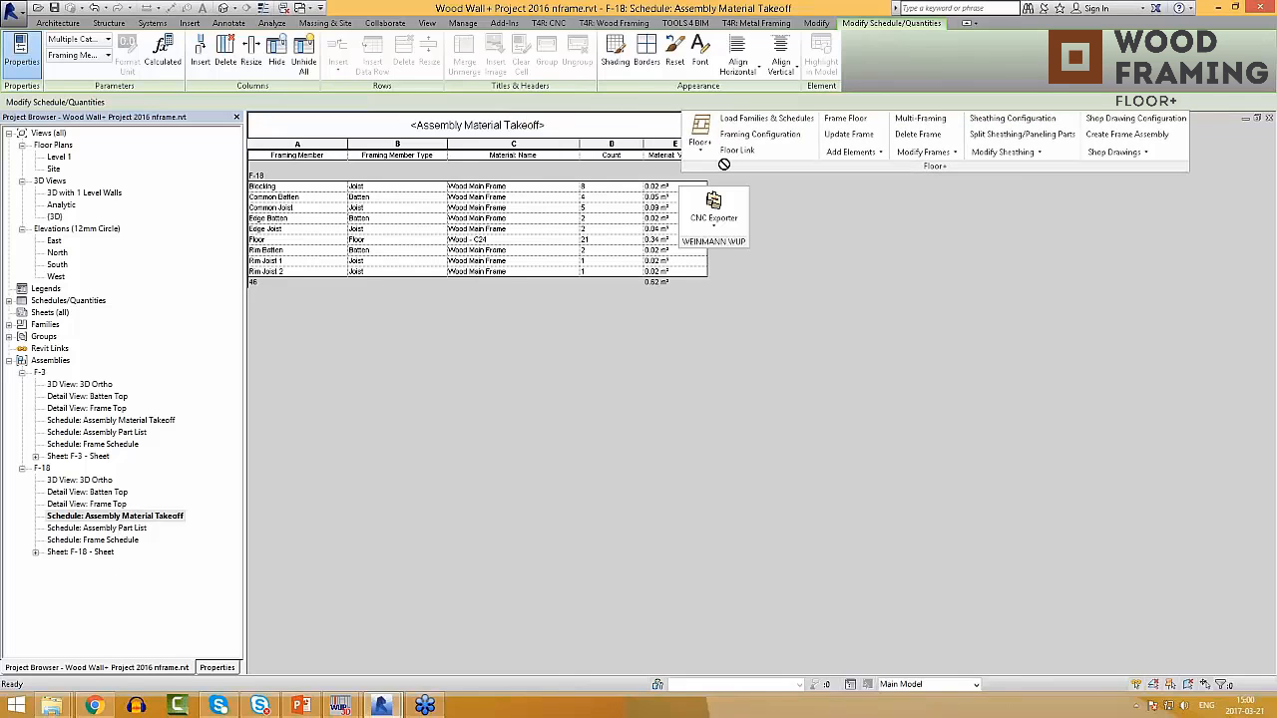
double_click(100, 552)
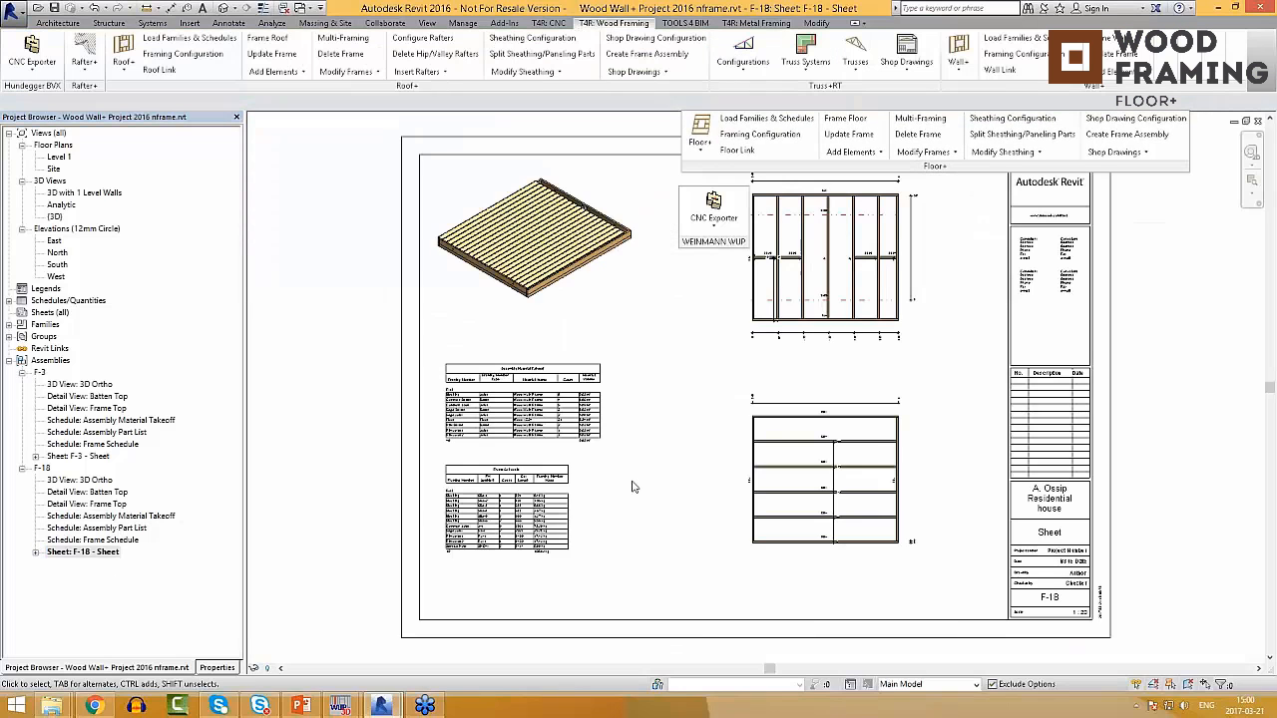
scroll(633, 487, "down", 4)
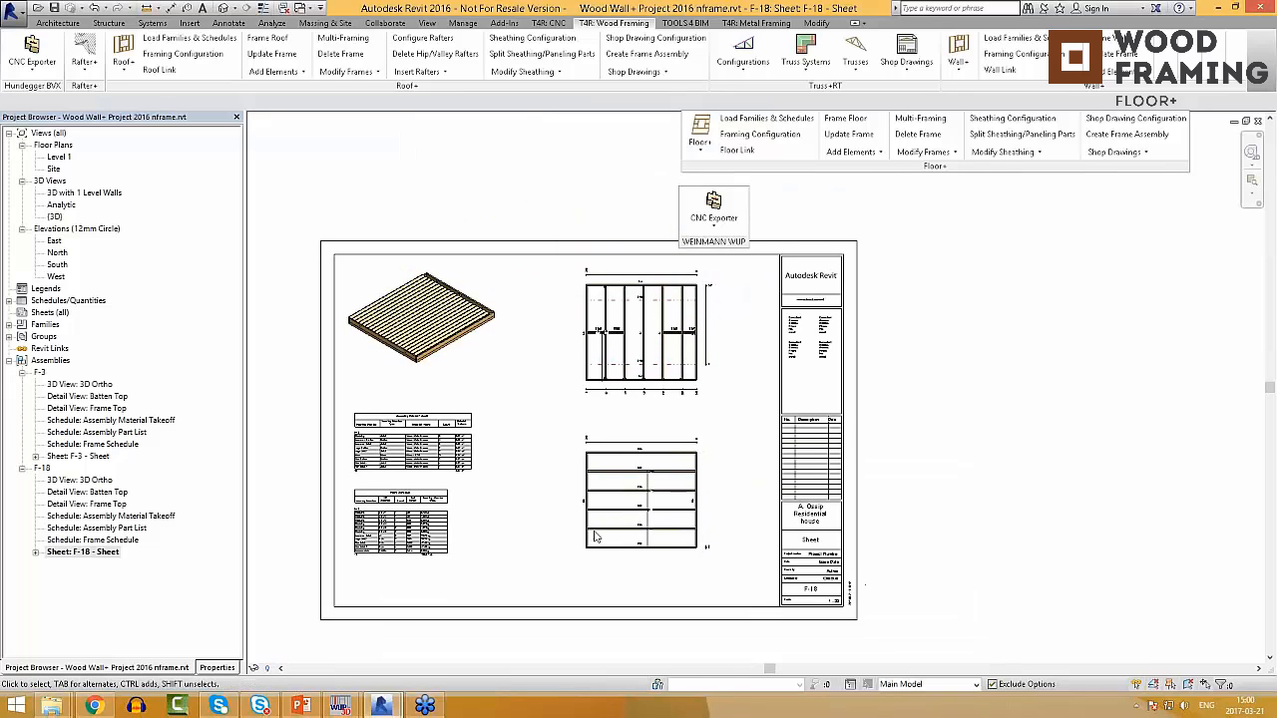
Step: Compare the F-18 sheet's layout of views and schedules with the F-3 sheet used as its template
double_click(100, 444)
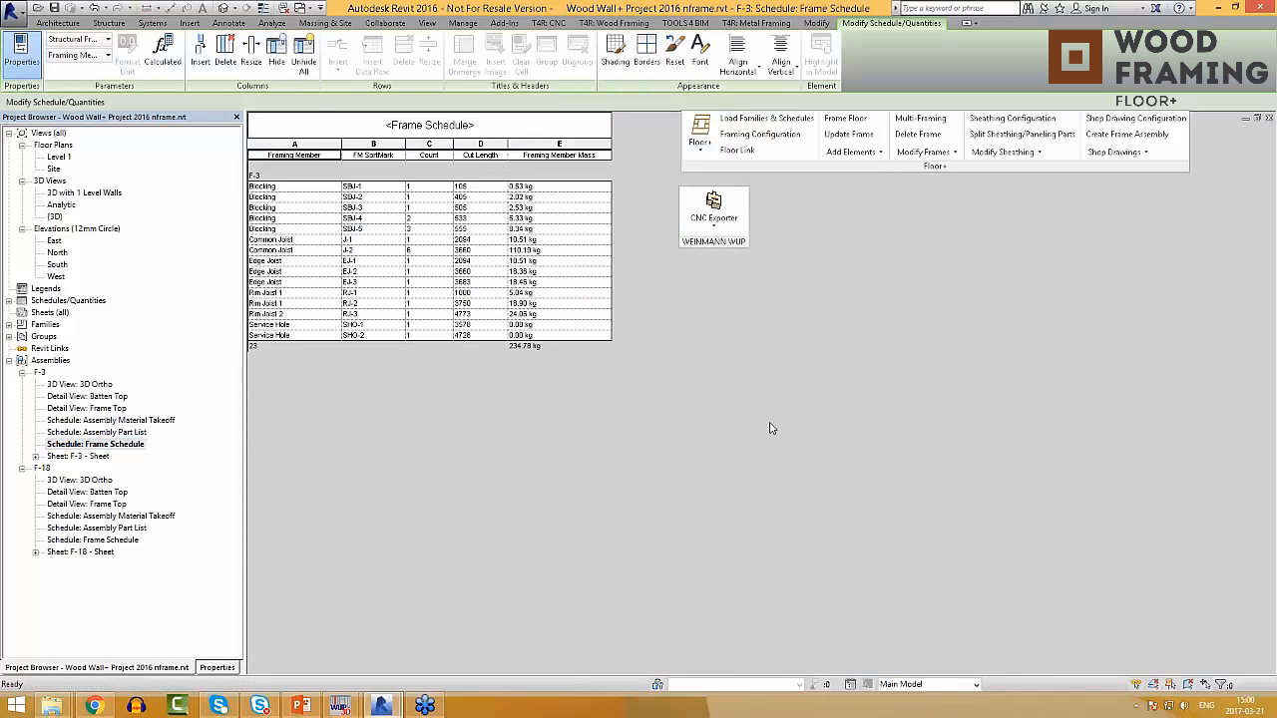
double_click(107, 456)
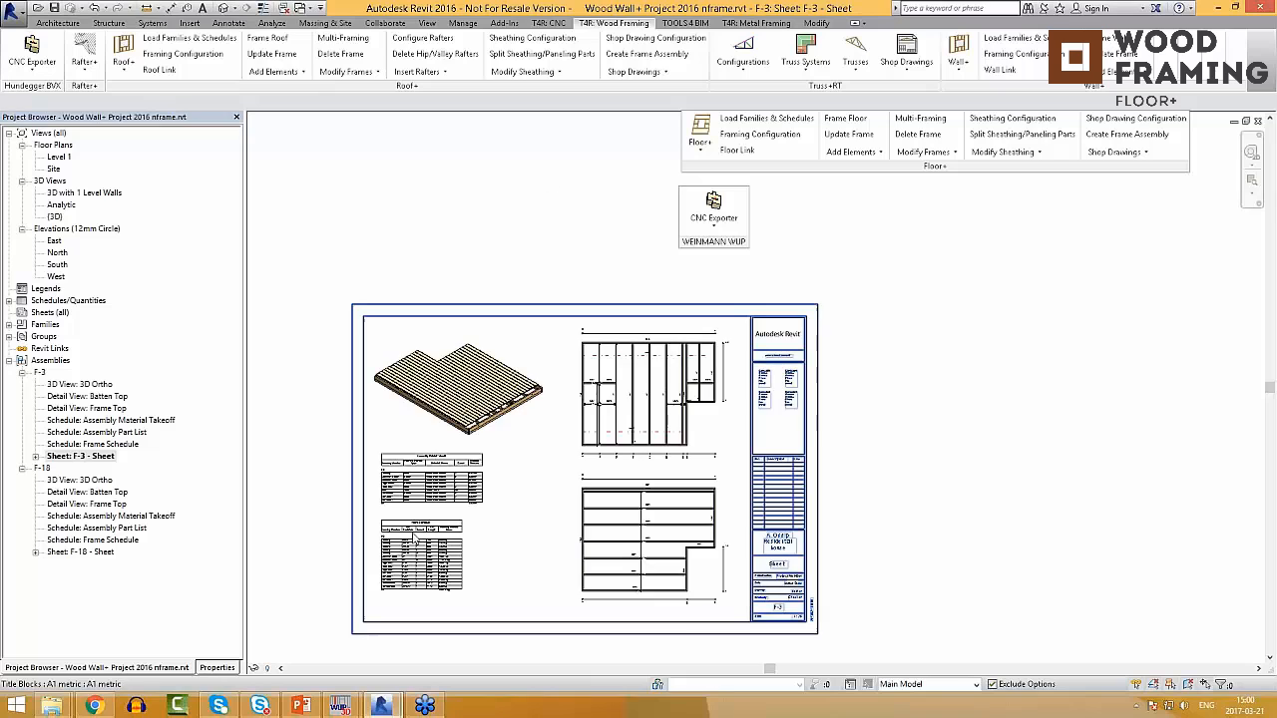
double_click(100, 551)
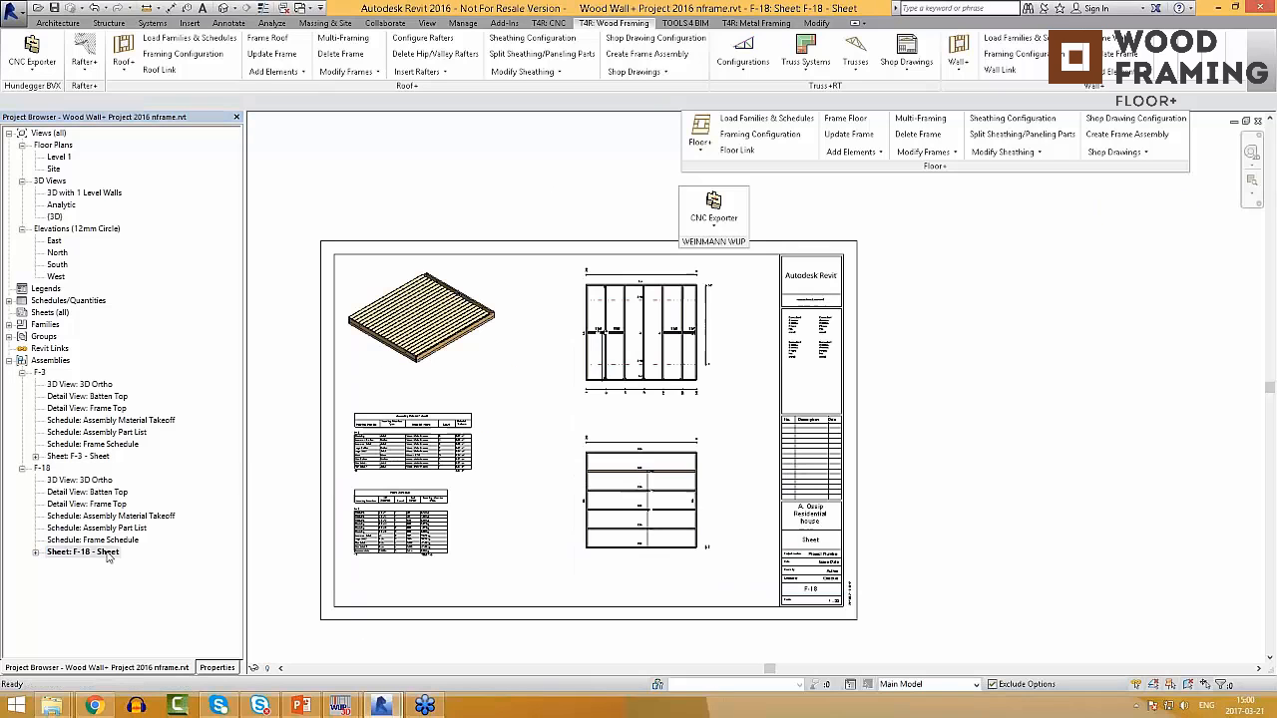
left_click(627, 337)
left_click(619, 479)
left_click(427, 519)
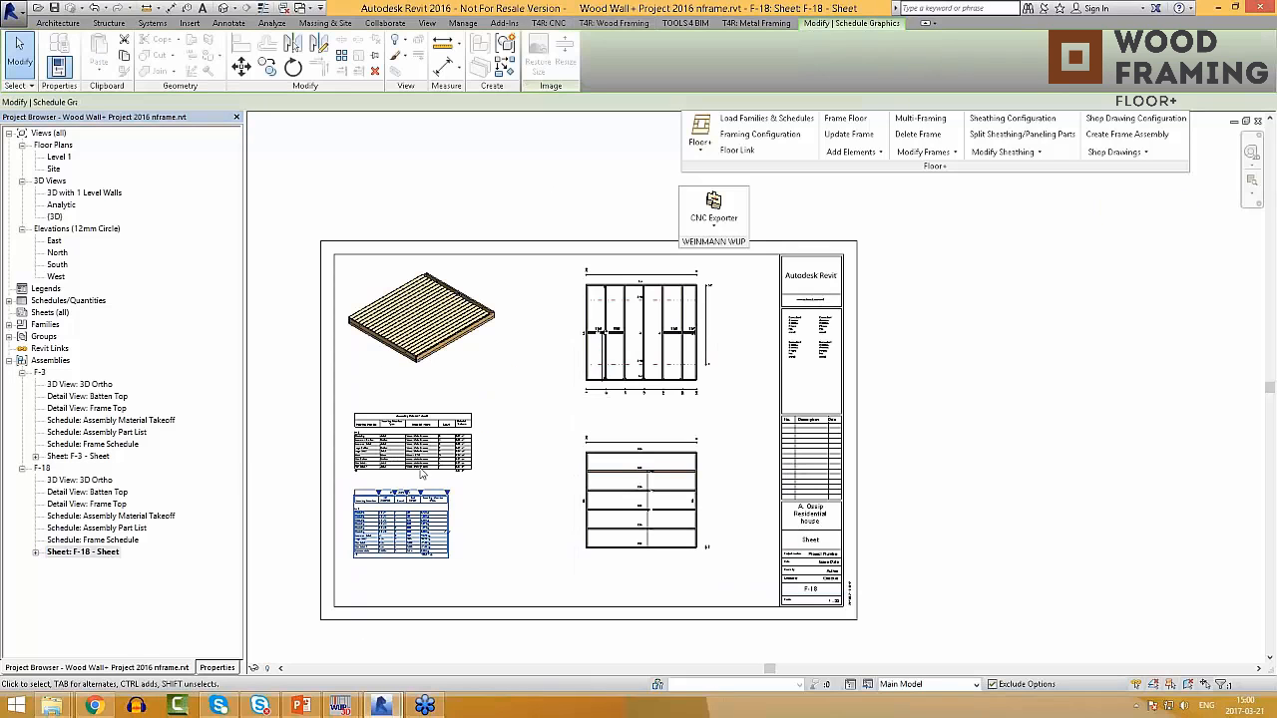
left_click(420, 461)
left_click(638, 329)
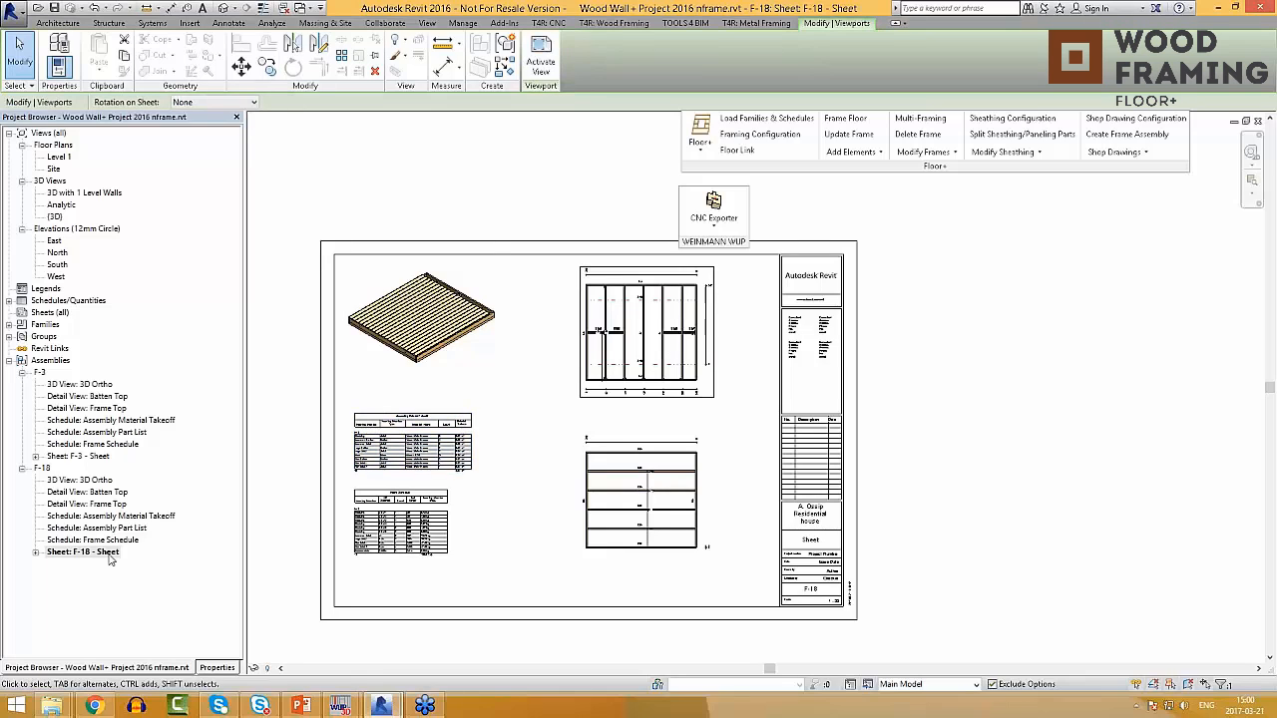
left_click(945, 432)
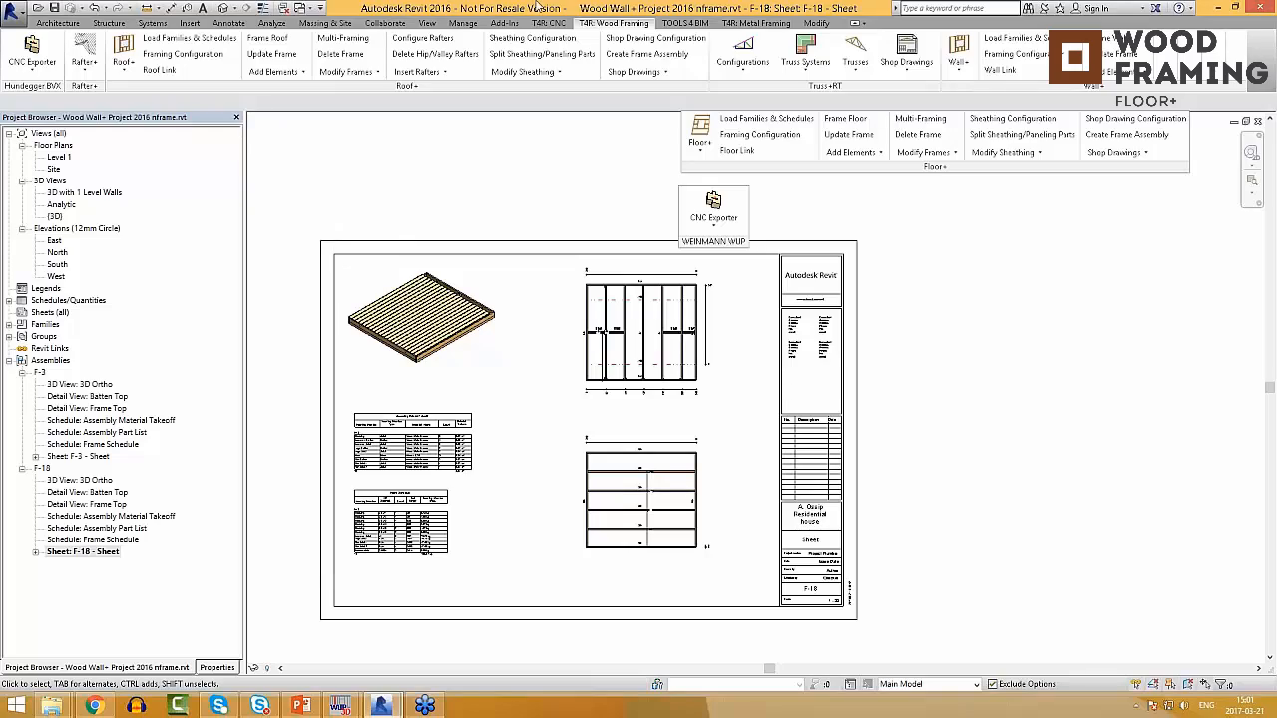
Step: Return to the 3D model view and export the terrace floor frame to a CNC file
left_click(223, 8)
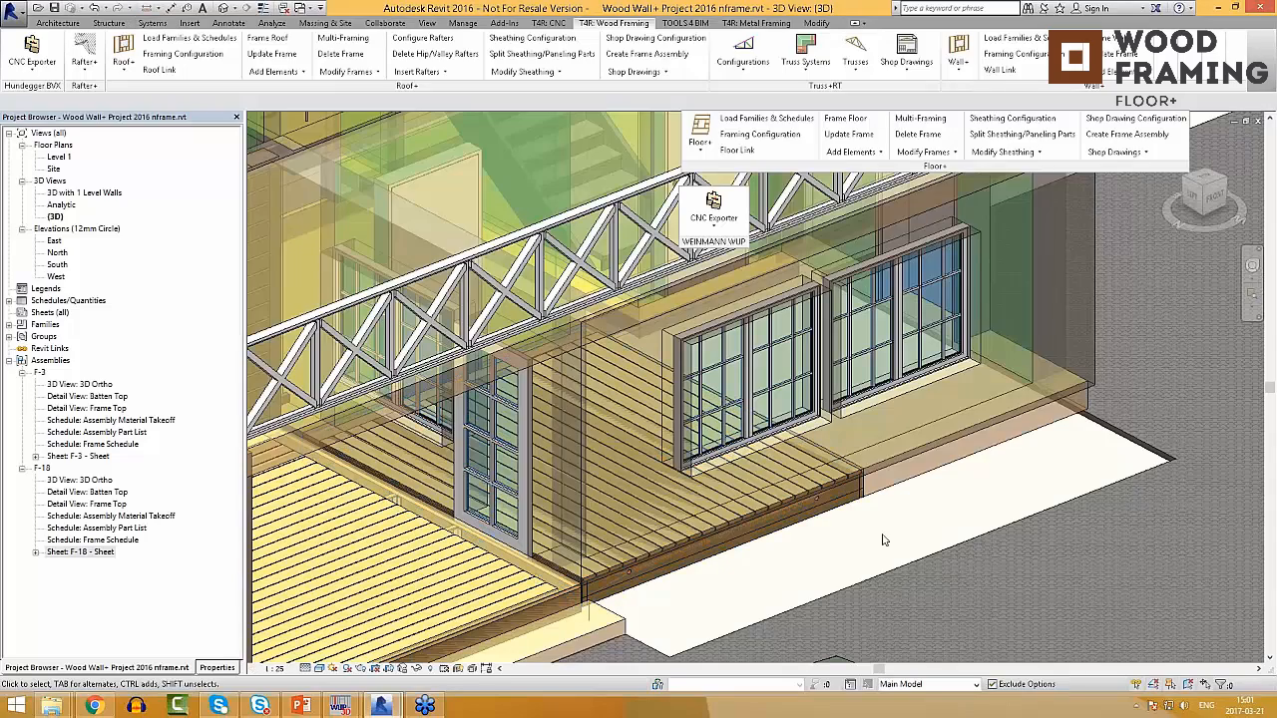
scroll(811, 552, "down", 2)
middle_click_drag(809, 553, 967, 427)
left_click(719, 226)
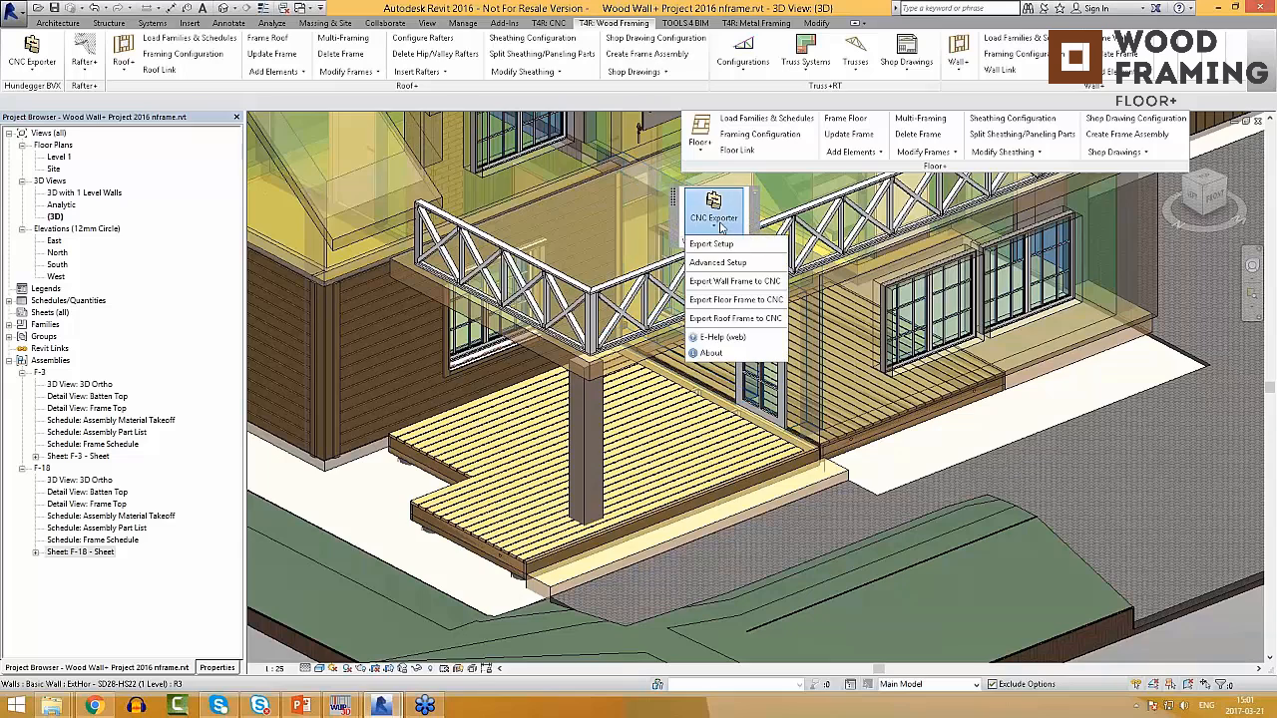
left_click(763, 312)
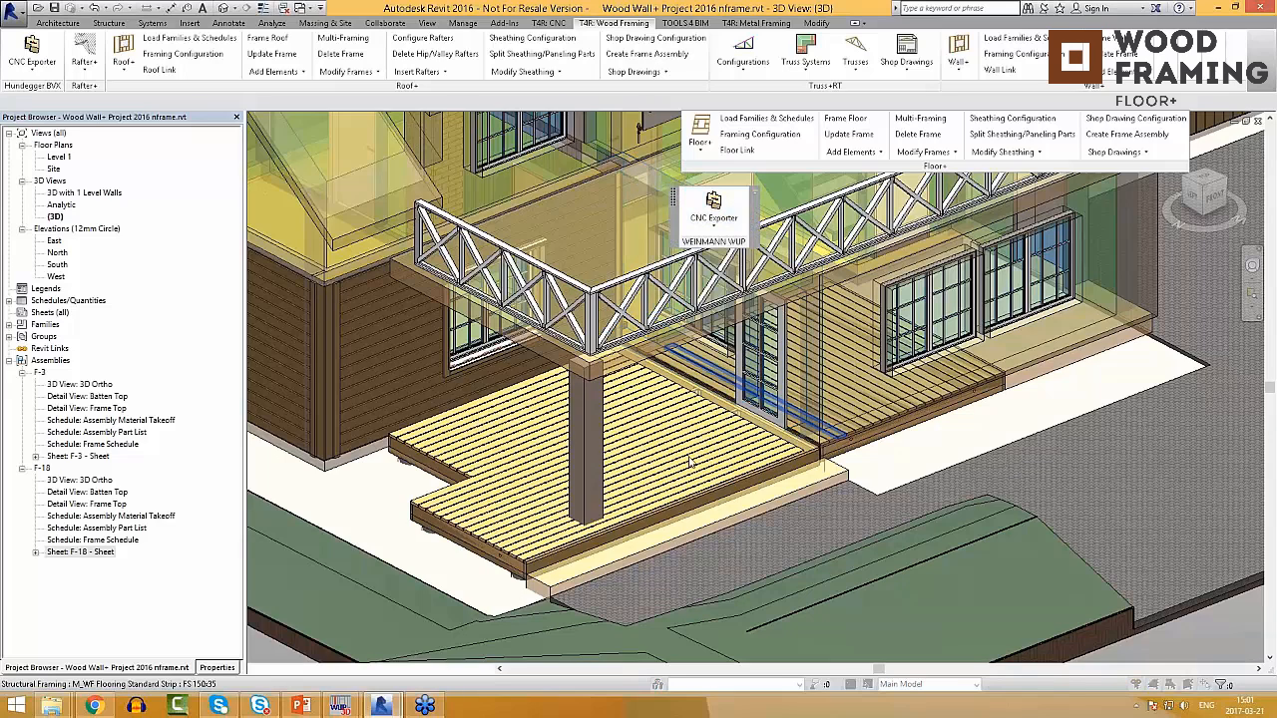
left_click(673, 494)
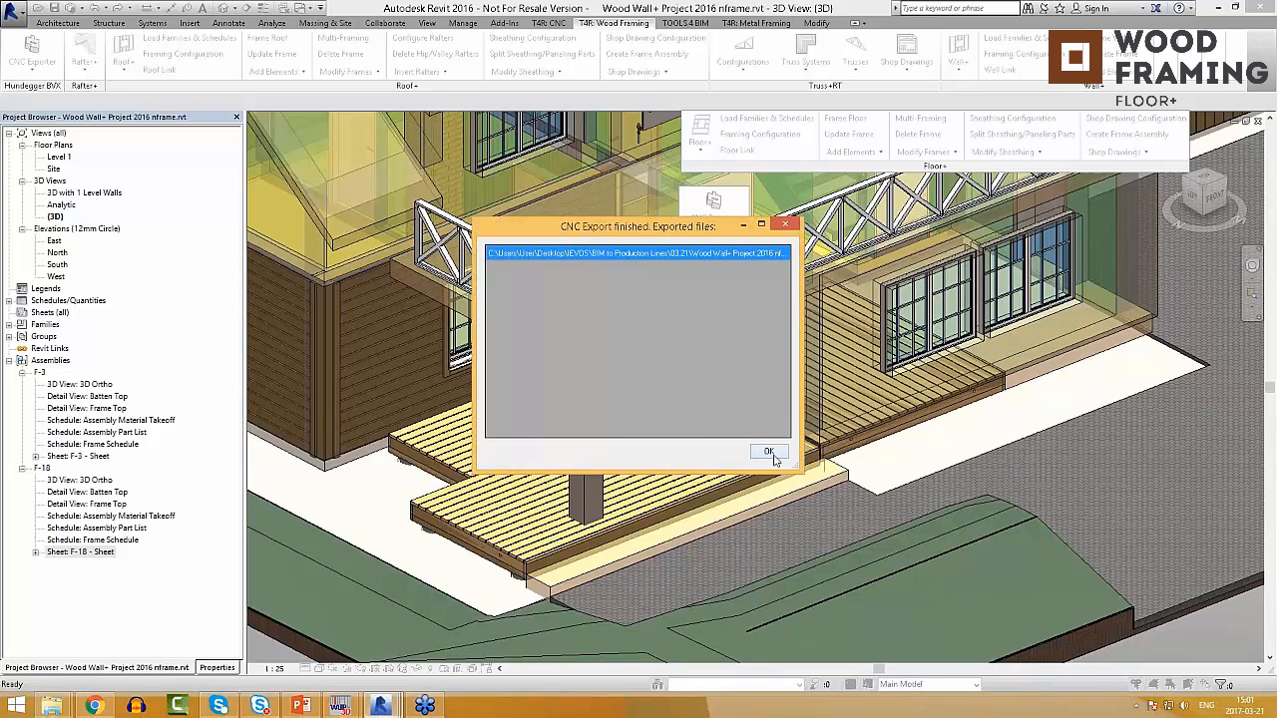
Step: Close the CNC export report and open F-3.wup from the Wood Wall+ Project 2016 nframe_Floors export folder in WUPView
left_click(769, 452)
mouse_move(52, 706)
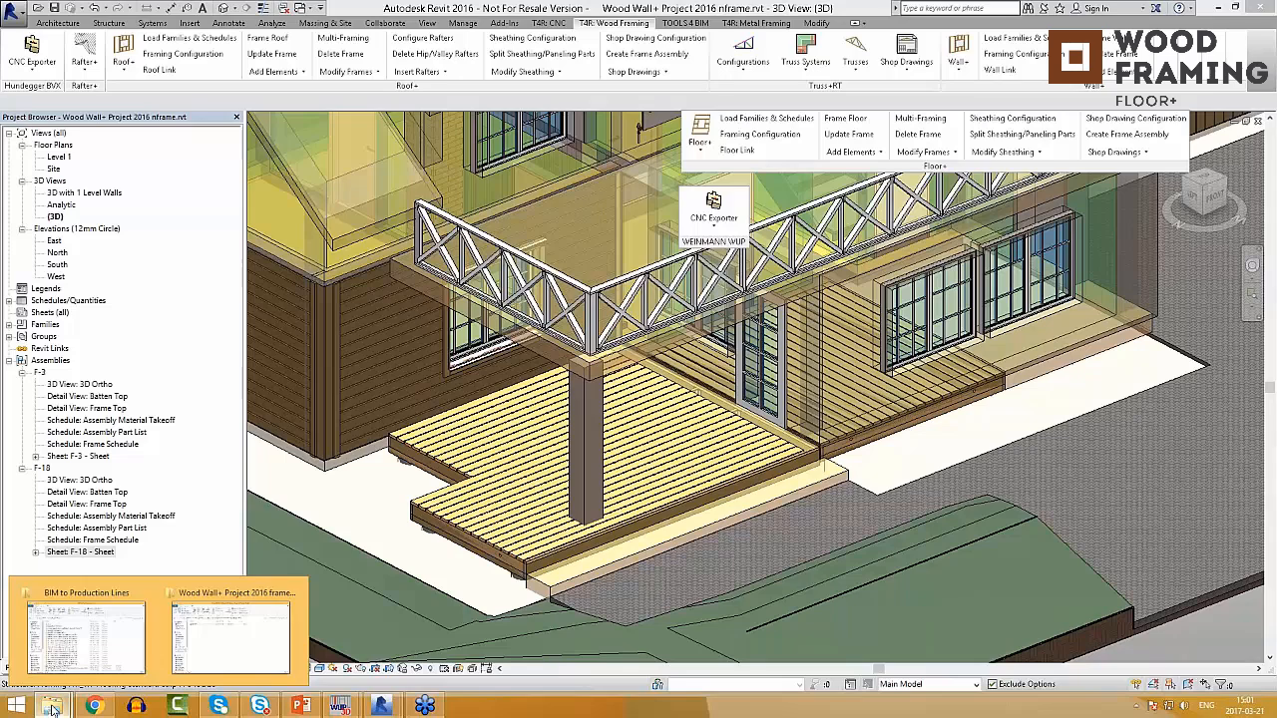
left_click(258, 637)
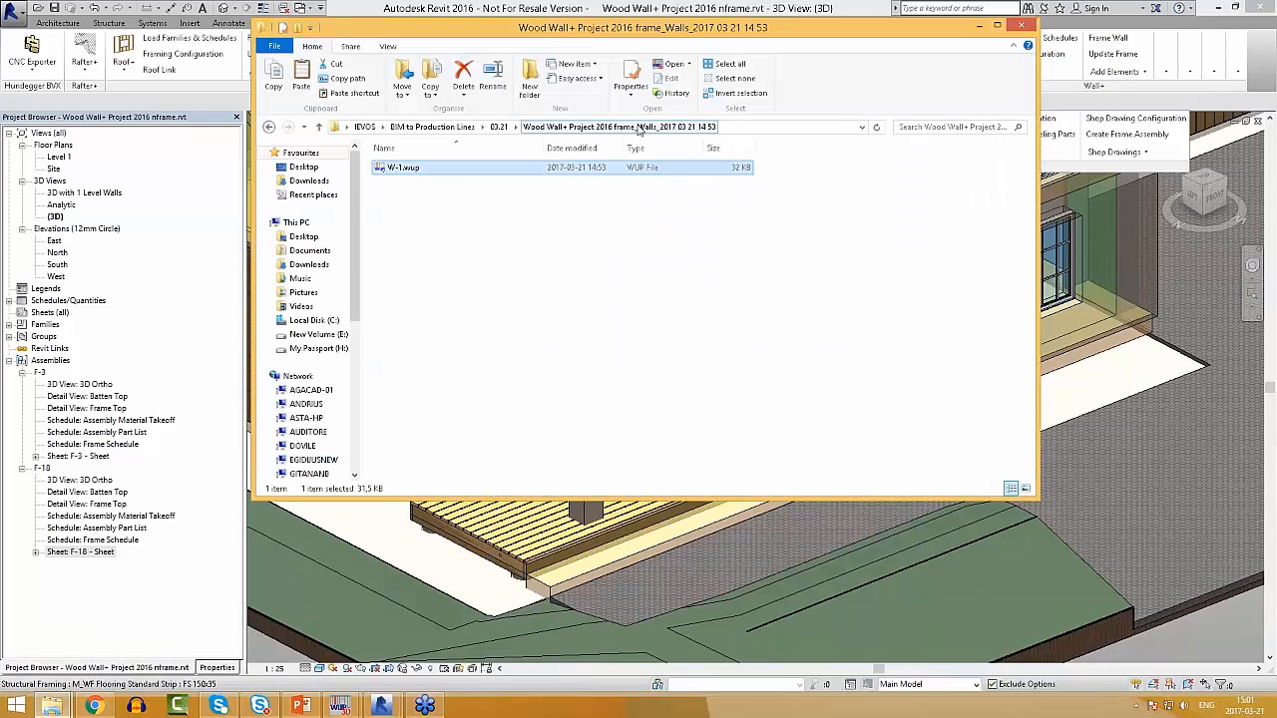
left_click(498, 127)
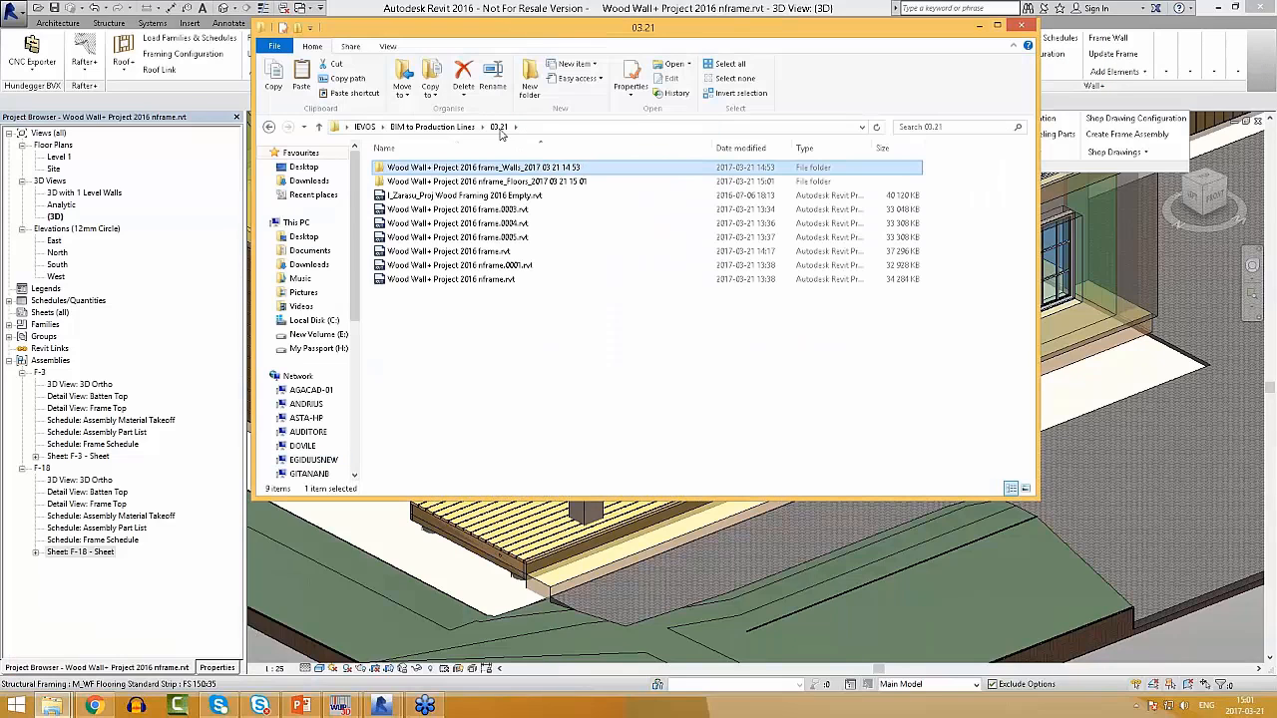
double_click(552, 181)
double_click(399, 167)
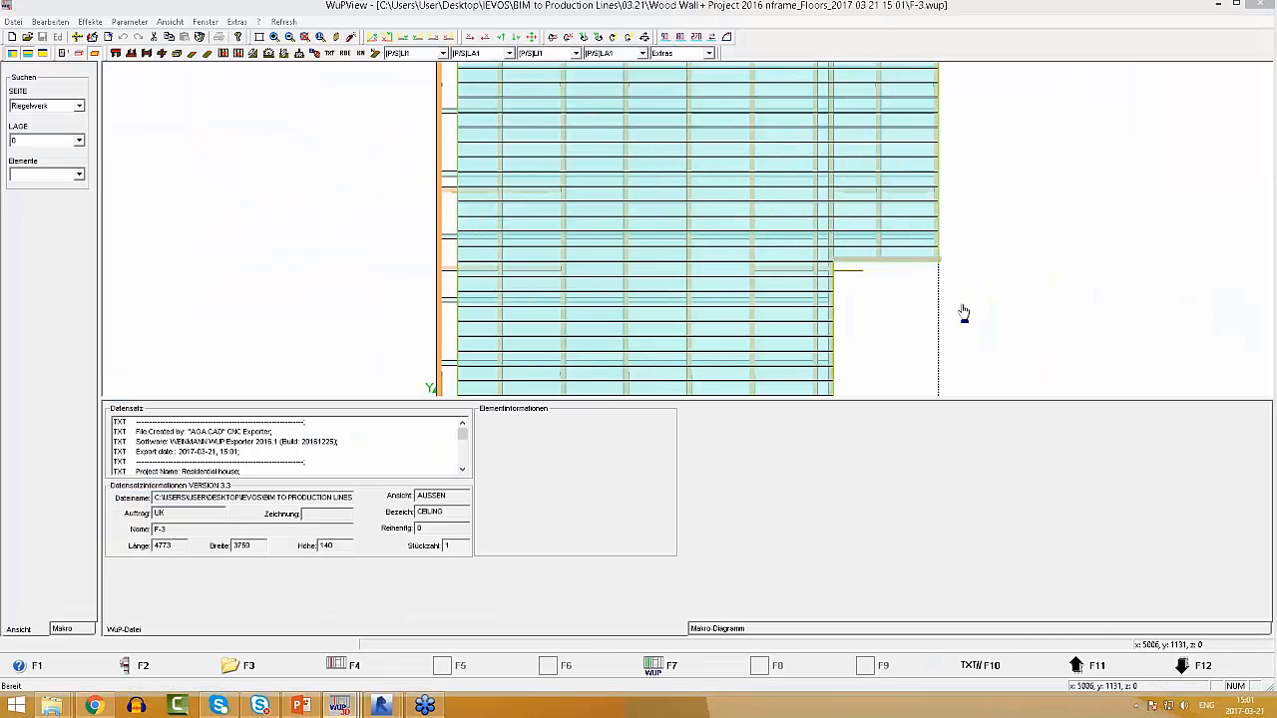
Step: Inspect individual decking boards of the exported F-3 floor in plan, and examine its frame in a 3D view
left_click(663, 204)
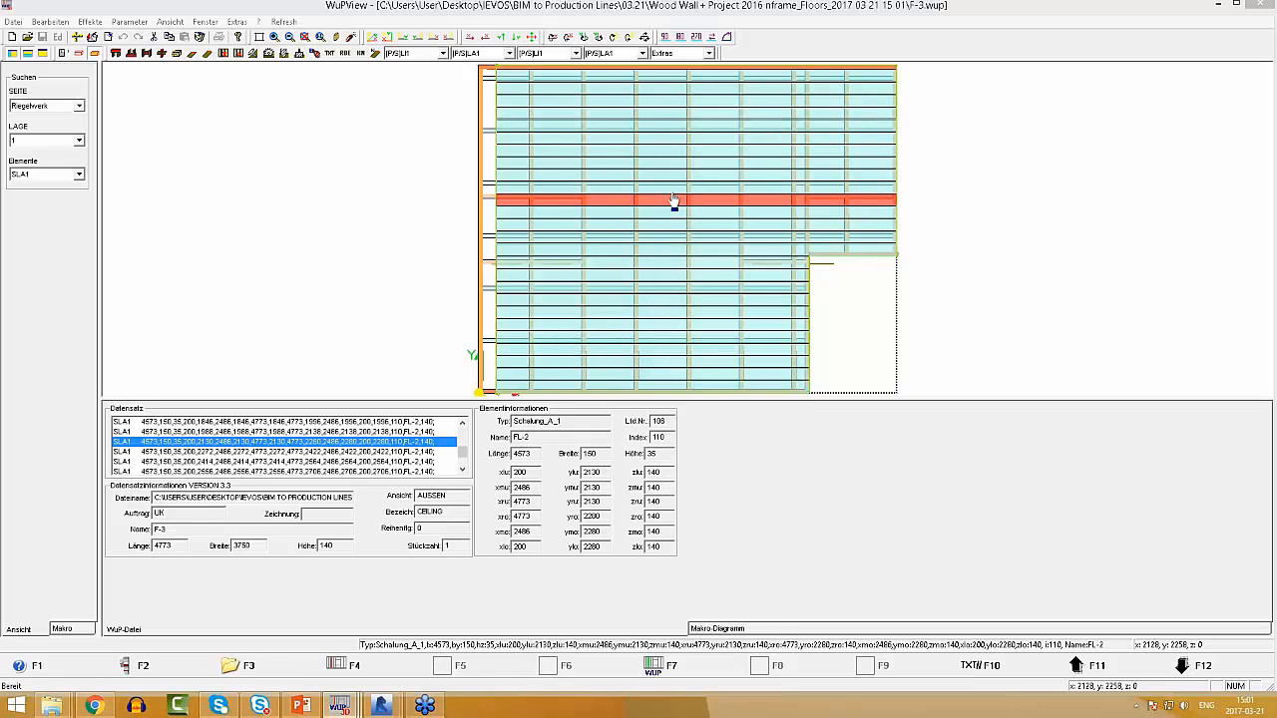
left_click(617, 298)
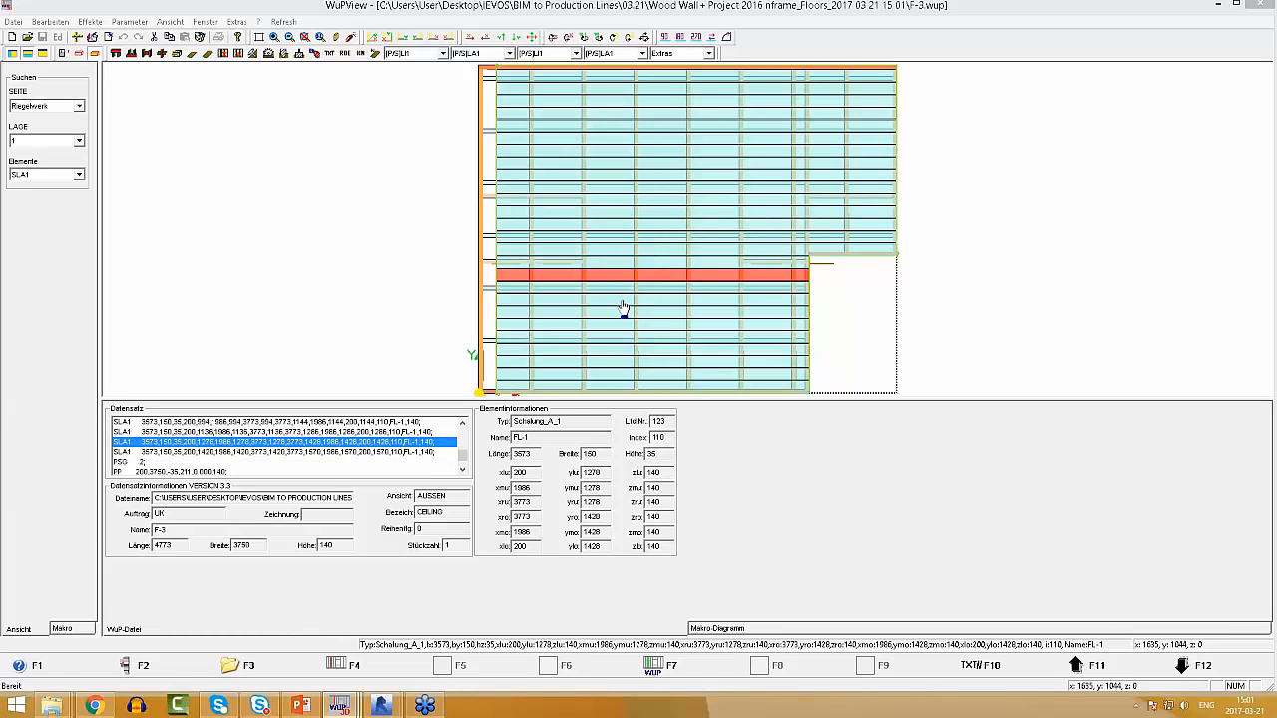
left_click(622, 302)
left_click(622, 316)
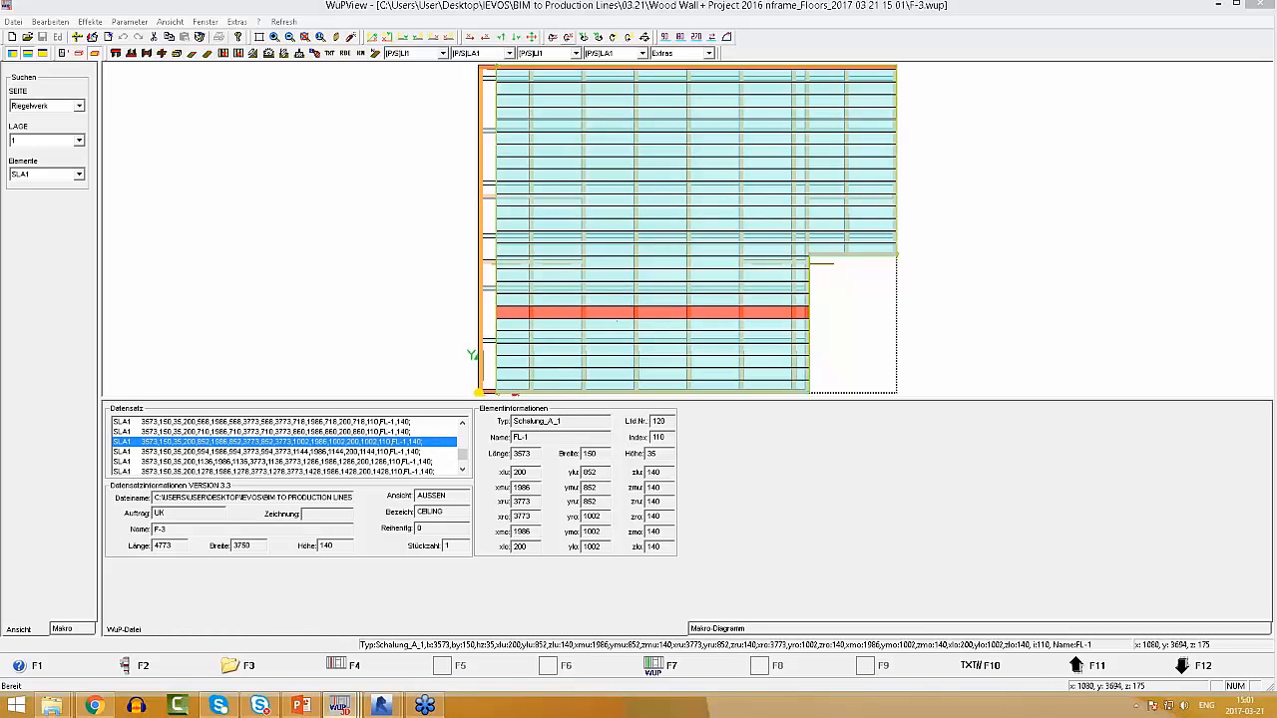
left_click(626, 38)
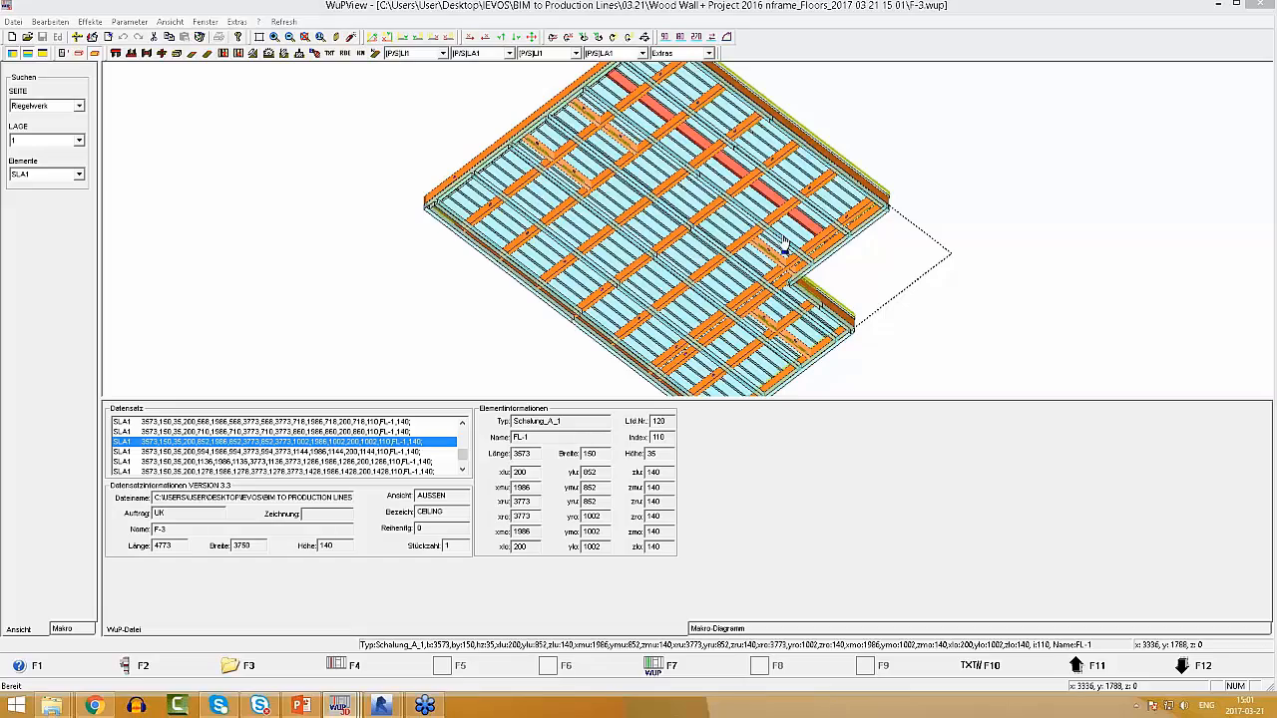
scroll(776, 257, "down", 4)
scroll(756, 197, "up", 10)
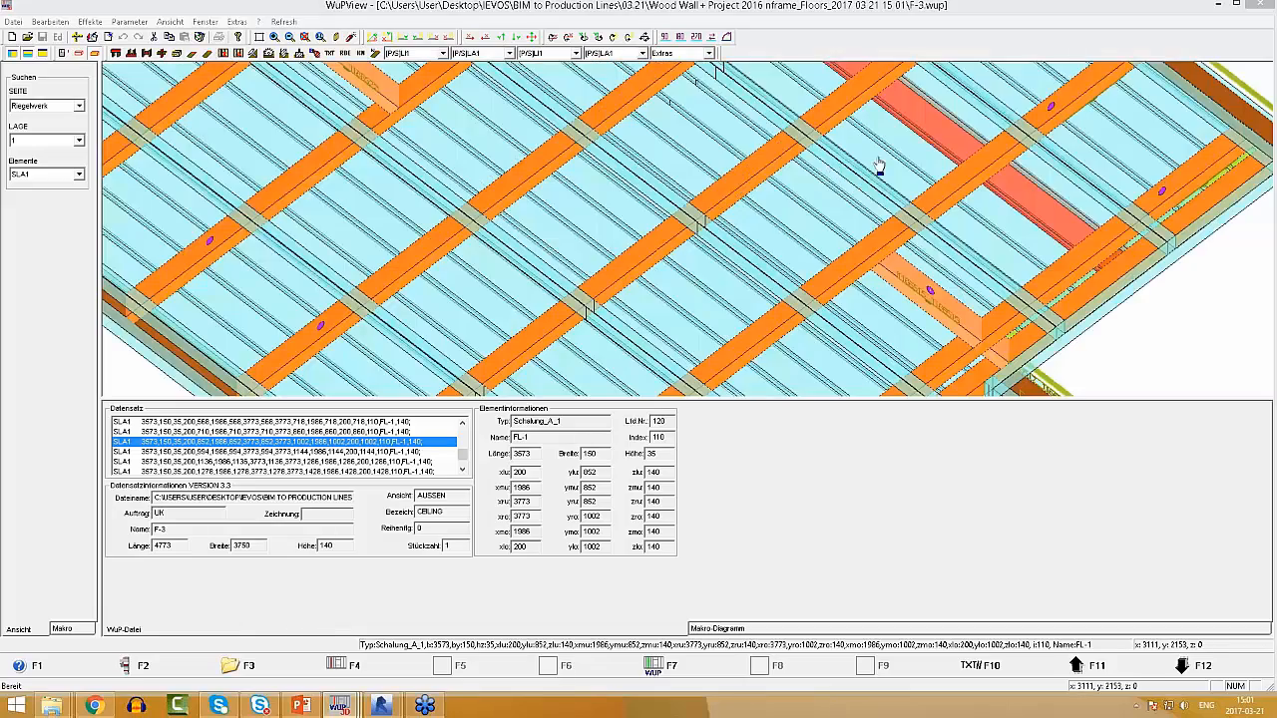
scroll(878, 167, "down", 10)
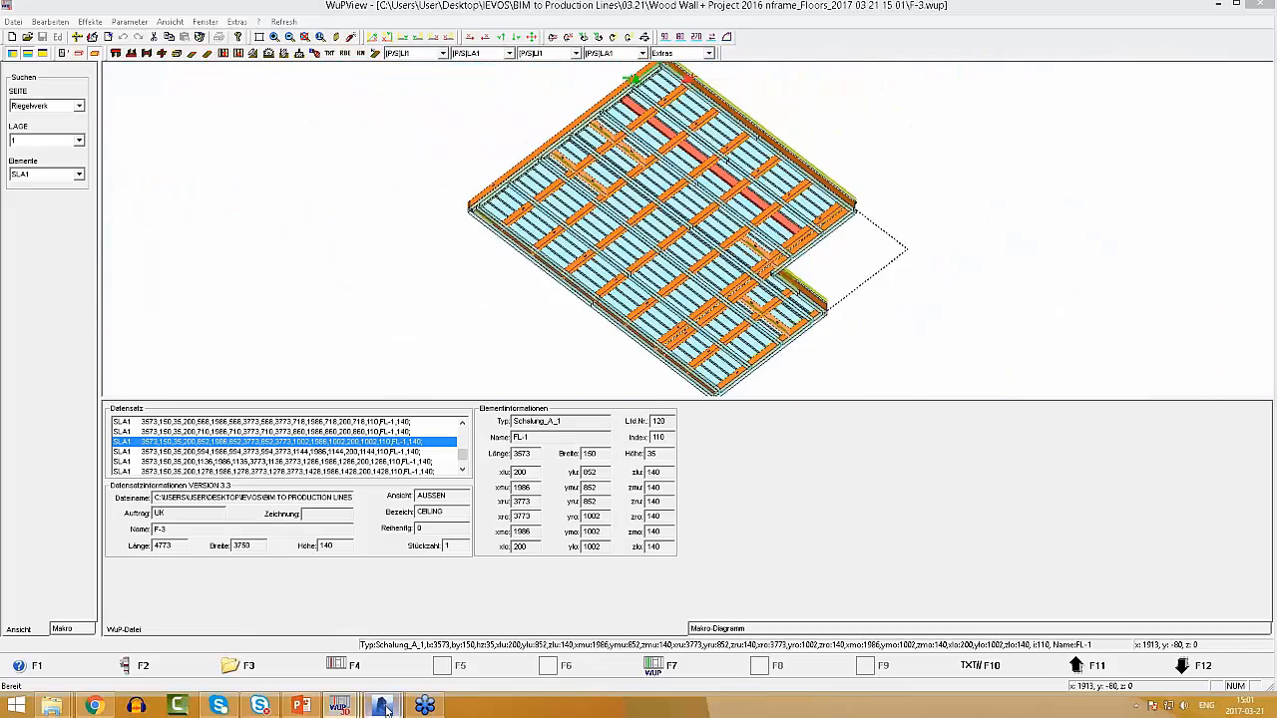
Step: Switch back to Revit and bring up the 3D view of the I_Zarasu_Proj Wood Framing 2016 Empty project
mouse_move(384, 708)
left_click(335, 654)
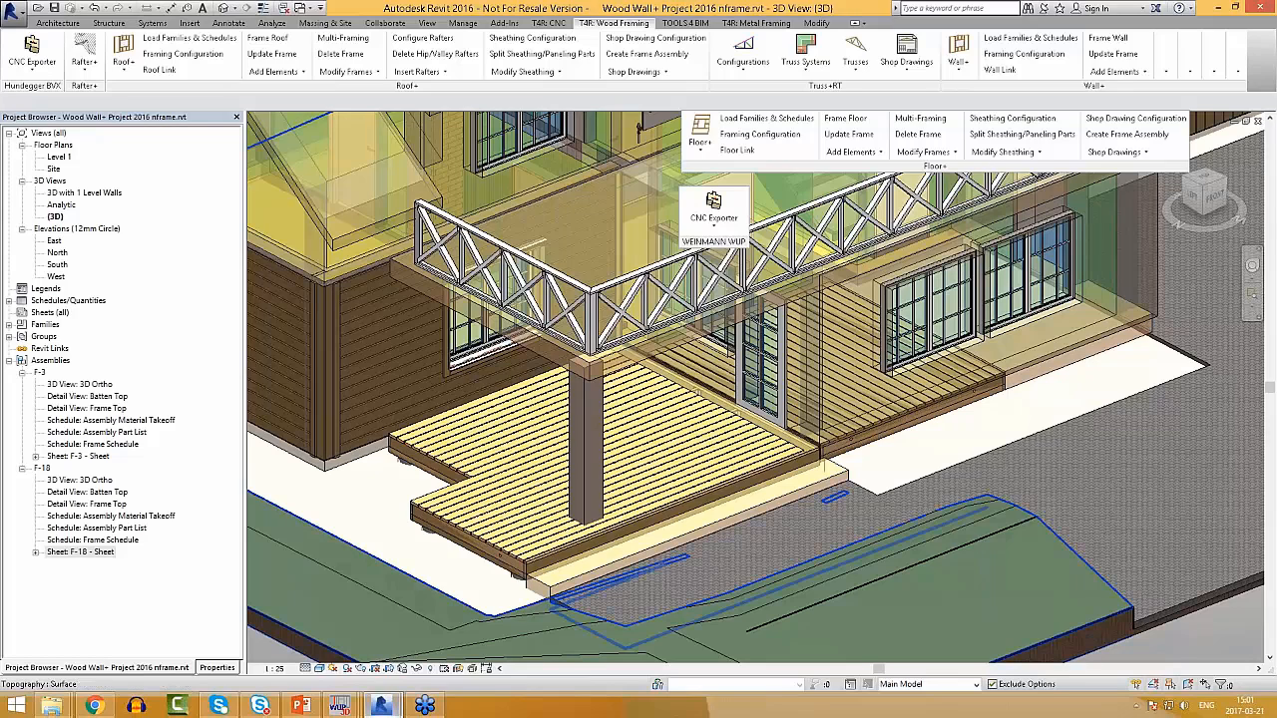
left_click(390, 708)
left_click(434, 661)
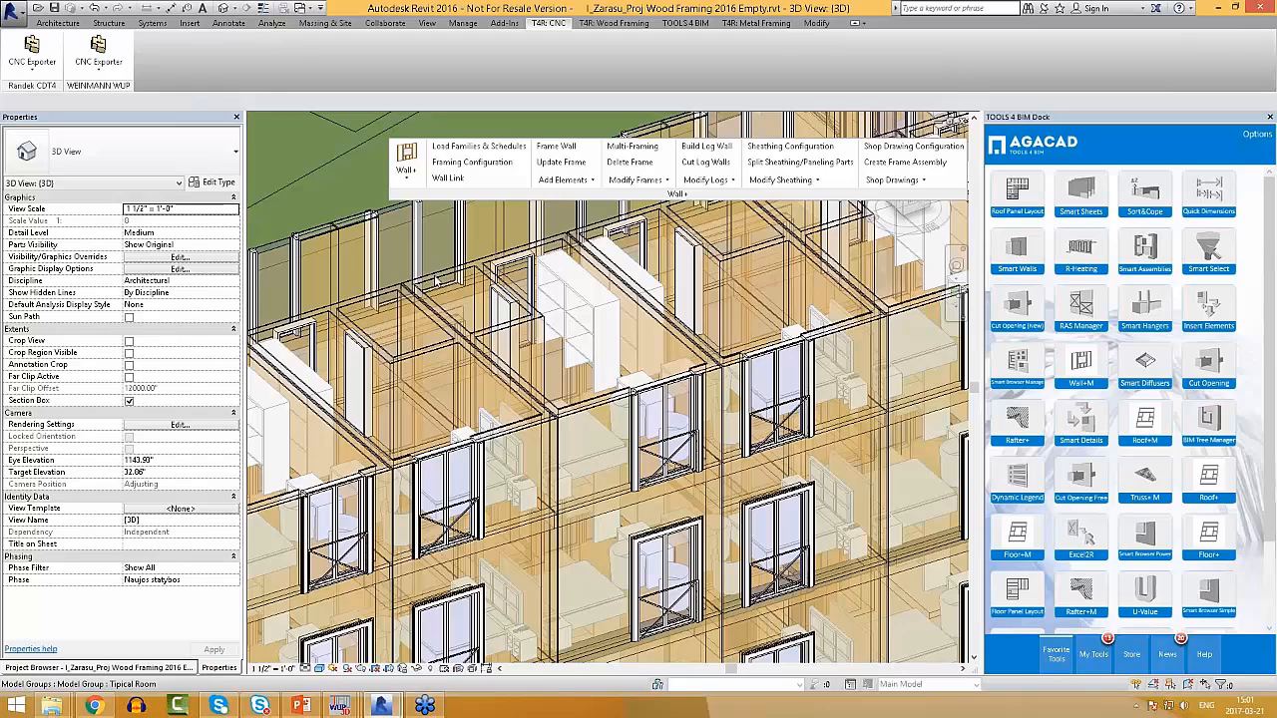
Step: Examine the repeated Tipical Room model groups on the building's third and second levels
left_click(616, 357)
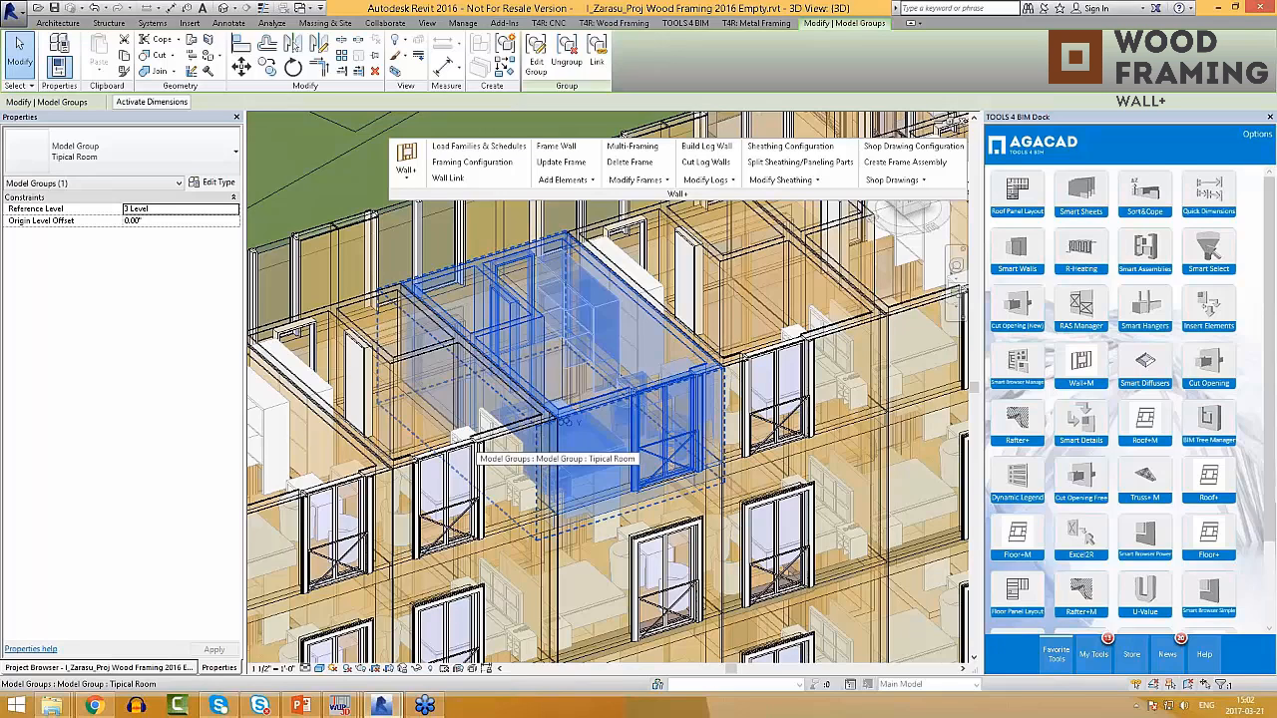
scroll(564, 423, "down", 2)
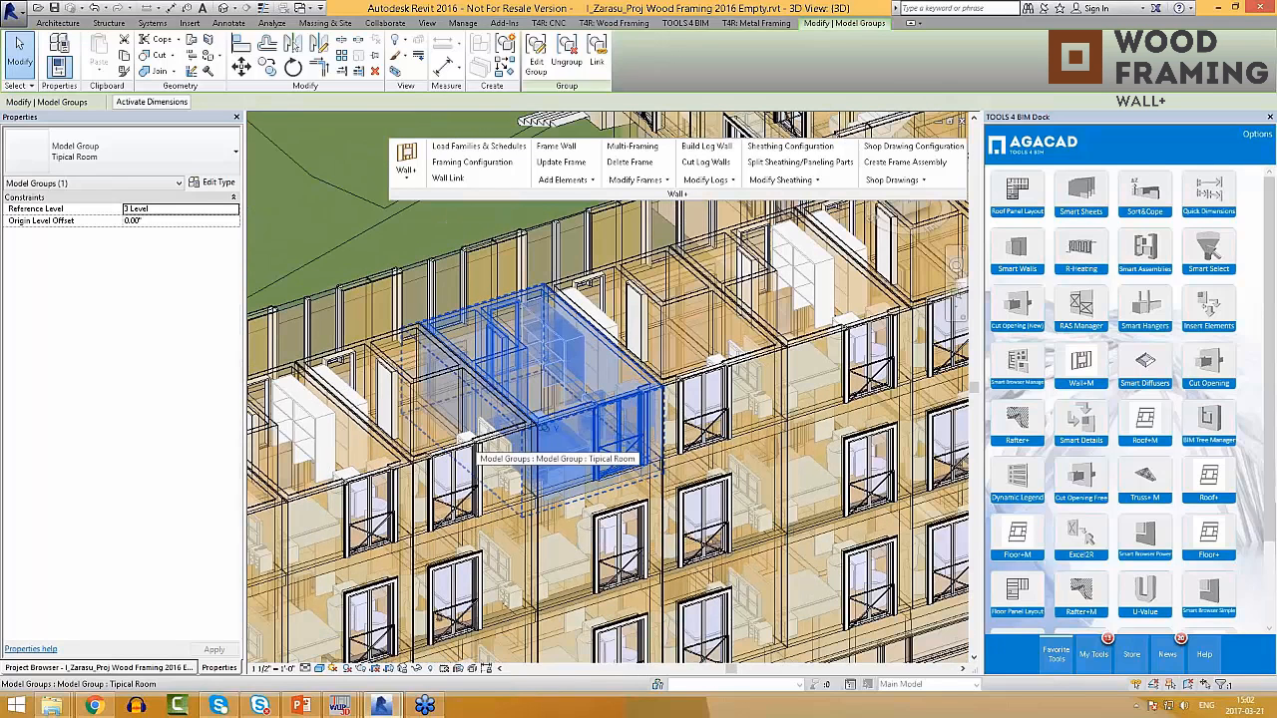
left_click_drag(476, 446, 352, 488)
left_click(503, 556)
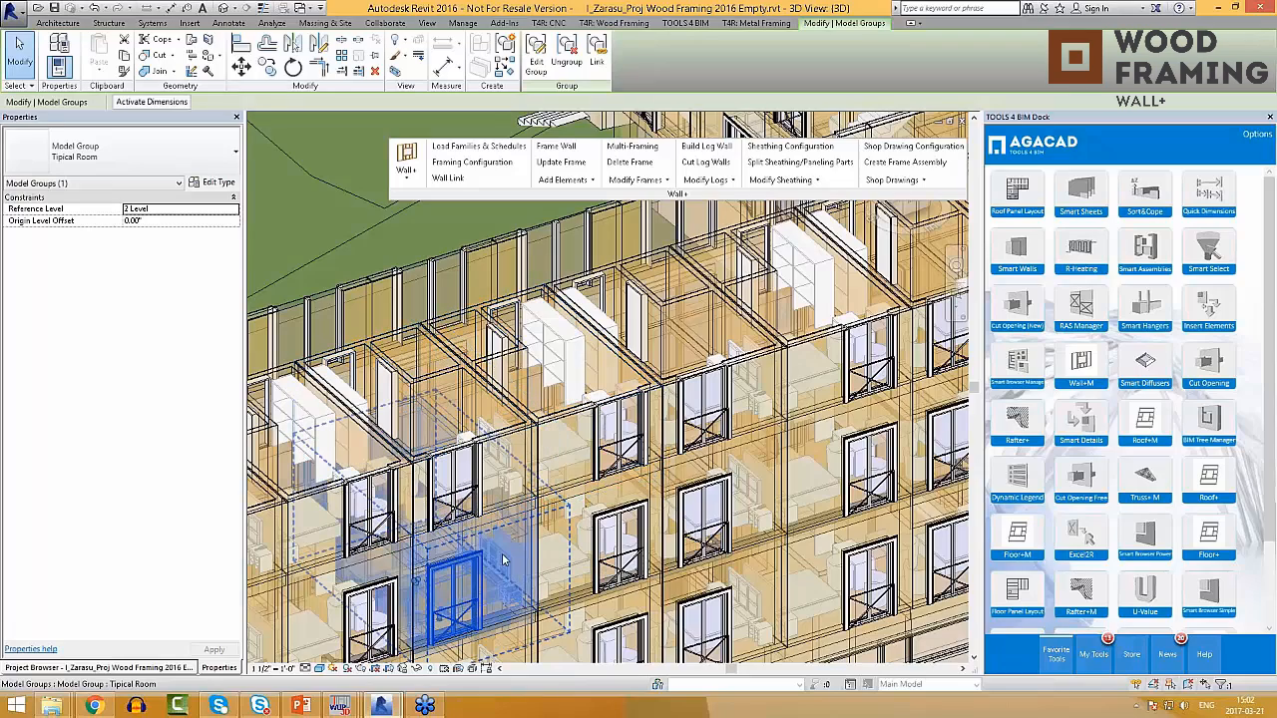
scroll(699, 478, "down", 1)
scroll(701, 478, "down", 1)
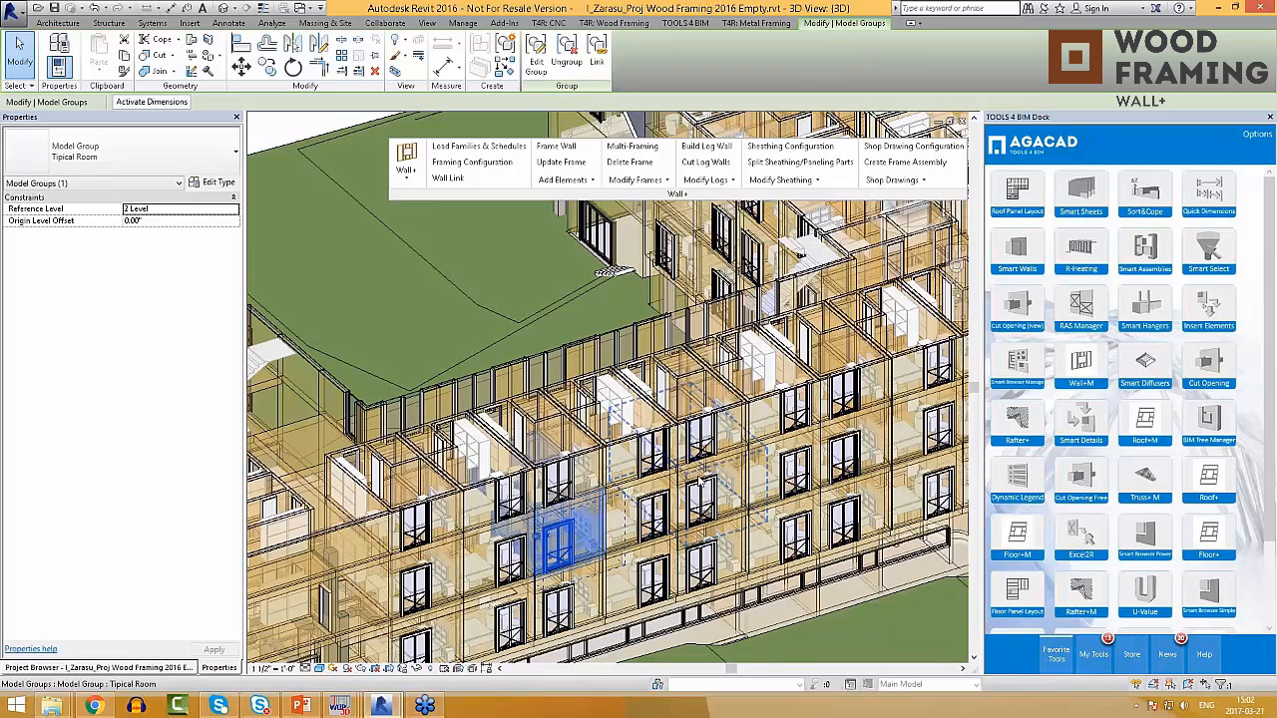
key("Escape")
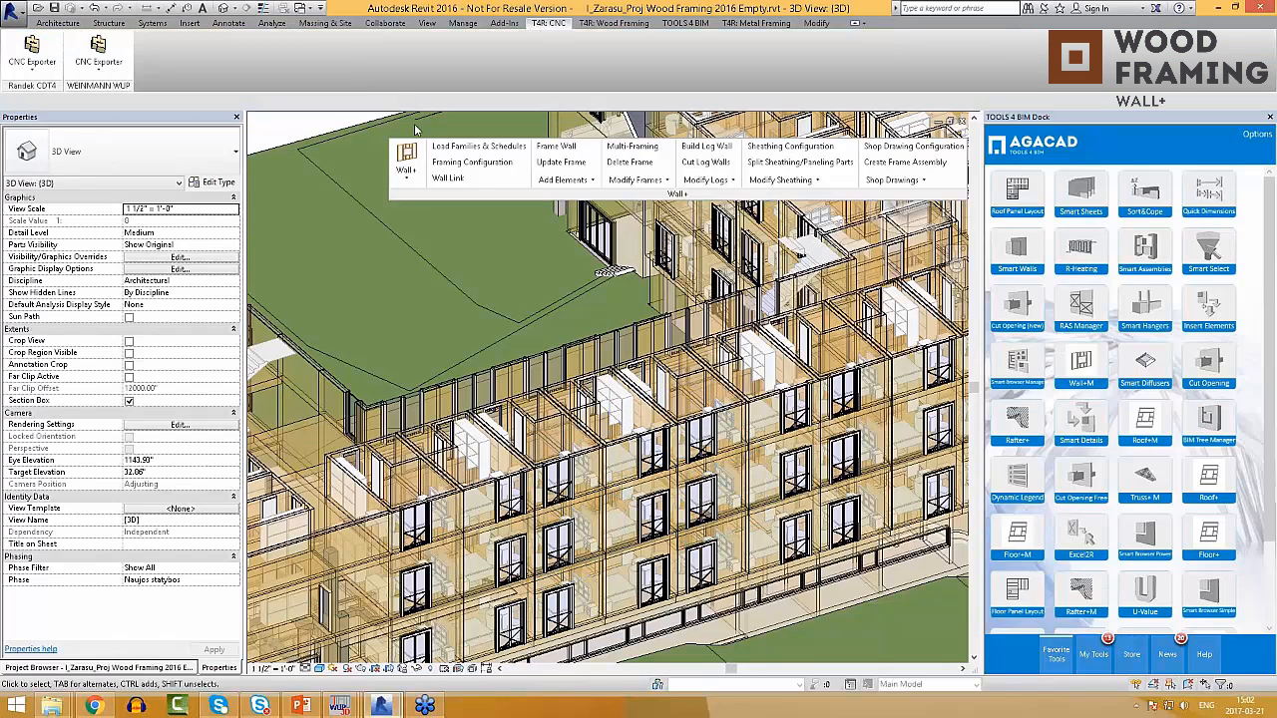
Step: Set the Wall+ configuration files' location to Personal Configurations and save it
left_click(408, 172)
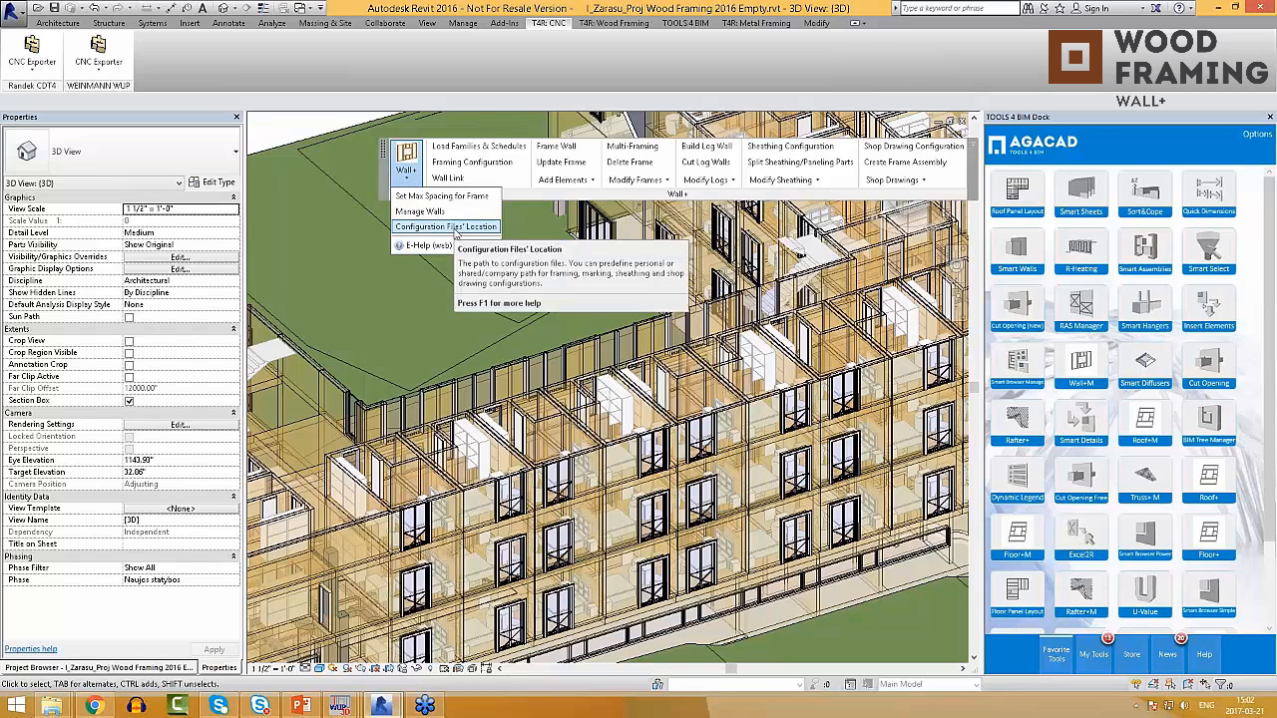
left_click(446, 228)
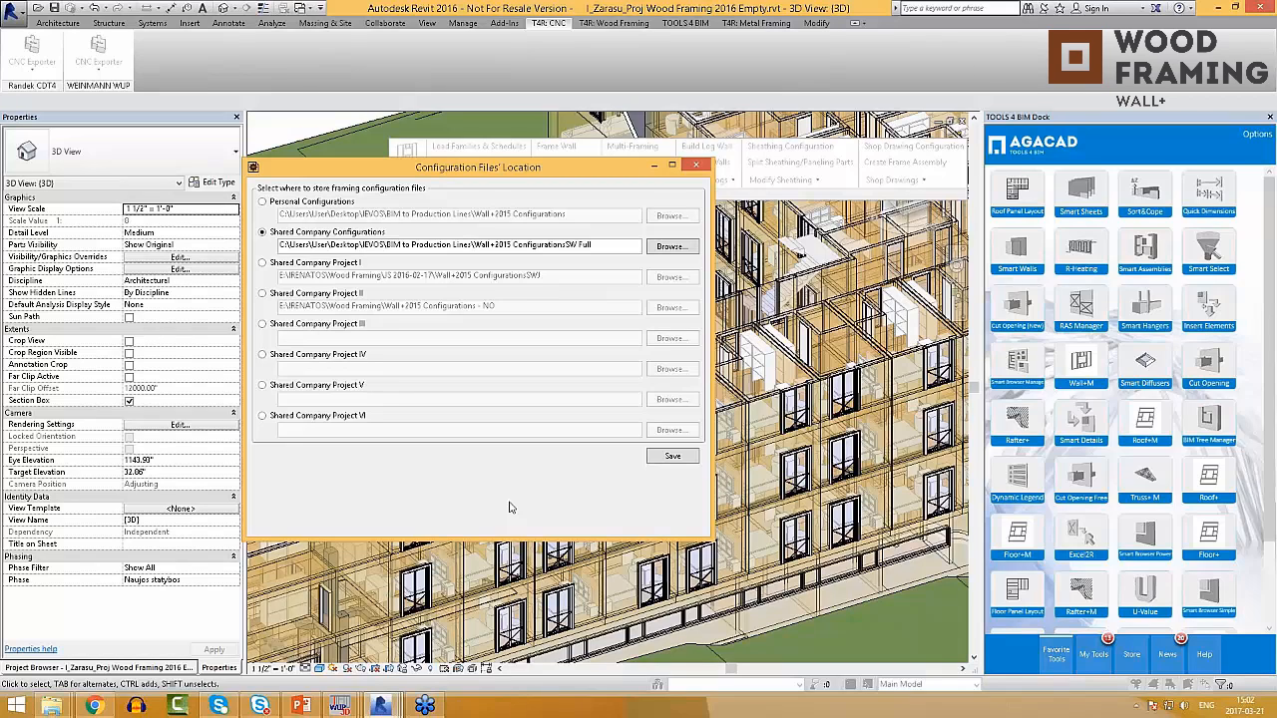
left_click(262, 202)
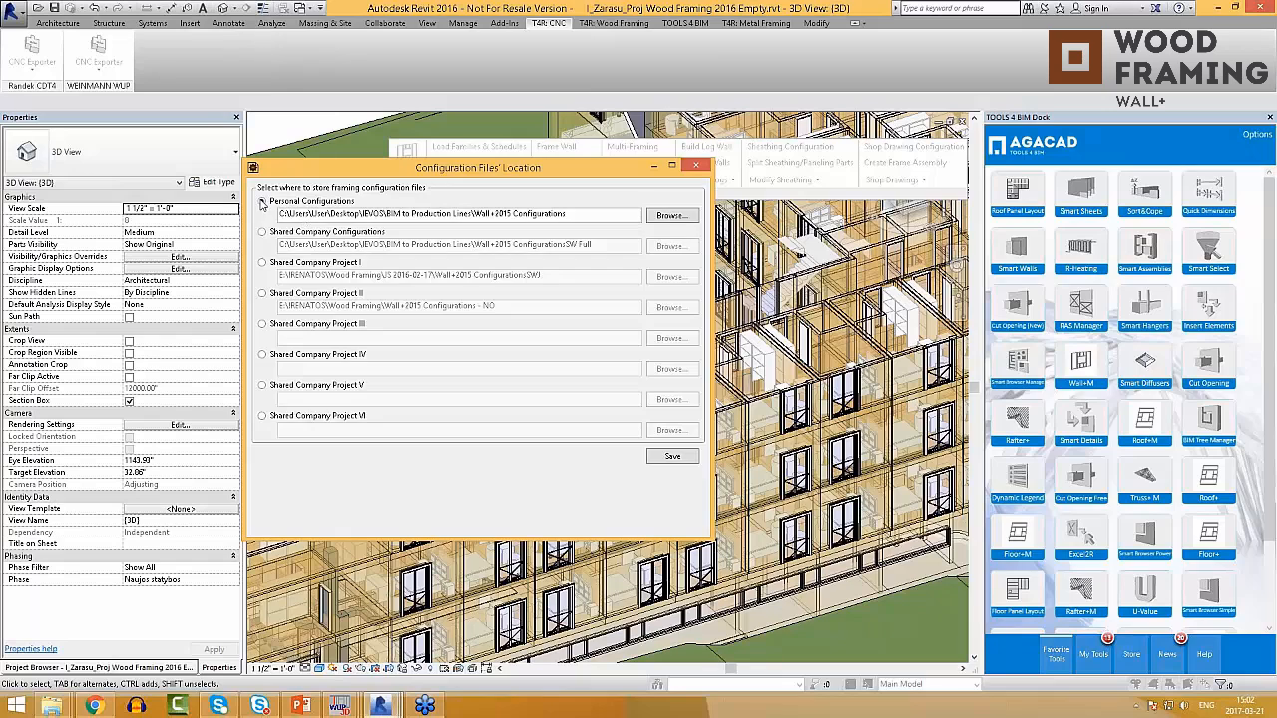
left_click(673, 457)
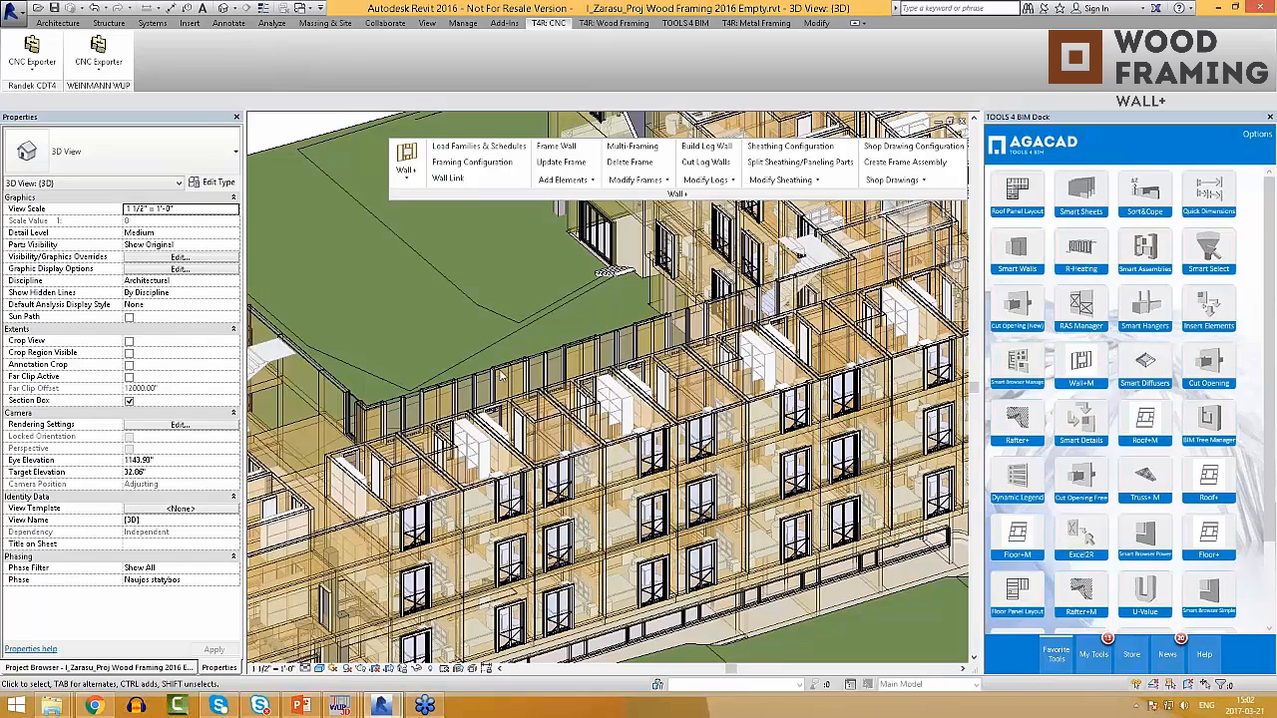
Step: Open Wall+ Multi-Framing and show all walls identical to a facade External Wall 6", with model group type affecting identity
left_click(639, 148)
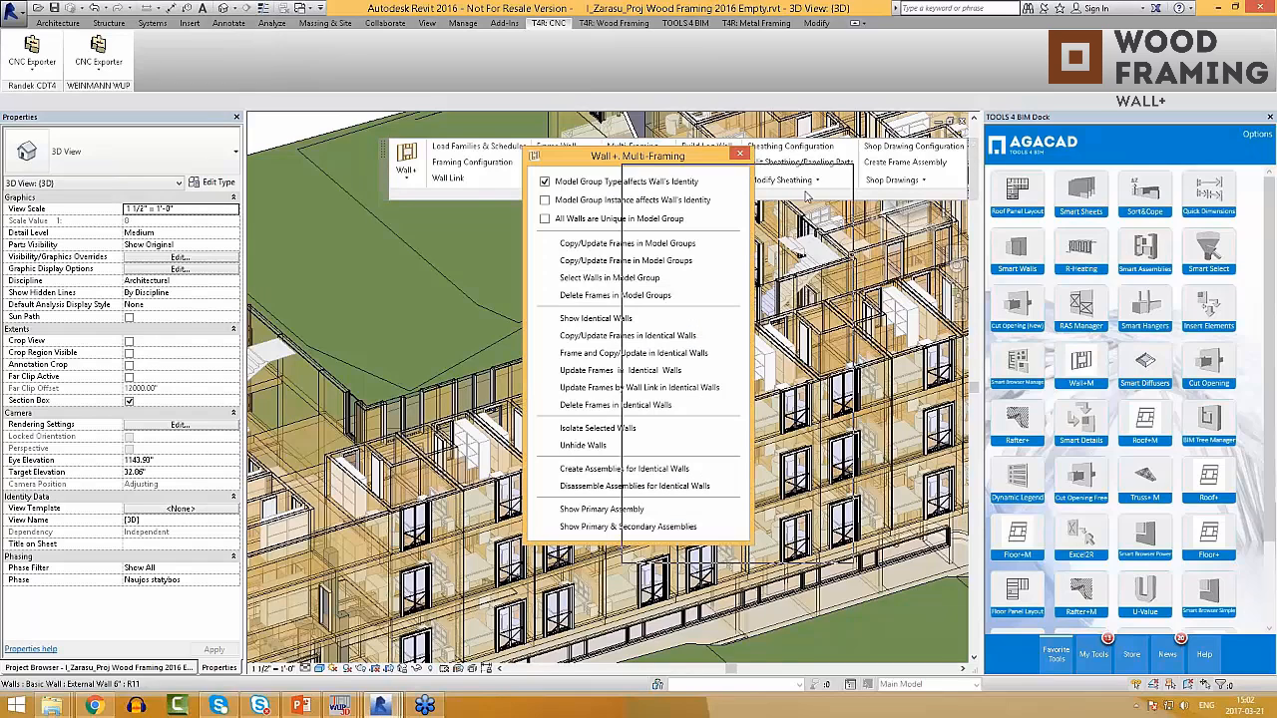
left_click_drag(634, 158, 873, 205)
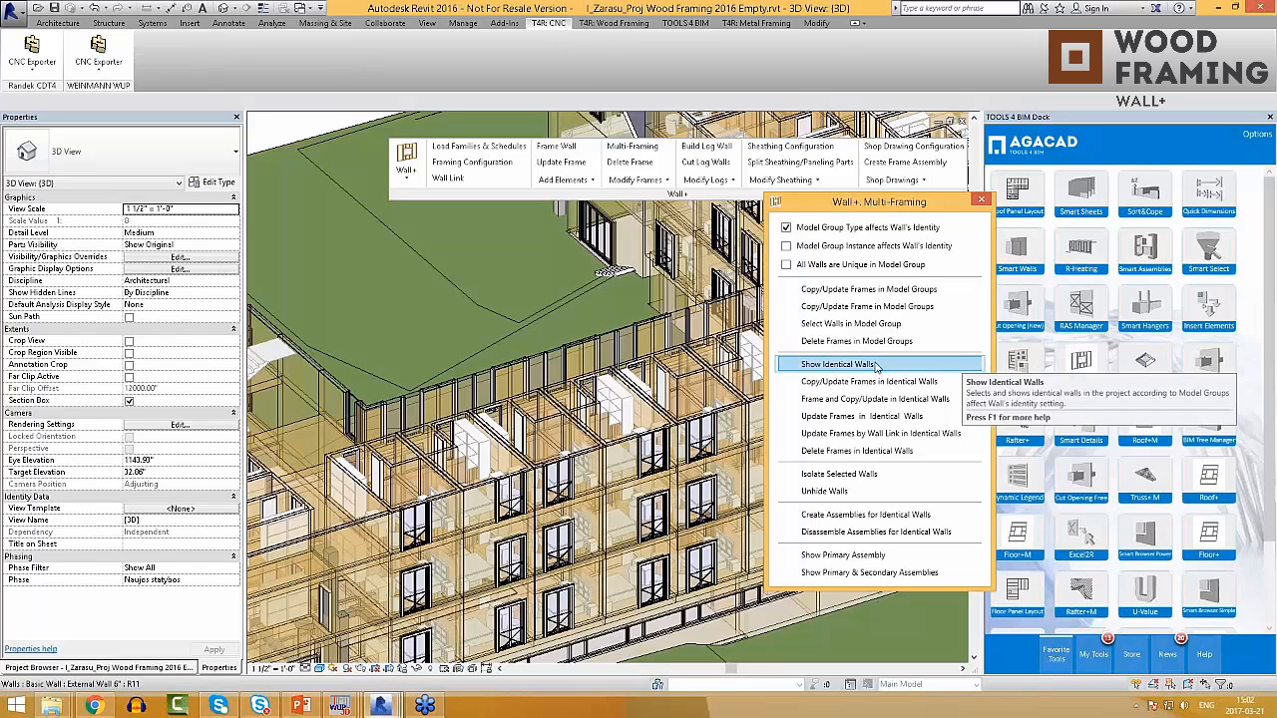
left_click(860, 366)
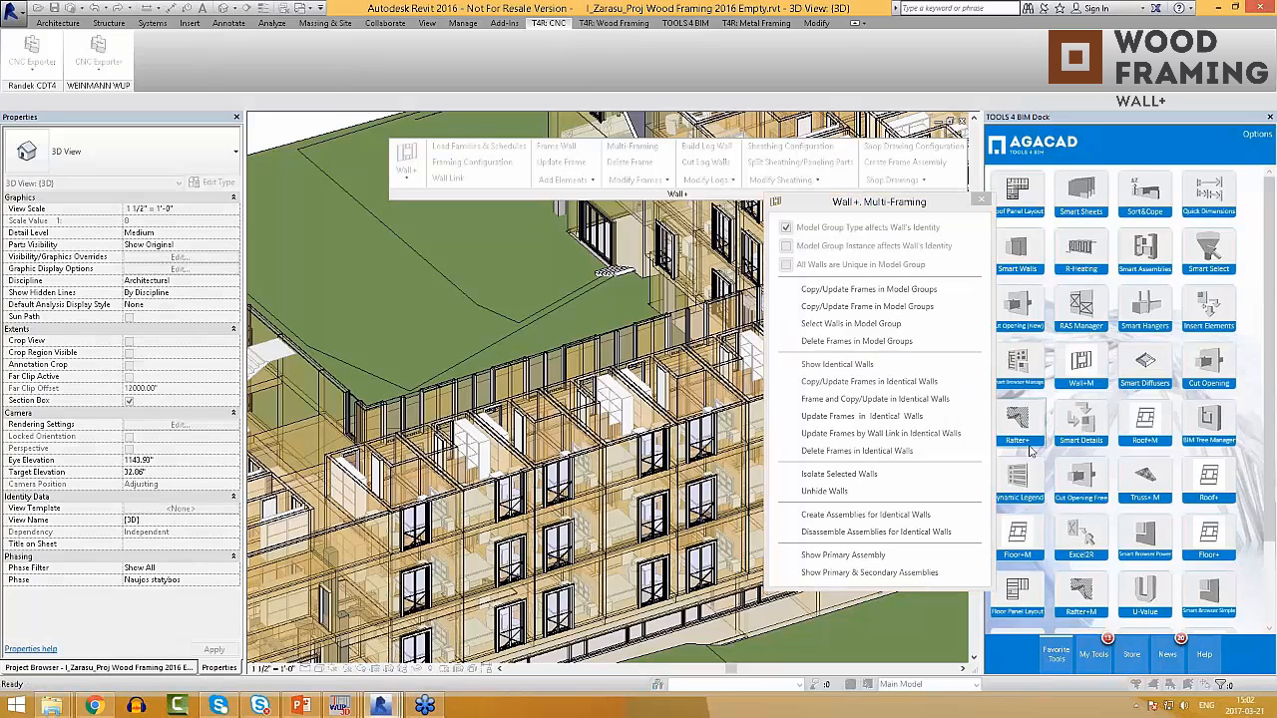
left_click(627, 451)
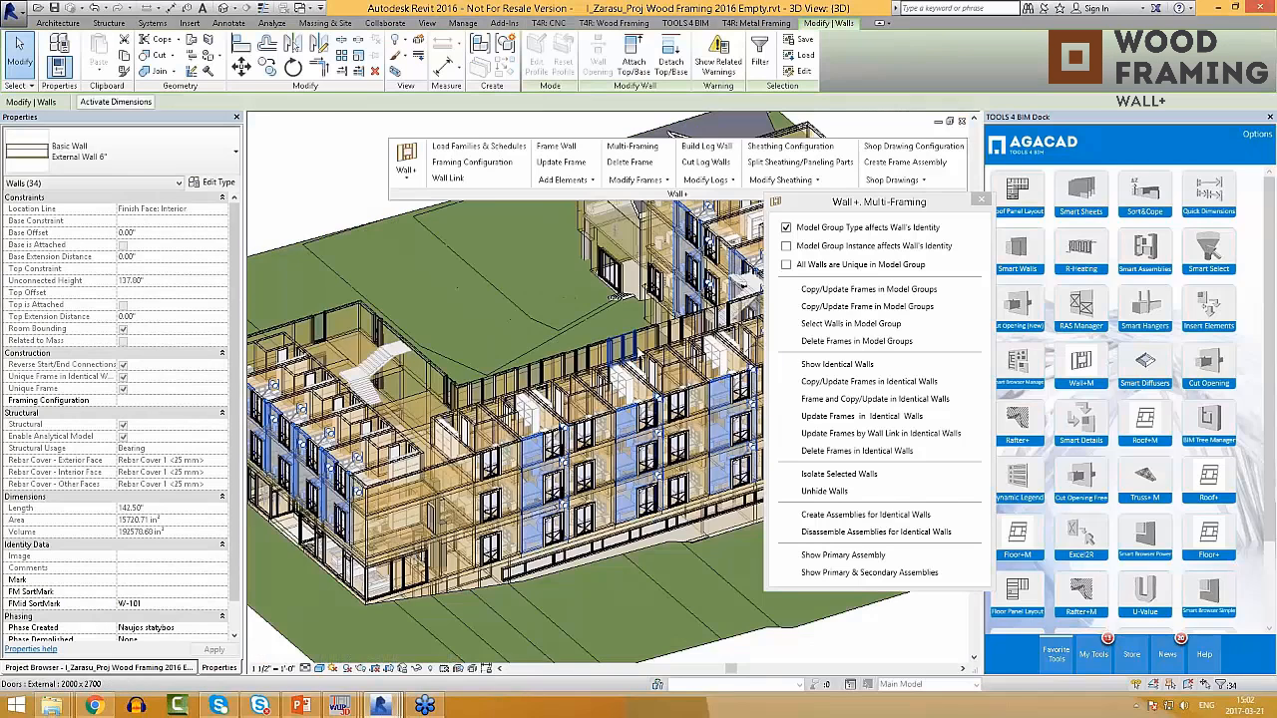
middle_click_drag(625, 385, 514, 391)
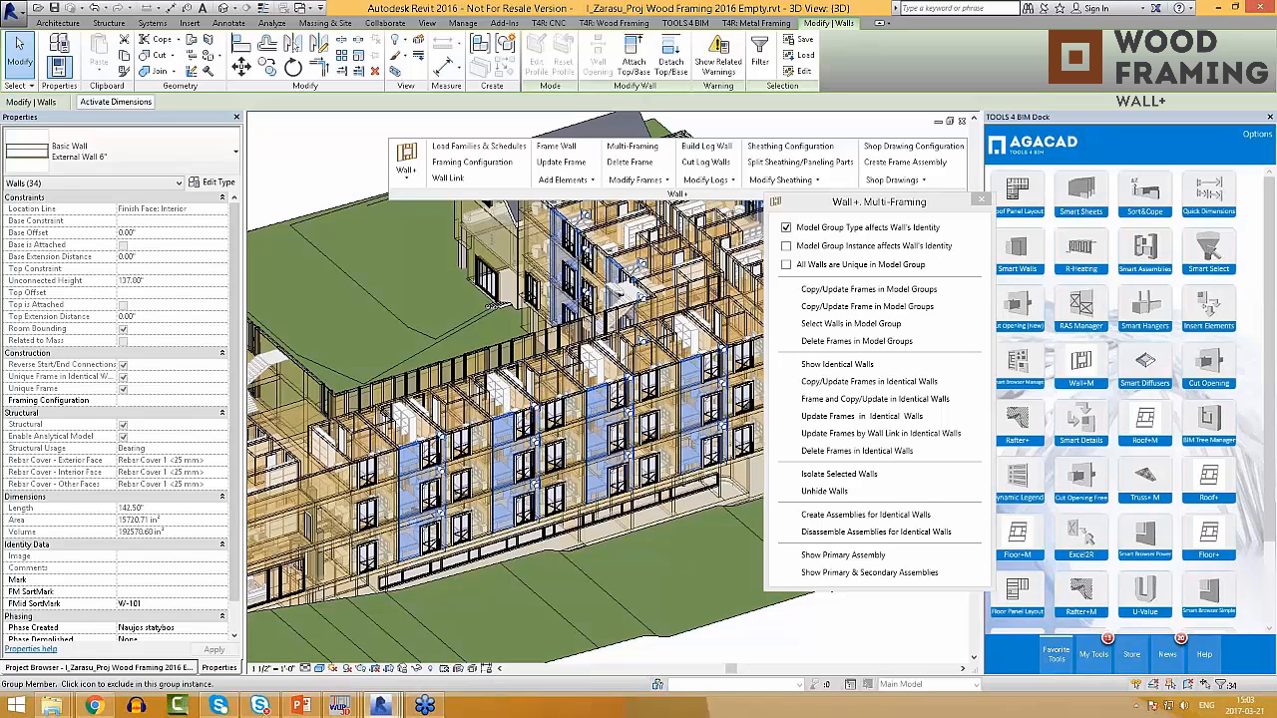
key("Escape")
Step: Select all walls in a third-level Tipical Room model group and generate their wood frames
scroll(504, 422, "up", 4)
scroll(504, 422, "up", 1)
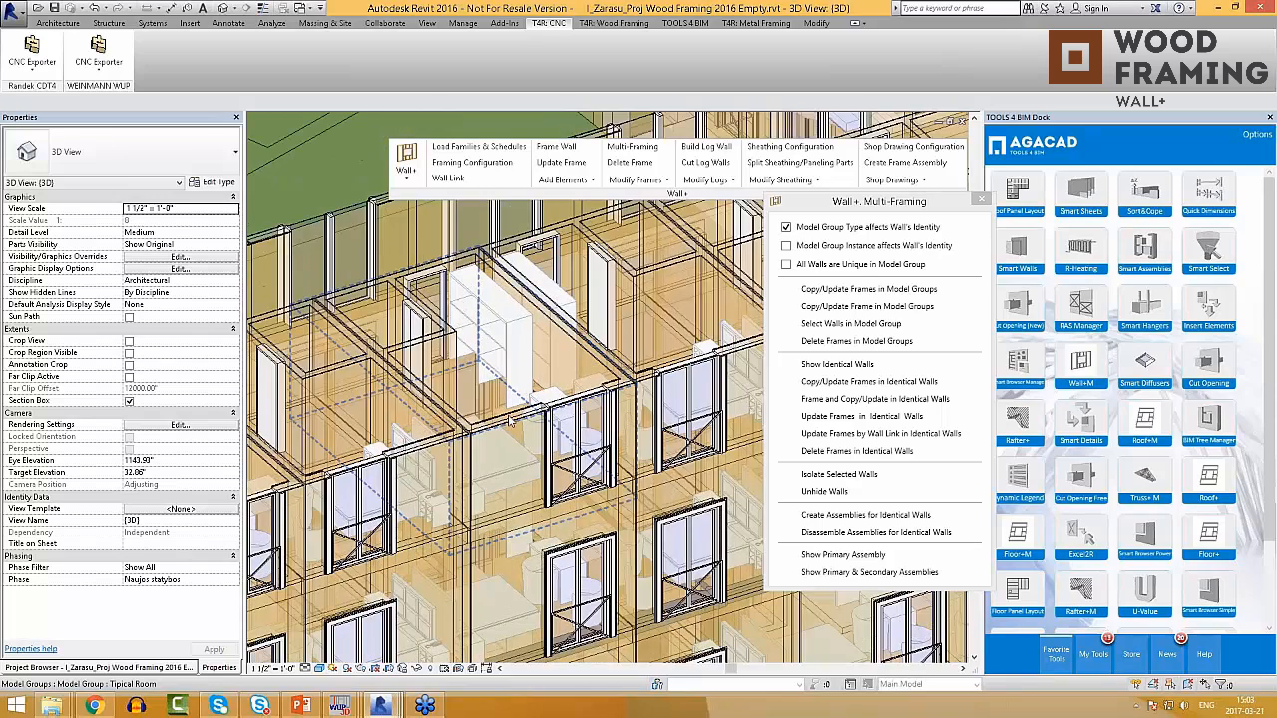
left_click(876, 325)
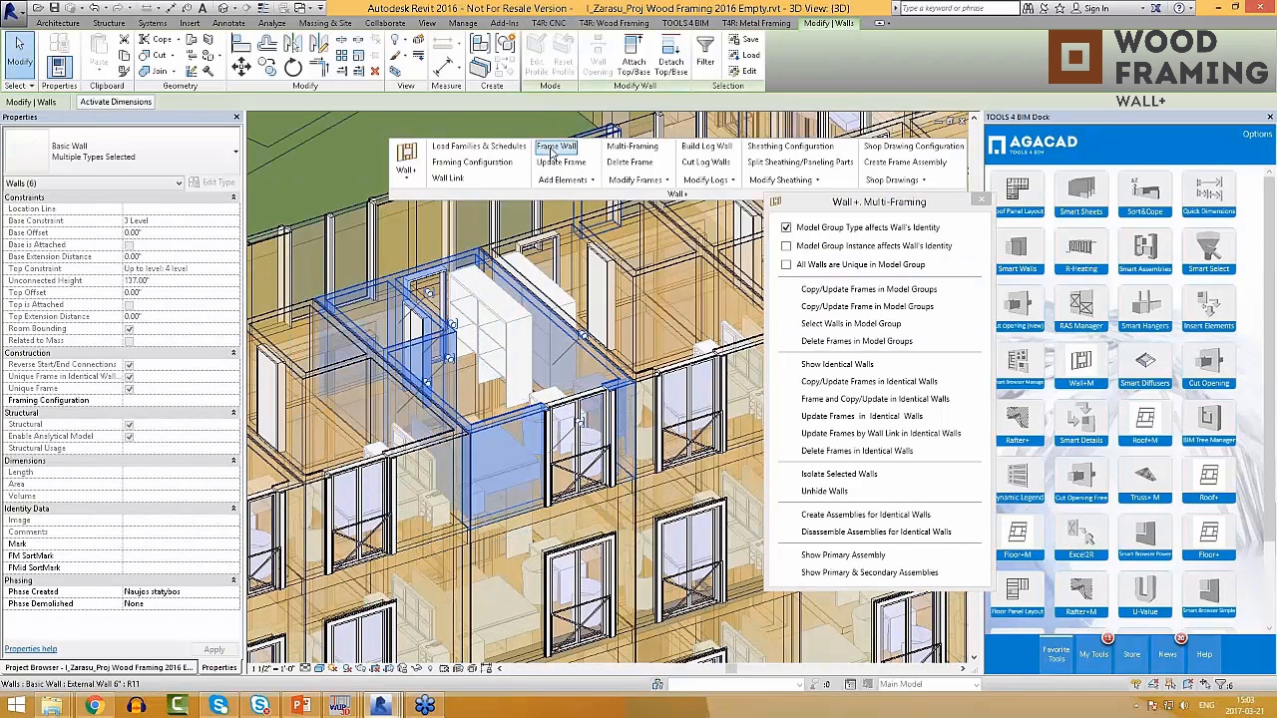
left_click(555, 145)
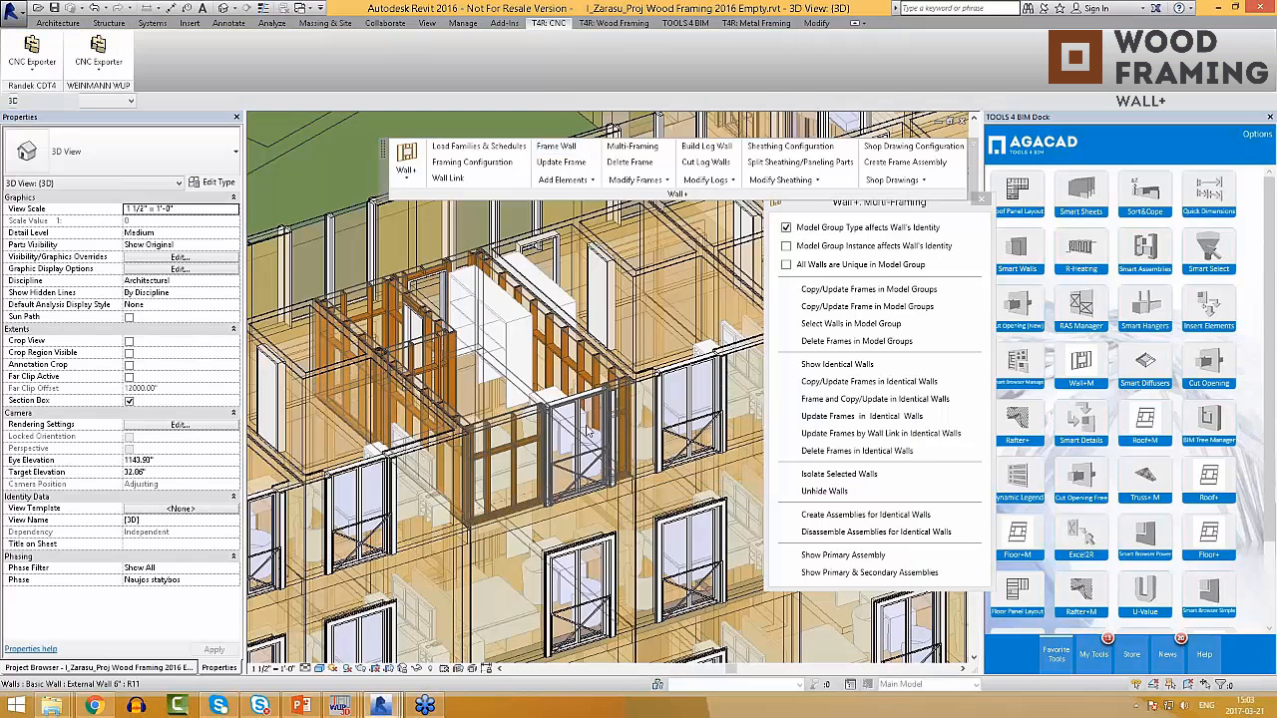
left_click(507, 564)
key("Escape")
Step: Add a secondary frame to the framed room's external wall beside the French window
left_click(566, 179)
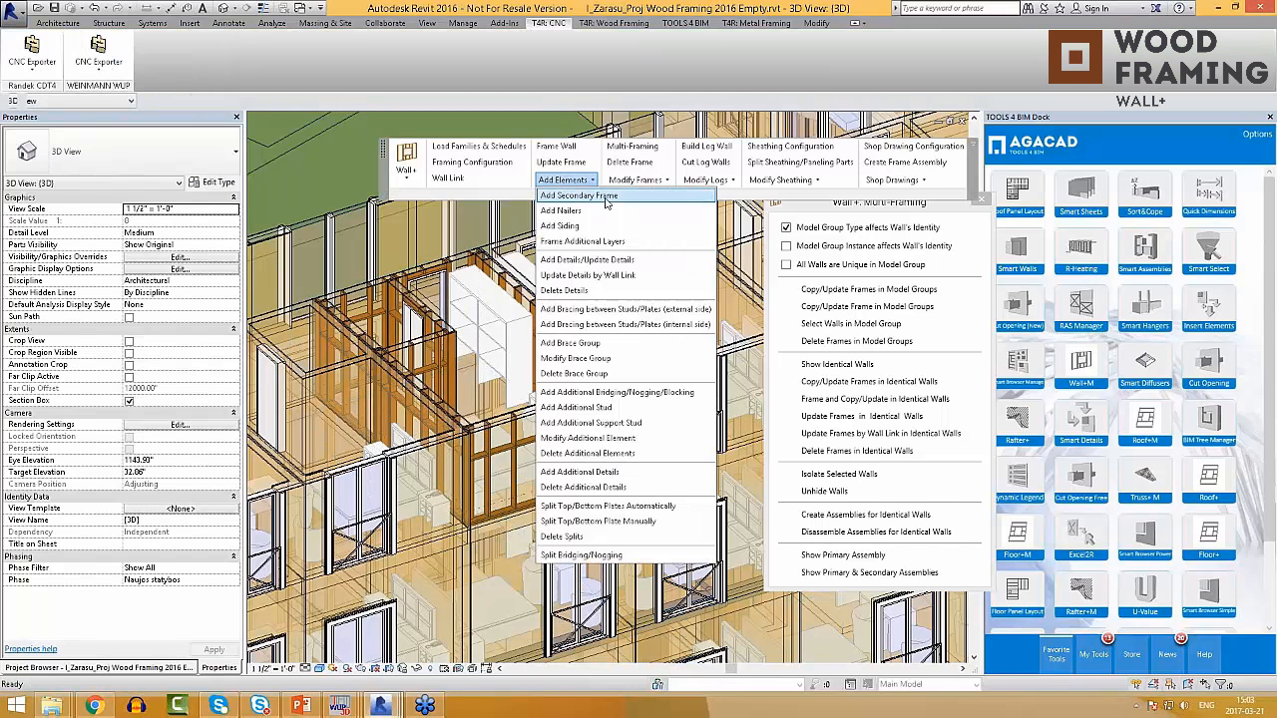
left_click(606, 197)
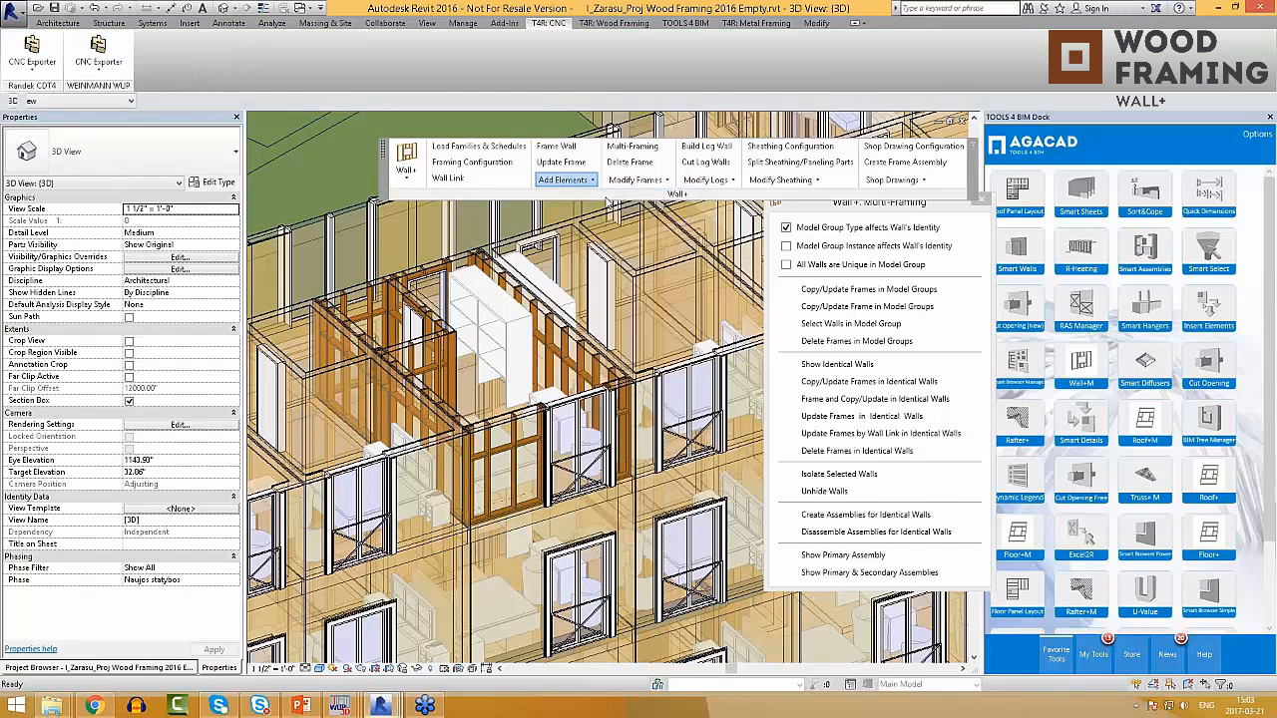
left_click(515, 503)
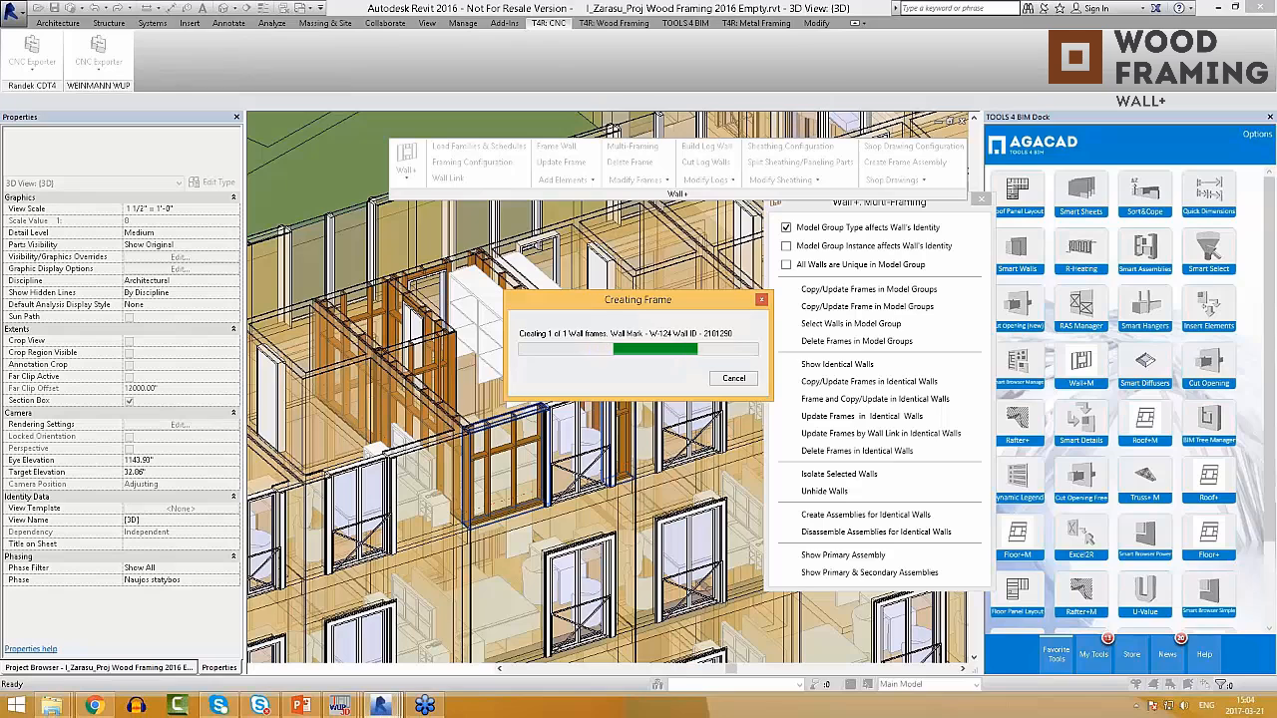
scroll(559, 349, "up", 5)
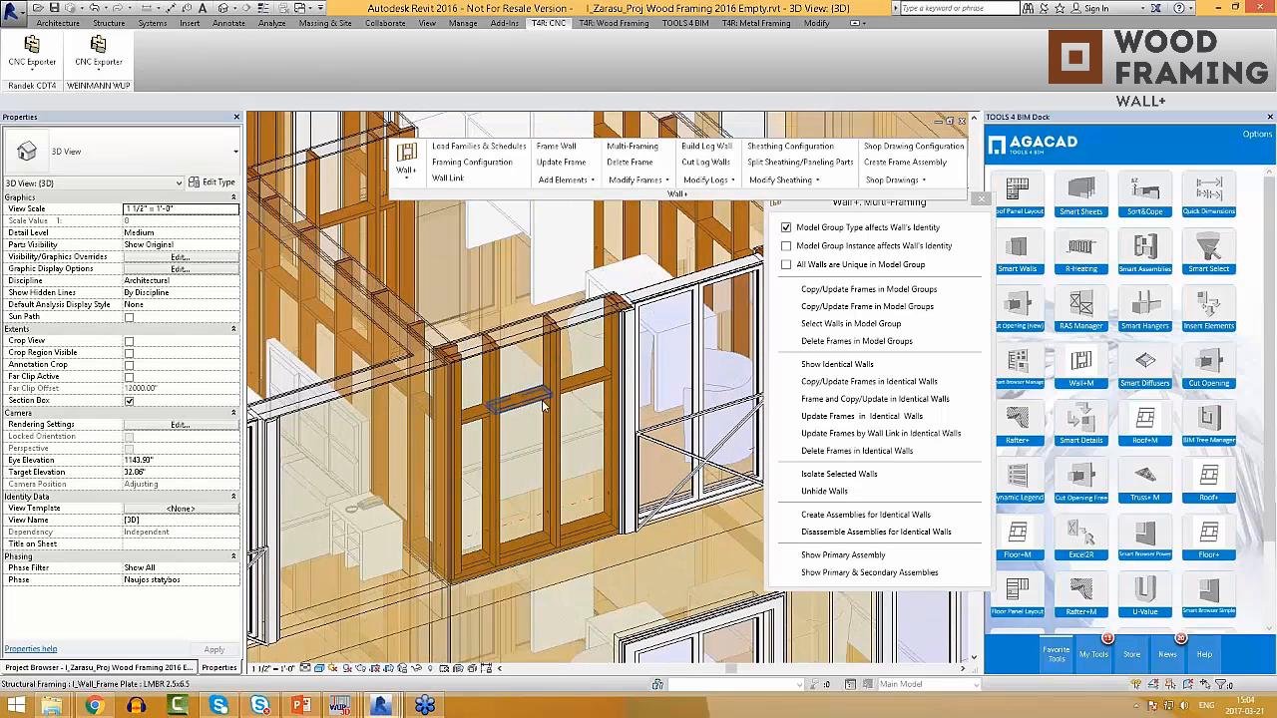
Step: Copy the framed external wall's frame with its secondary frame to all identical walls and inspect the copies around the building
scroll(548, 463, "down", 2)
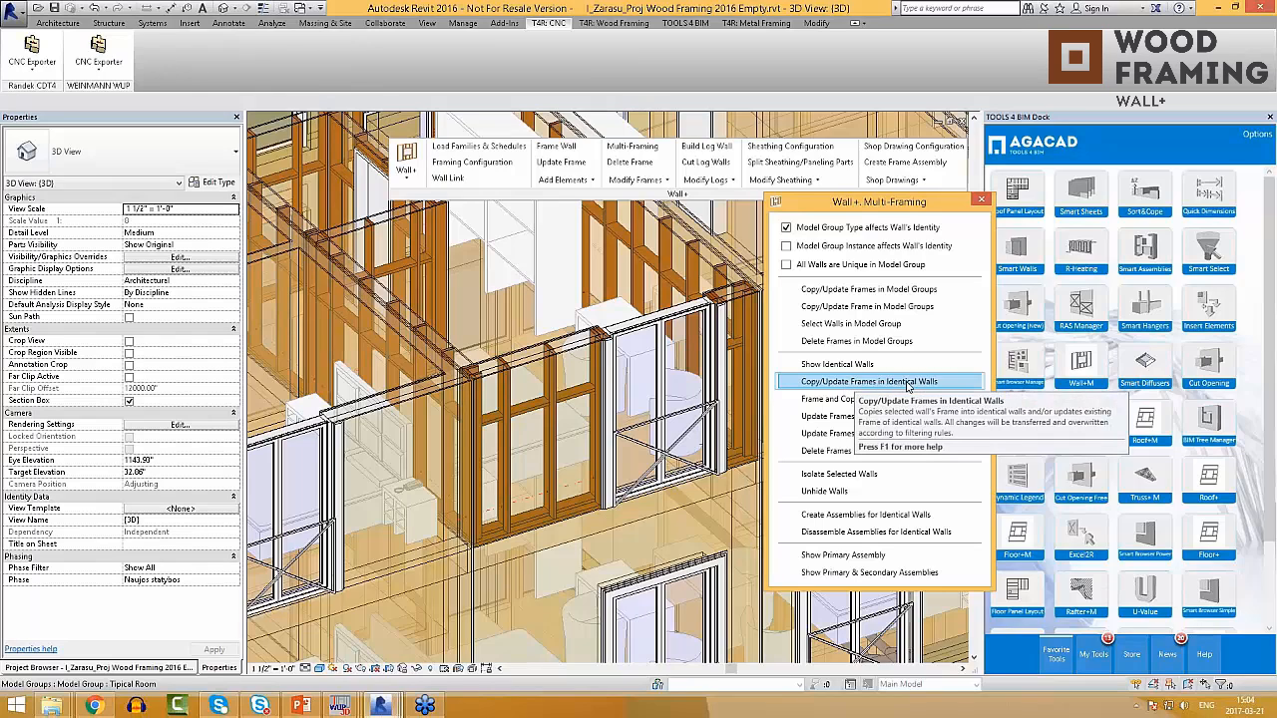
left_click(906, 382)
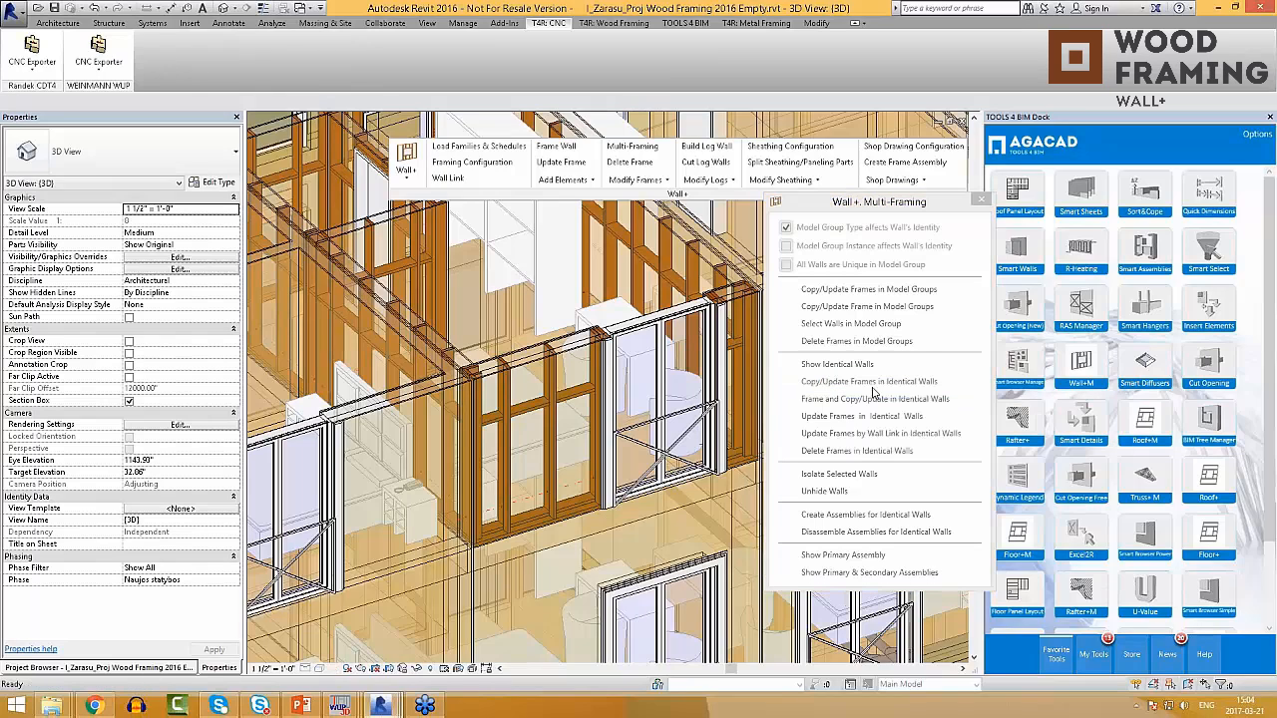
left_click(503, 366)
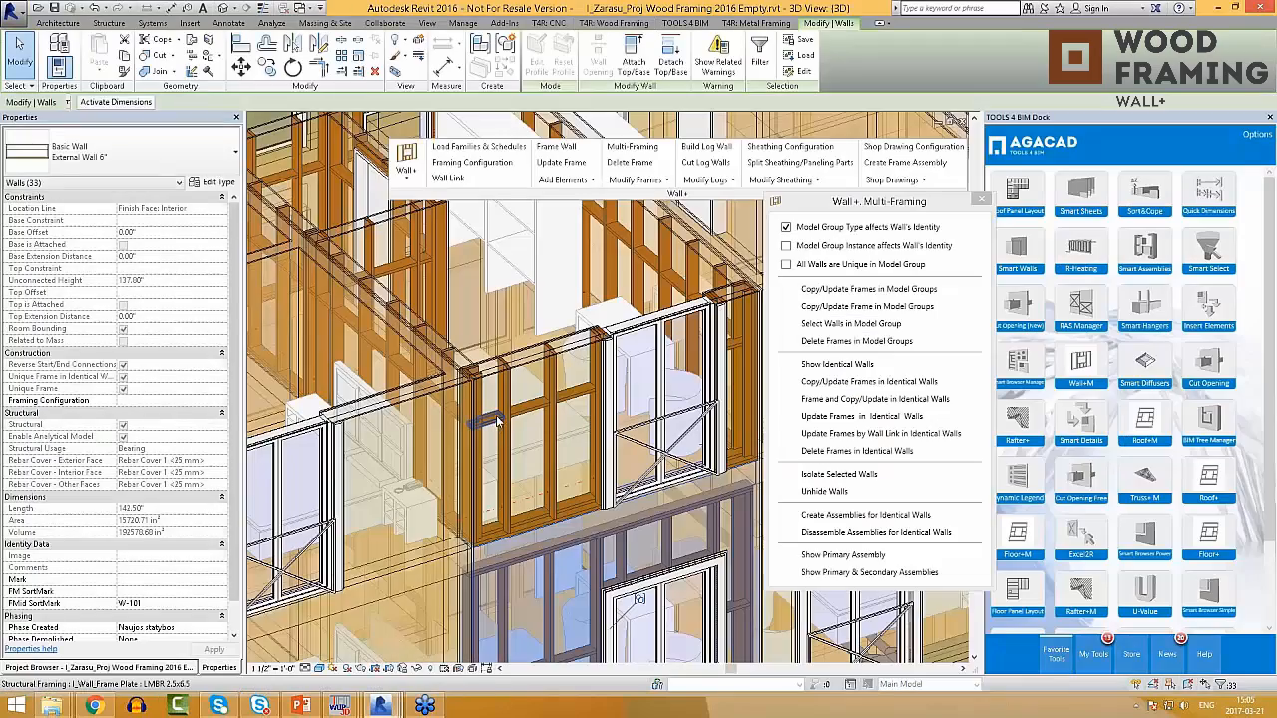
scroll(552, 417, "down", 6)
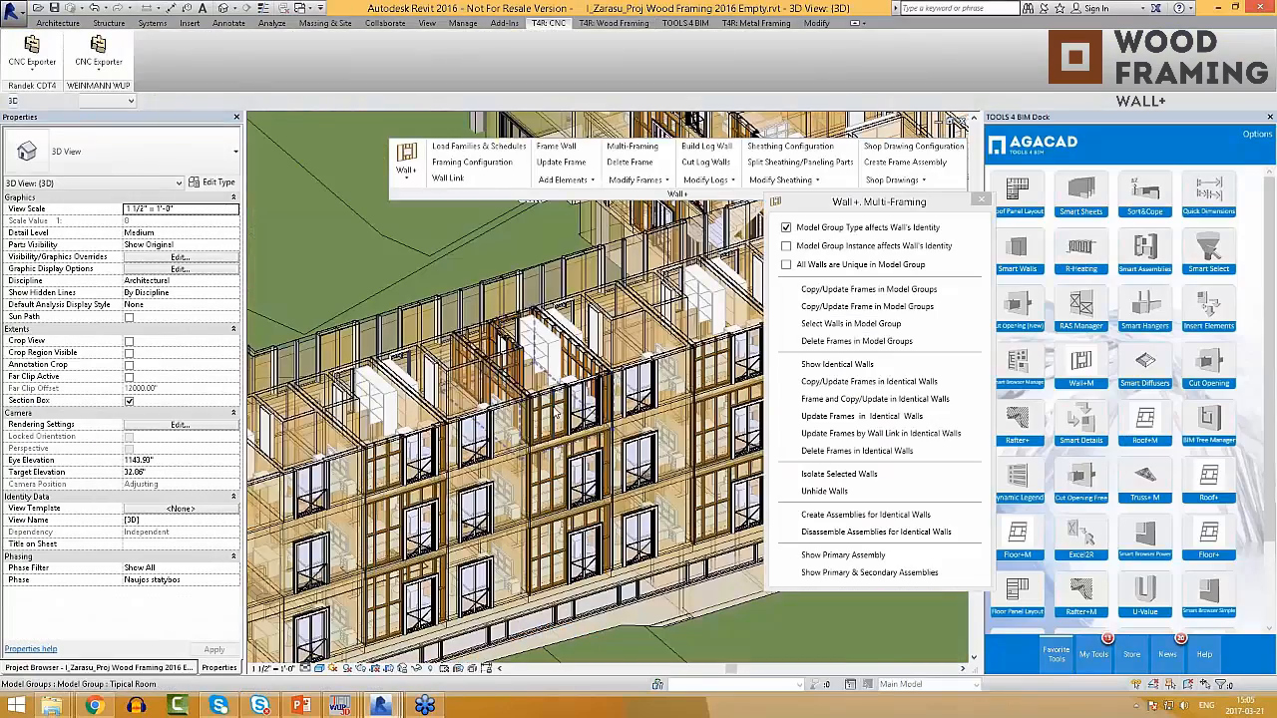
middle_click_drag(479, 484, 639, 467, "shift")
scroll(548, 507, "up", 2)
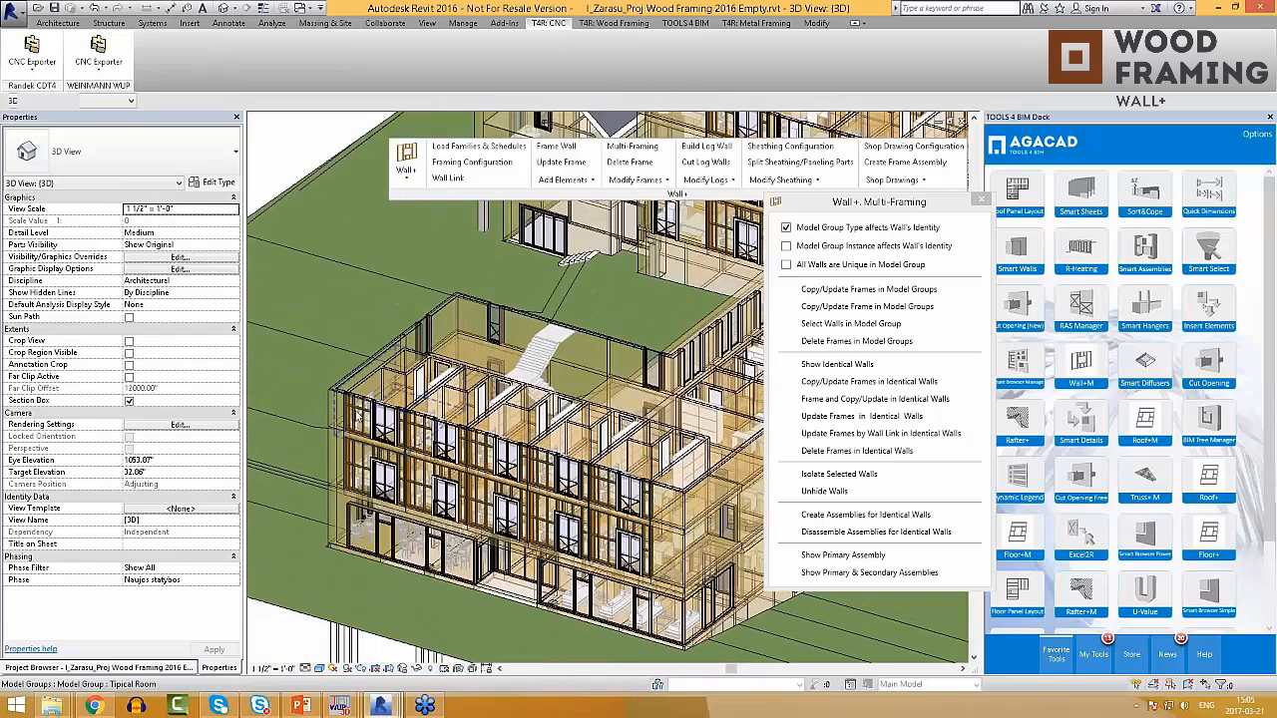
scroll(613, 554, "down", 1)
middle_click_drag(614, 554, 329, 563, "shift")
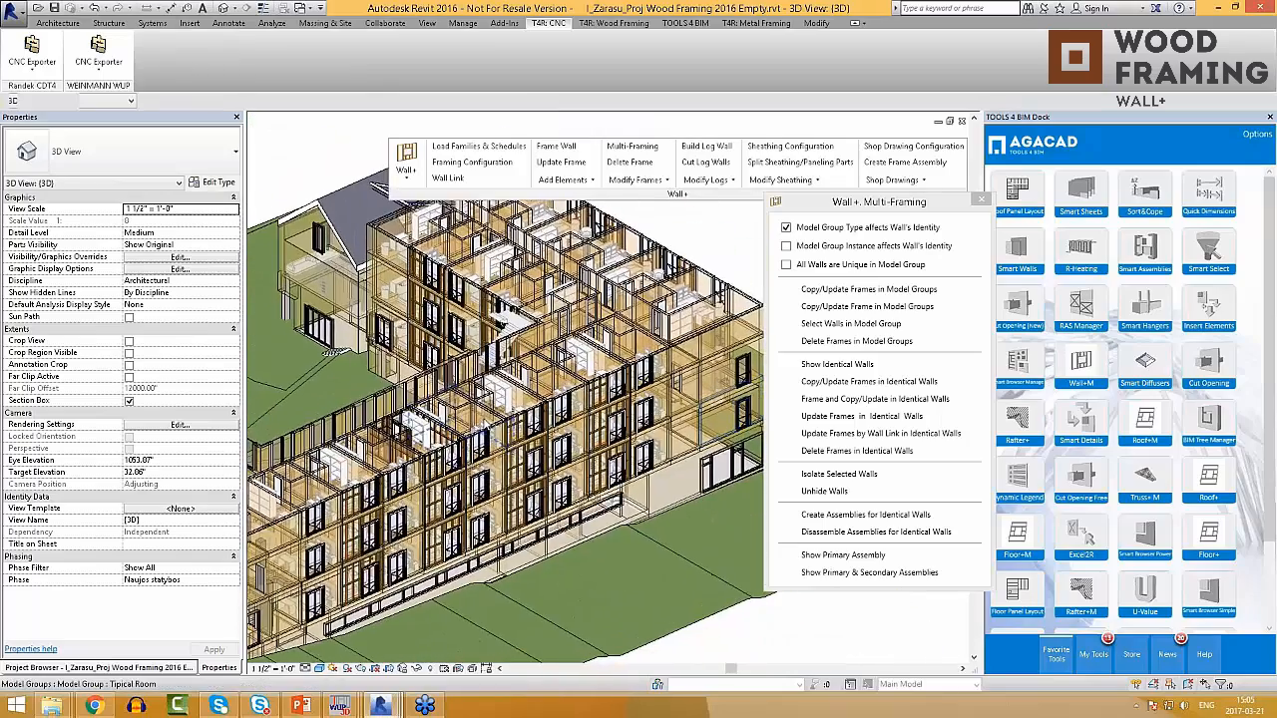
Step: Add the predefined details to the framed external wall beside the French window and inspect them at the stud bases
scroll(326, 569, "up", 3)
scroll(326, 569, "up", 3)
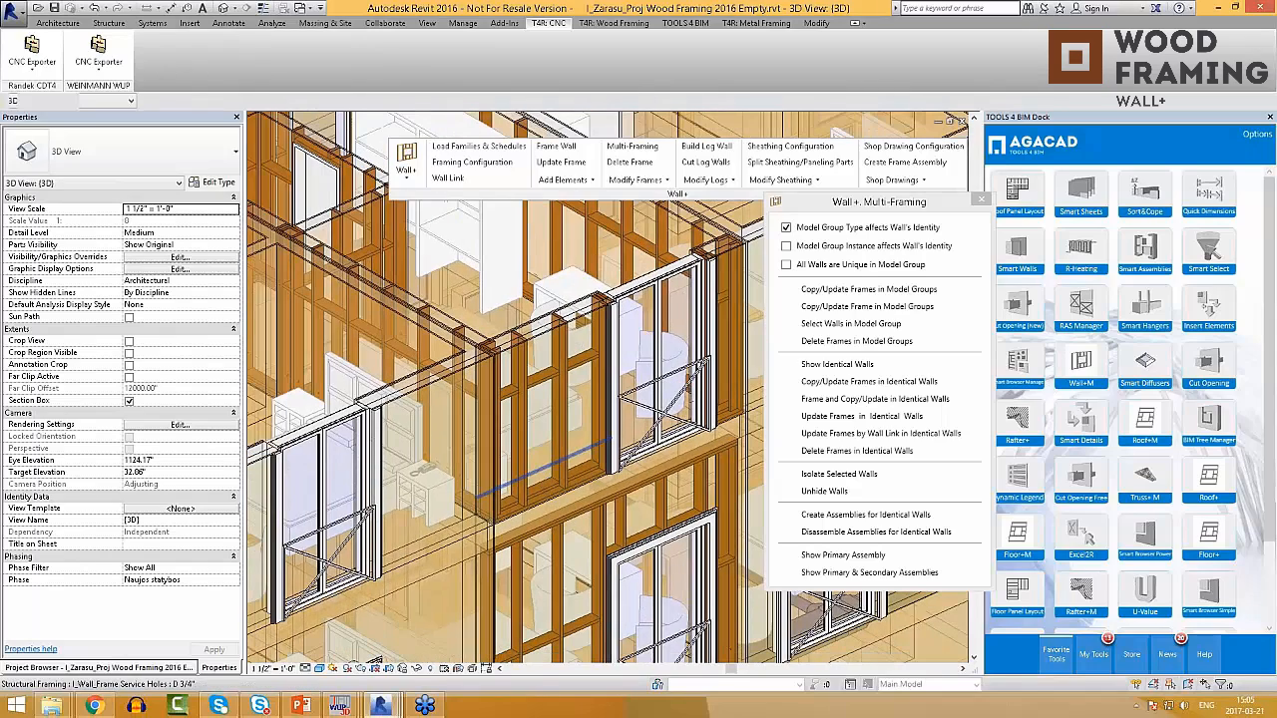
left_click(563, 180)
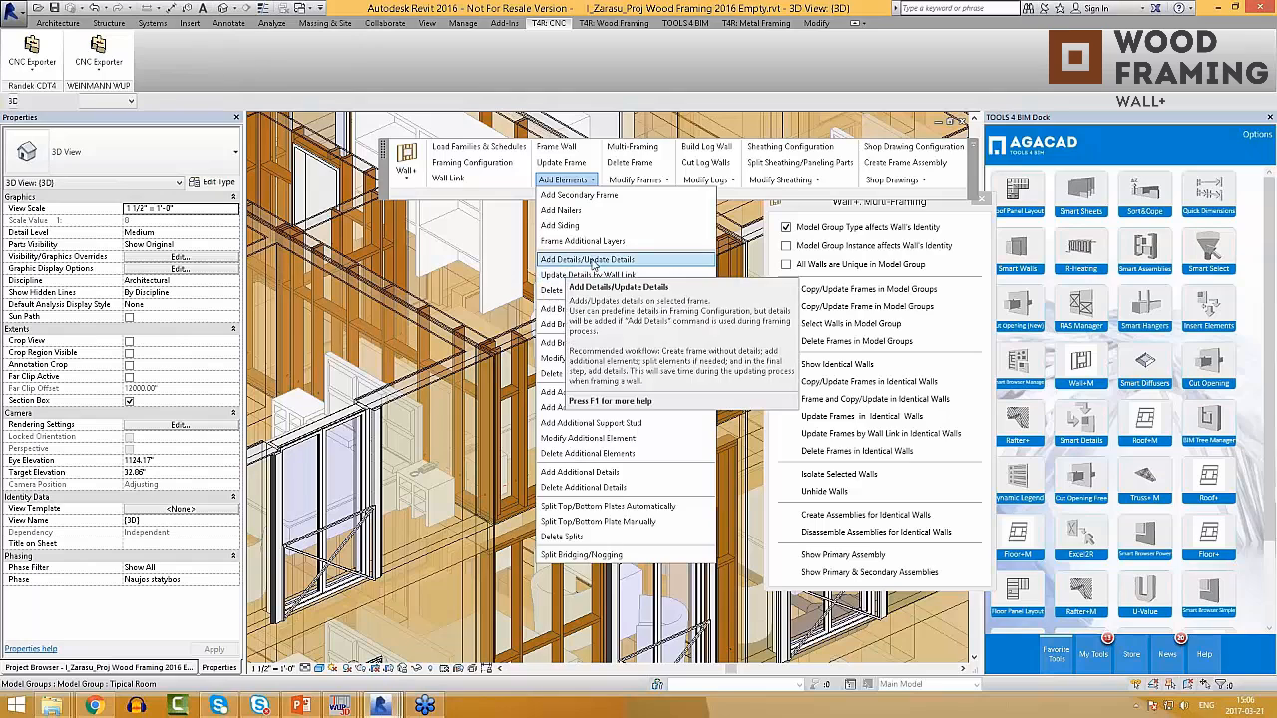
left_click(588, 260)
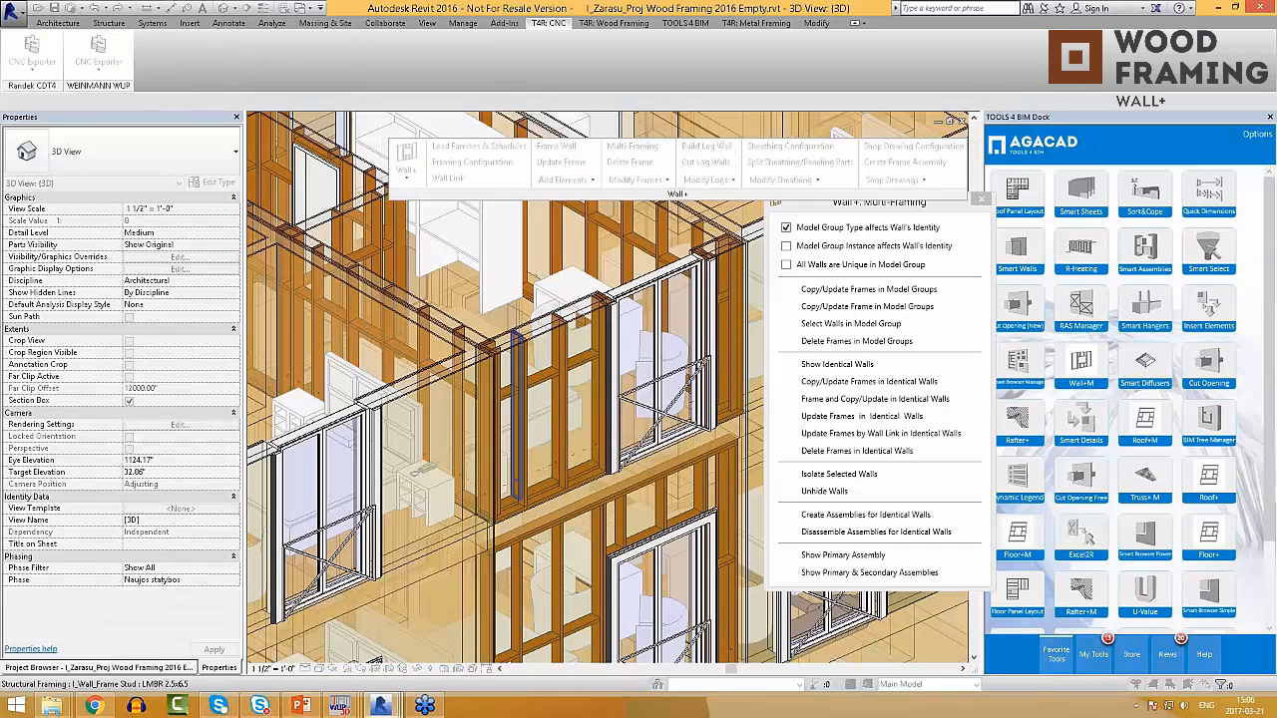
left_click(516, 459)
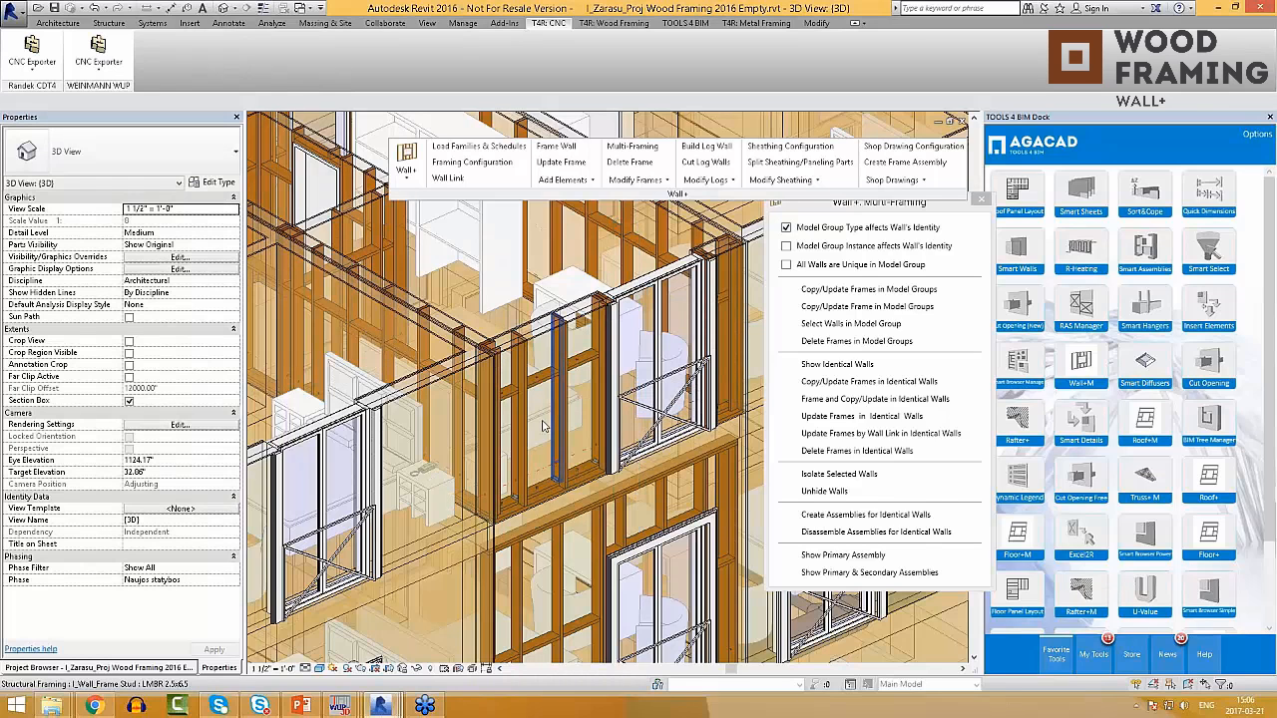
scroll(539, 481, "up", 3)
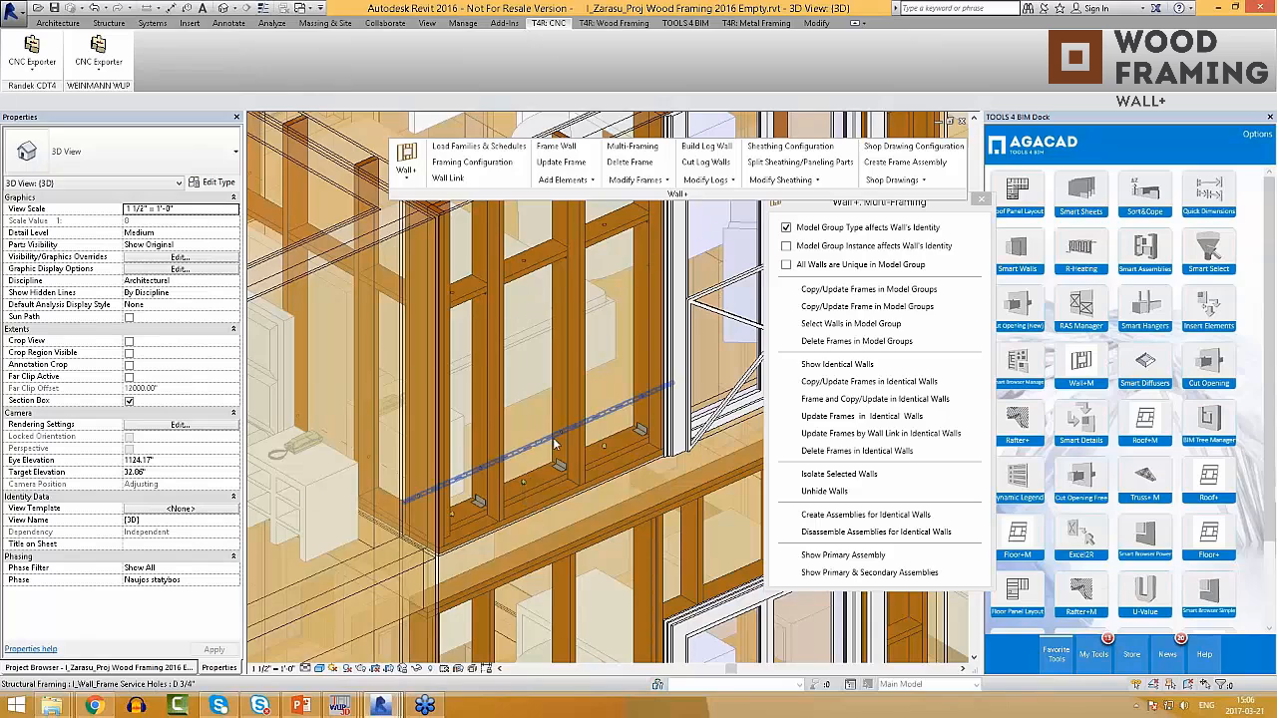
Step: In Shop Drawing Configuration, set the 3D Ortho and Framing Plan Detail views' template to Architectural Elevation
left_click(918, 151)
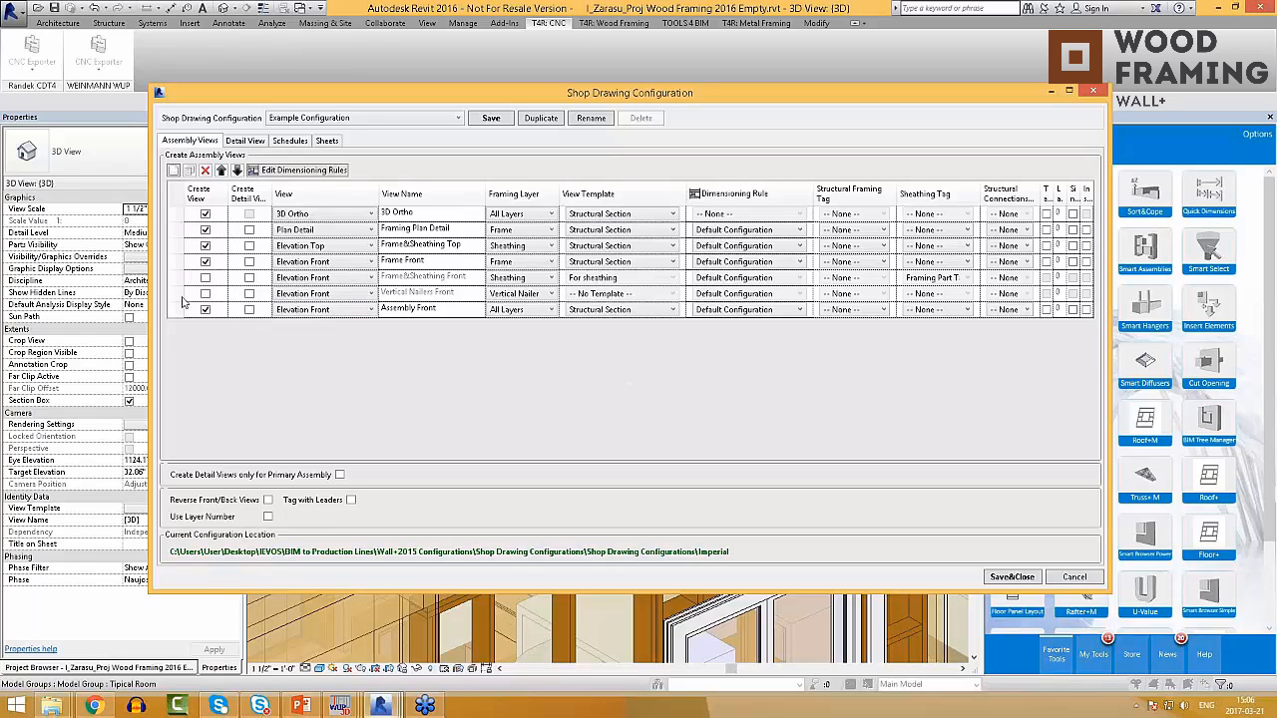
left_click(672, 216)
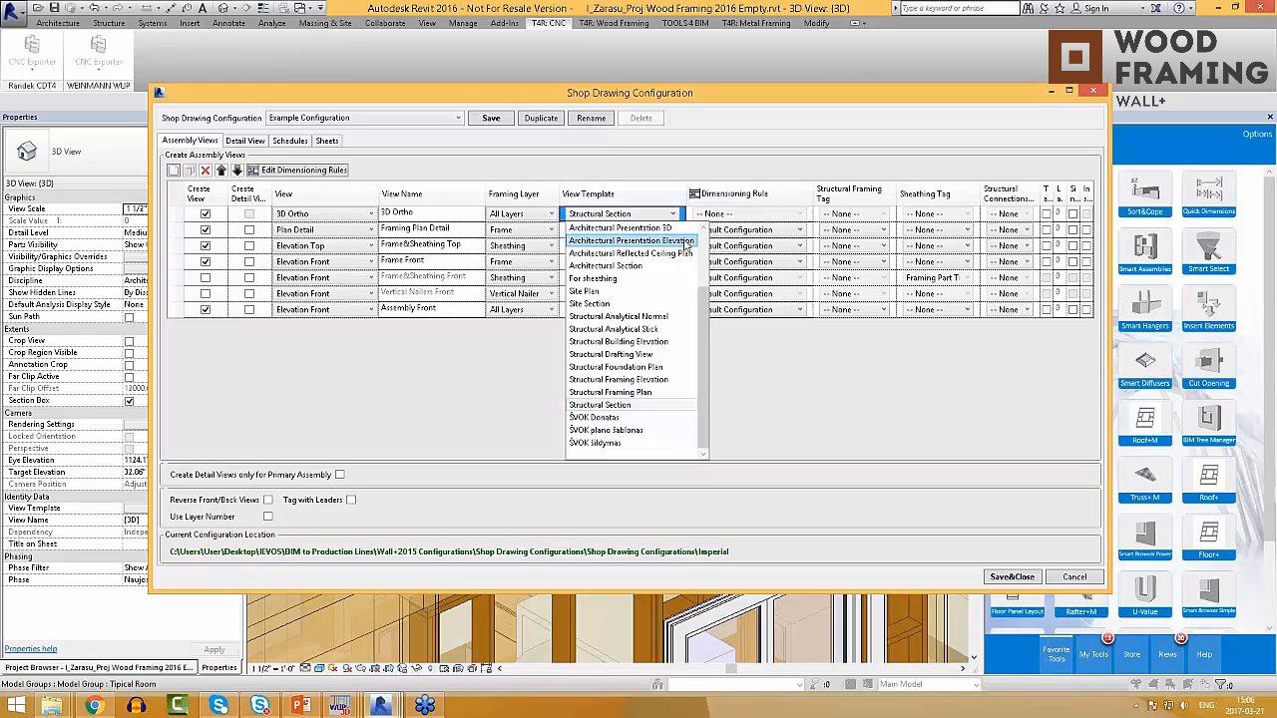
scroll(704, 310, "up", 2)
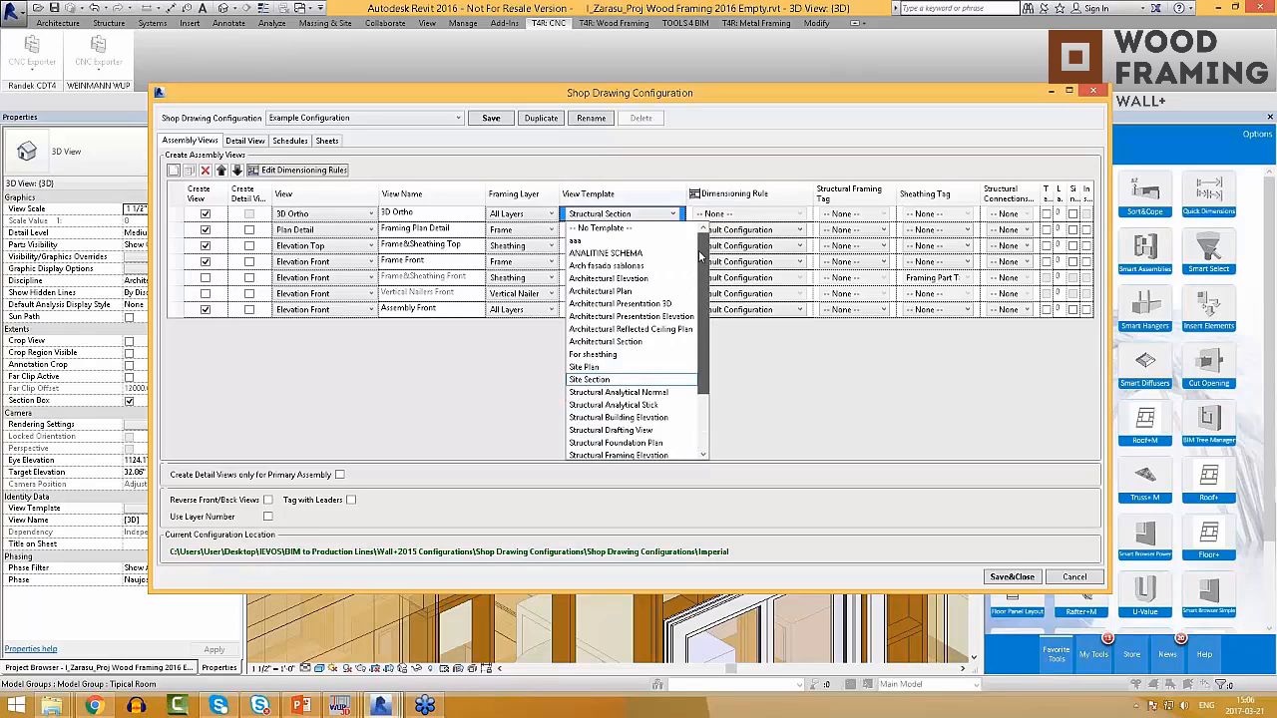
left_click(657, 282)
left_click(661, 230)
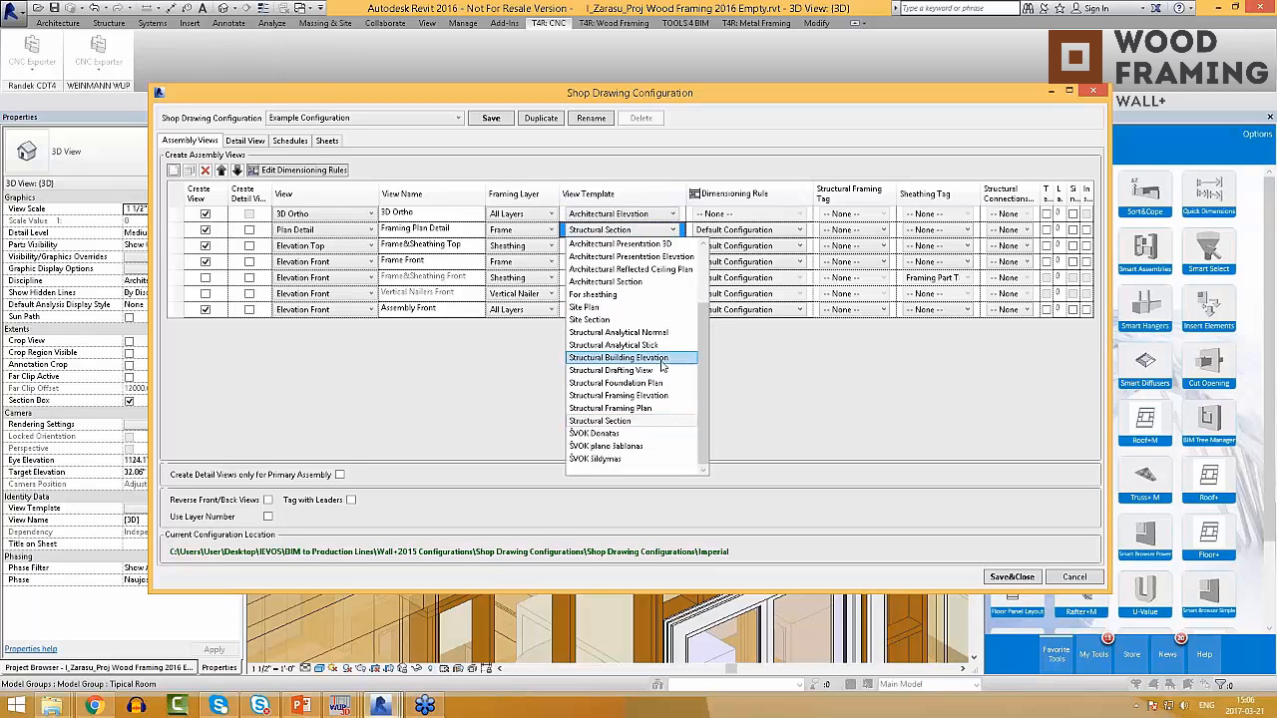
scroll(668, 267, "up", 2)
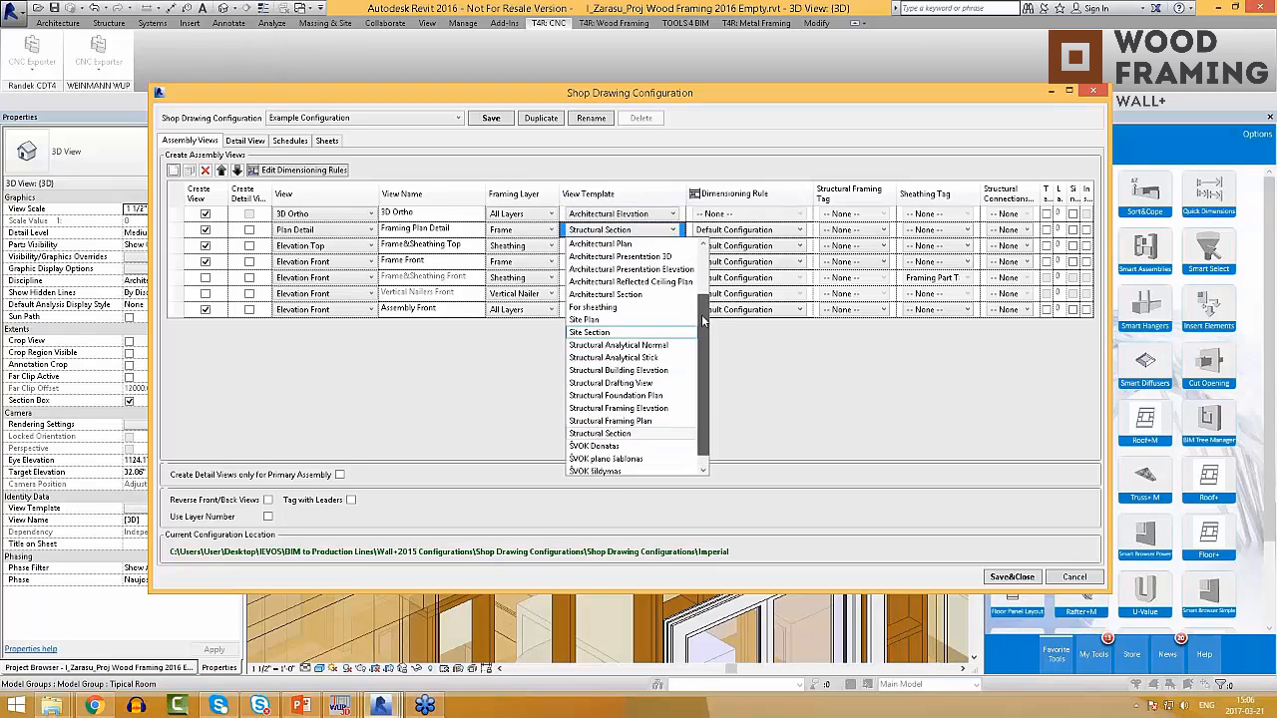
left_click(608, 294)
Step: Set the Frame&Sheathing Top and Frame Front views' template to Architectural Elevation
left_click(658, 246)
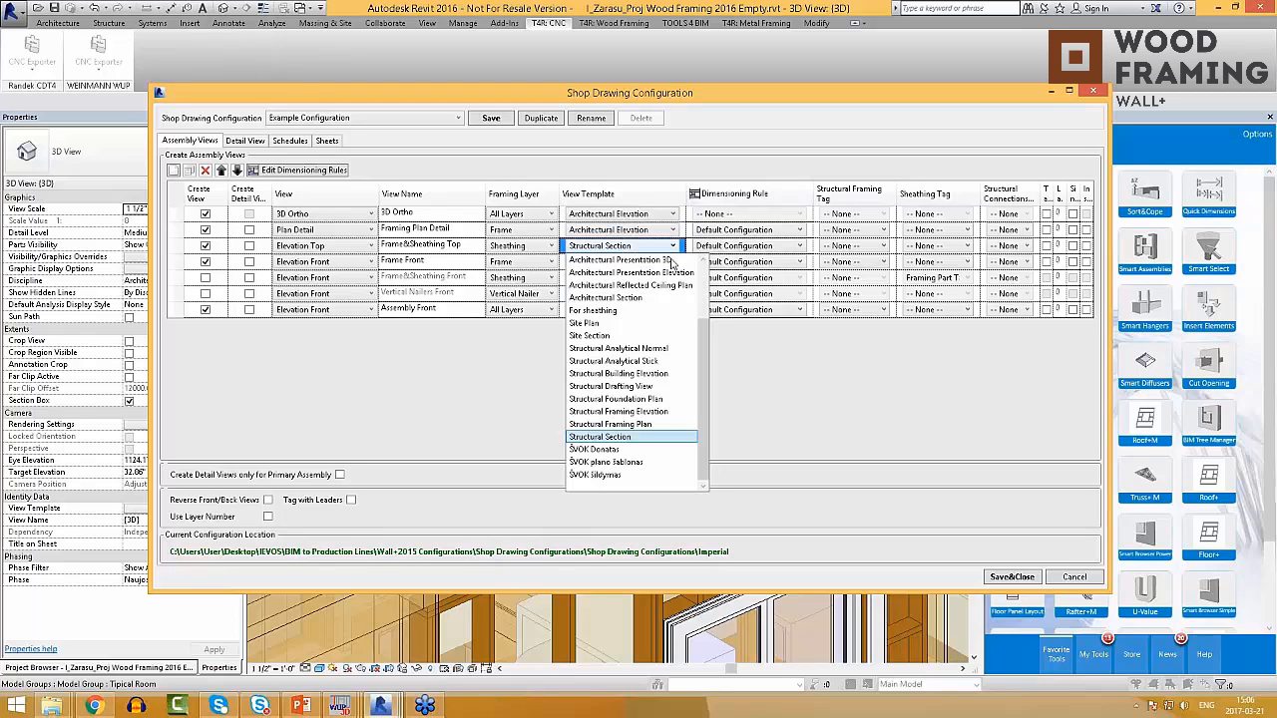
scroll(704, 323, "up", 1)
scroll(705, 322, "up", 2)
left_click(644, 298)
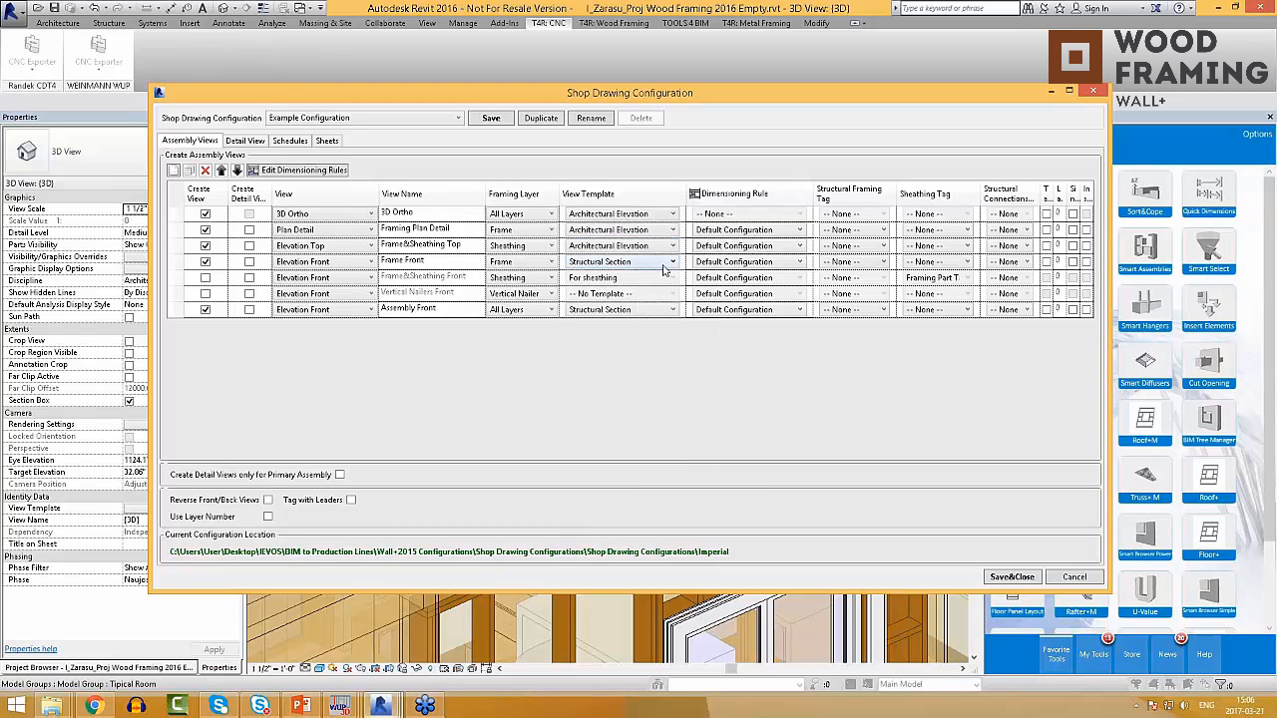
left_click(663, 266)
left_click(666, 263)
scroll(626, 335, "up", 2)
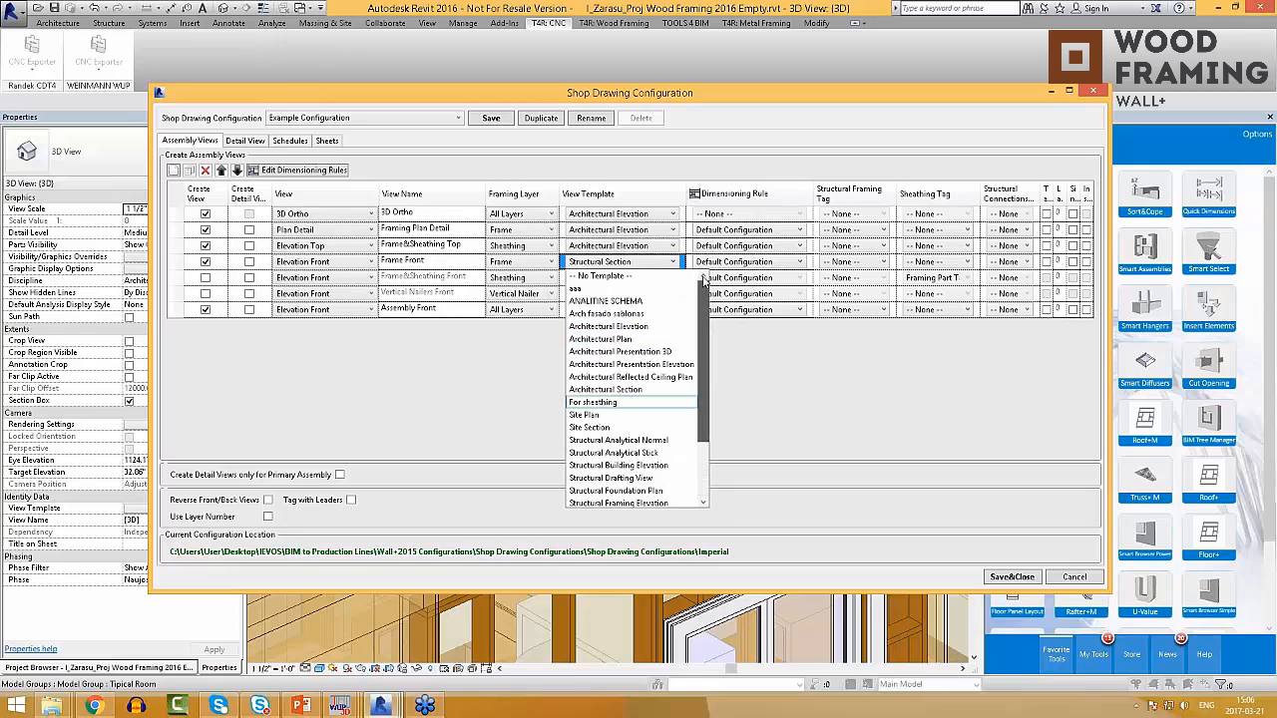
left_click(624, 328)
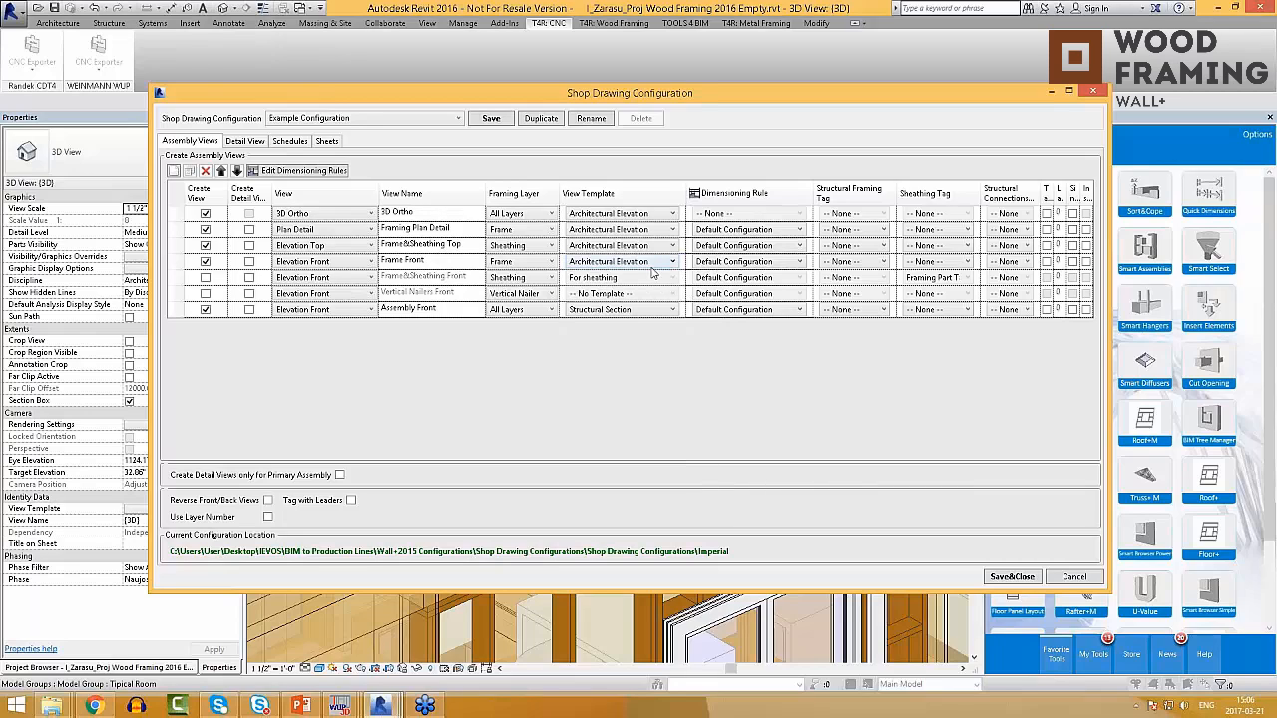
Step: Set the Assembly Front view's template to Architectural Elevation
left_click(672, 311)
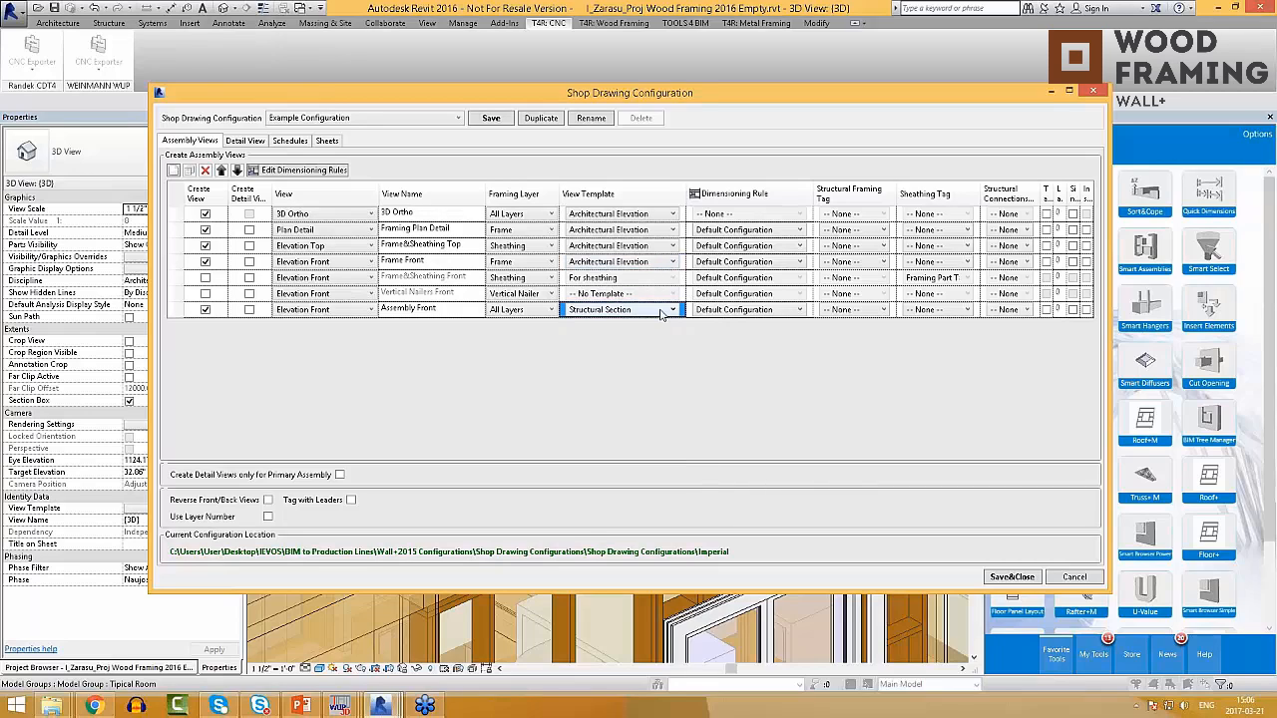
left_click(672, 311)
scroll(702, 442, "up", 2)
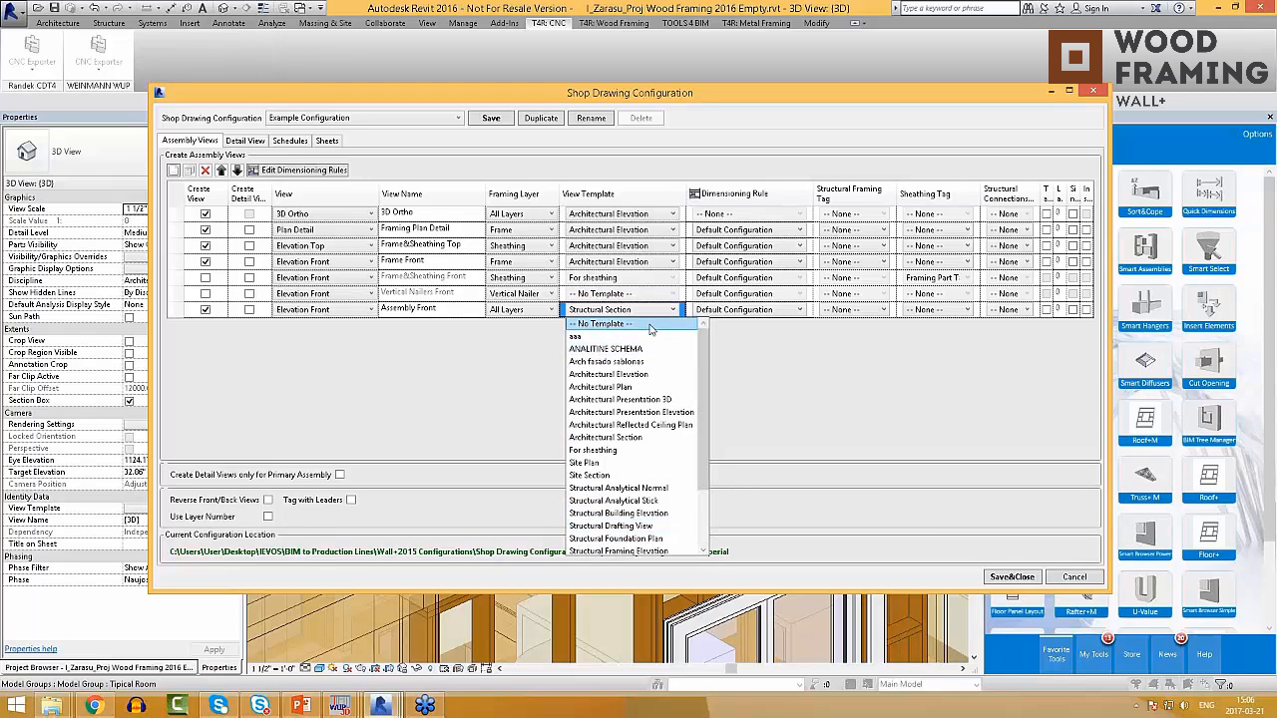
left_click(644, 376)
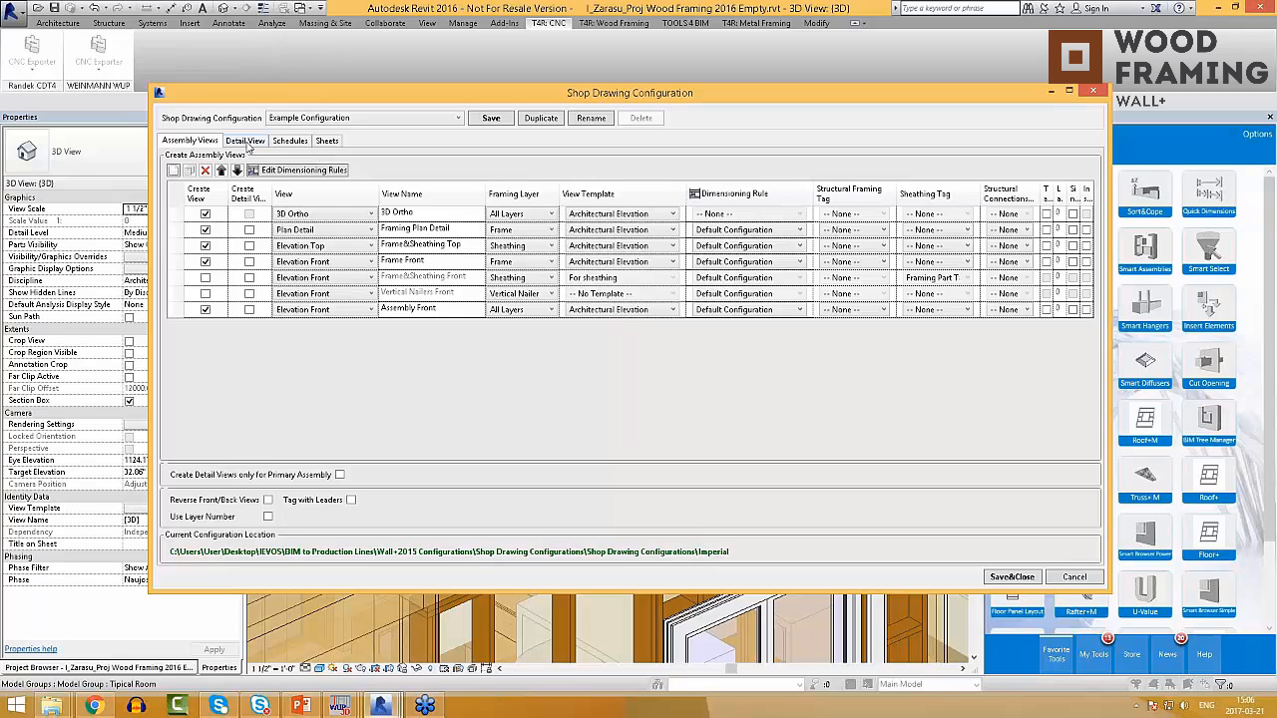
Step: Review the schedules and the sheet's titleblock options, then save and close the shop drawing configuration
left_click(290, 140)
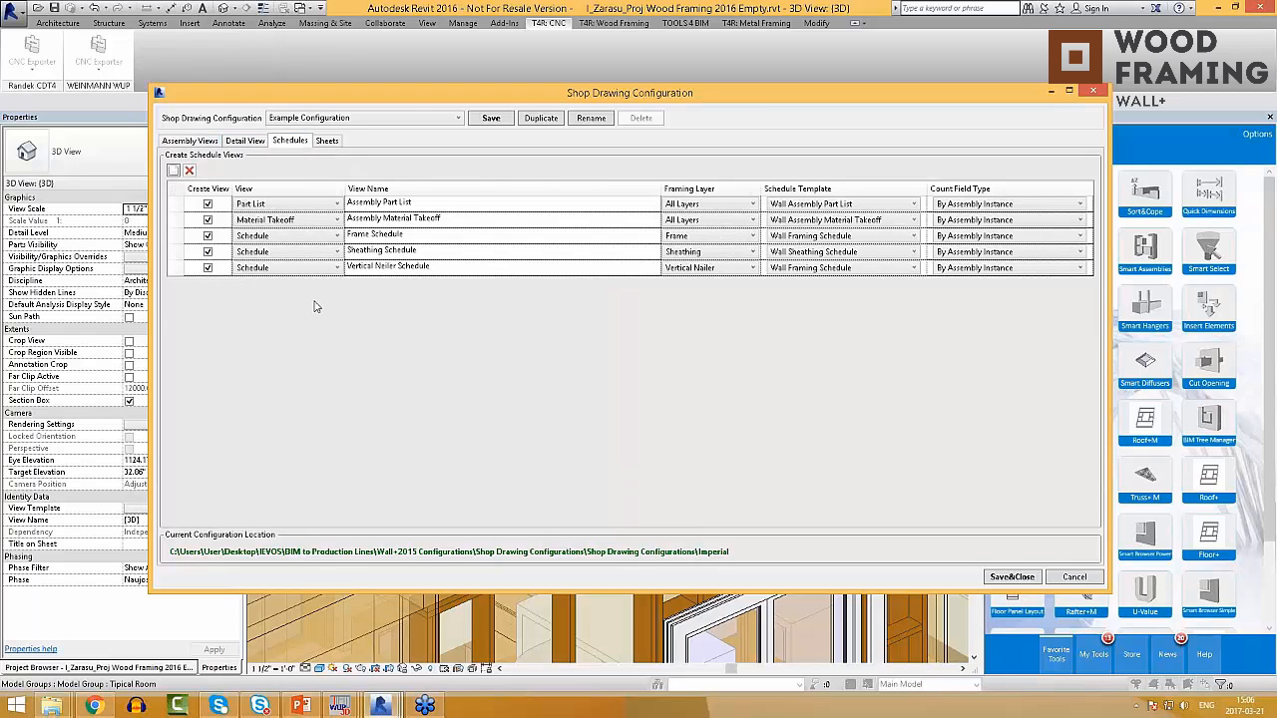
left_click(327, 142)
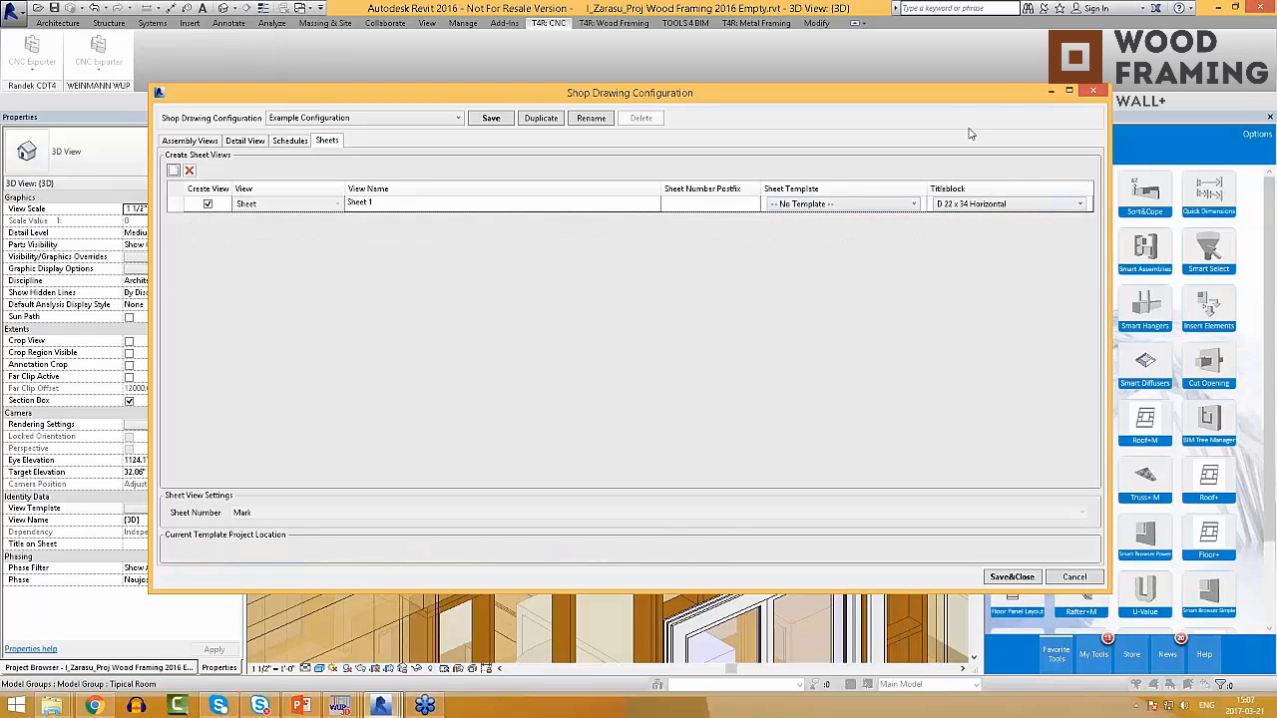
left_click_drag(939, 103, 831, 99)
left_click(906, 202)
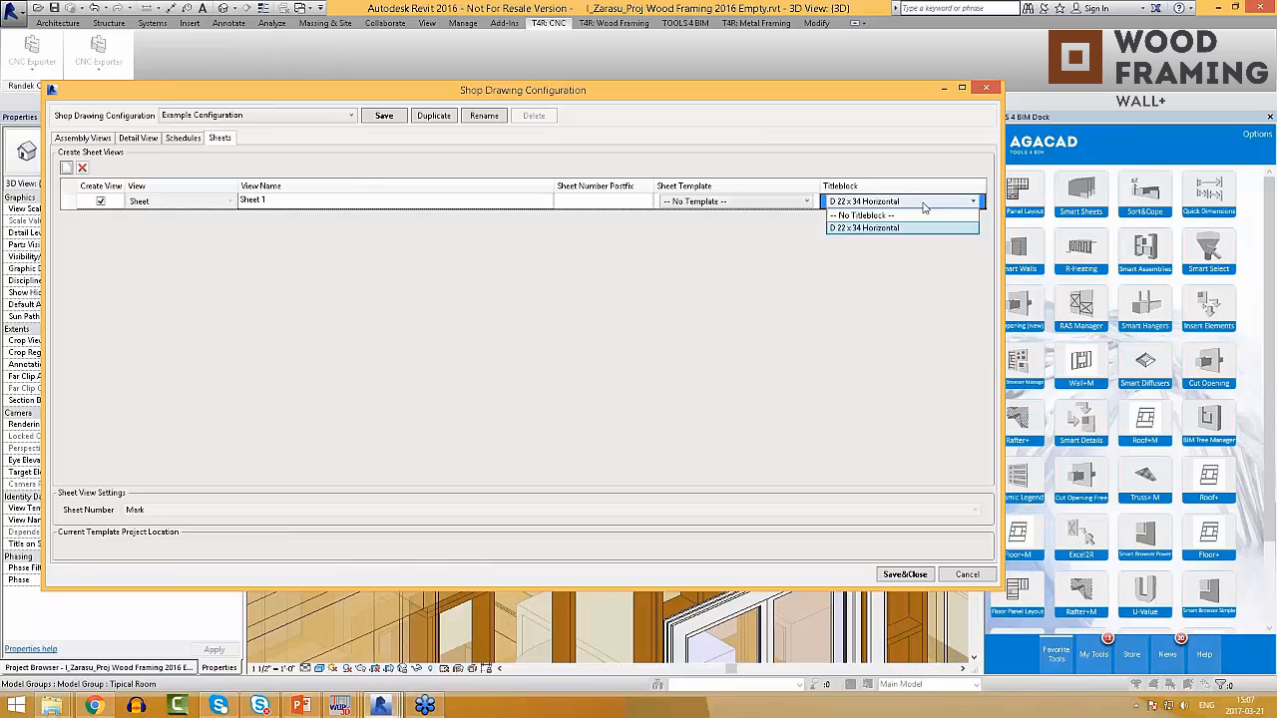
left_click(924, 211)
left_click(903, 576)
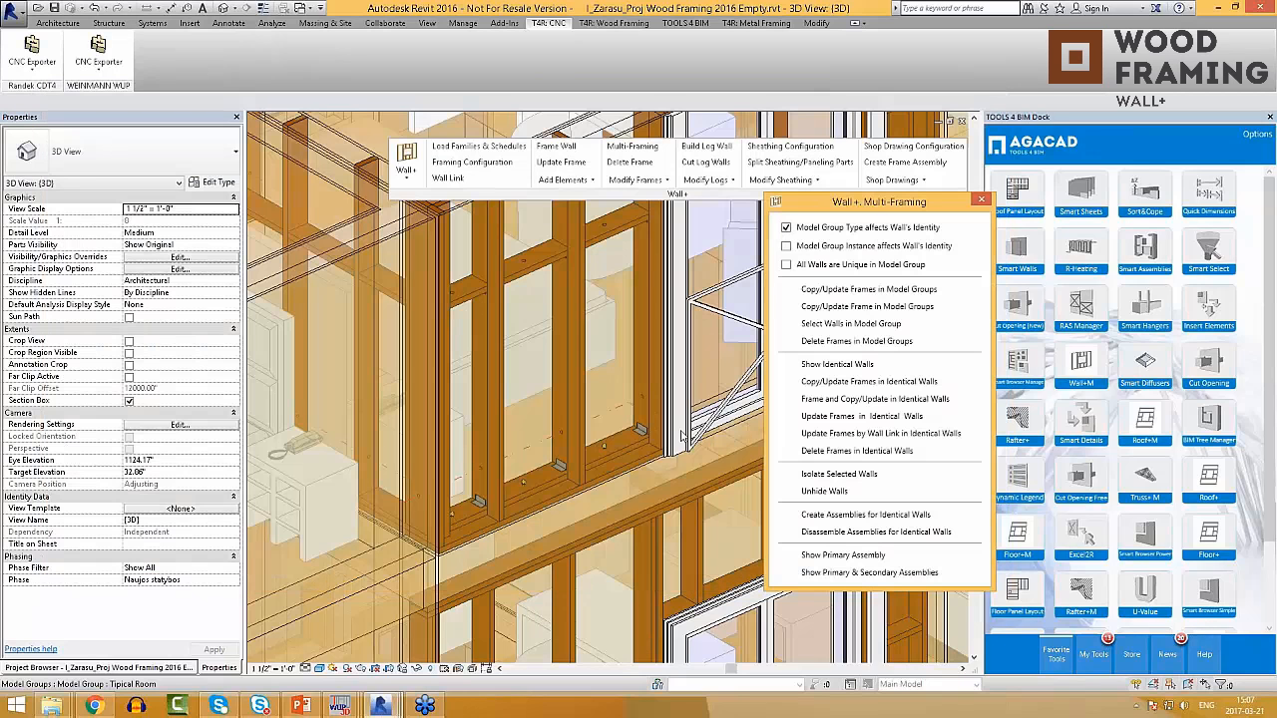
Step: Add one additional LMBR 2x6 stud 12 inches to the right of the external wall's stud nearest the French window
middle_click_drag(613, 277, 615, 356)
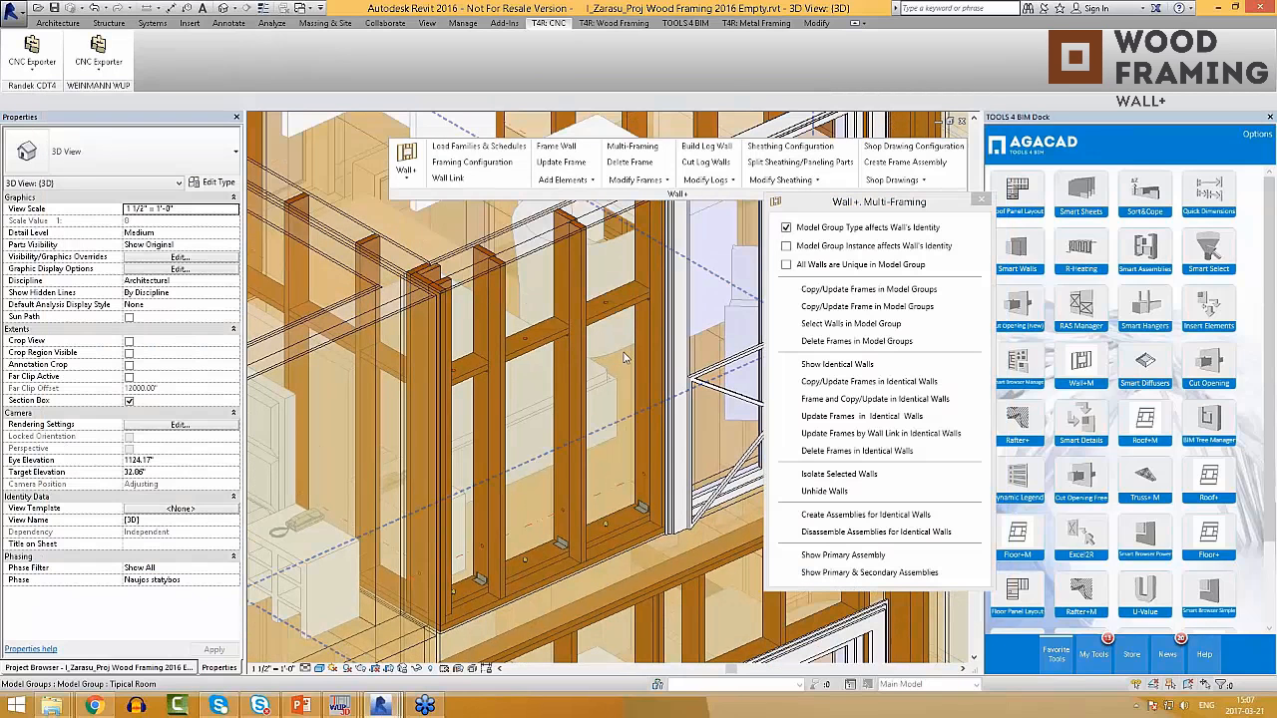
scroll(615, 355, "down", 1)
scroll(536, 447, "down", 2)
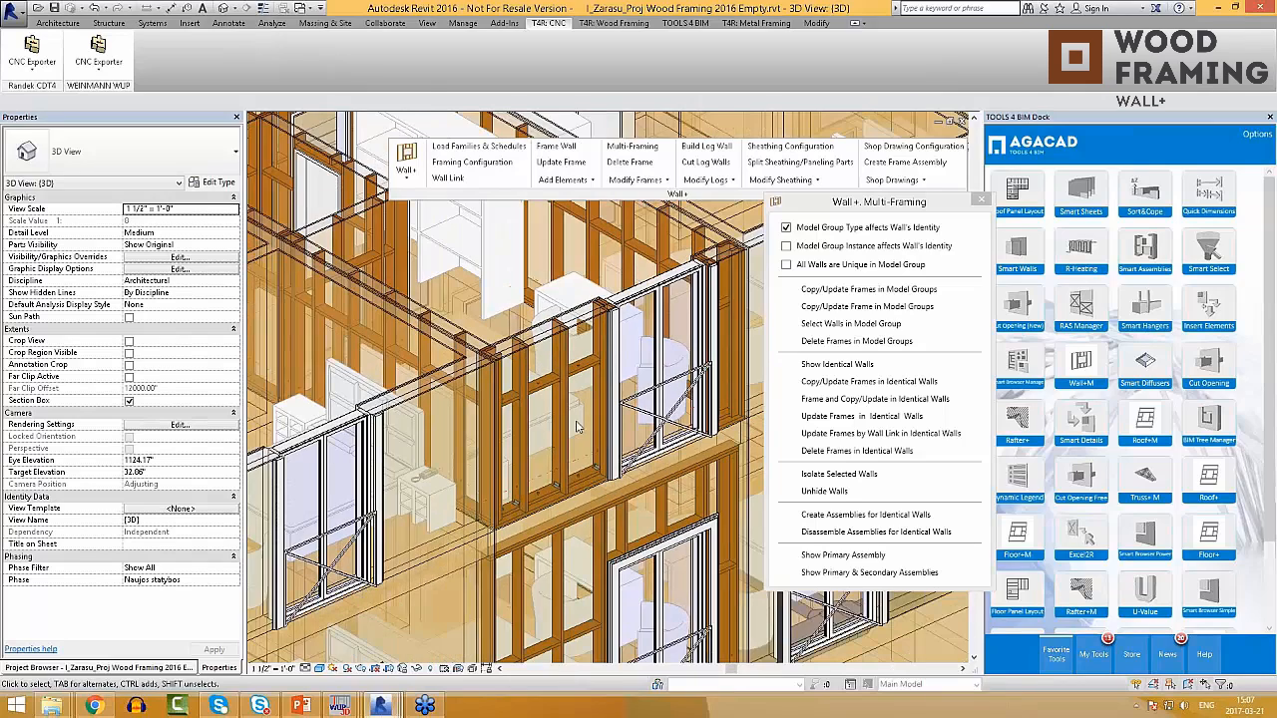
middle_click_drag(536, 447, 465, 456)
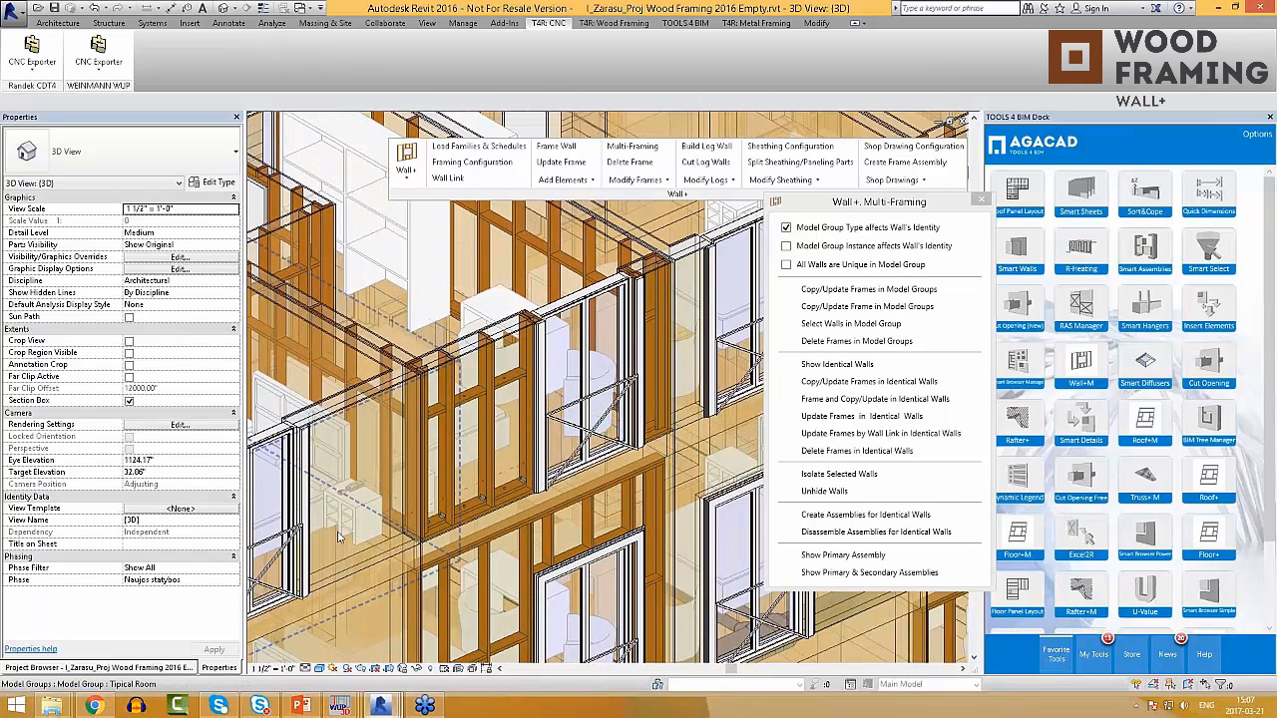
scroll(475, 467, "up", 1)
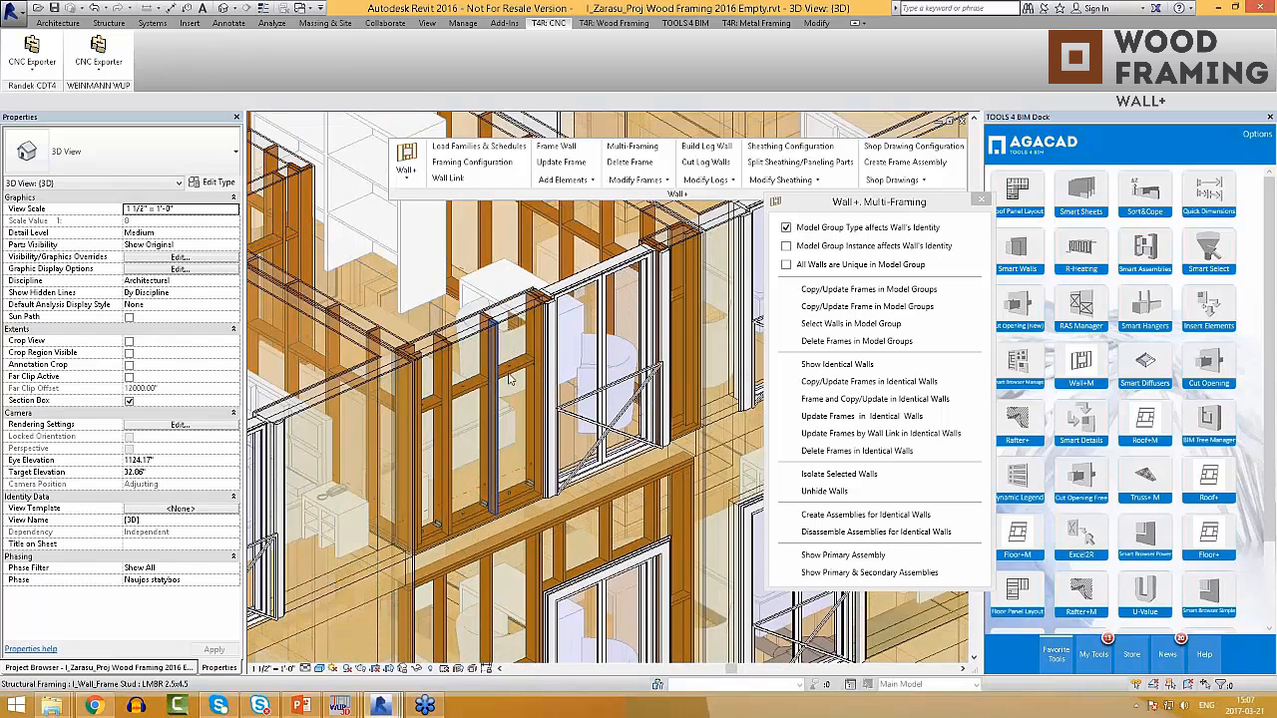
left_click(569, 180)
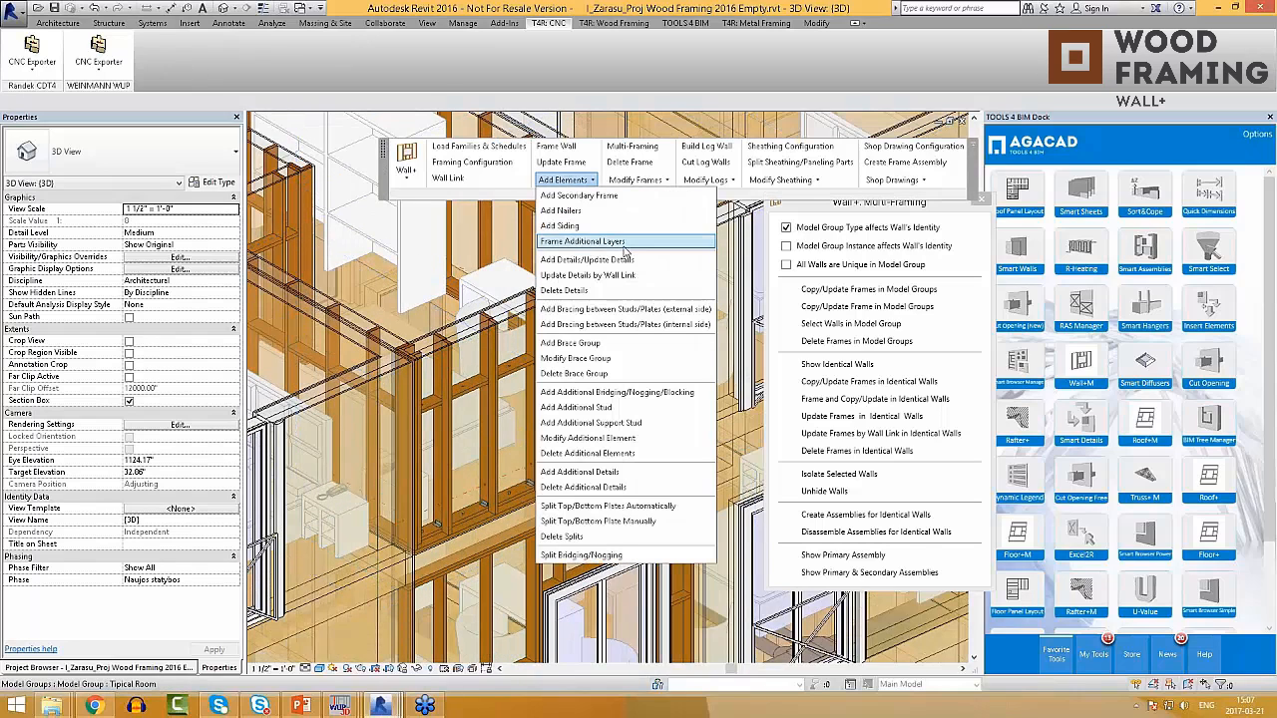
left_click(577, 407)
left_click(484, 442)
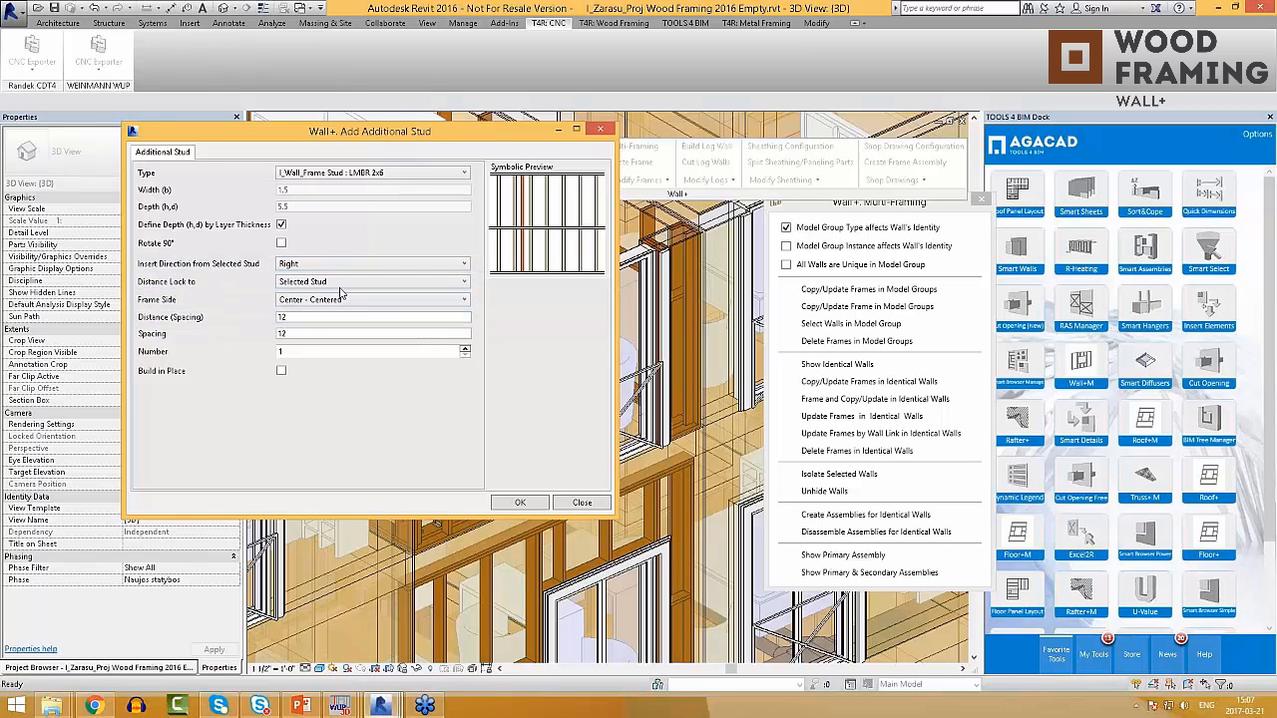
left_click(535, 504)
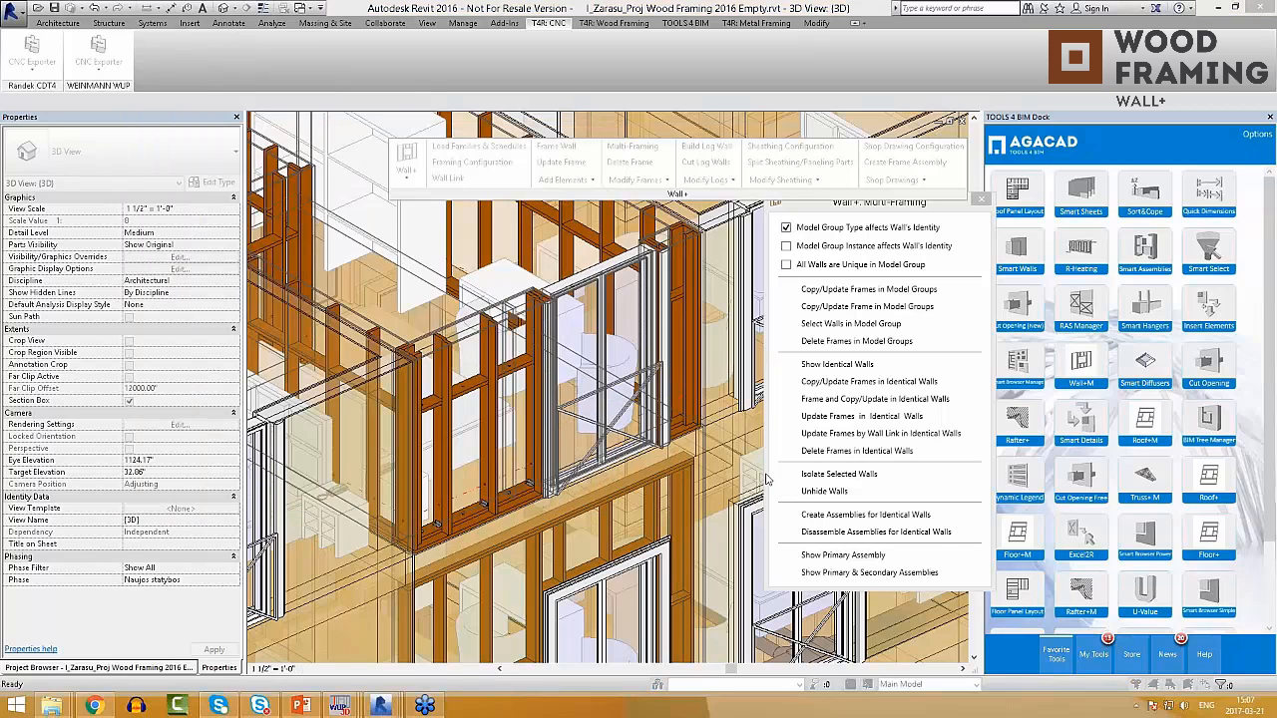
left_click(593, 526)
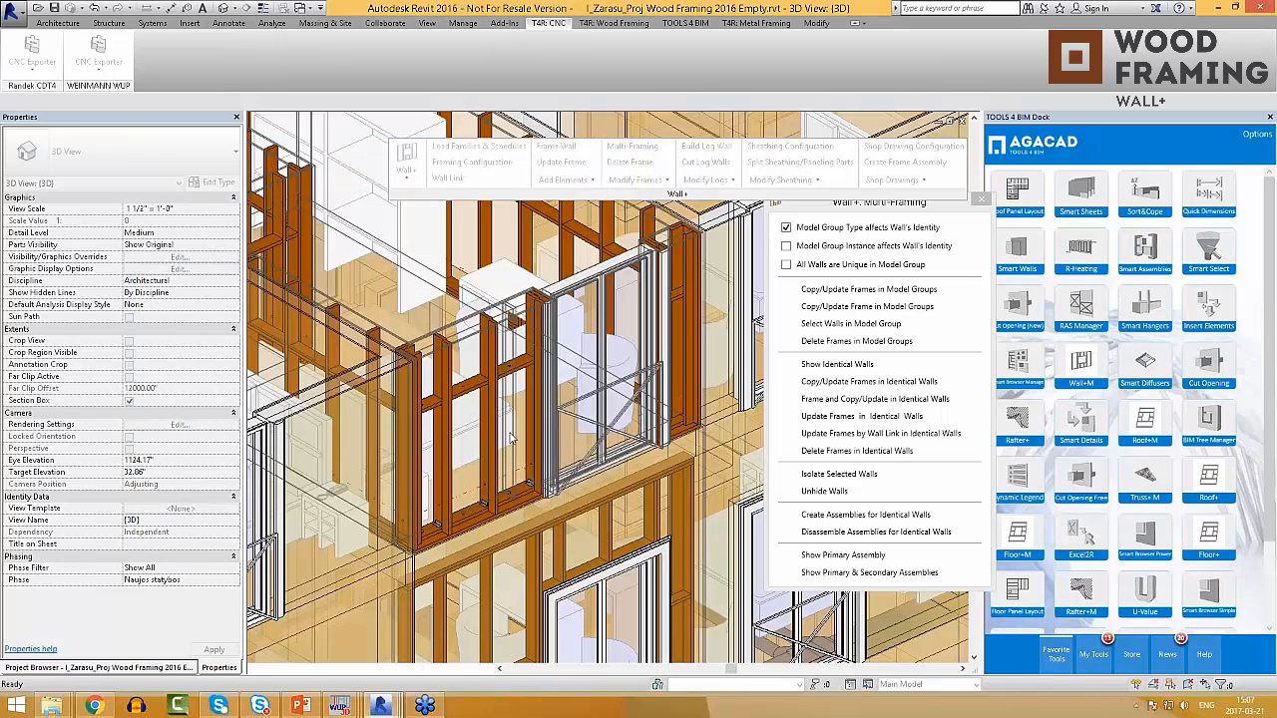
Step: Update the connection details by Wall Link on the external wall that contains the additional stud
scroll(508, 414, "up", 5)
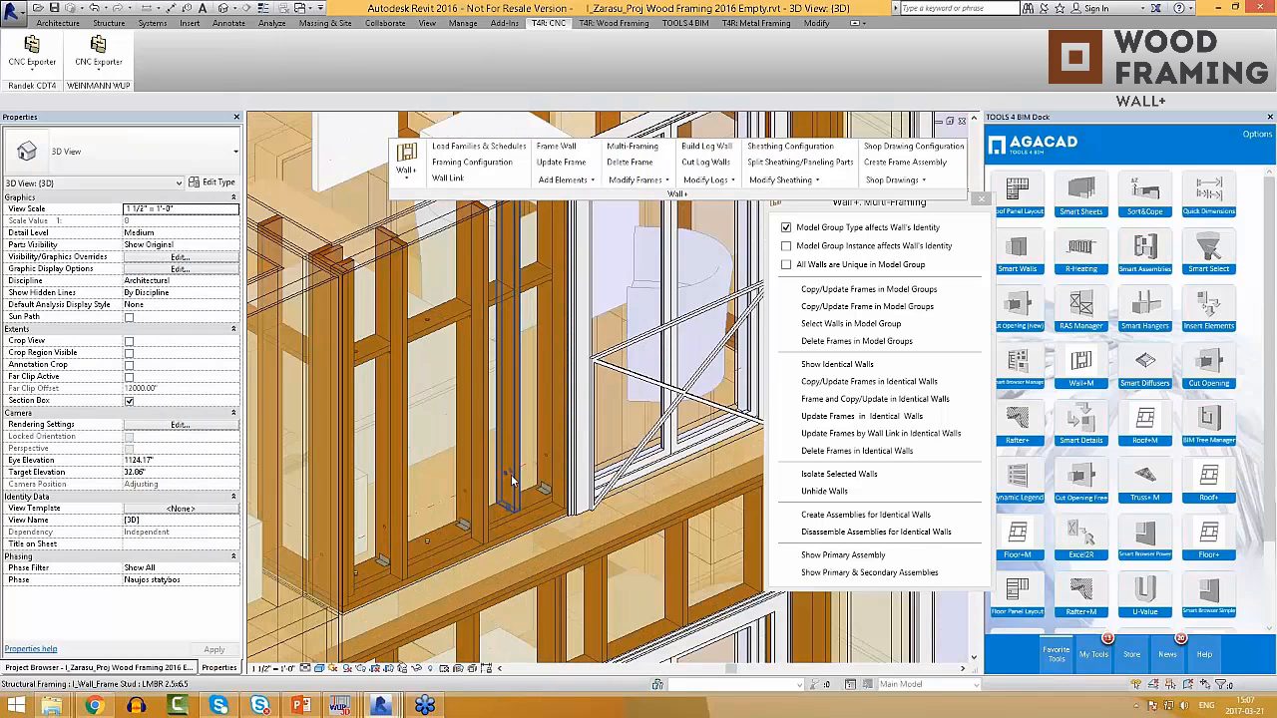
scroll(549, 469, "down", 3)
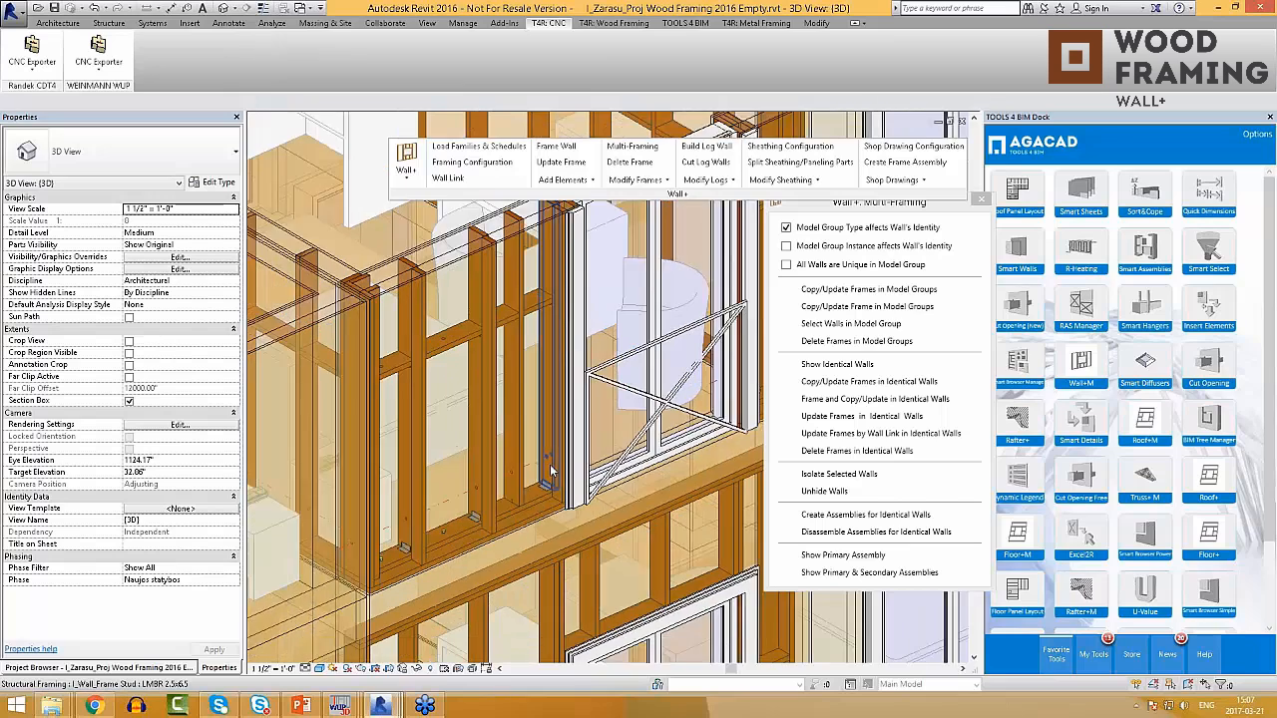
left_click(565, 181)
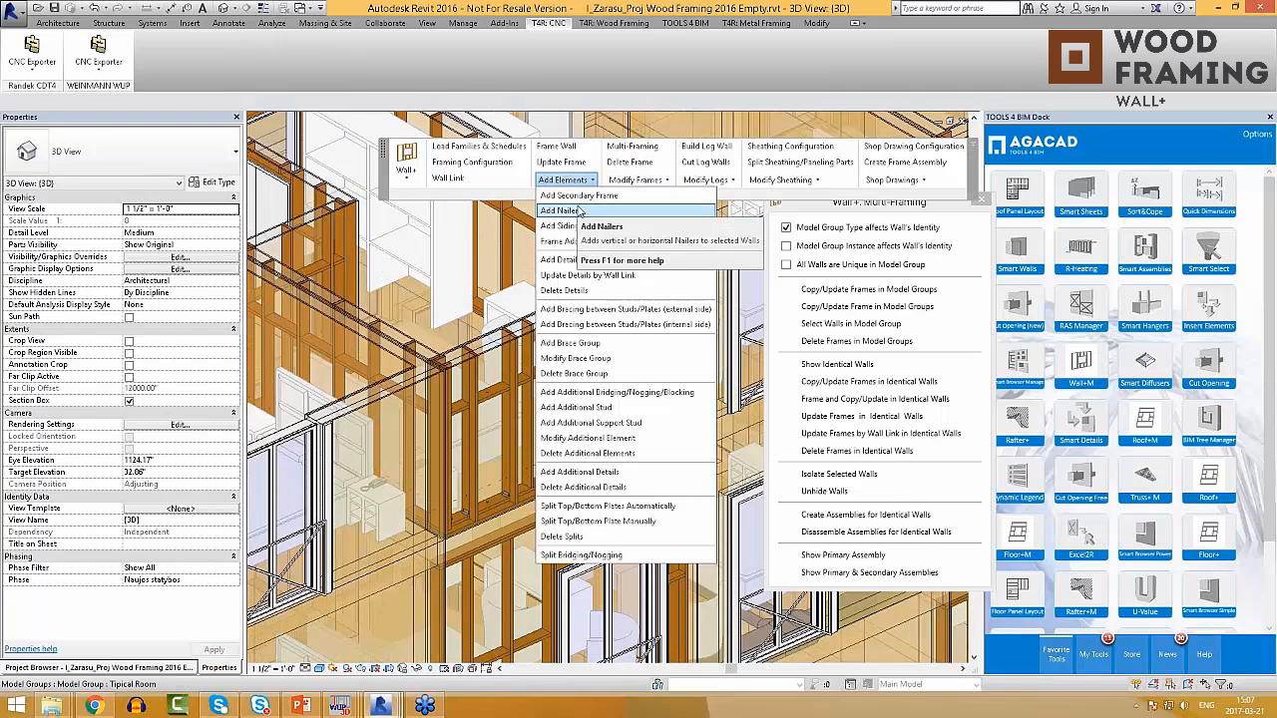
left_click(609, 275)
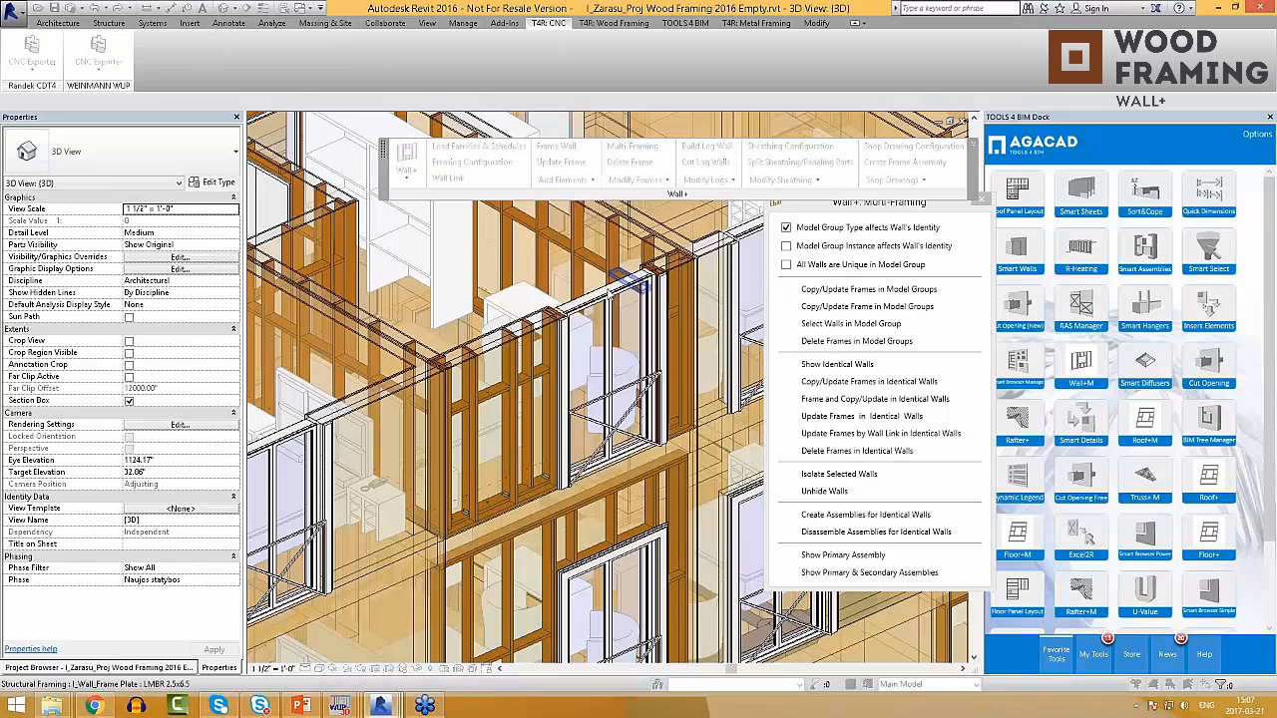
left_click(547, 482)
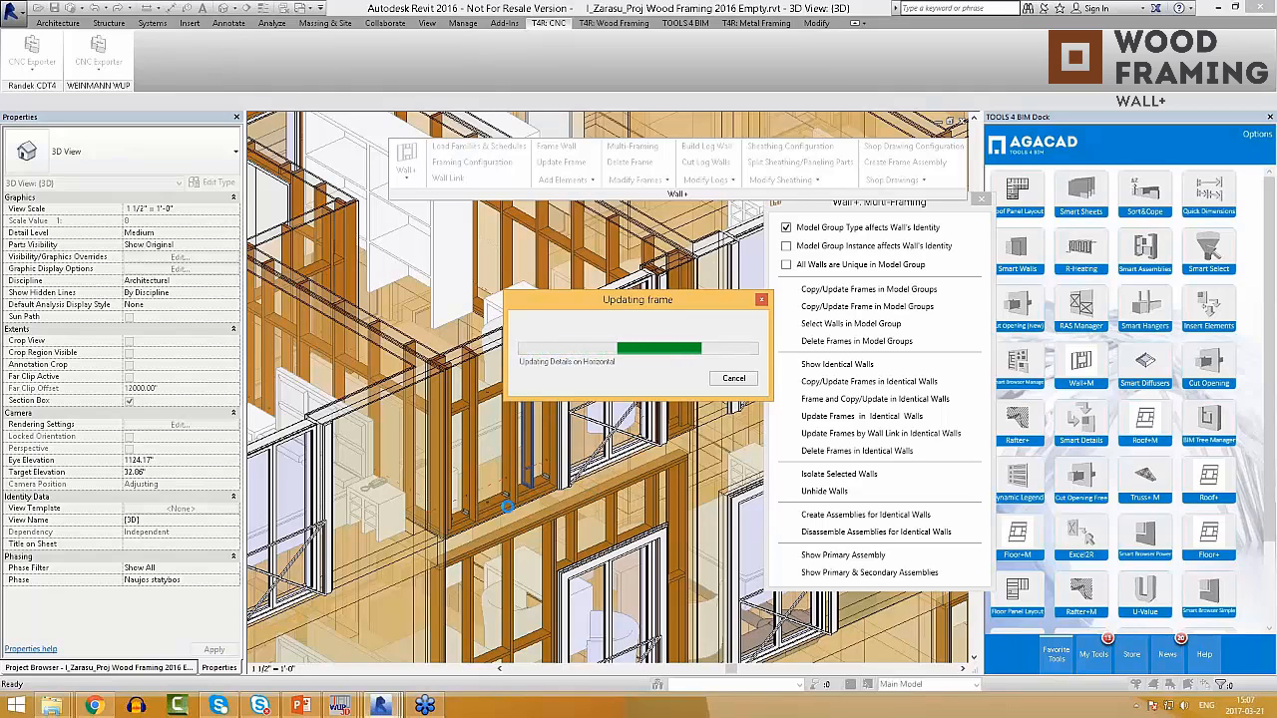
scroll(509, 504, "up", 8)
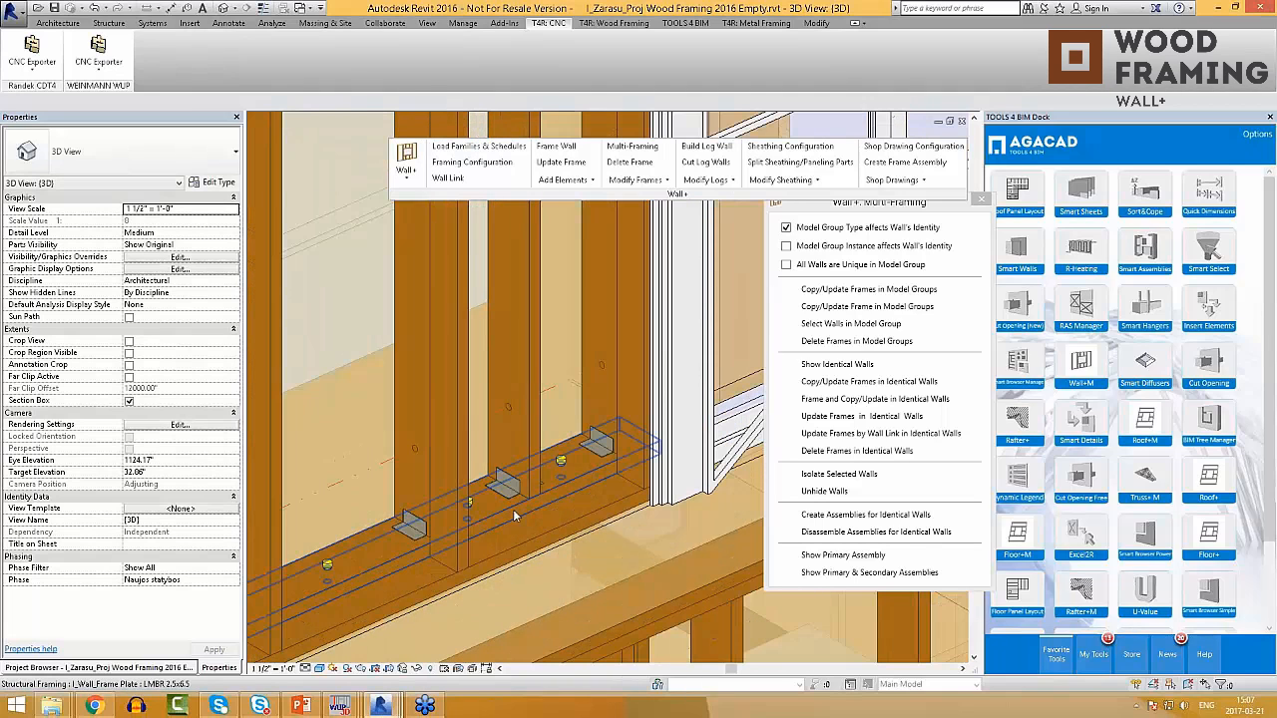
scroll(545, 469, "down", 3)
scroll(547, 474, "down", 4)
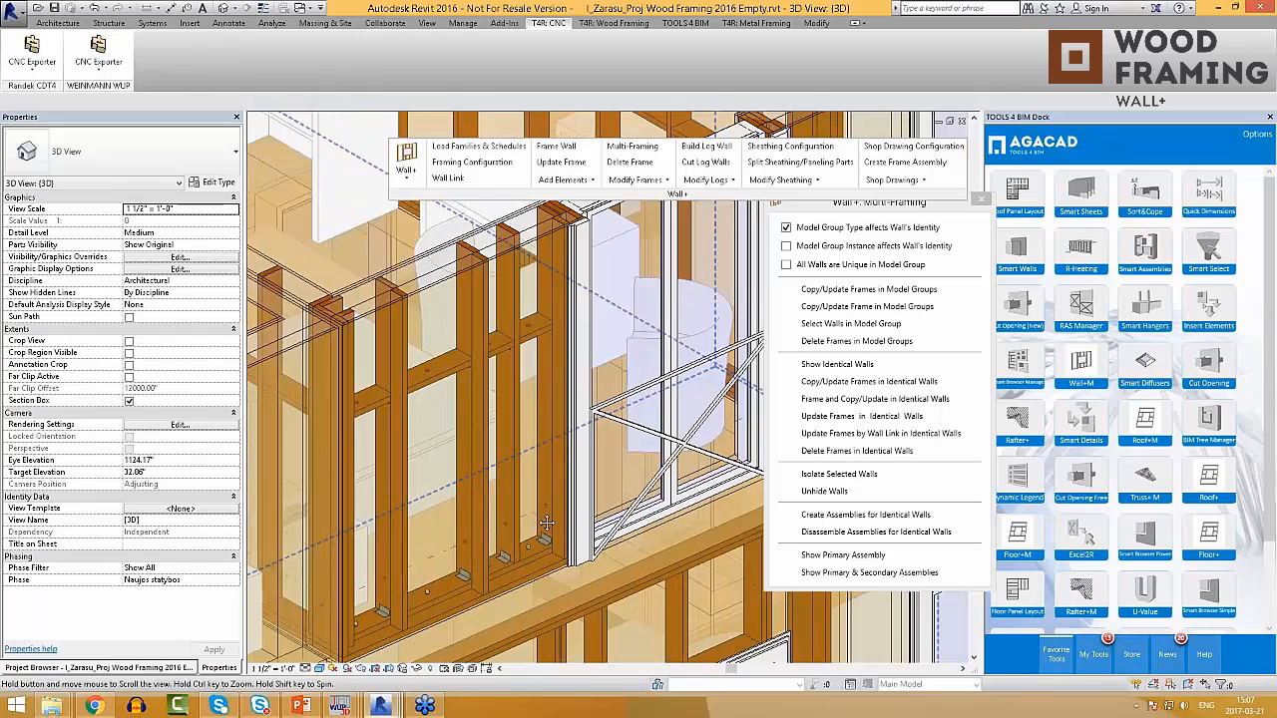
middle_click_drag(546, 525, 508, 469)
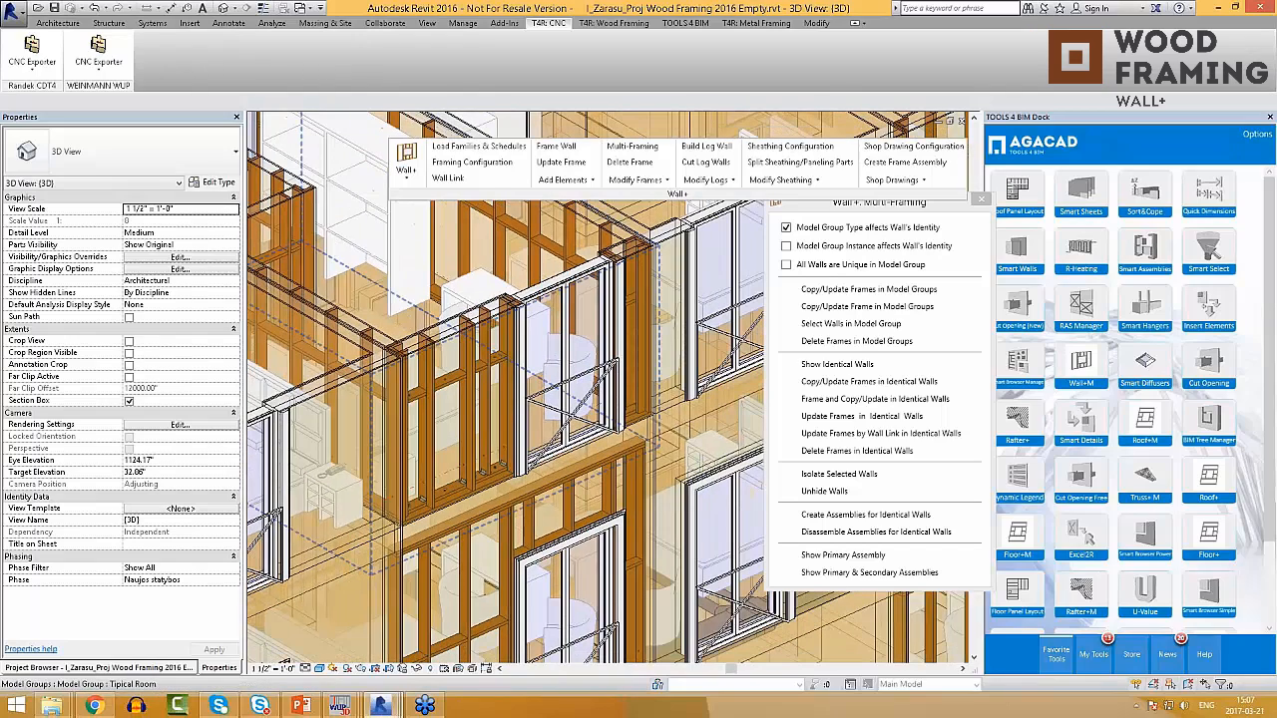
Step: Close the Multi-Framing dialog and create a frame assembly from the external wall's frame beside the French window
left_click(908, 165)
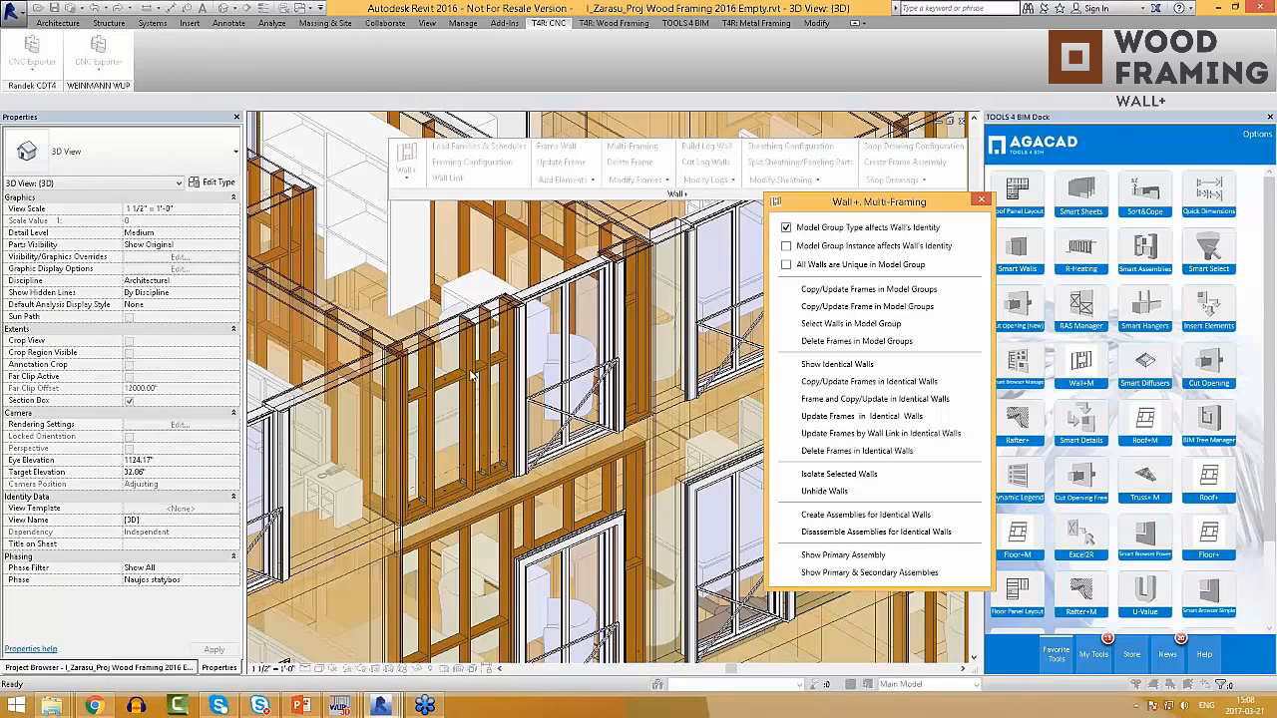
left_click(981, 200)
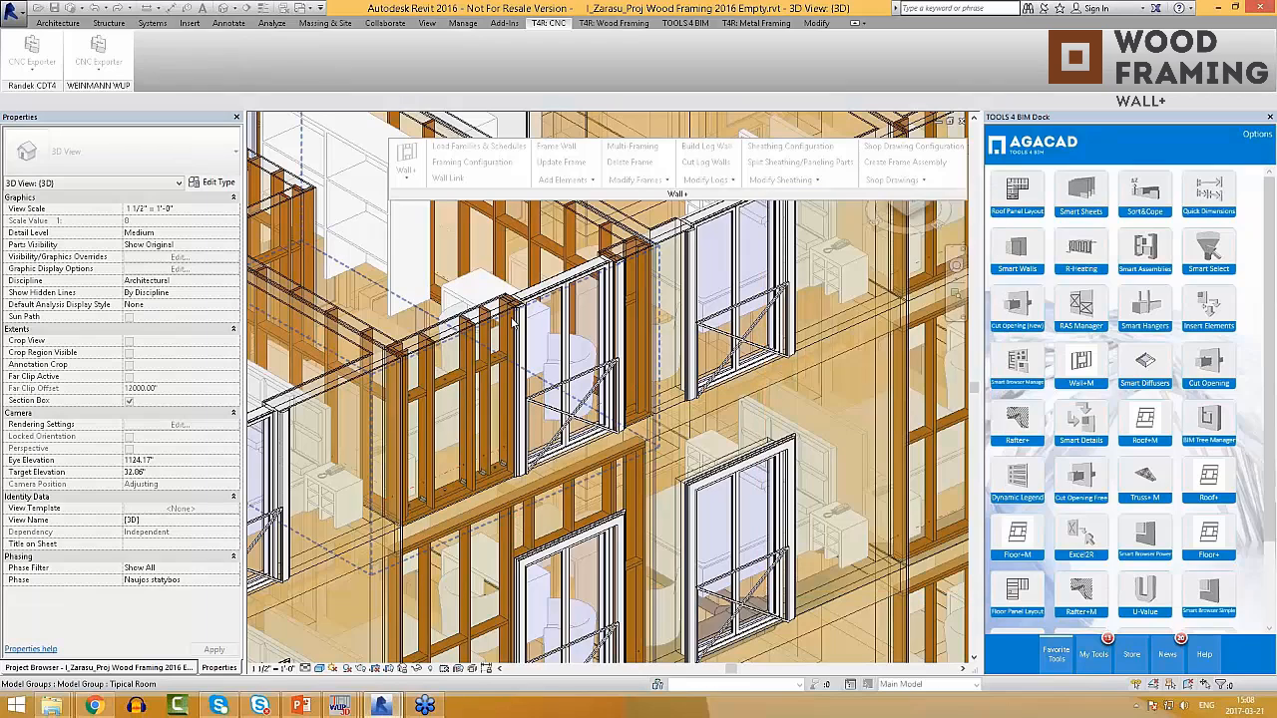
left_click(905, 162)
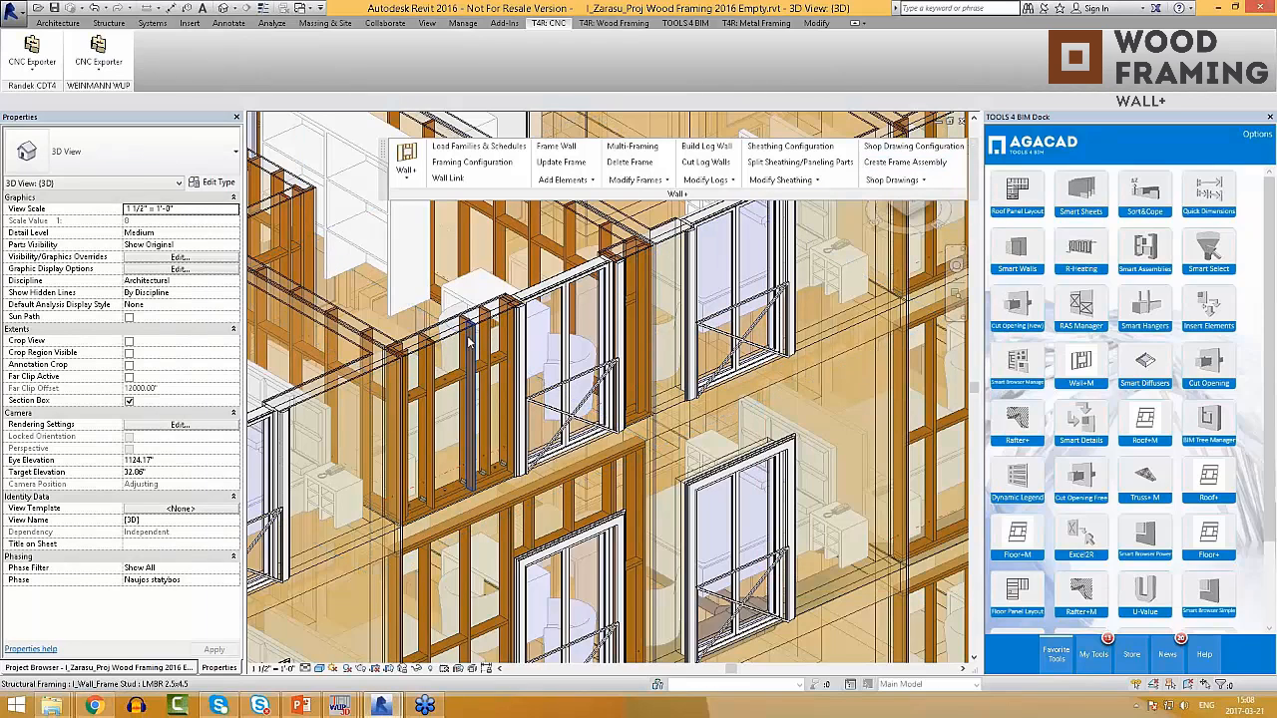
left_click(486, 335)
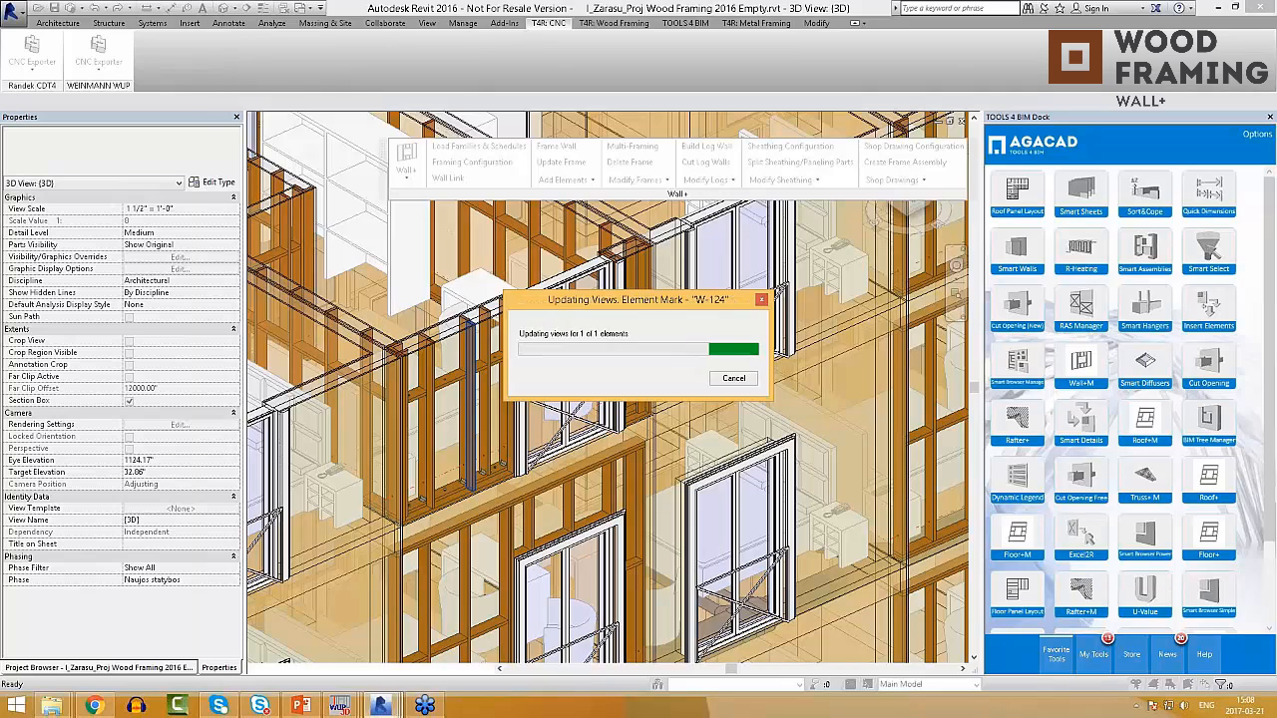
Step: Examine assembly W-124's 3D Ortho, Assembly Front and Frame Front views
left_click(171, 667)
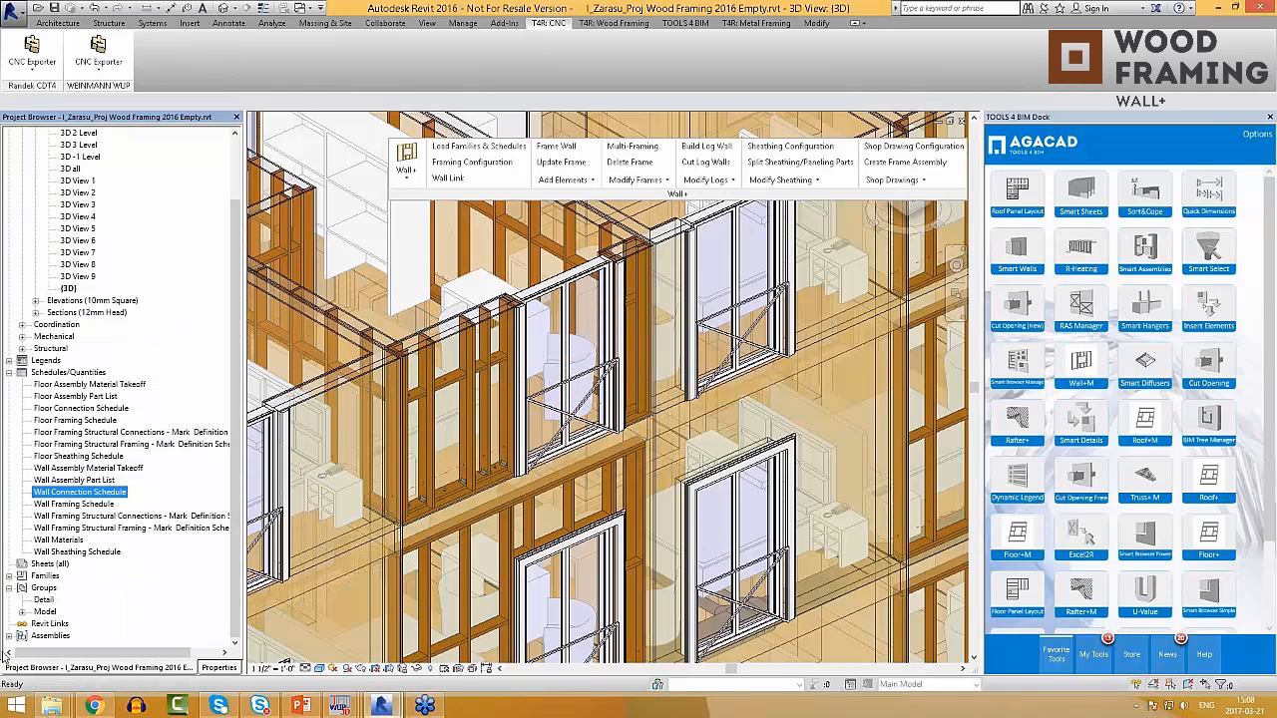
left_click(9, 636)
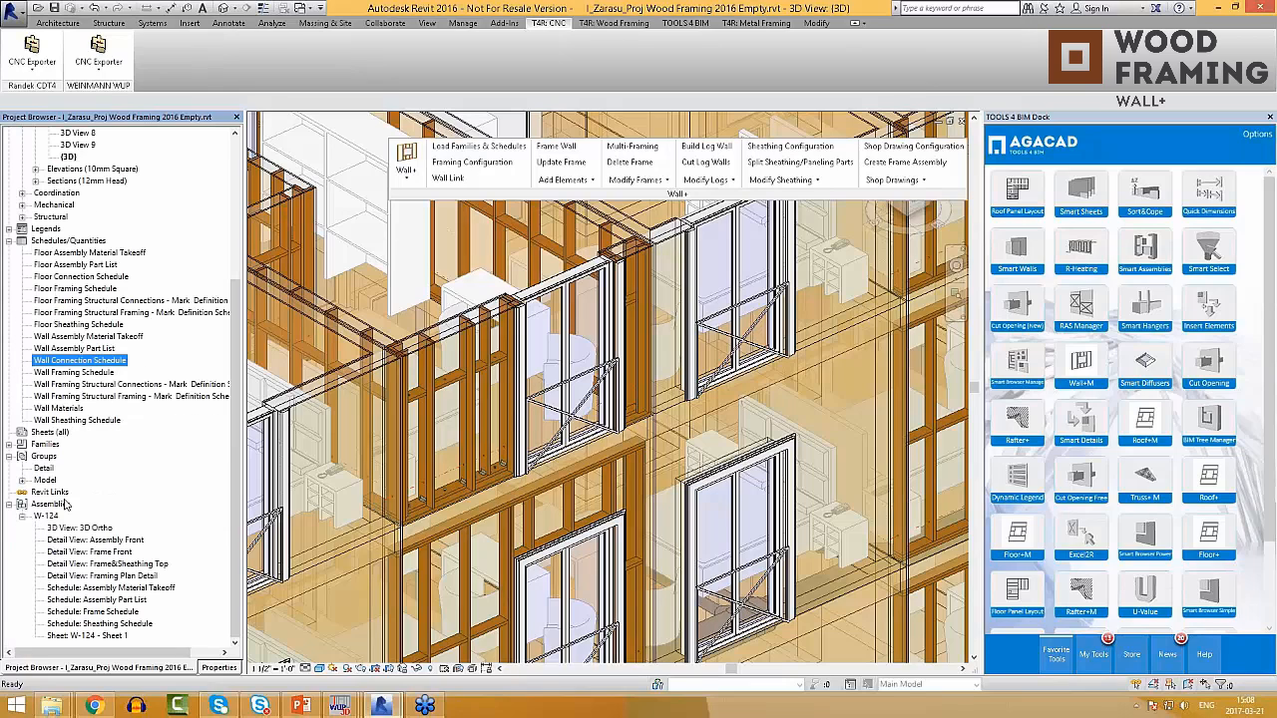
left_click(80, 528)
double_click(80, 529)
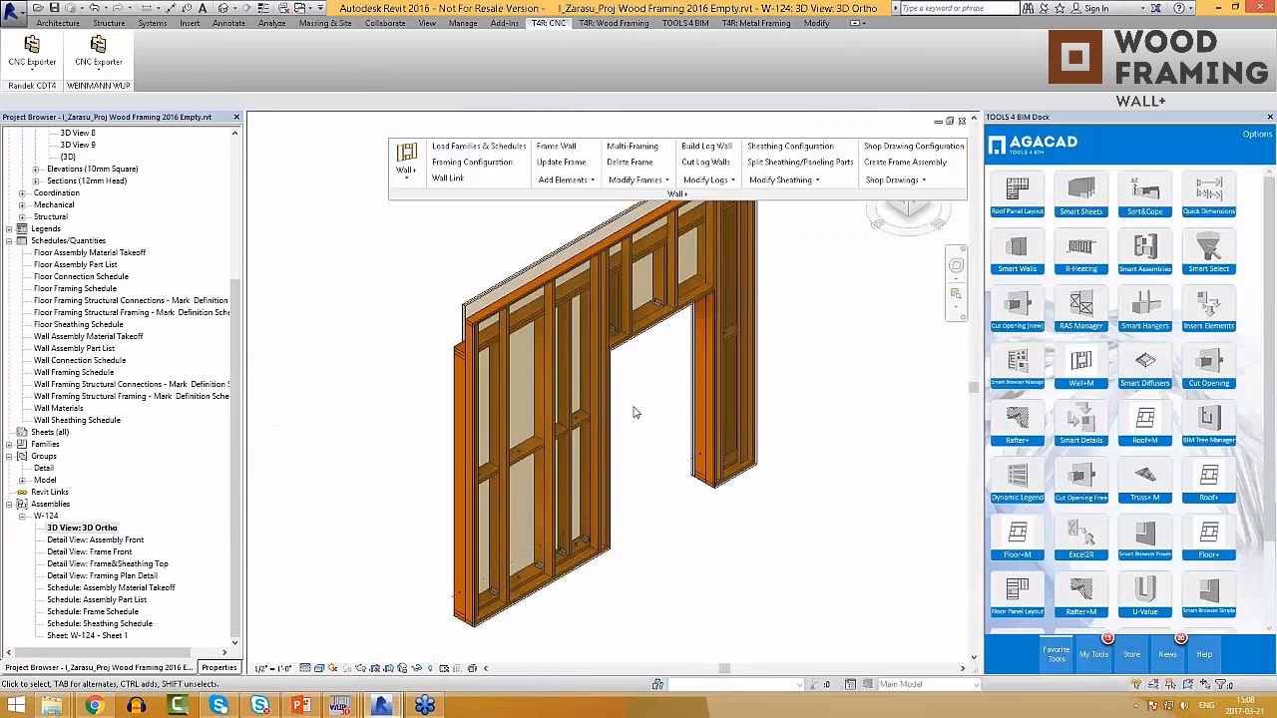
double_click(114, 542)
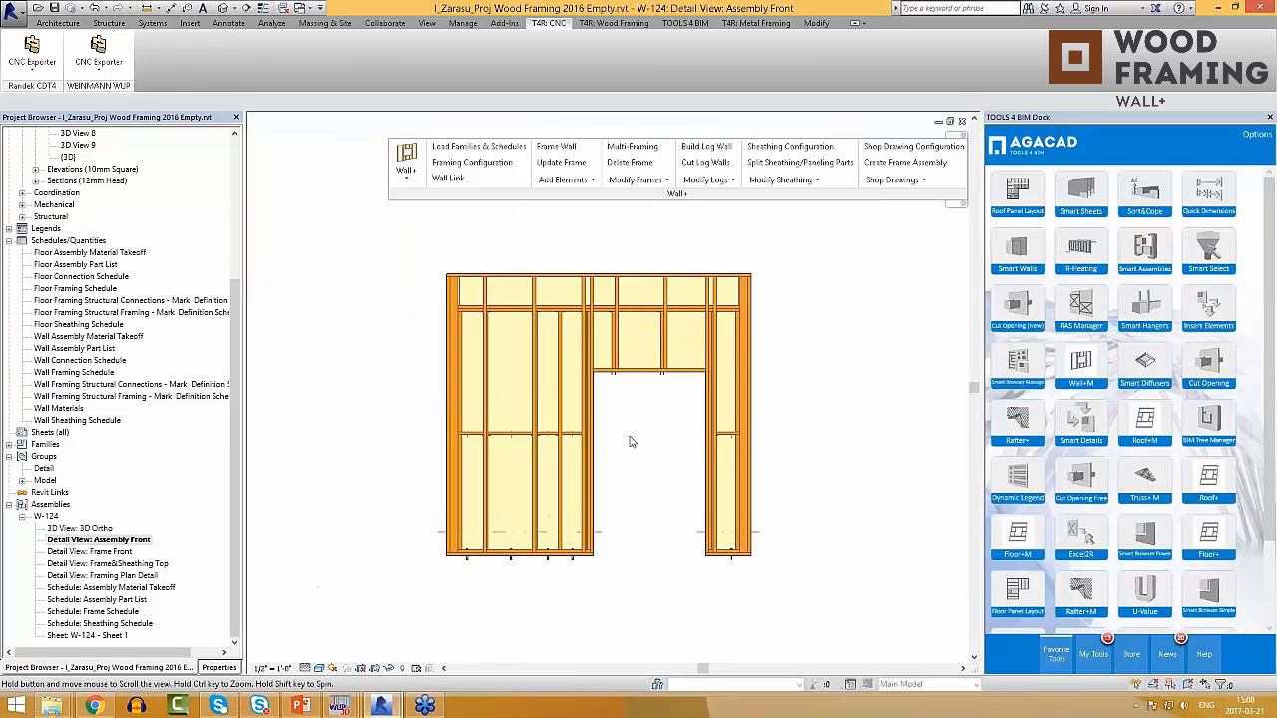
double_click(118, 552)
scroll(539, 548, "down", 3)
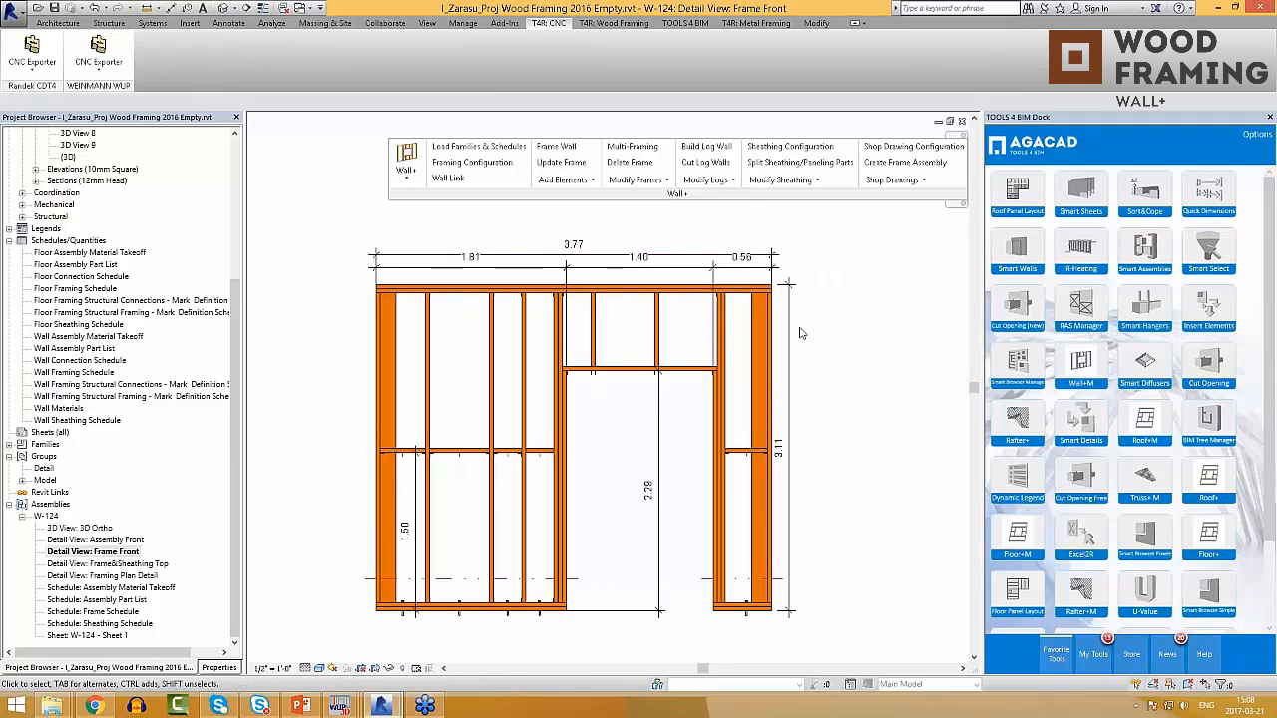
Step: Set the Frame Front view's structural framing tag to Structural Framing Tag : Standard, and save and close the shop drawing configuration
left_click(910, 146)
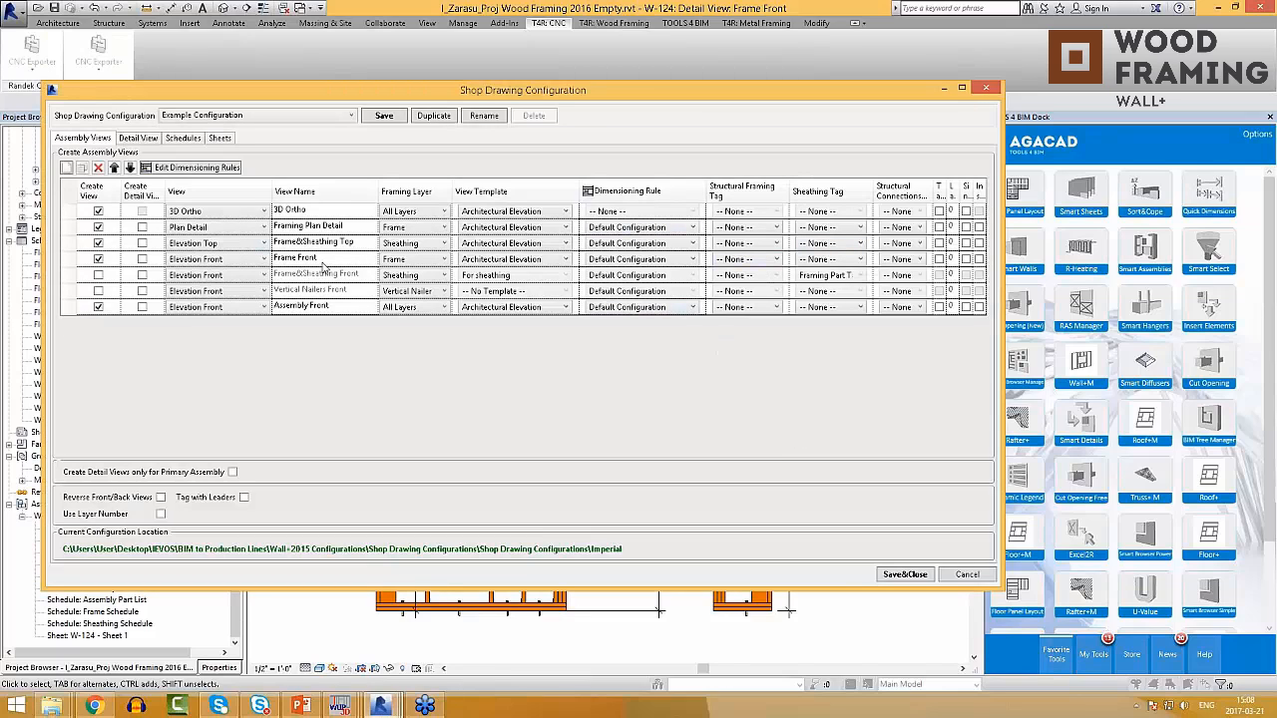
left_click(773, 259)
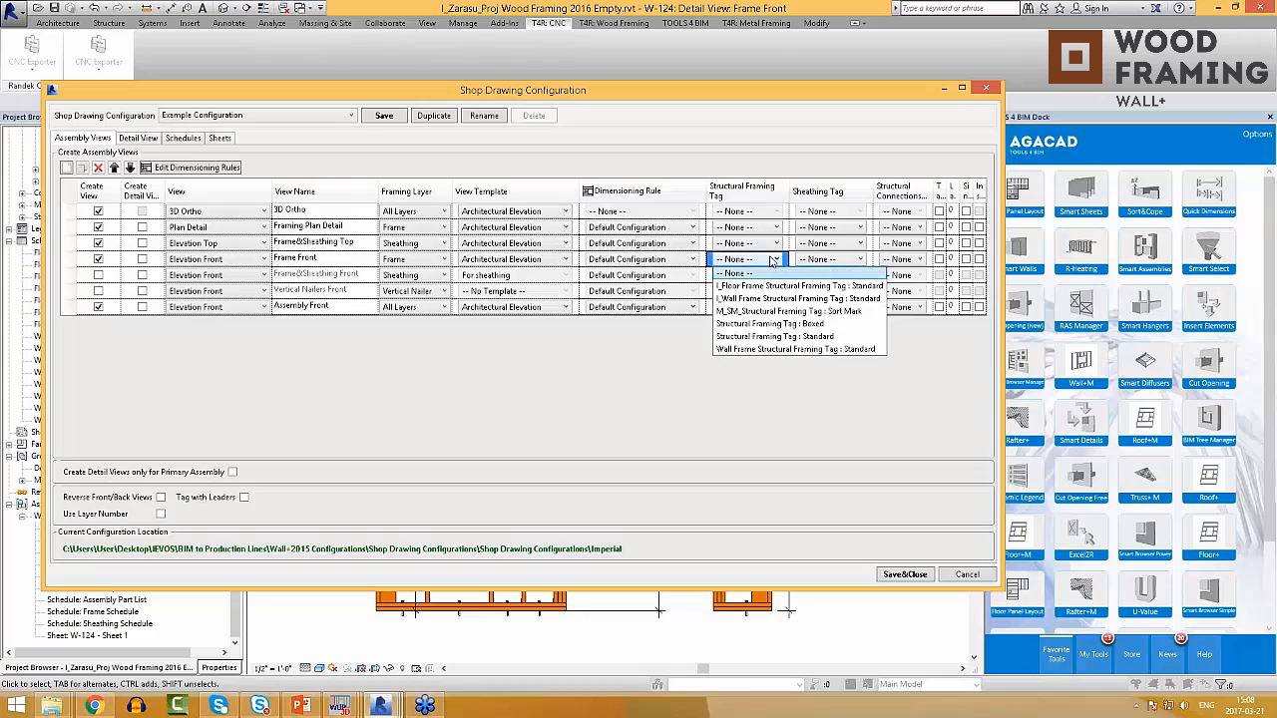
left_click(836, 337)
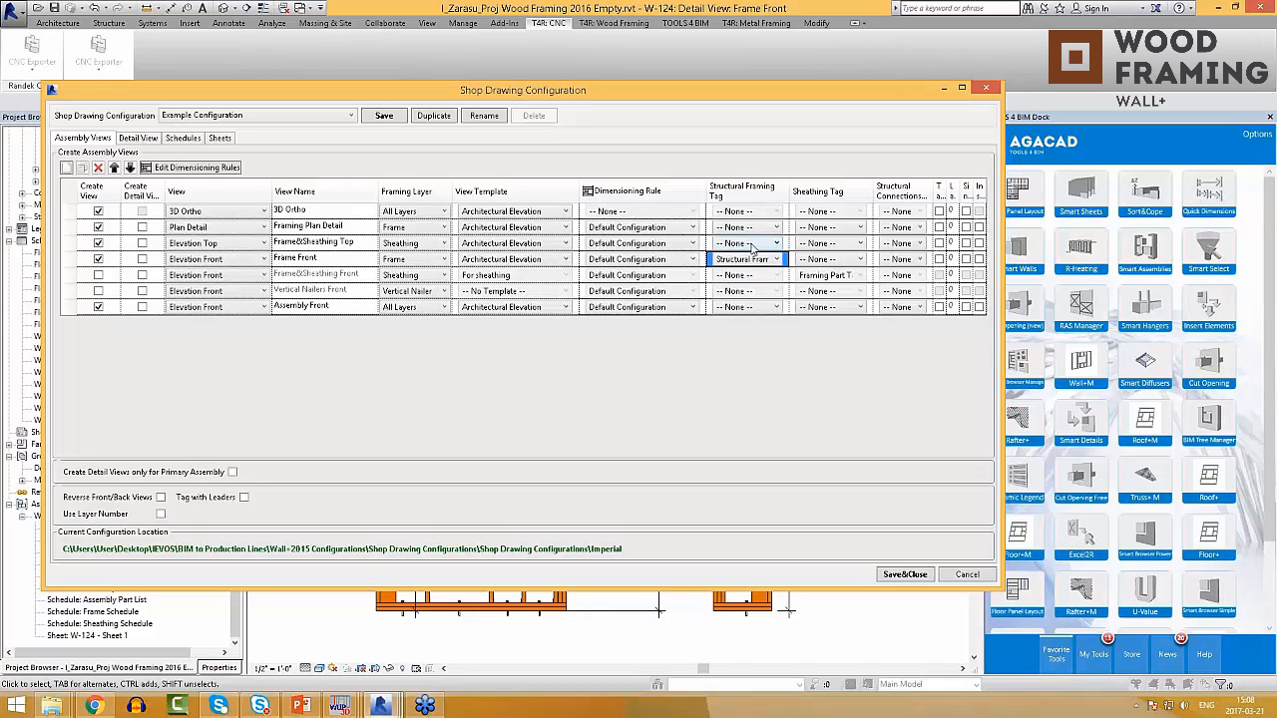
mouse_move(664, 92)
left_mouse_down()
mouse_move(592, 393)
mouse_move(592, 566)
mouse_move(688, 112)
left_mouse_up()
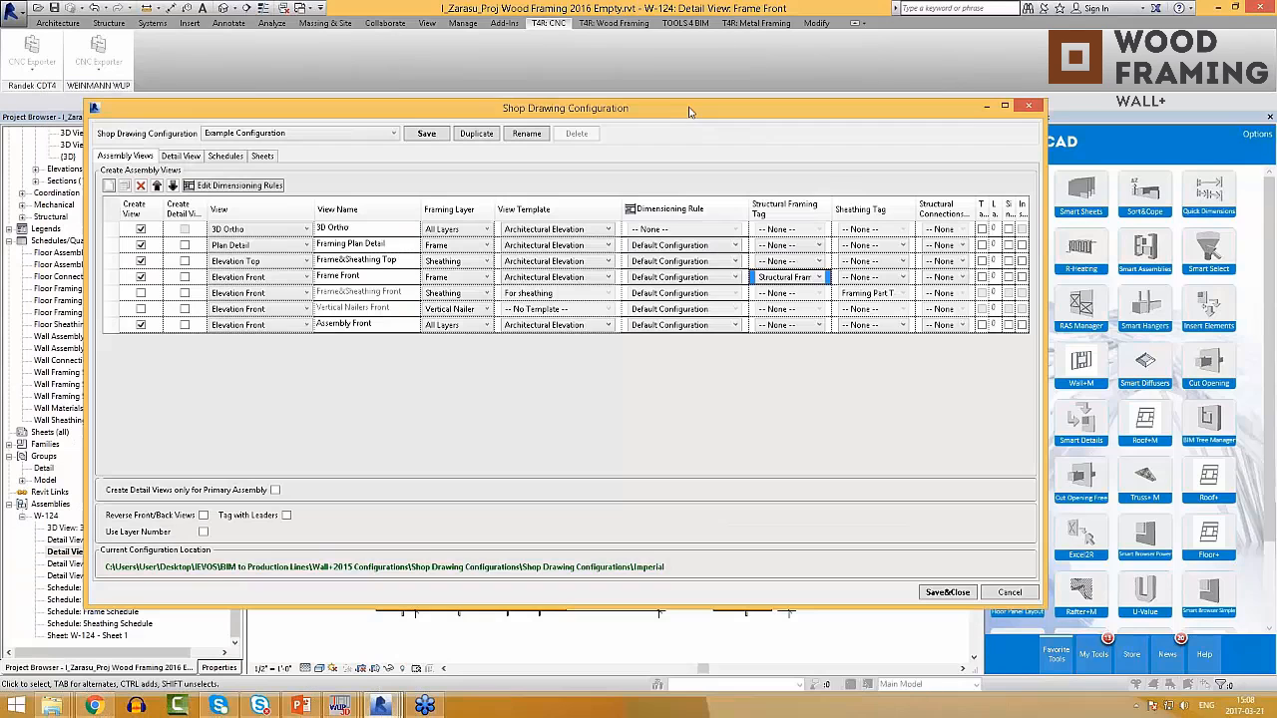
left_click(813, 266)
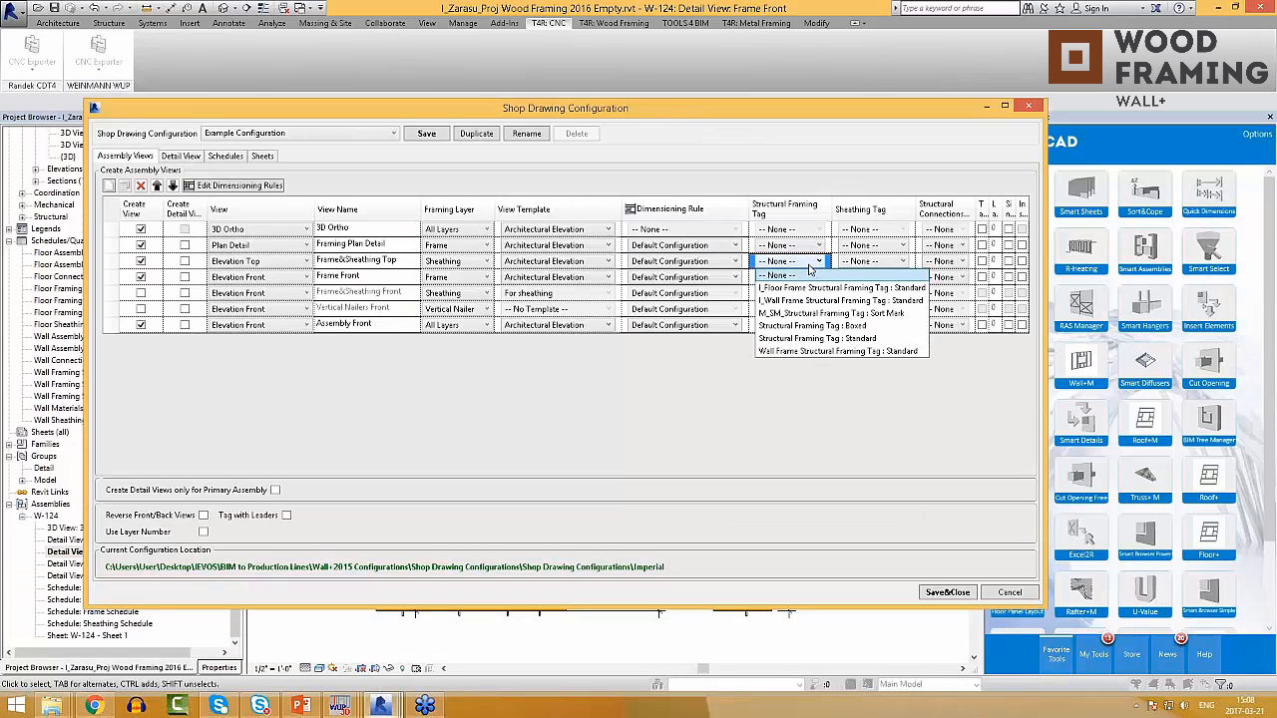
left_click(810, 269)
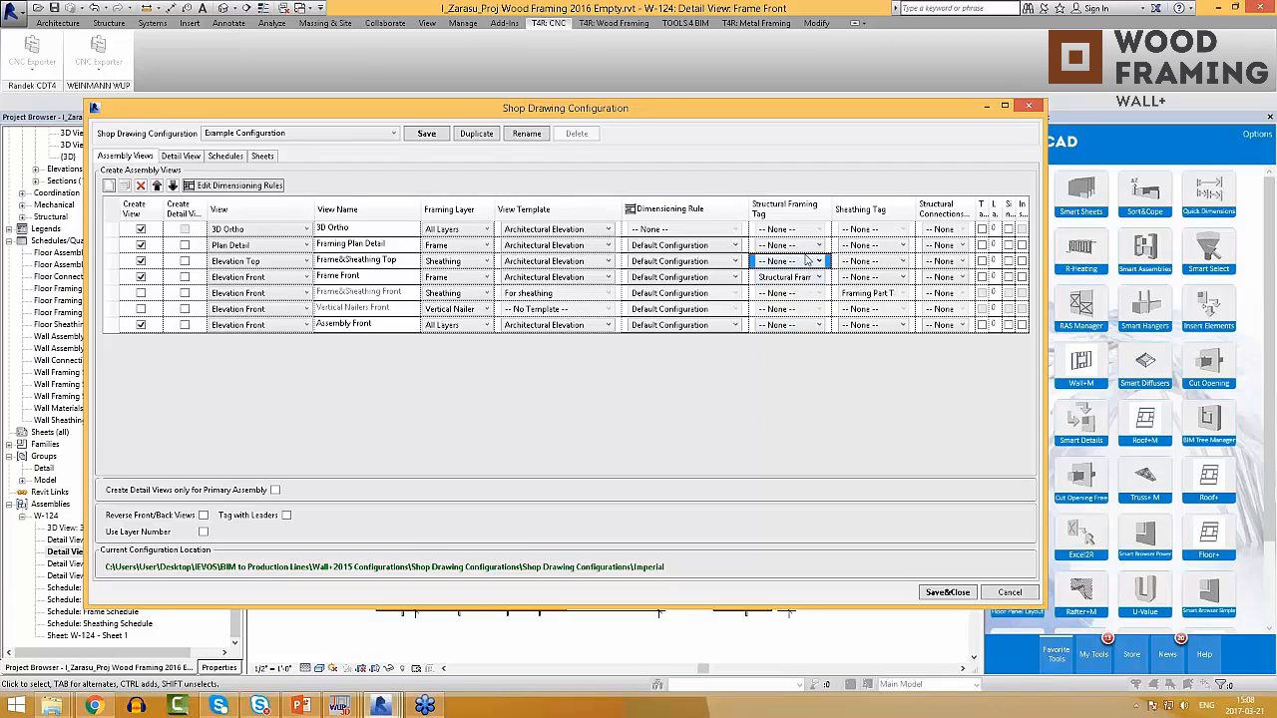
left_click(180, 156)
left_click(958, 596)
Step: Update the W-124 frame assembly and sort its structural framing by mark
left_click(892, 181)
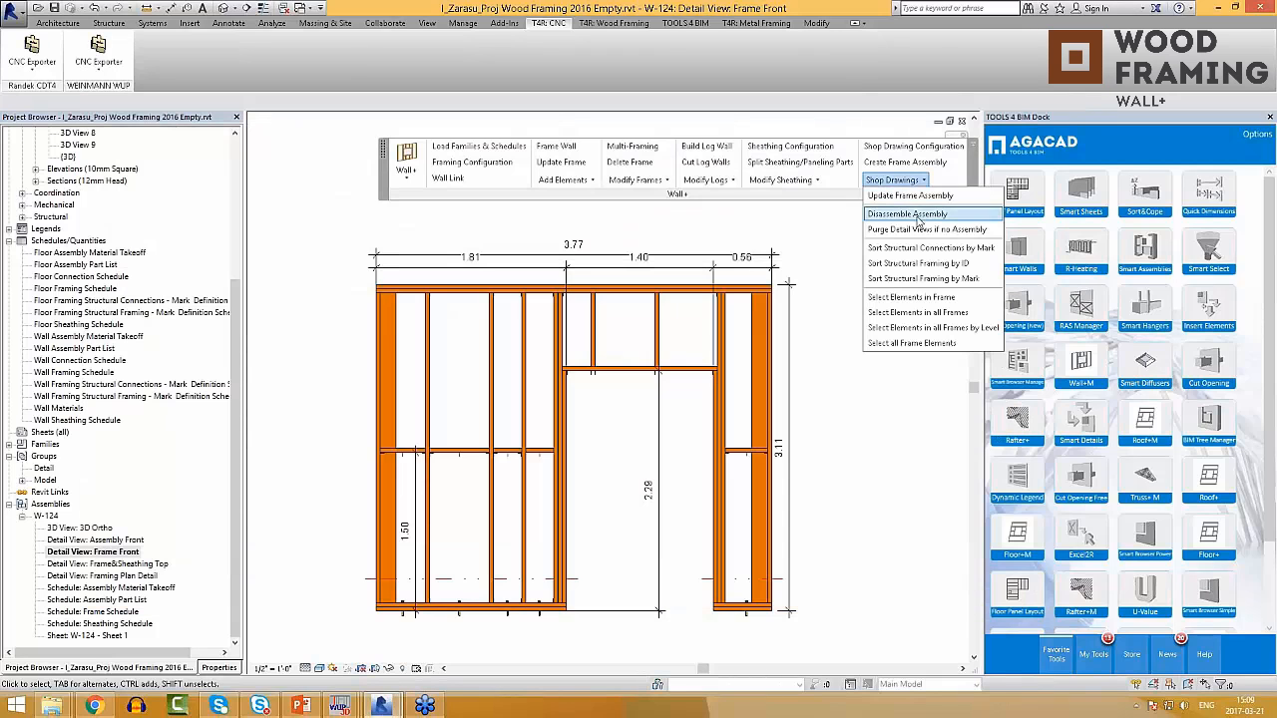
left_click(912, 197)
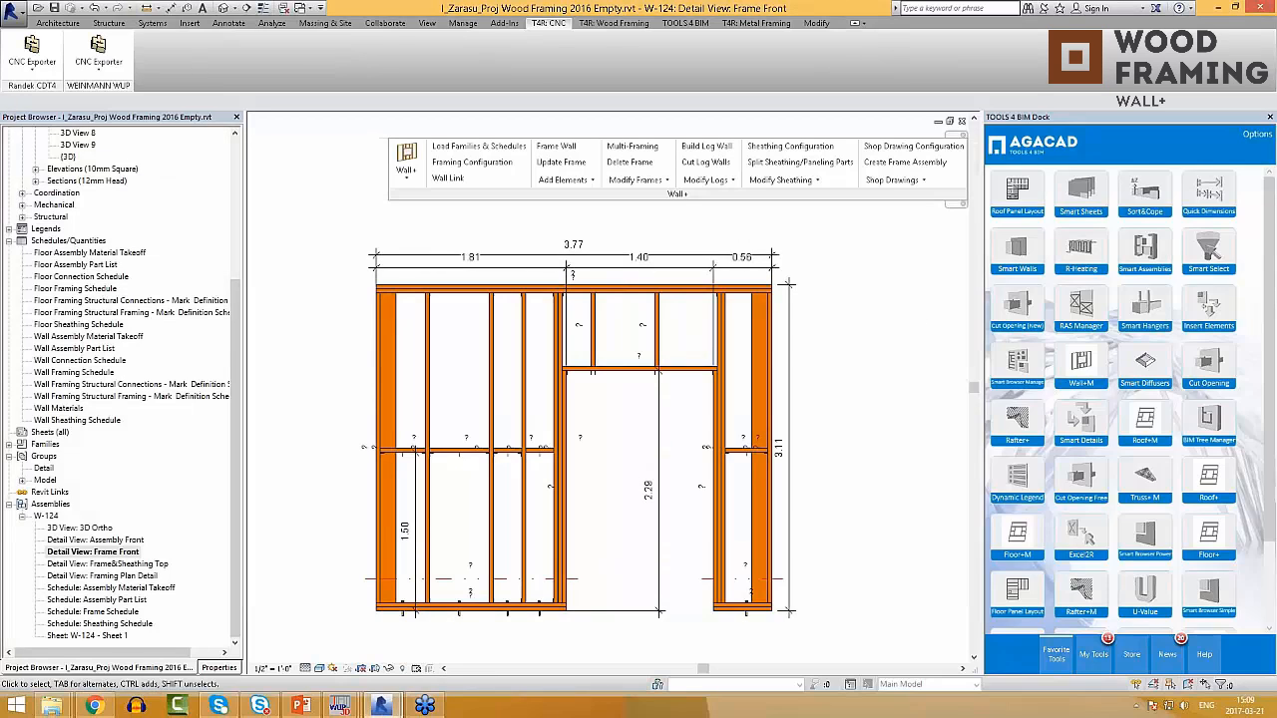
left_click(906, 183)
left_click(926, 281)
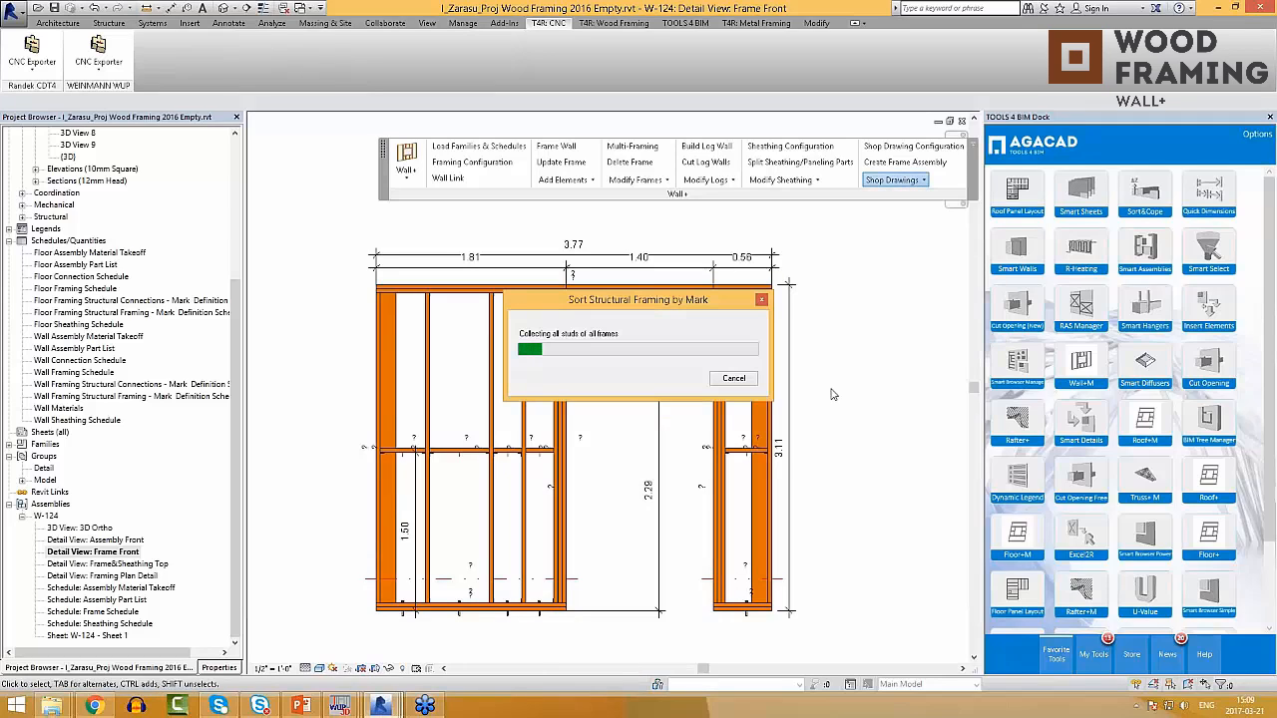
left_click_drag(638, 303, 786, 257)
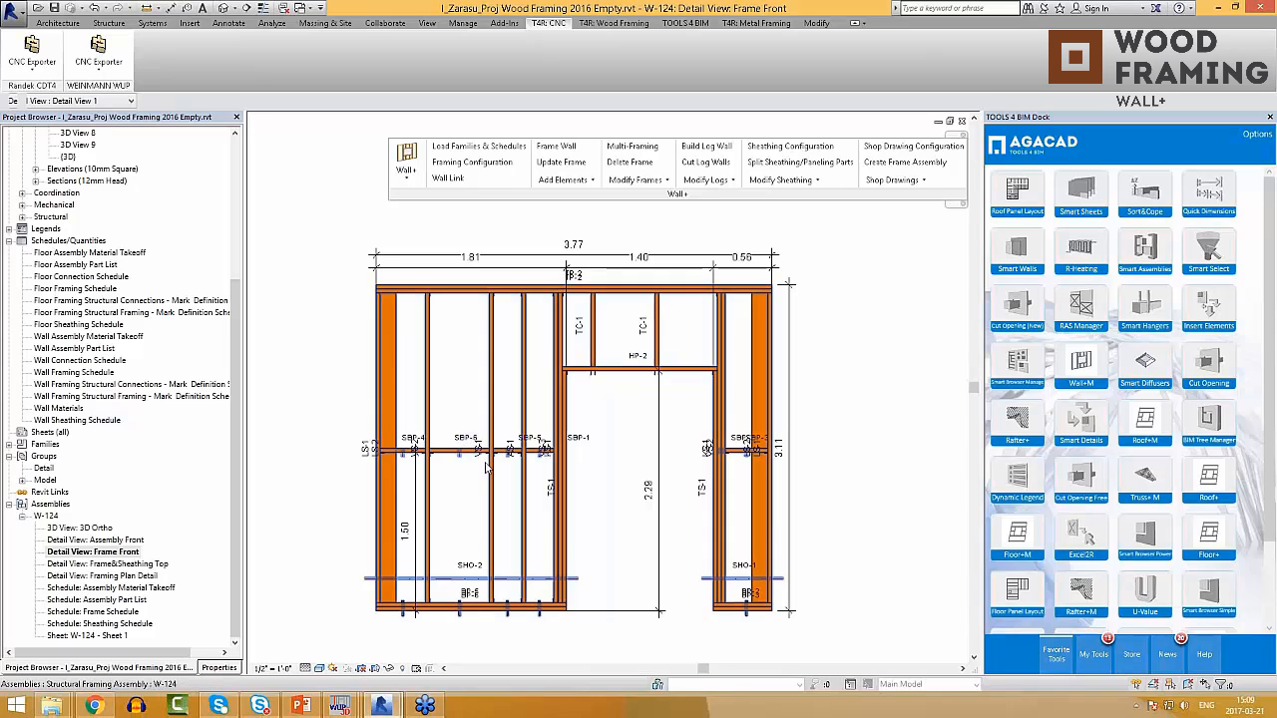
scroll(882, 518, "down", 1)
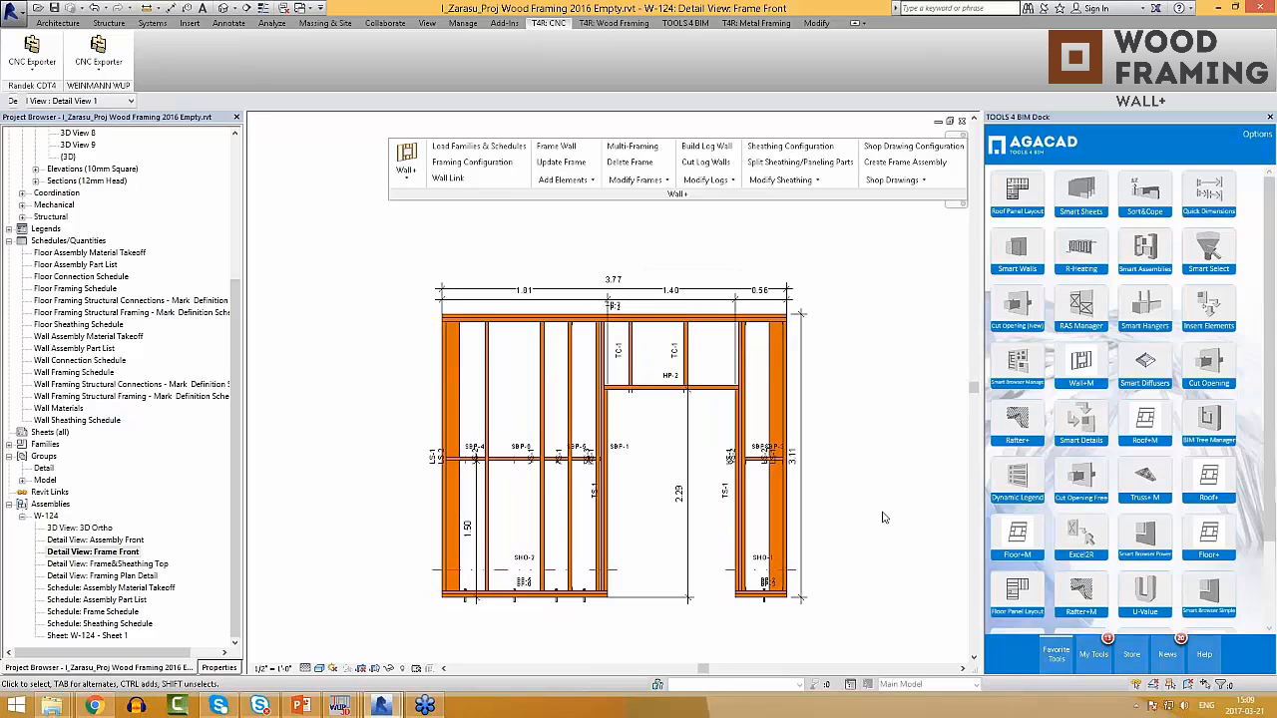
Step: Enable creation of the Vertical Nailers Front view, with the Secondary Frame framing layer and the Architectural Elevation view template
left_click(915, 182)
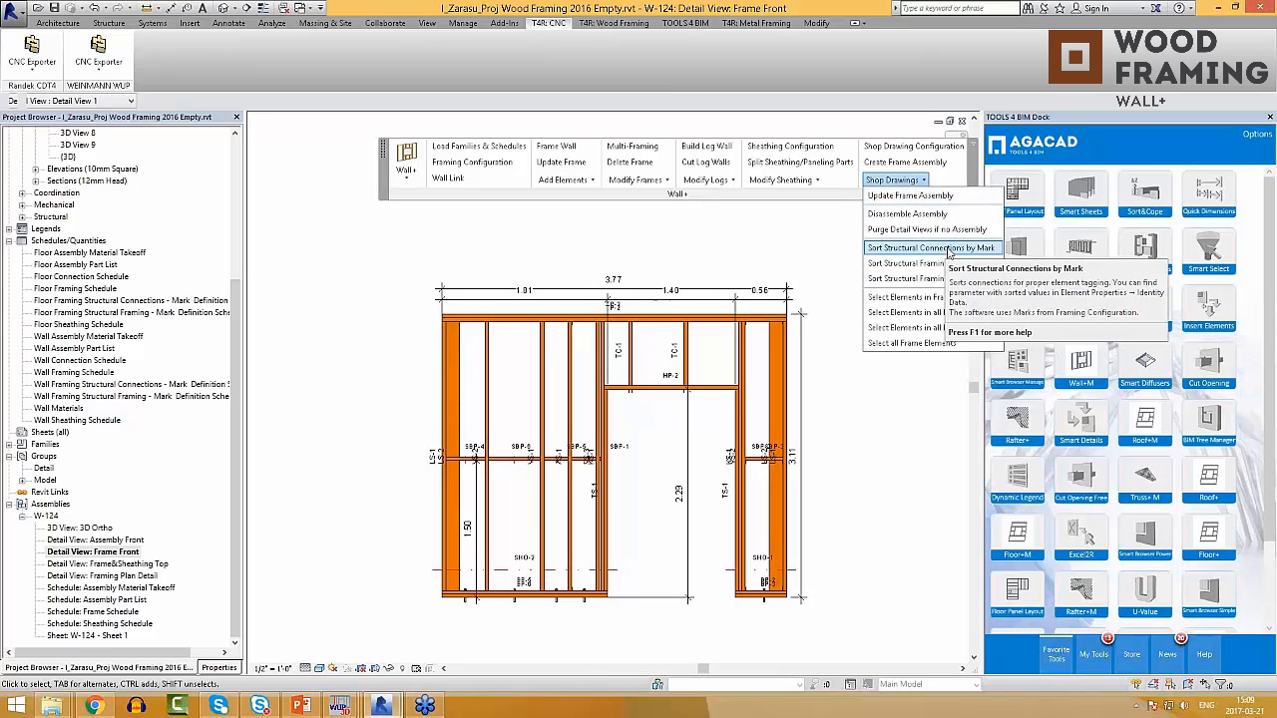
left_click(930, 150)
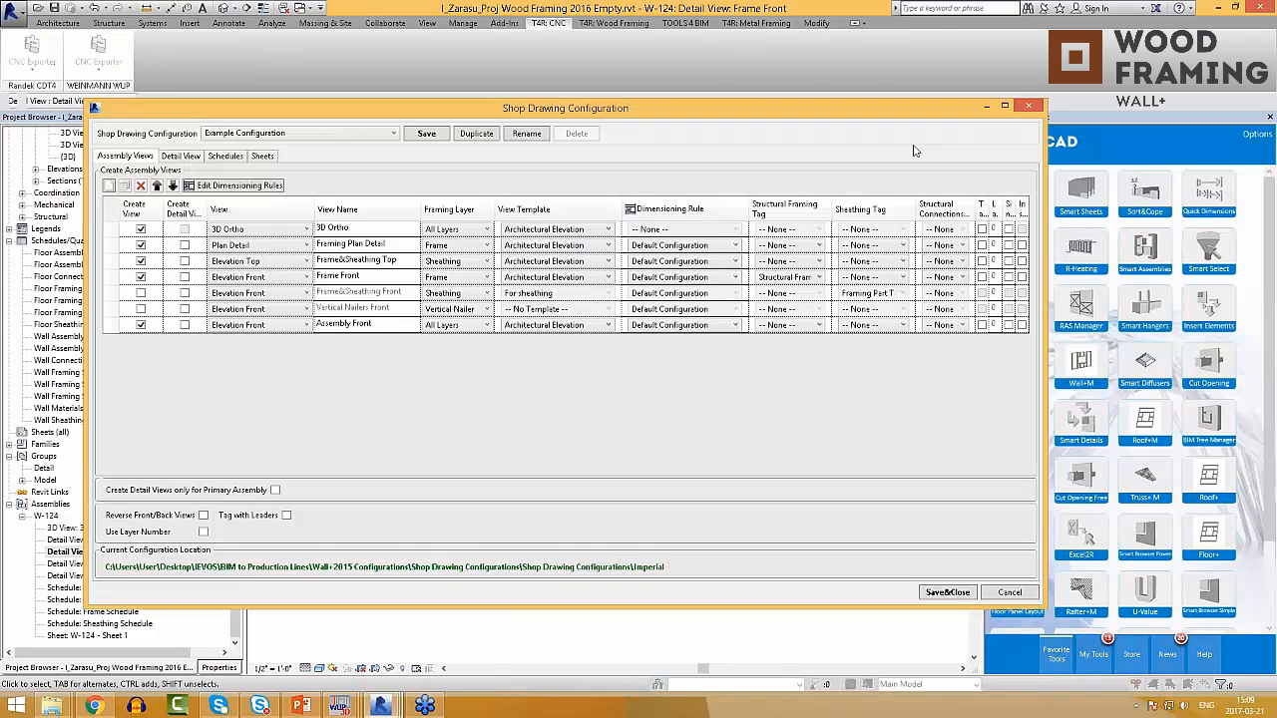
left_click(487, 309)
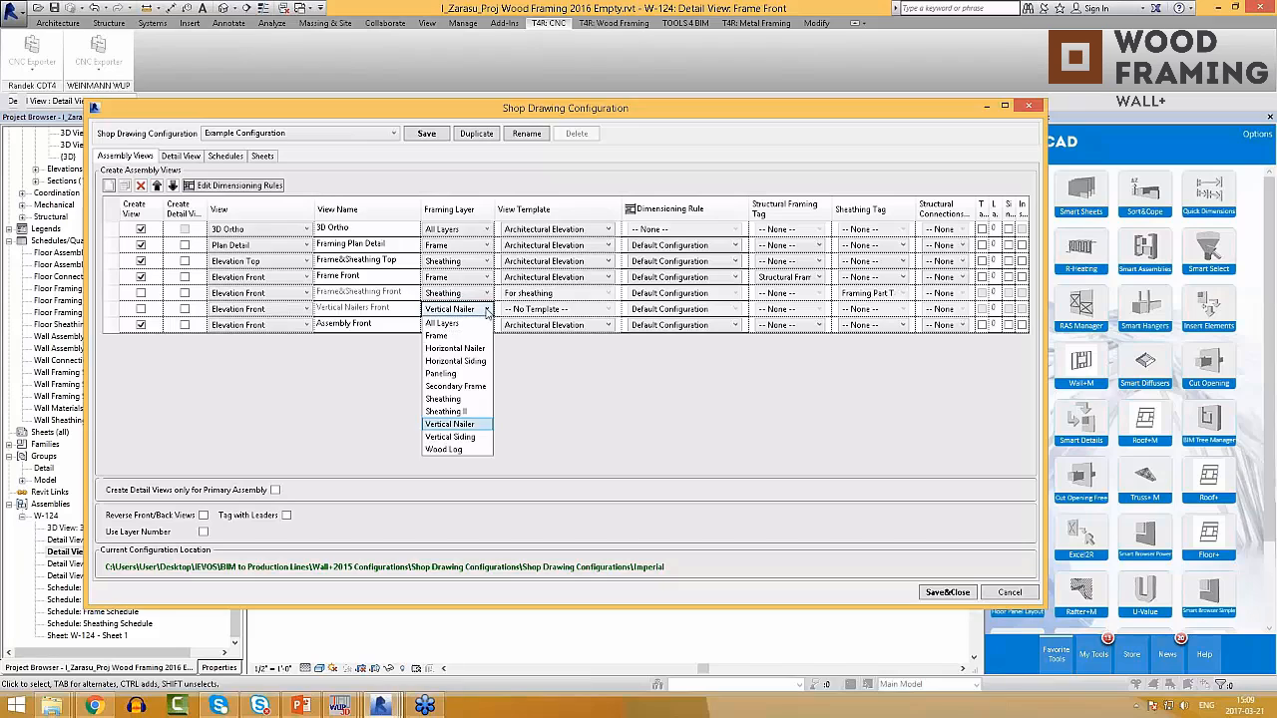
left_click(457, 386)
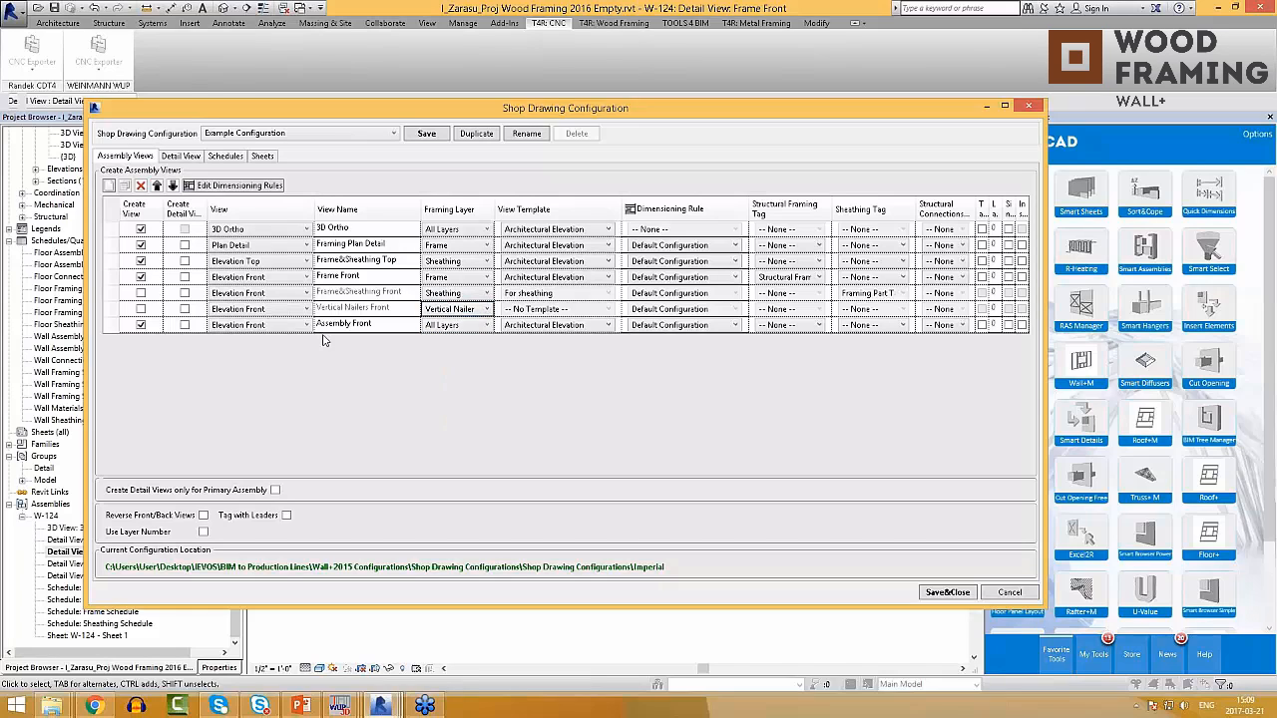
left_click(140, 309)
left_click(140, 309)
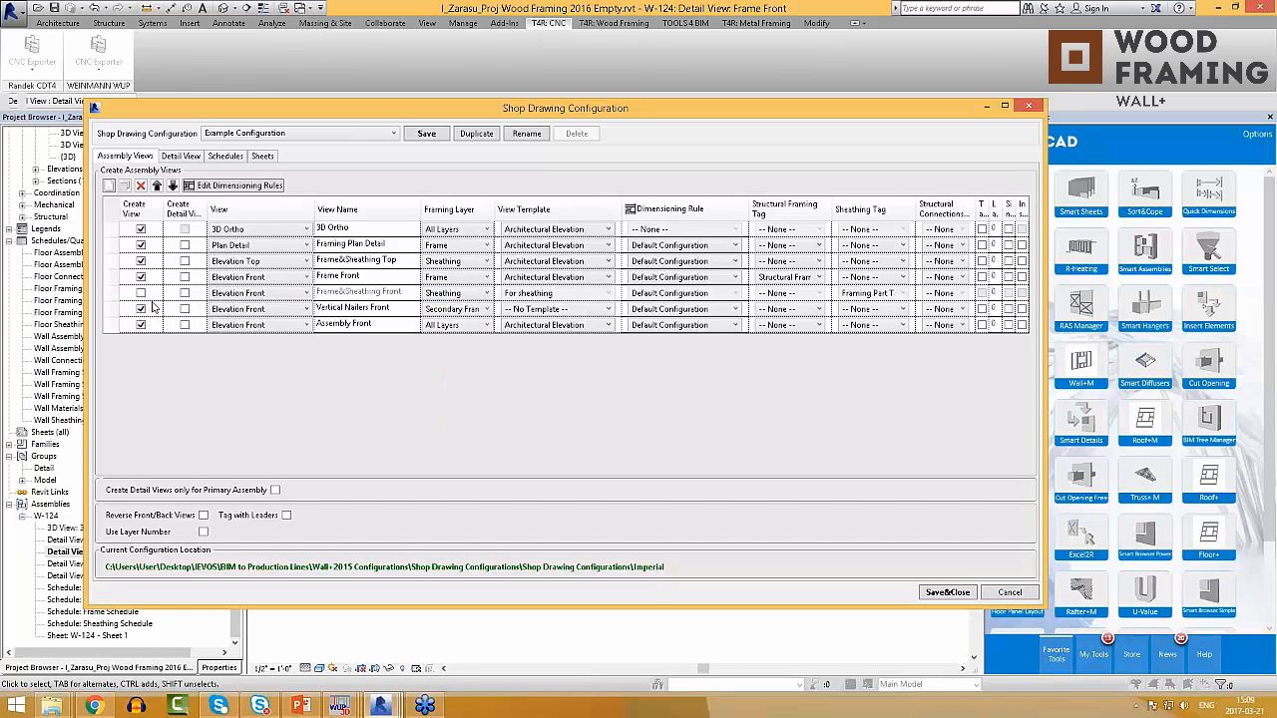
left_click(588, 311)
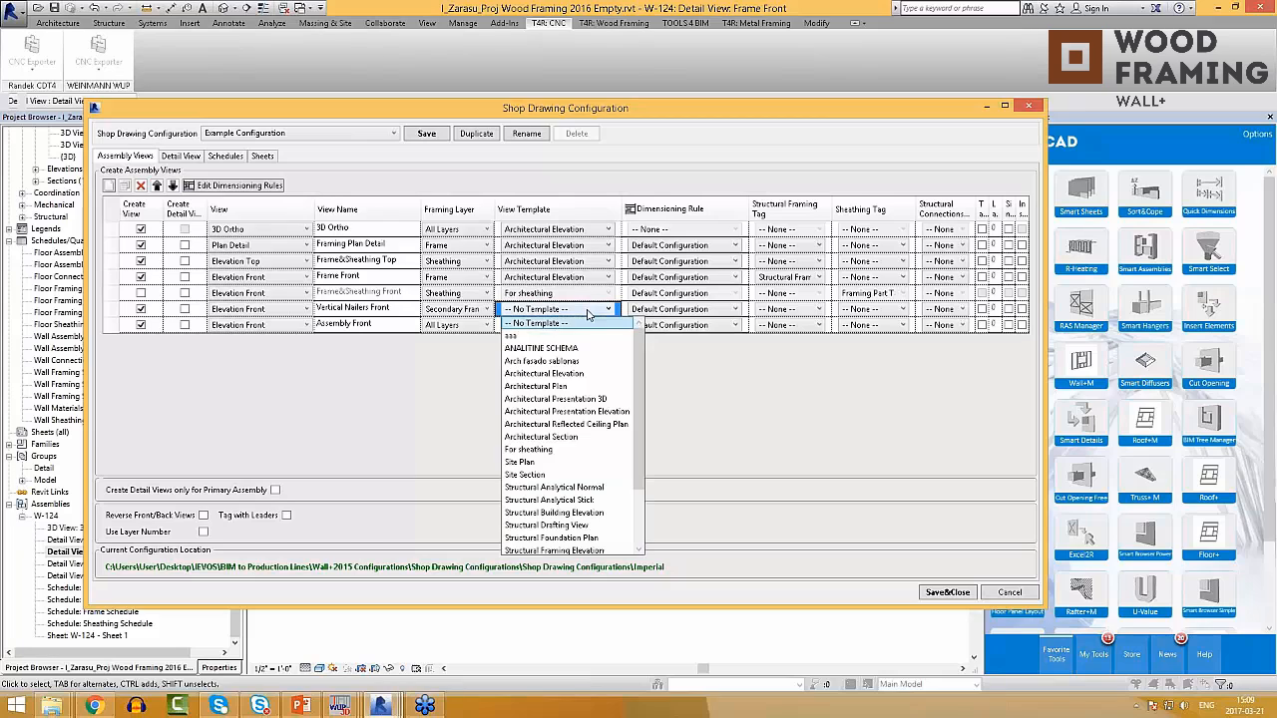
left_click(569, 374)
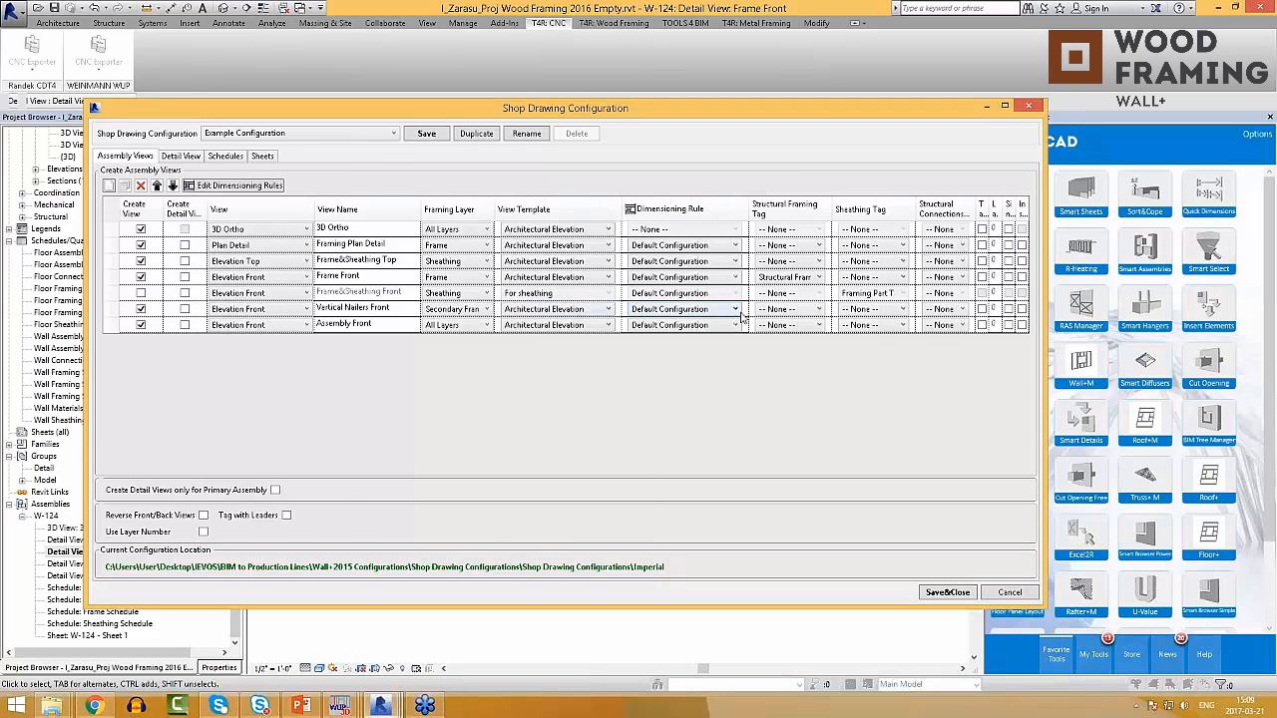
Step: Set the Vertical Nailers Front view's structural framing tag to Structural Framing Tag : Standard, and save and close the shop drawing configuration
left_click(810, 311)
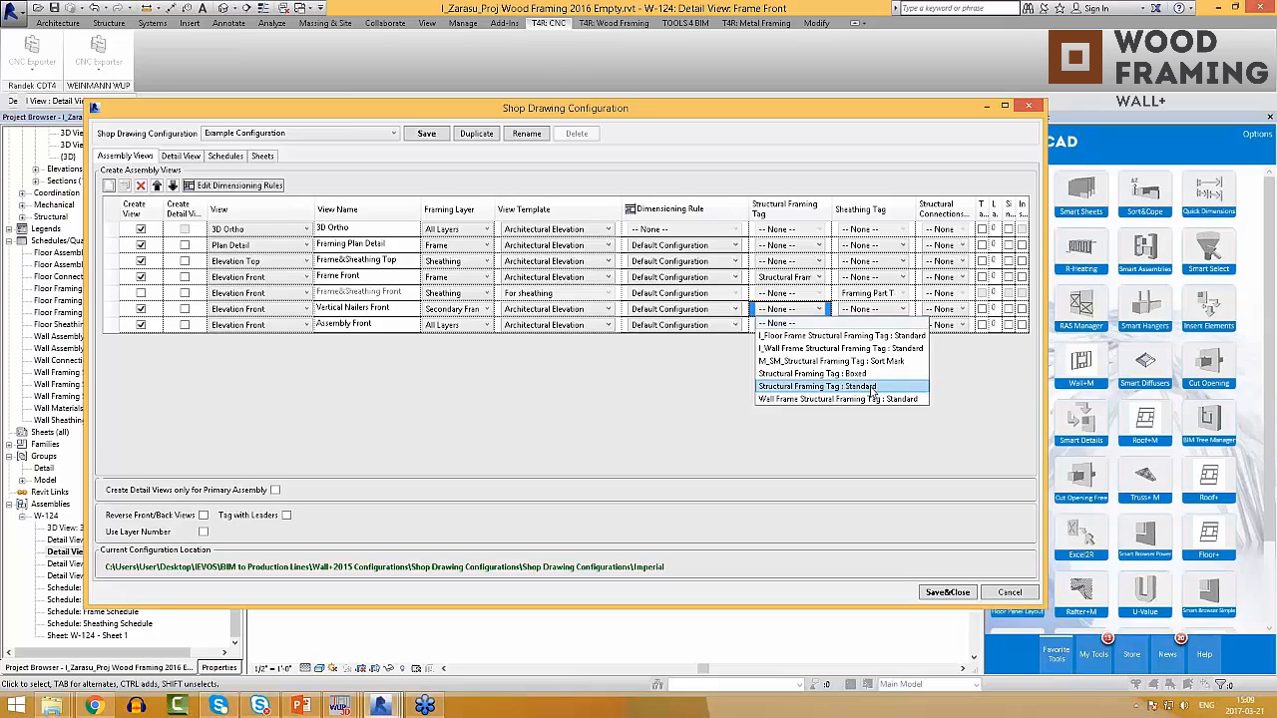
left_click(817, 387)
left_click(947, 592)
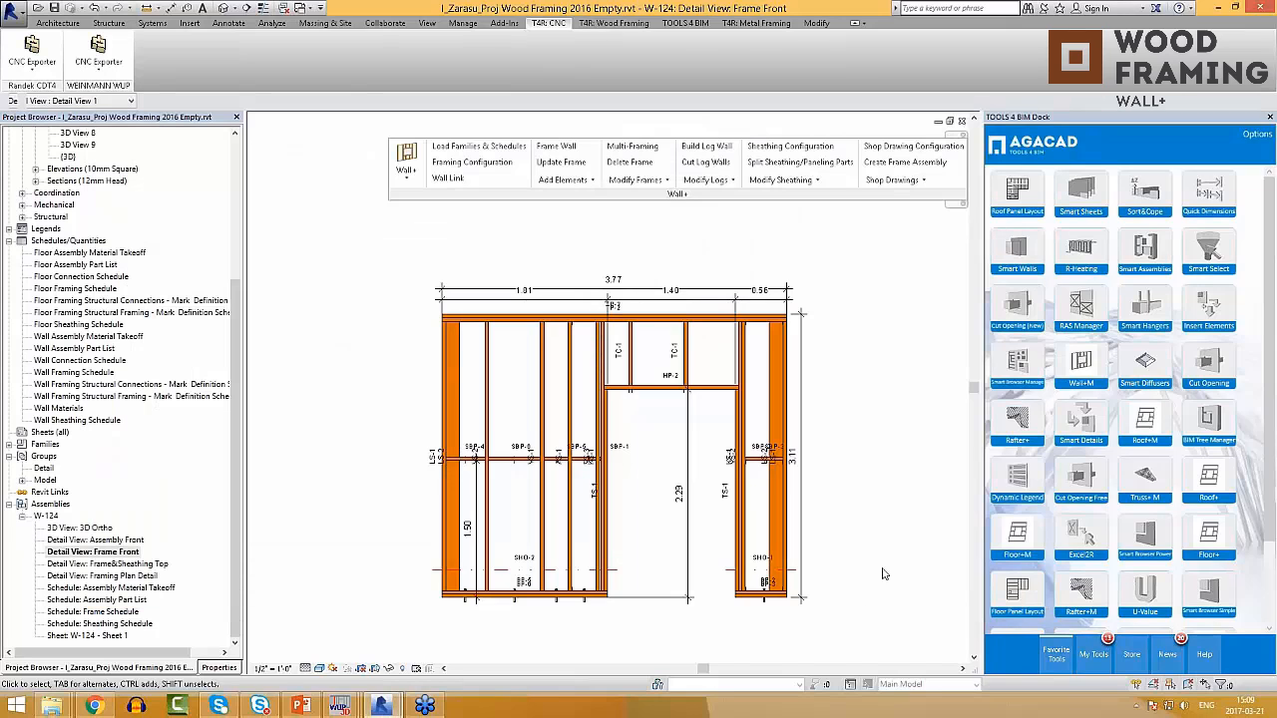
Step: Update the W-124 frame assembly and return to its Frame Front view in the I_Zarasu_Proj Wood Framing project
left_click(893, 180)
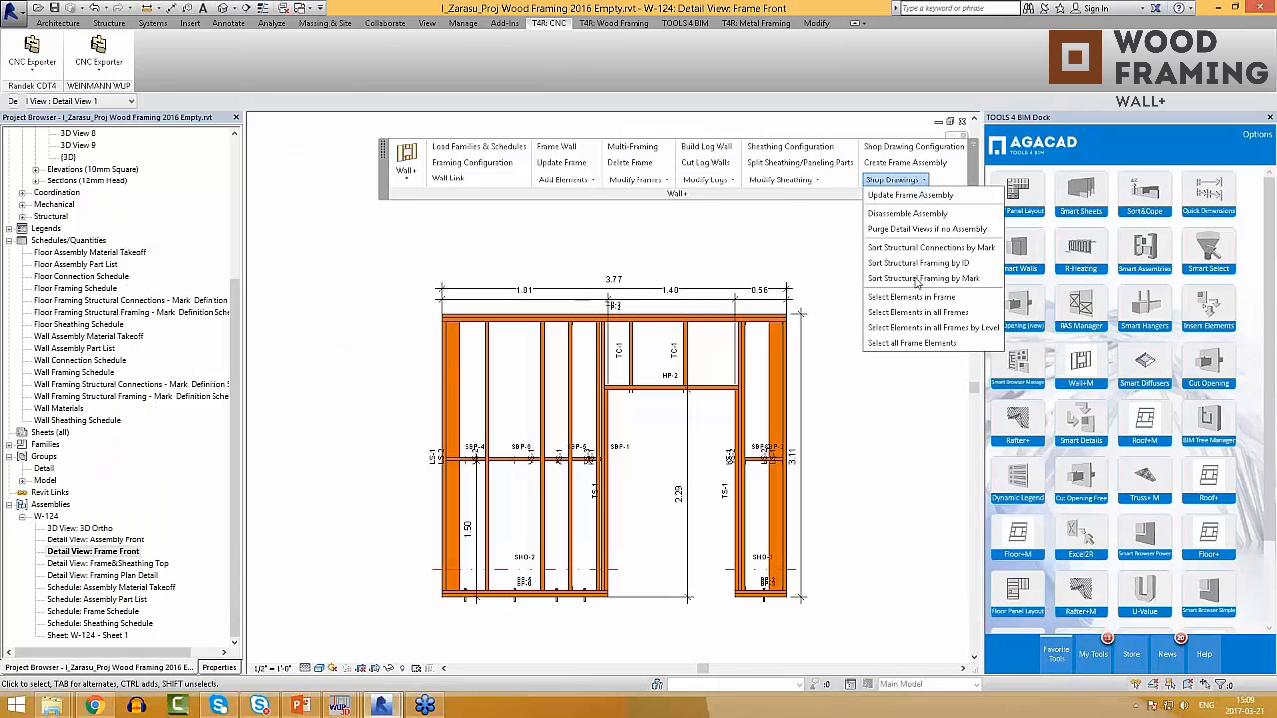
left_click(908, 195)
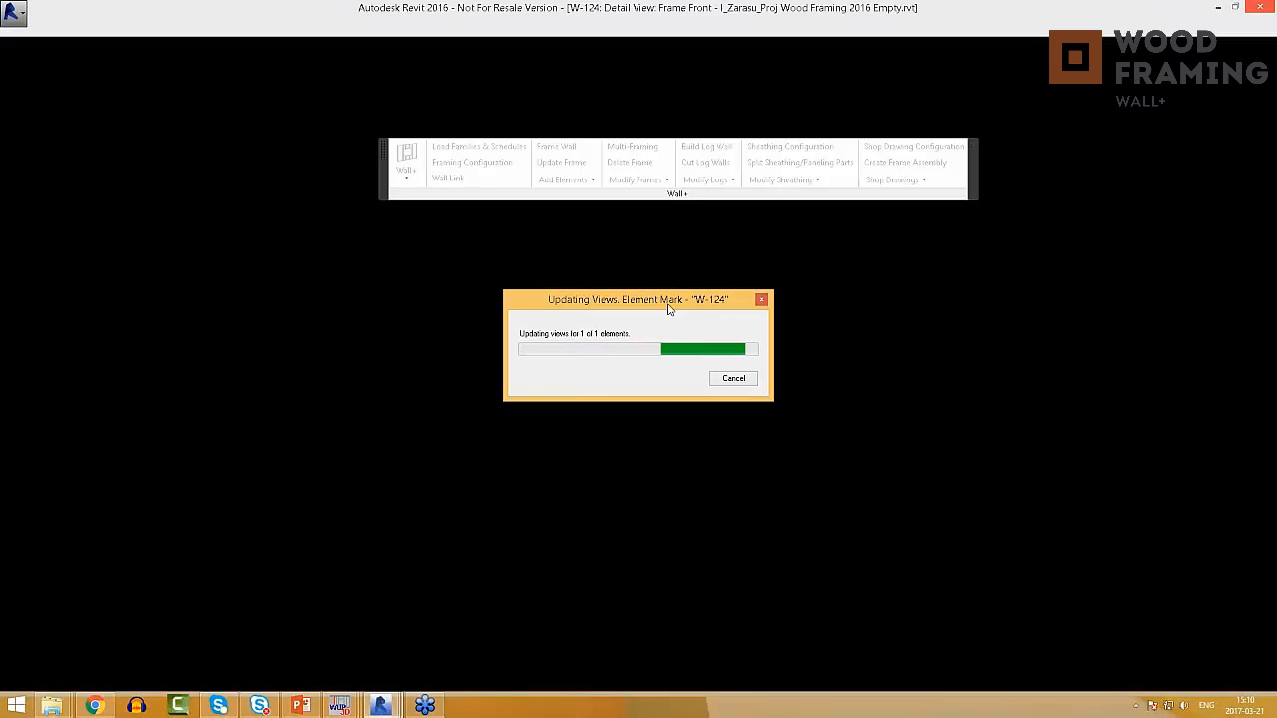
left_click_drag(669, 309, 825, 264)
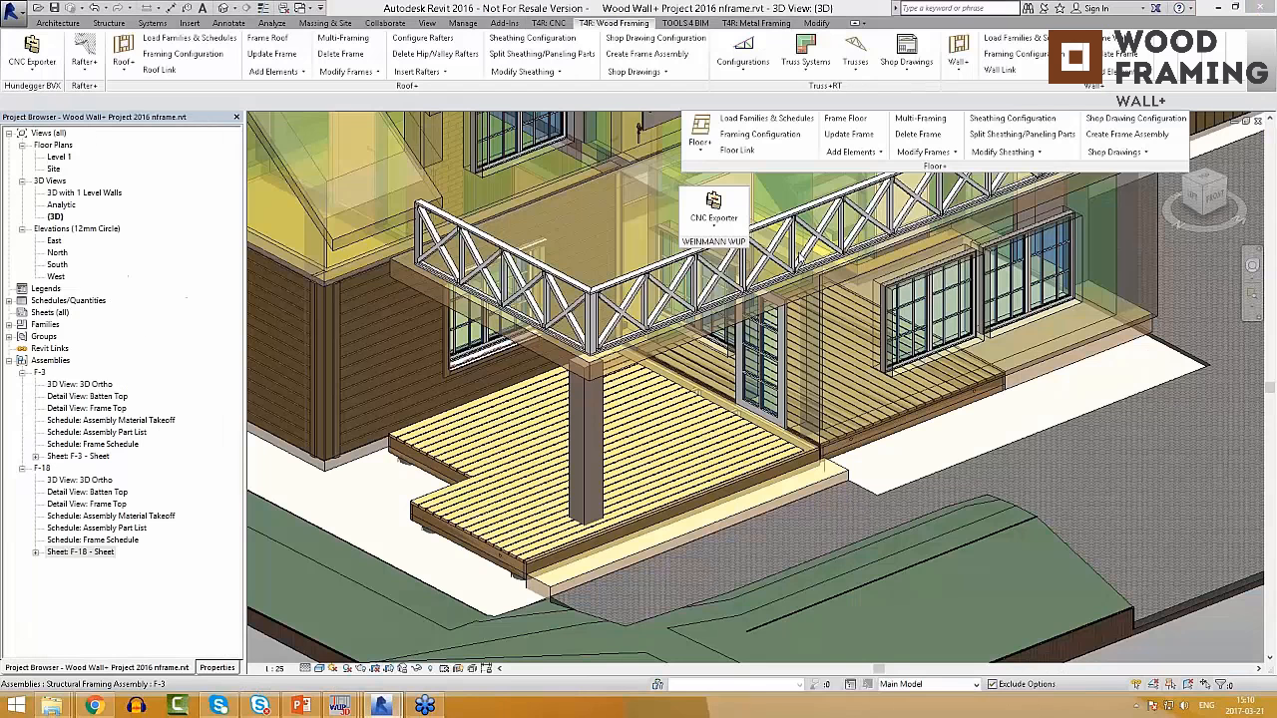
mouse_move(380, 706)
left_click(308, 628)
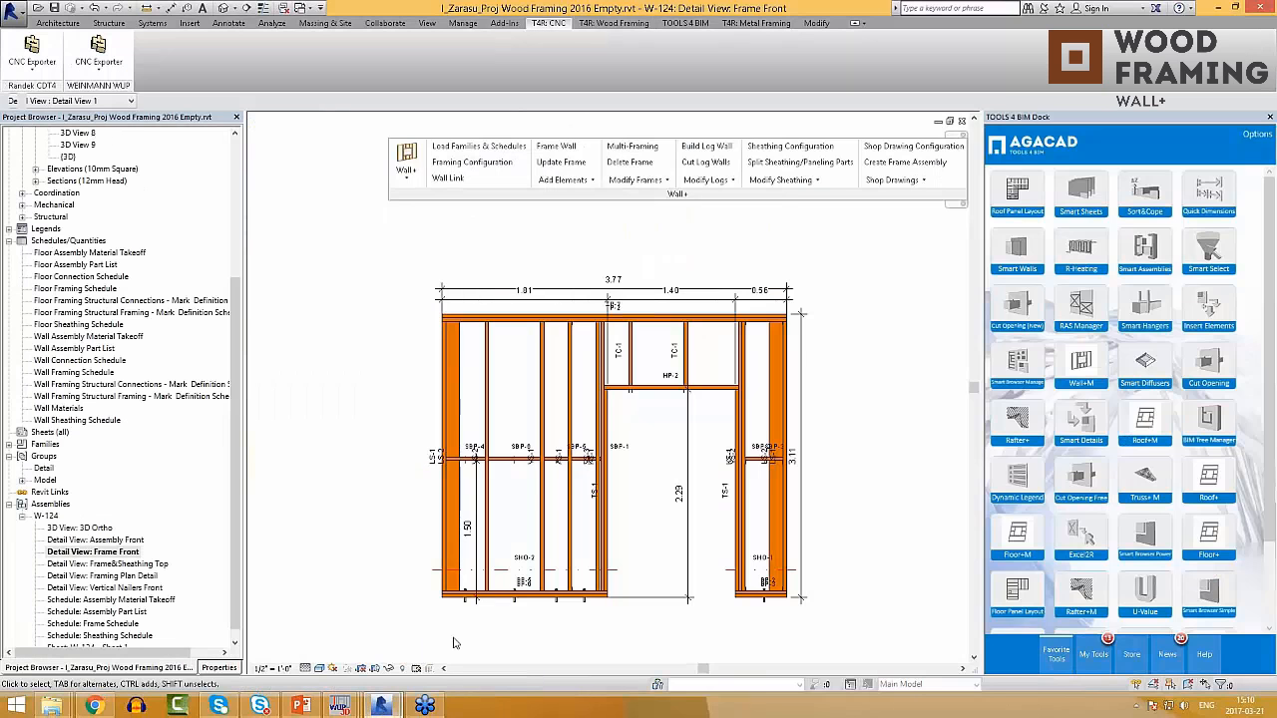
Step: Open assembly W-124's Vertical Nailers Front detail view and examine its framing, dimensions and tags
left_click(163, 565)
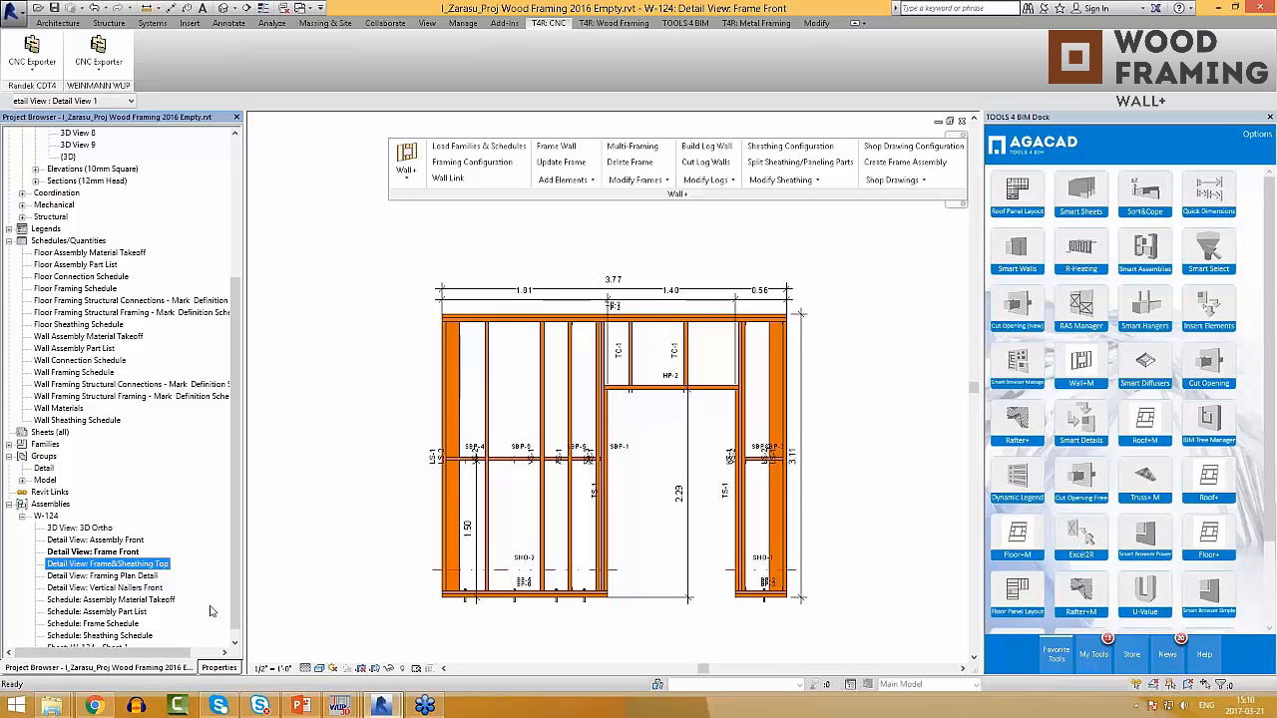
scroll(197, 632, "down", 1)
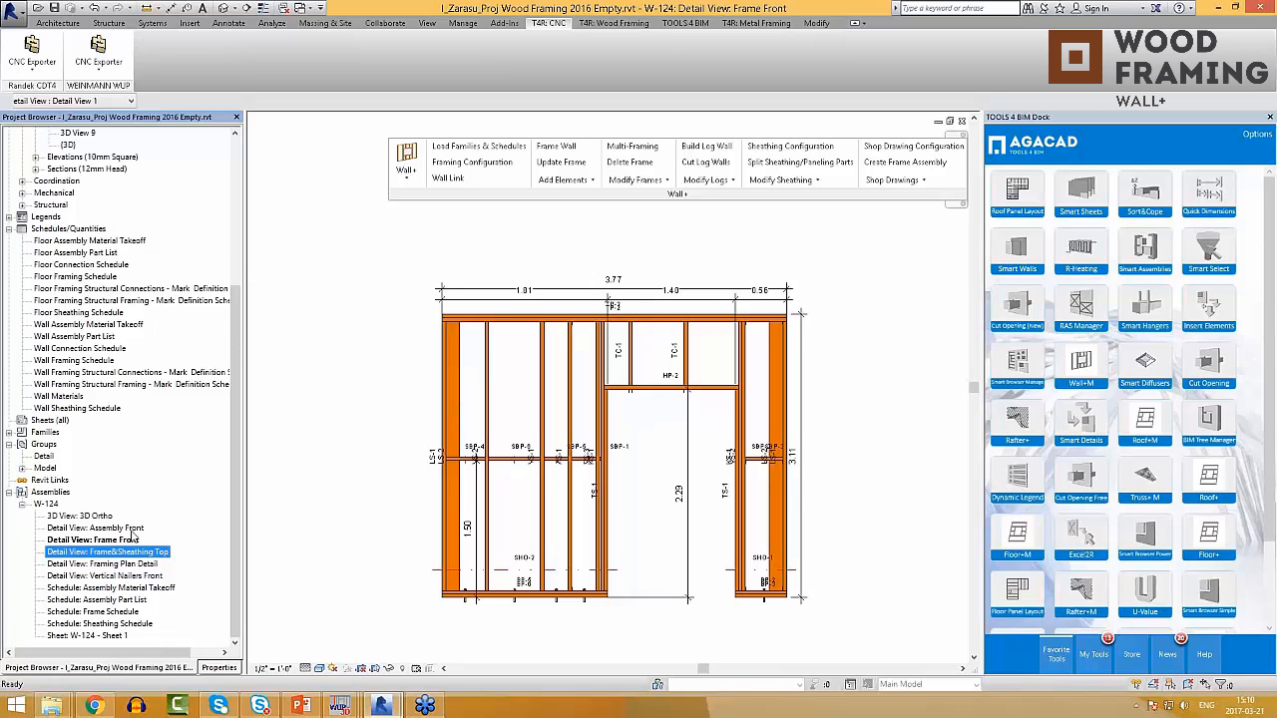
left_click(132, 528)
left_click(137, 552)
left_click(138, 563)
left_click(138, 577)
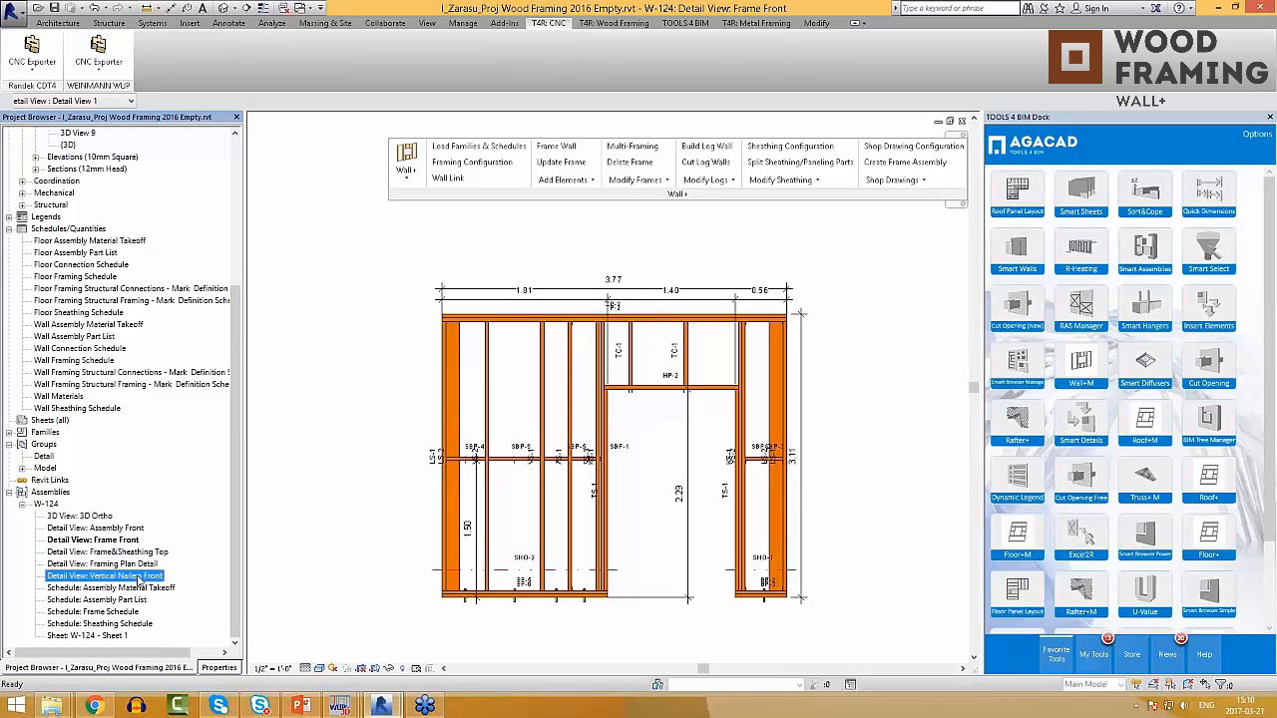
double_click(139, 577)
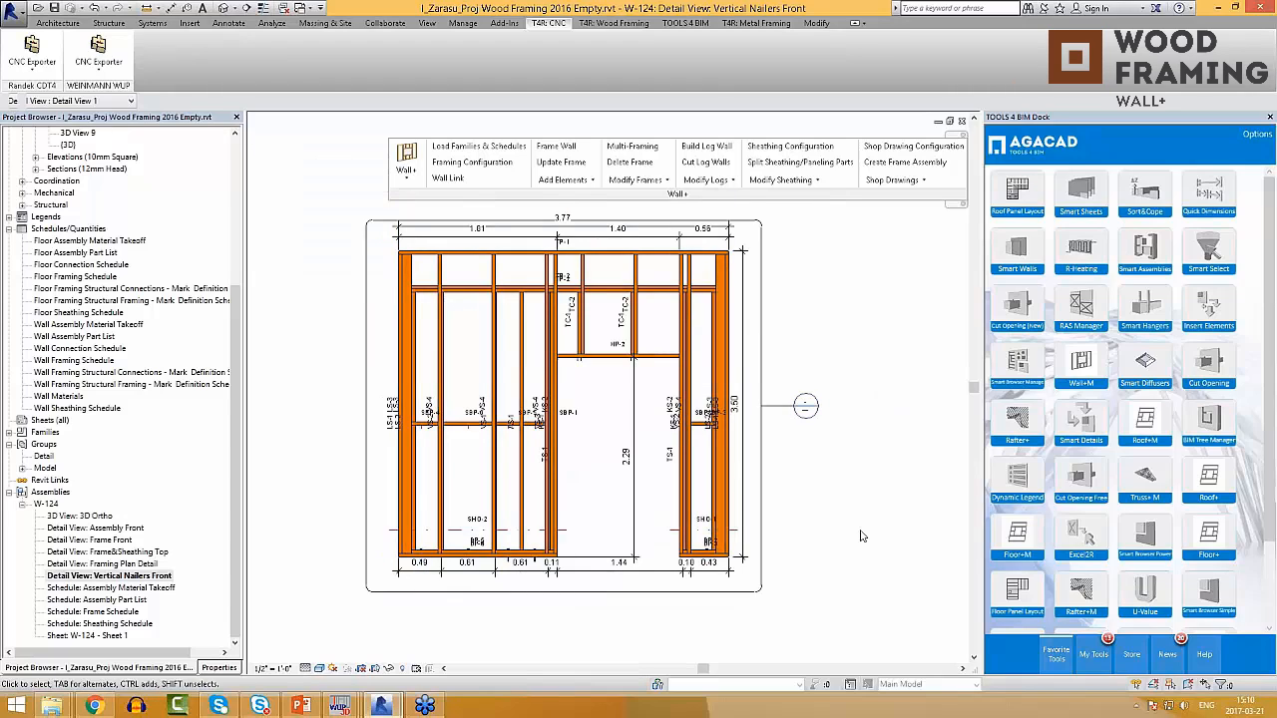
scroll(858, 536, "down", 1)
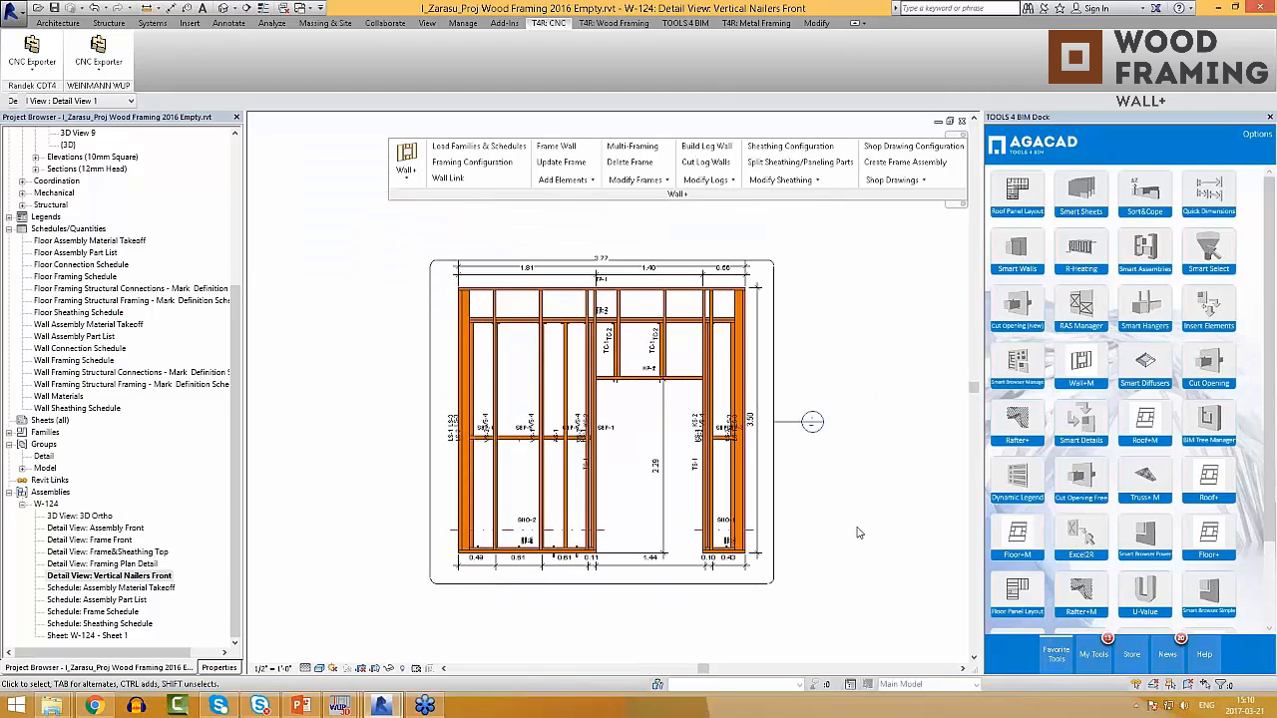
Step: Open assembly W-124's Assembly Part List schedule and review the listed framing members
double_click(98, 600)
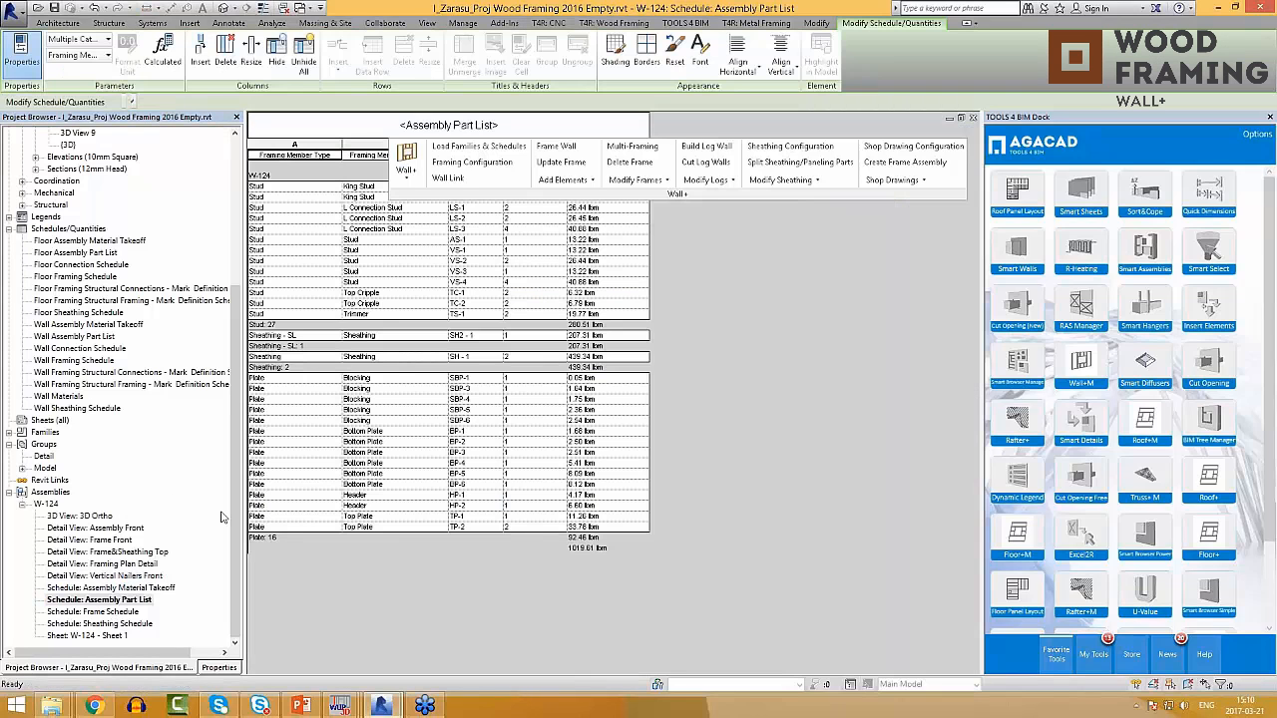
left_click(105, 600)
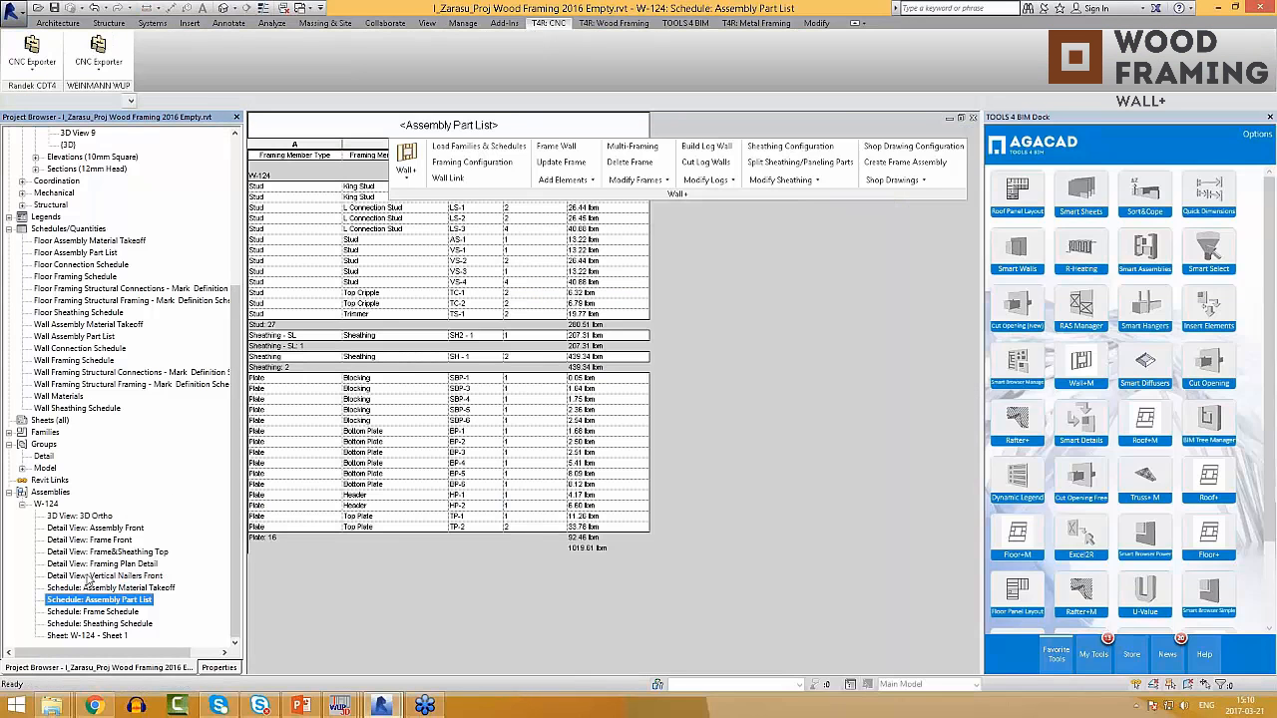
left_click(565, 586)
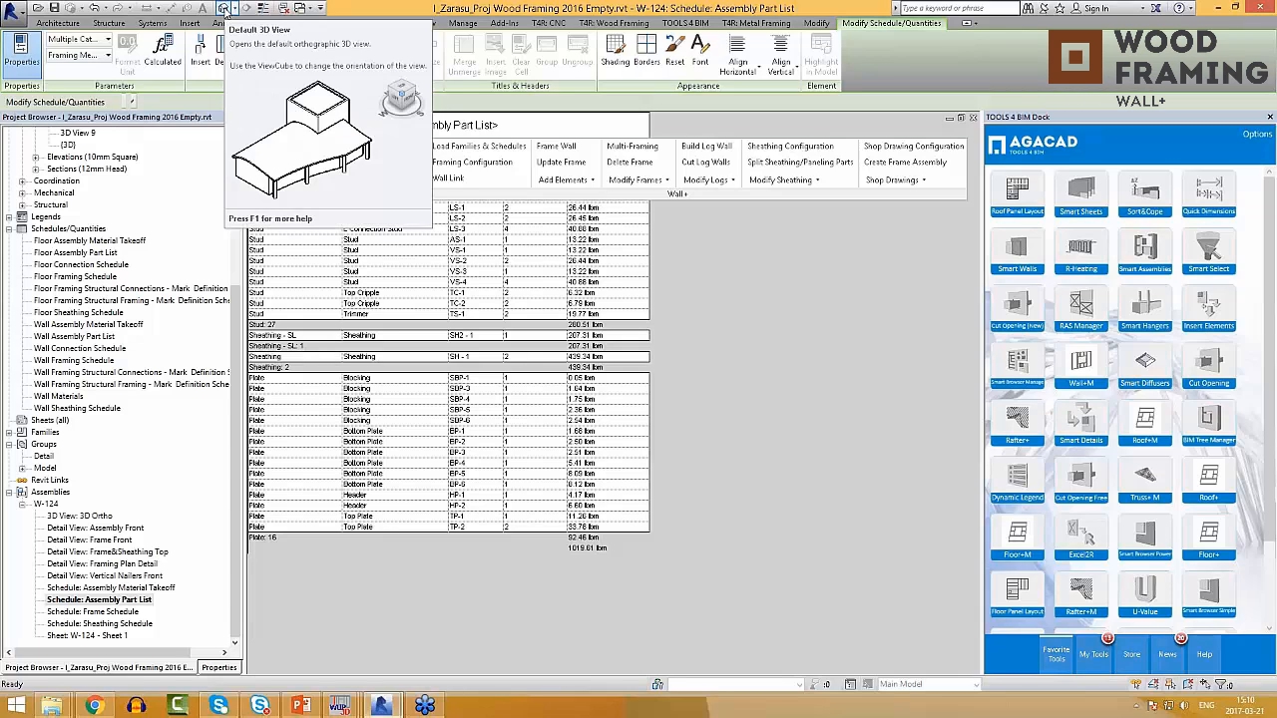
Step: Open W-124's Sheet 1 and place the 3D Ortho, Assembly Front and Frame Front views in a row along its upper part
double_click(99, 635)
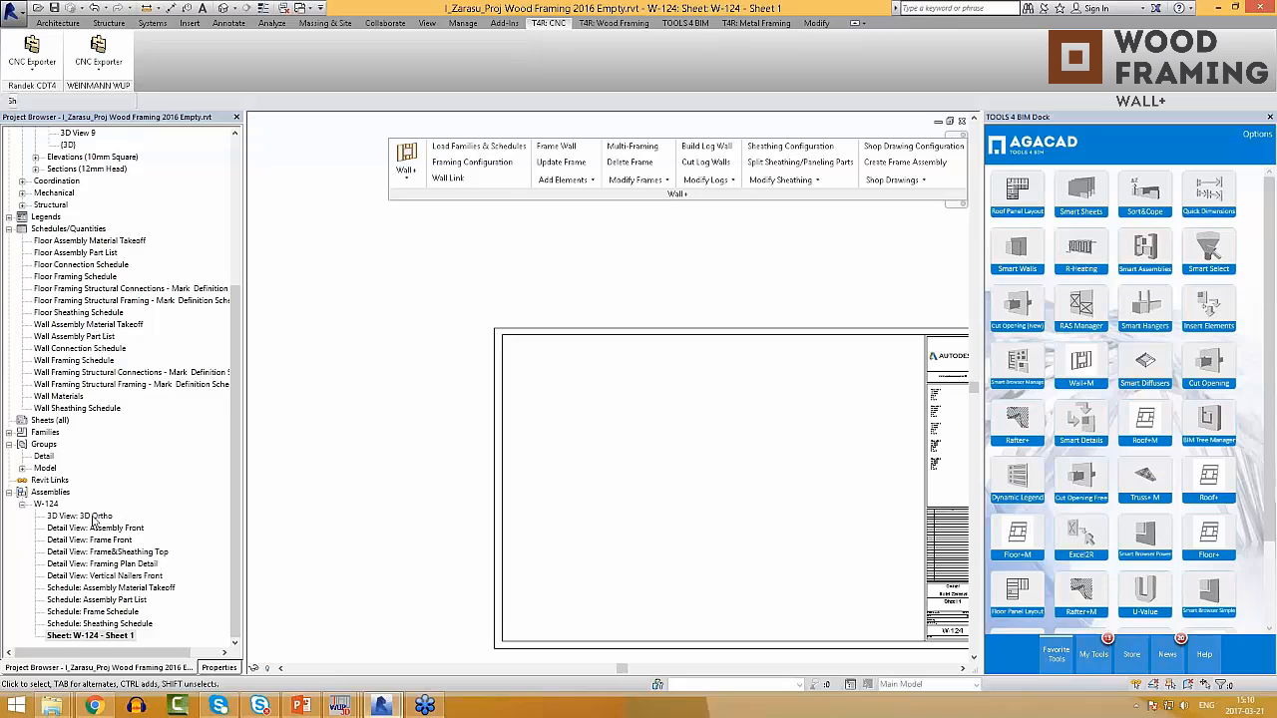
left_click_drag(92, 519, 567, 427)
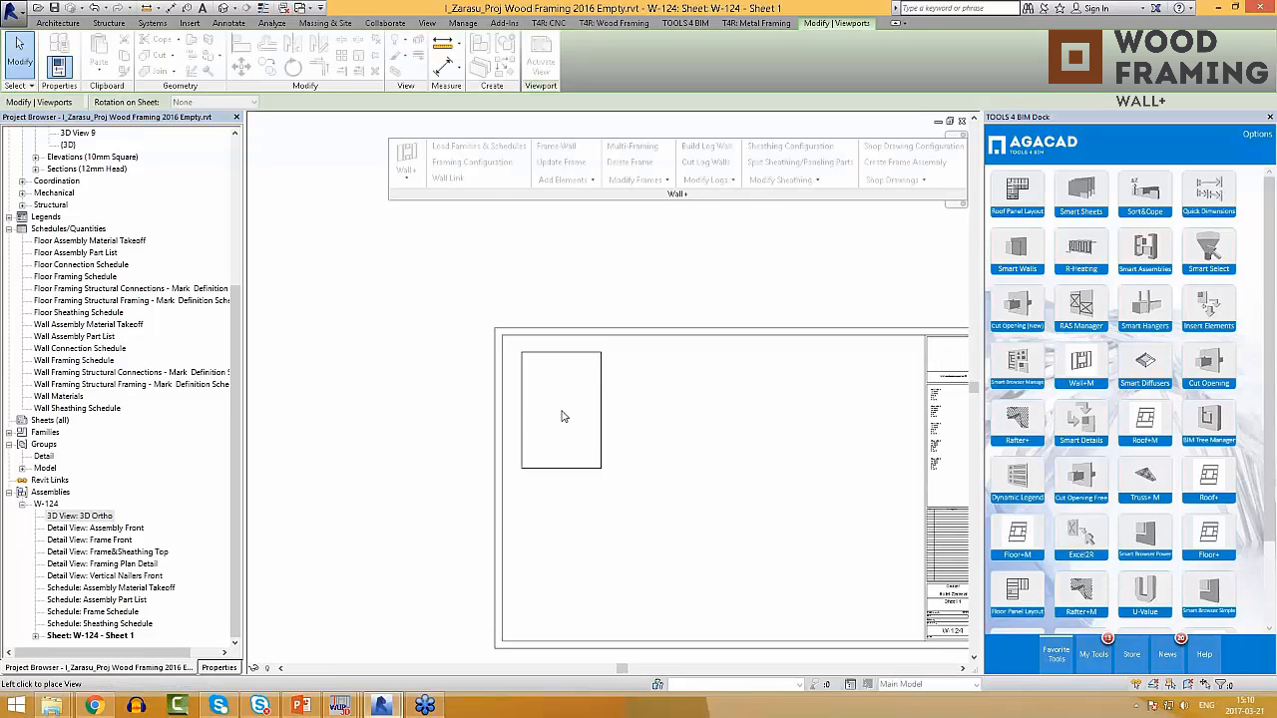
left_click(561, 416)
left_click(125, 530)
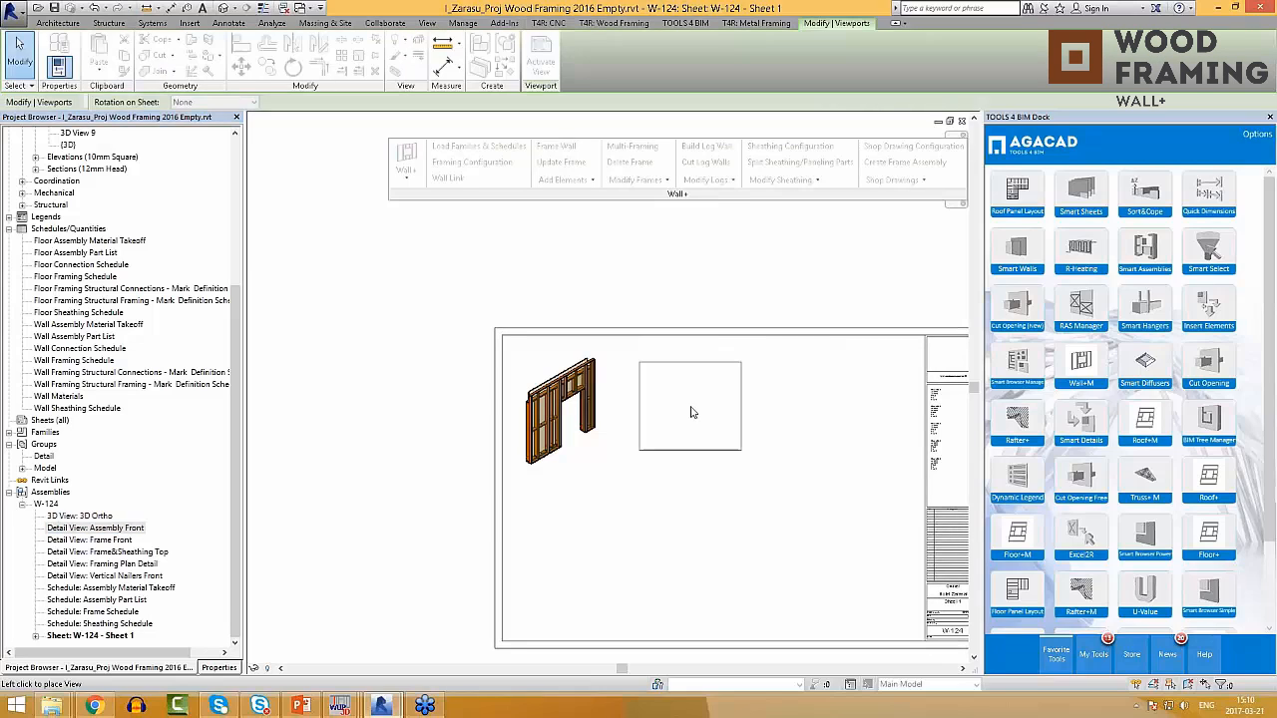
left_click(692, 413)
left_click_drag(92, 540, 851, 421)
left_click(838, 409)
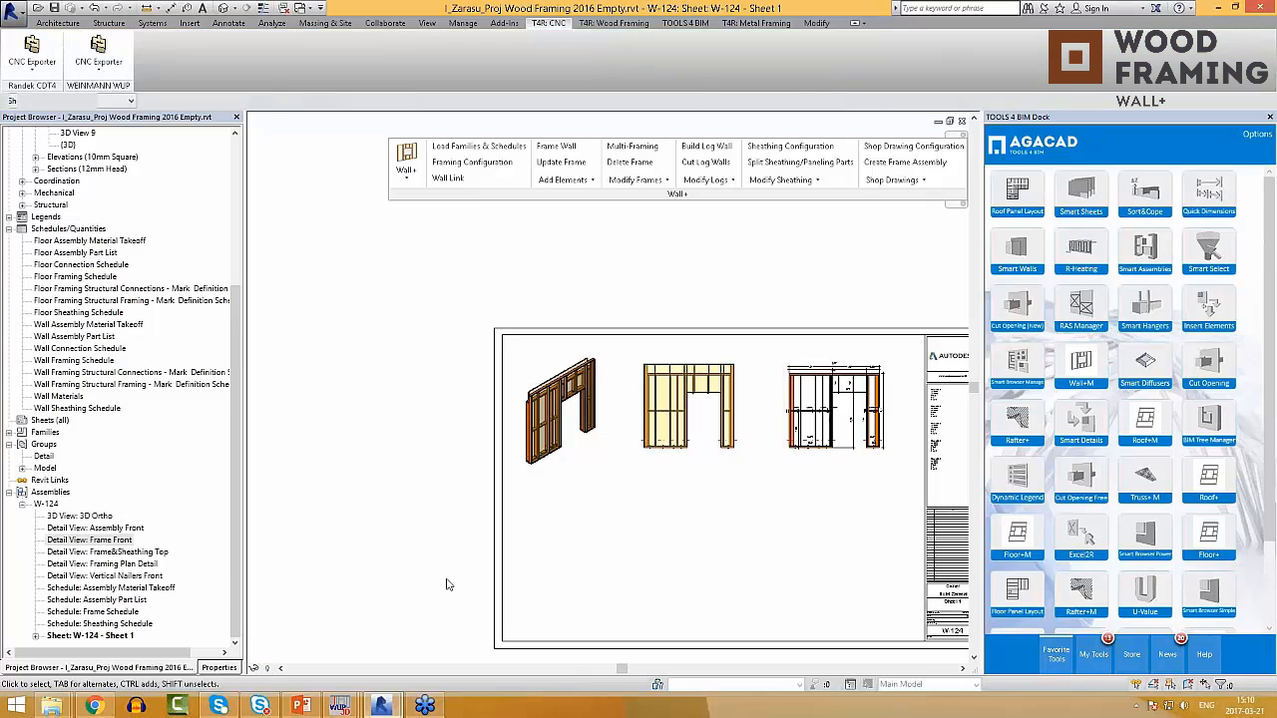
Step: Place W-124's Assembly Part List and Frame Schedule side by side on Sheet 1, below the Assembly Front and Frame Front views
left_click(144, 555)
left_click(104, 600)
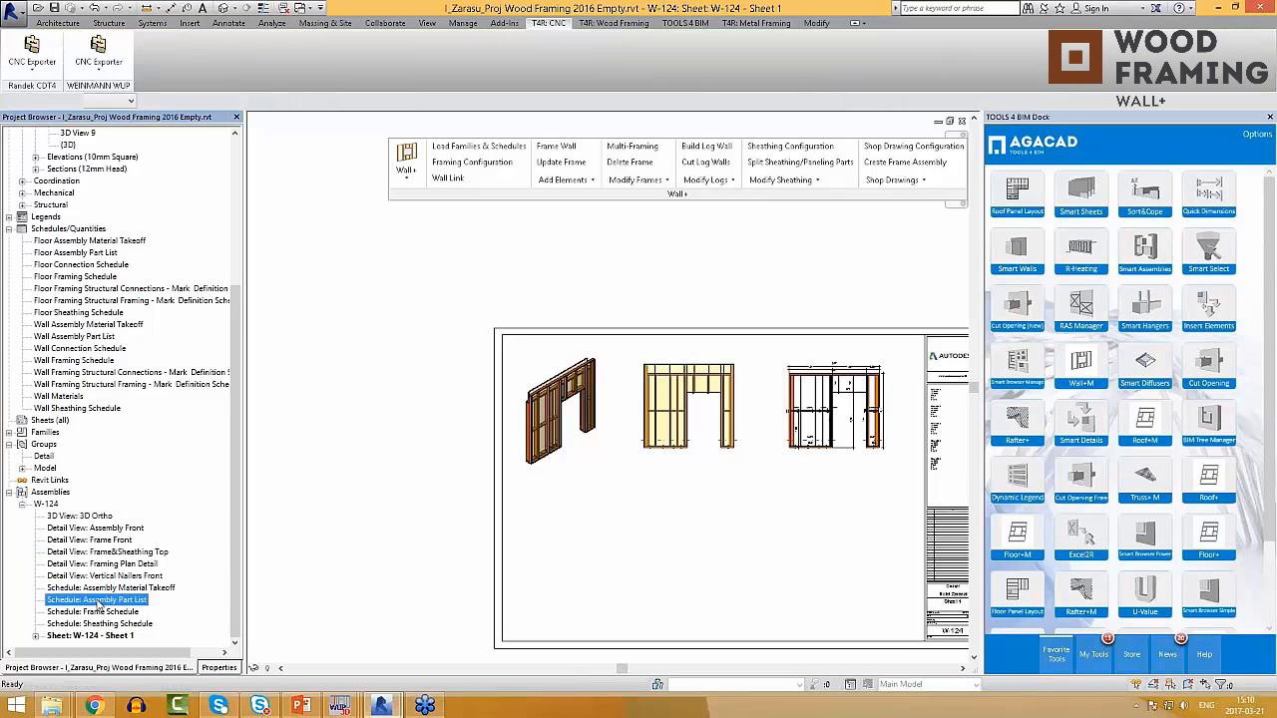
left_click_drag(100, 606, 640, 541)
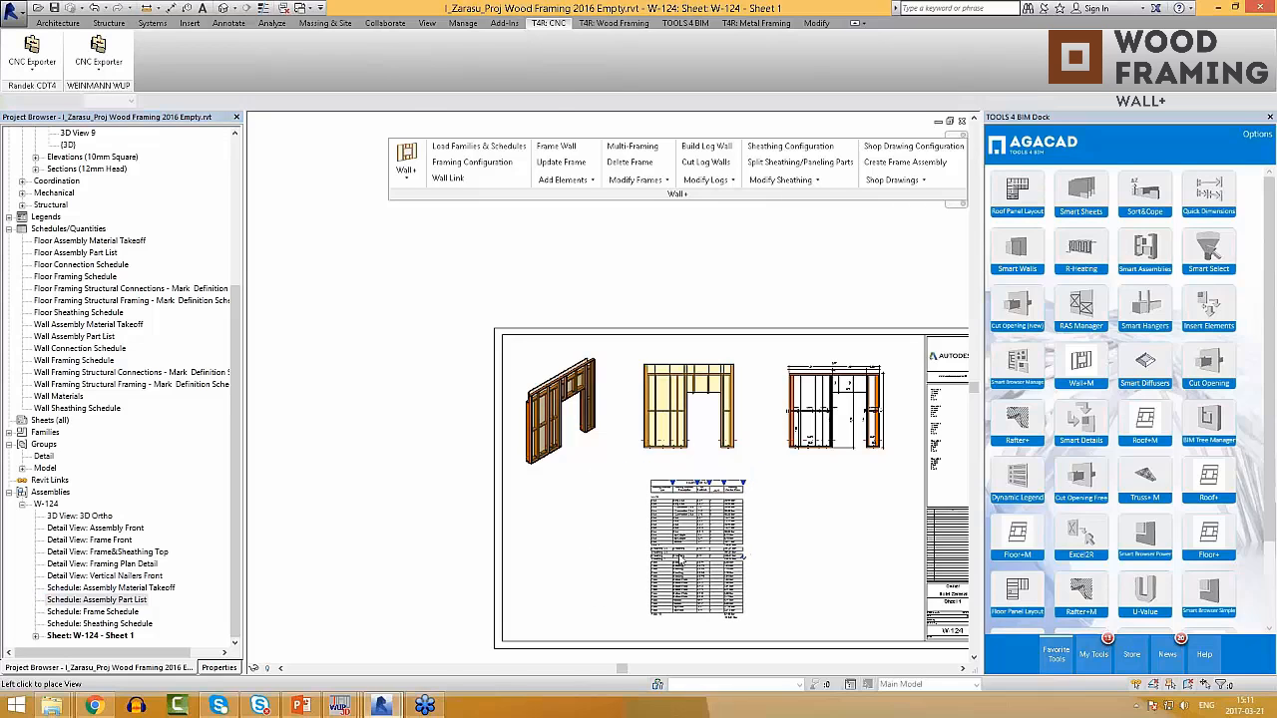
left_click(681, 558)
left_click_drag(112, 611, 729, 462)
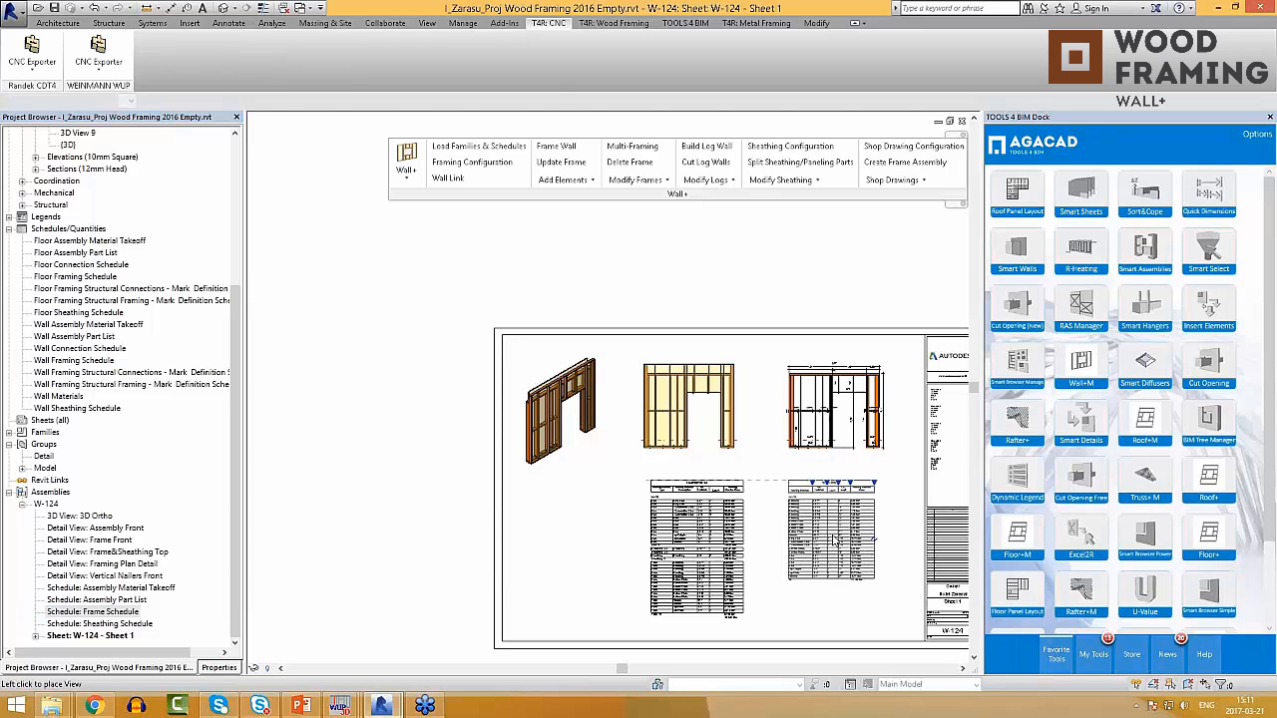
left_click(834, 538)
left_click(102, 624)
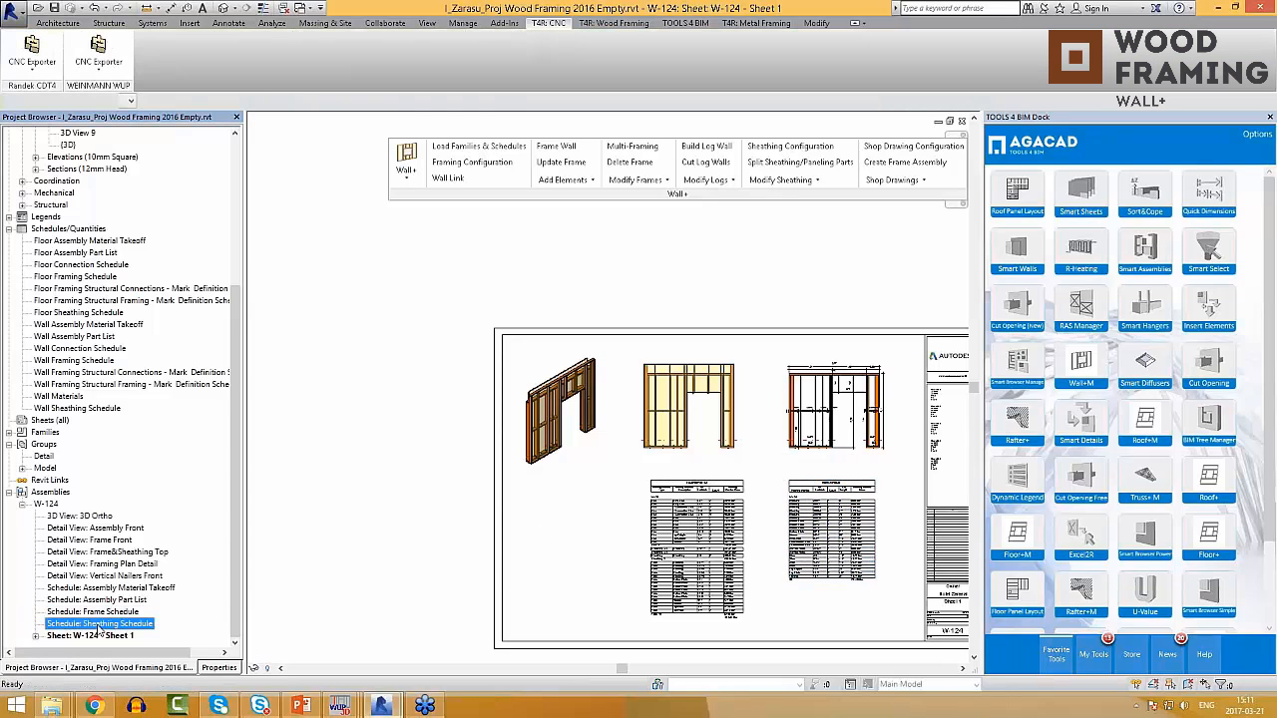
scroll(571, 557, "down", 1)
middle_click_drag(604, 559, 504, 514)
left_click(369, 479)
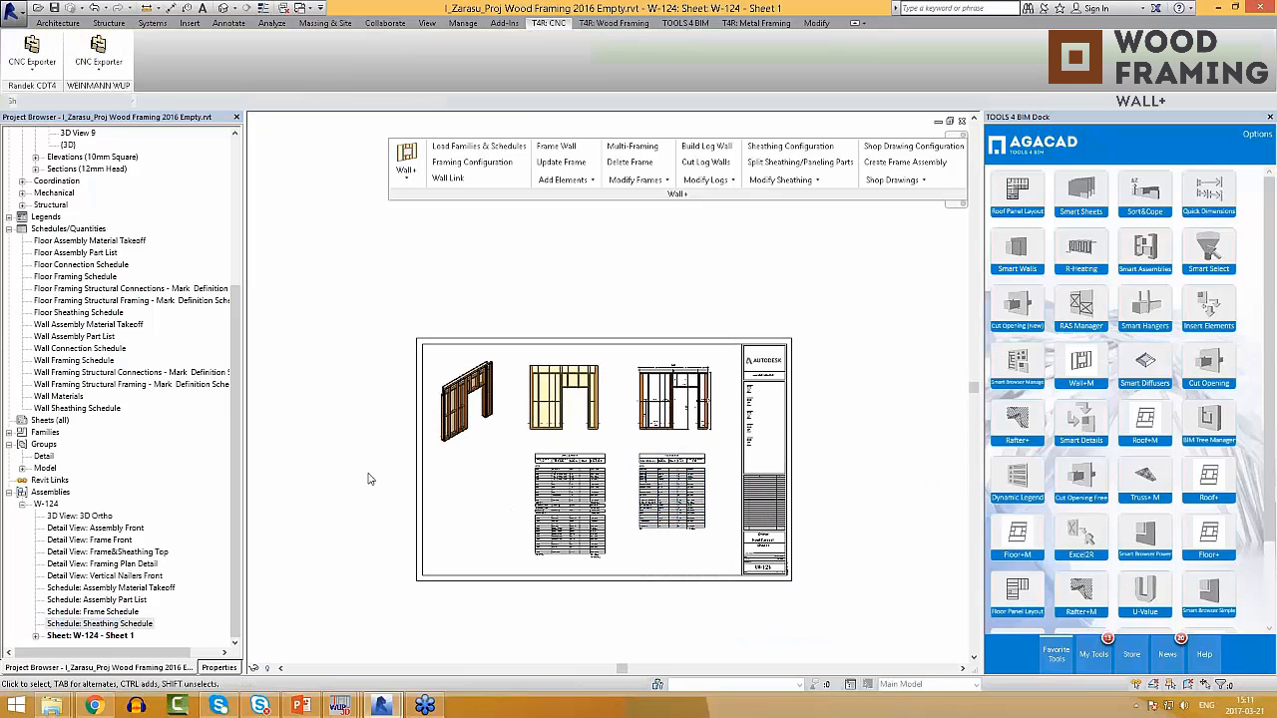
Step: Review Sheet 1's sheet template choices in the shop drawing configuration, keep No Template, and close the configuration
left_click(913, 145)
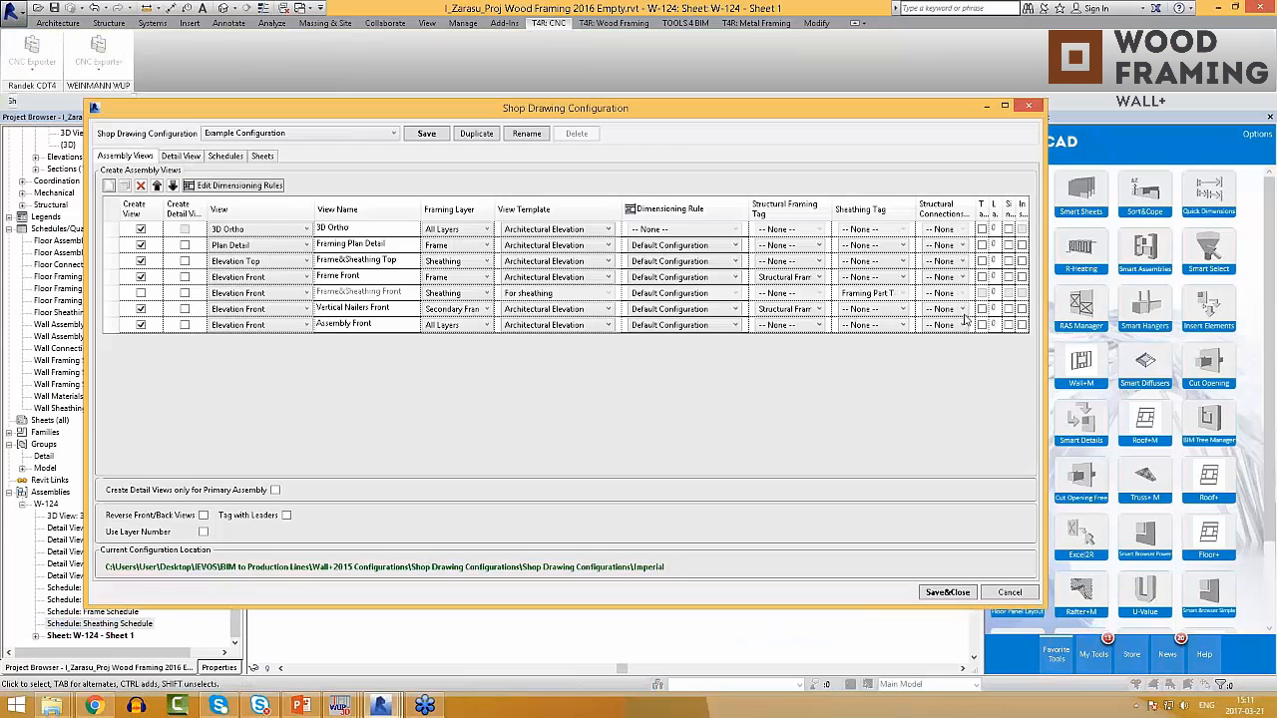
left_click(262, 157)
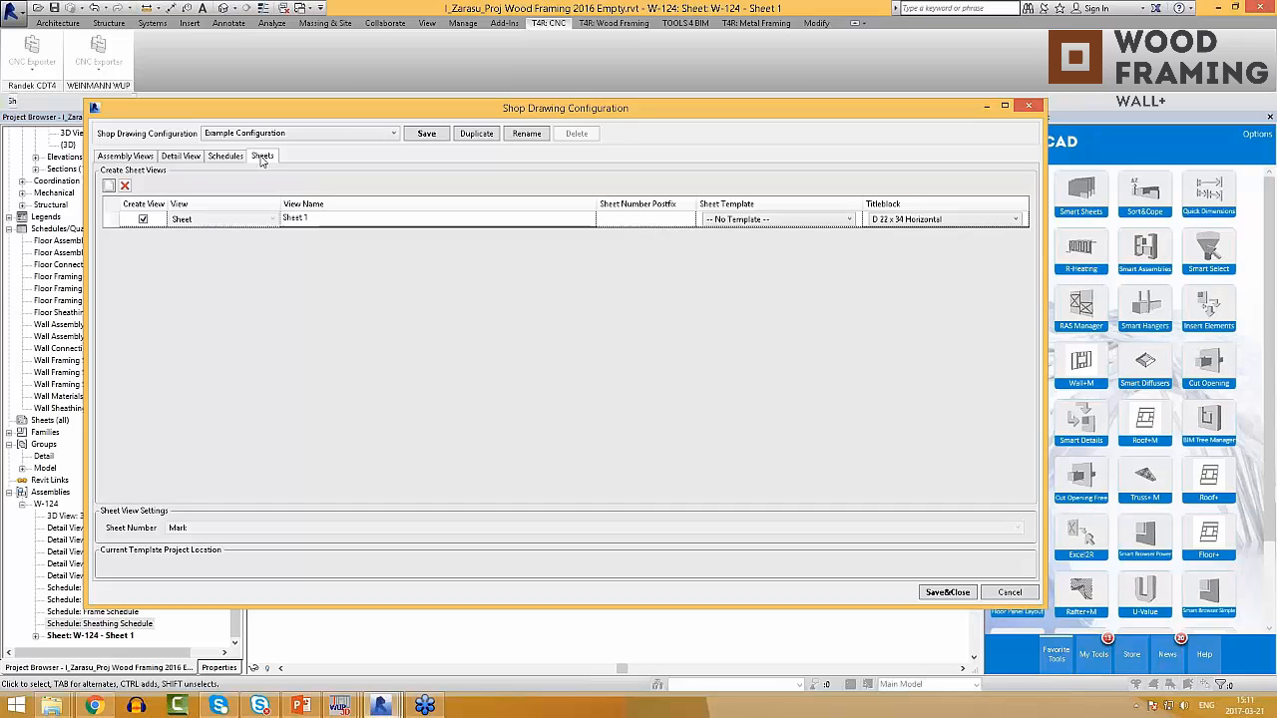
left_click(786, 221)
left_click(734, 246)
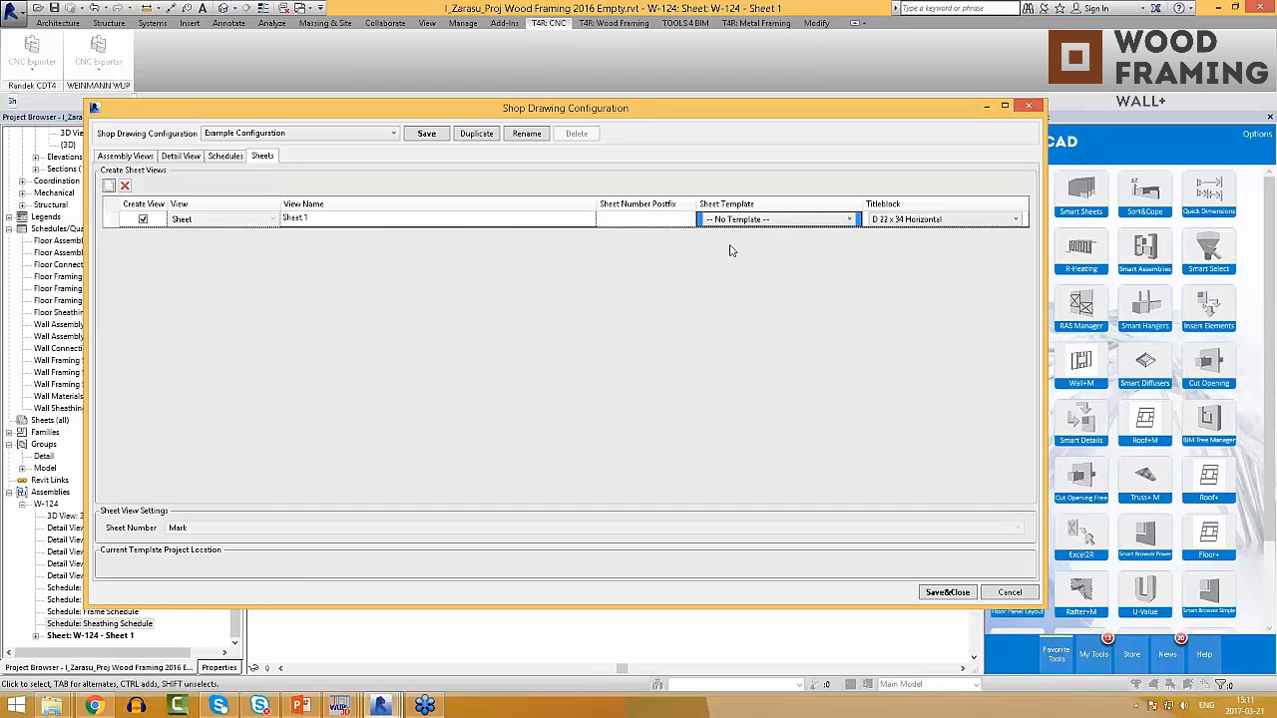
left_click(947, 592)
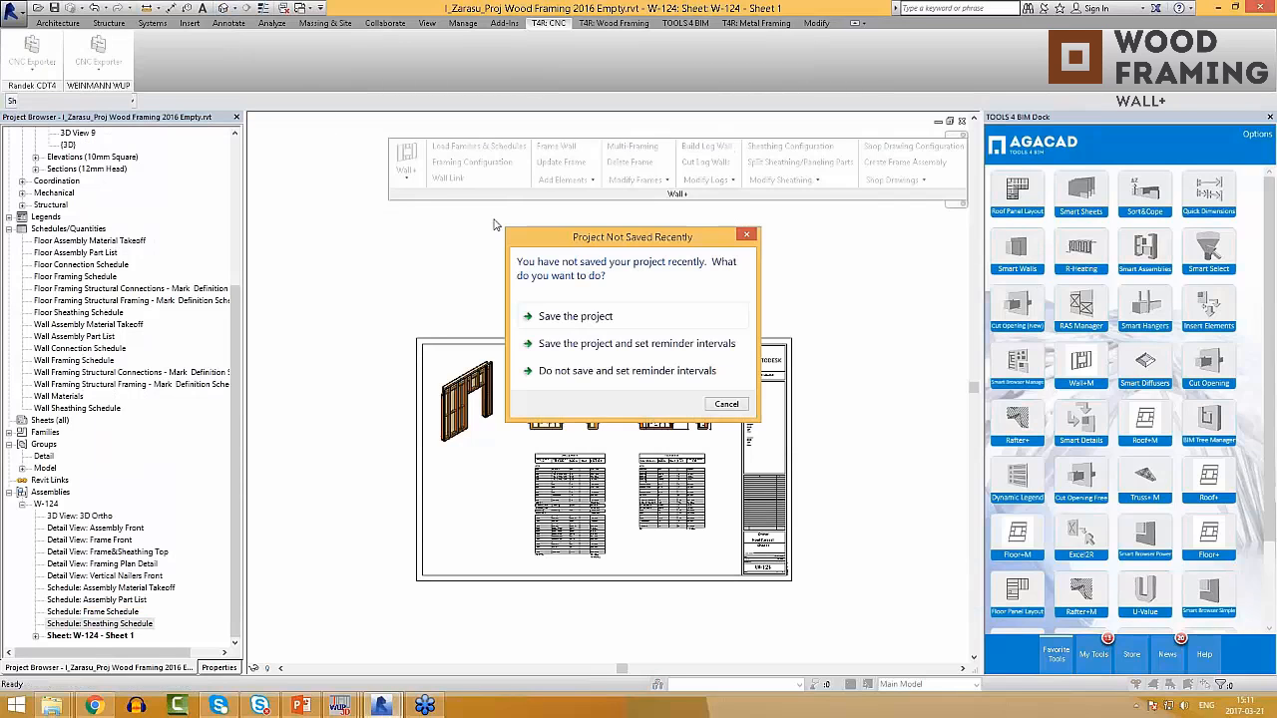
Step: Return to the building's default 3D view without saving the project and create a frame assembly for another framed internal wall in the typical room
left_click(729, 408)
scroll(724, 393, "down", 2)
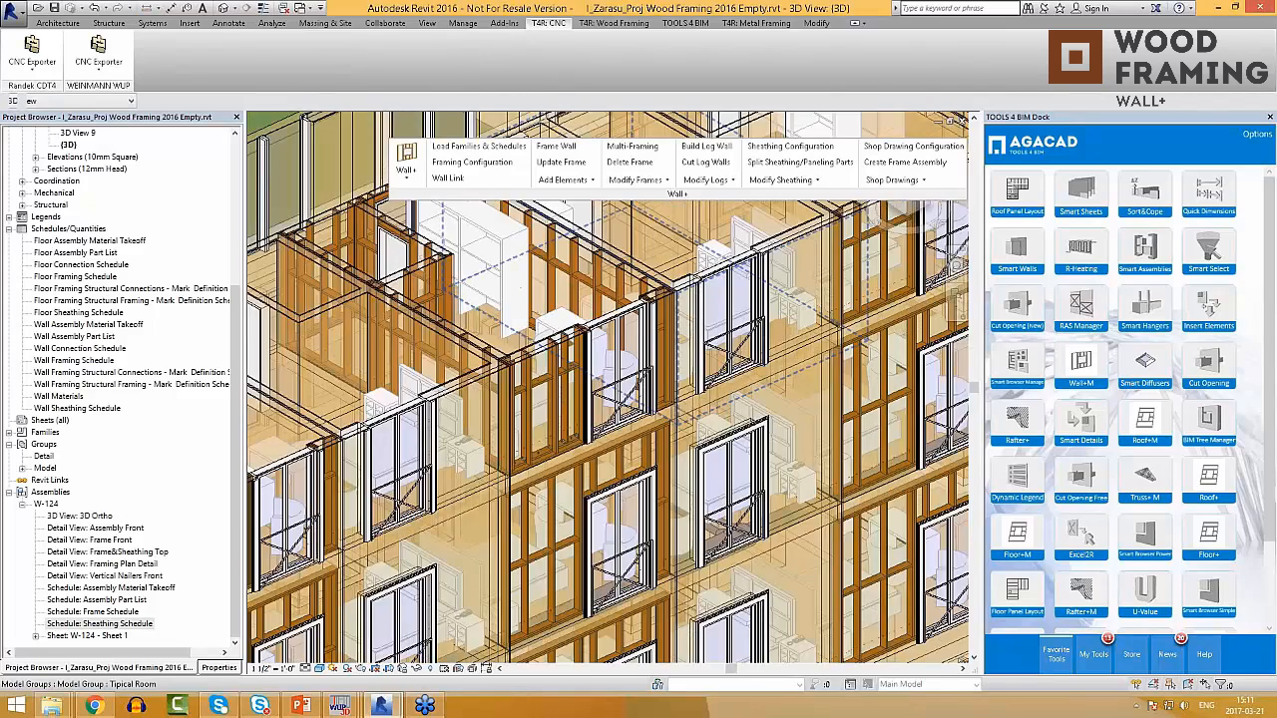
middle_click_drag(724, 392, 738, 499)
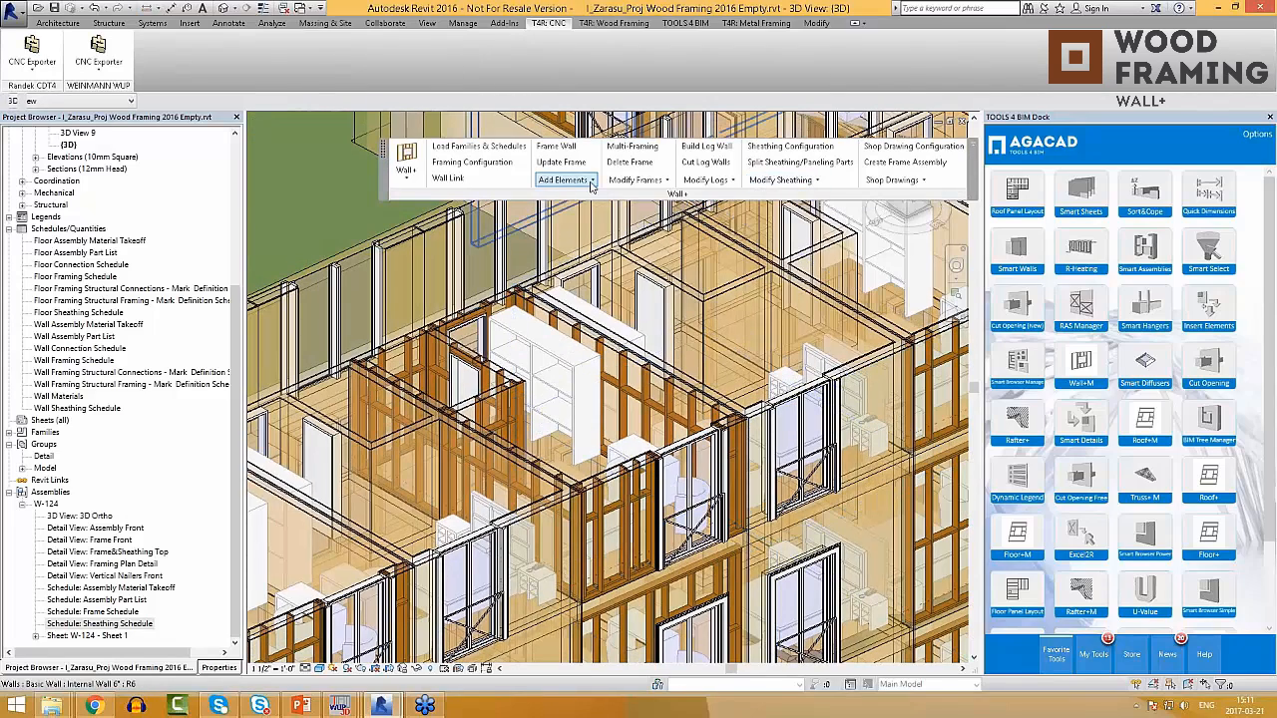
left_click(920, 164)
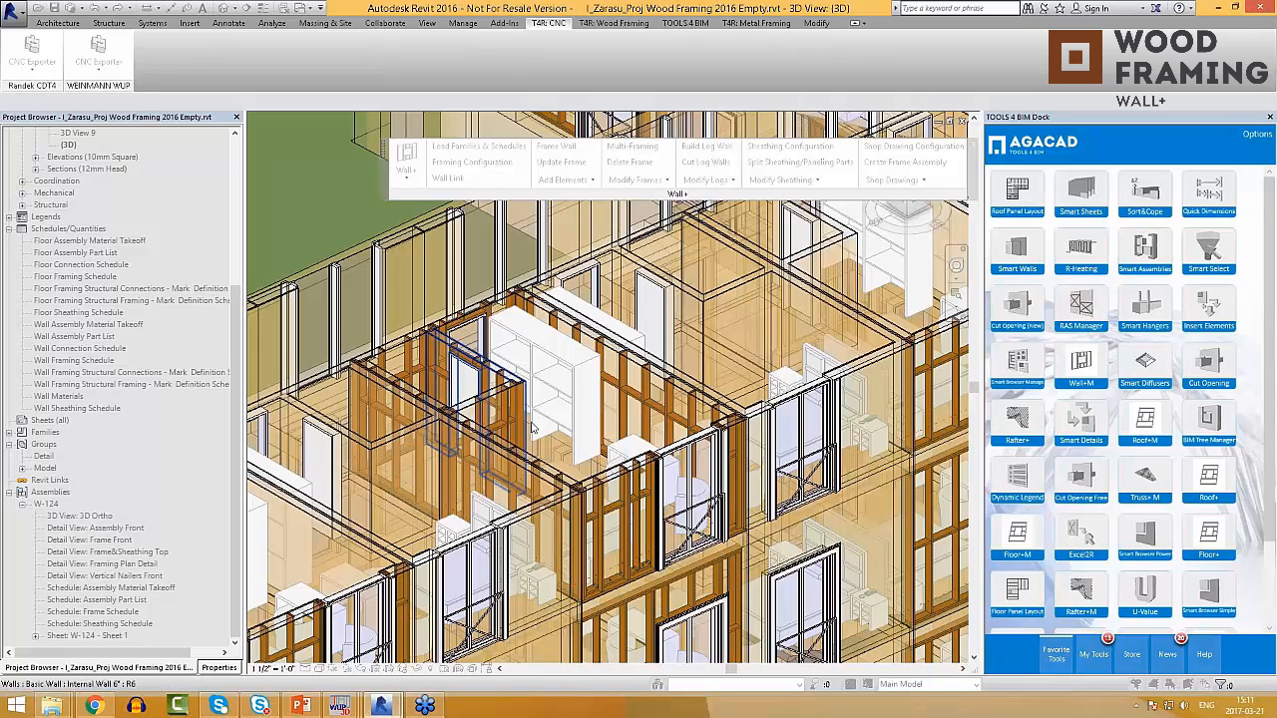
left_click(417, 375)
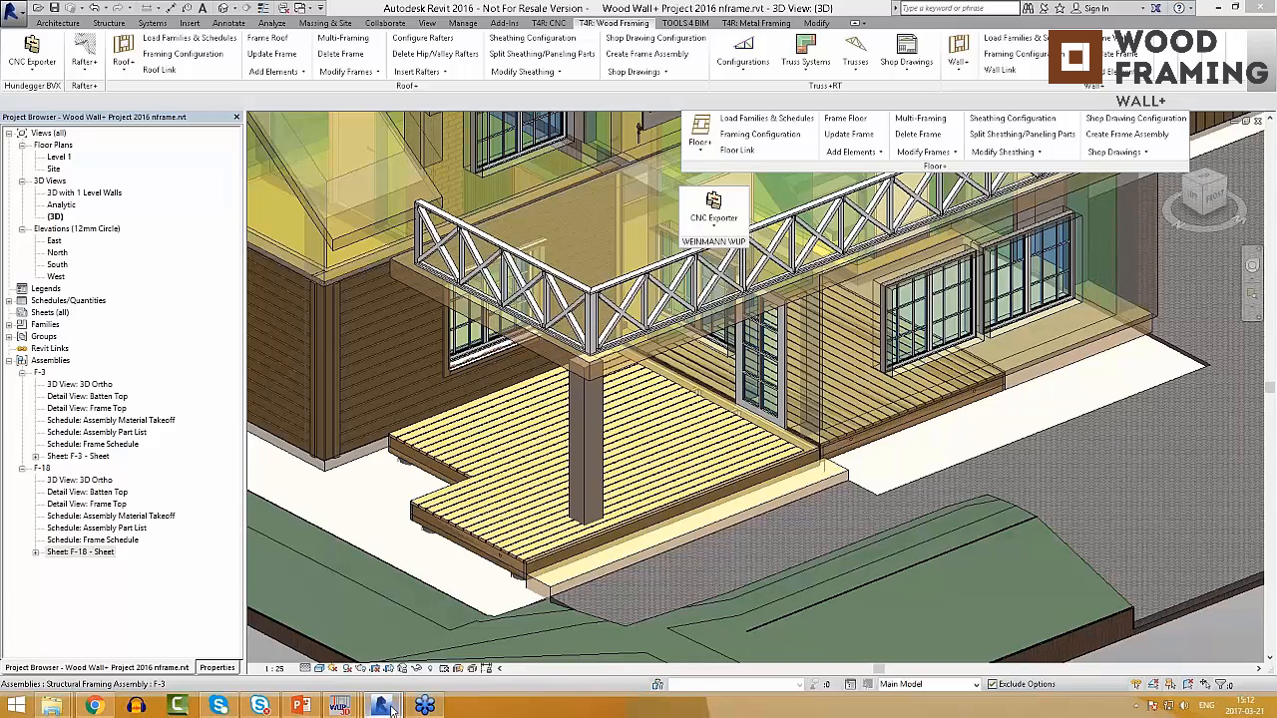
mouse_move(380, 706)
left_click(299, 629)
Step: Switch back to the Zarasu project and open assembly W-0565's 3D Ortho, Assembly Front and Frame Front views in turn
left_click(118, 668)
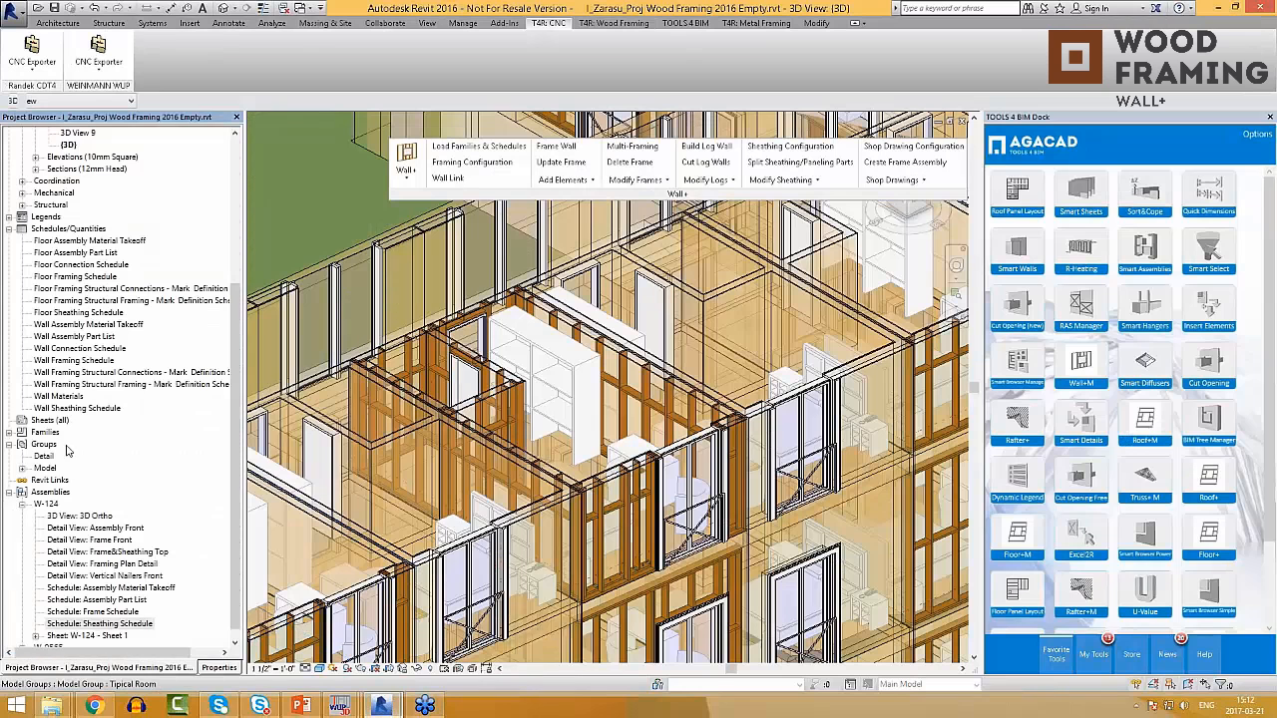
scroll(22, 642, "down", 2)
left_click(96, 612)
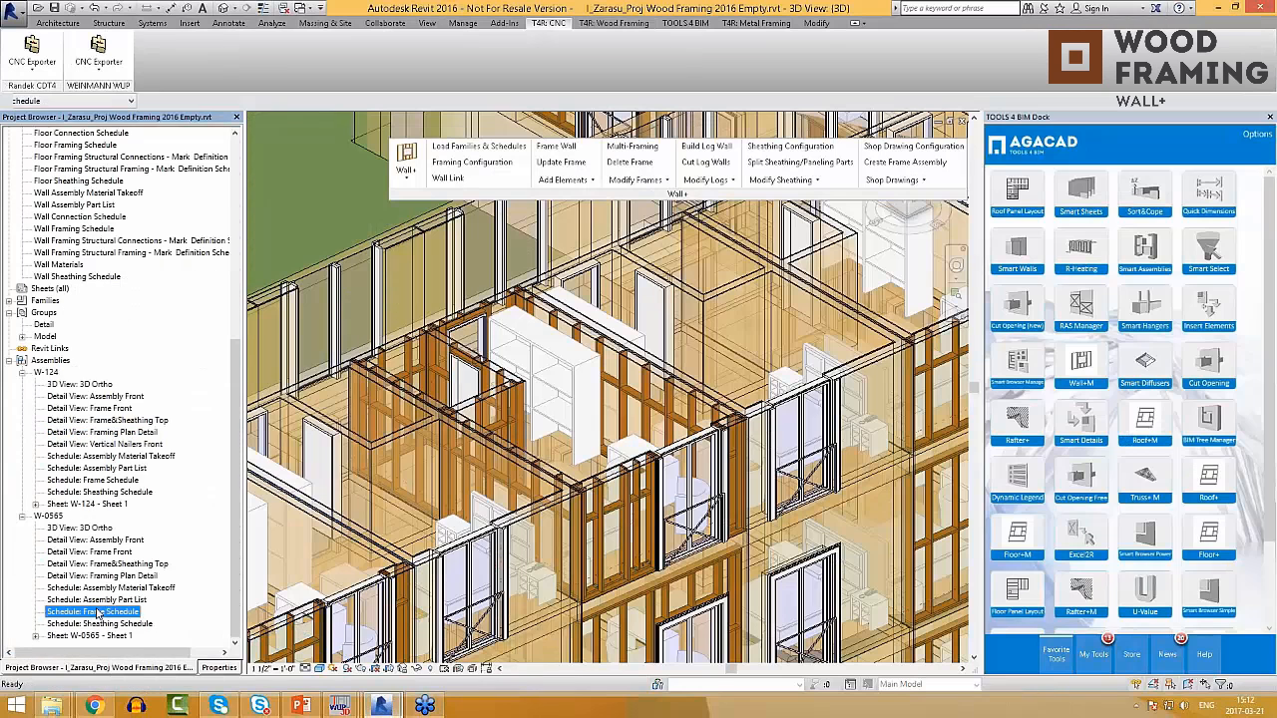
double_click(100, 531)
left_click(100, 540)
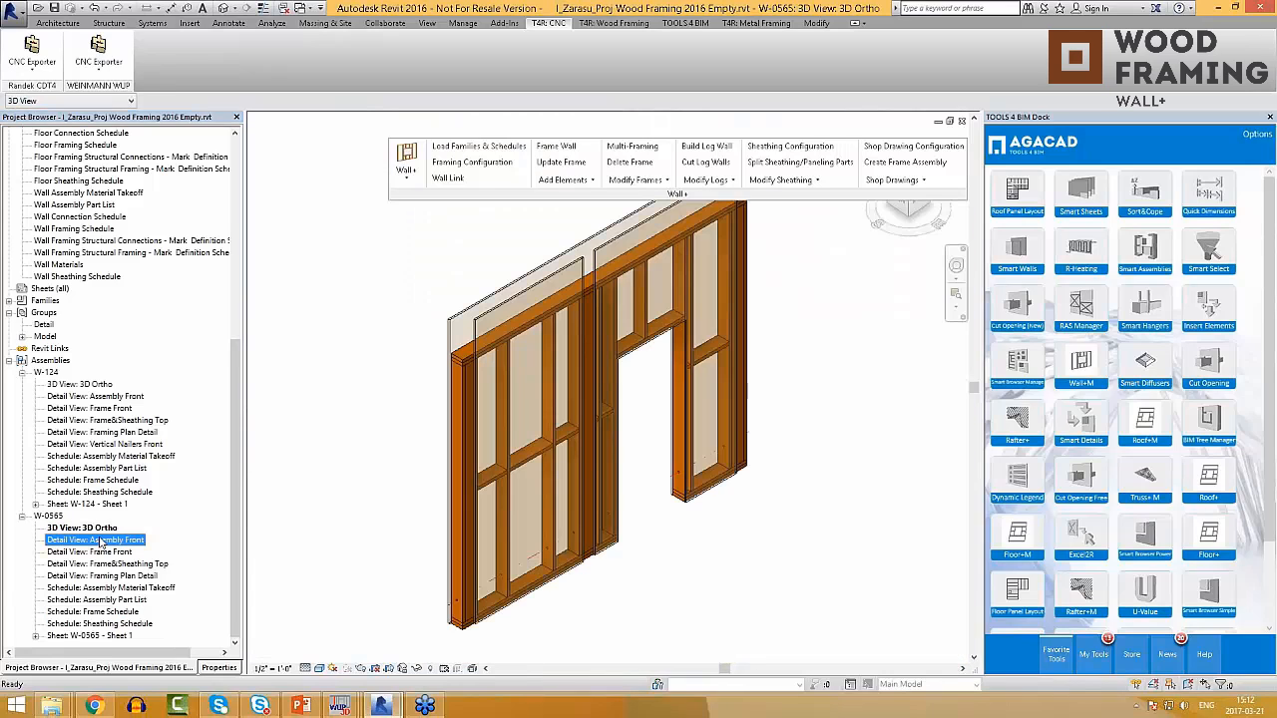
double_click(99, 540)
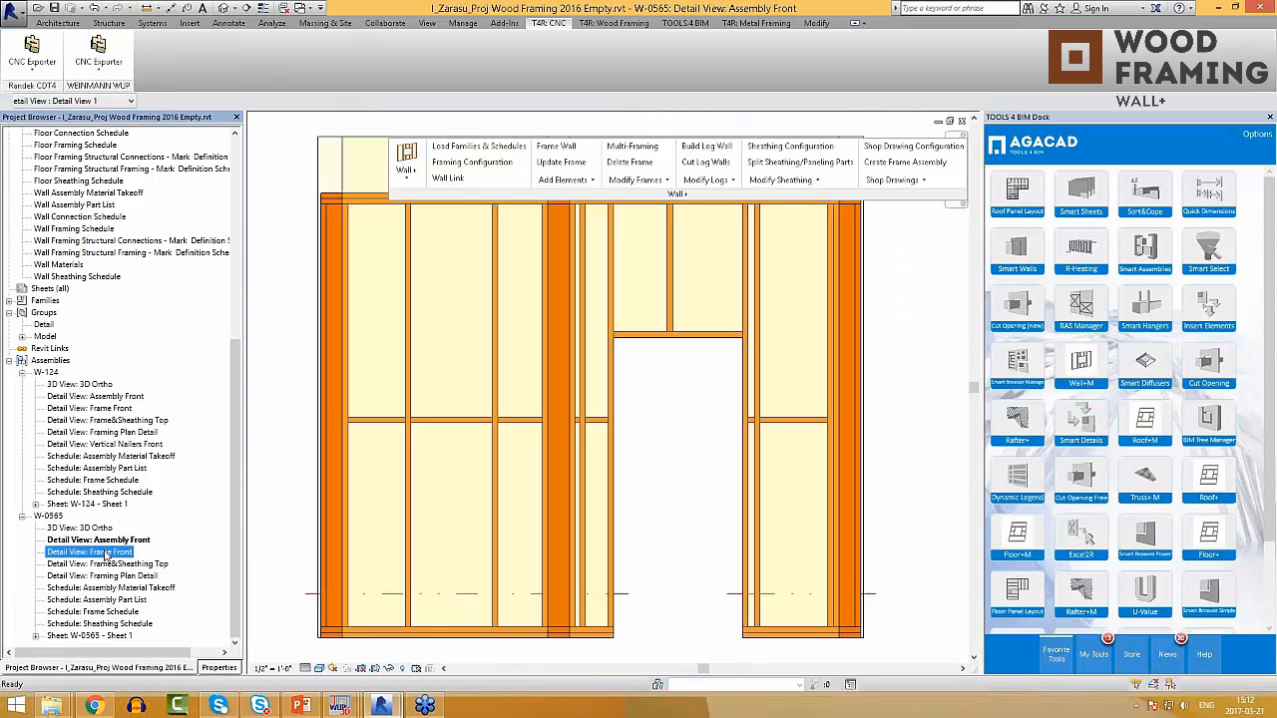
double_click(110, 552)
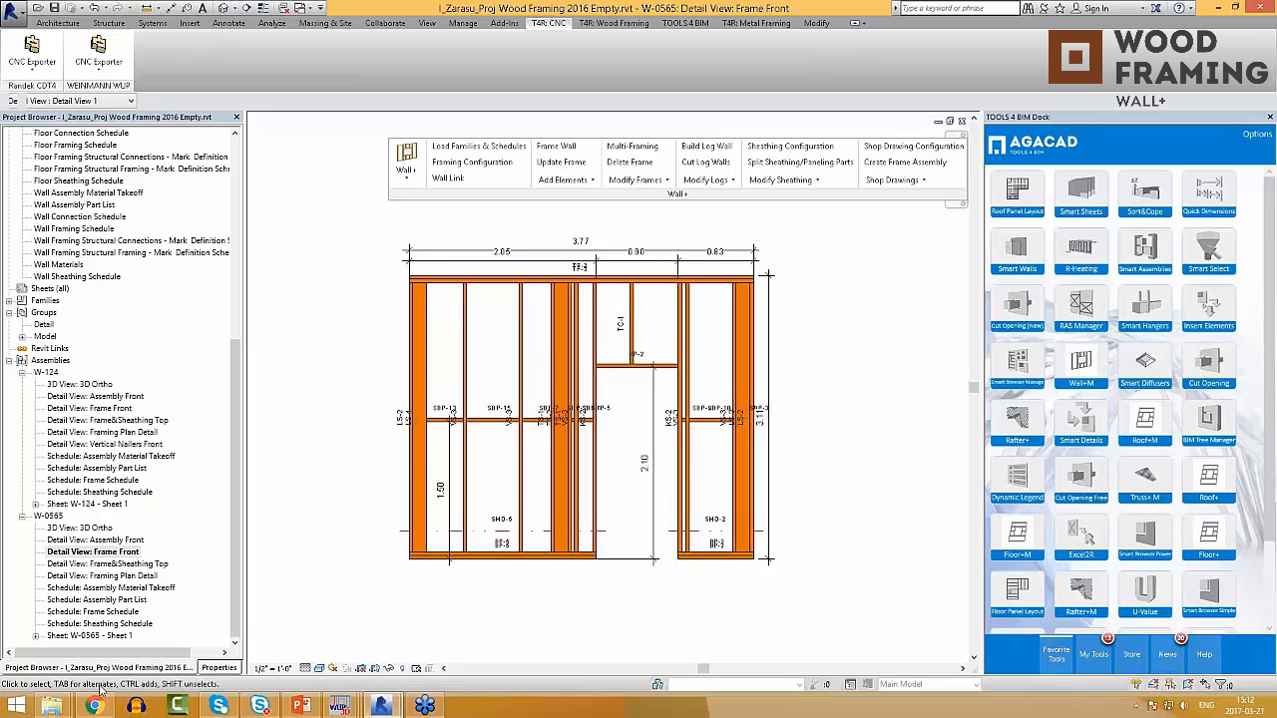
Step: Compare the Sheet 1 layouts of assemblies W-0565 and W-124 by opening them alternately
double_click(117, 639)
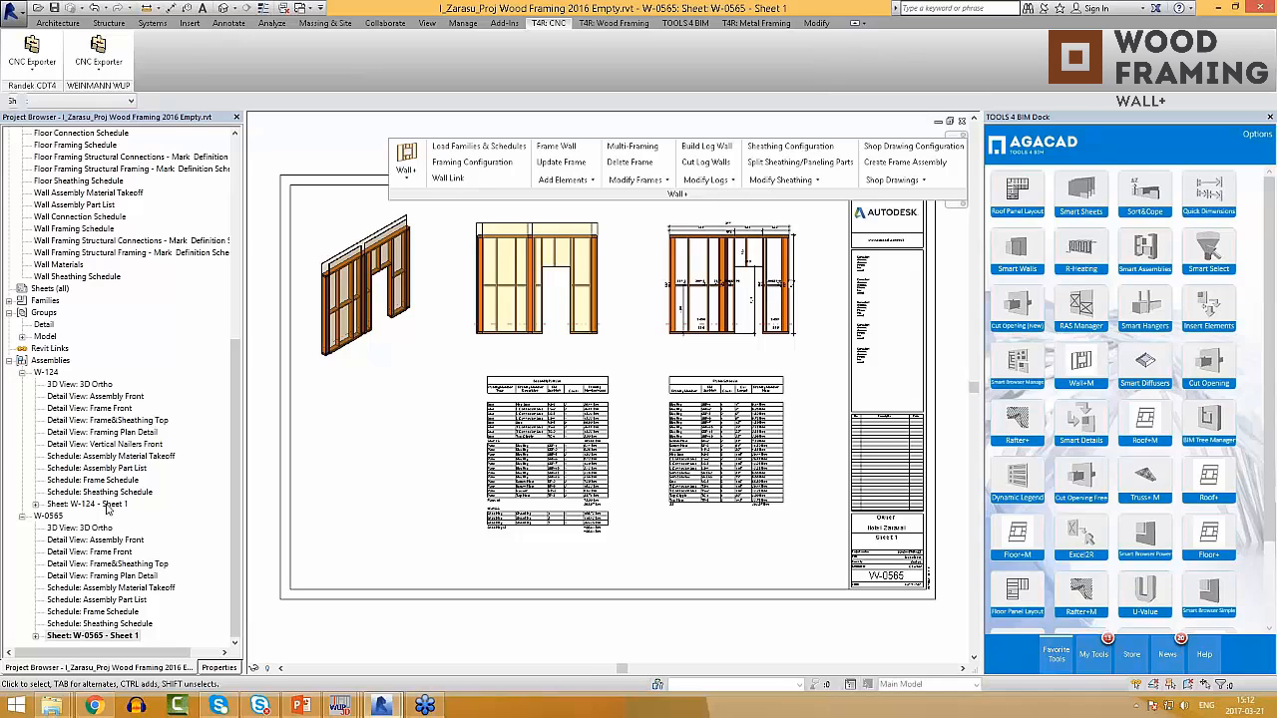
double_click(106, 505)
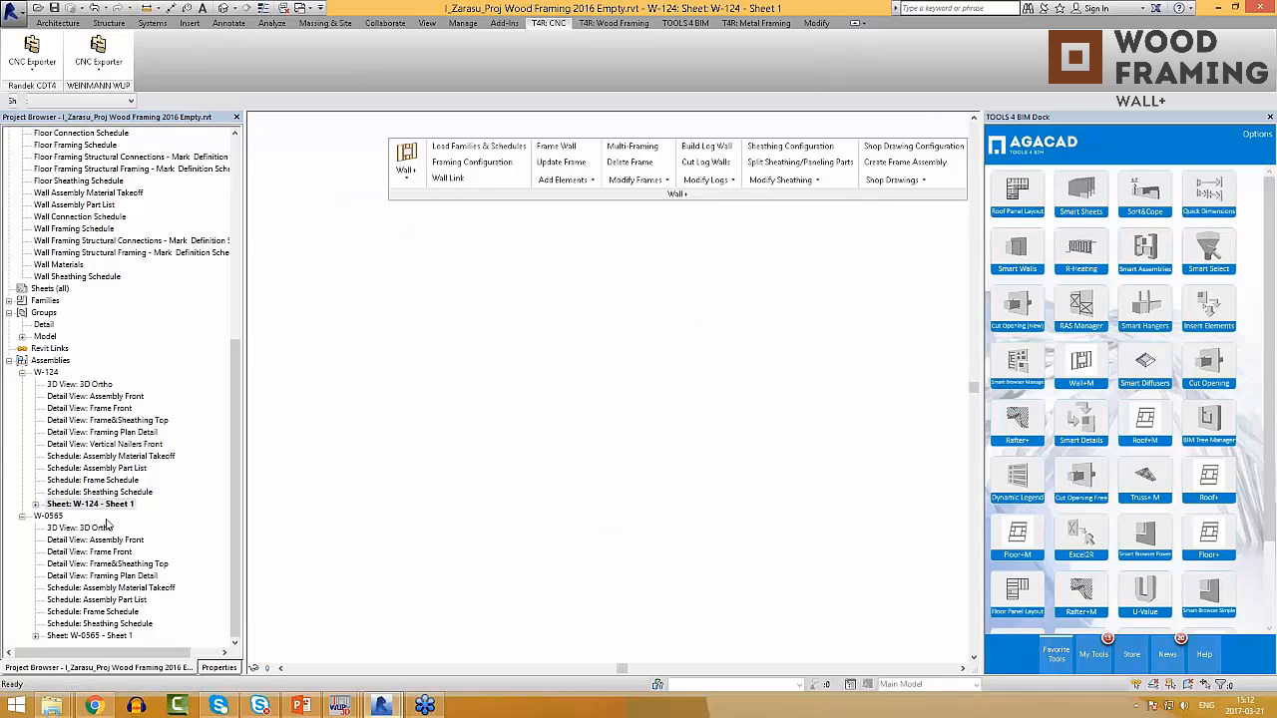
double_click(115, 637)
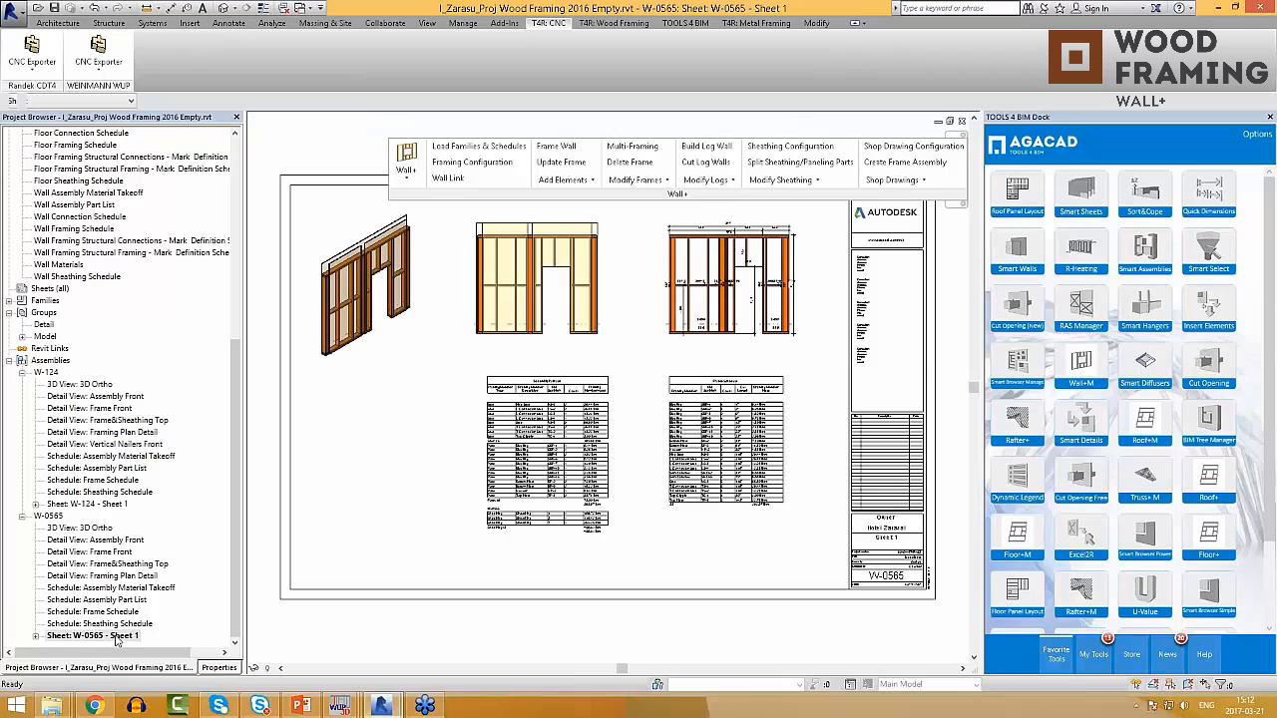
double_click(107, 505)
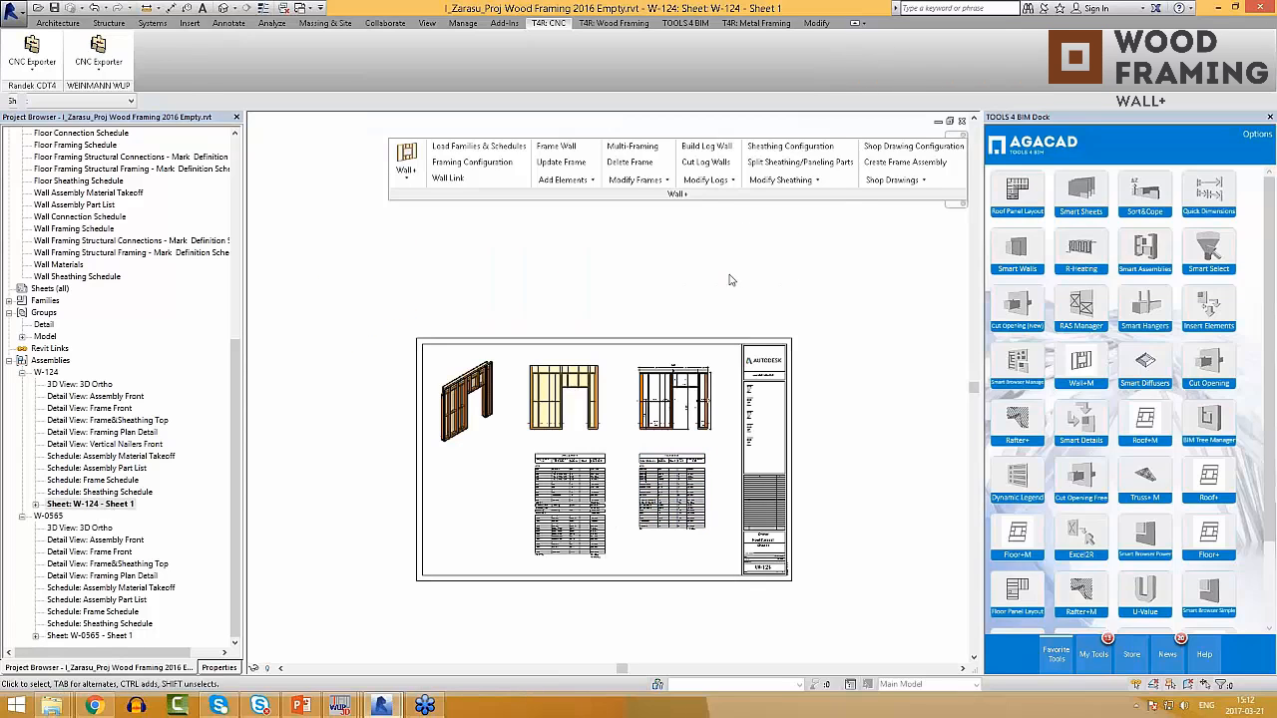
Step: Return to the building's default 3D view and float the Randek CDT4 CNC Exporter over it
left_click(221, 8)
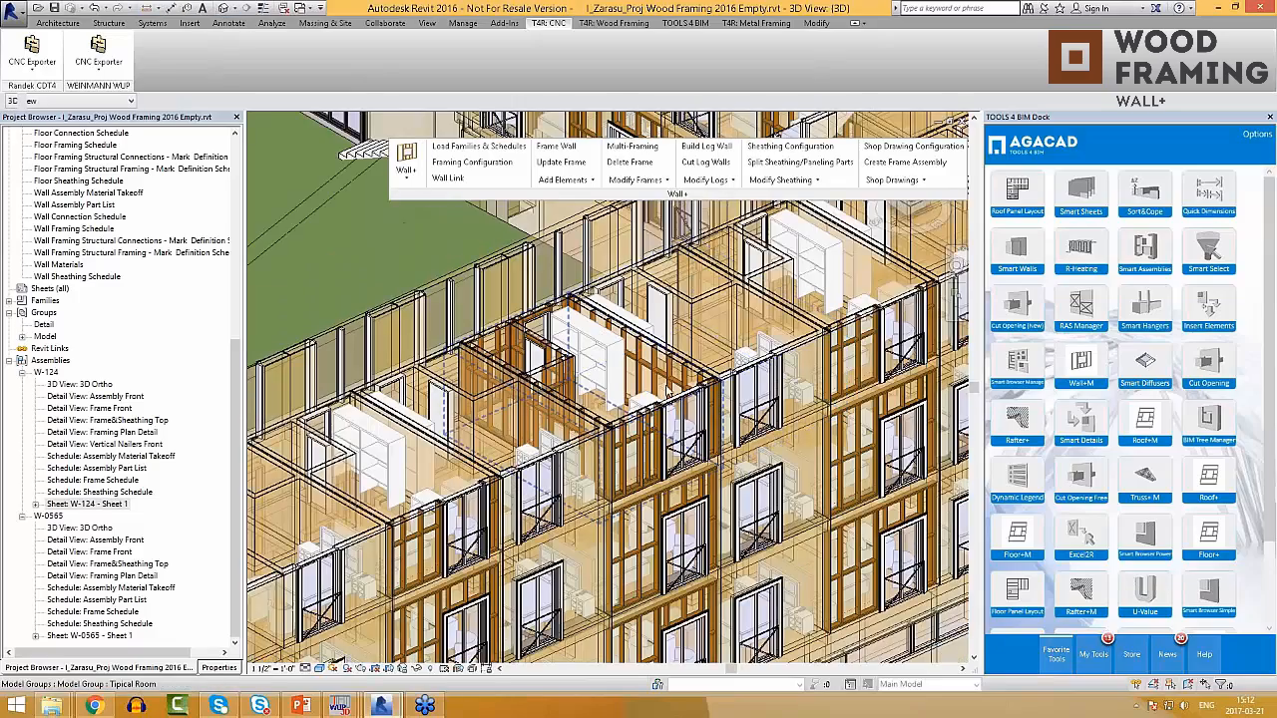
scroll(669, 390, "up", 5)
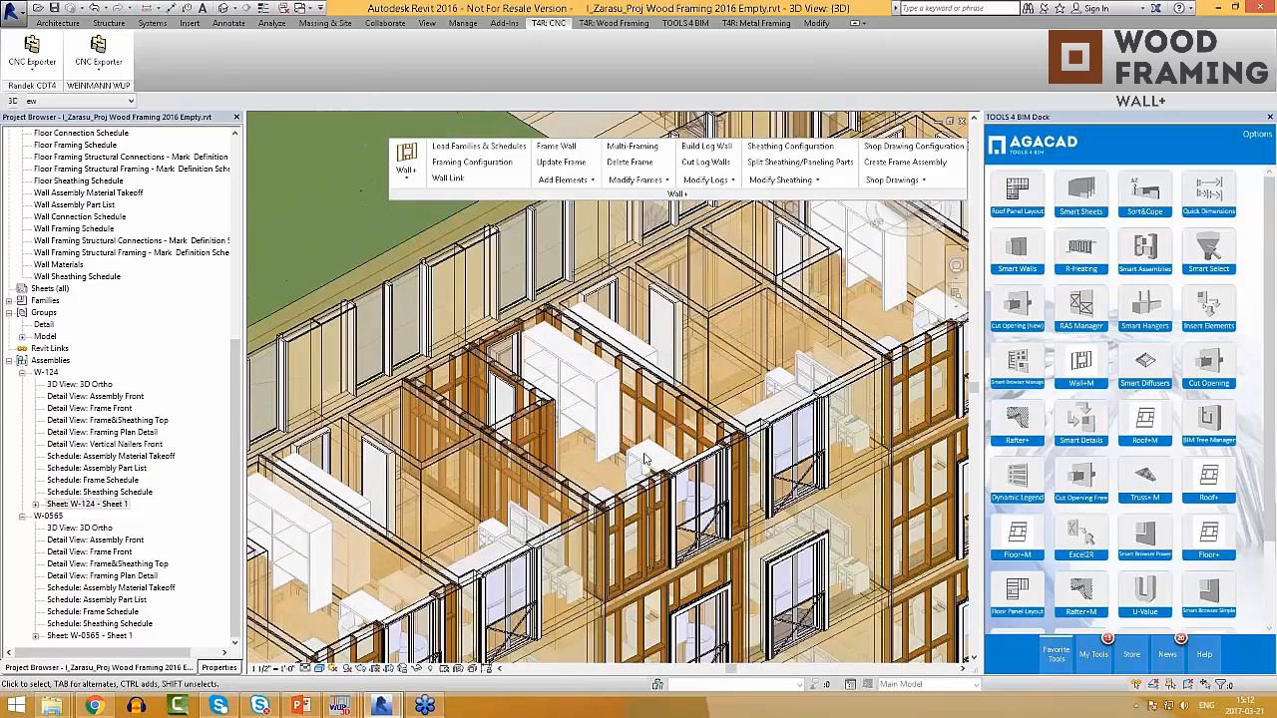
scroll(644, 459, "up", 2)
left_click_drag(39, 85, 315, 184)
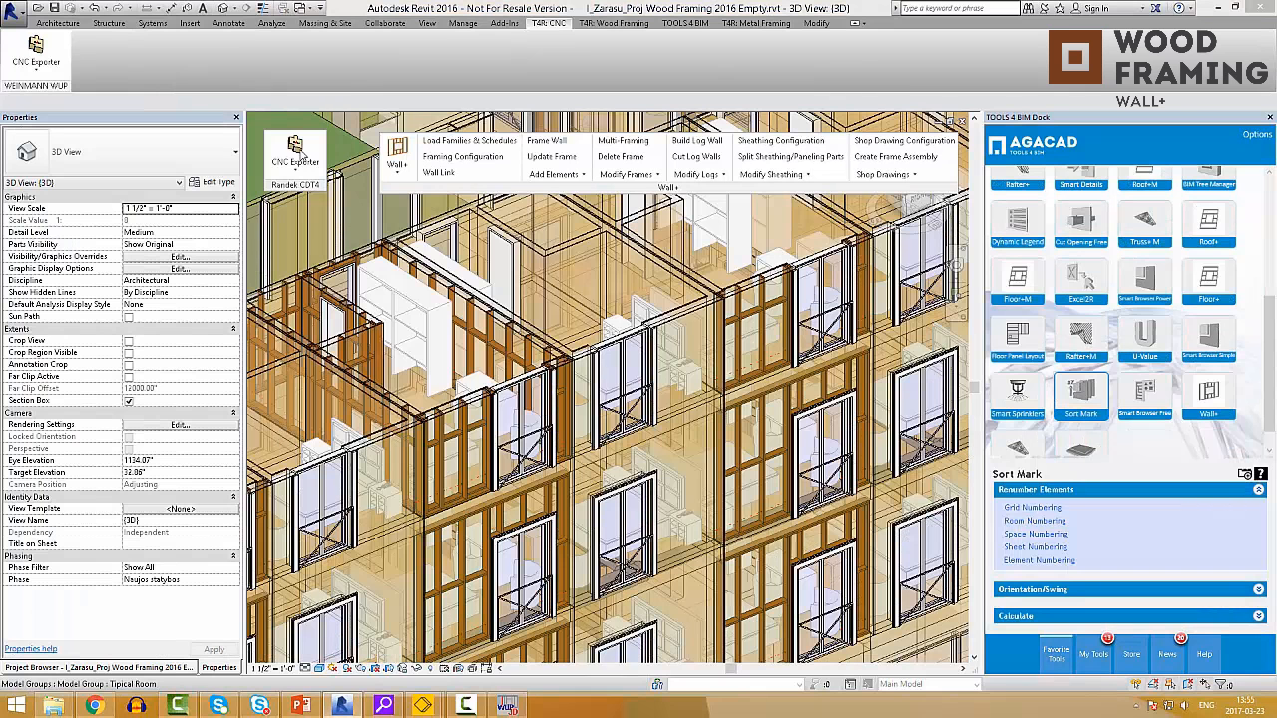
Step: Configure the Randek CDT4 export setup with Multi-panel off and Main Frame as the exported frame, and save it
left_click(304, 166)
left_click(317, 195)
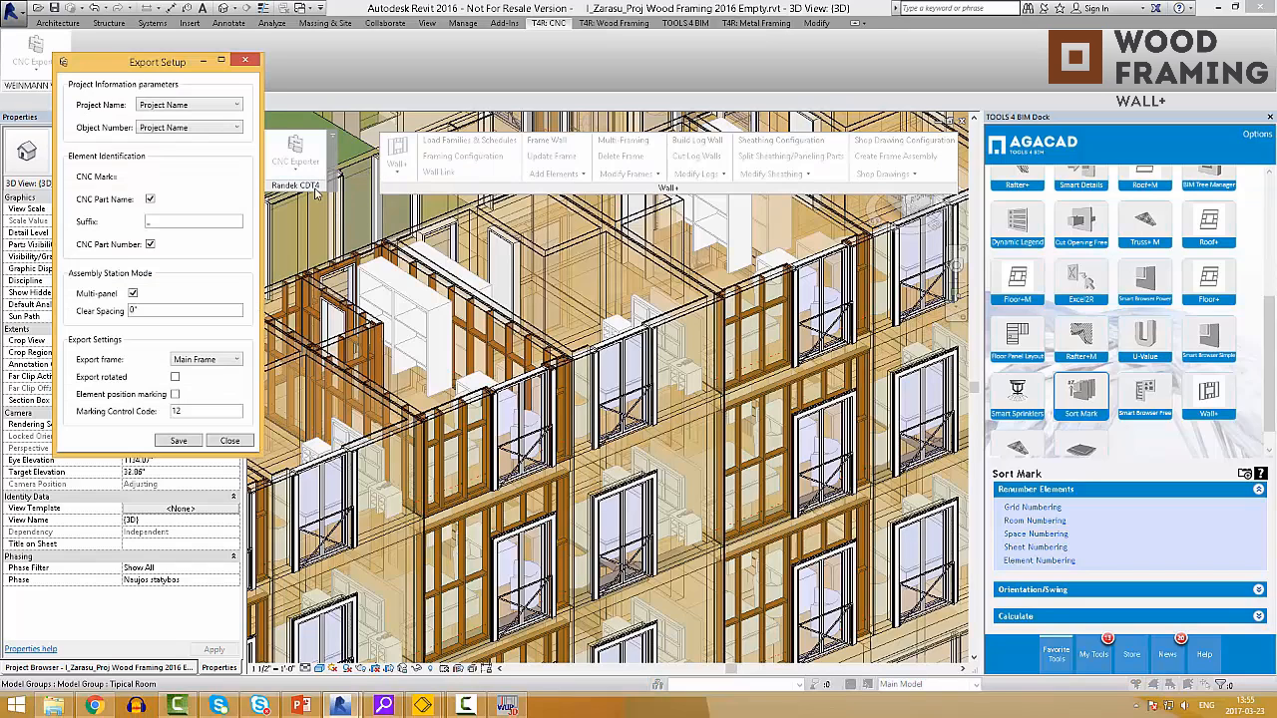
left_click_drag(173, 64, 191, 66)
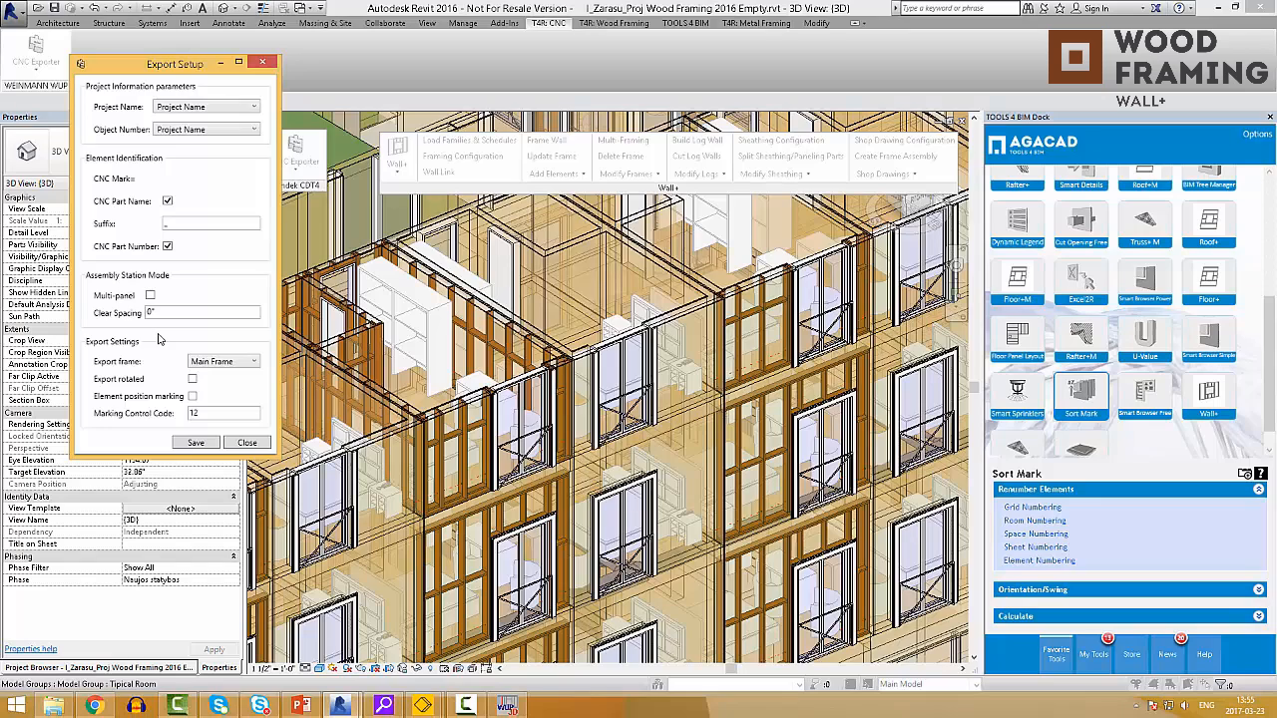
left_click(225, 362)
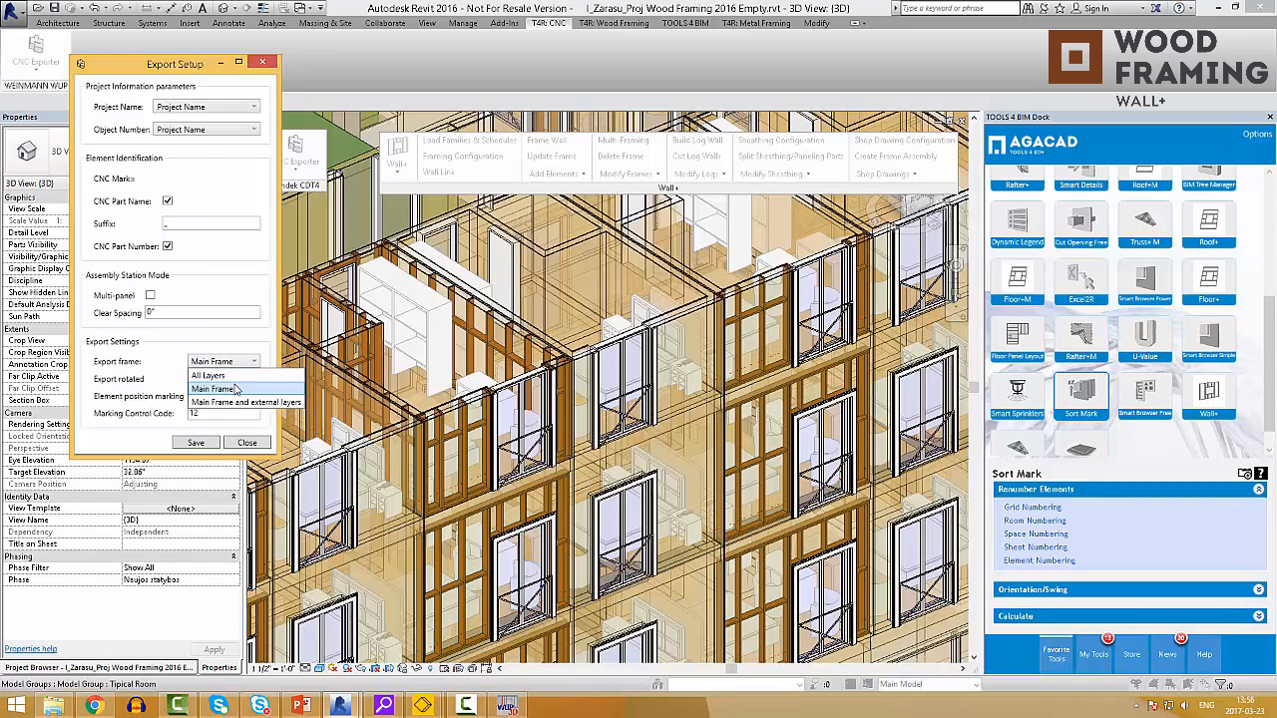
left_click(247, 391)
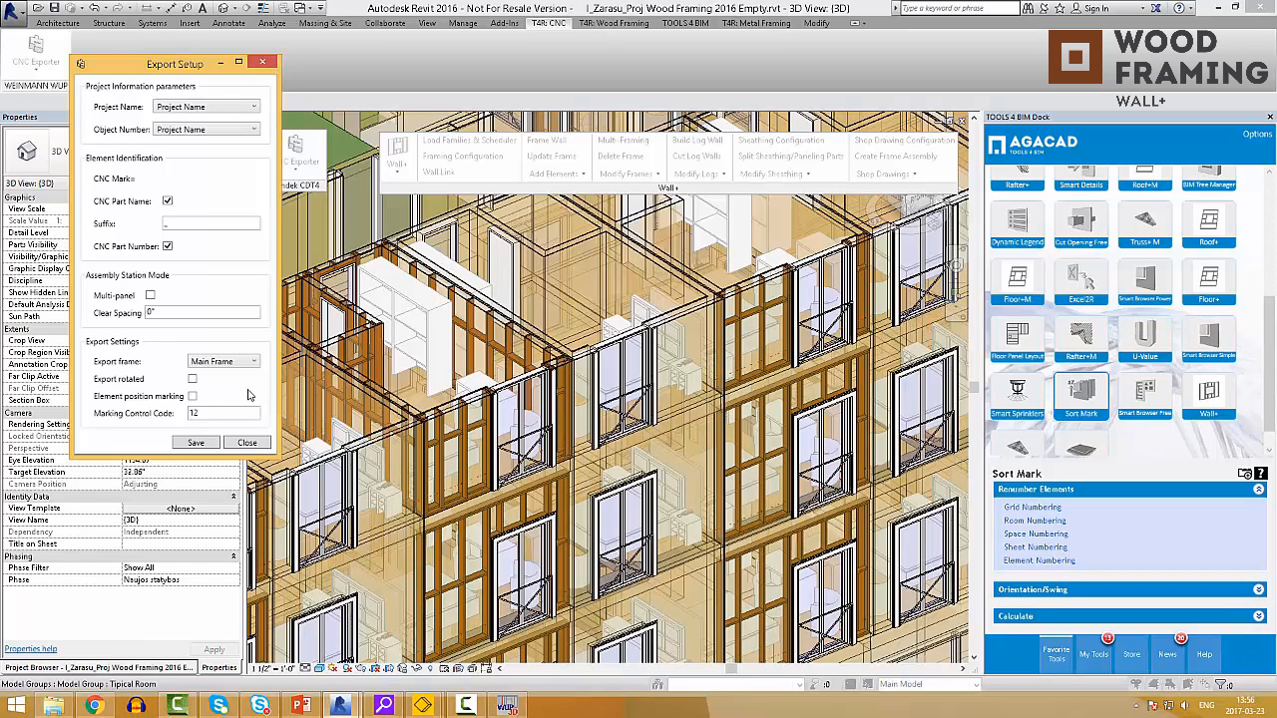
left_click(198, 443)
Step: Export a framed wall of the typical room to CNC with the Randek CDT4 exporter
left_click(287, 167)
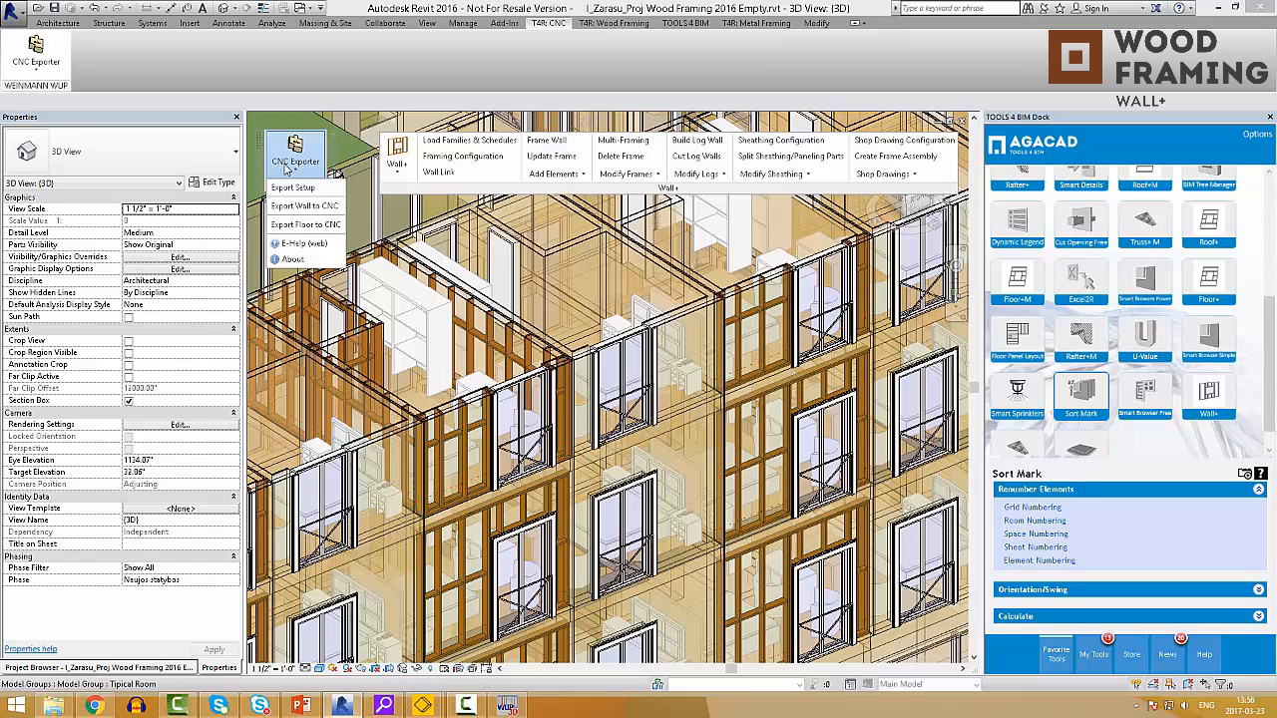
left_click(320, 207)
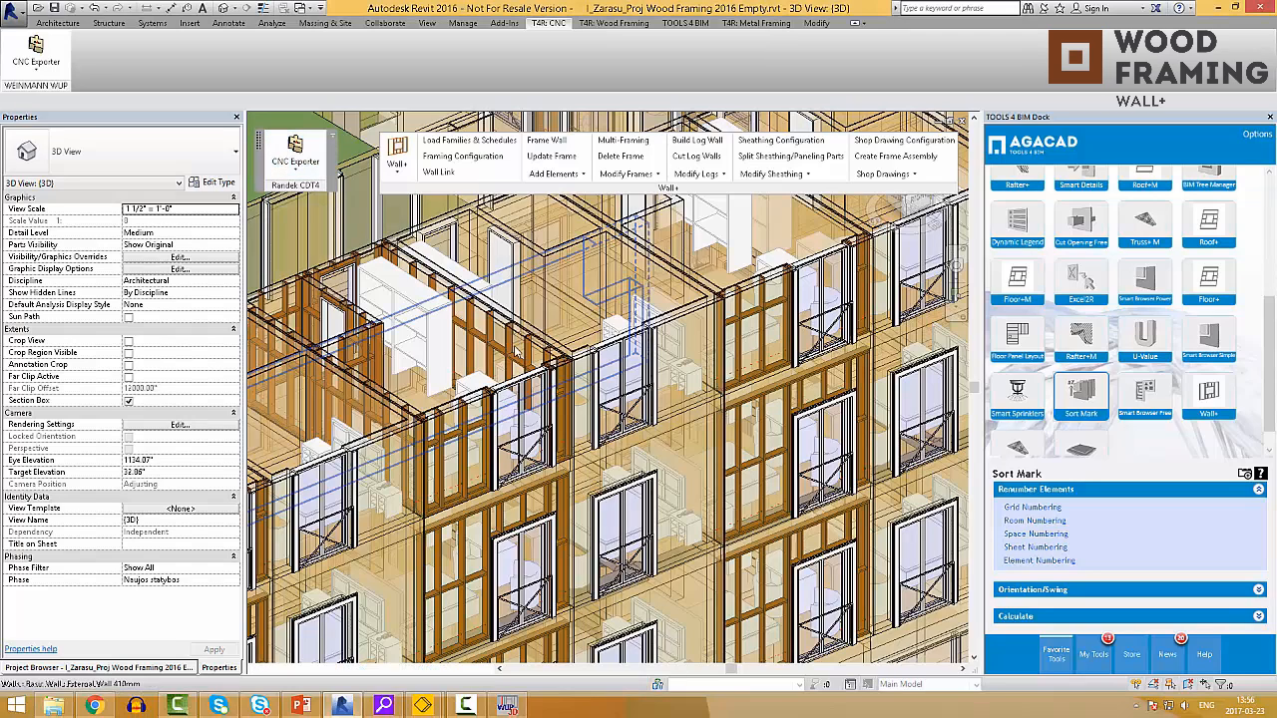
left_click(465, 439)
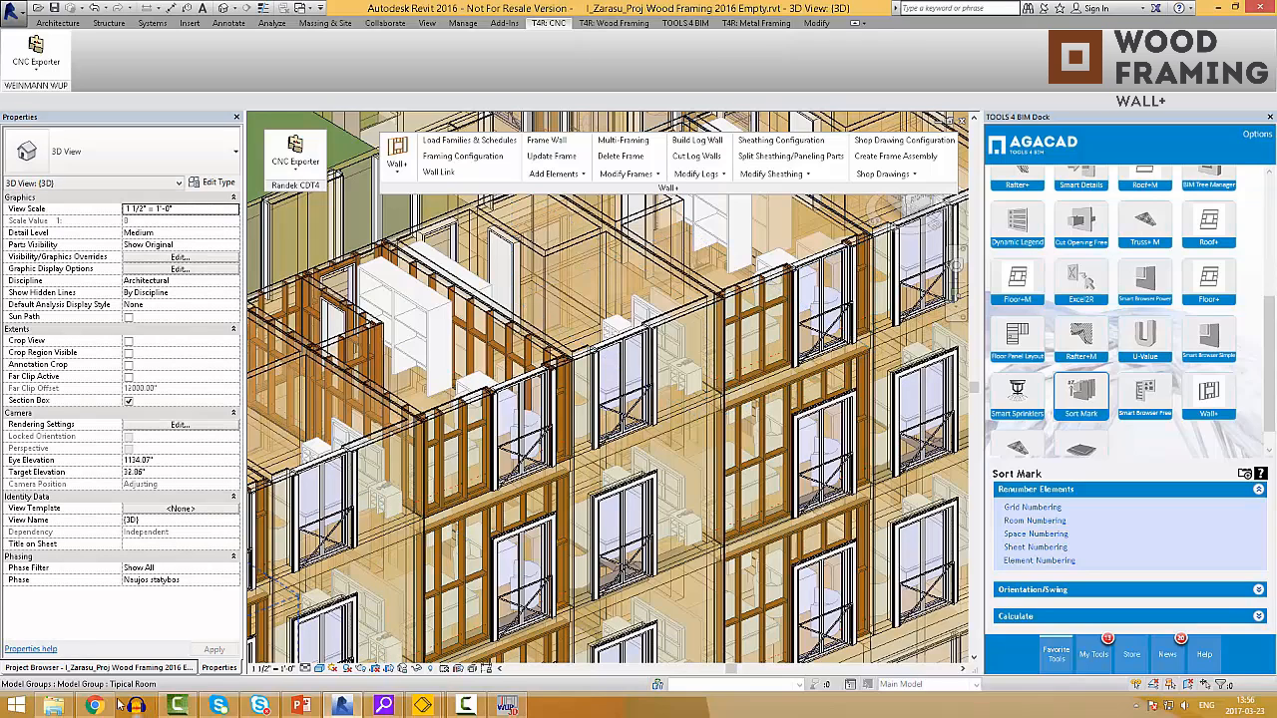
left_click(55, 706)
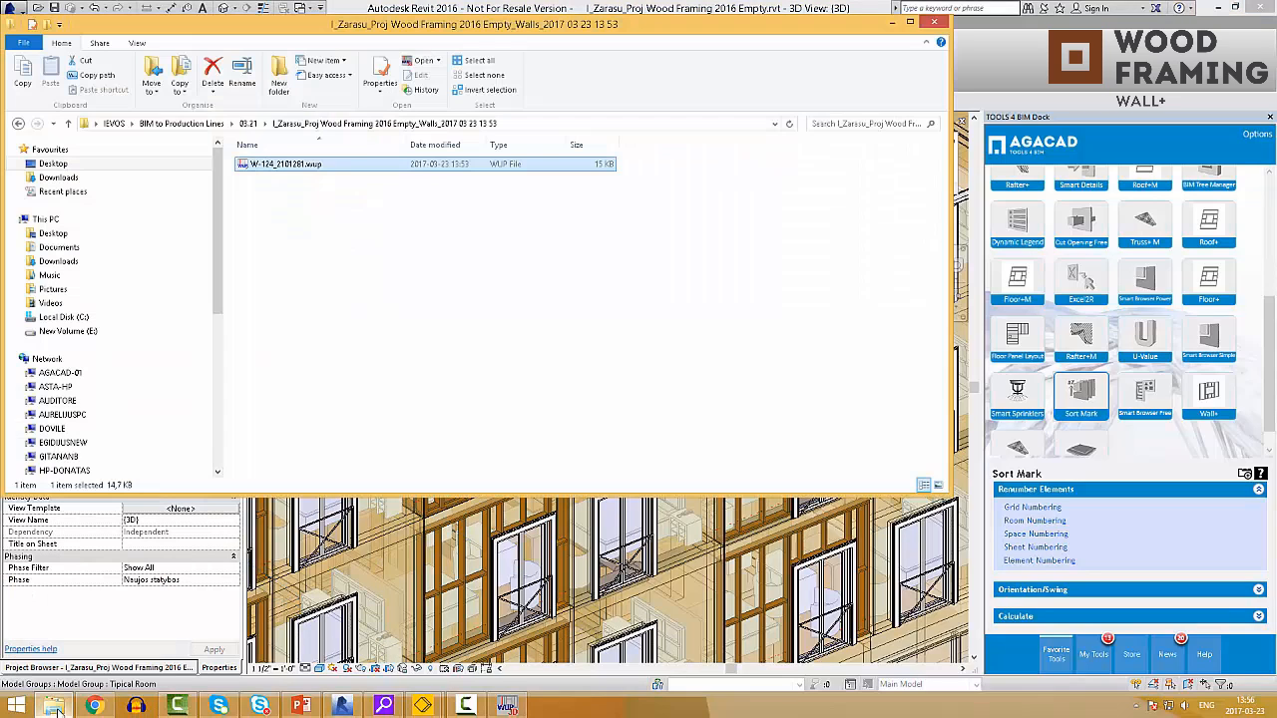
left_click(247, 124)
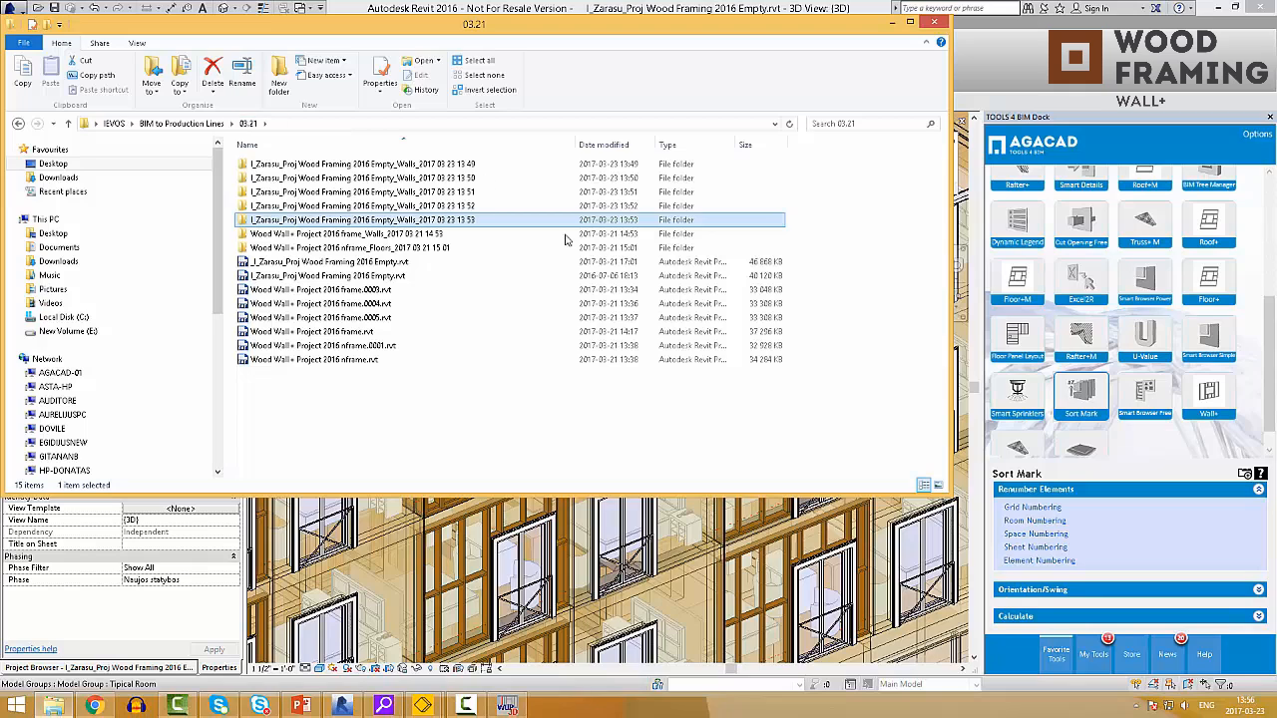
double_click(488, 207)
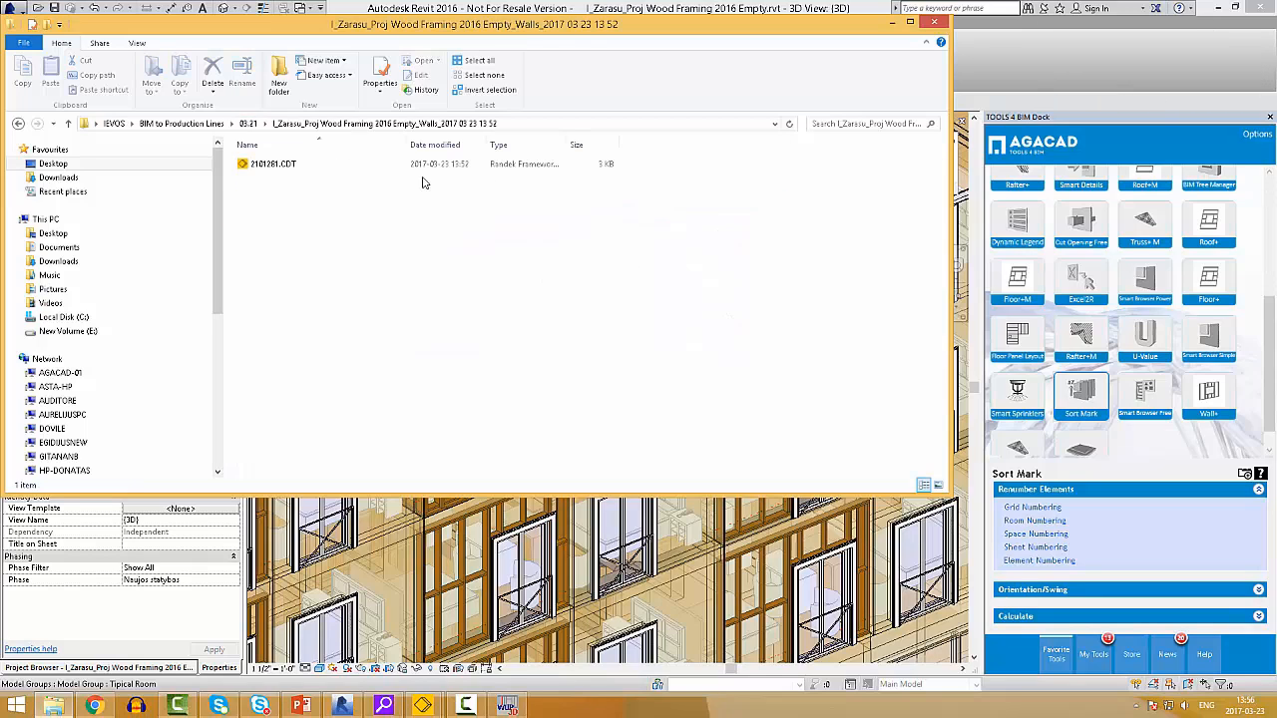
double_click(301, 163)
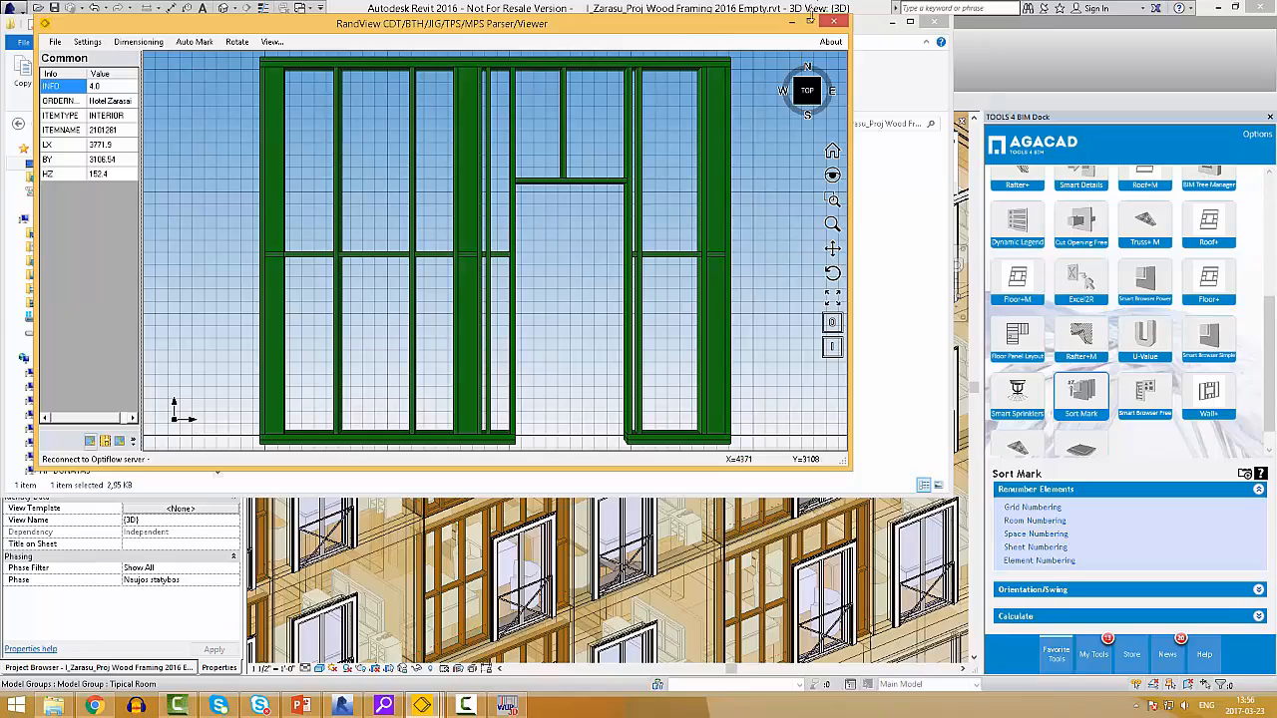
left_click(809, 21)
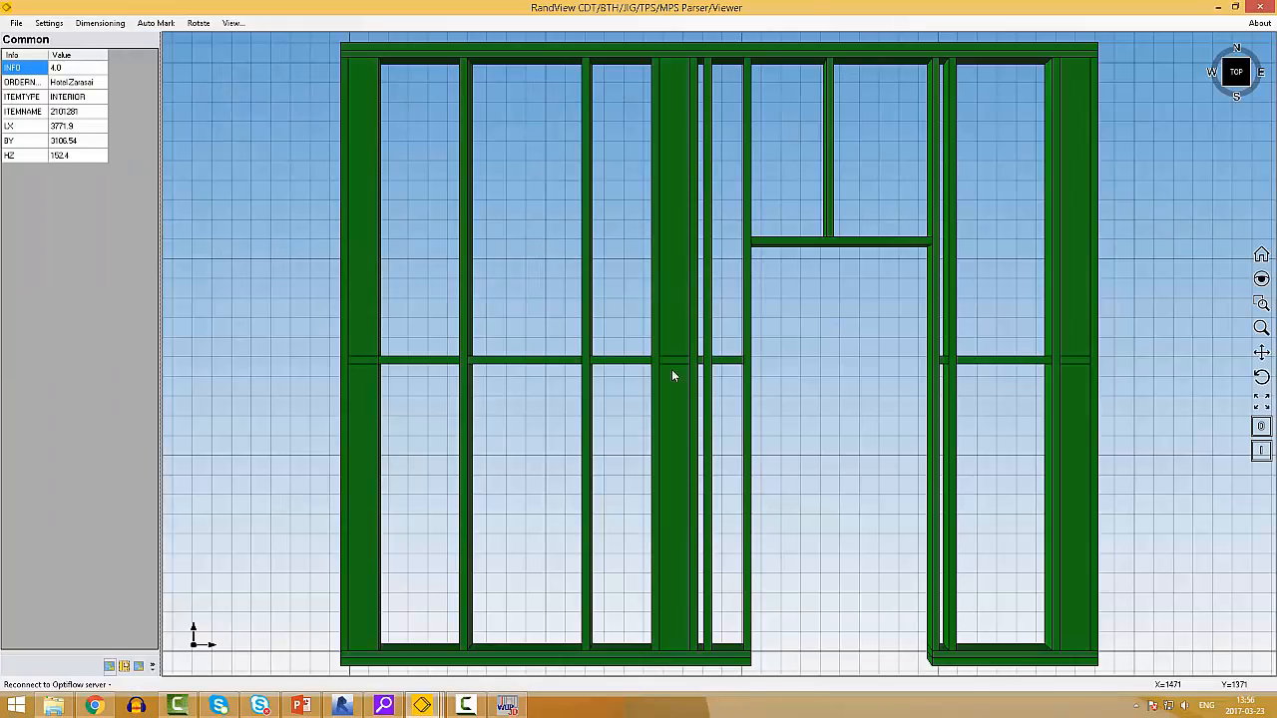
Step: Examine the exported wall frame in 3D with its component and layer lists, switching the FW layer off and back on
scroll(607, 285, "down", 3)
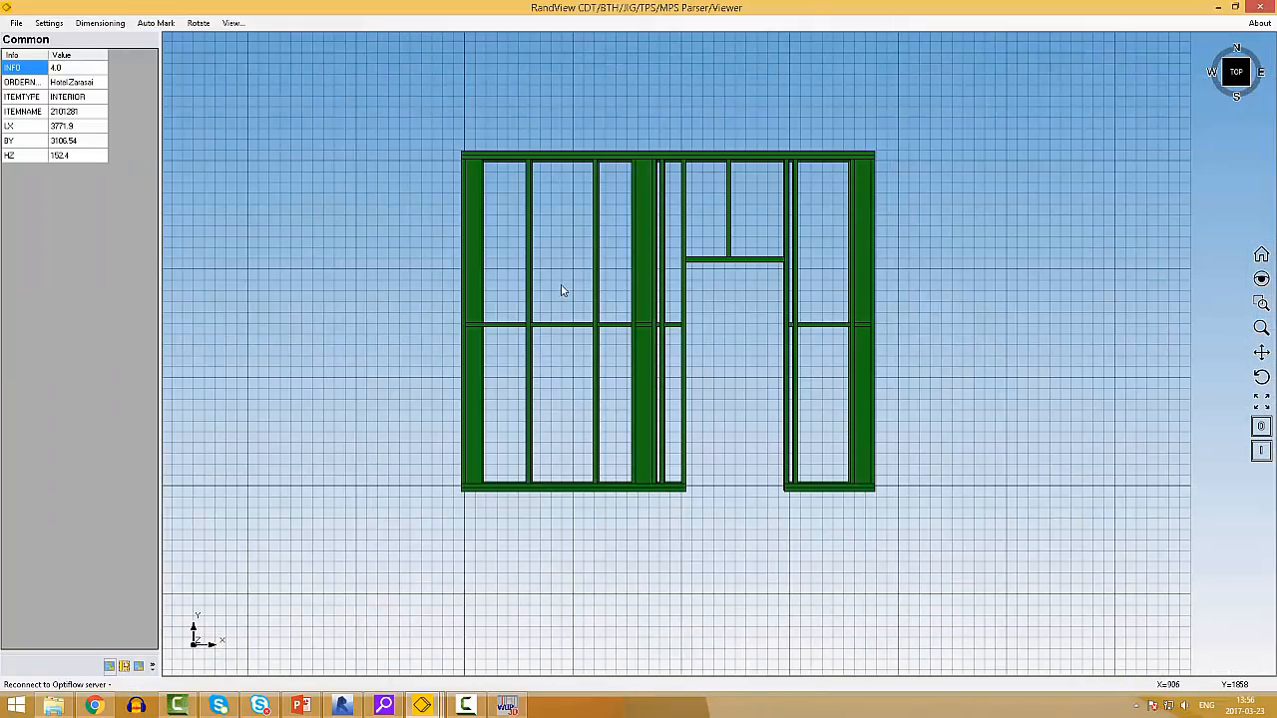
middle_click_drag(562, 290, 336, 285)
middle_click_drag(709, 345, 203, 686)
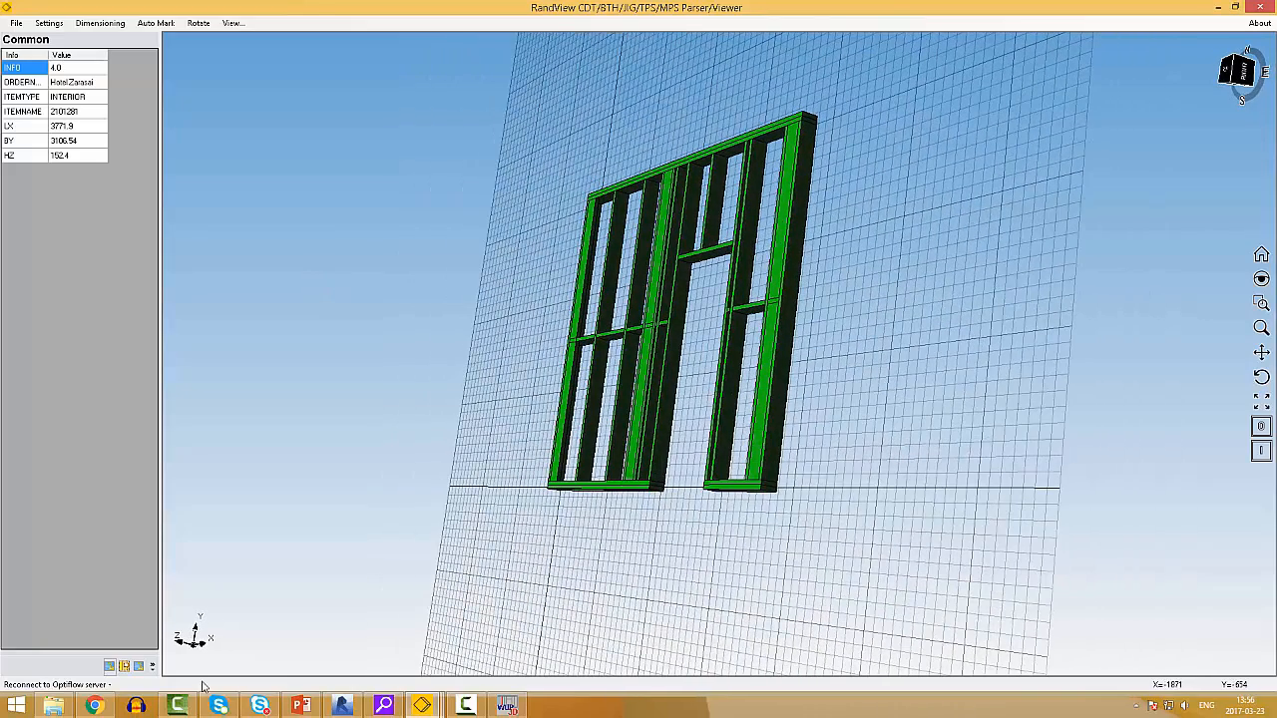
left_click(123, 666)
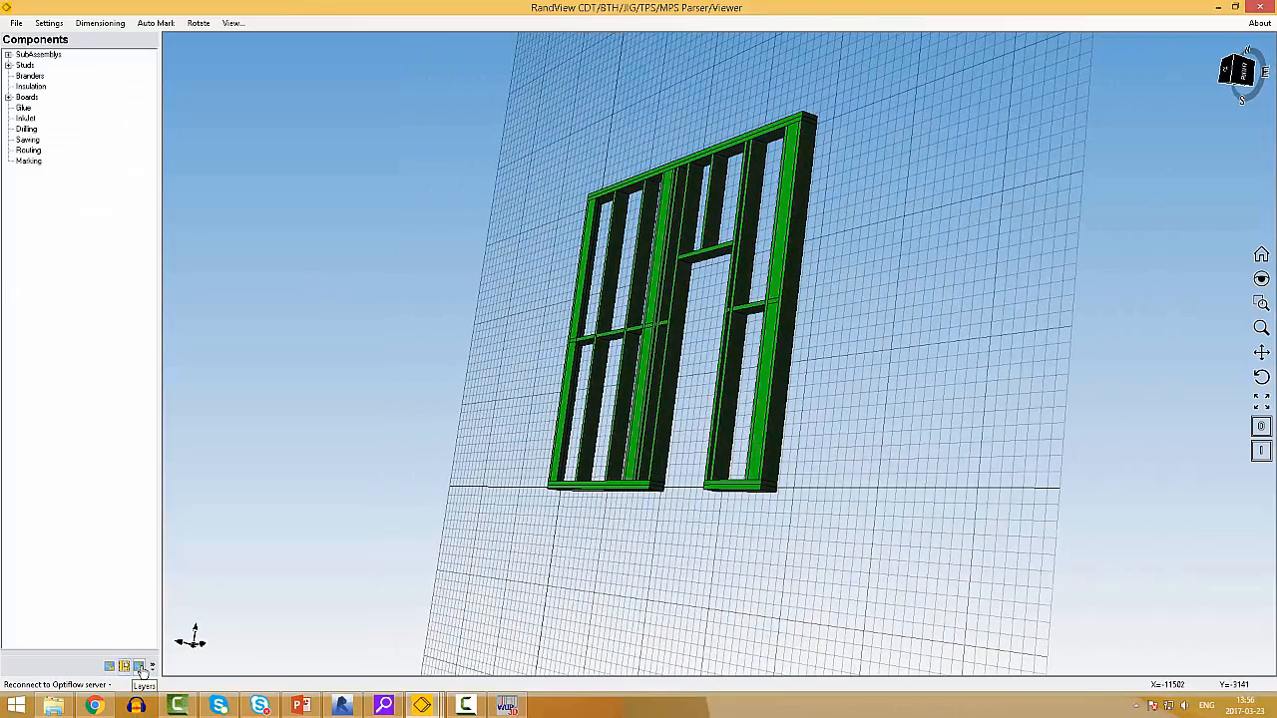
left_click(138, 666)
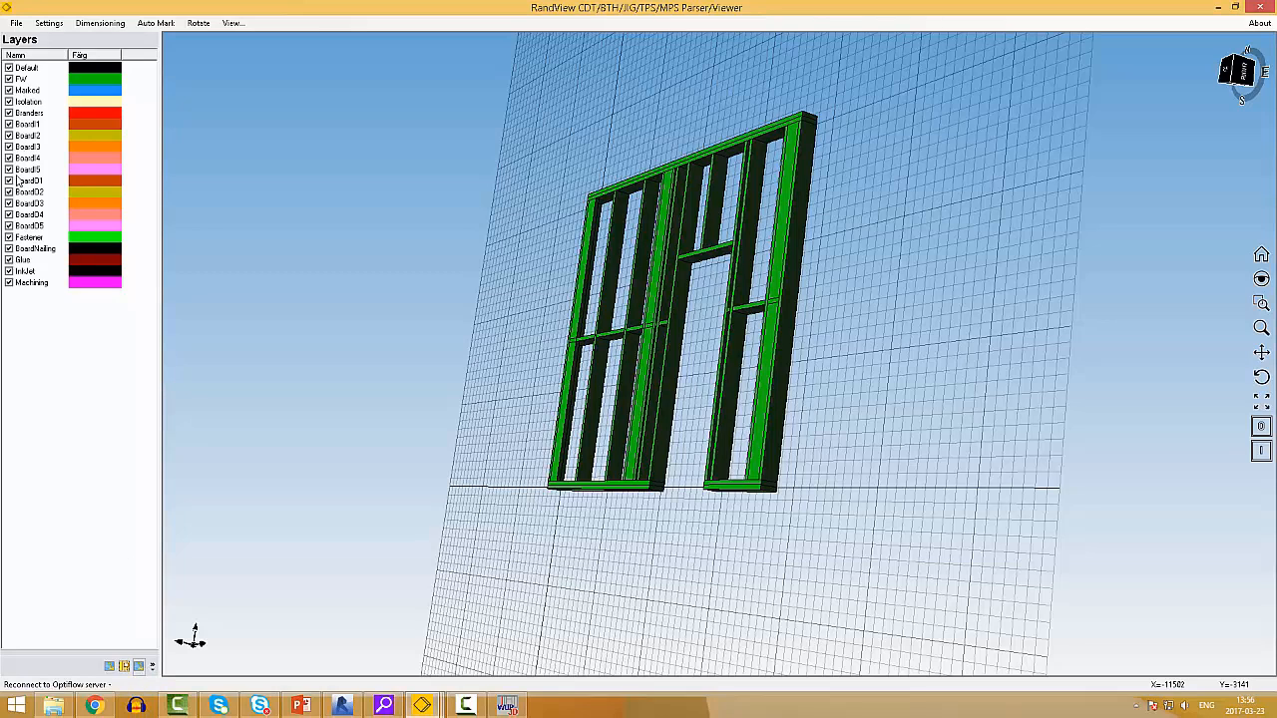
left_click(9, 79)
left_click(9, 79)
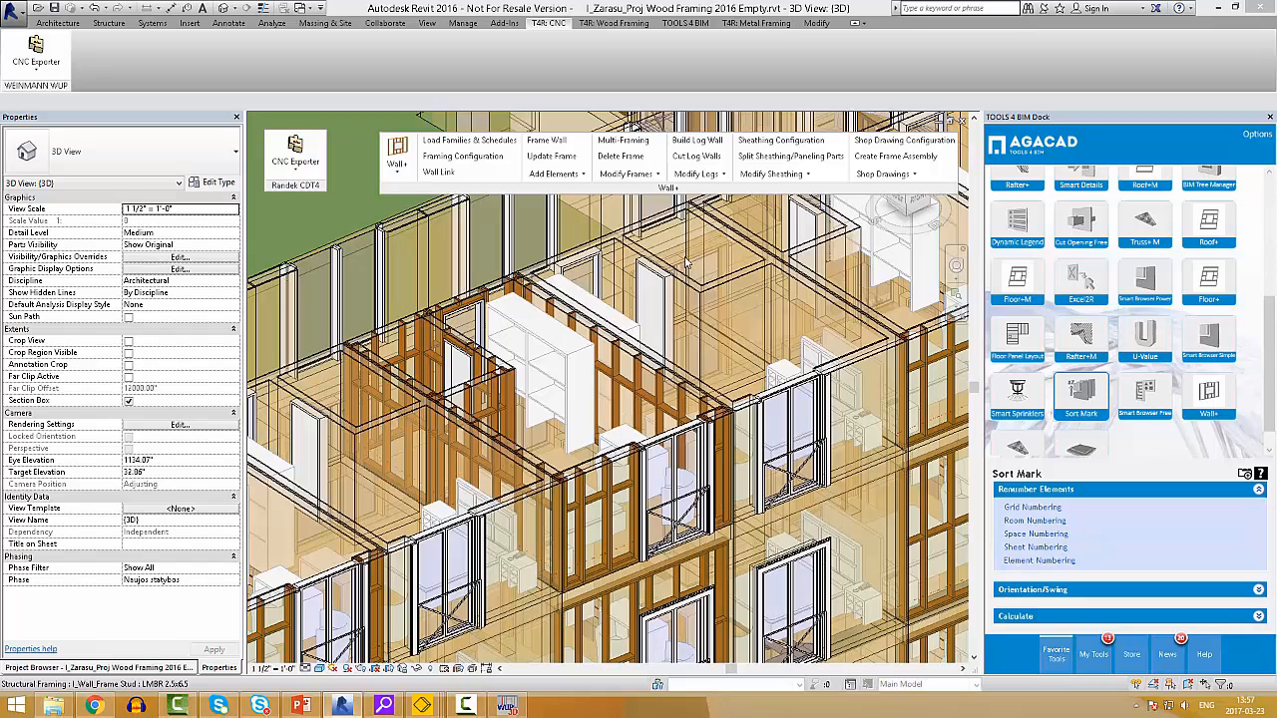
Step: Back in Revit, float the WEINMANN WUP CNC Exporter over the 3D view, and review and save its export setup
middle_click_drag(589, 402, 828, 439)
left_click_drag(267, 159, 292, 123)
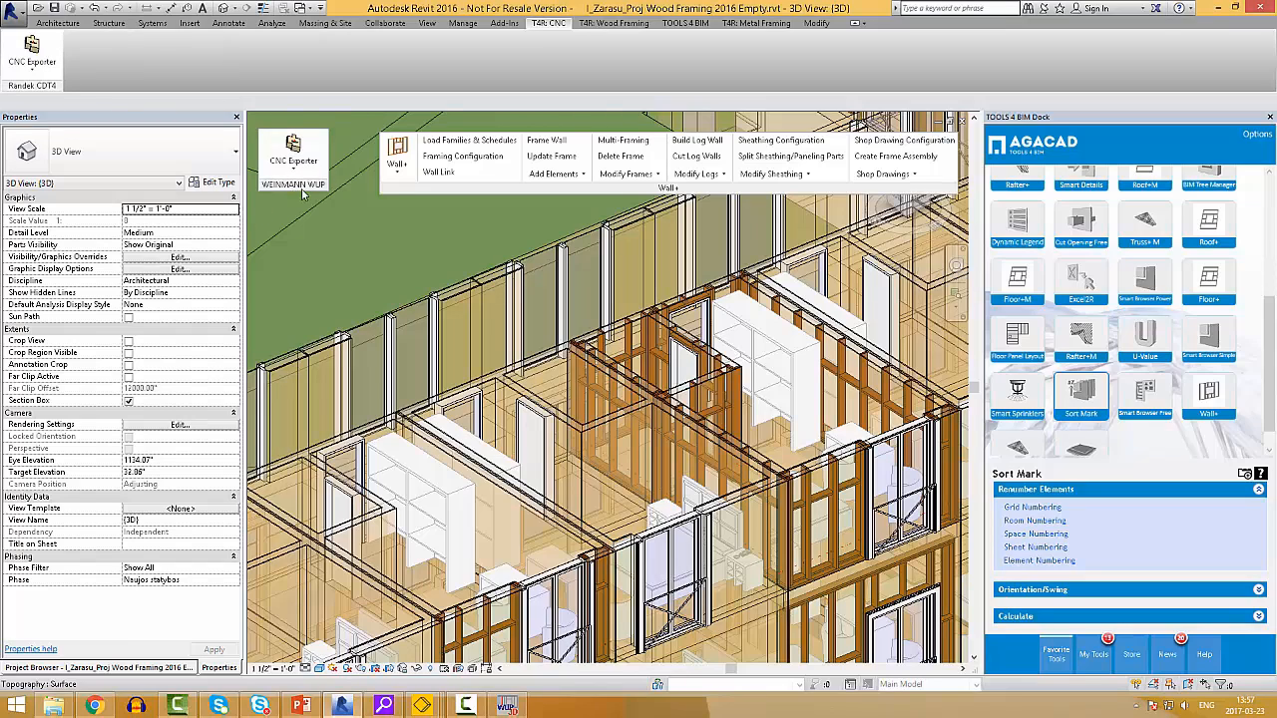
left_click(293, 165)
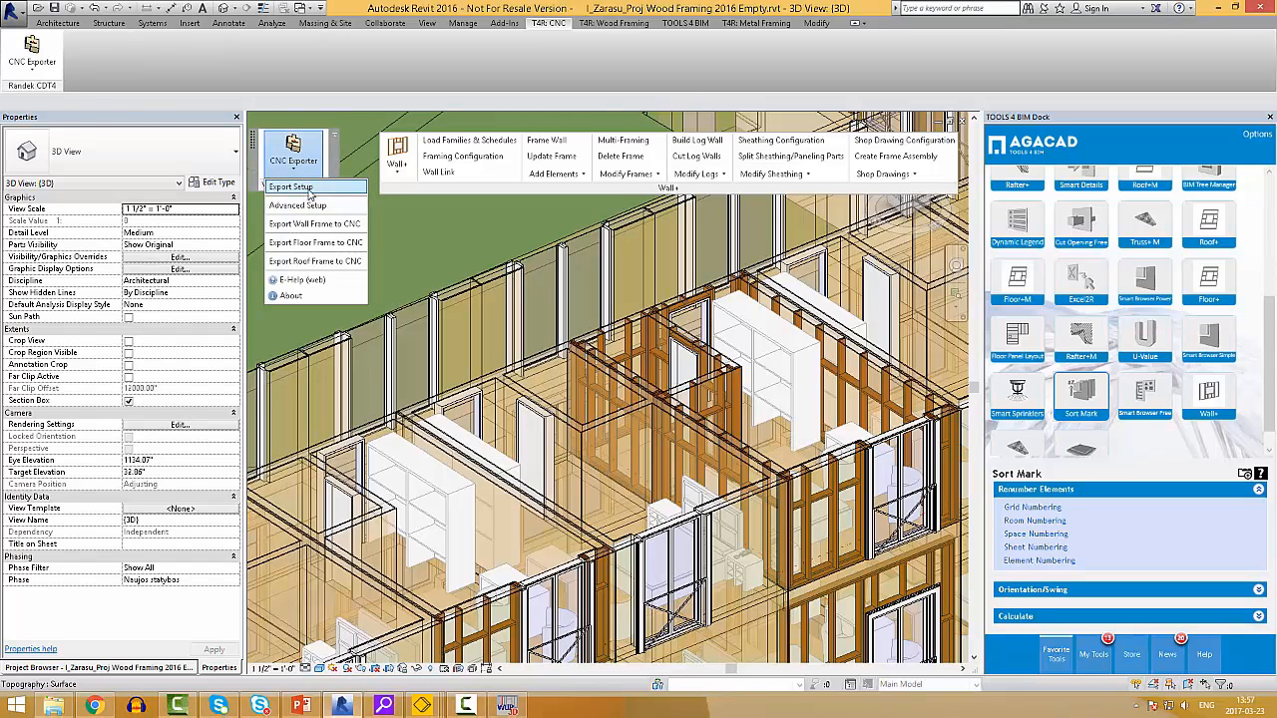
left_click(310, 189)
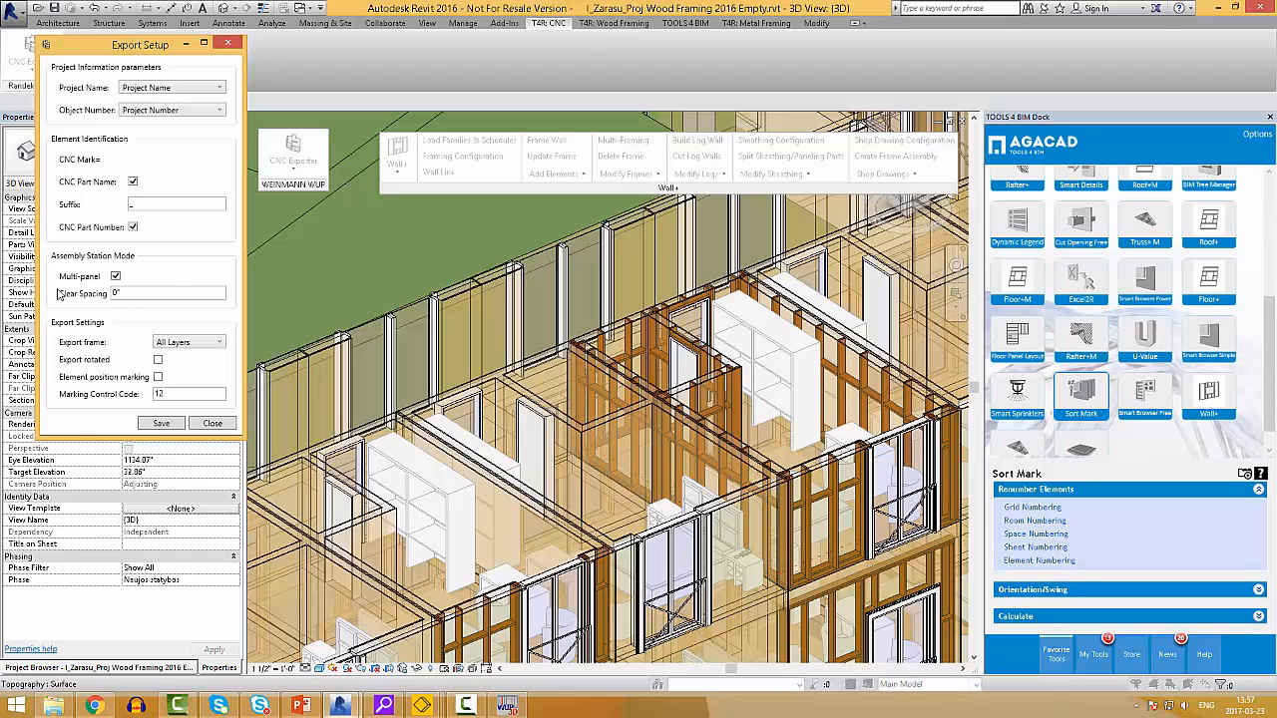
left_click(140, 292)
left_click_drag(151, 292, 45, 295)
left_click(174, 205)
left_click(160, 423)
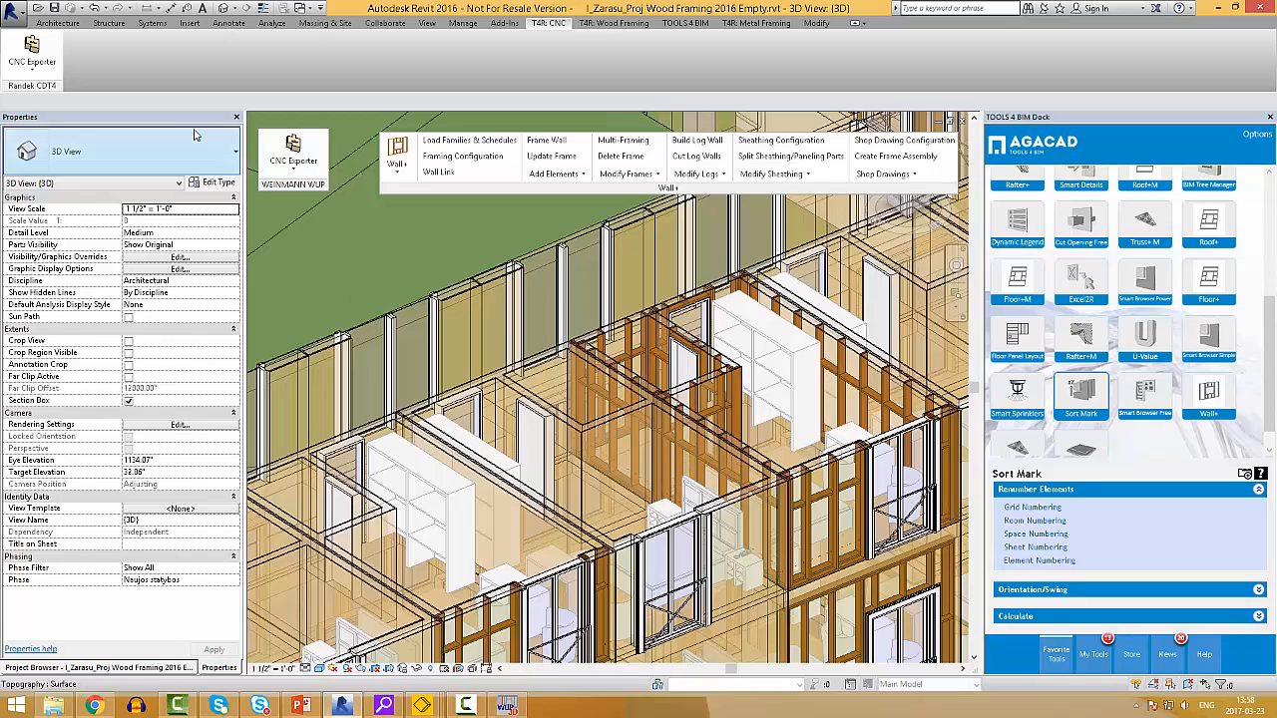
Step: Export a framed wall of the typical room to CNC with the WEINMANN WUP exporter and close the exported files list
left_click(294, 180)
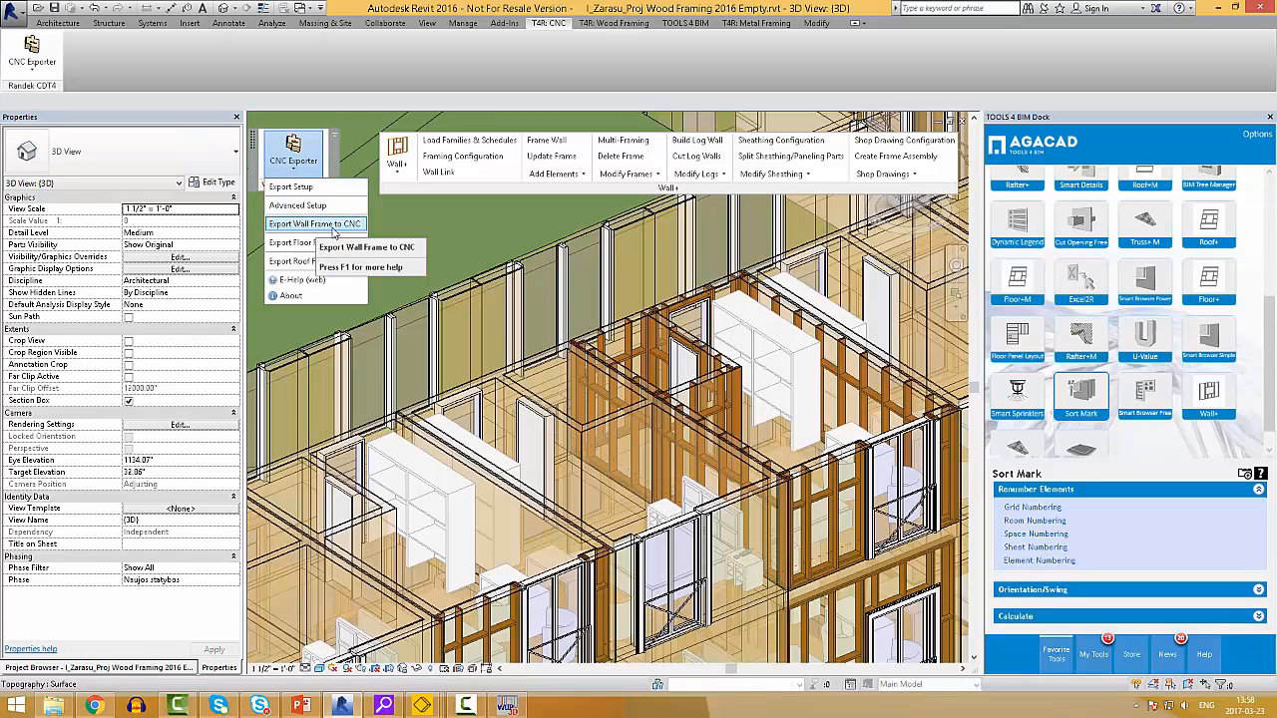
left_click(314, 225)
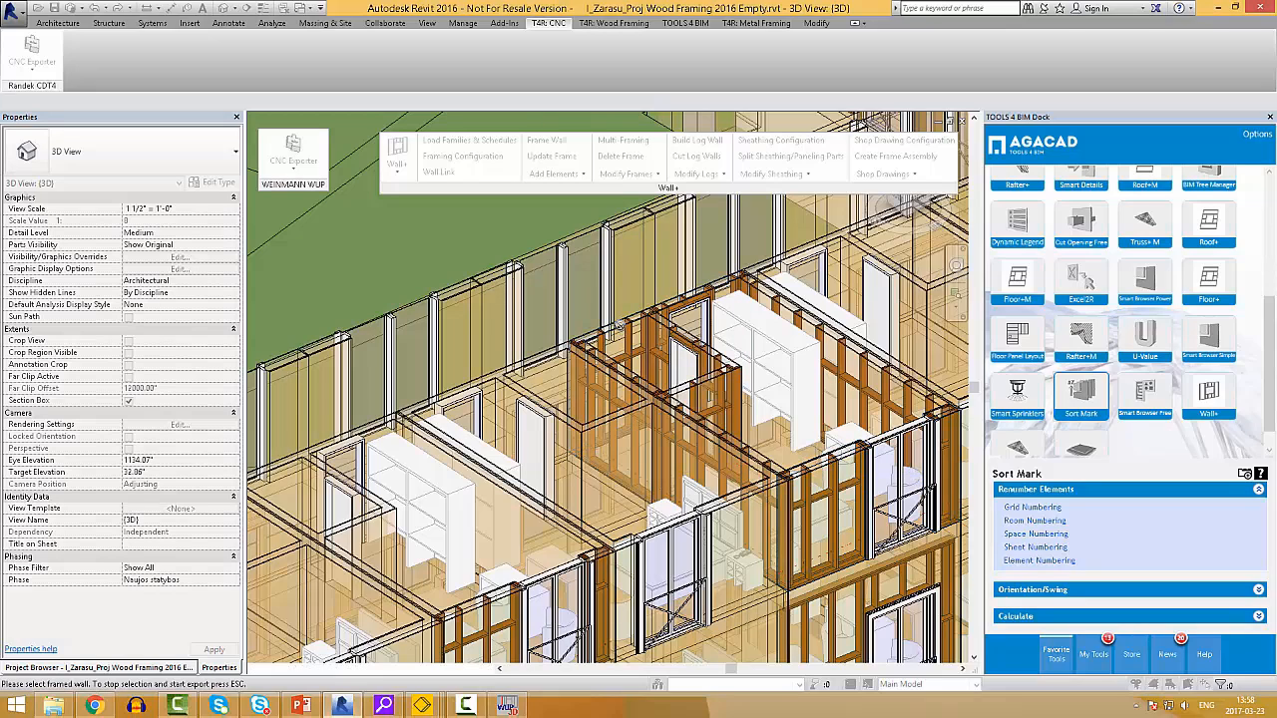
key("Escape")
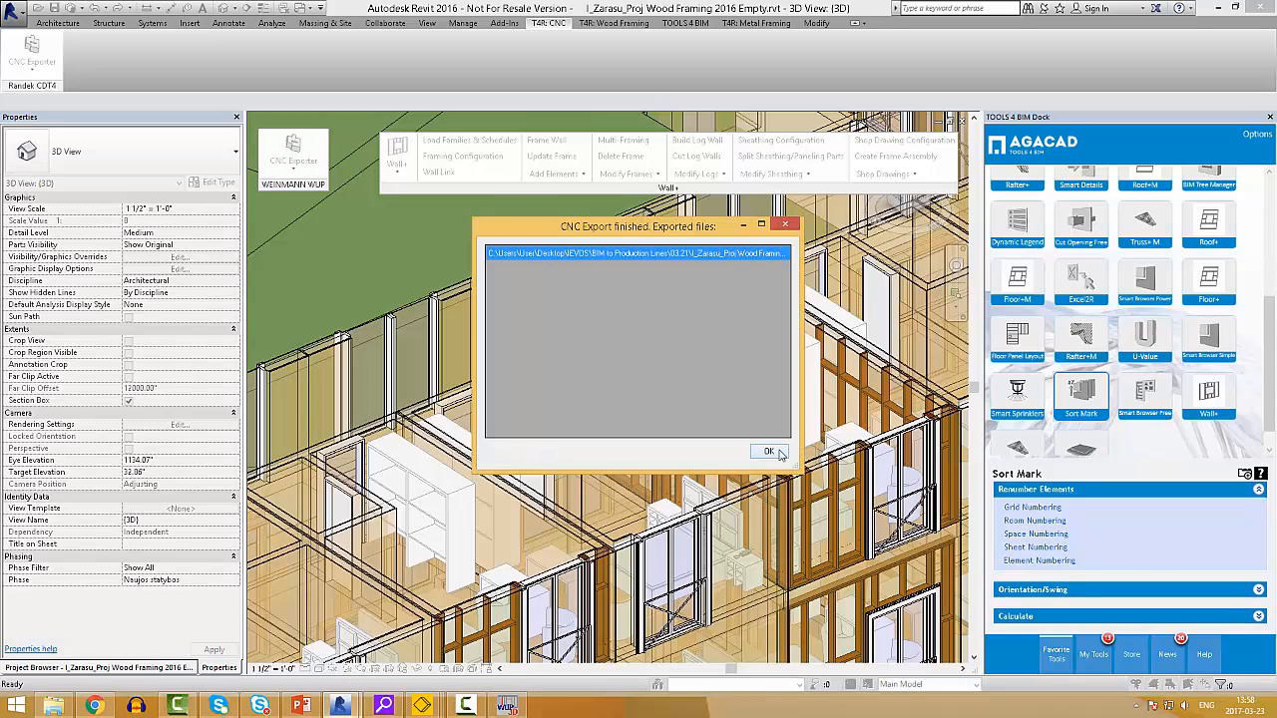
left_click(770, 452)
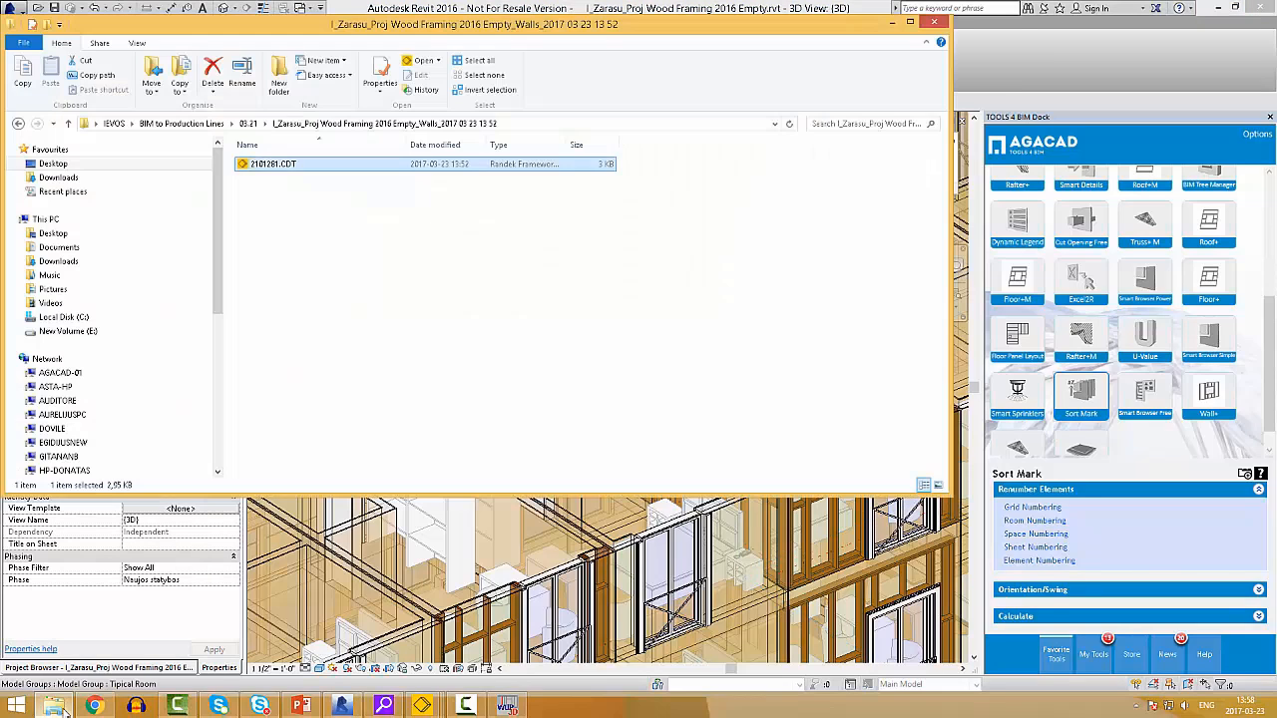
left_click(247, 122)
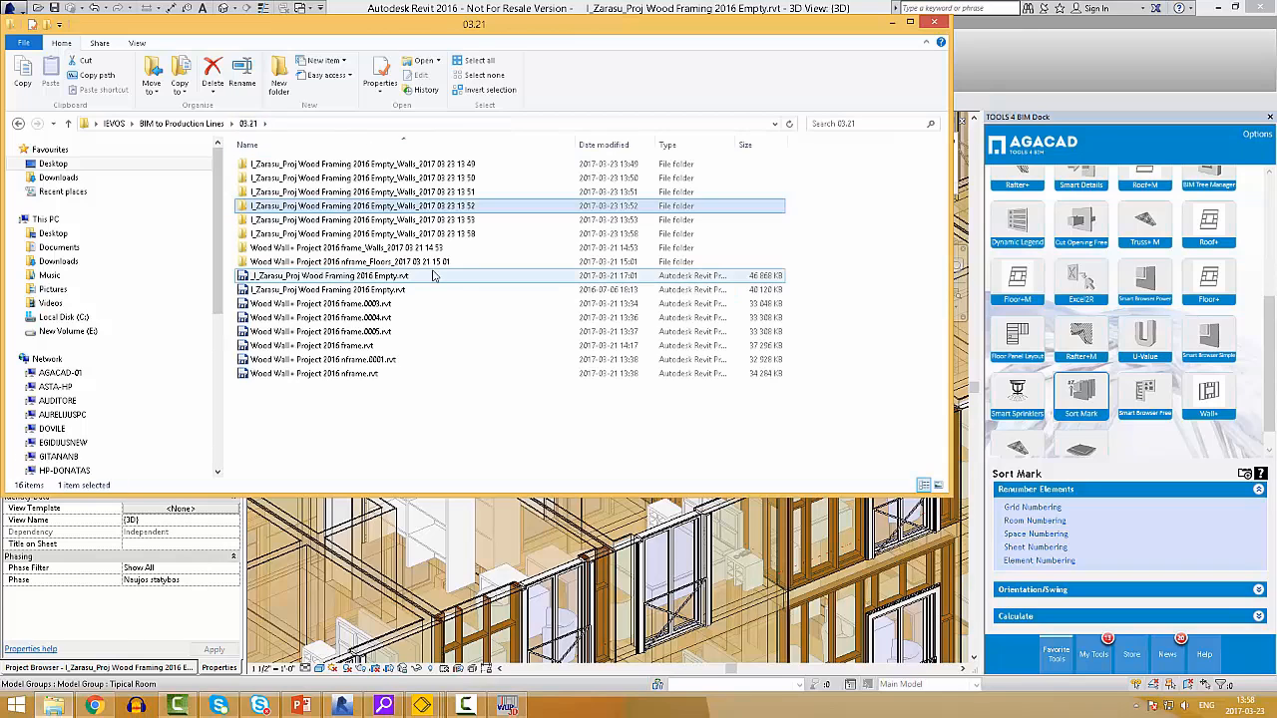
left_click(503, 264)
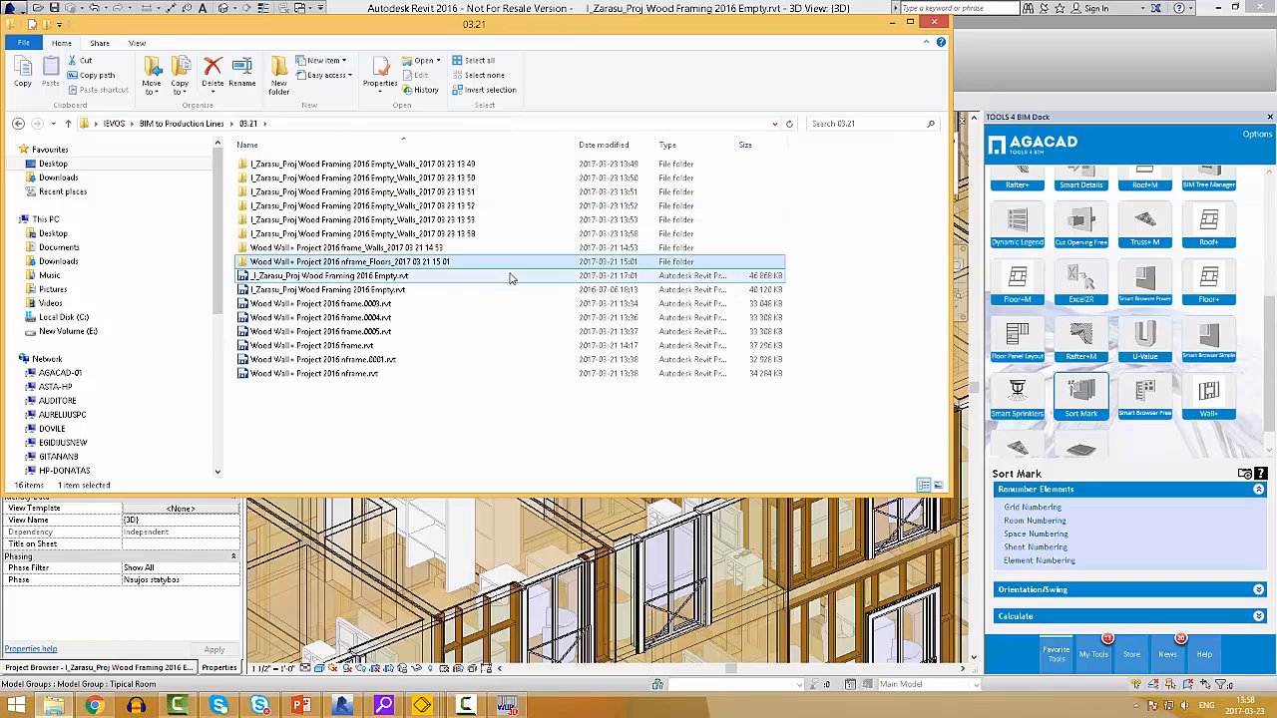
left_click(466, 247)
double_click(486, 235)
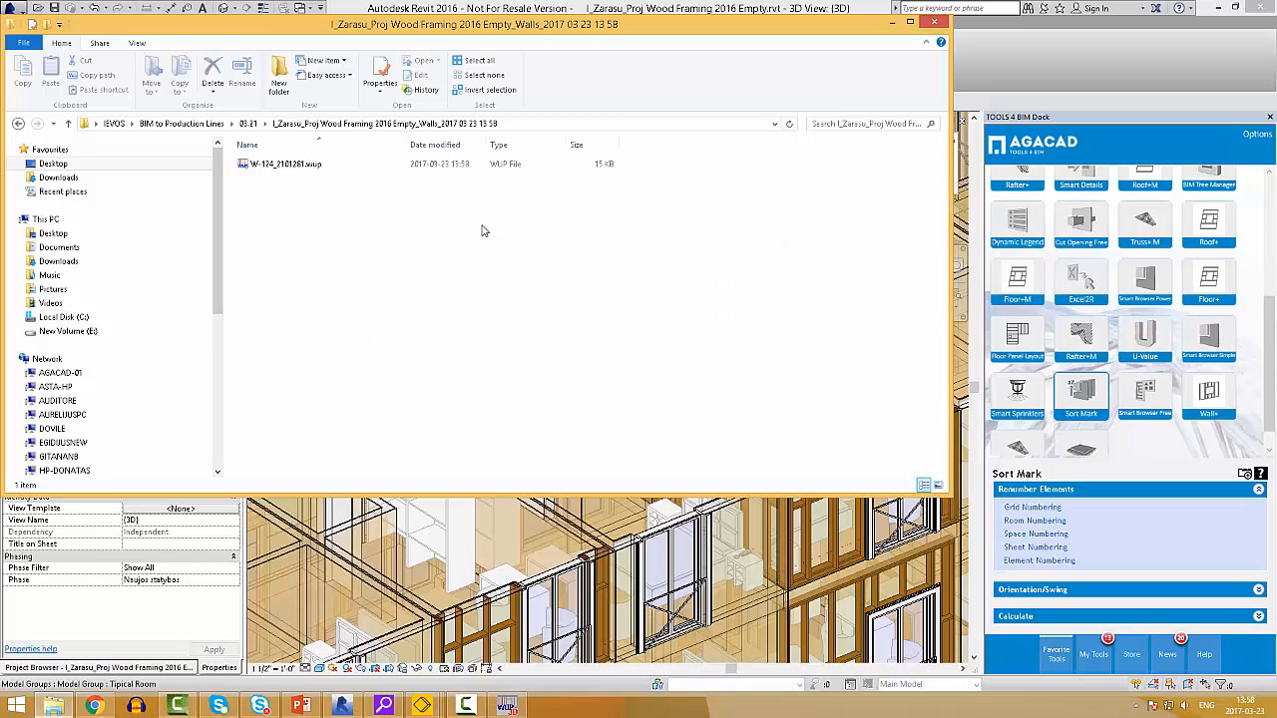
double_click(322, 164)
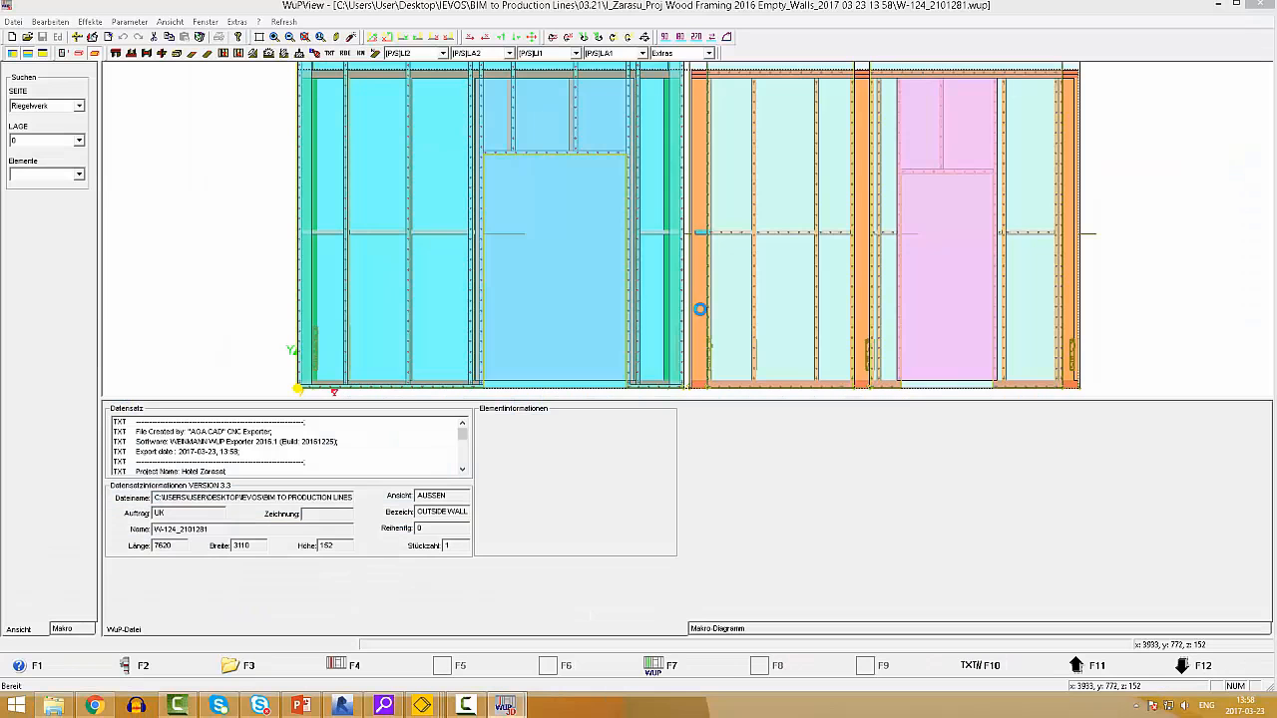
Step: Examine the exported wall and the element information of its outside sheathing panel FLA2
scroll(696, 320, "up", 2)
scroll(703, 301, "down", 4)
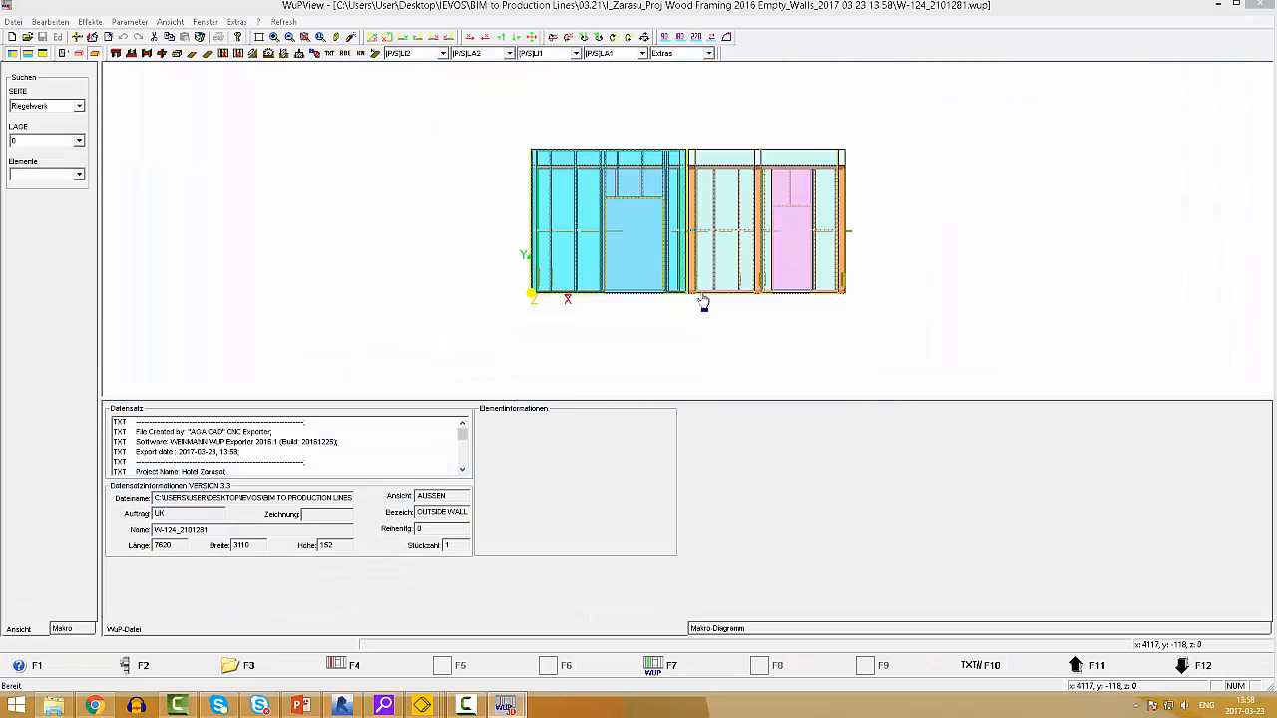
left_click(642, 249)
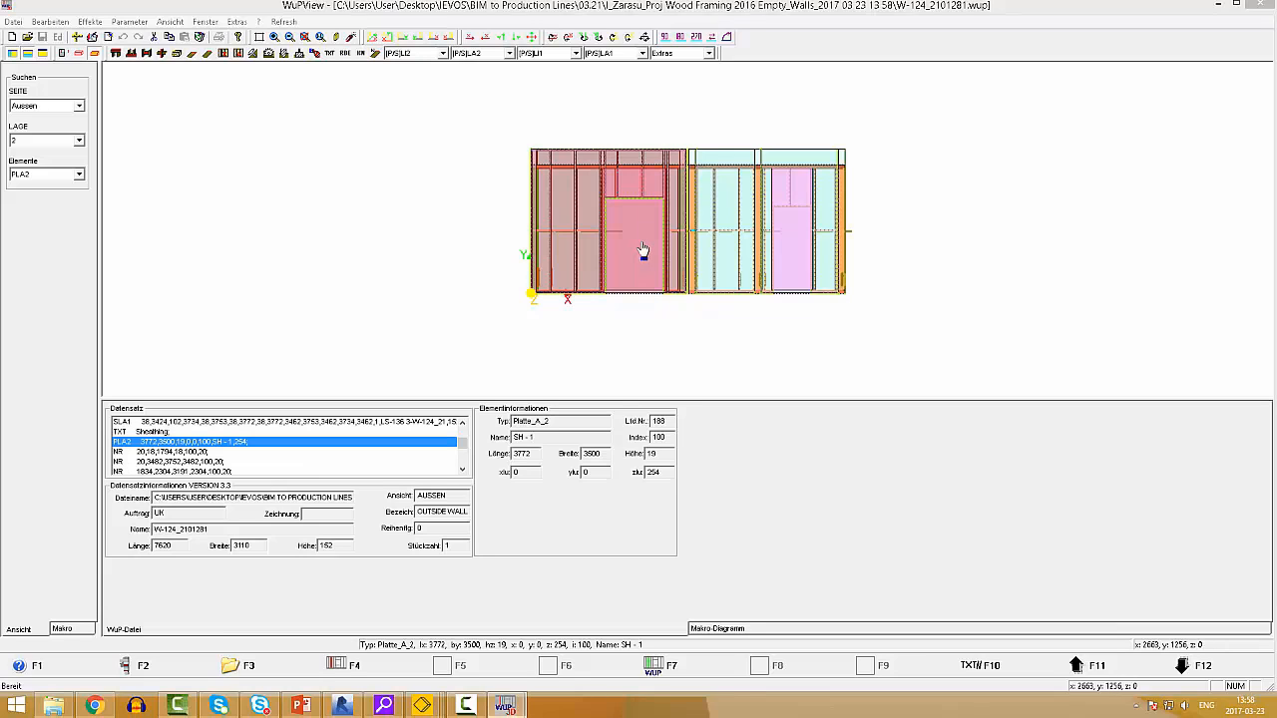
scroll(693, 155, "down", 1)
scroll(686, 182, "up", 3)
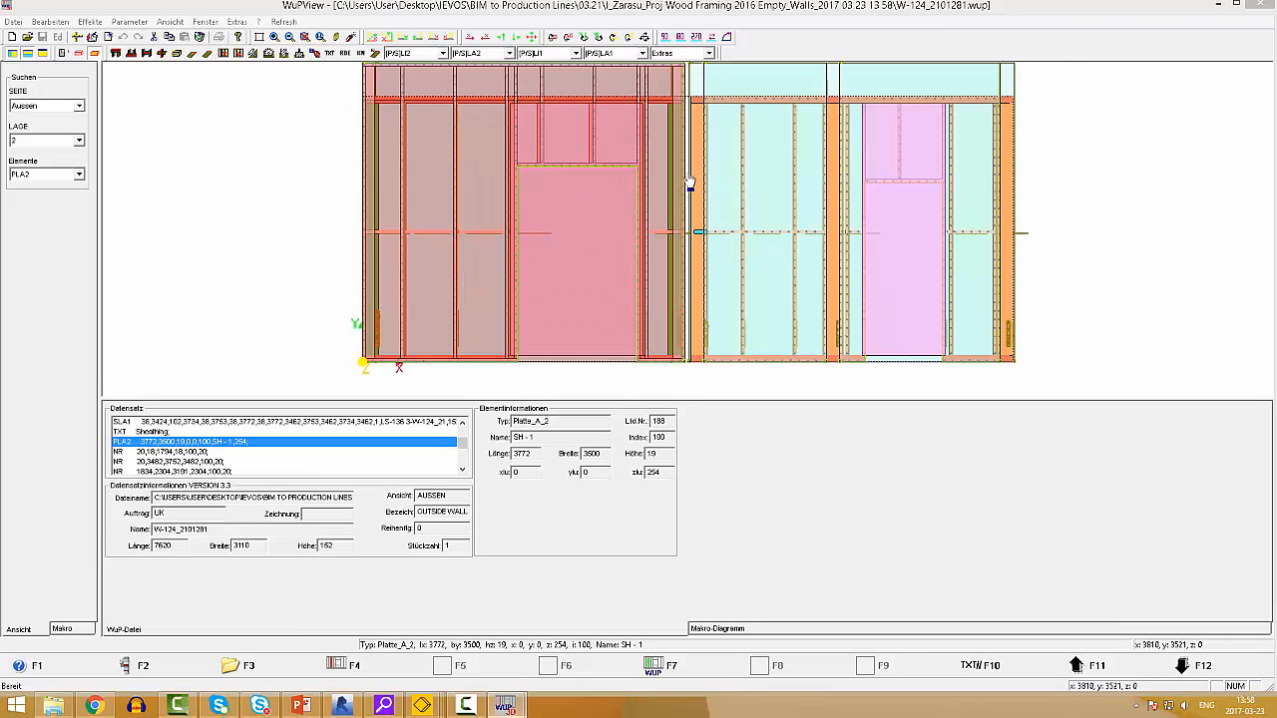
scroll(686, 185, "down", 3)
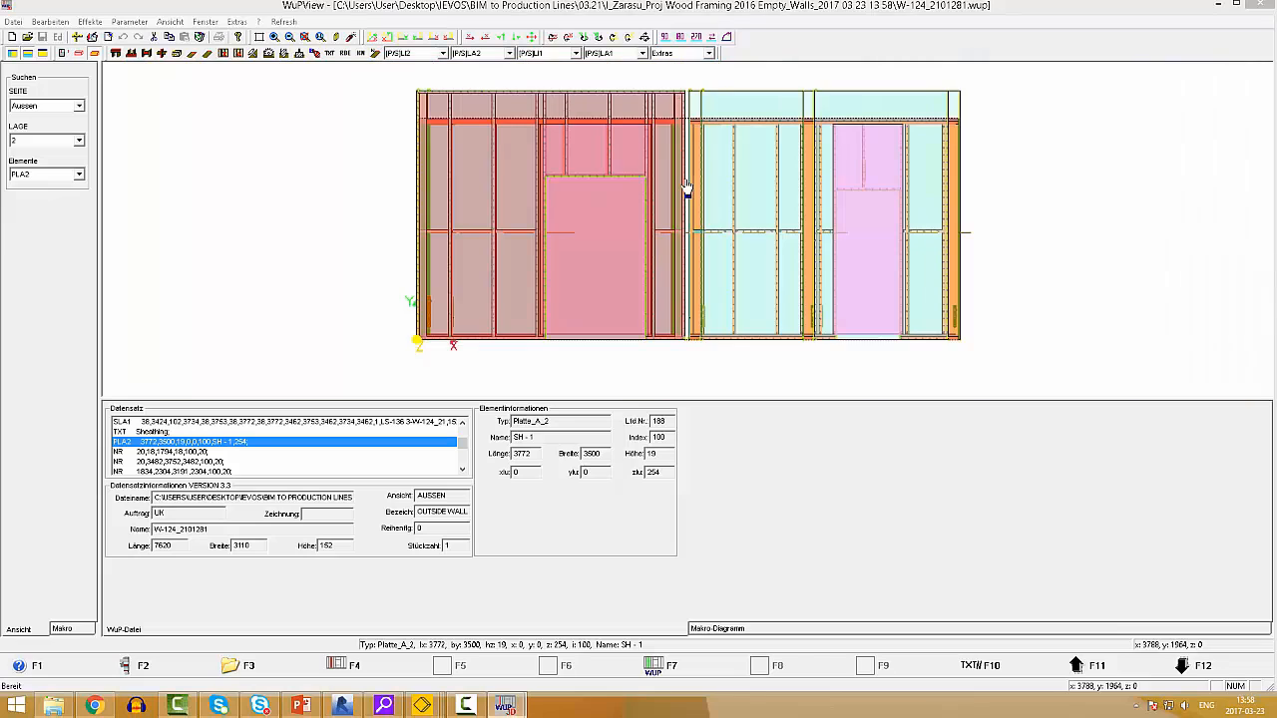
Step: Hide all inner and outer sheathing layers by setting the four layer filters to Keine, leaving only the wall's framing displayed
left_click(439, 54)
left_click(435, 65)
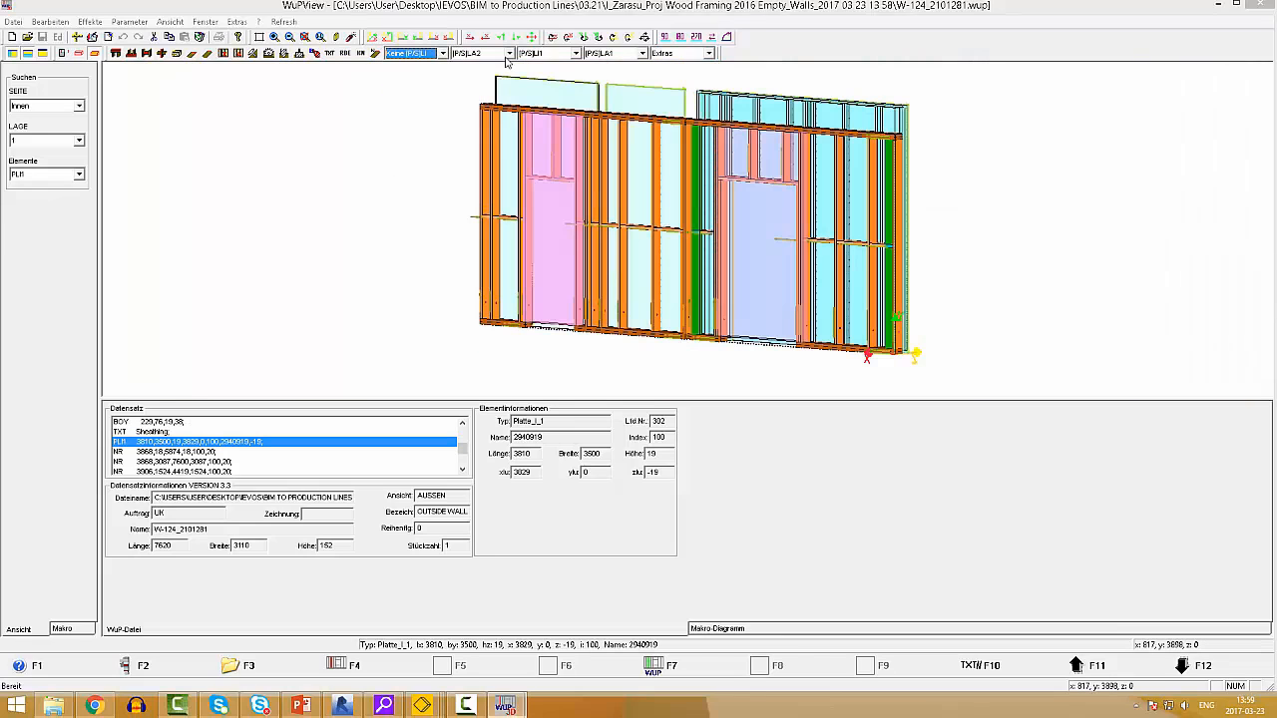
left_click(509, 53)
left_click(504, 66)
left_click(576, 53)
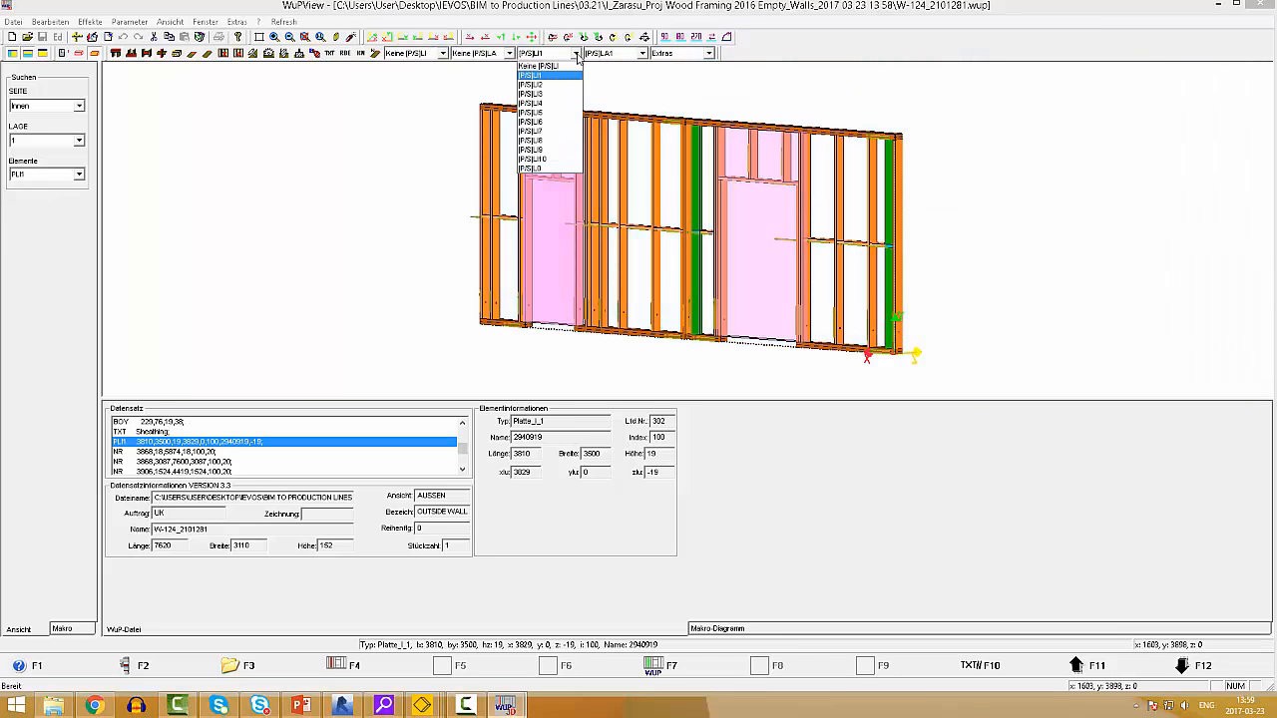
left_click(559, 66)
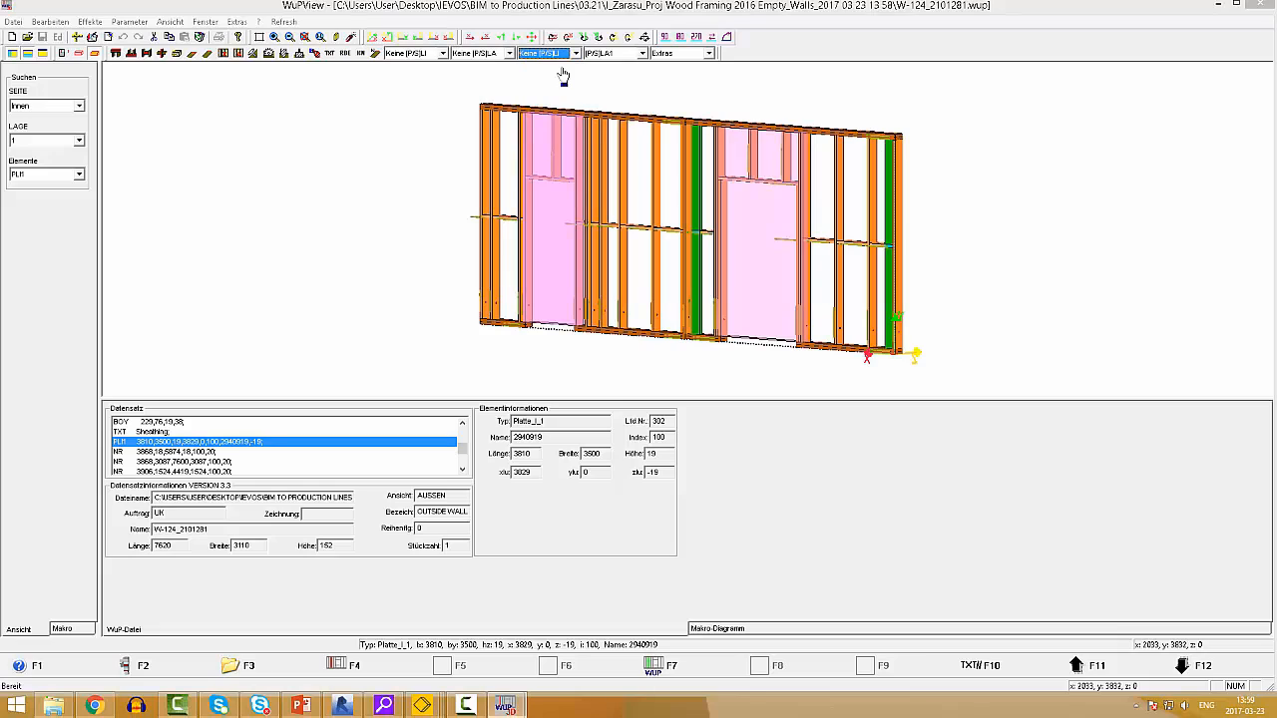
left_click(641, 53)
left_click(631, 66)
Step: Inspect the wall's opening modules, selecting the wider one to view its element data
left_click(556, 149)
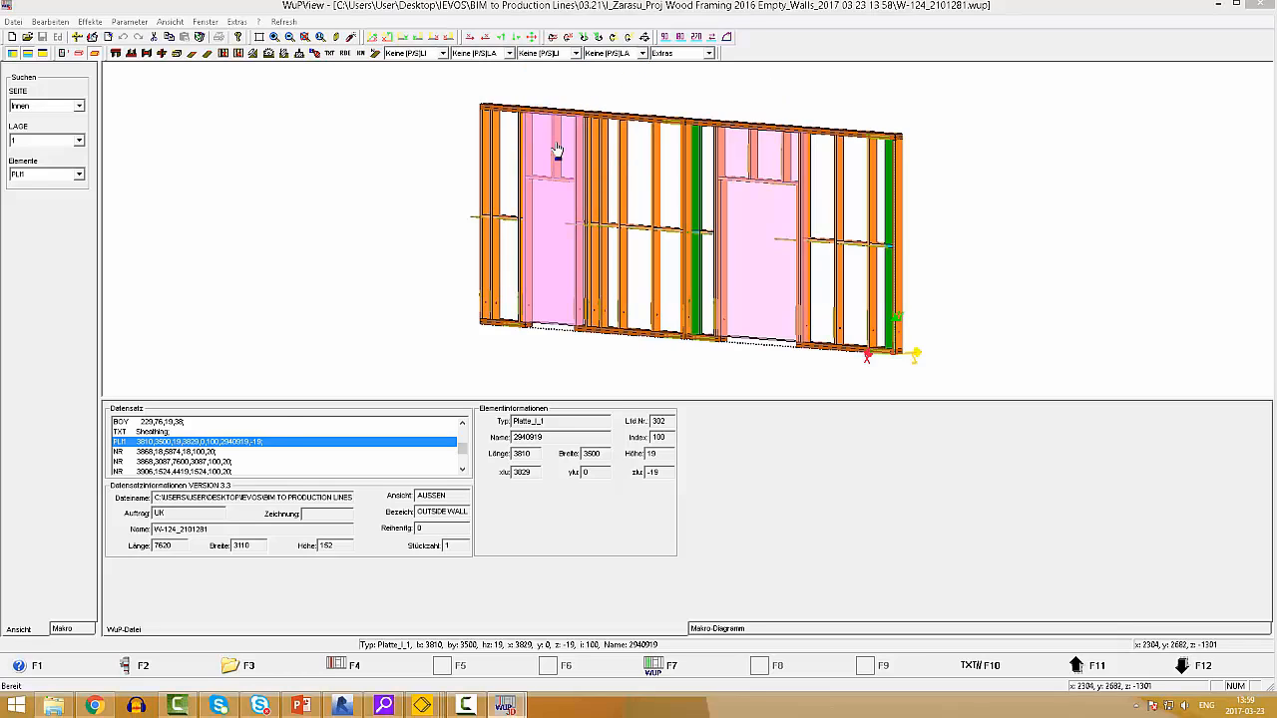
left_click(771, 154)
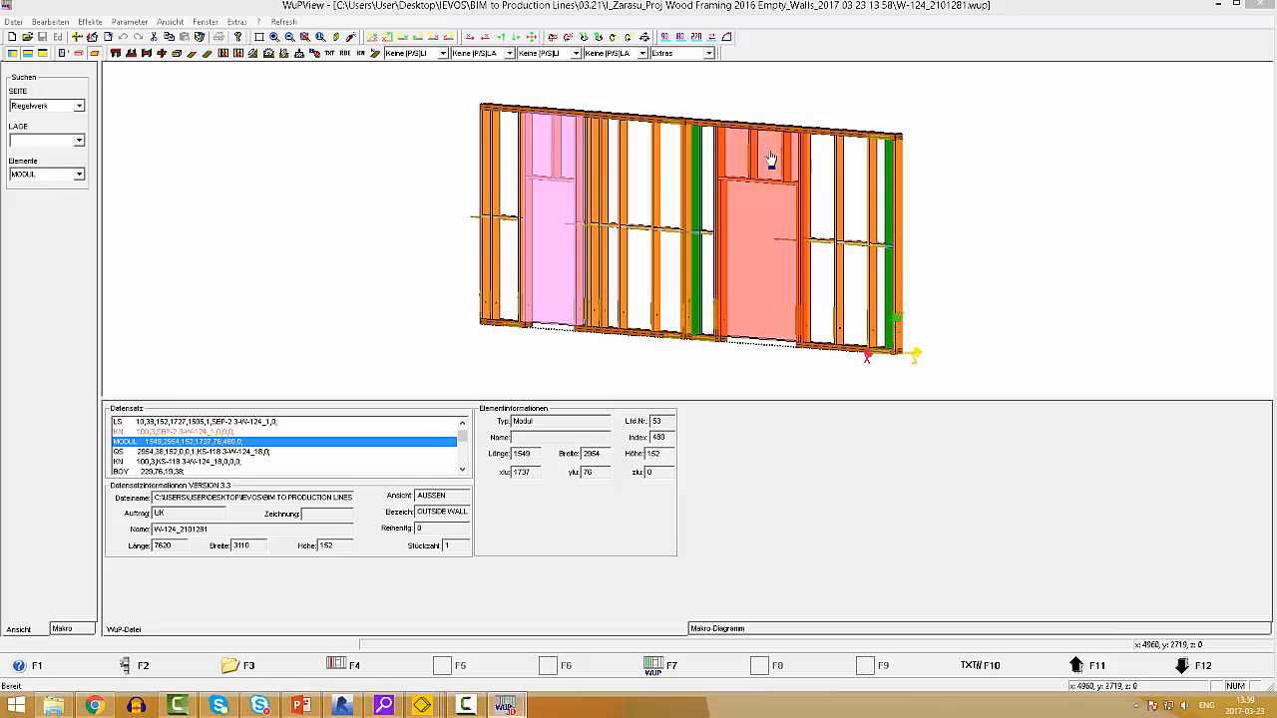
scroll(703, 238, "down", 1)
scroll(702, 237, "up", 2)
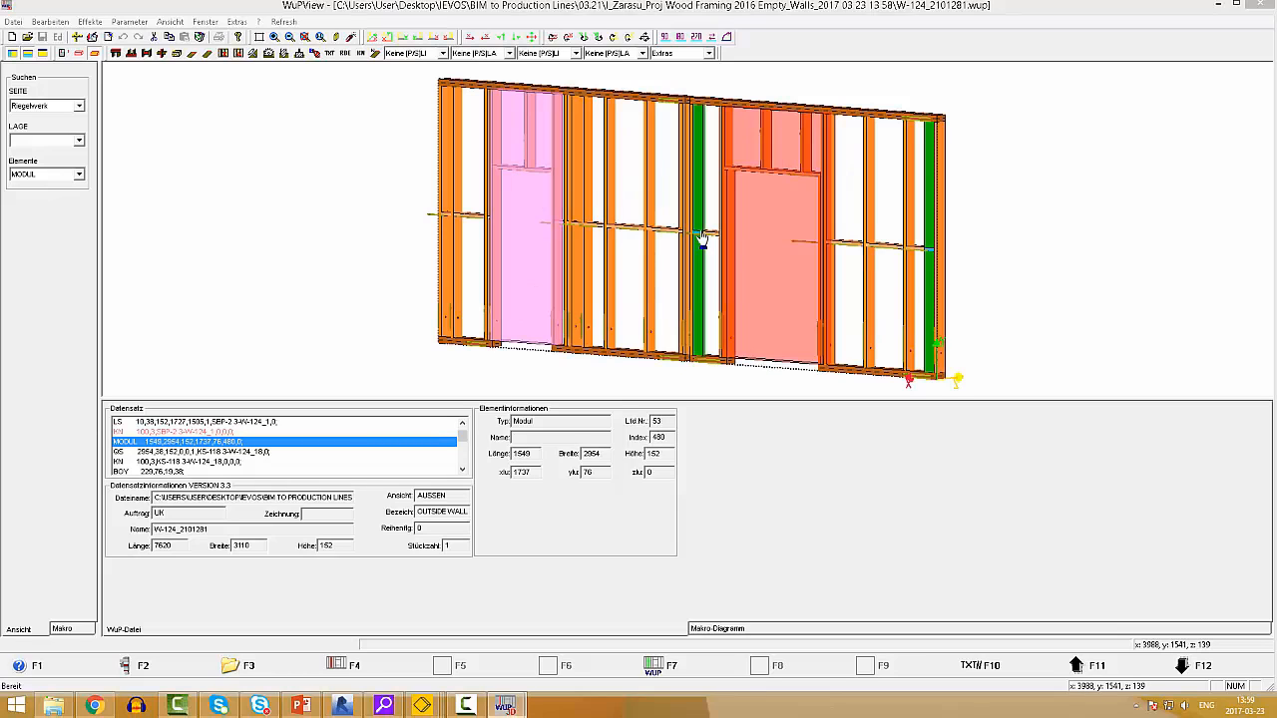